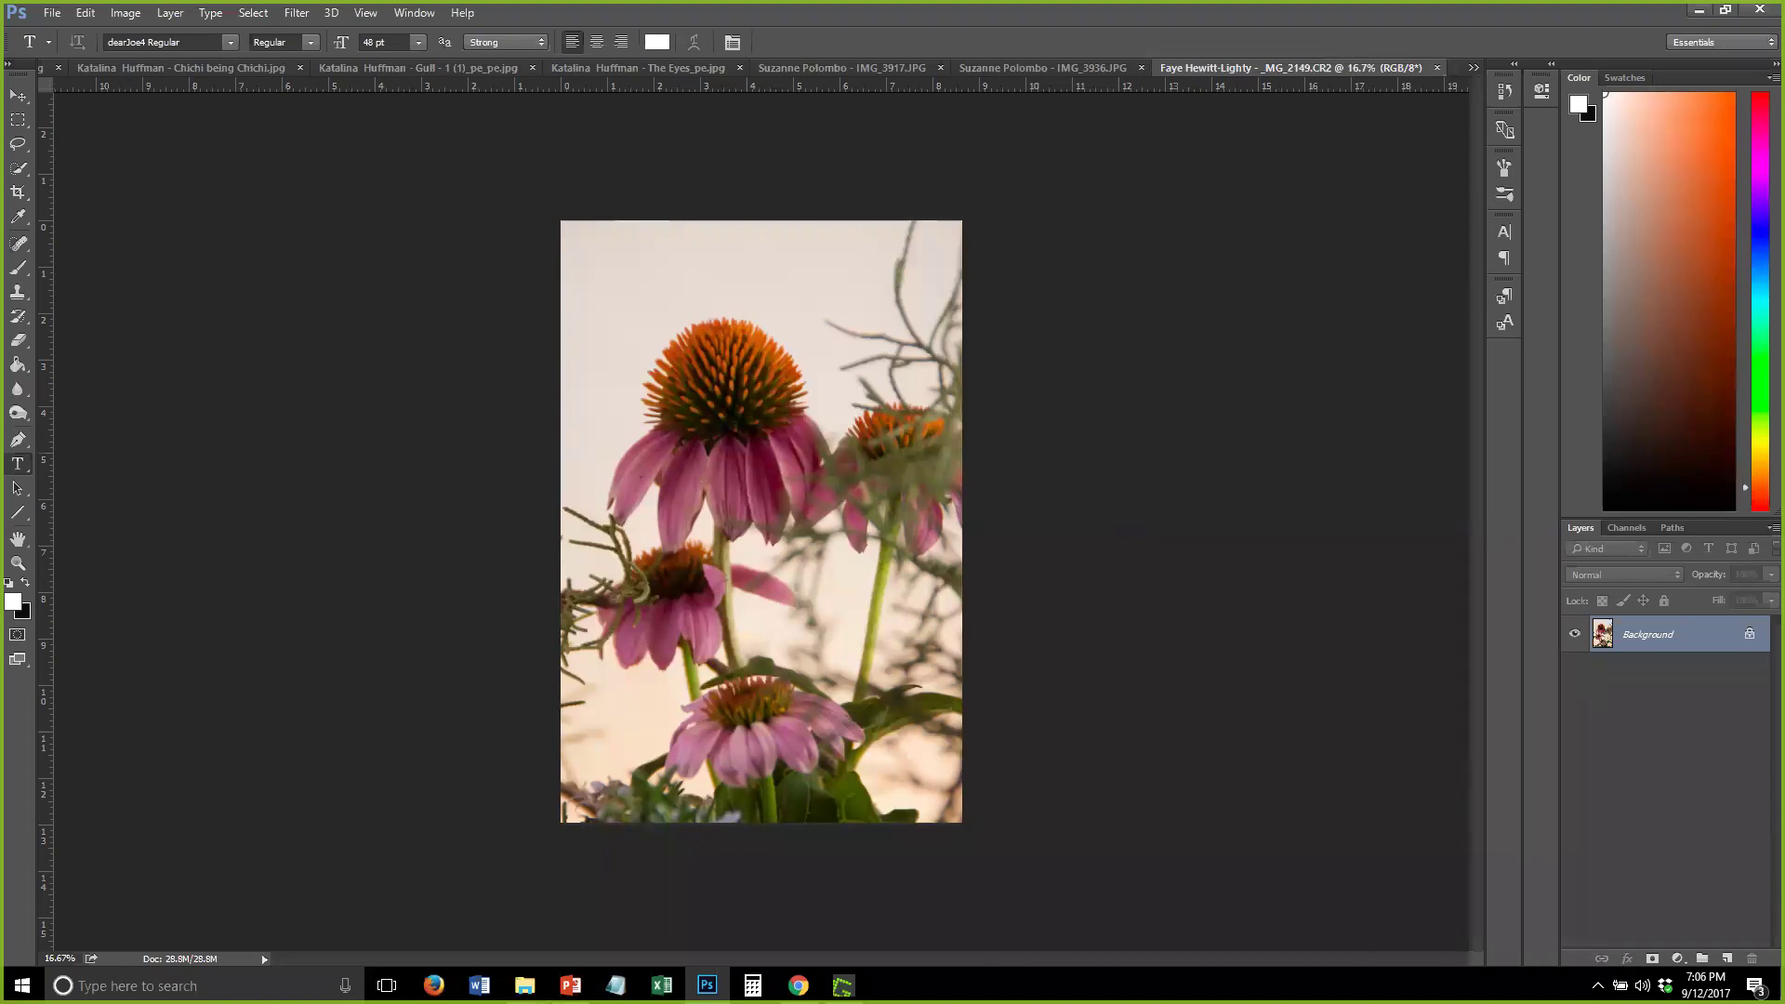
click(1080, 495)
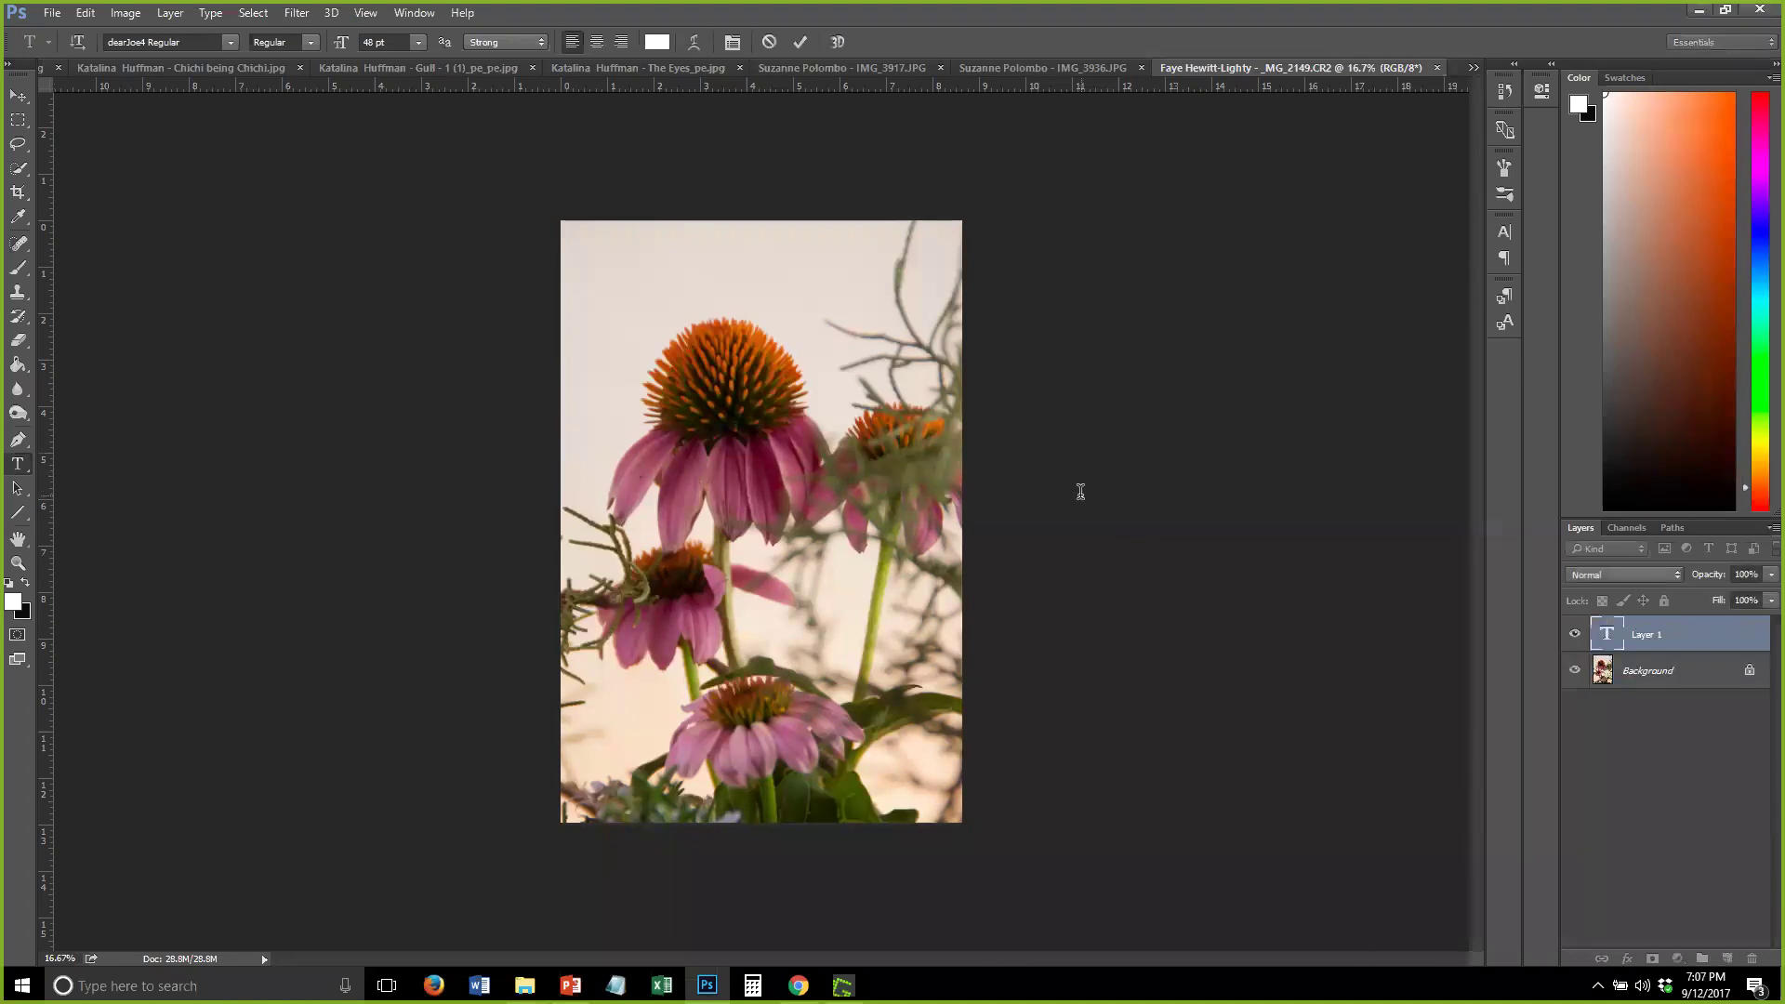
scroll(1081, 495, up, 2)
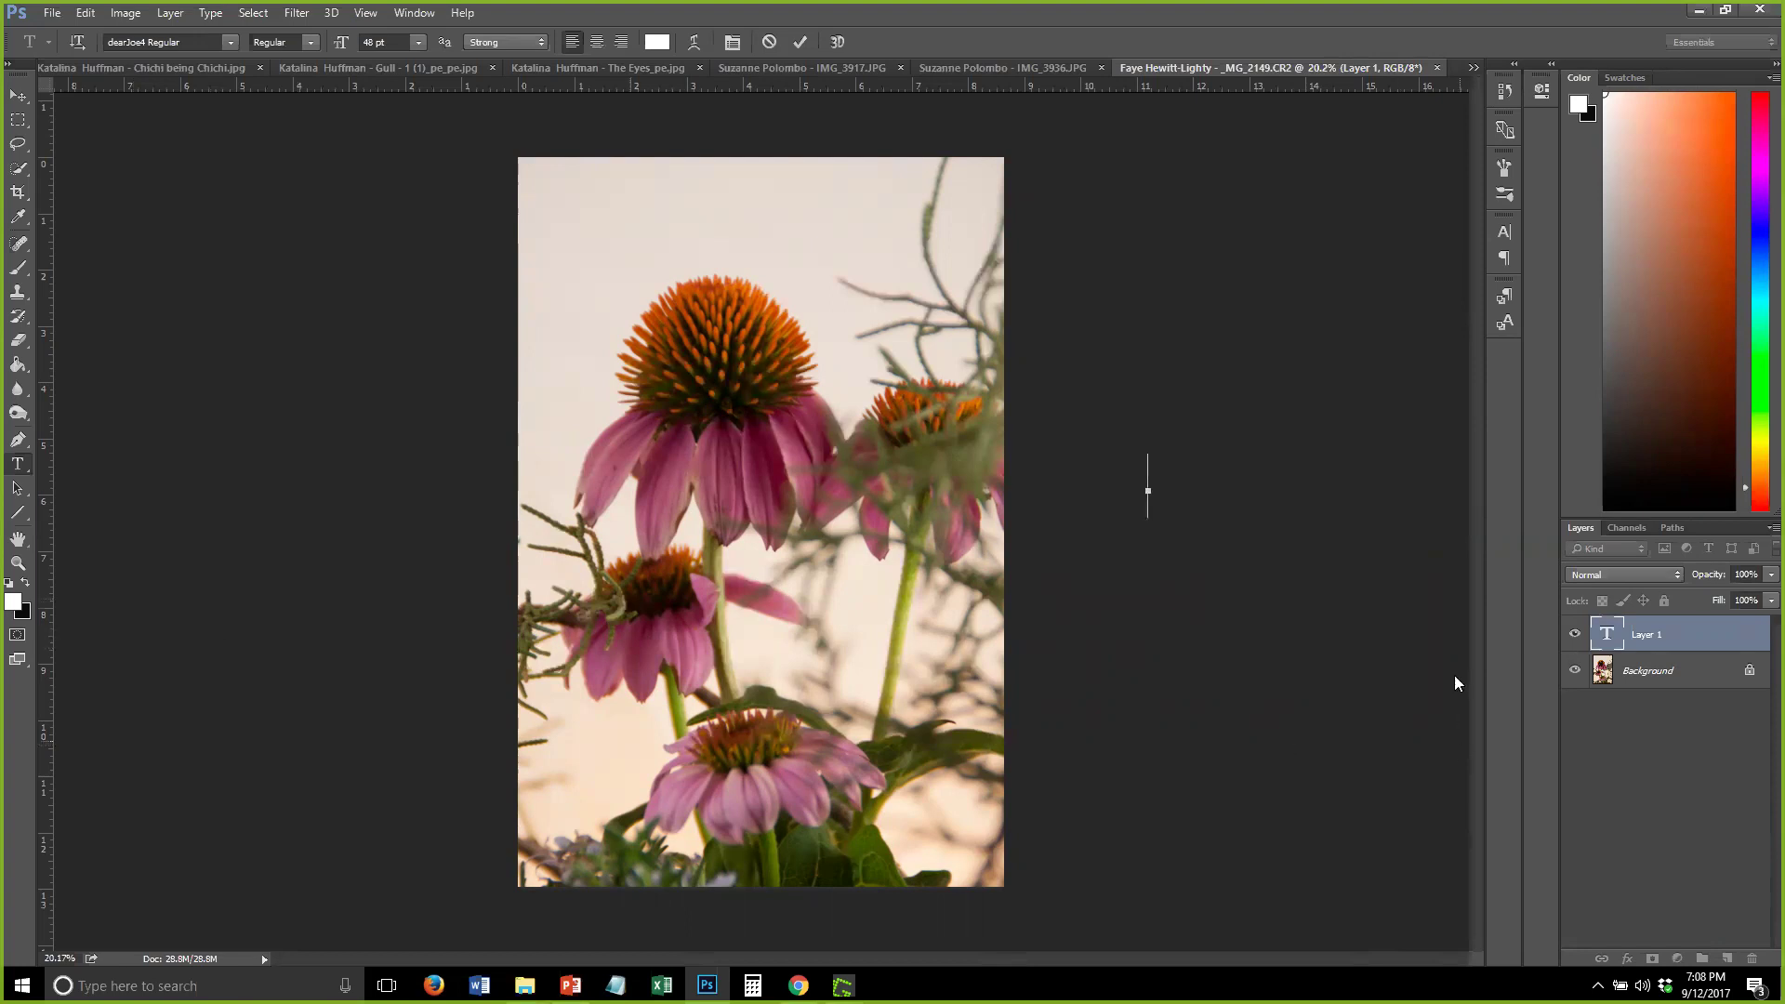
click(1638, 636)
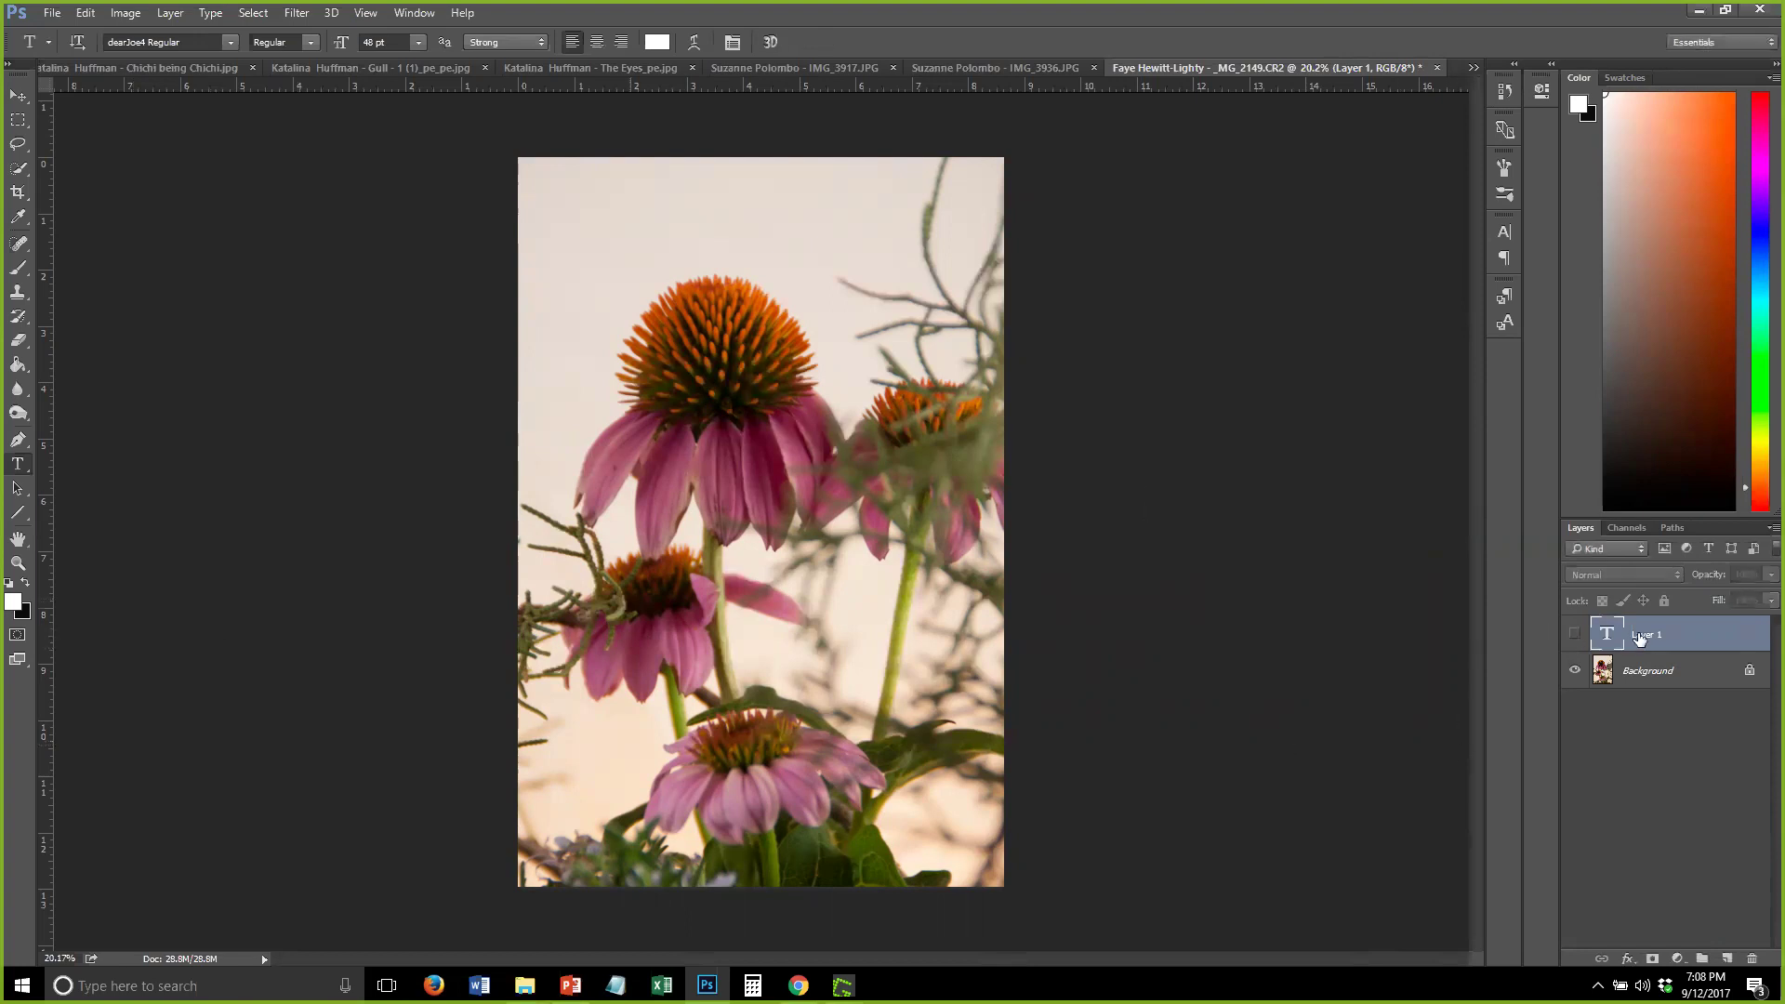
key(Delete)
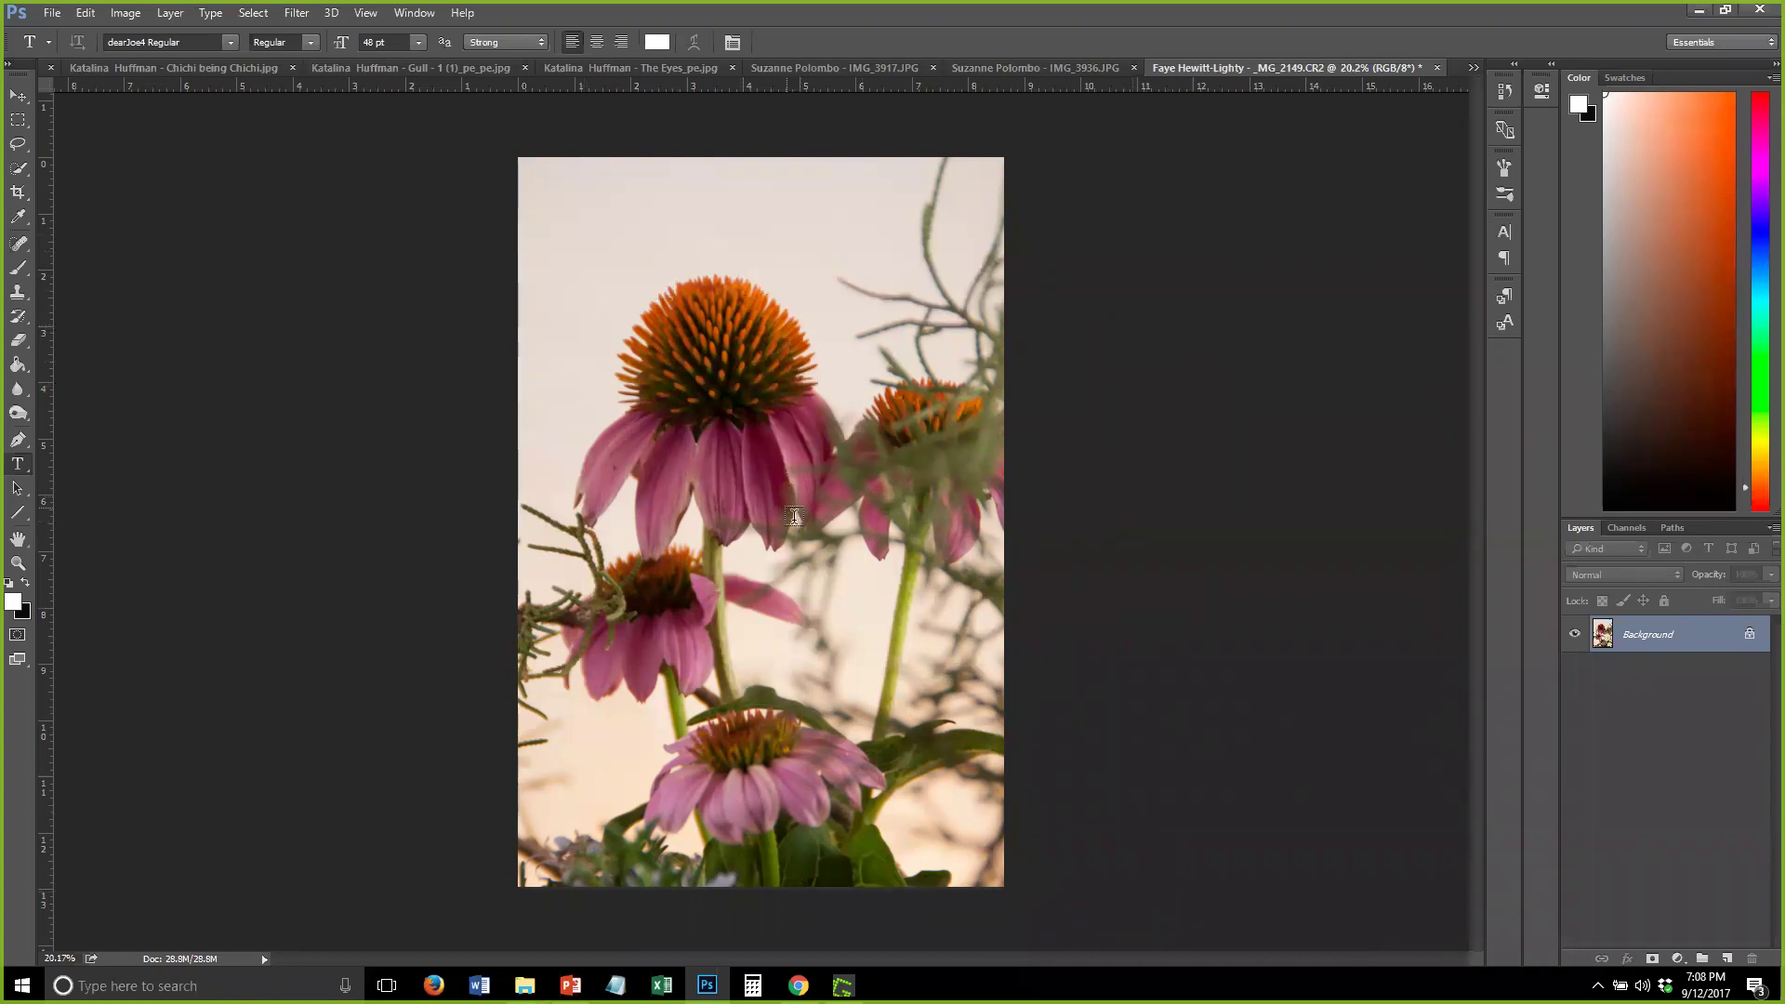
Duplicate the Background layer of the flower photo
drag(1702, 660, 1725, 959)
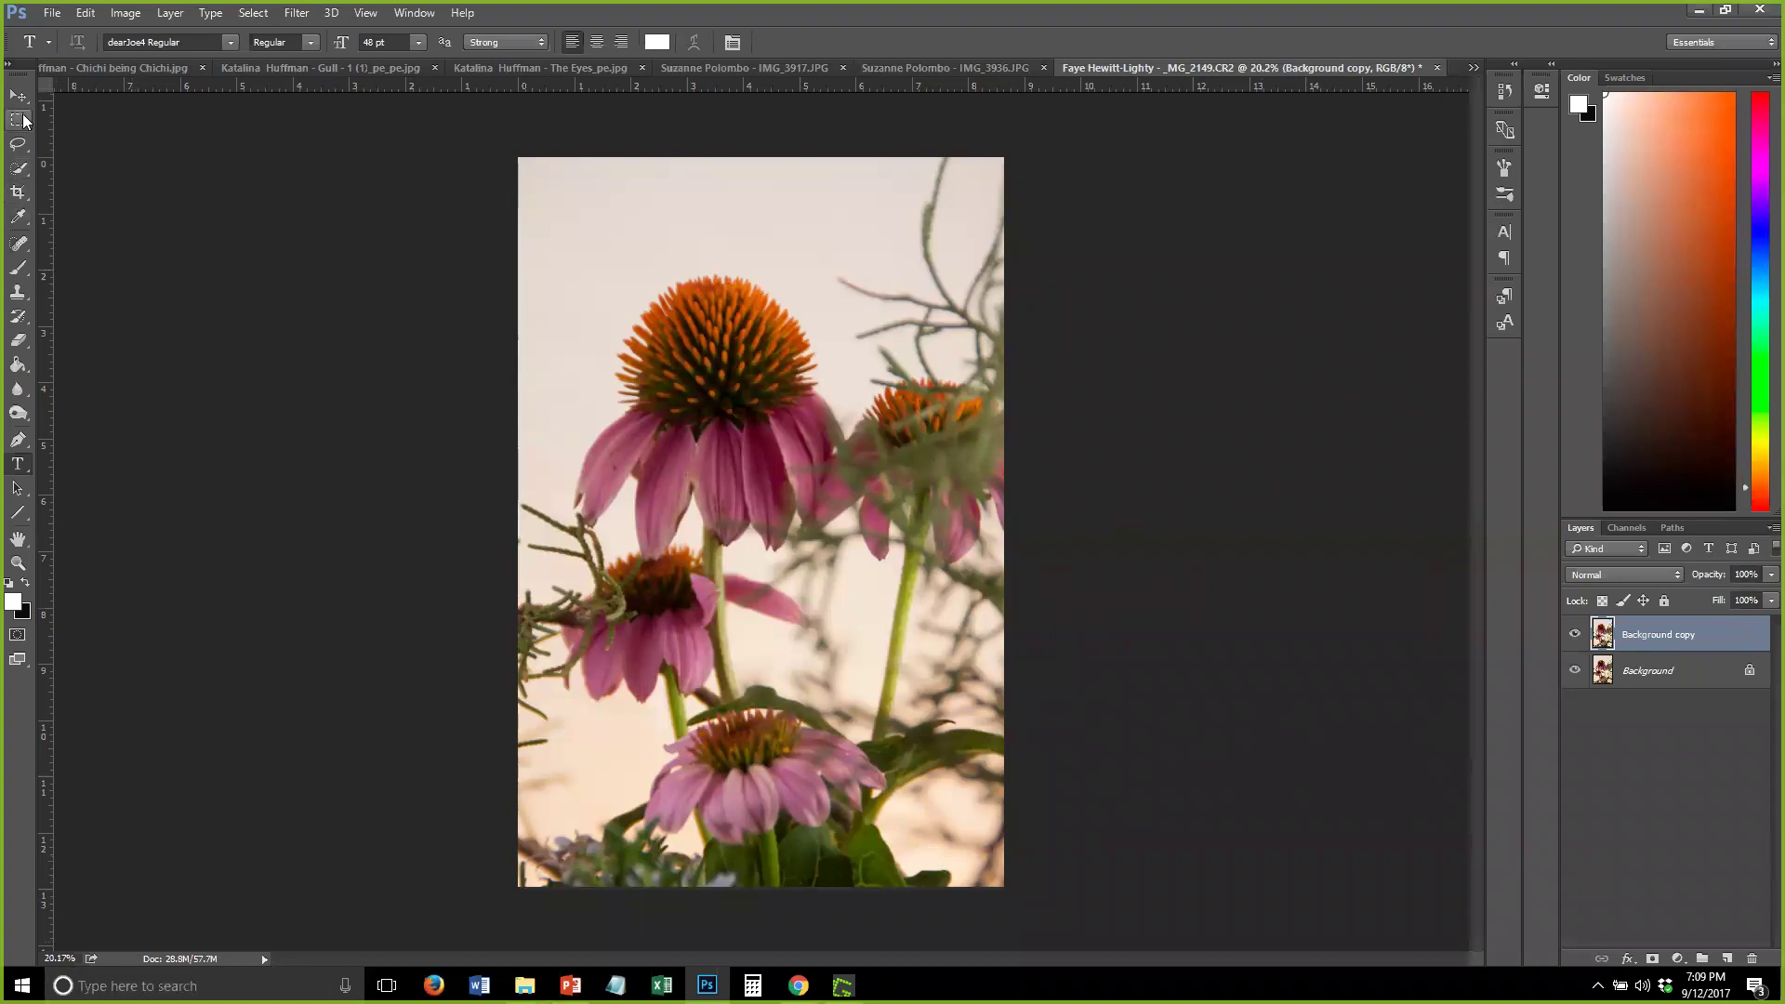
Try cropping the flower photo to a narrower frame that cuts off the branches along its right side, and undo the crop
click(28, 199)
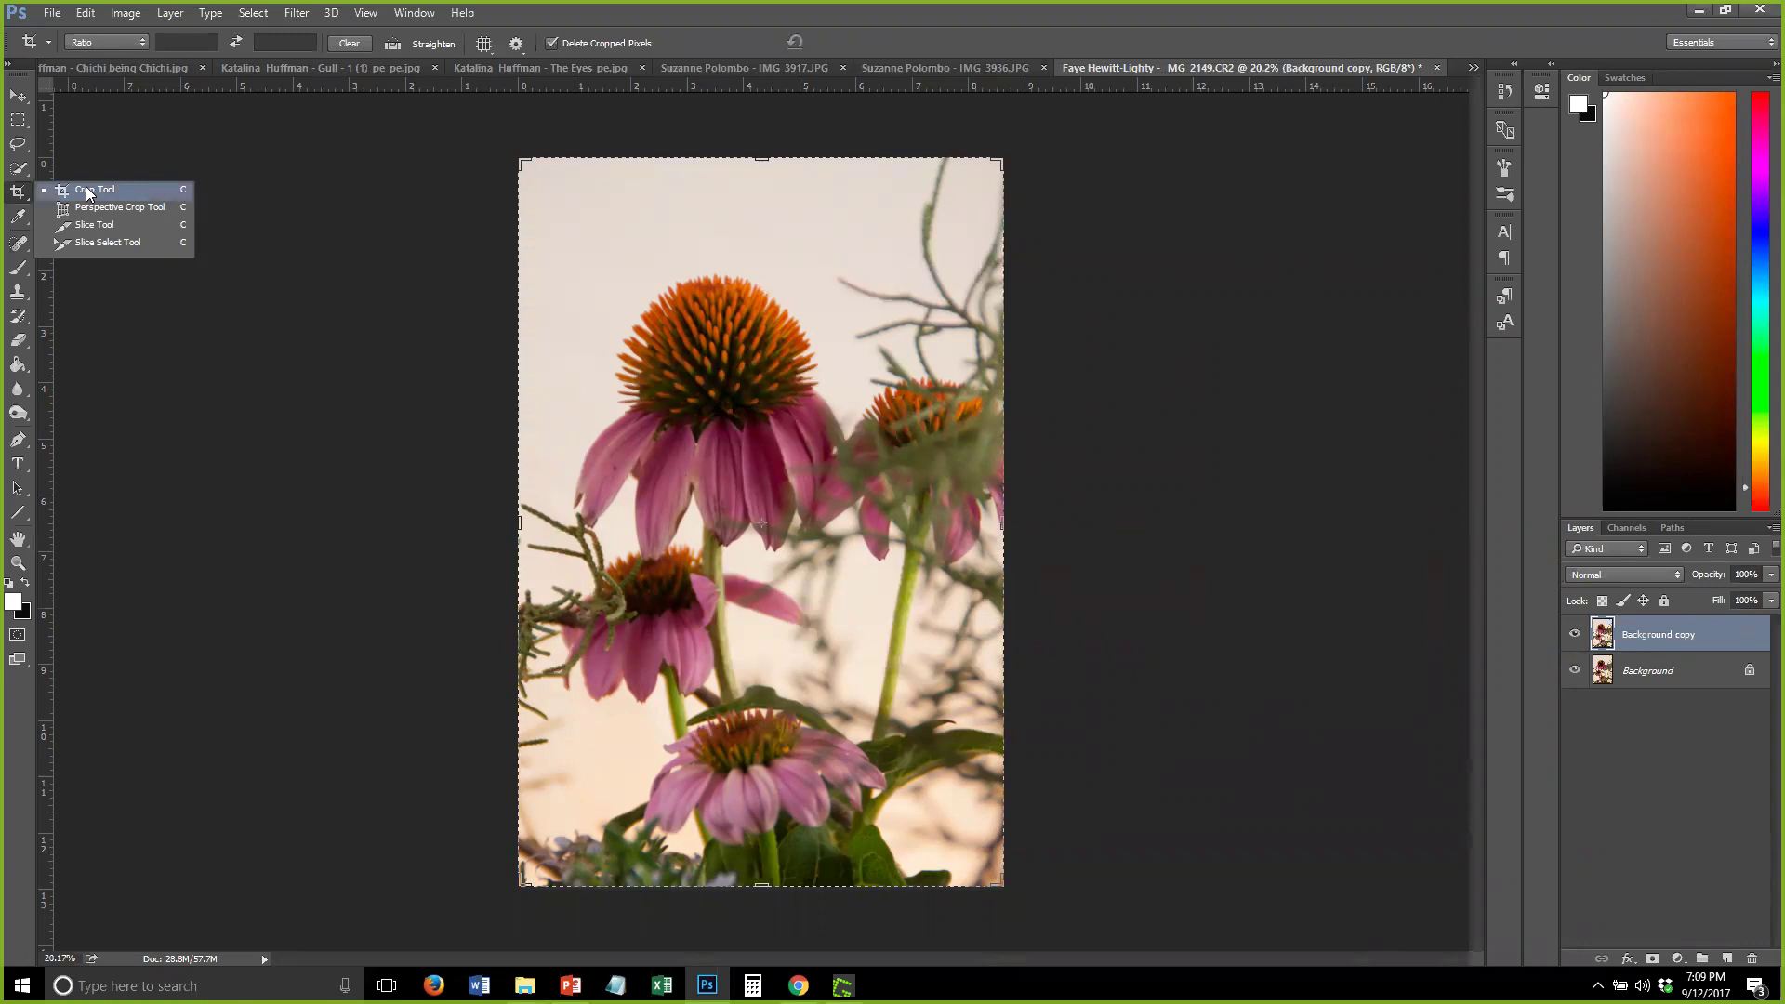
click(88, 192)
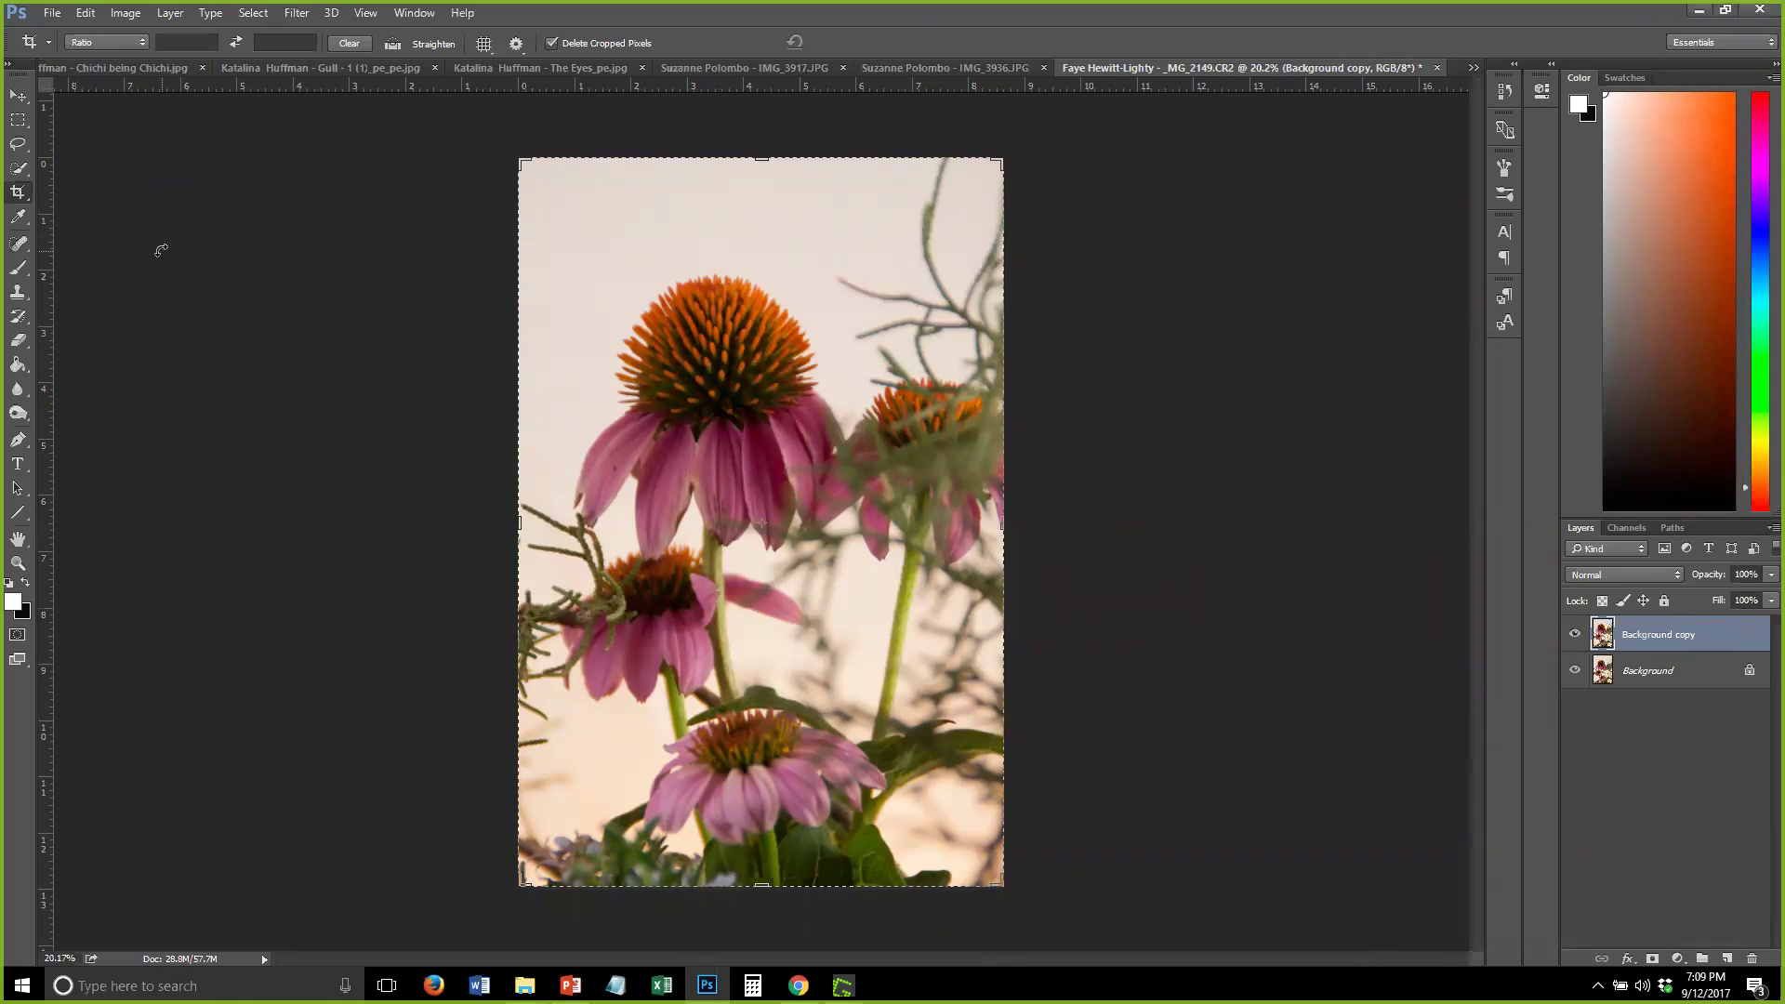
drag(520, 158, 521, 159)
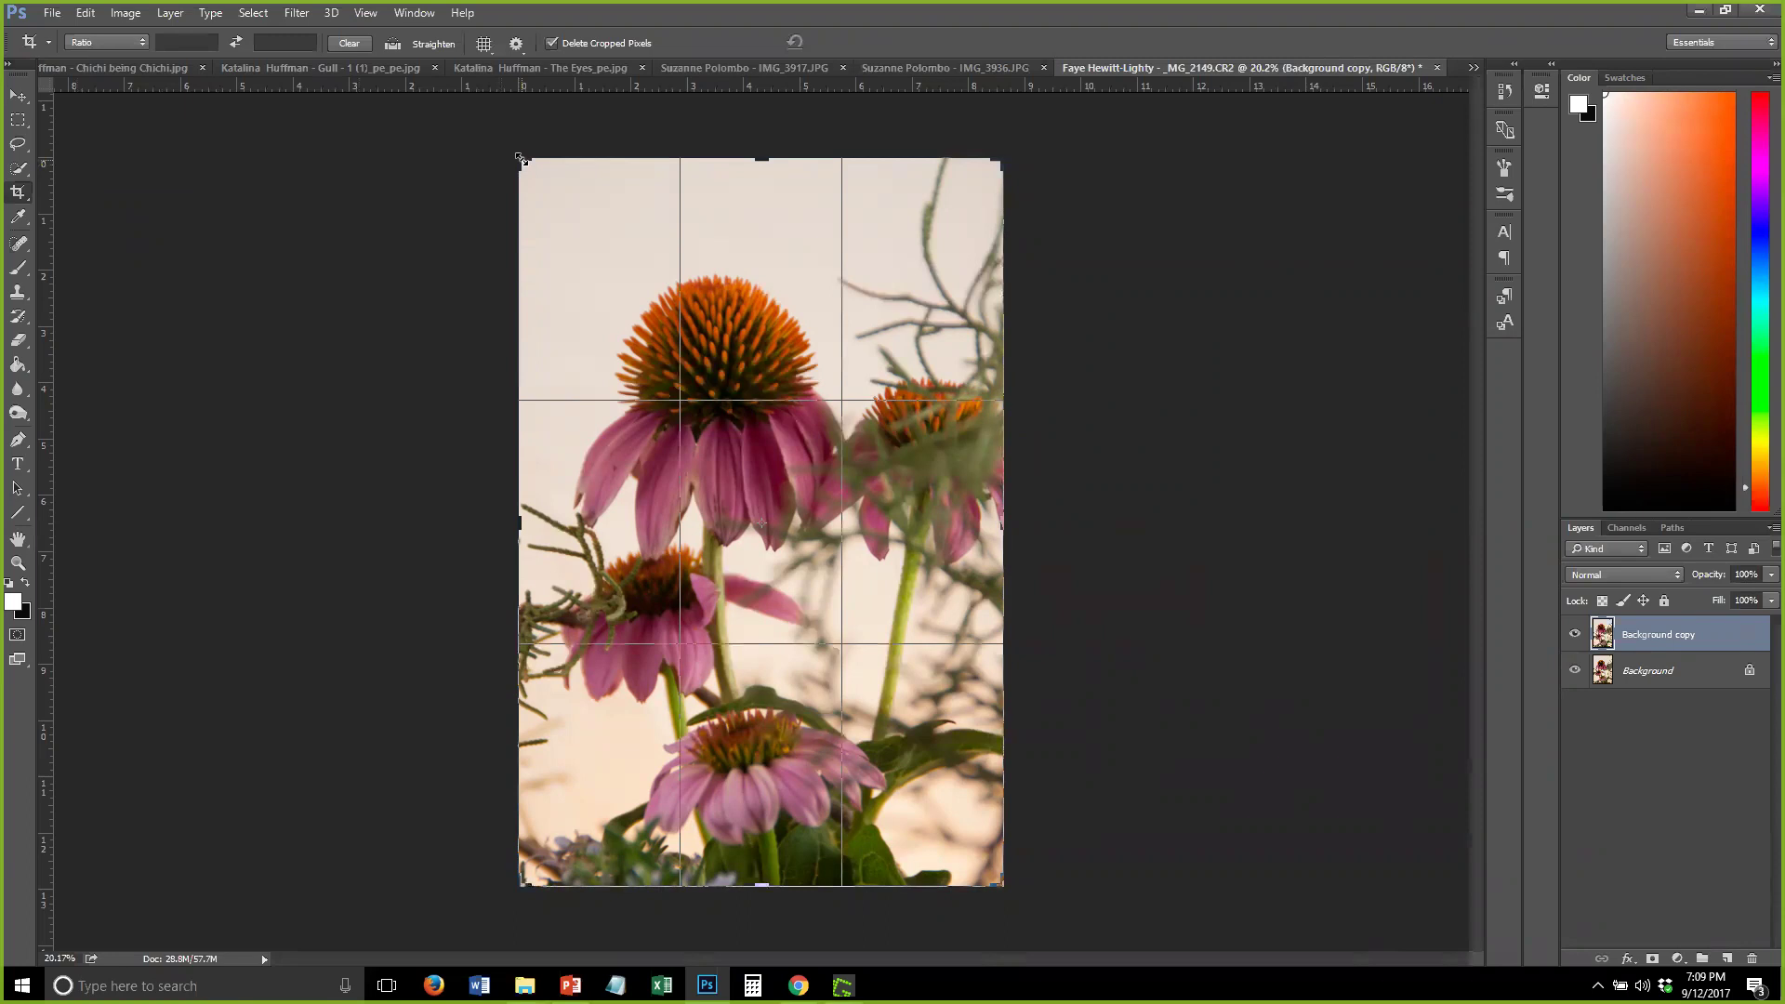
click(520, 158)
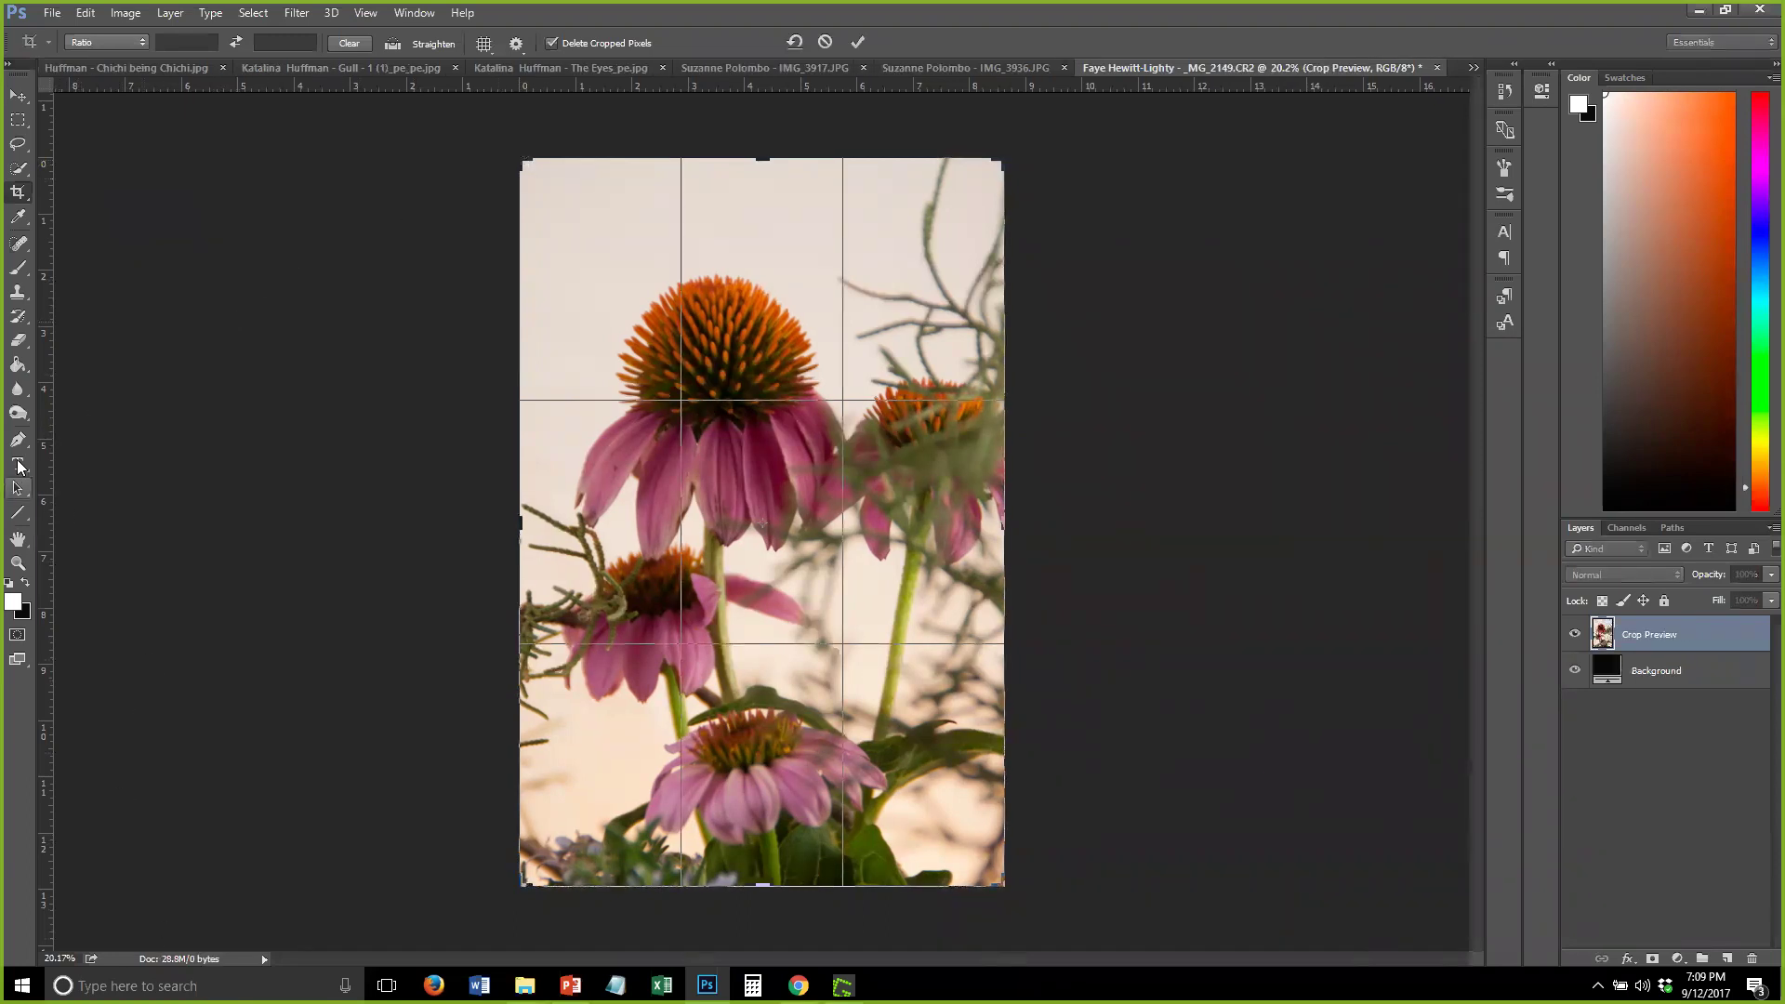
click(26, 519)
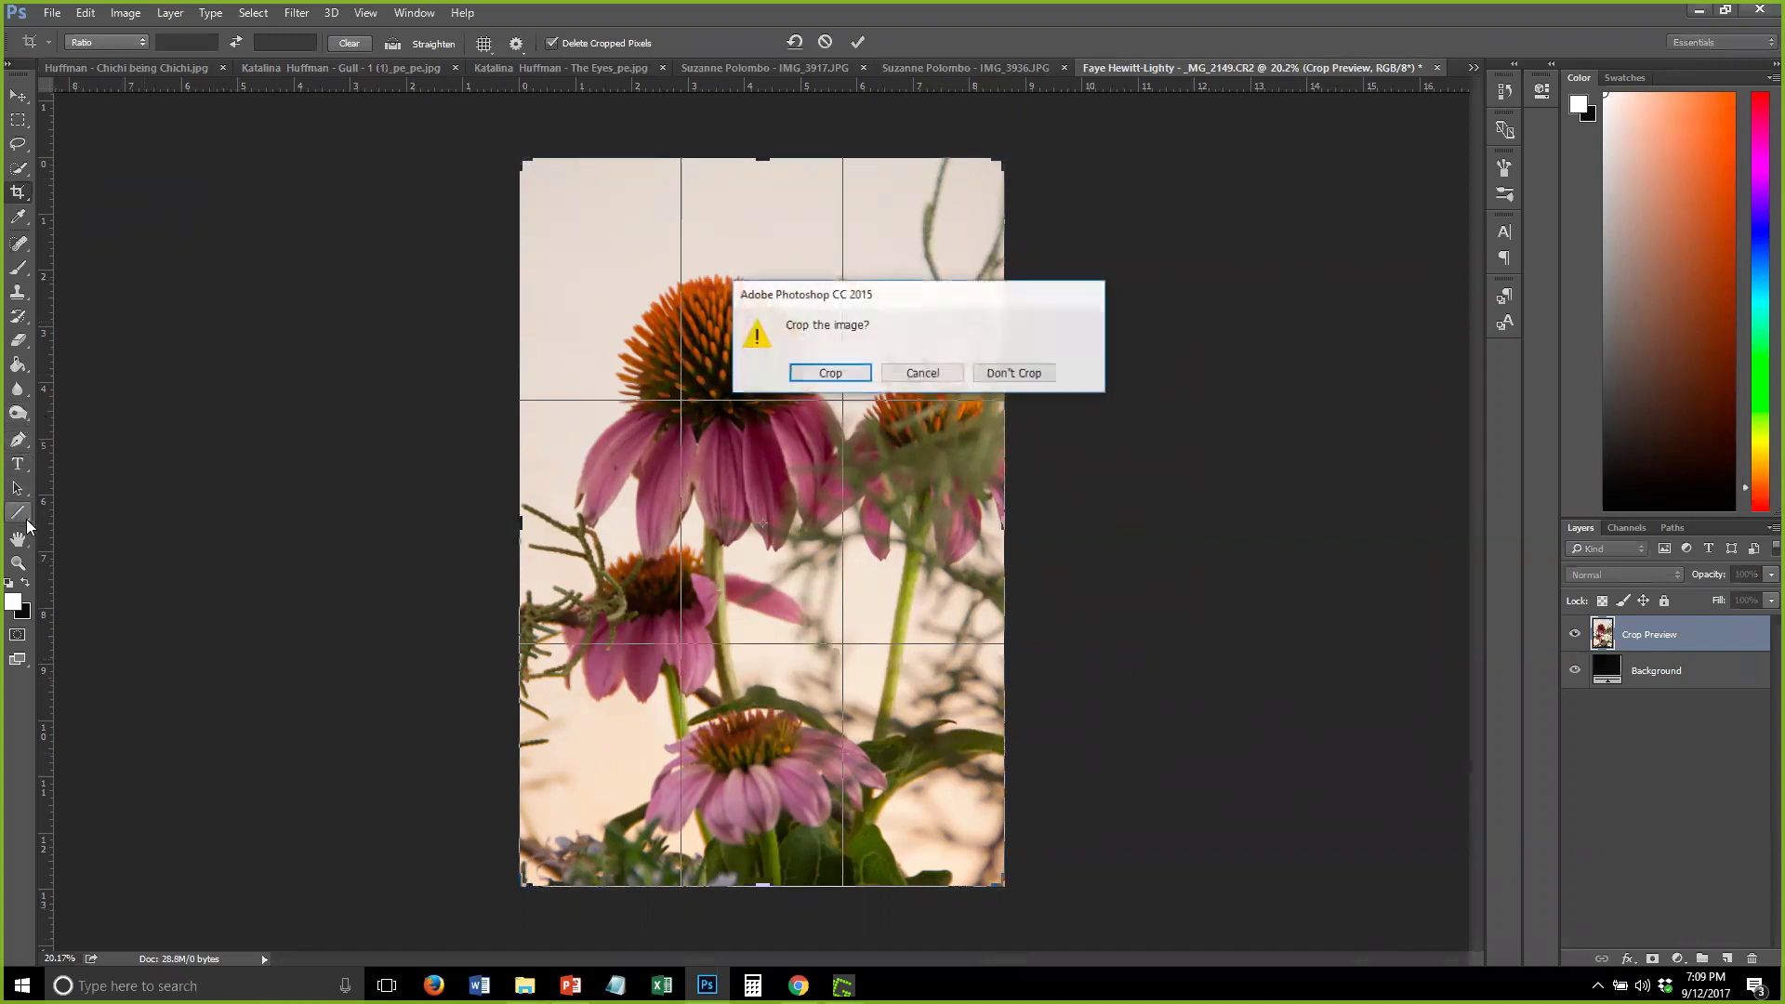
click(902, 376)
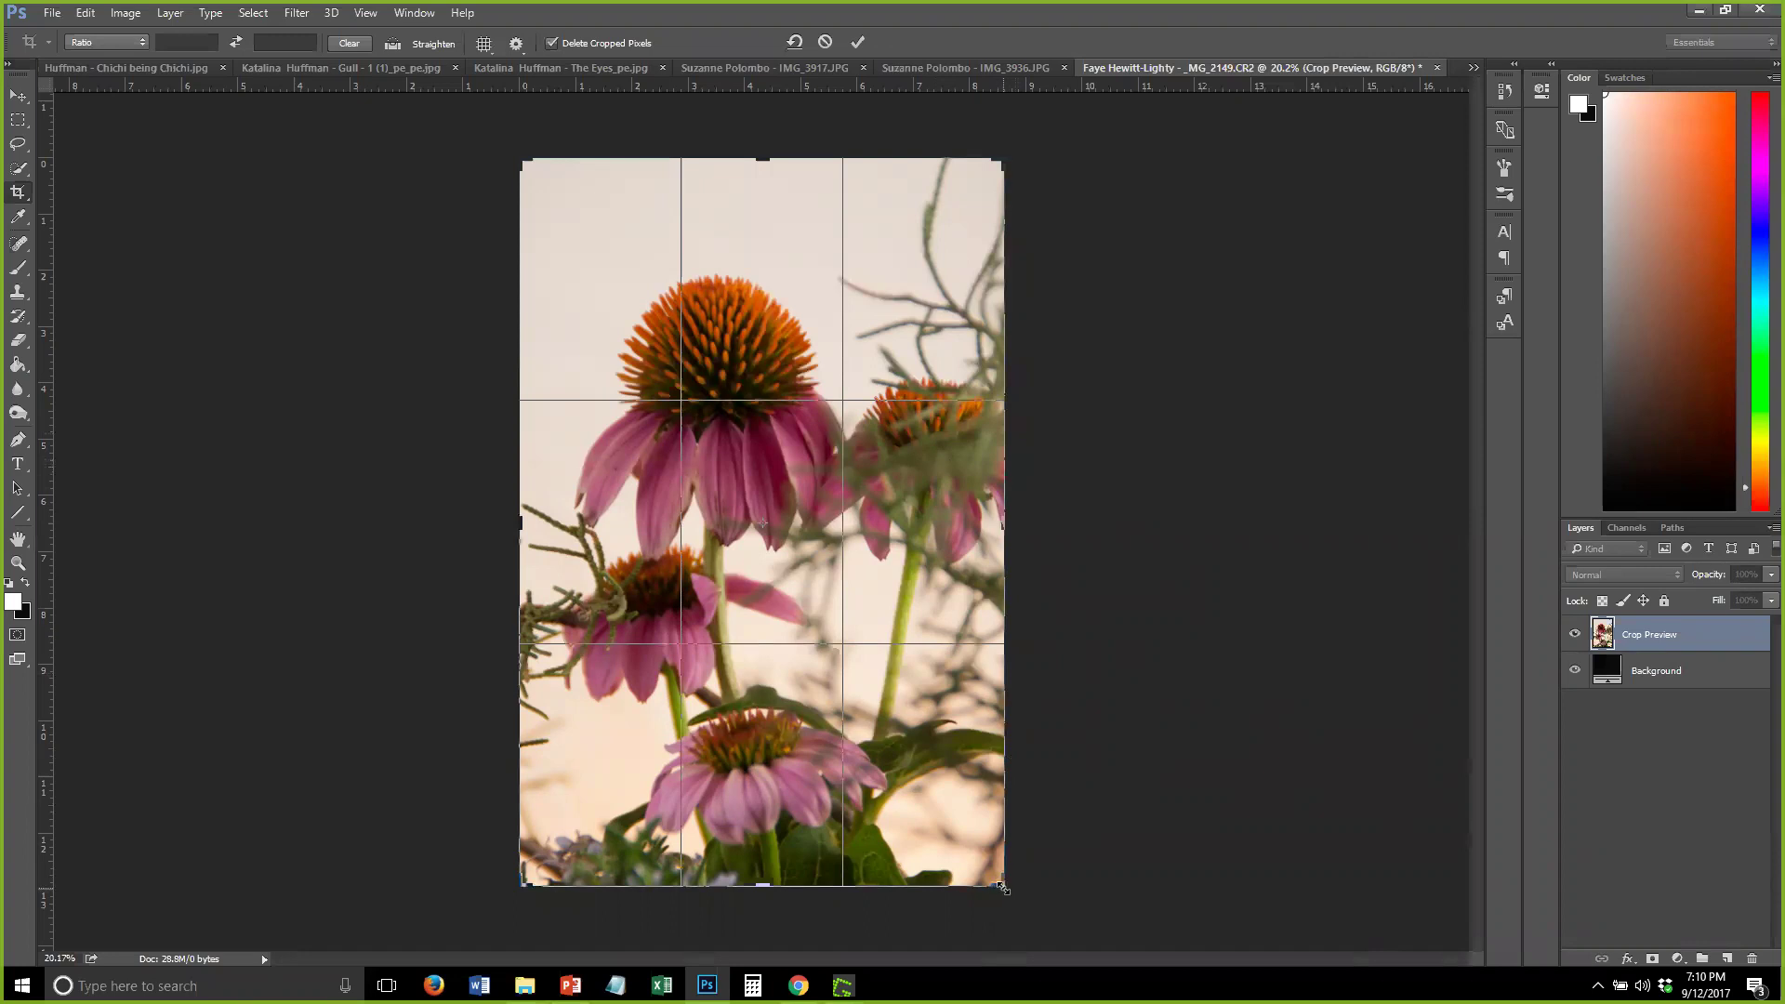
drag(1004, 885, 941, 885)
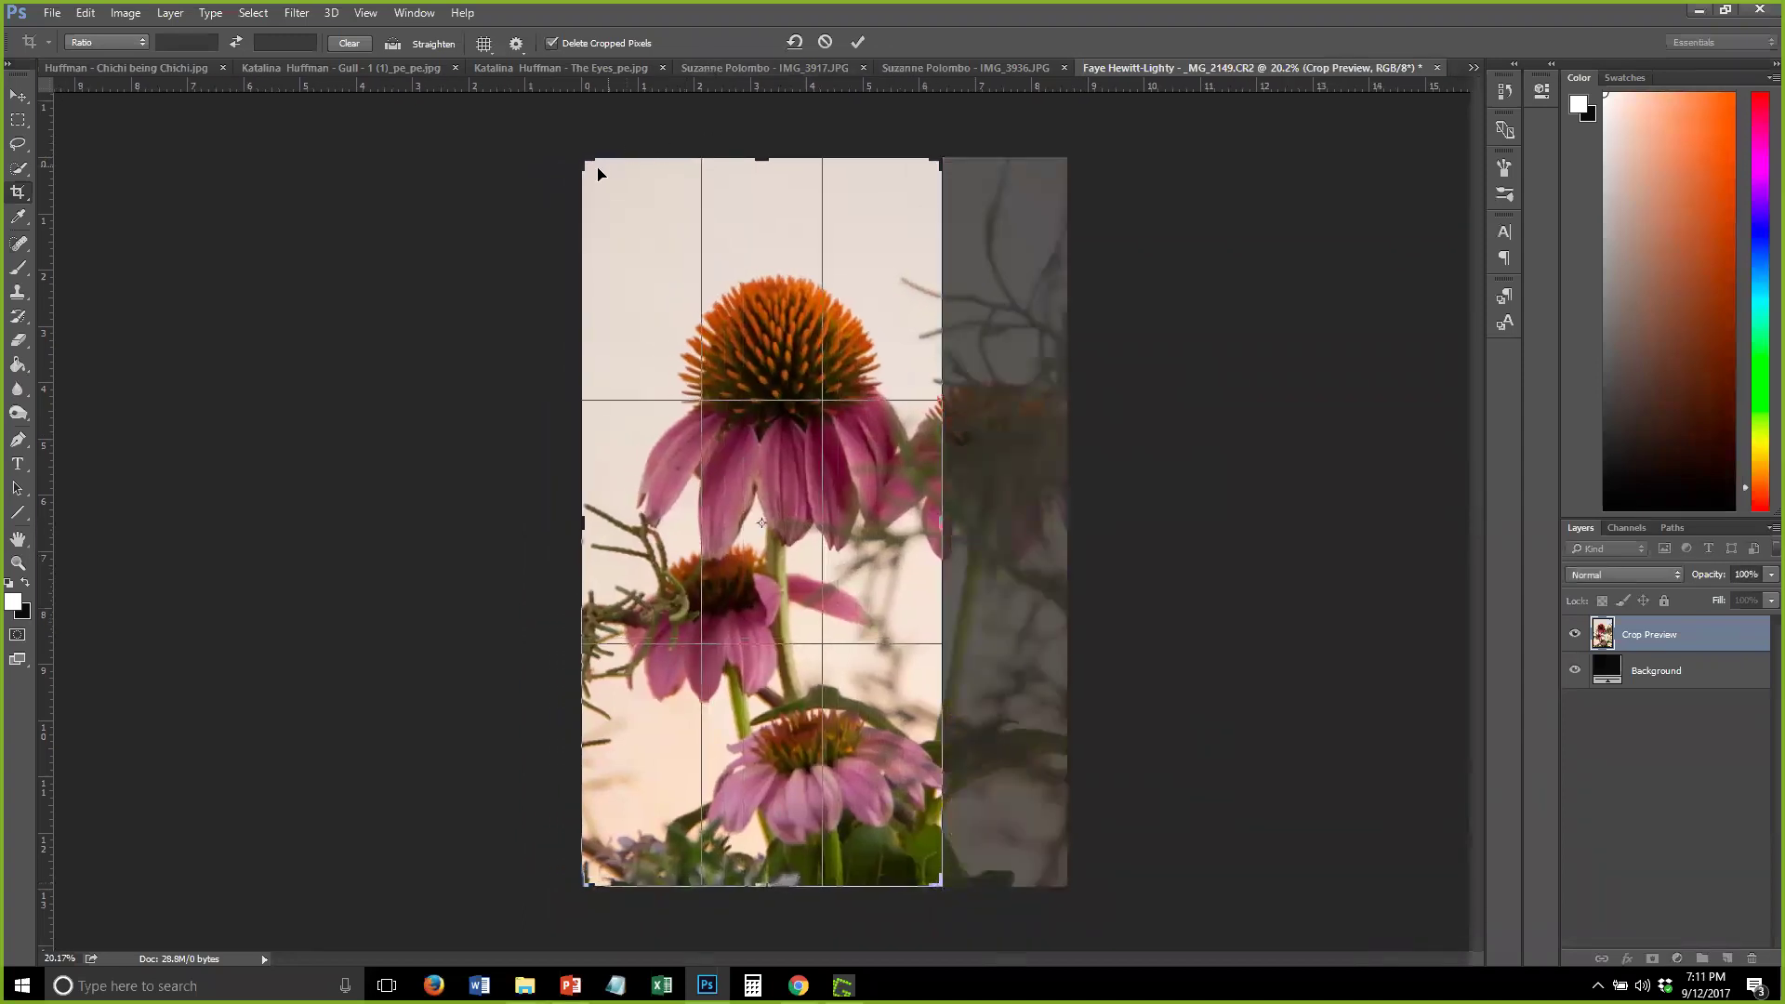
drag(586, 160, 593, 177)
key(Return)
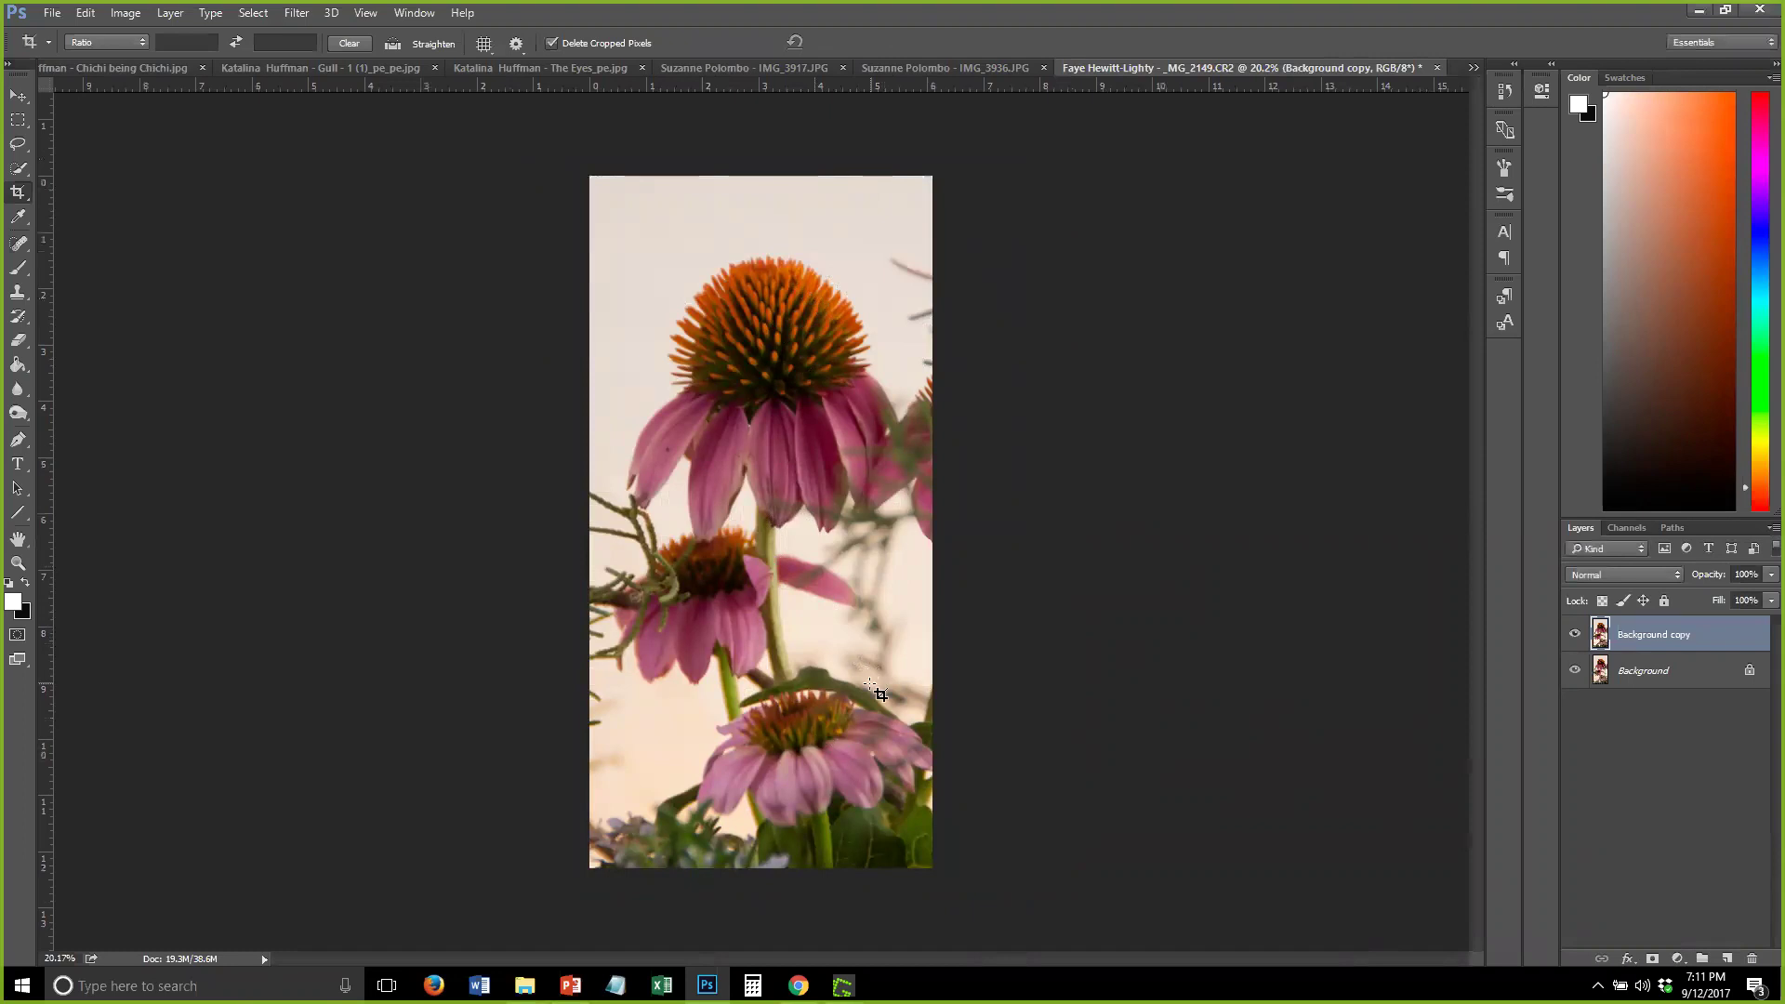
key(ctrl+z)
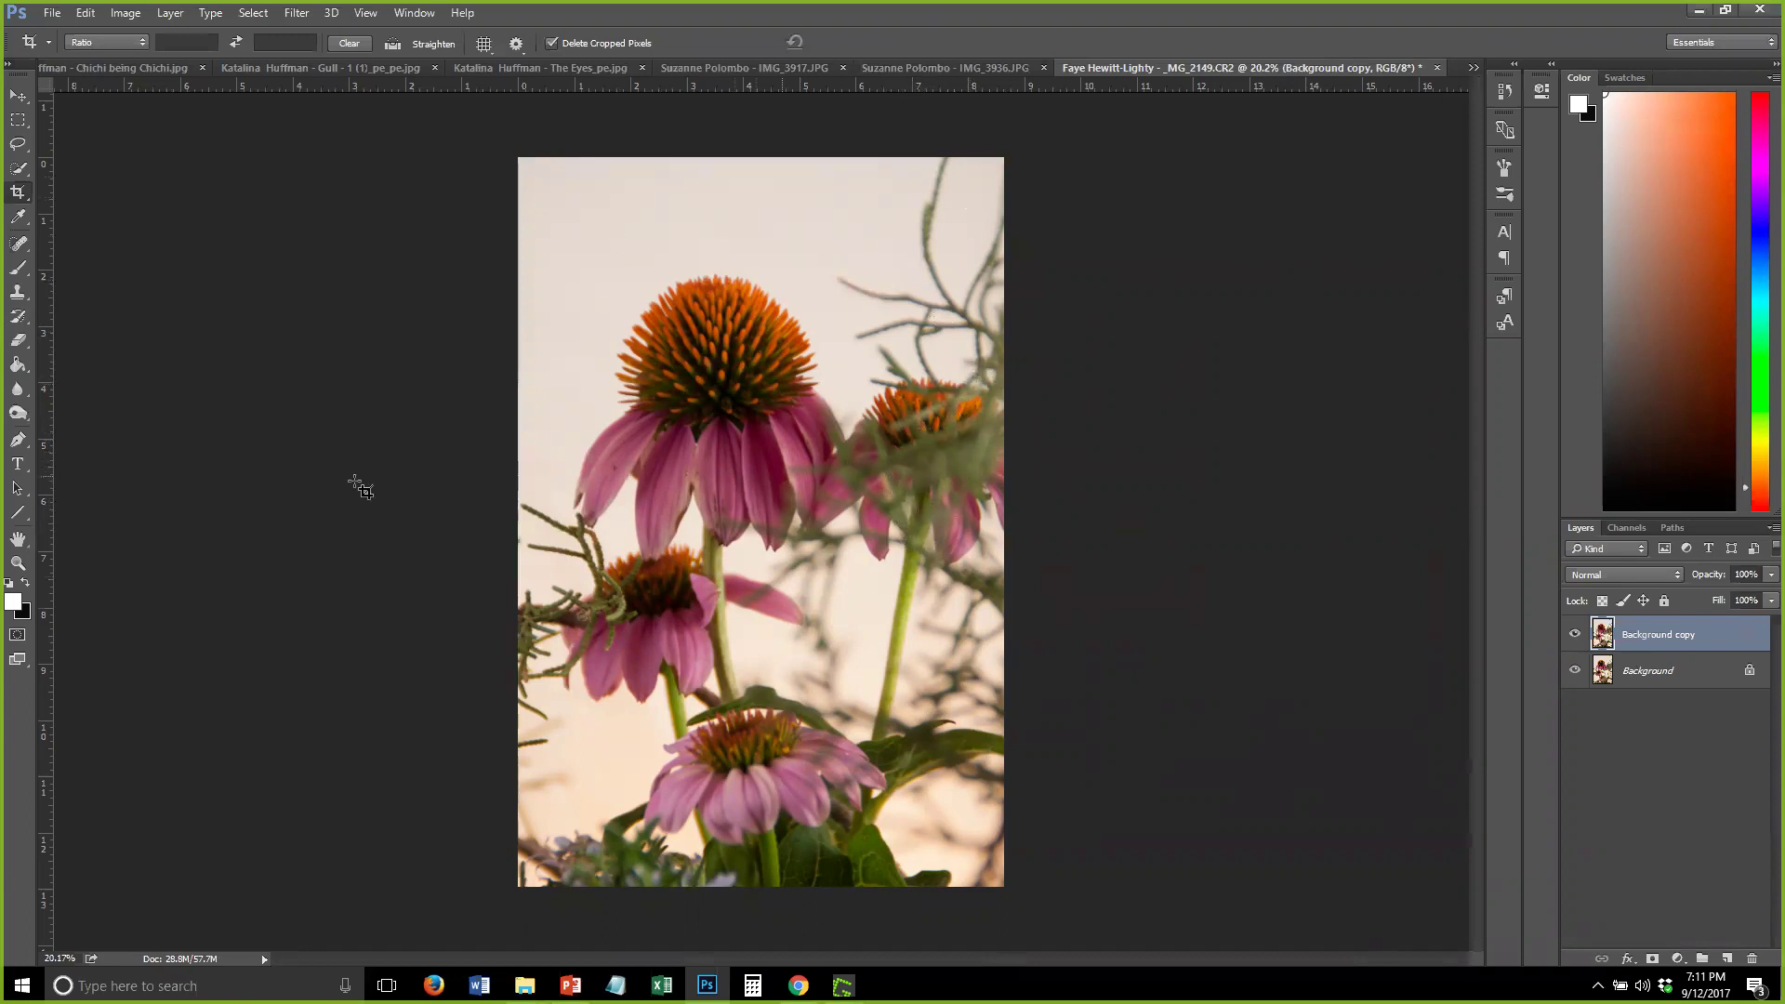
Clone plain background over the branches in the upper right of the flower photo with a 150 px Clone Stamp brush
click(18, 487)
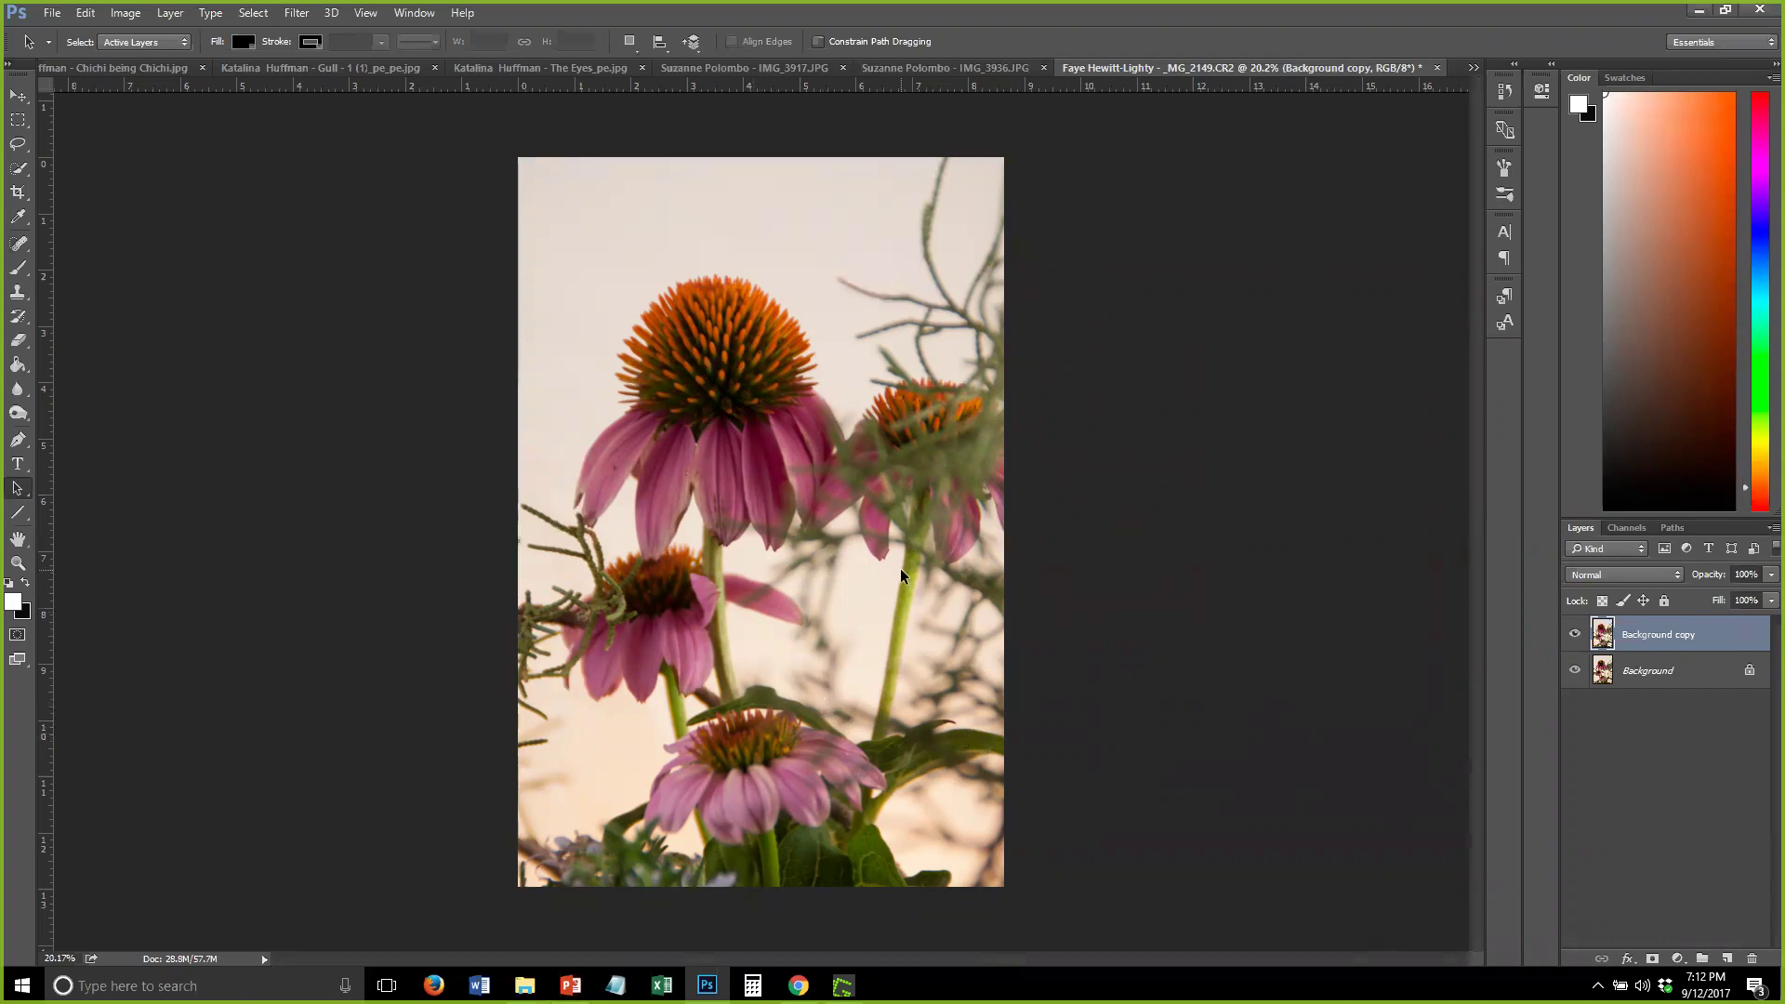
click(15, 297)
right_click(16, 296)
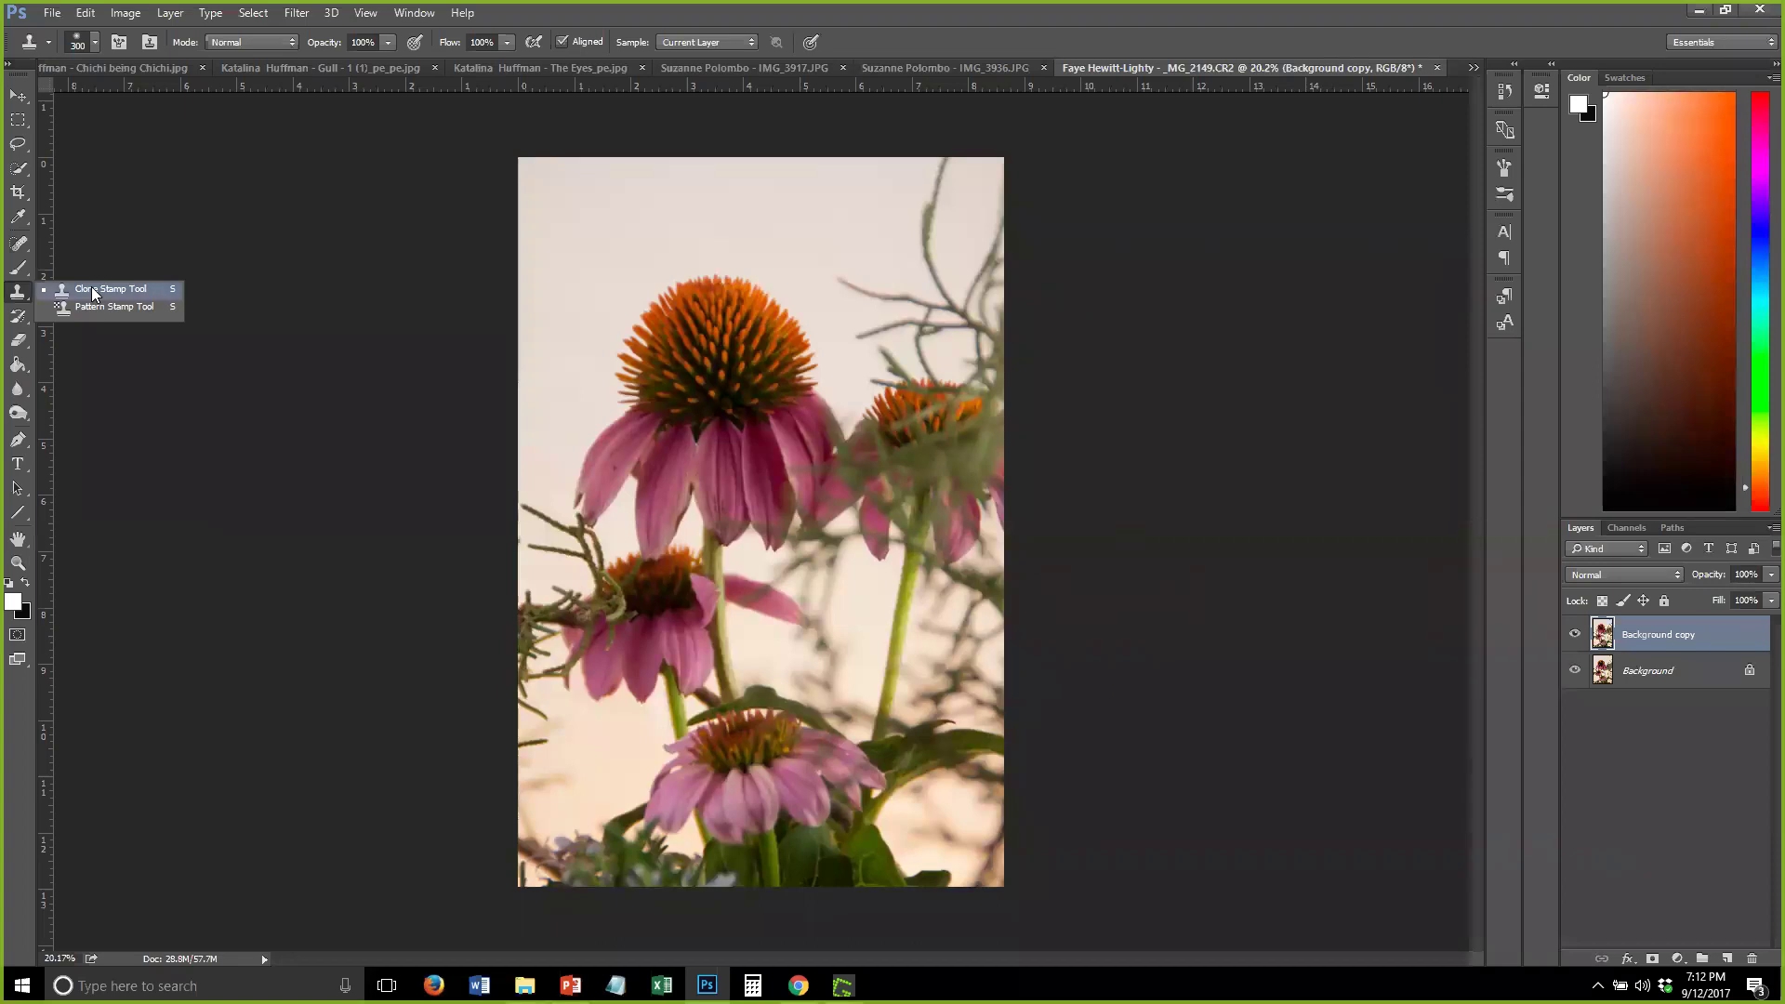
click(91, 288)
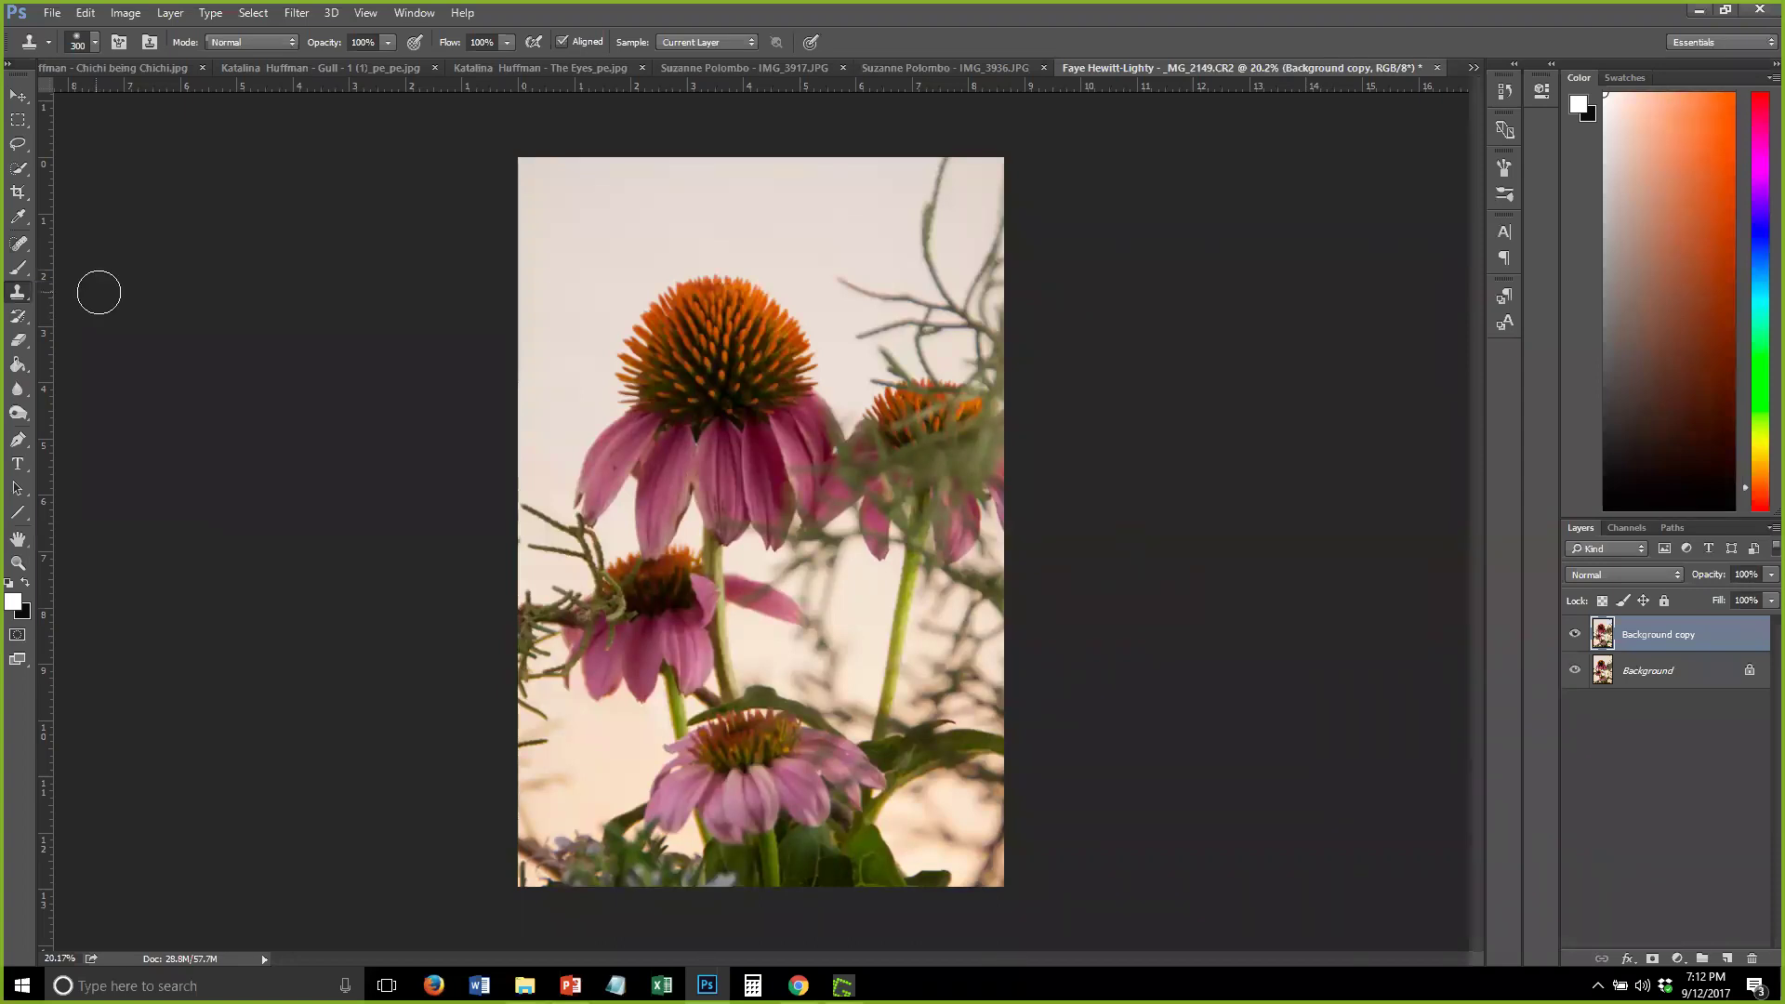
key(bracketleft)
key(bracketleft)
key(bracketleft)
key(bracketleft)
alt+click(854, 188)
drag(941, 163, 917, 227)
mouse_move(837, 270)
mouse_down()
mouse_move(920, 296)
mouse_move(837, 275)
mouse_move(920, 239)
mouse_move(967, 279)
mouse_move(1006, 244)
mouse_move(981, 321)
mouse_up()
alt+click(813, 257)
alt+click(914, 231)
mouse_move(859, 327)
mouse_down()
mouse_move(928, 302)
mouse_move(971, 314)
mouse_move(881, 321)
mouse_move(986, 297)
mouse_move(998, 312)
mouse_move(869, 333)
mouse_move(987, 332)
mouse_move(969, 332)
mouse_move(993, 346)
mouse_move(968, 364)
mouse_move(993, 376)
mouse_move(997, 346)
mouse_move(1008, 365)
mouse_move(879, 358)
mouse_move(857, 380)
mouse_move(893, 371)
mouse_move(941, 422)
mouse_move(941, 510)
mouse_up()
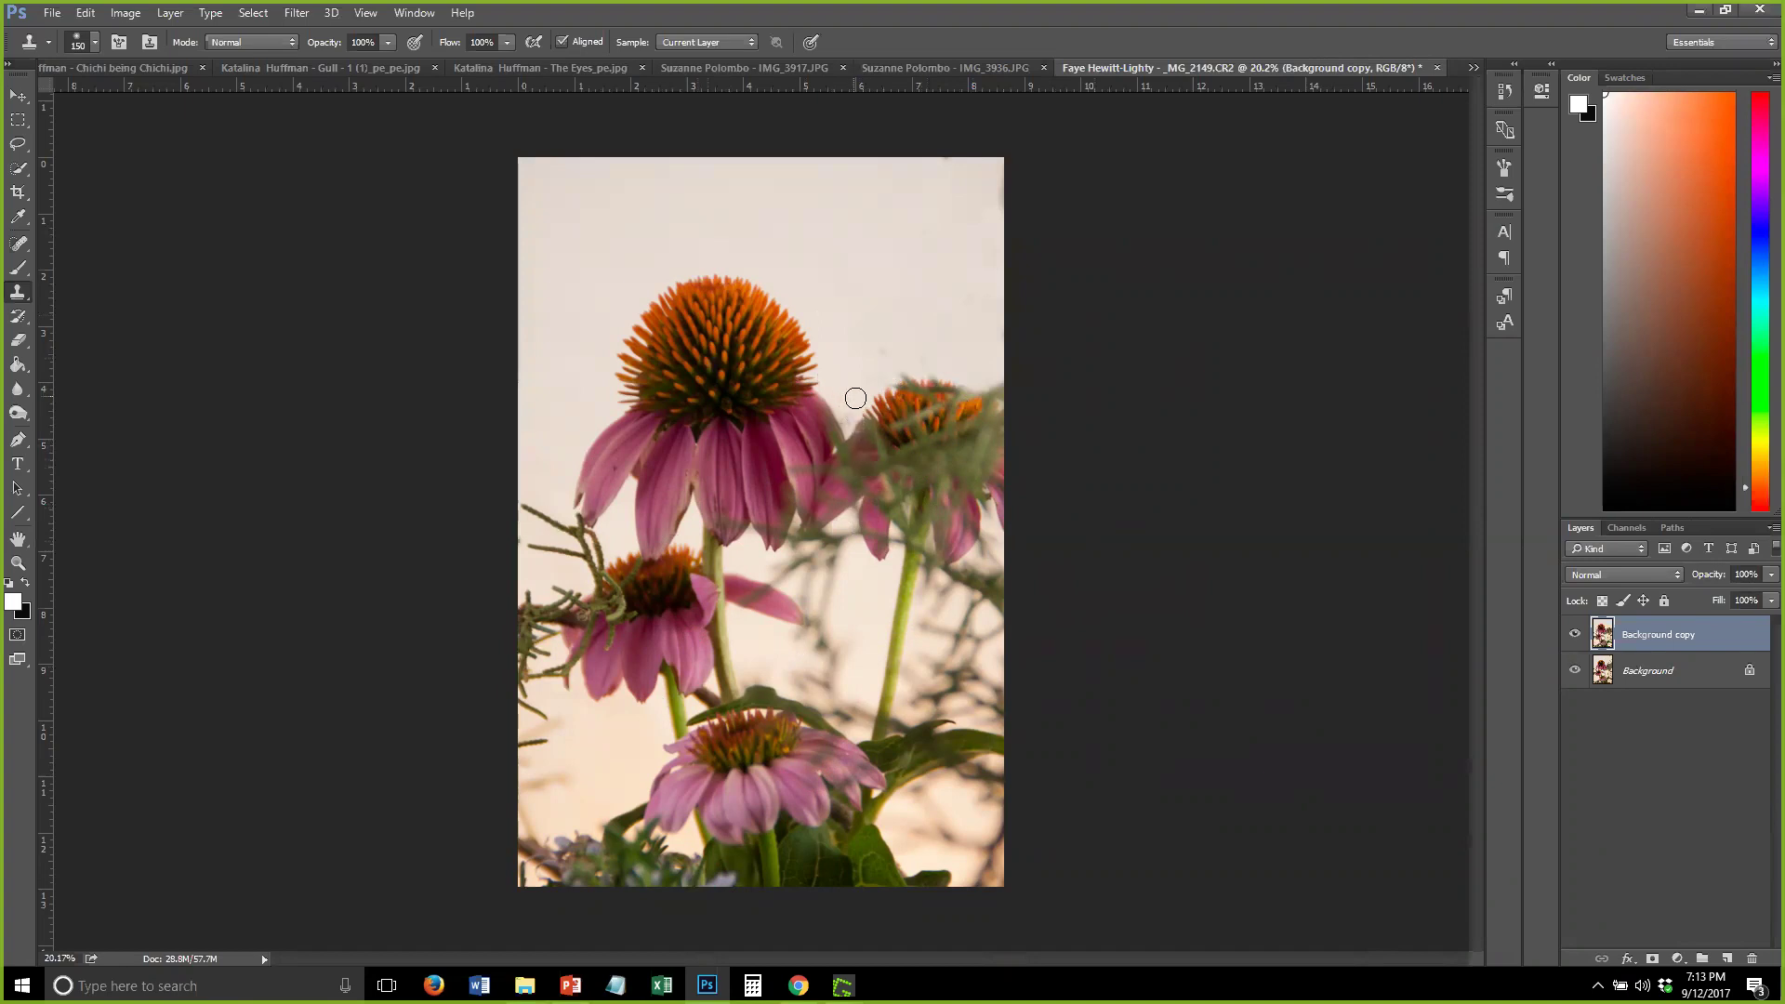
Clone plain background over the blurred petals and foliage in the gap between the large flower and the flower to its right
scroll(850, 470, up, 3)
scroll(862, 308, up, 1)
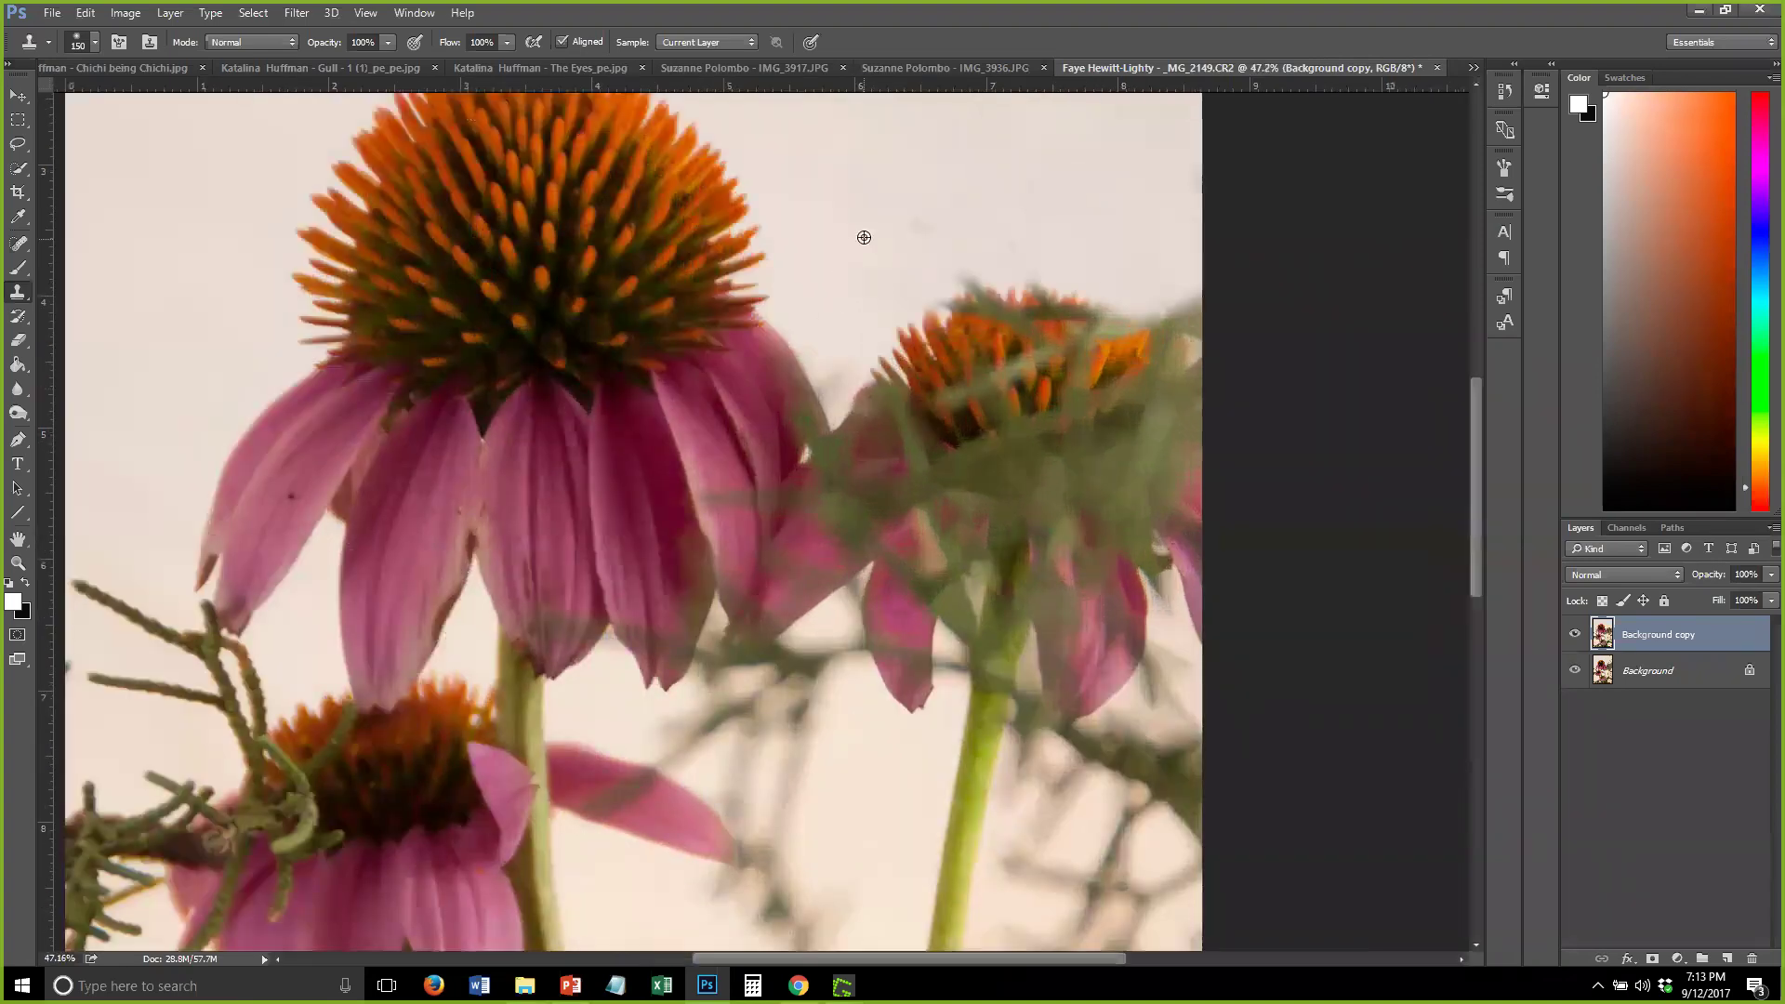
mouse_move(864, 350)
mouse_down()
mouse_move(857, 446)
mouse_move(824, 465)
mouse_move(842, 385)
mouse_move(795, 544)
mouse_up()
mouse_move(807, 475)
mouse_down()
mouse_move(784, 518)
mouse_move(790, 595)
mouse_up()
click(95, 43)
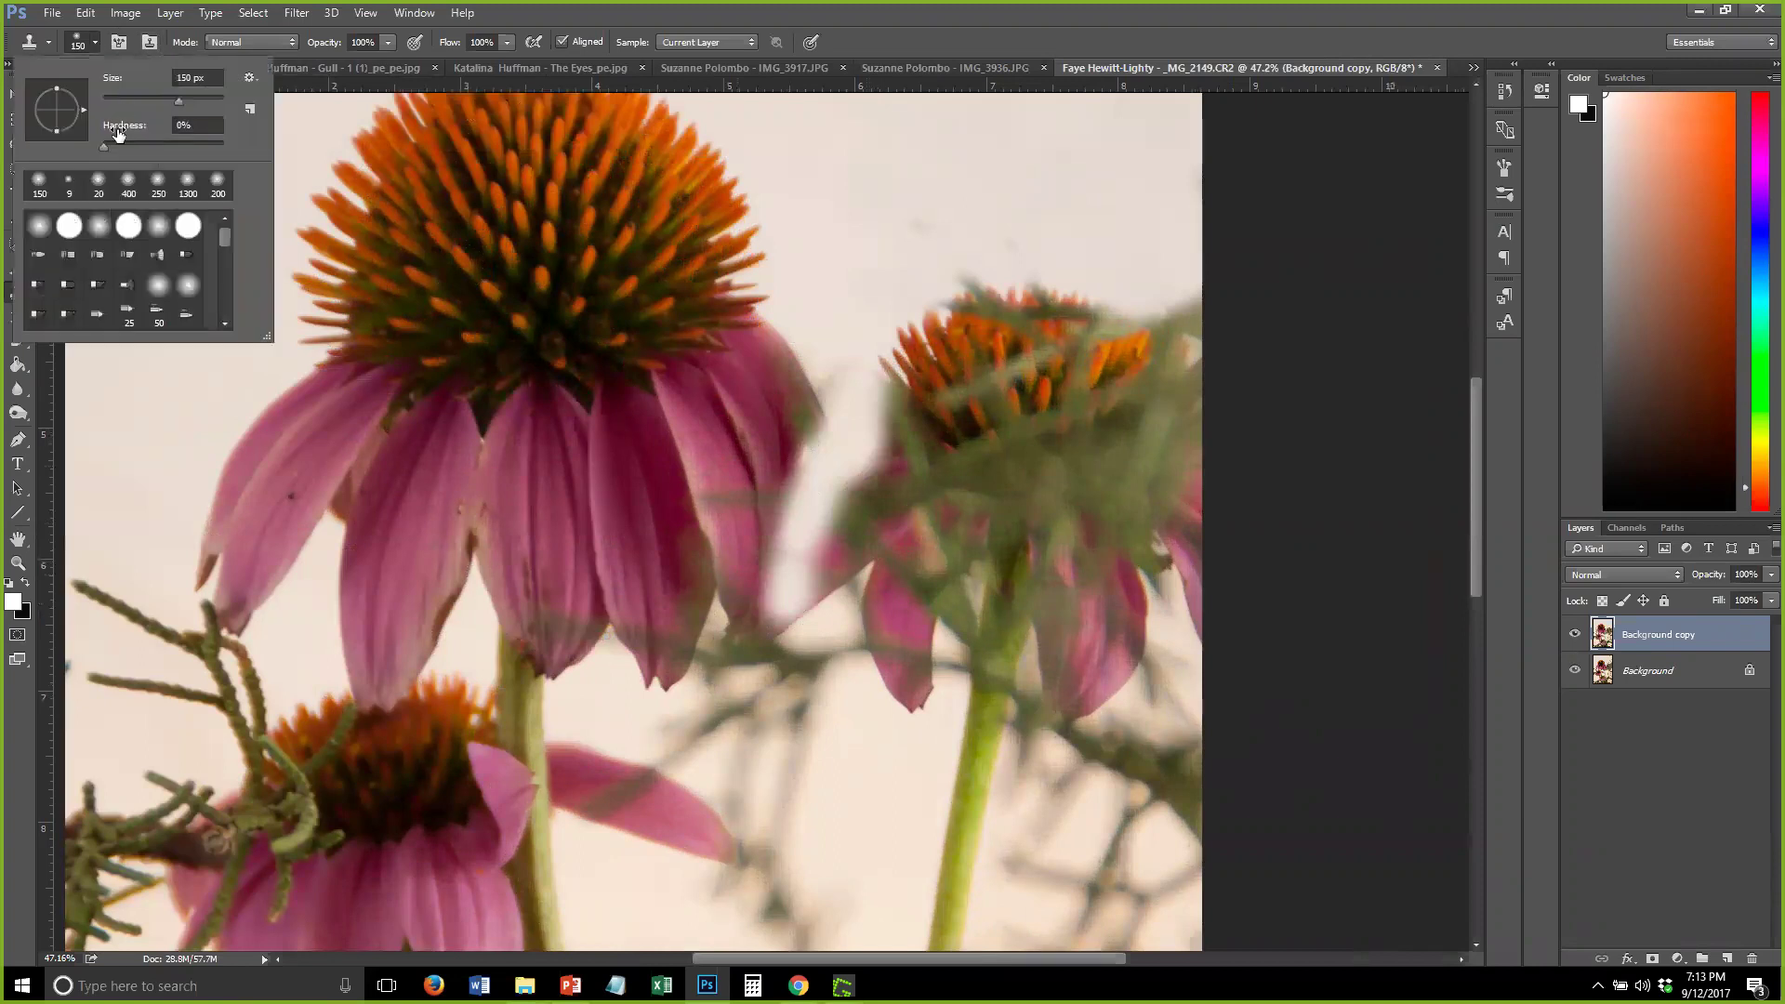
key(Return)
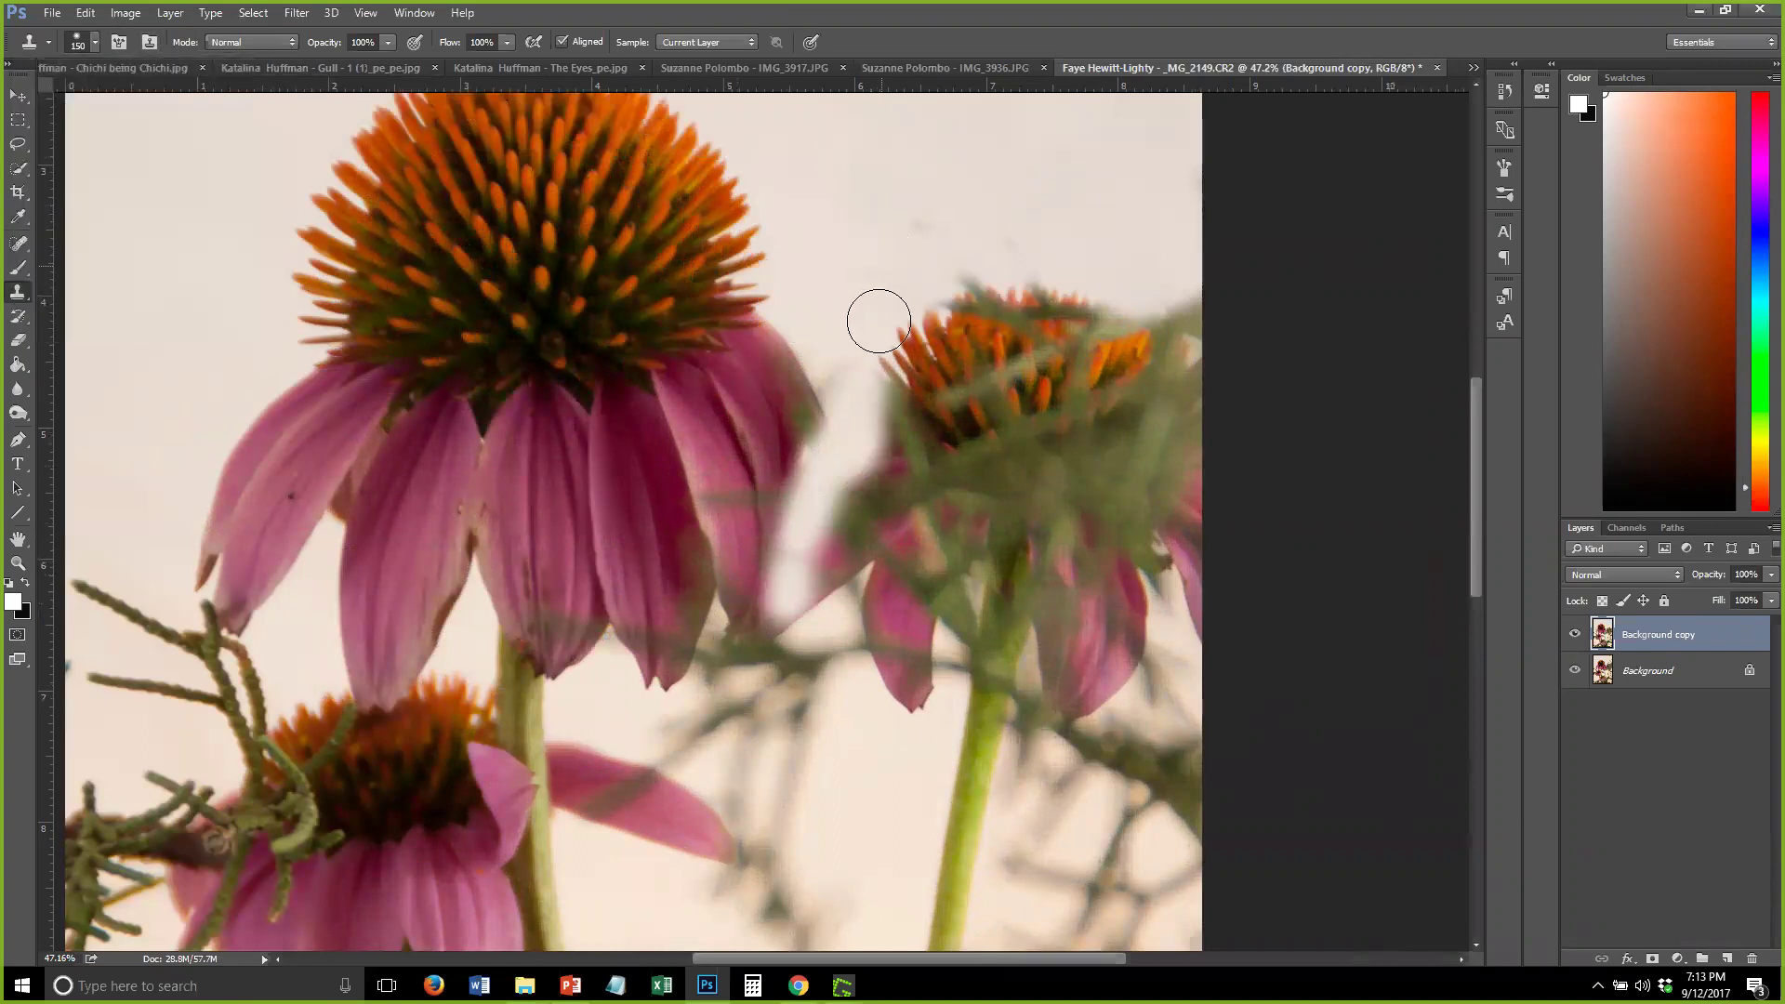
alt+click(854, 167)
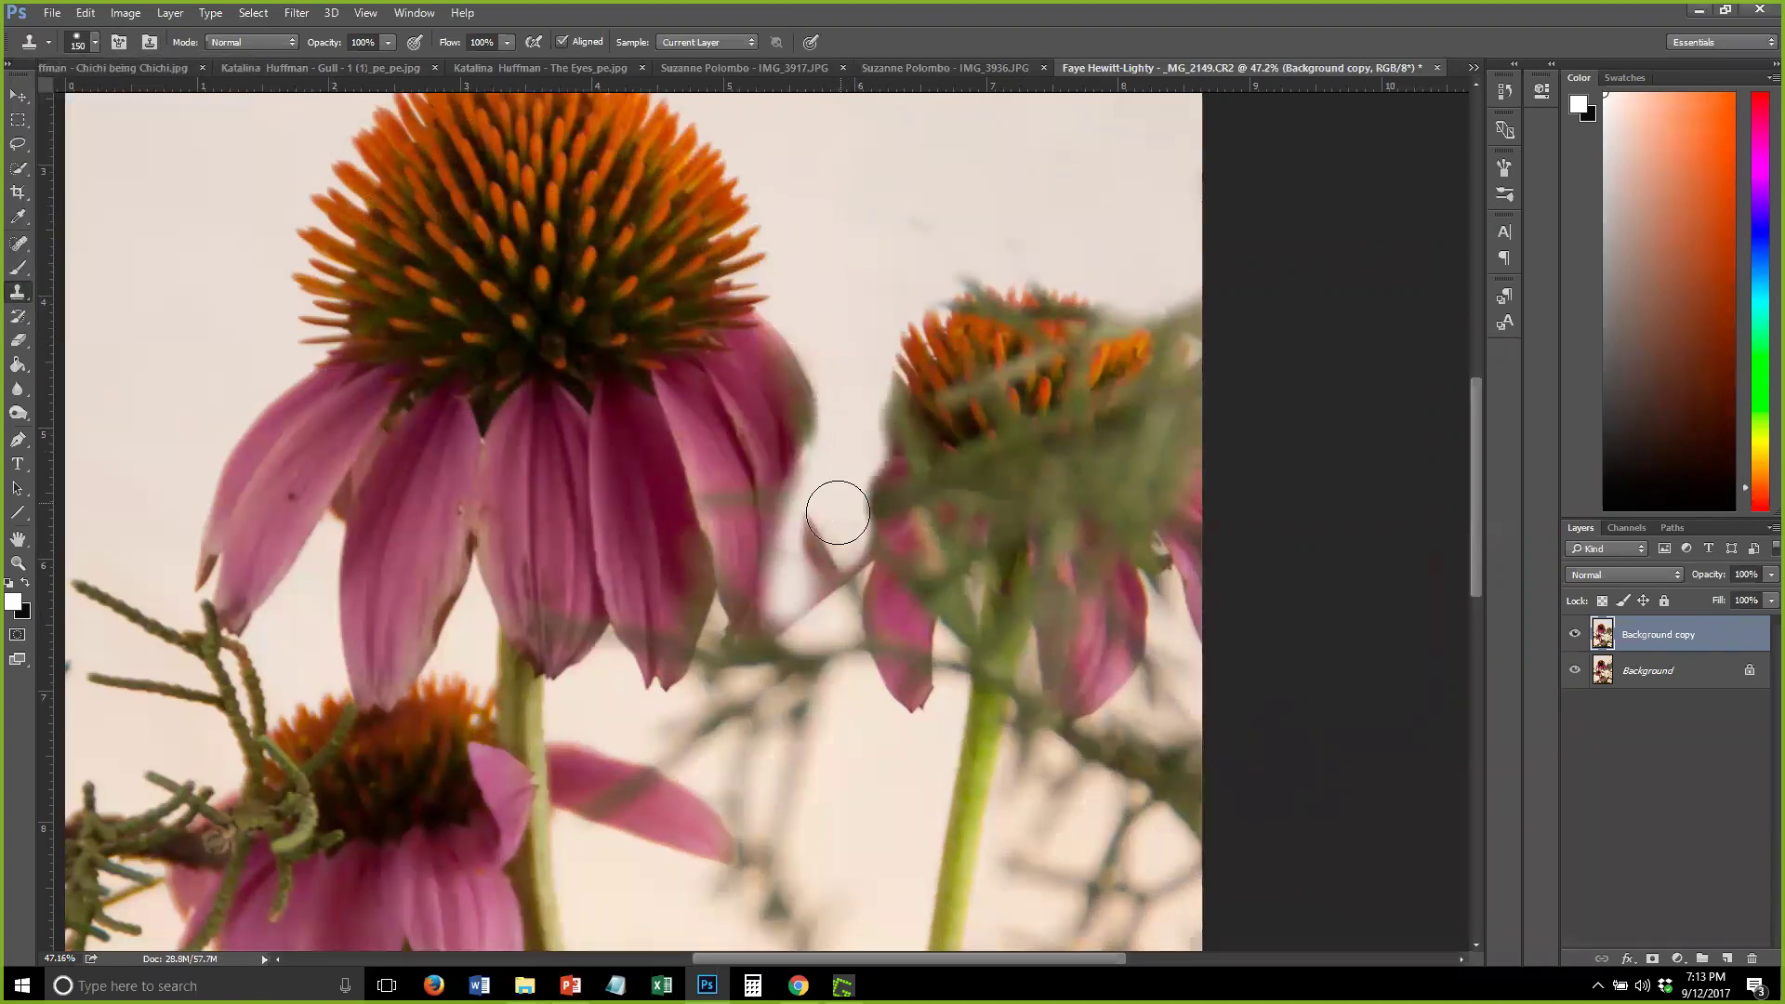
drag(836, 509, 827, 566)
Clone plain background over the orange cone of the right-hand flower and down the gap beside the large flower's petals
drag(881, 386, 925, 446)
alt+click(856, 206)
mouse_move(917, 319)
mouse_down()
mouse_move(949, 364)
mouse_move(975, 300)
mouse_move(957, 269)
mouse_move(1085, 376)
mouse_move(1118, 341)
mouse_move(1040, 332)
mouse_move(1131, 323)
mouse_move(980, 339)
mouse_move(1092, 390)
mouse_move(958, 424)
mouse_move(1055, 332)
mouse_move(1046, 374)
mouse_move(1150, 425)
mouse_move(1116, 465)
mouse_move(1025, 382)
mouse_move(889, 506)
mouse_move(910, 529)
mouse_move(897, 460)
mouse_move(813, 508)
mouse_move(799, 578)
mouse_move(823, 577)
mouse_move(752, 664)
mouse_move(777, 617)
mouse_up()
alt+click(1010, 237)
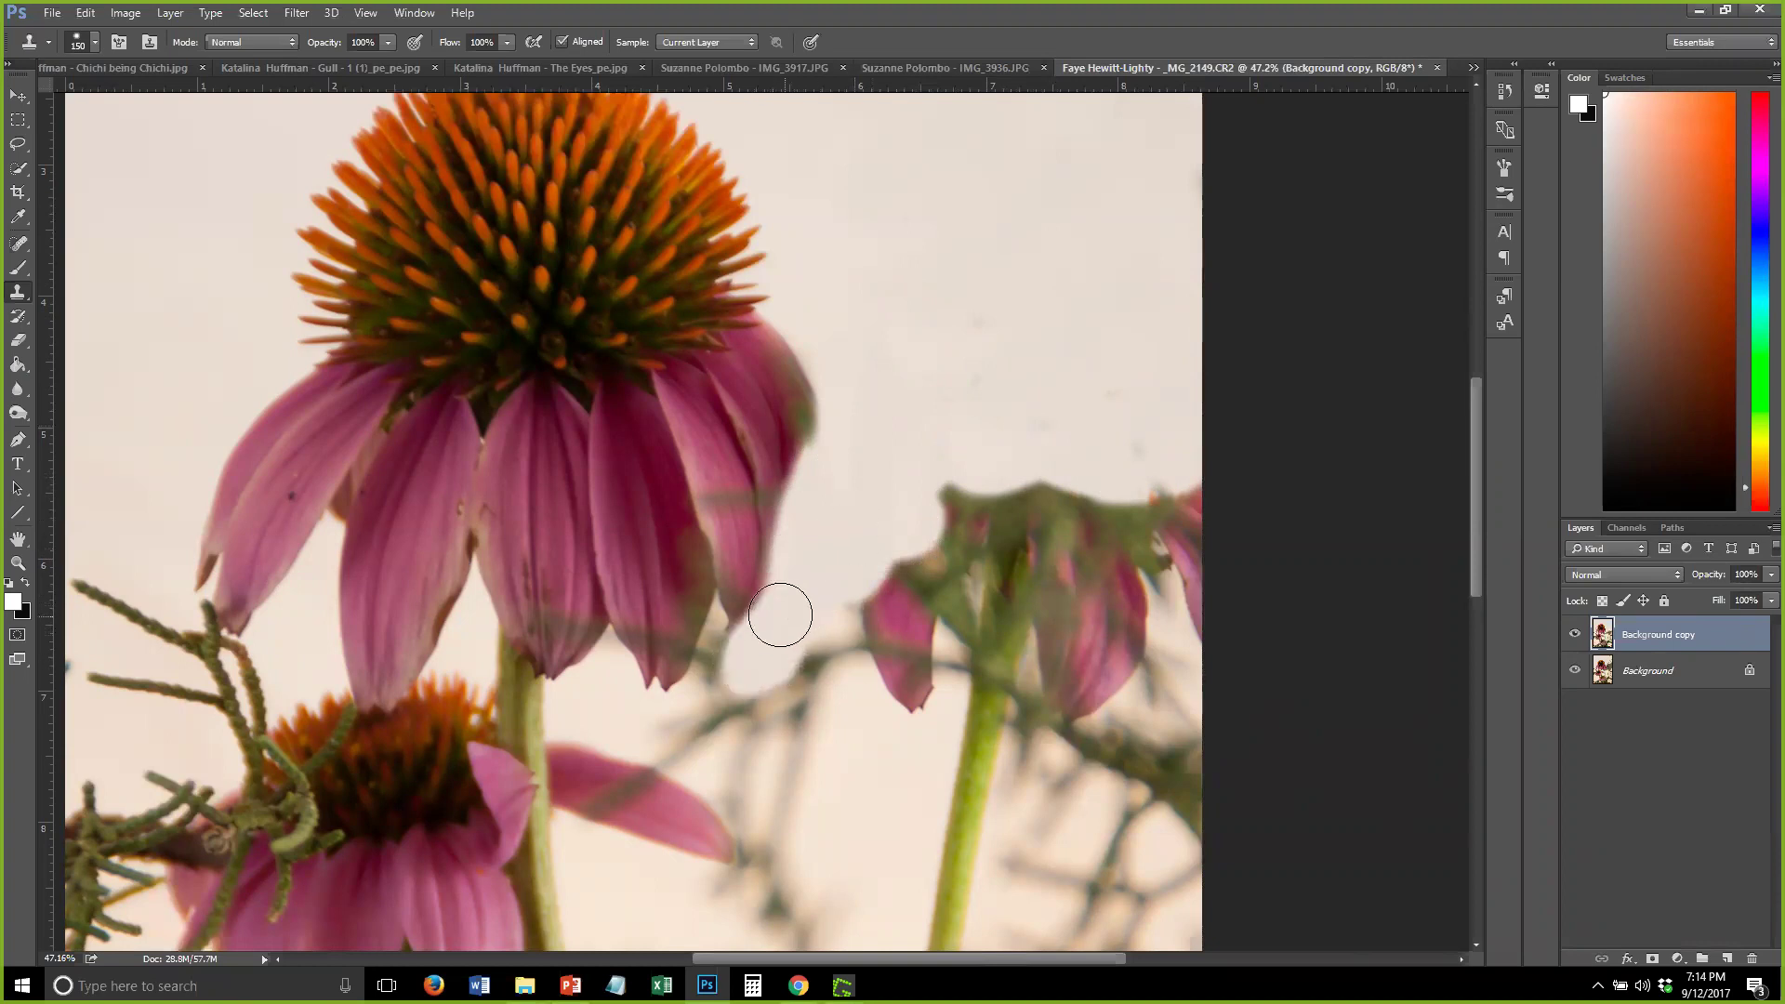
Clean up the outer edge of the large flower's rightmost petals with a 20 px Clone Stamp brush
scroll(852, 535, up, 5)
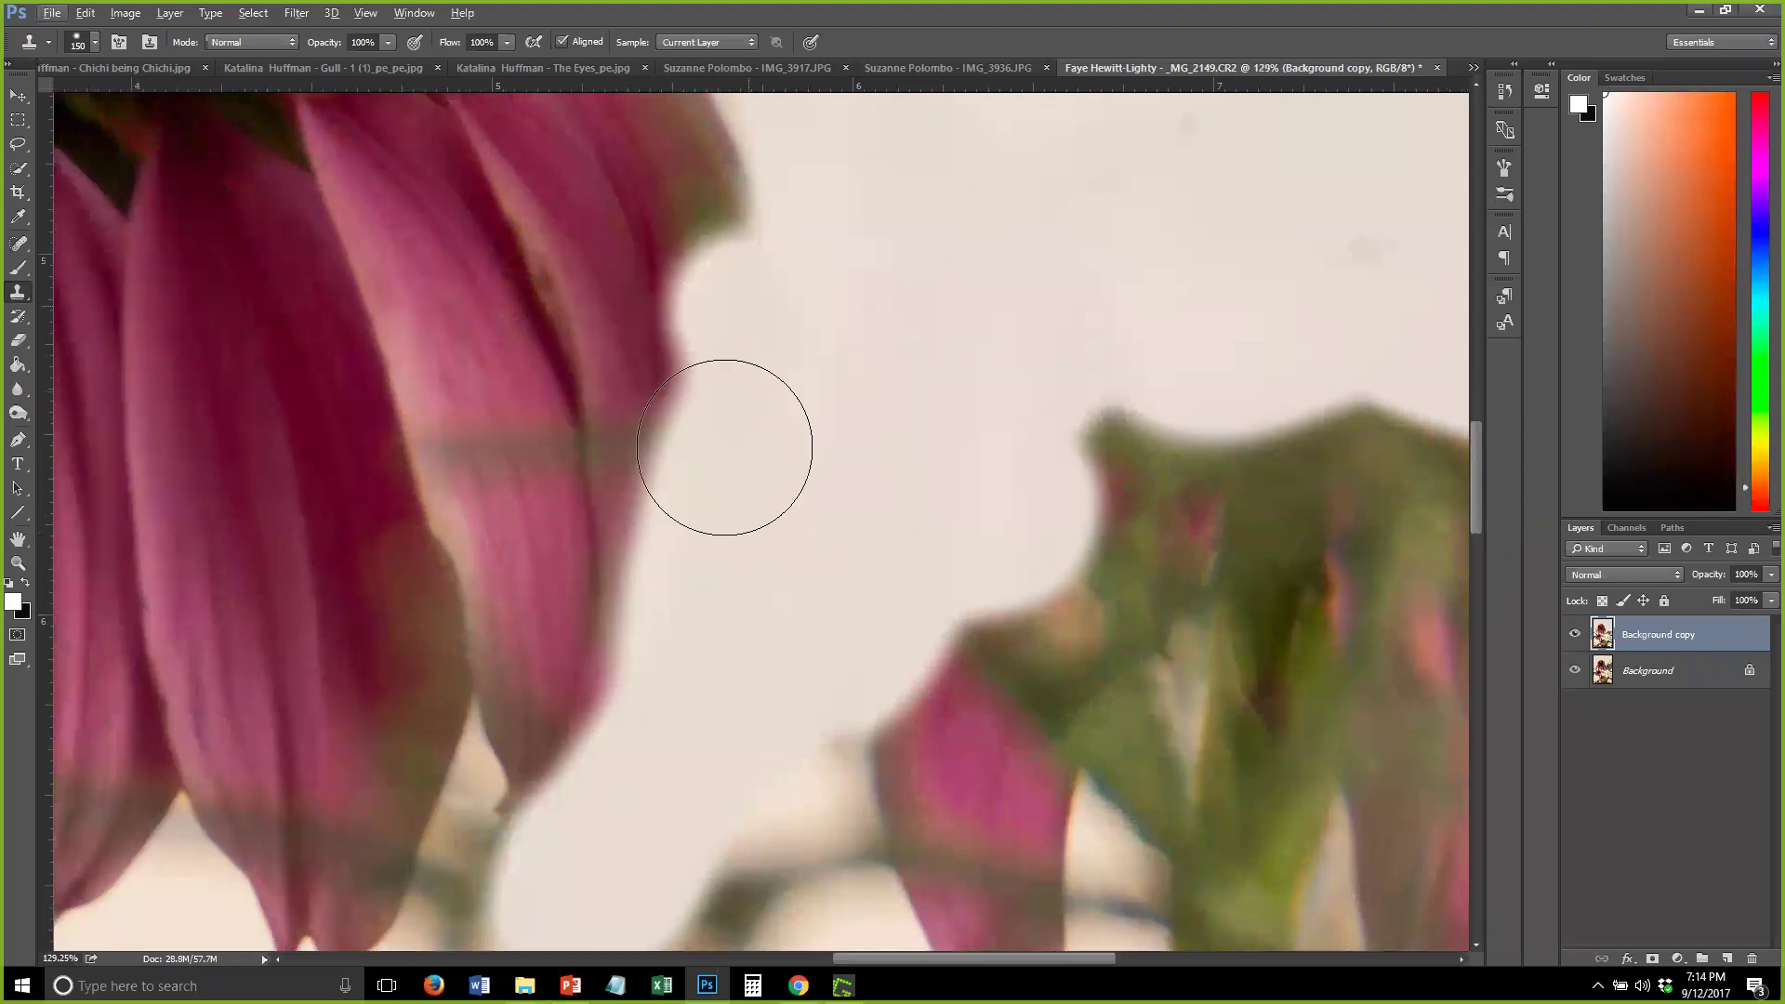
key(bracketleft)
key(bracketleft)
key(bracketleft)
key(bracketleft)
key(bracketleft)
key(bracketleft)
key(bracketleft)
key(bracketleft)
key(bracketleft)
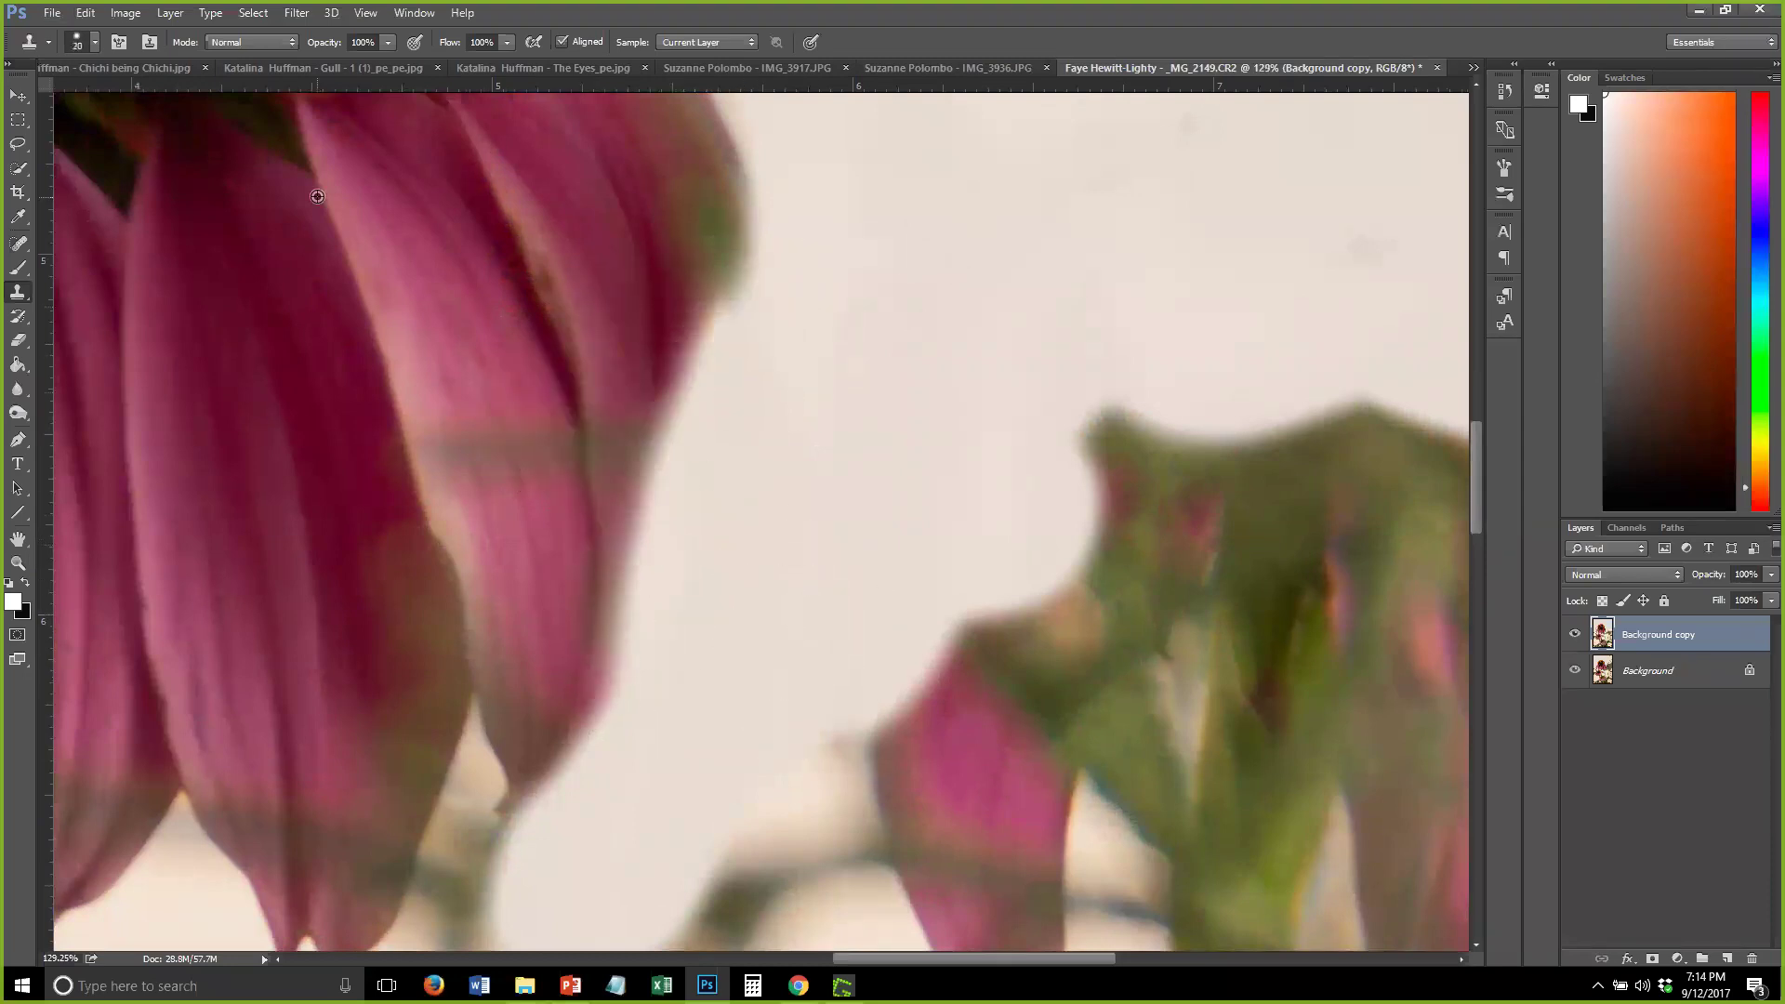
drag(757, 176, 679, 395)
drag(765, 207, 650, 474)
drag(687, 373, 569, 725)
Clone away the remaining smudges along the lower edge and tip of the large flower's right-hand petal
scroll(668, 502, down, 3)
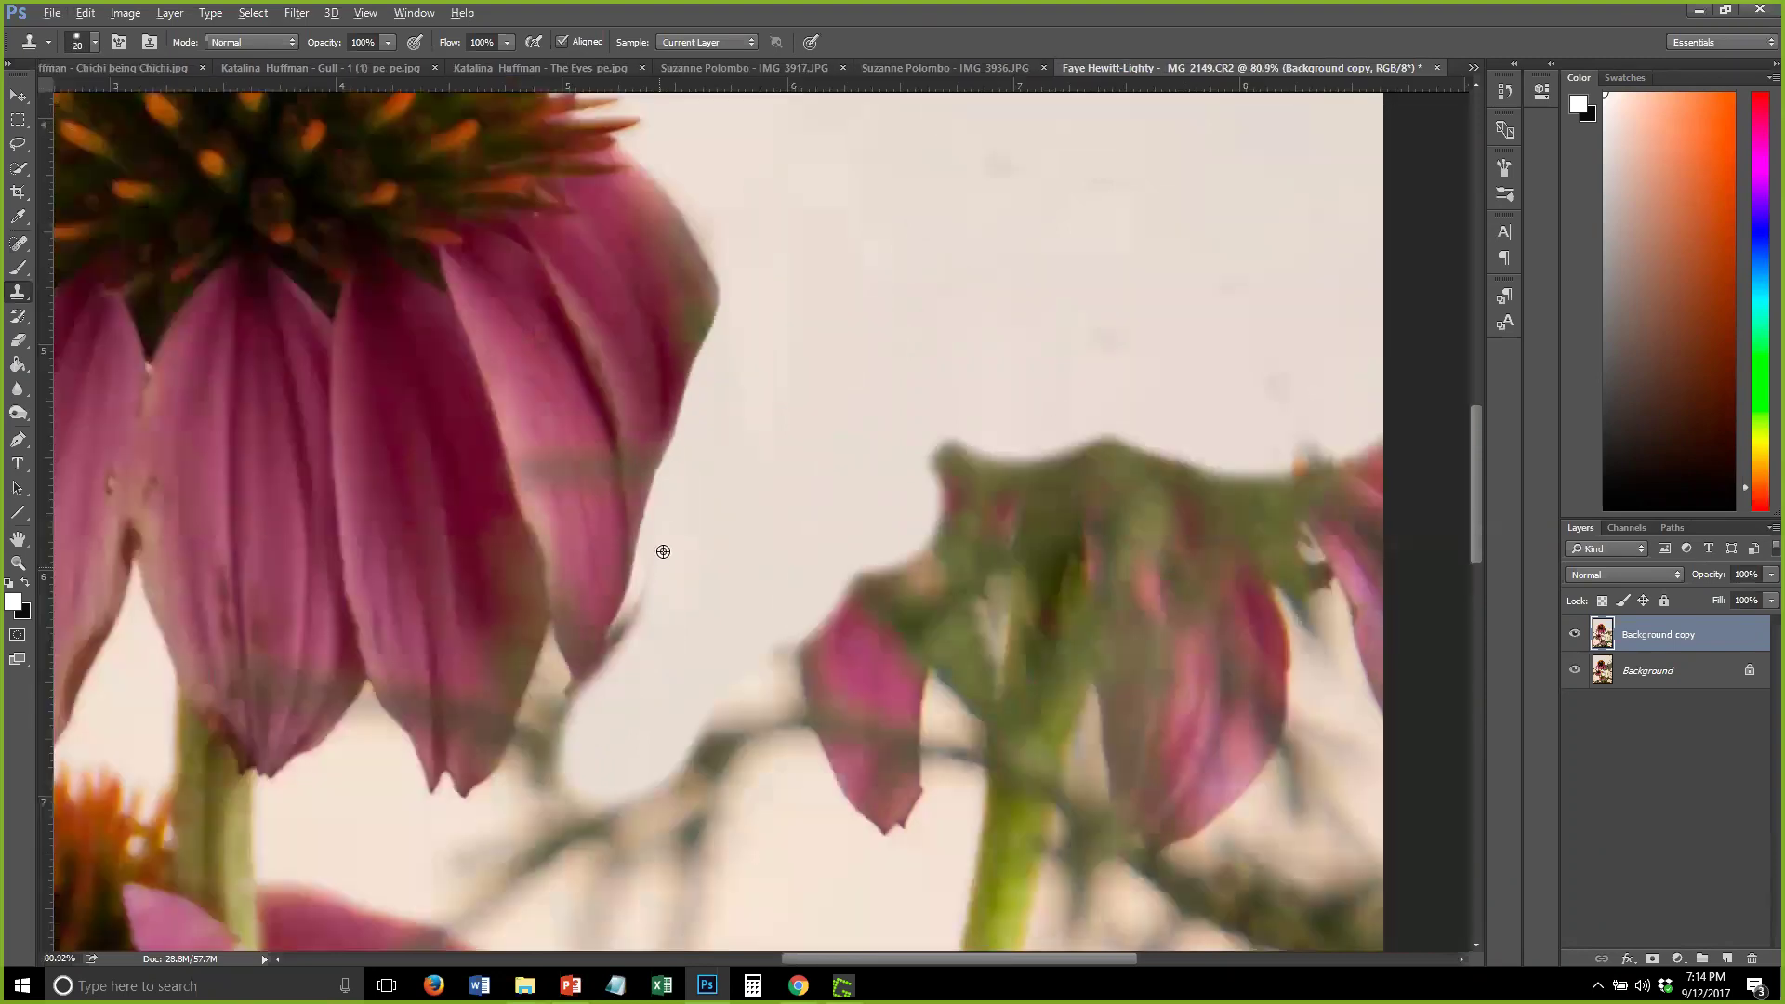
mouse_move(638, 567)
mouse_down()
mouse_move(584, 678)
mouse_move(632, 602)
mouse_move(600, 679)
mouse_move(560, 706)
mouse_up()
drag(600, 632, 608, 613)
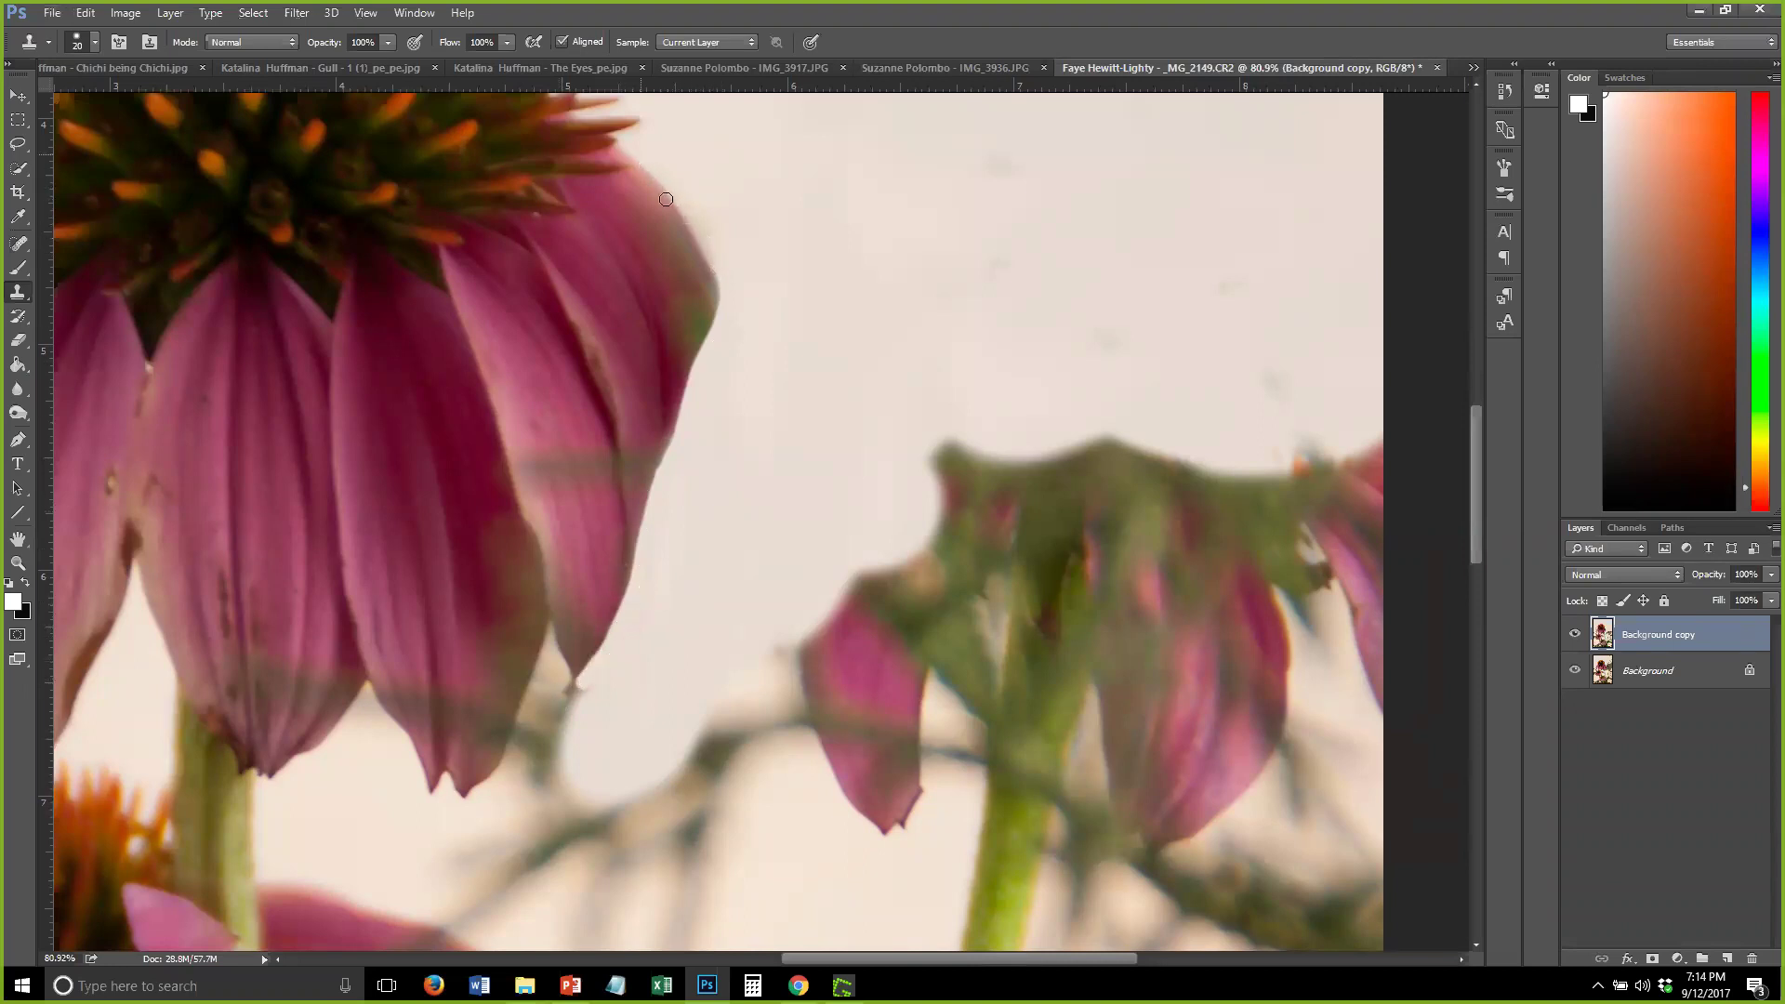
Choose the Blur tool and check the retouched flower photo as a whole
click(18, 388)
click(121, 389)
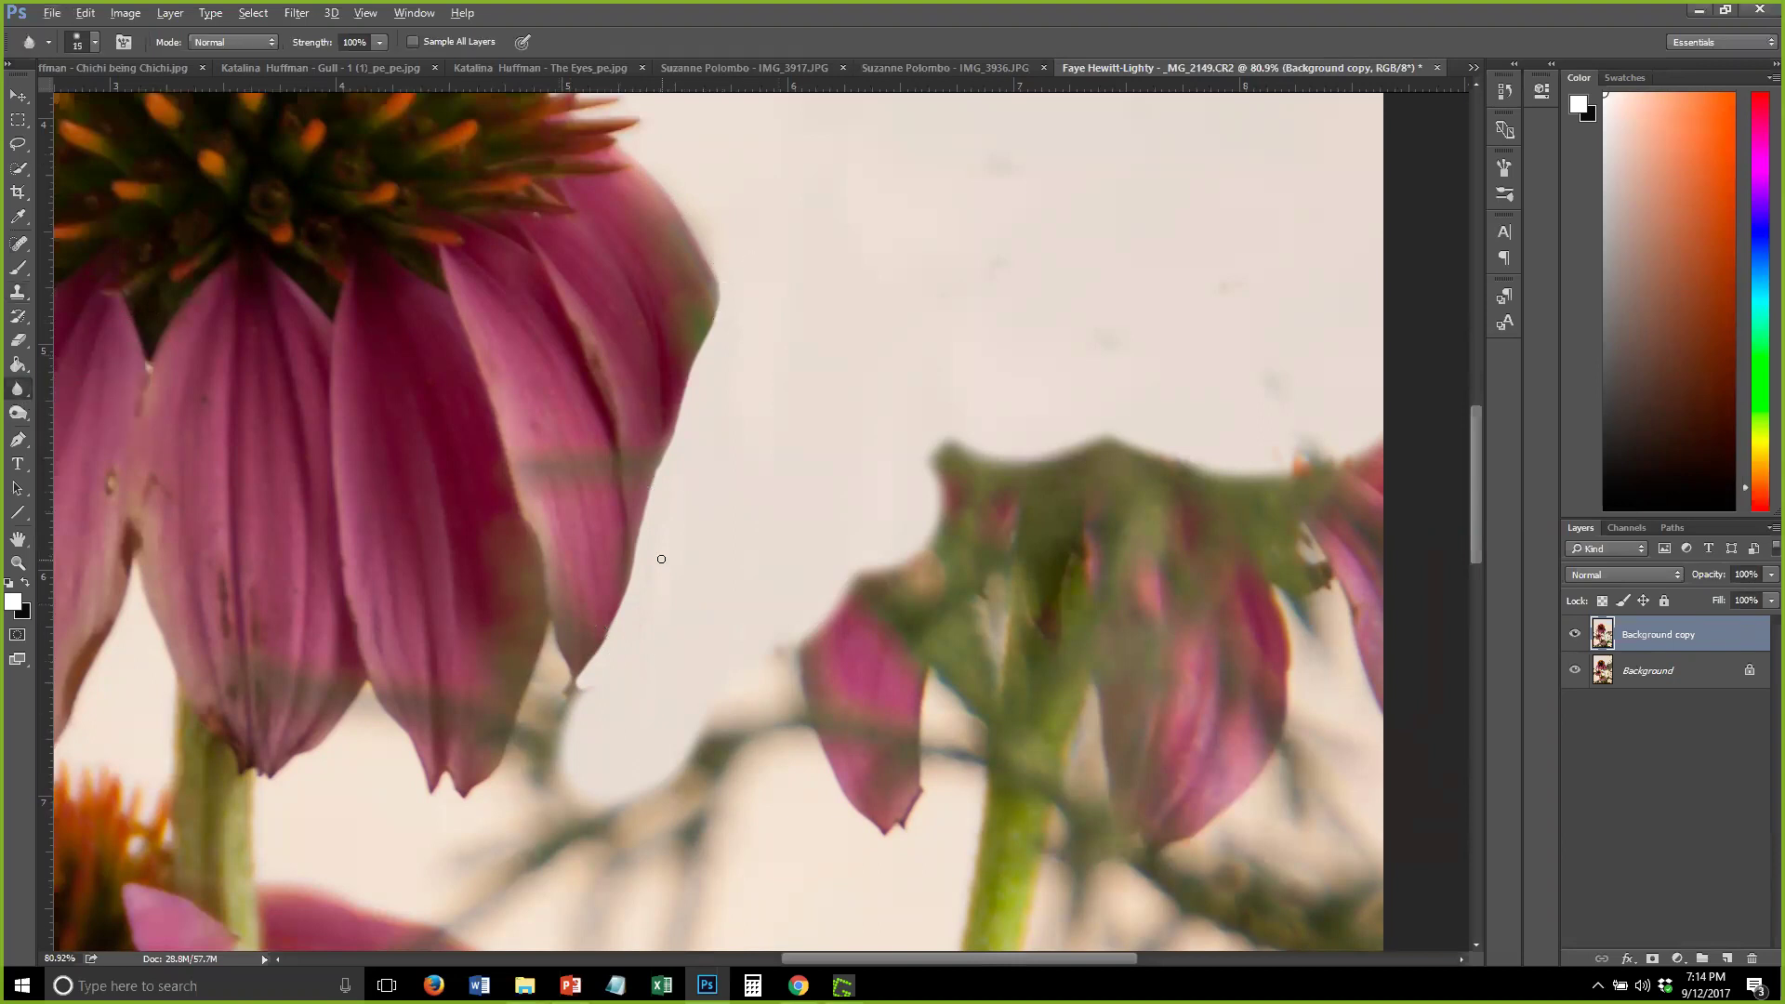
scroll(685, 486, down, 8)
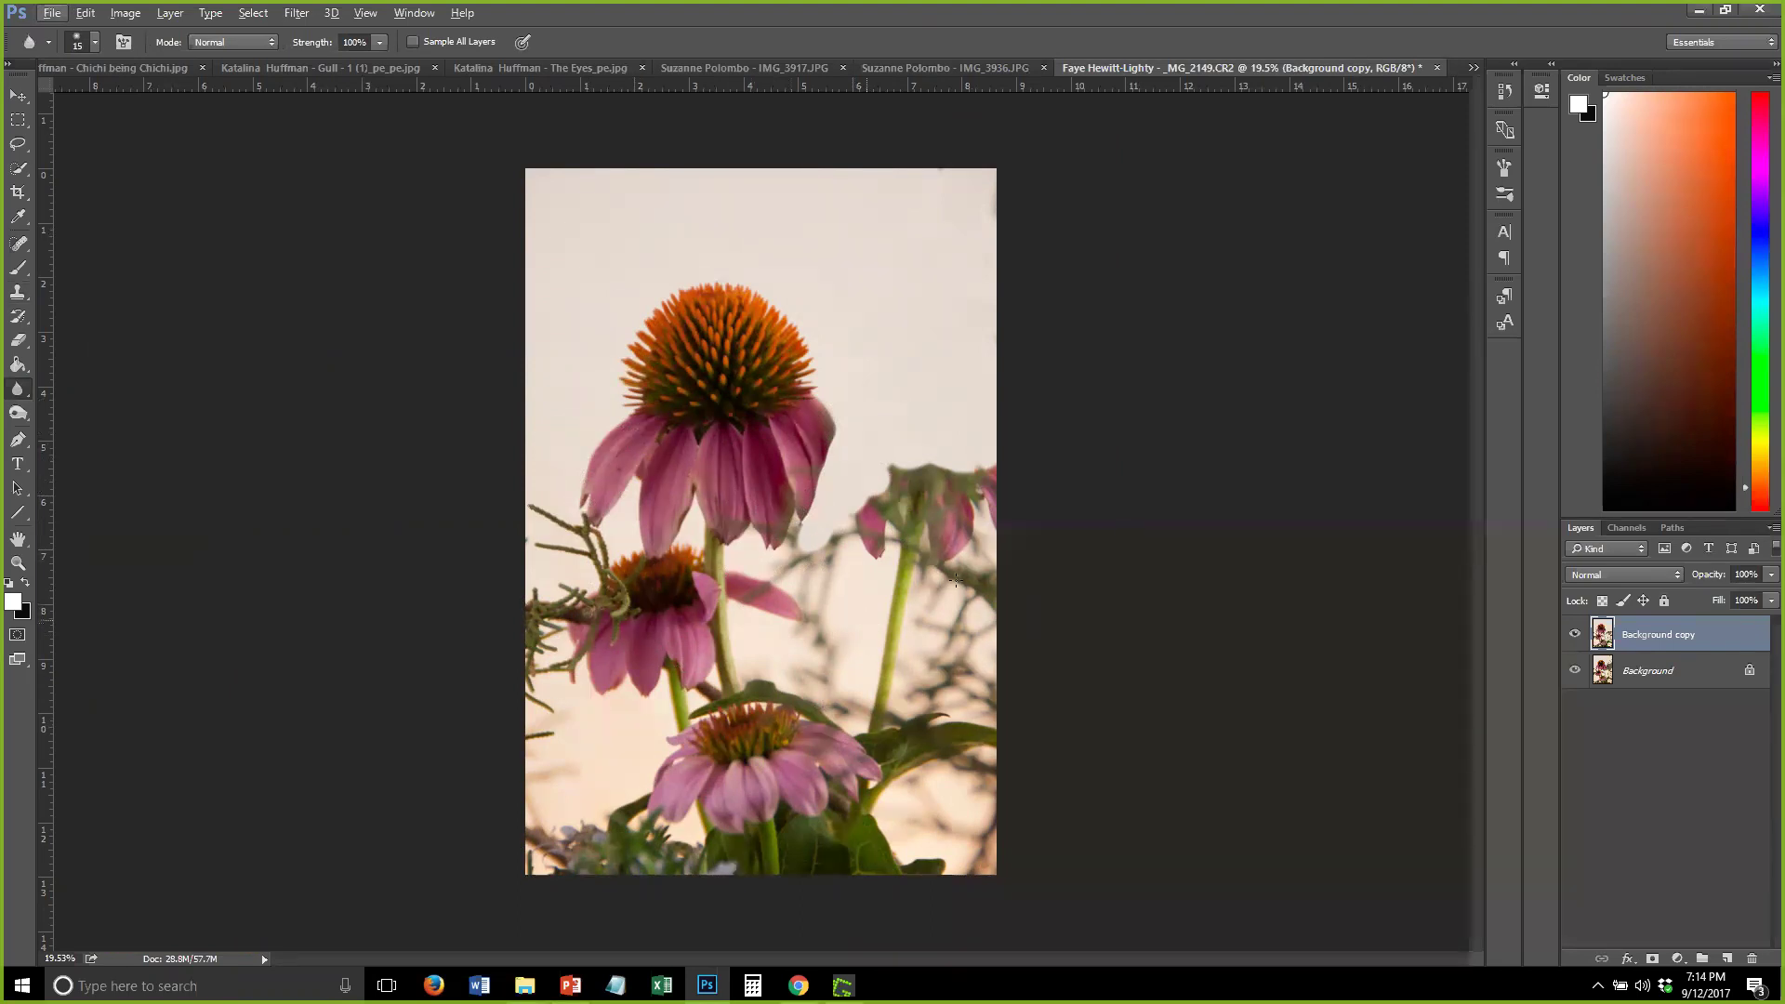
Switch to the dog photo IMG_3936.JPG and duplicate its Background layer
click(987, 71)
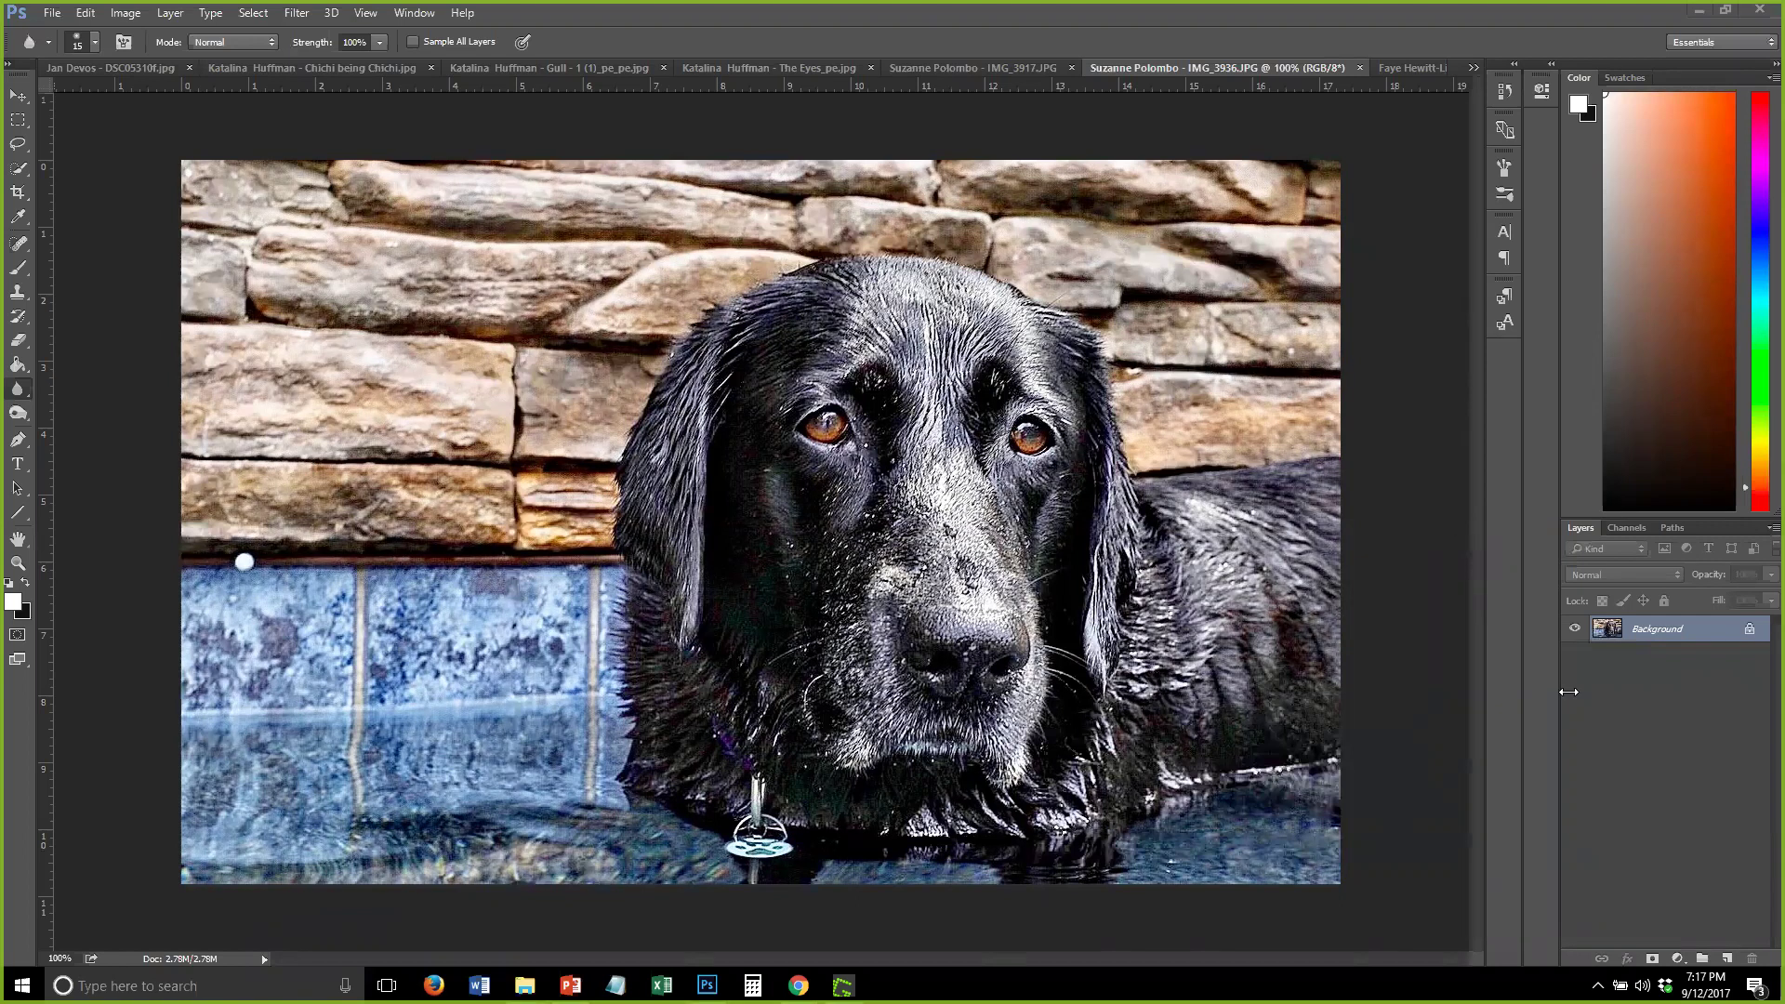
drag(1720, 630, 1722, 958)
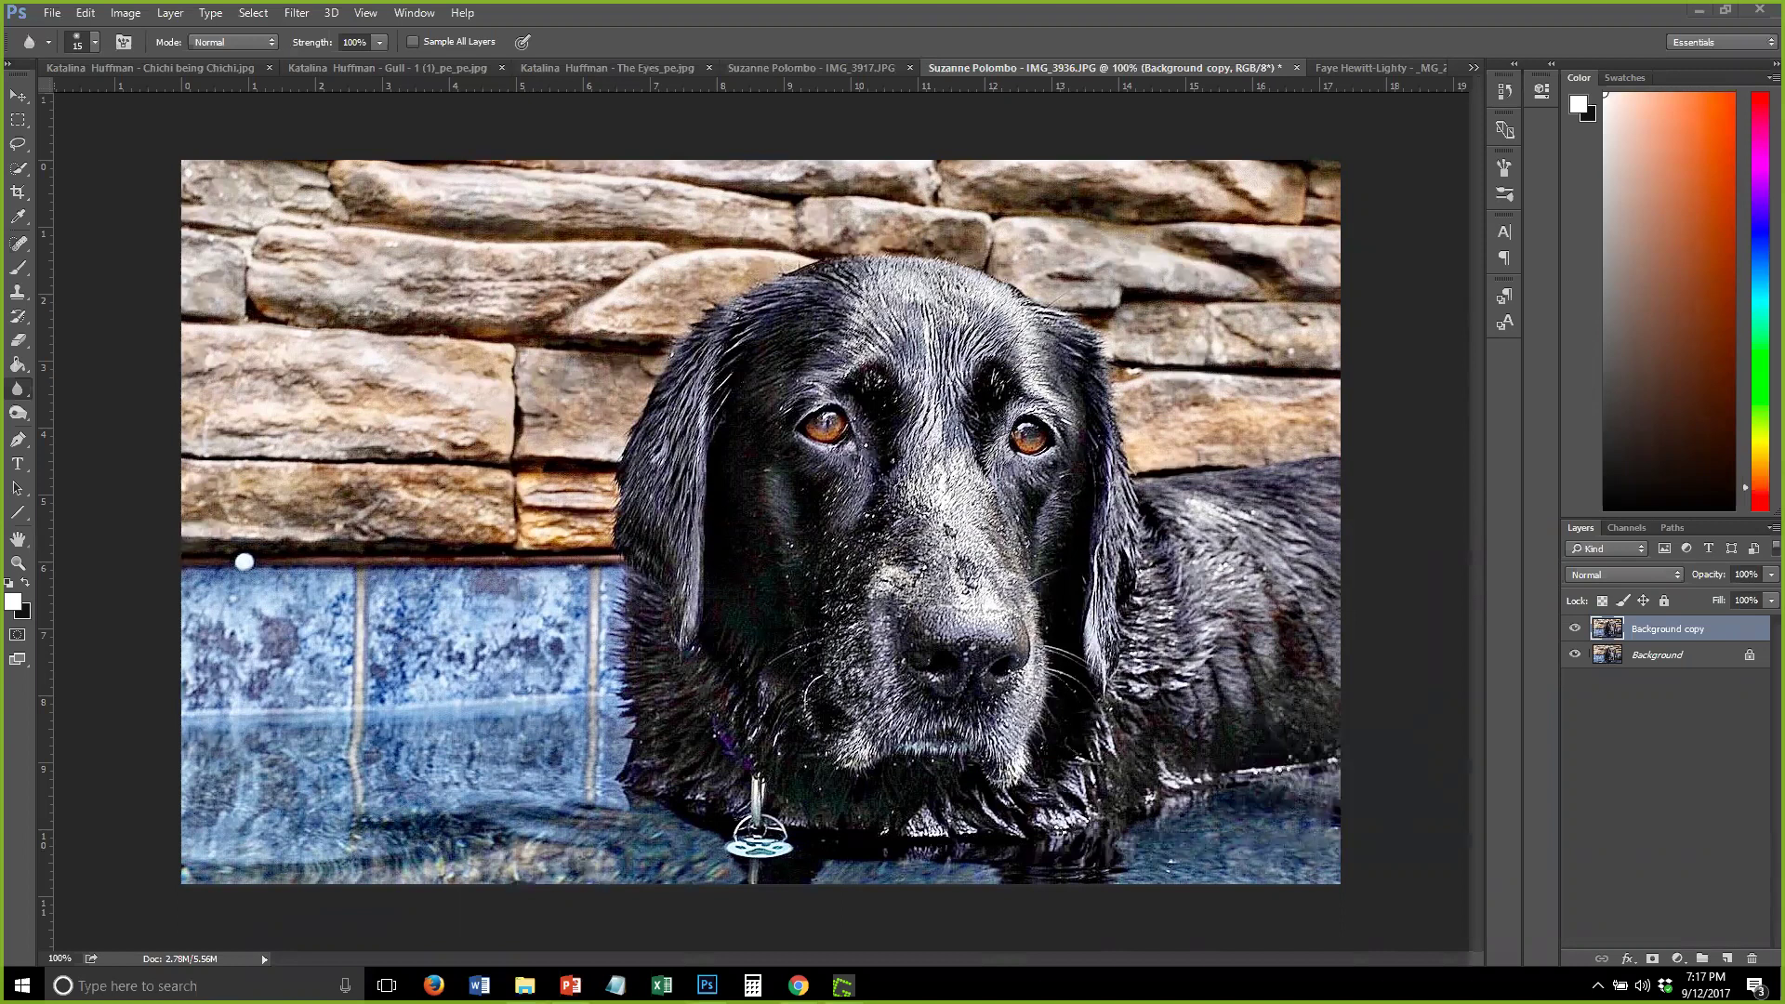
Swap the foreground and background colours and open the foreground Color Picker, placed clear of the dog's muzzle
scroll(966, 533, up, 4)
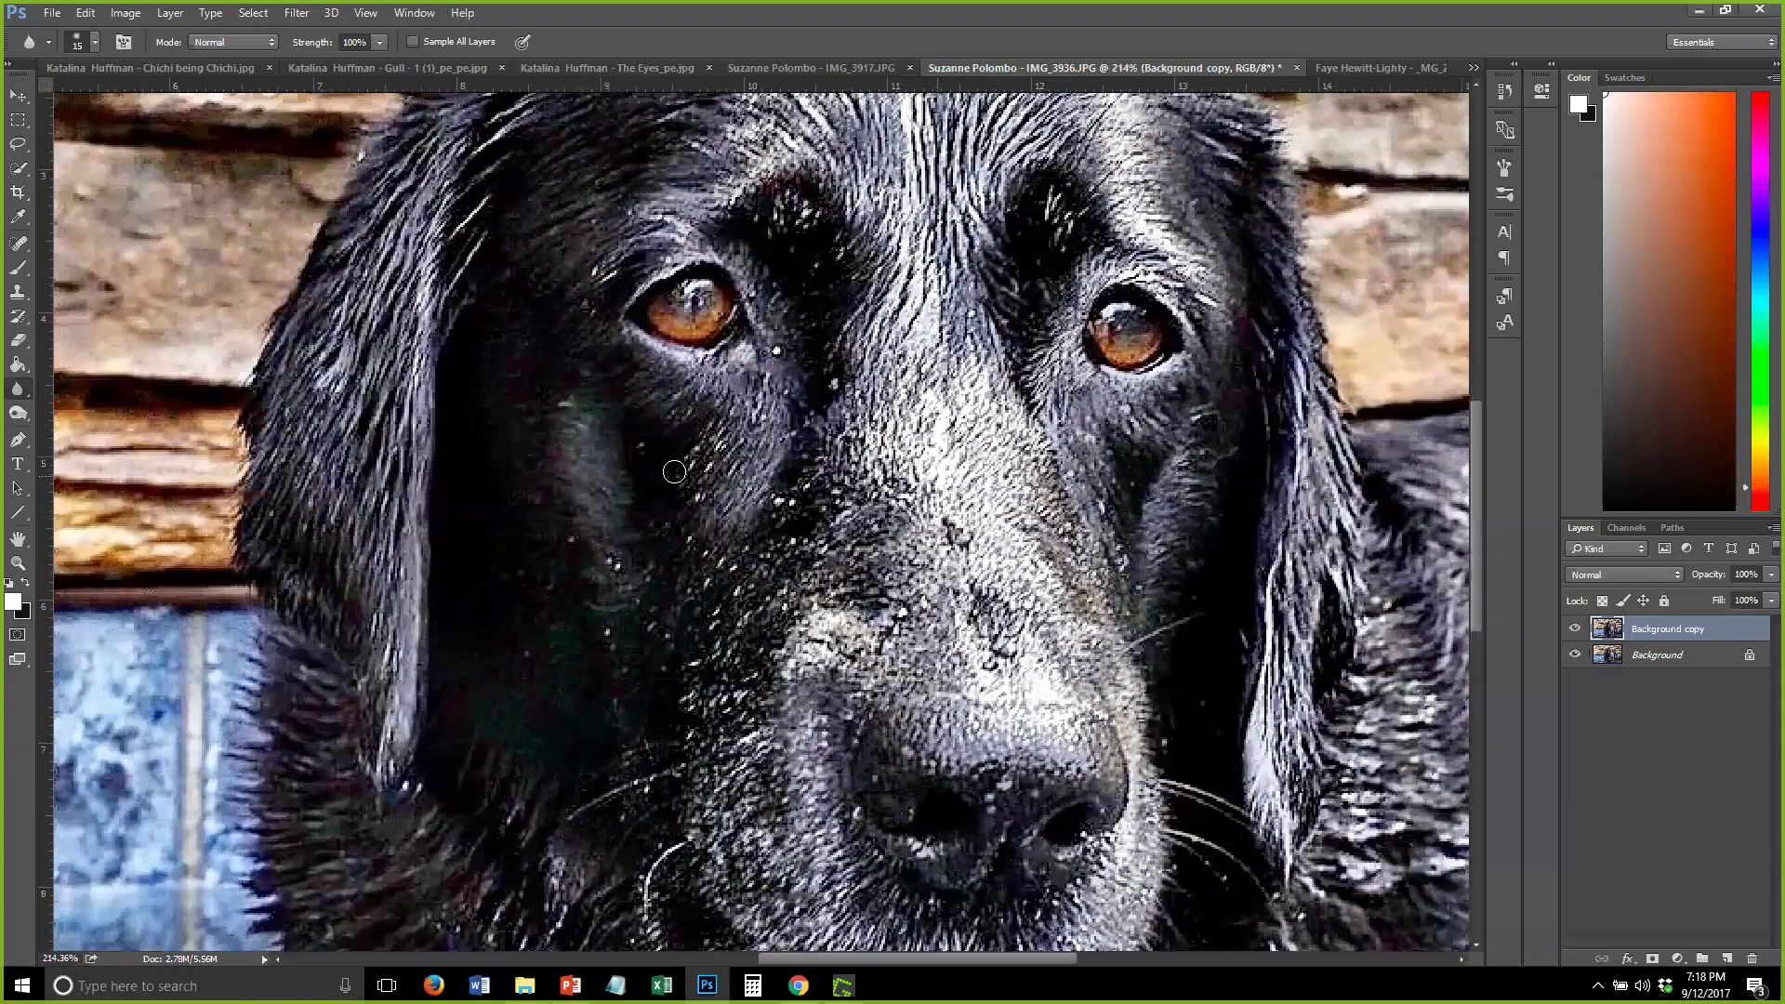
click(18, 563)
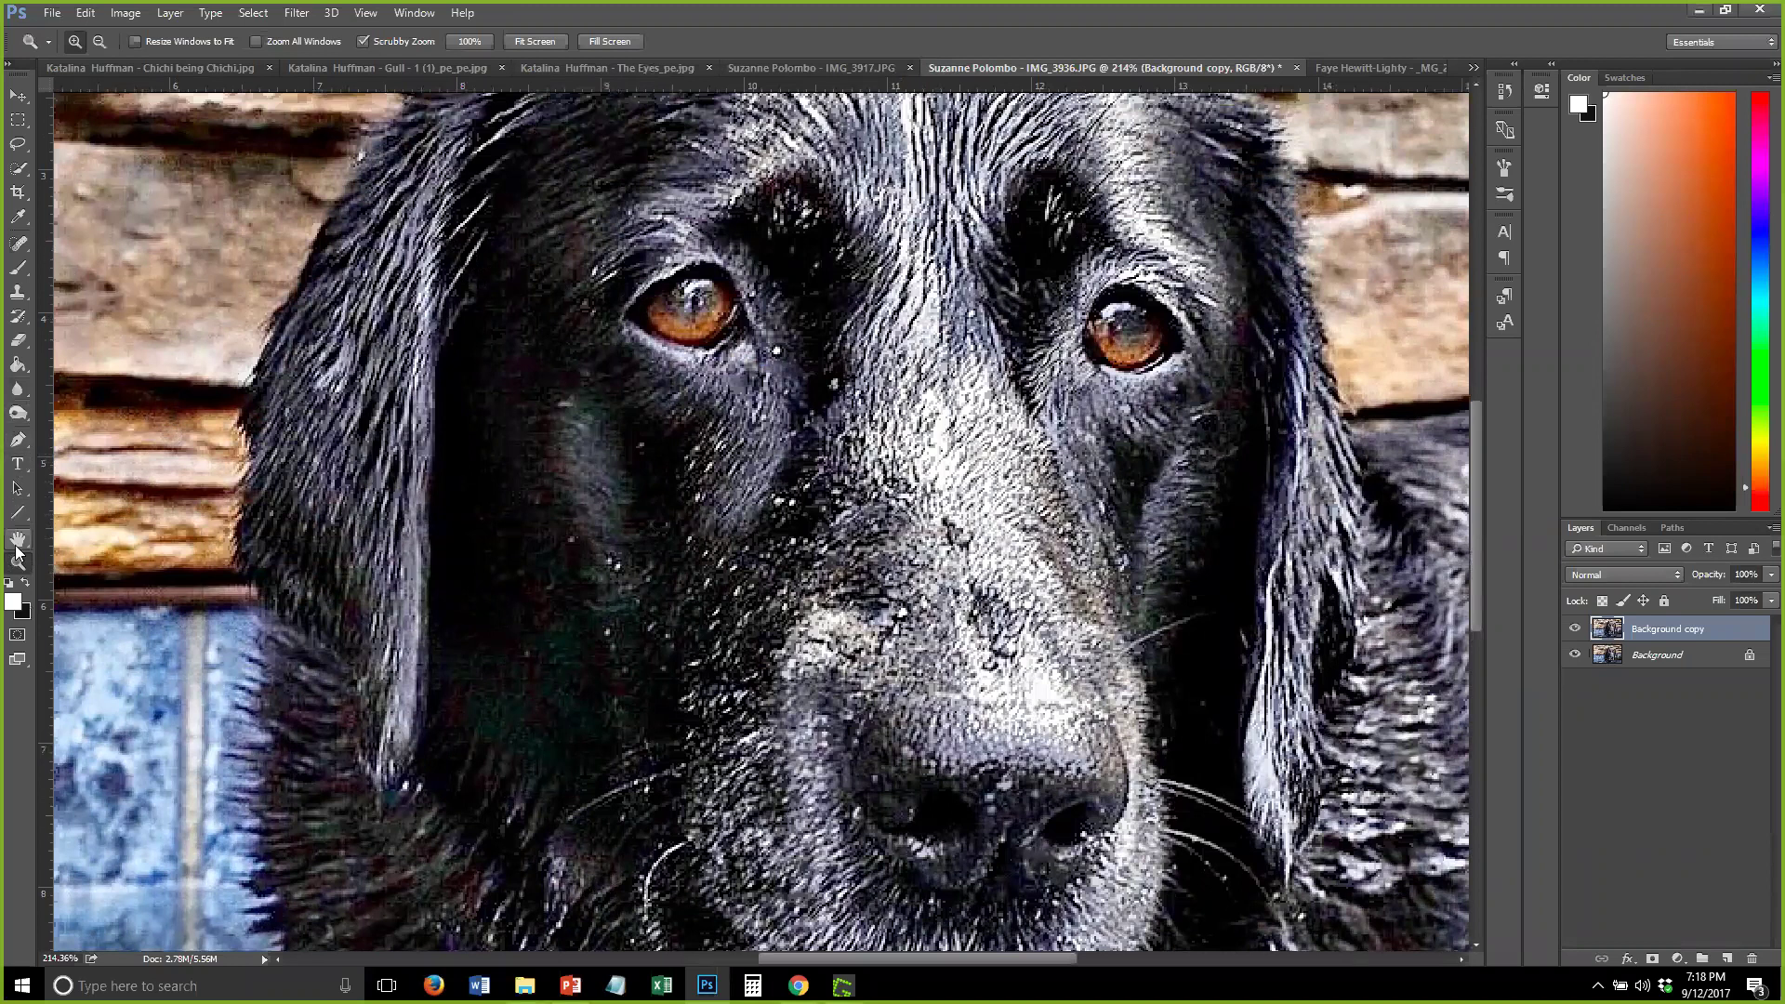
click(18, 488)
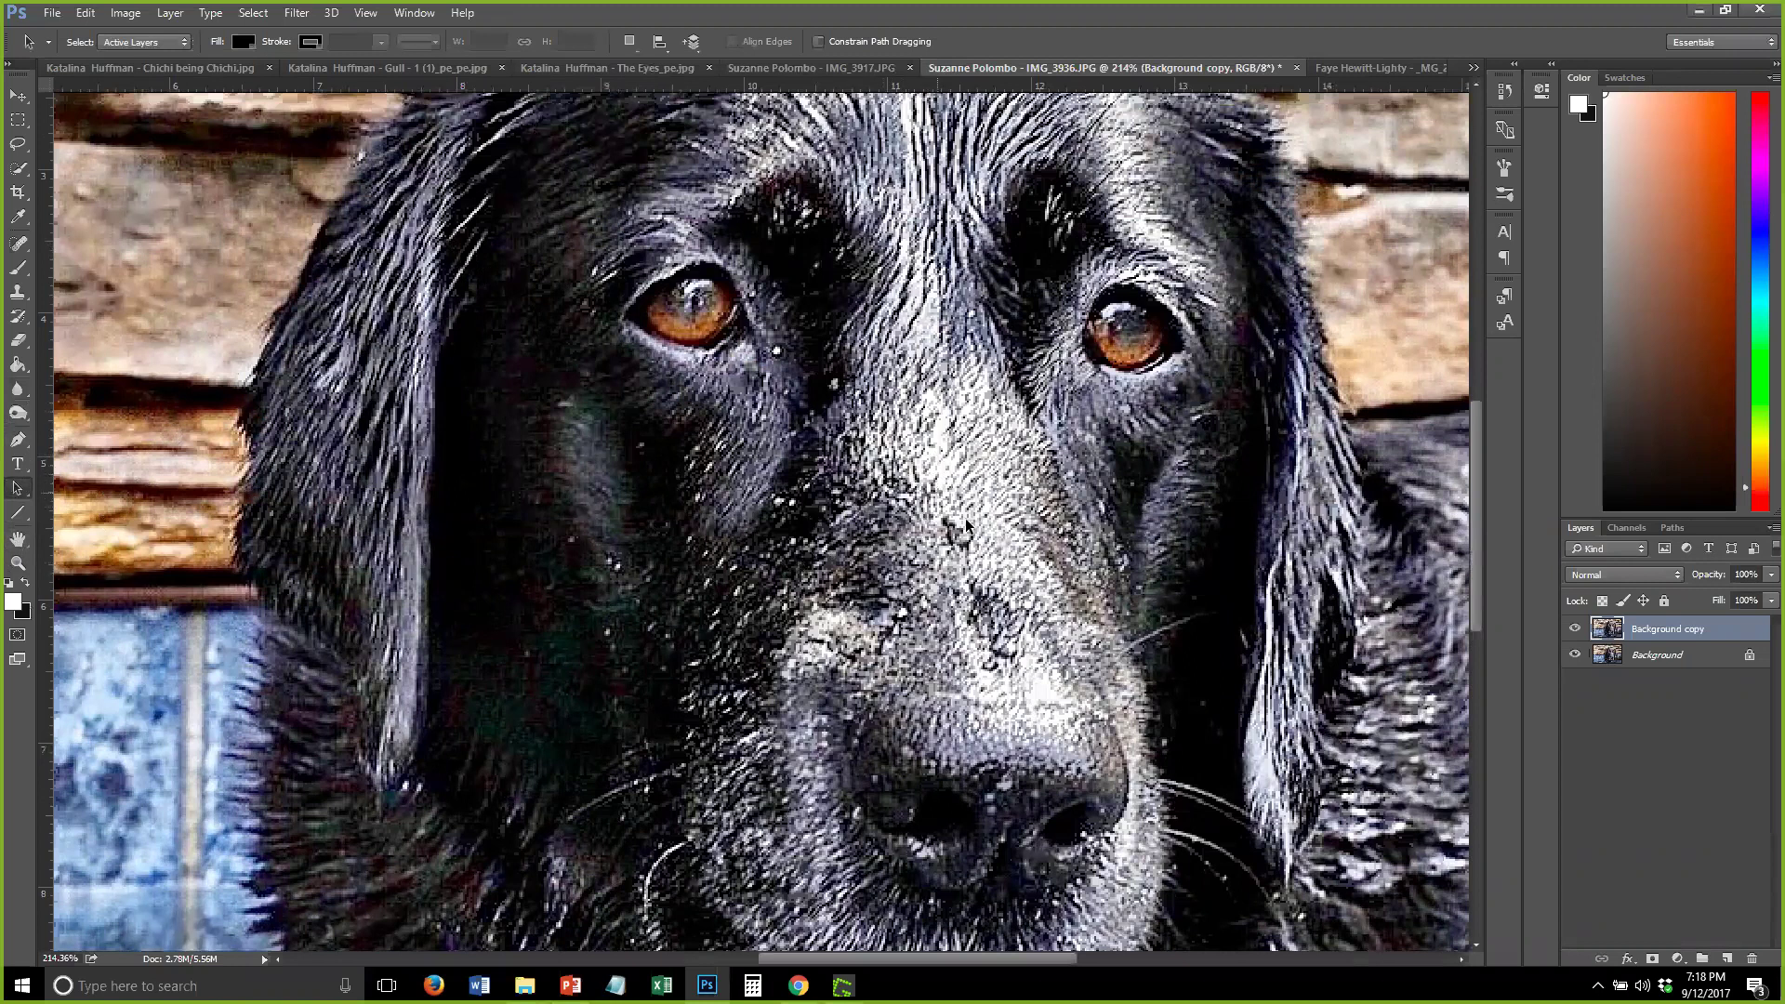
click(25, 583)
click(13, 600)
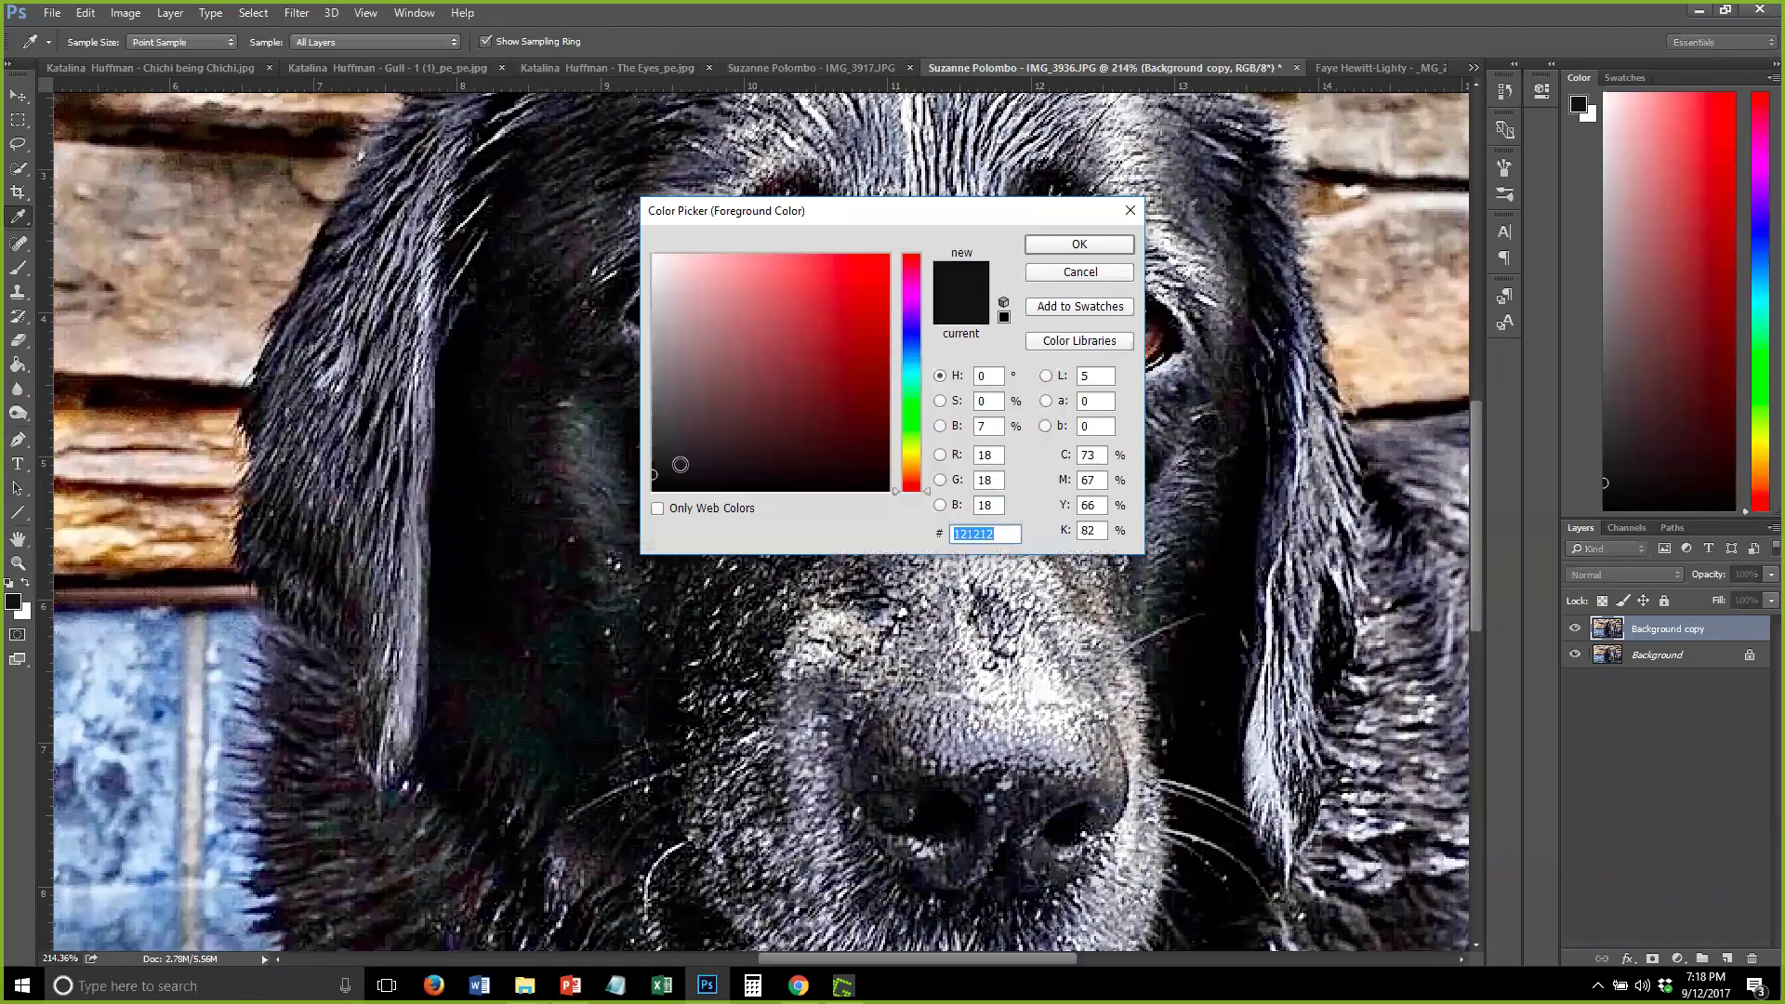
drag(889, 217, 480, 169)
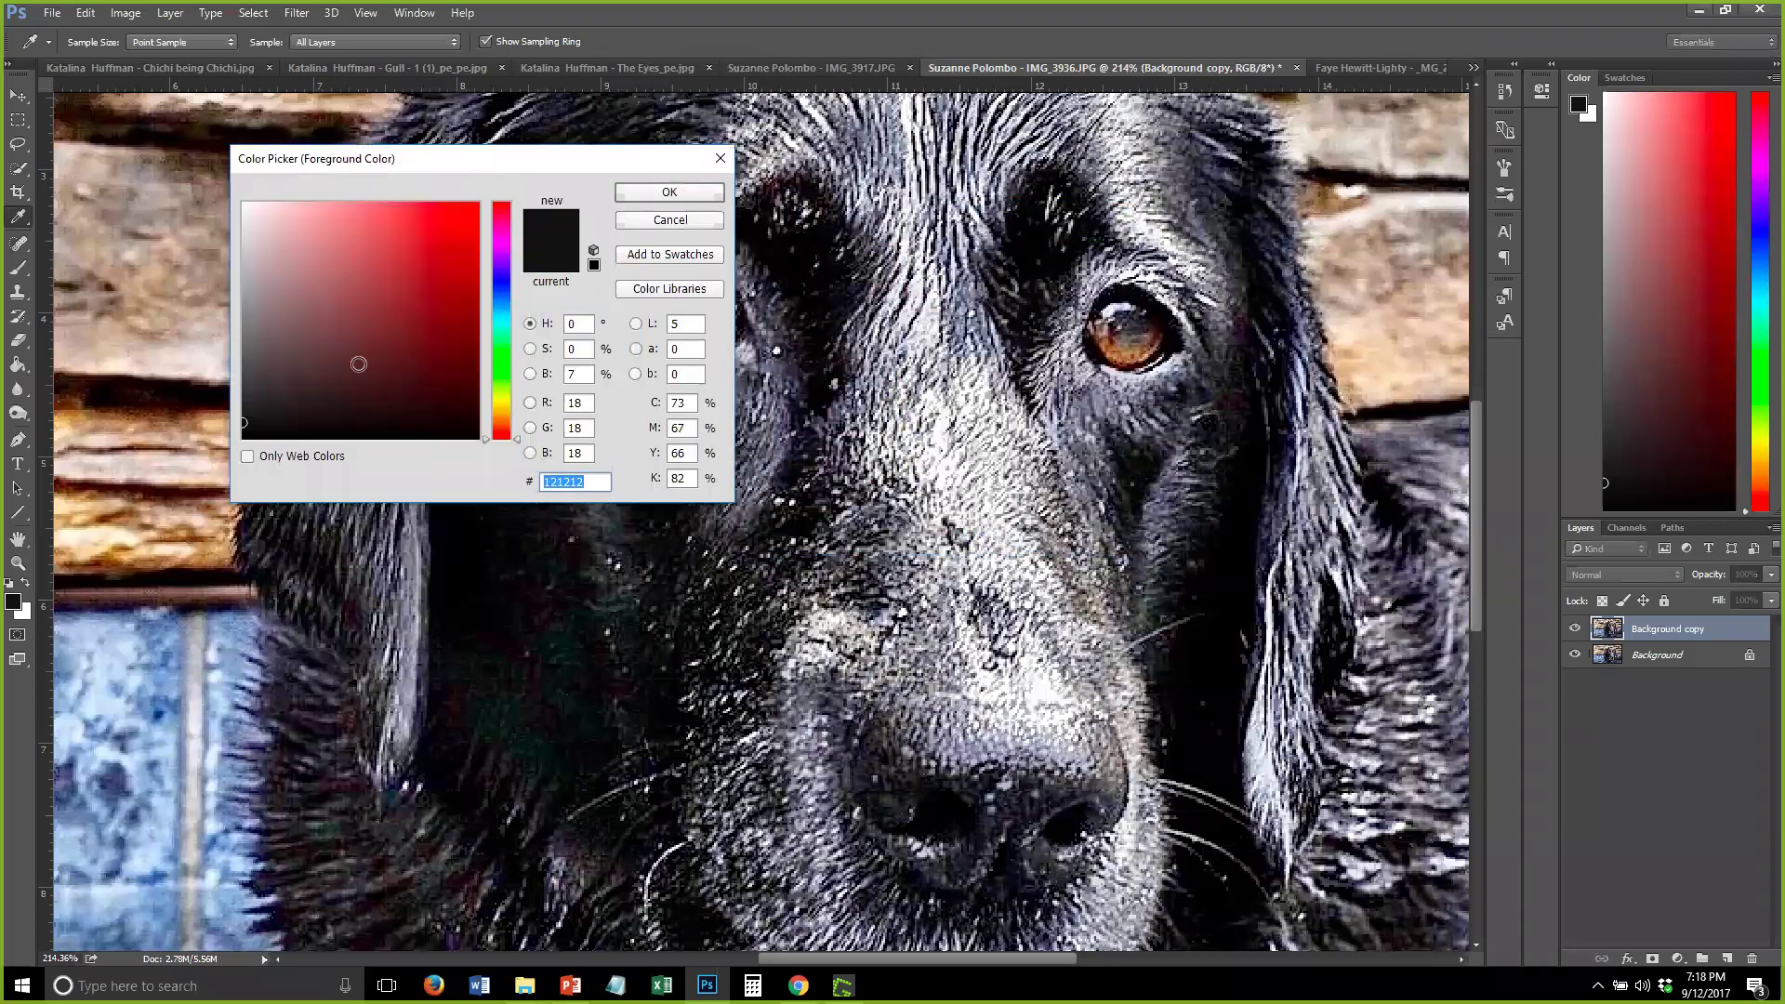
Sample several bright spots along the dog's muzzle to check their colour values, leaving the foreground colour as it is
click(946, 471)
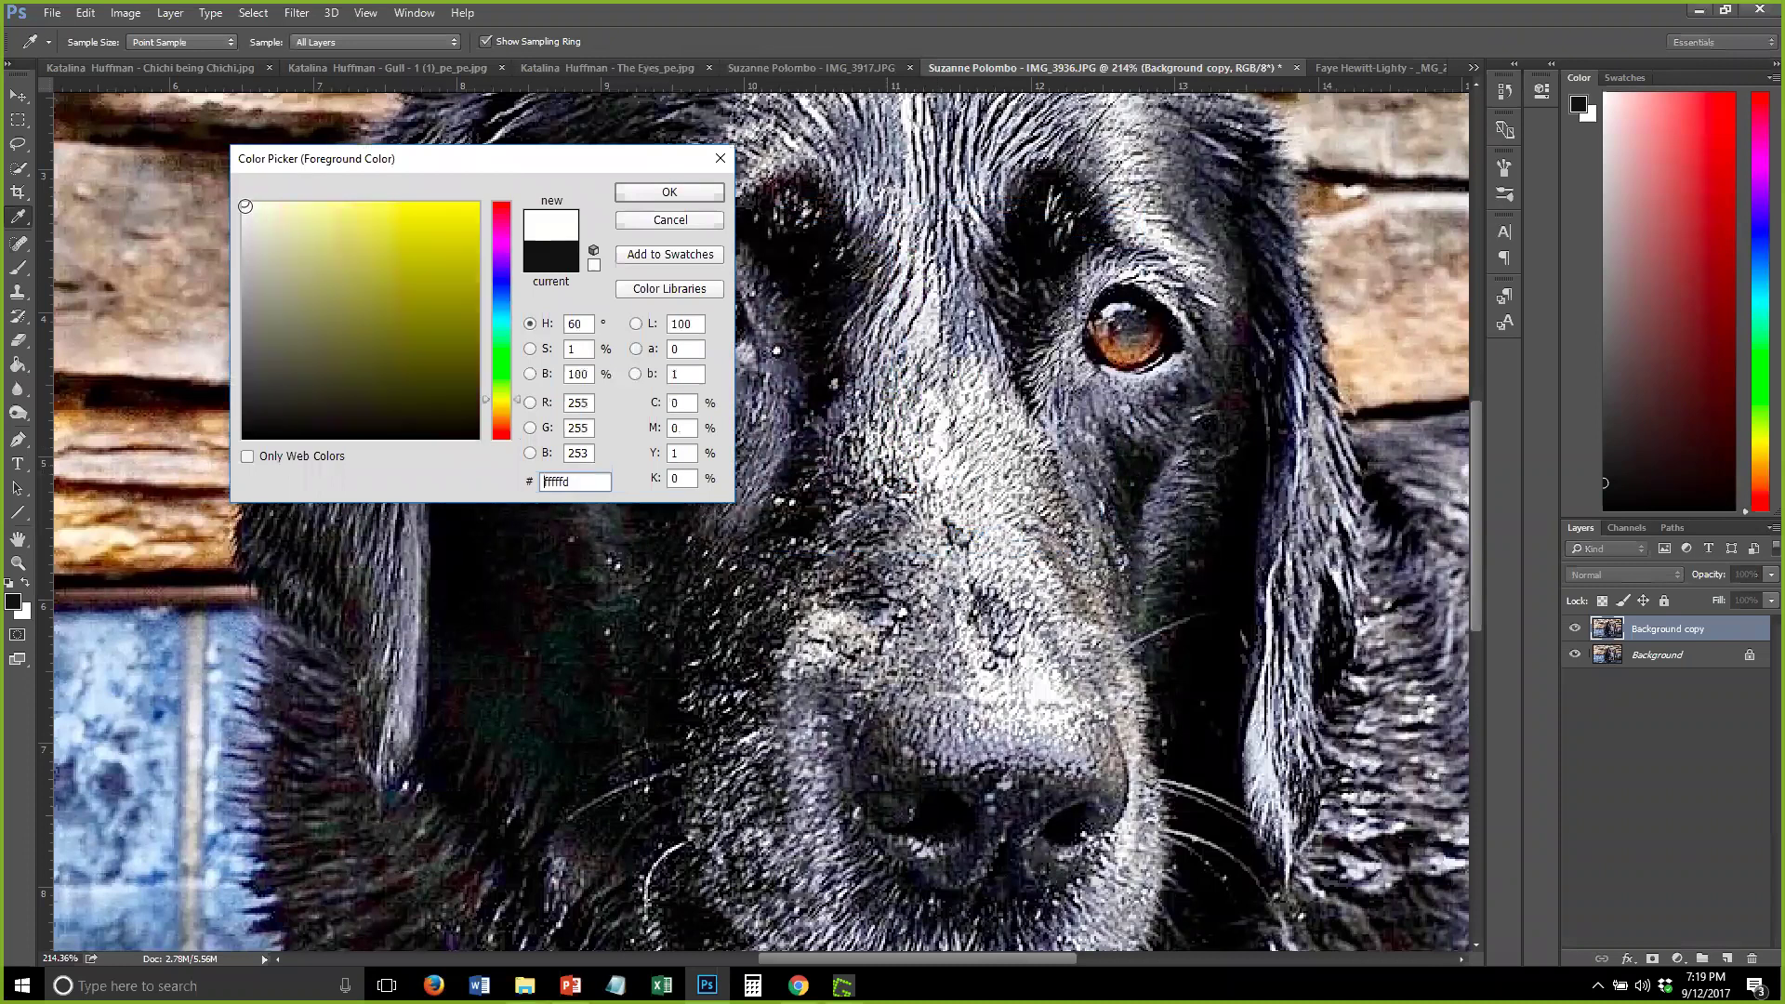
click(244, 203)
double_click(569, 481)
click(947, 434)
click(947, 427)
click(945, 472)
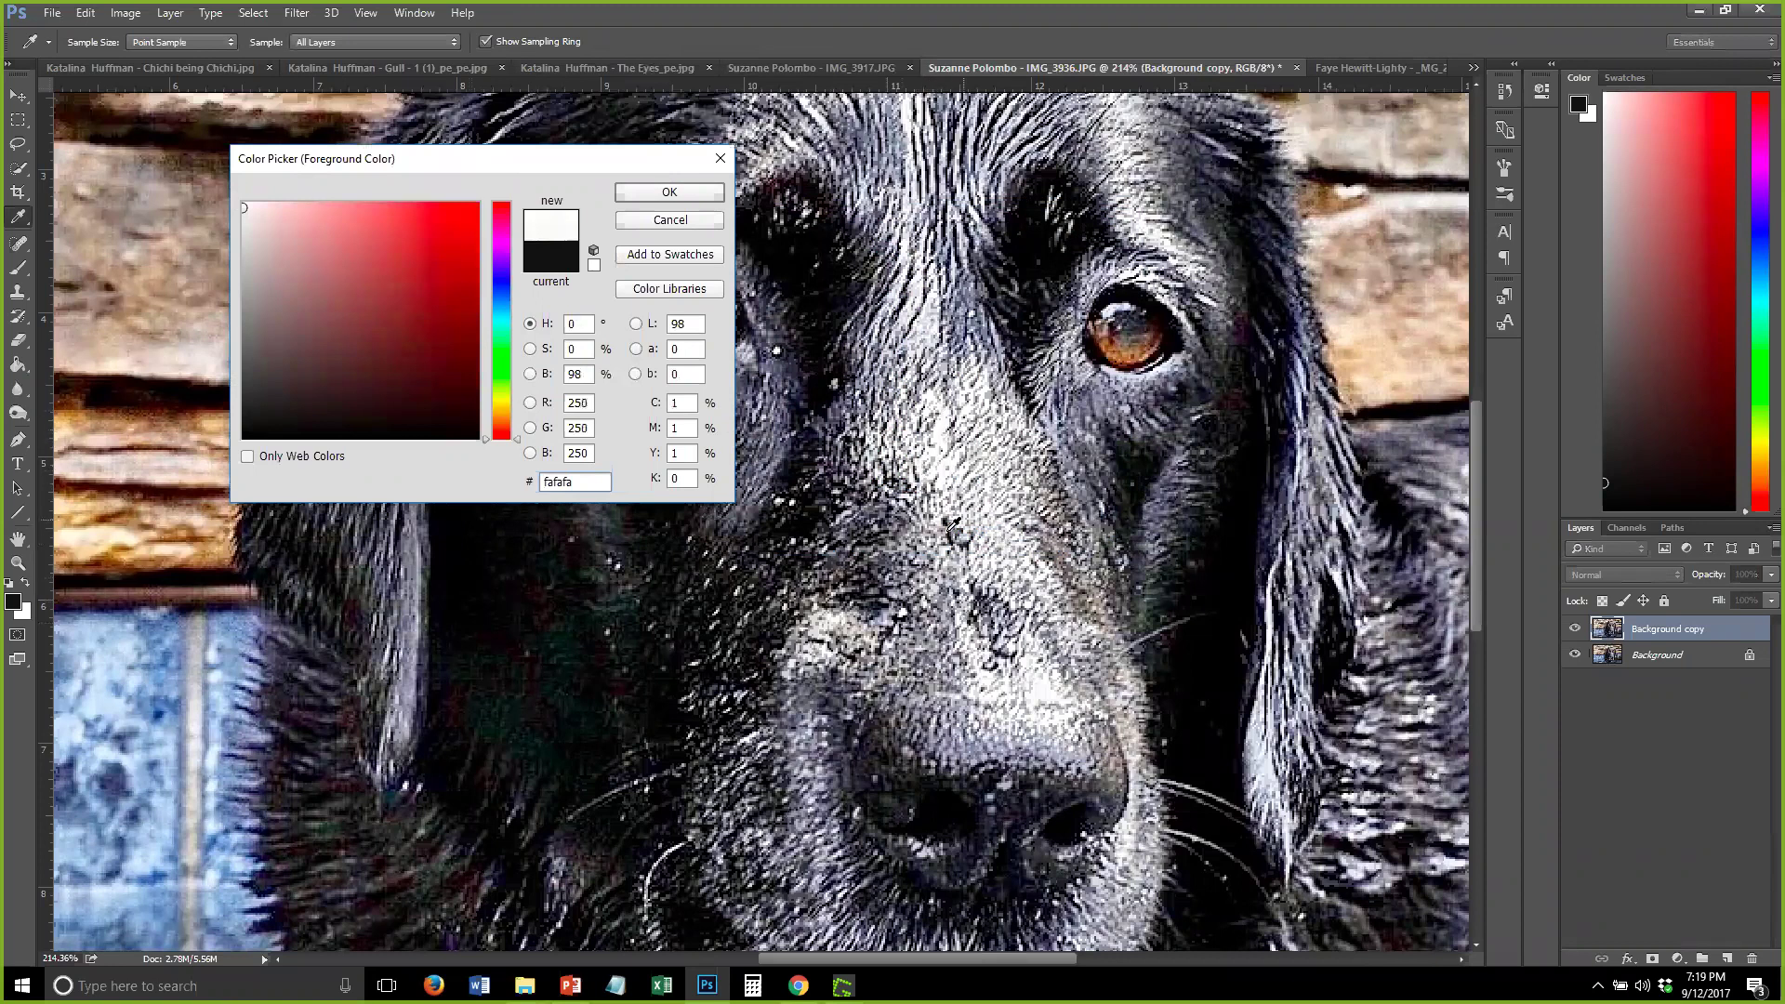
click(925, 474)
click(720, 158)
key(a)
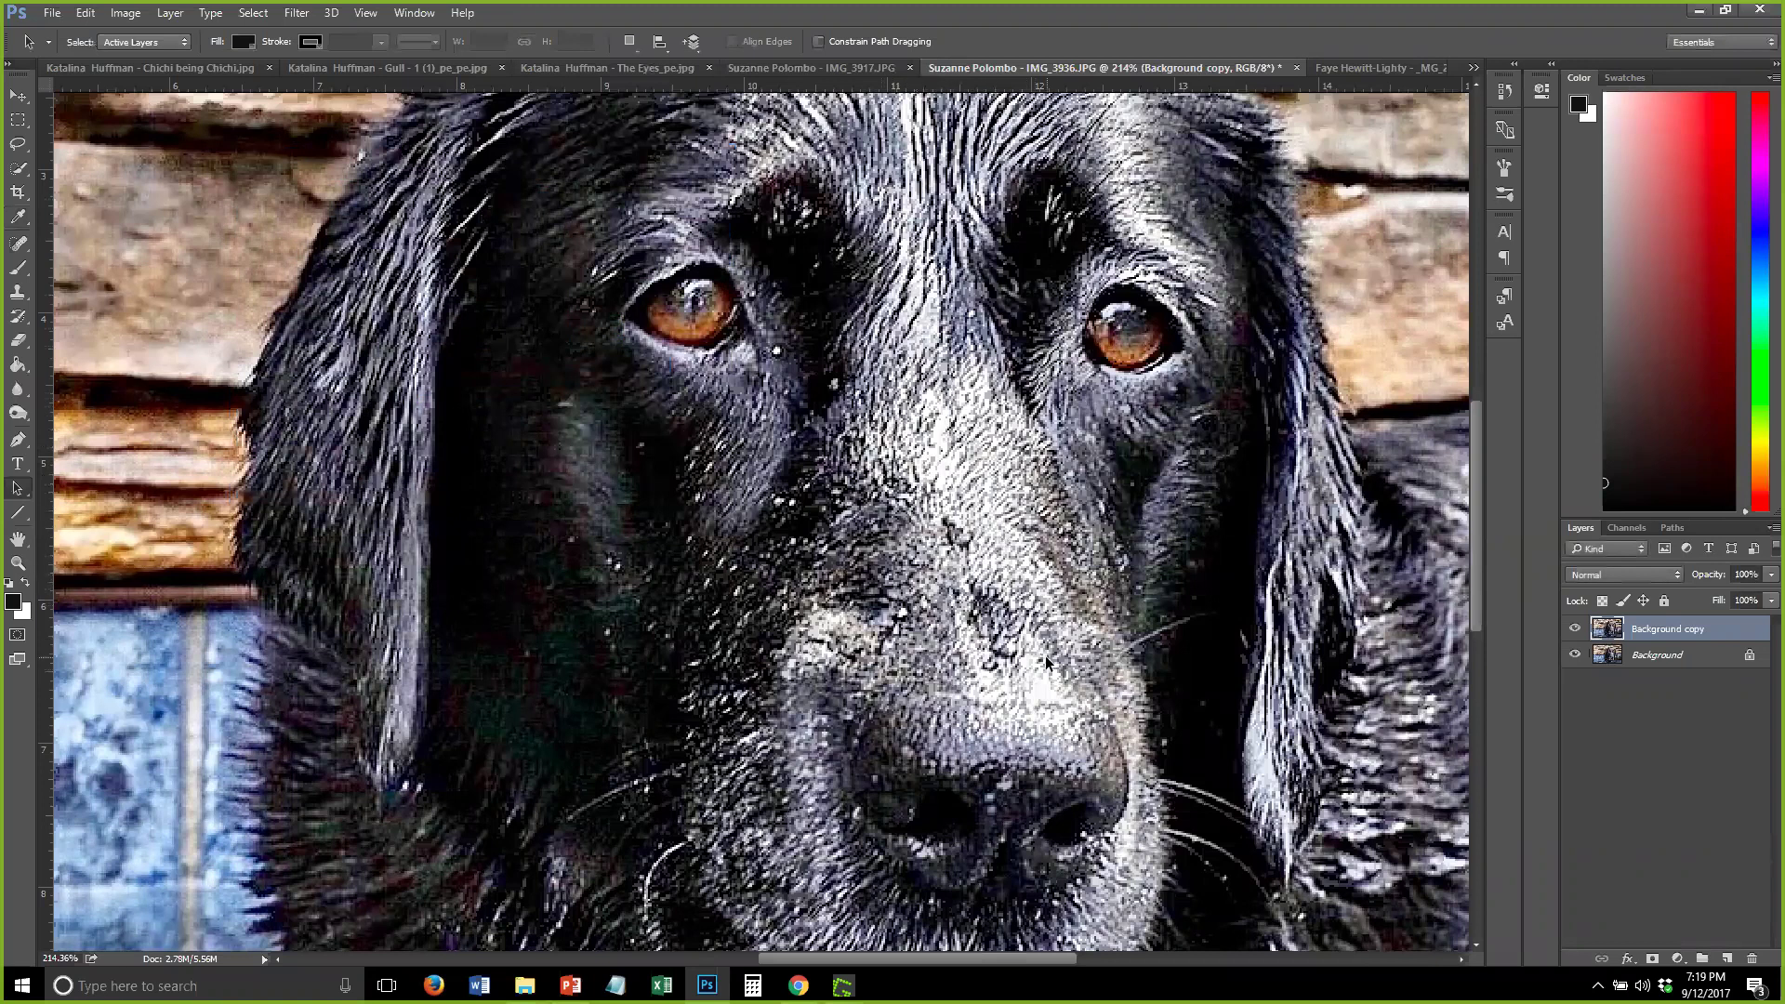
Try lowering Highlights to -100 in the Camera Raw filter, compare the preview before and after, and discard it
click(296, 12)
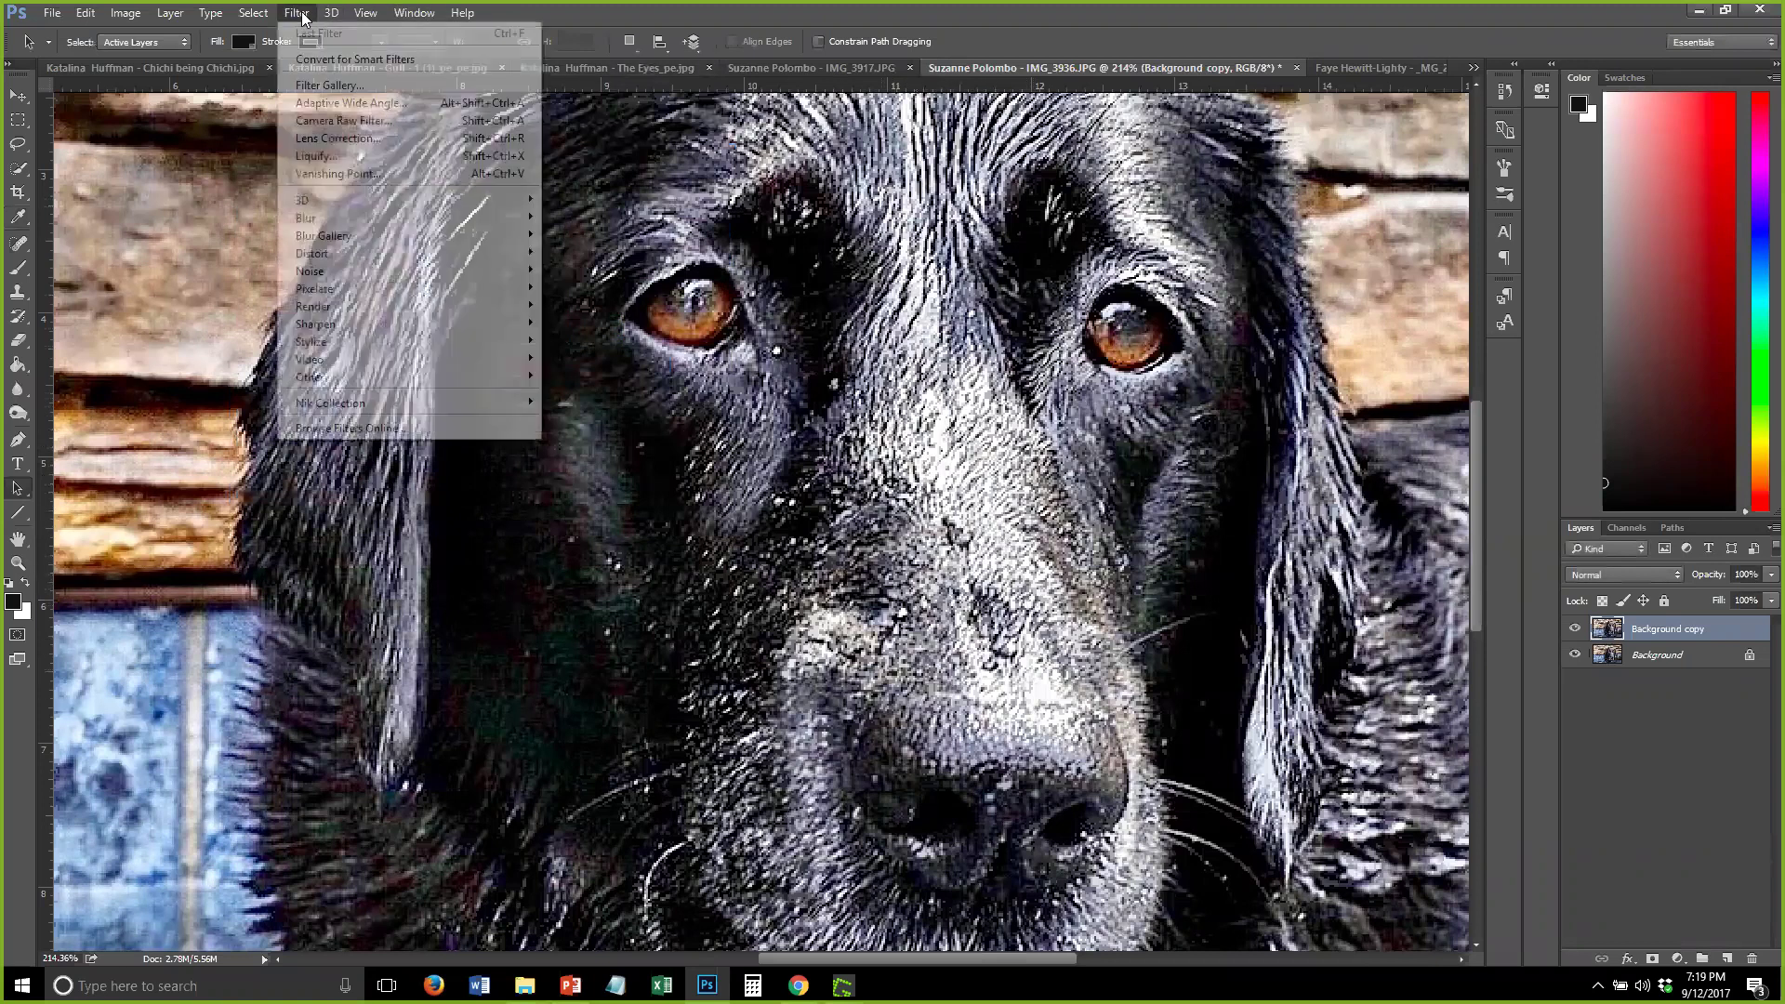
click(346, 120)
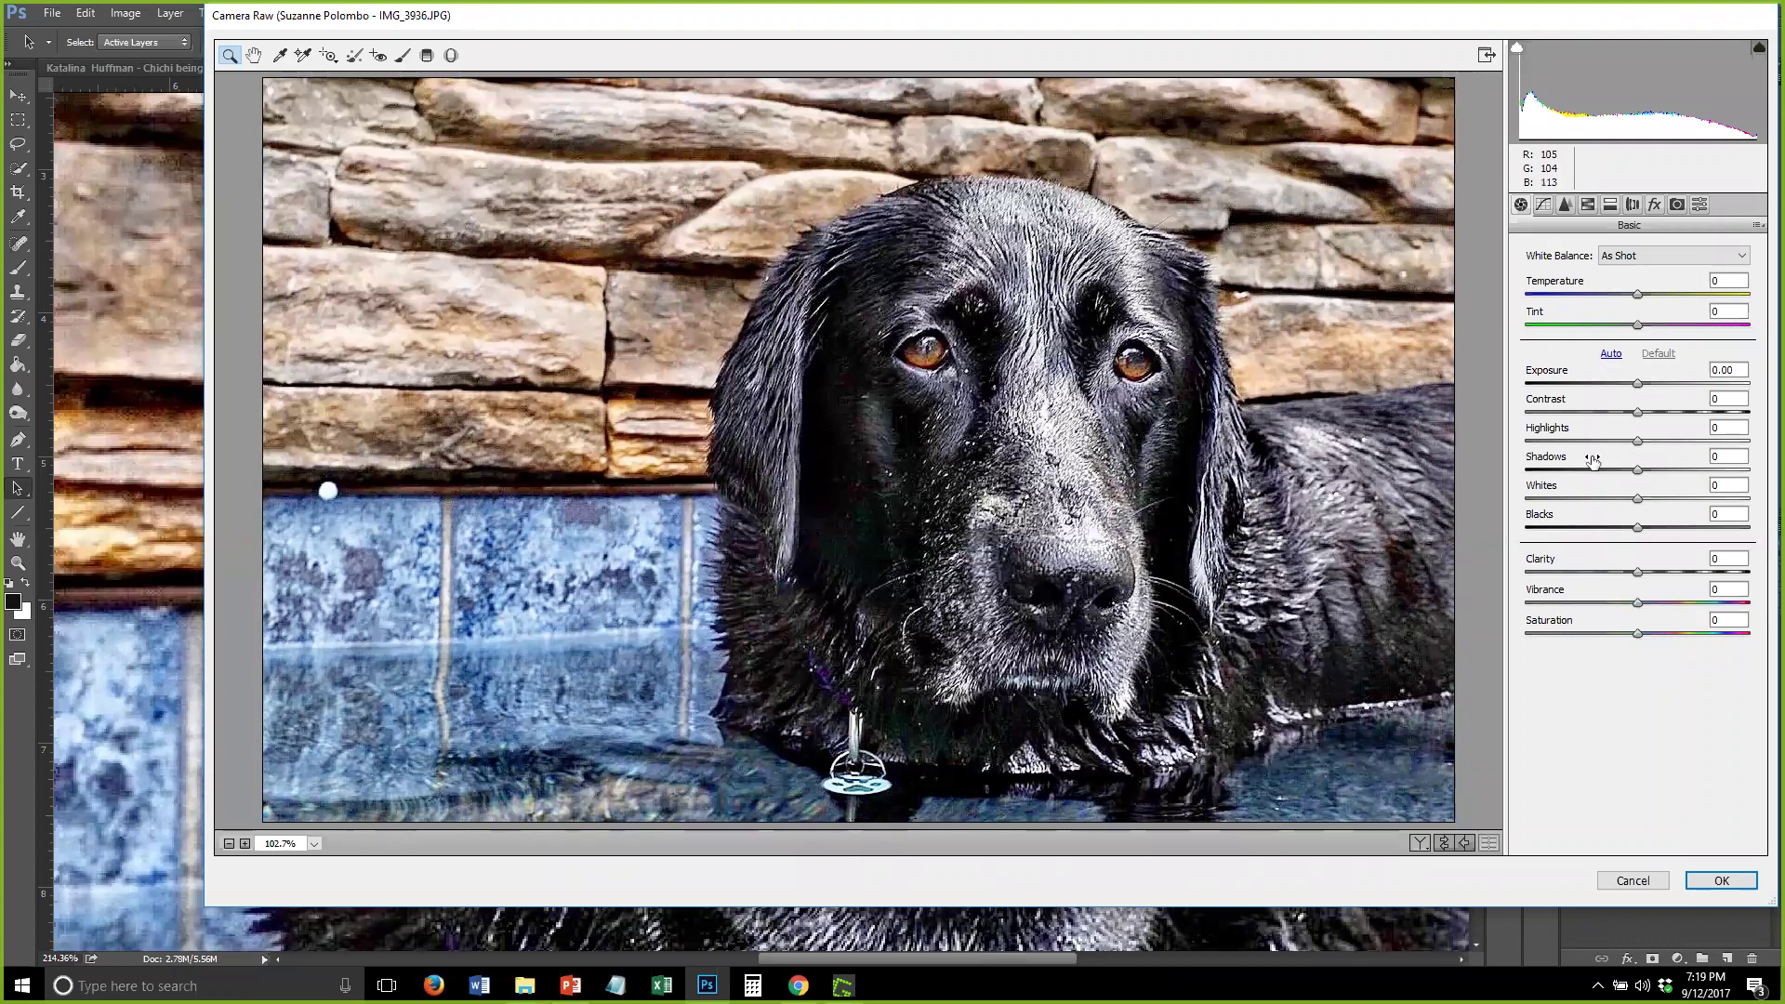
drag(1633, 440, 1558, 454)
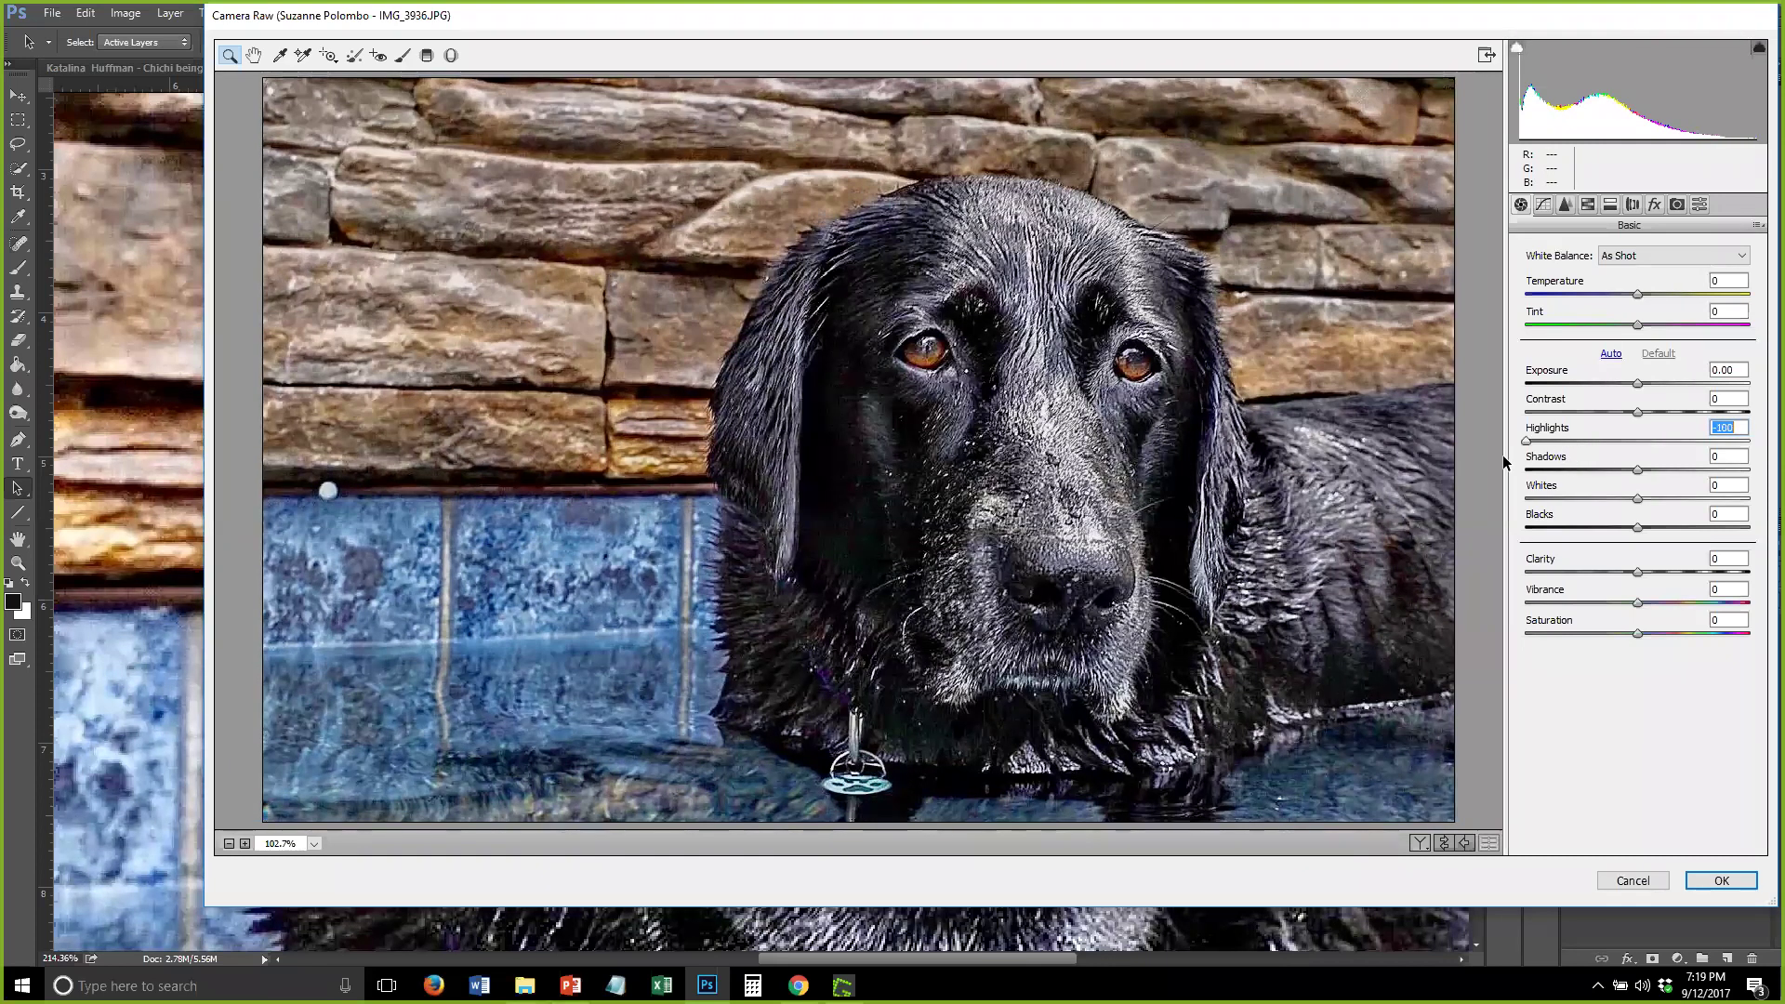
drag(1559, 441, 1525, 442)
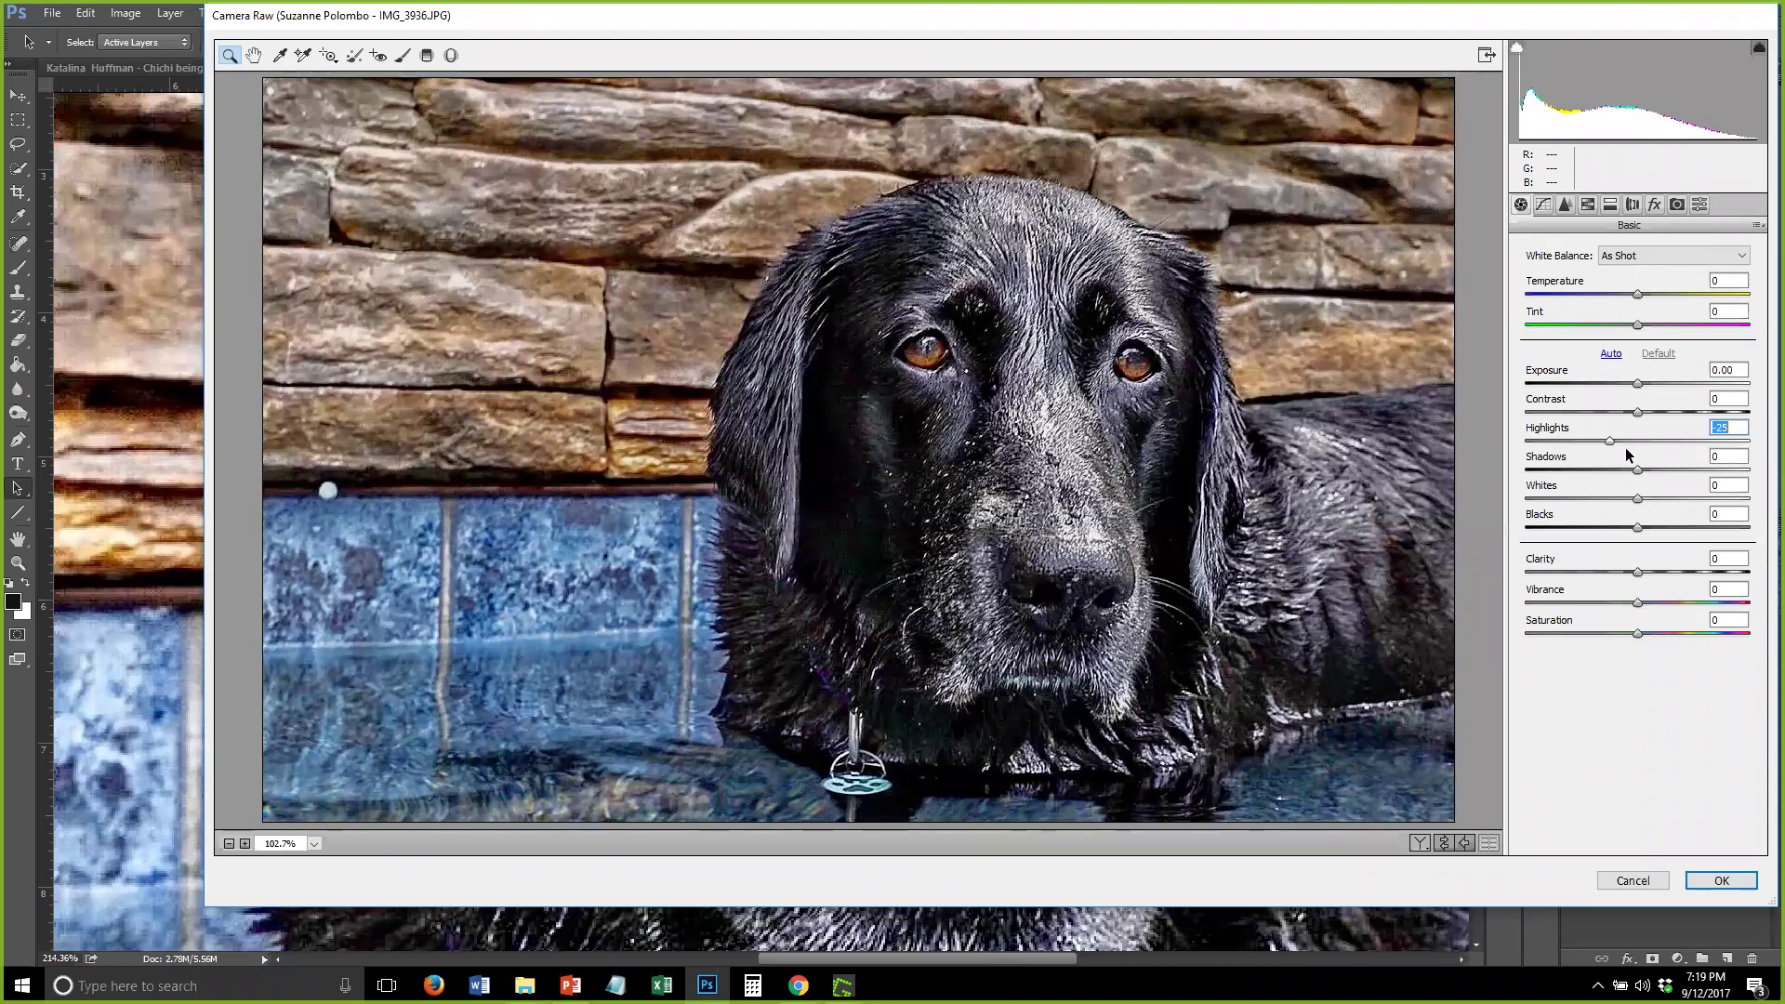
key(p)
key(p)
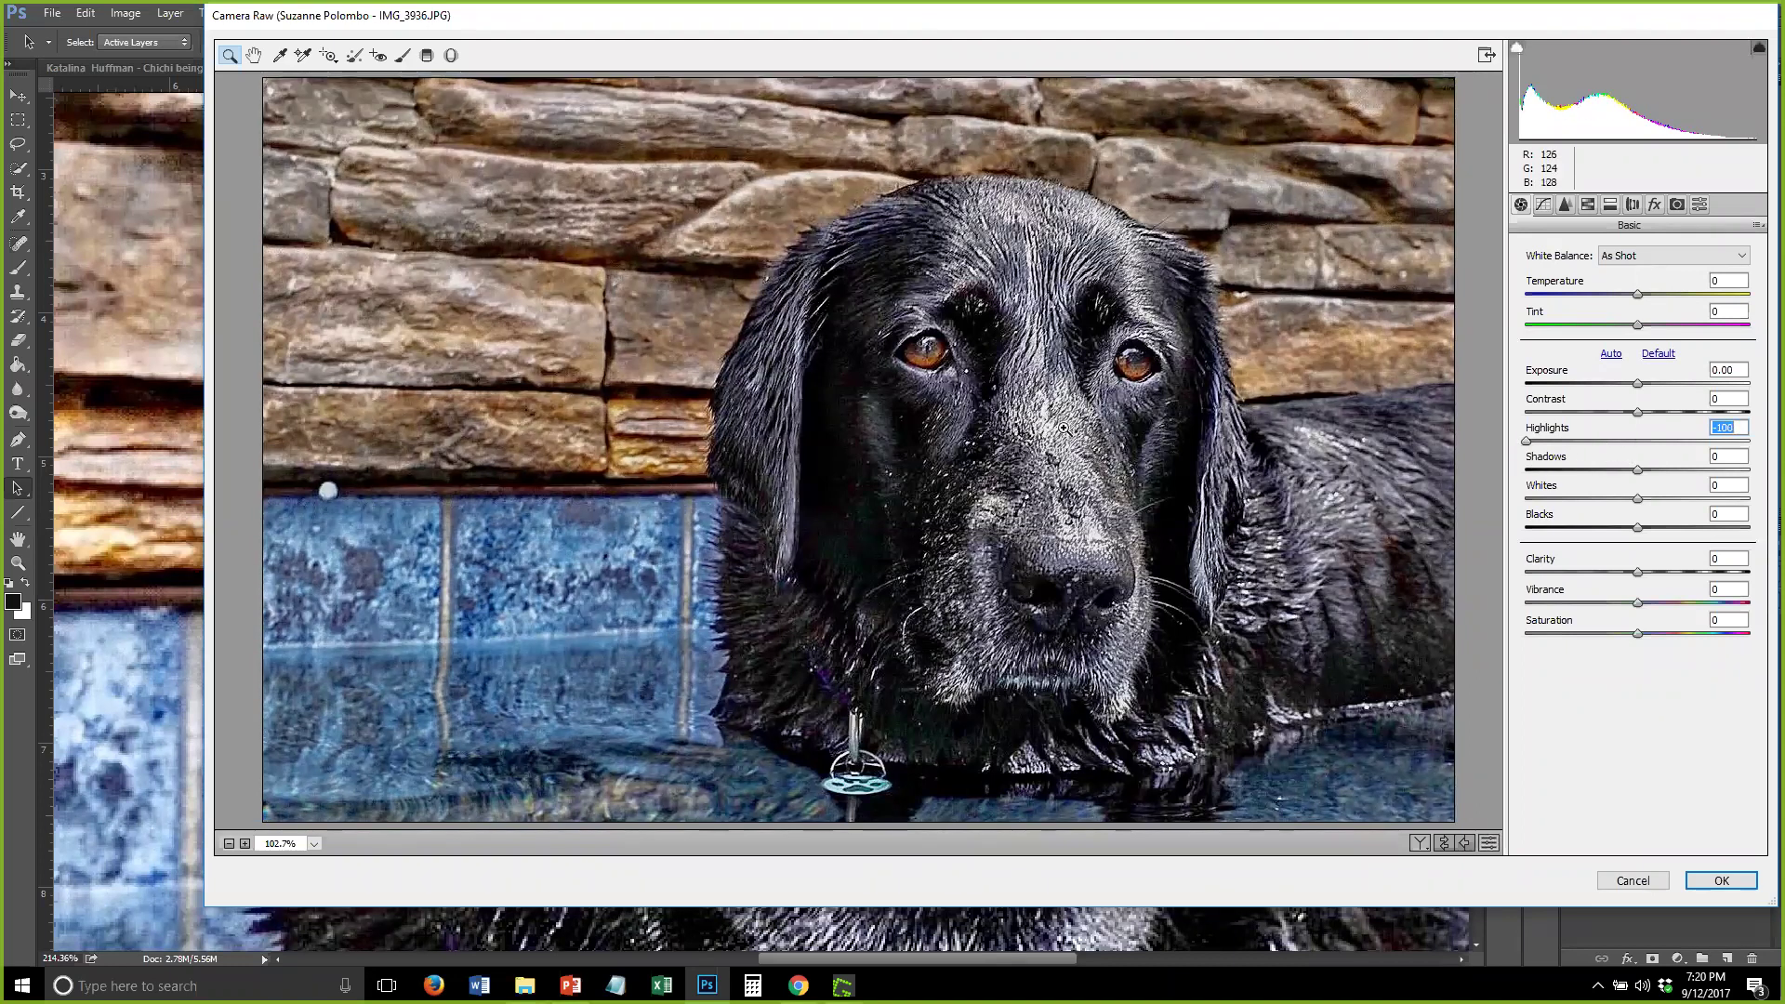
click(1643, 879)
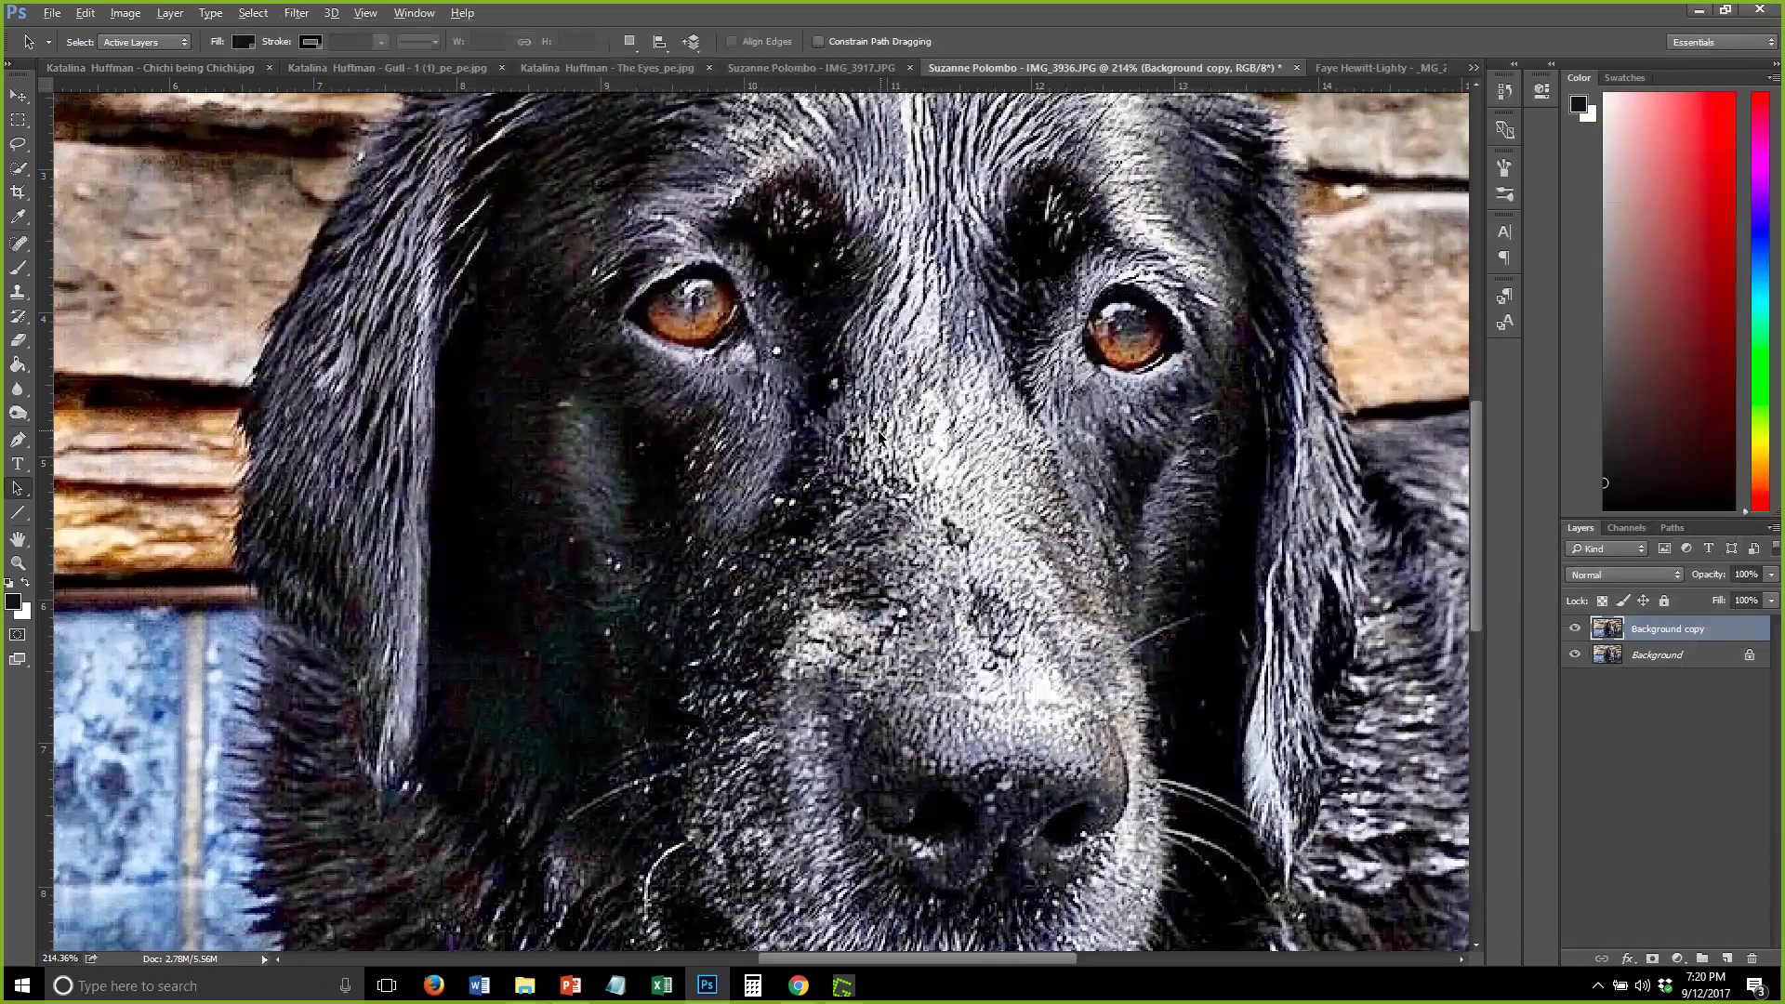
scroll(877, 431, down, 2)
scroll(877, 431, down, 4)
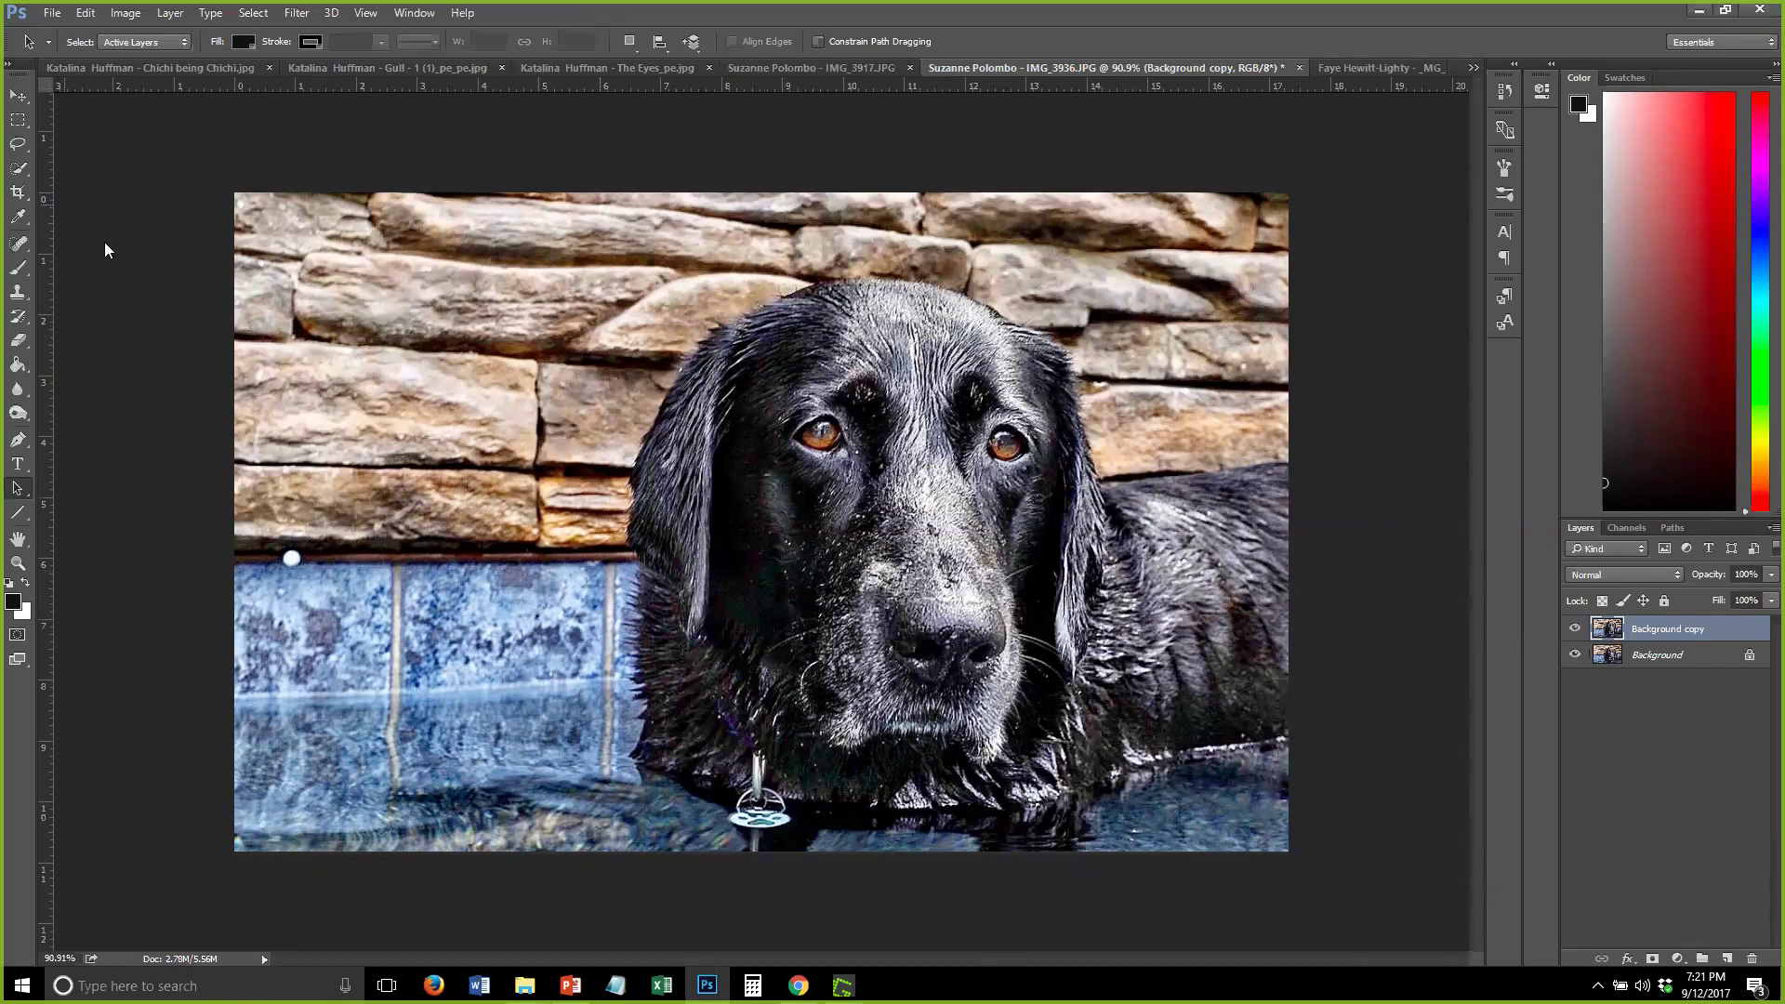
click(17, 191)
click(240, 198)
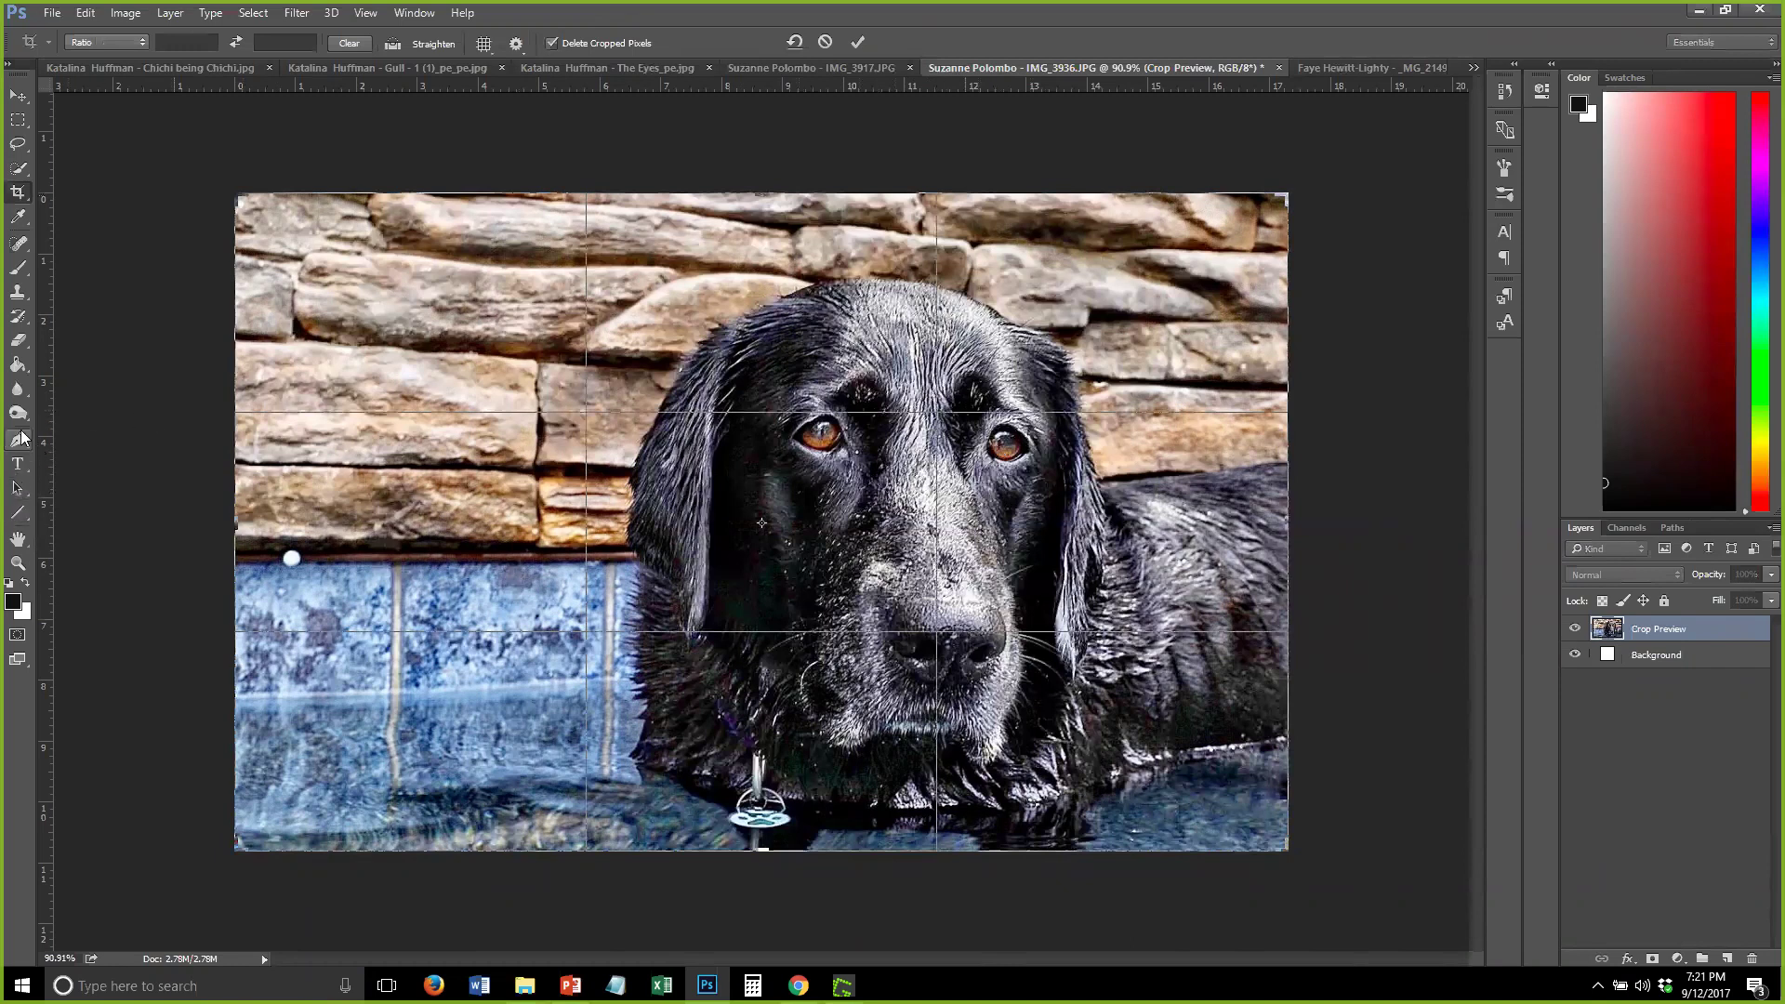
click(25, 277)
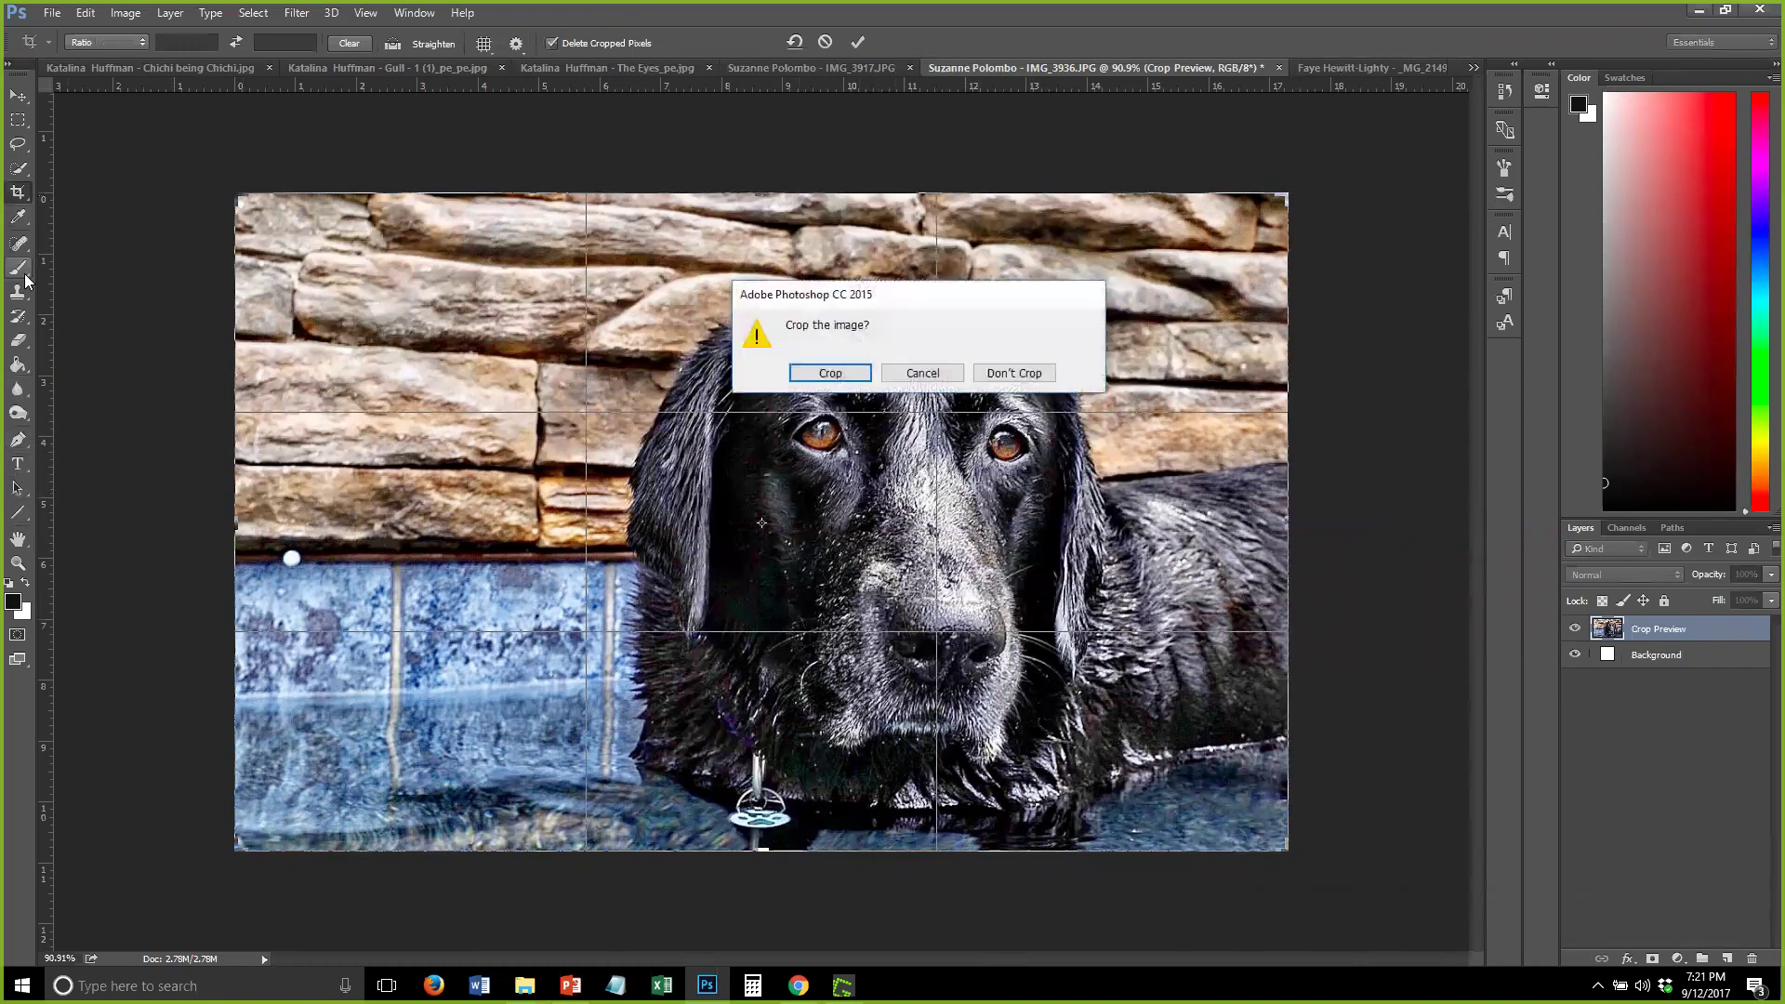
key(Escape)
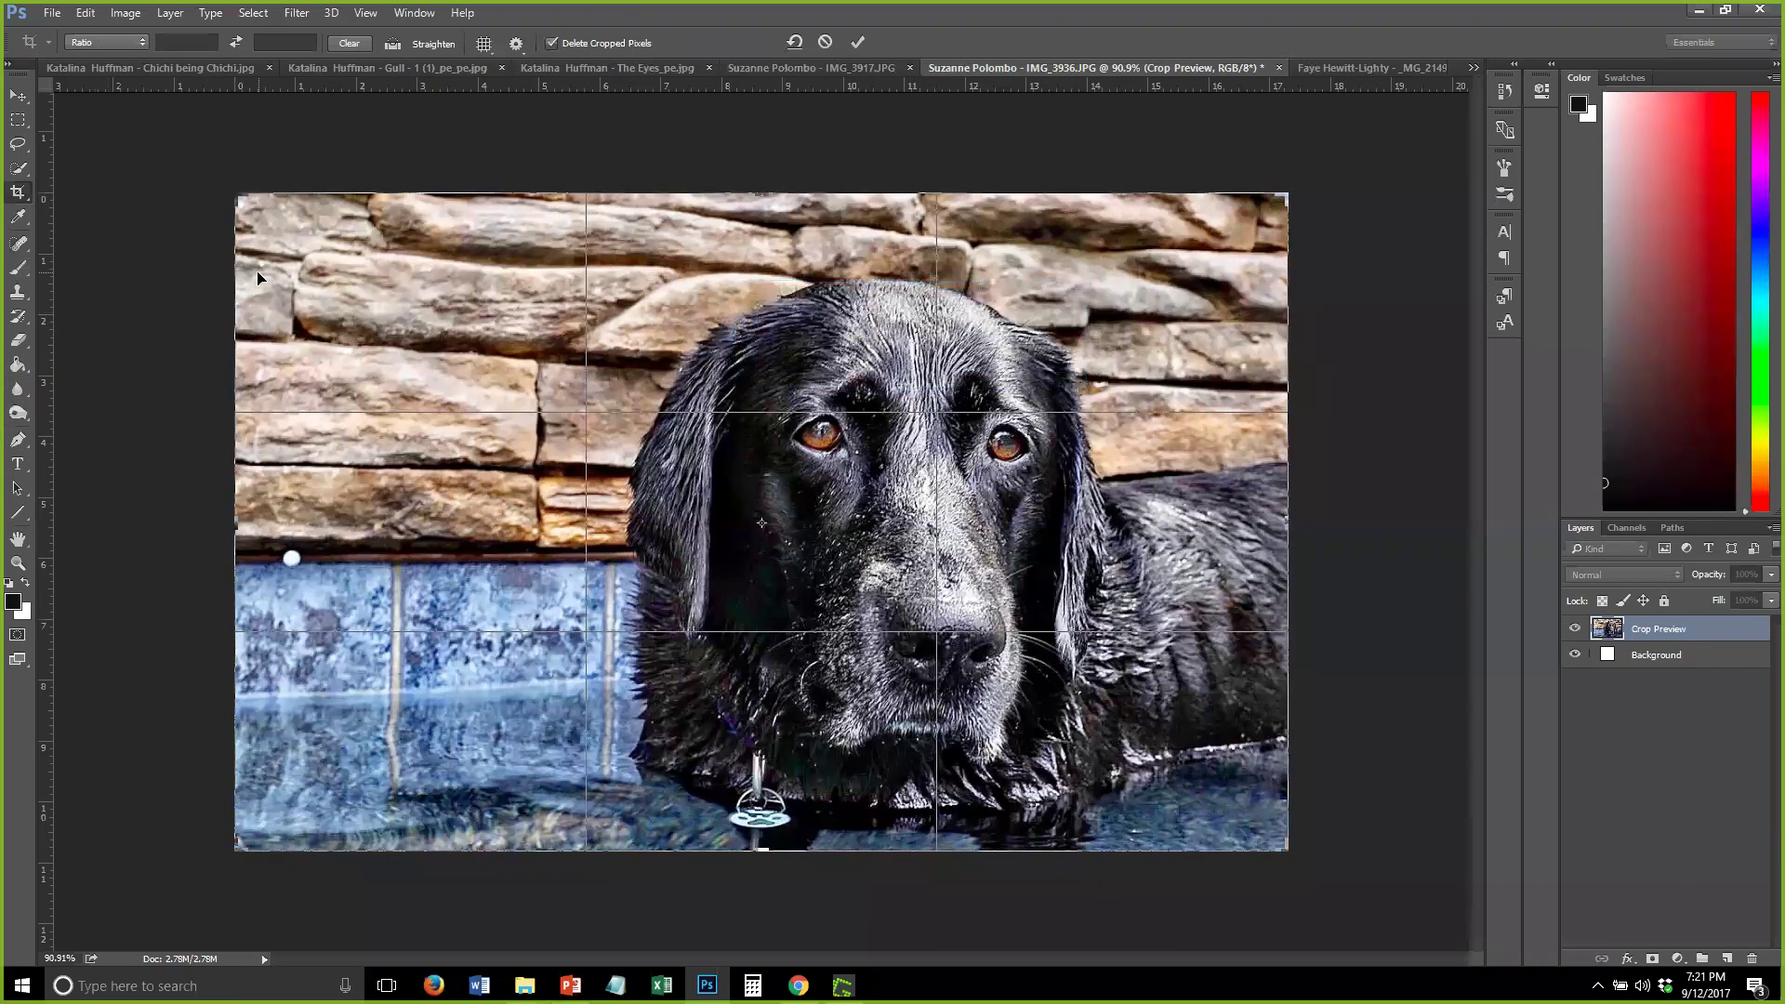
Choose the Brush tool and set the foreground colour to pure red, ff0000
click(18, 268)
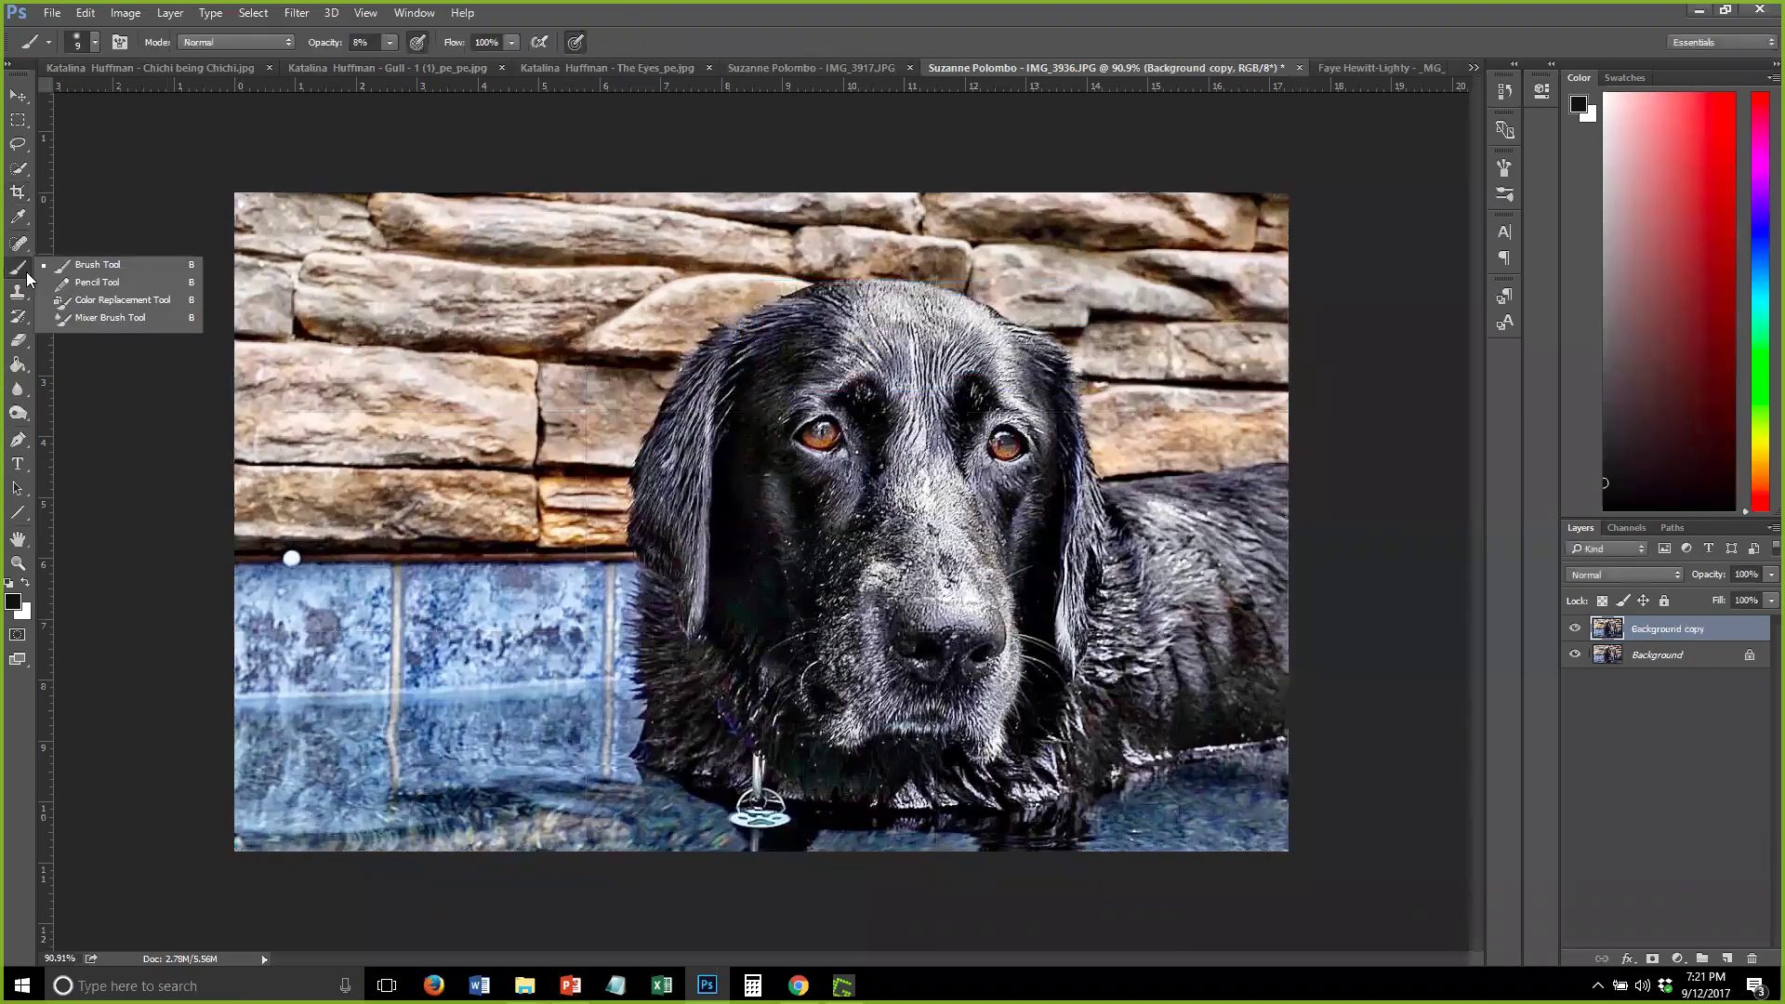
click(90, 269)
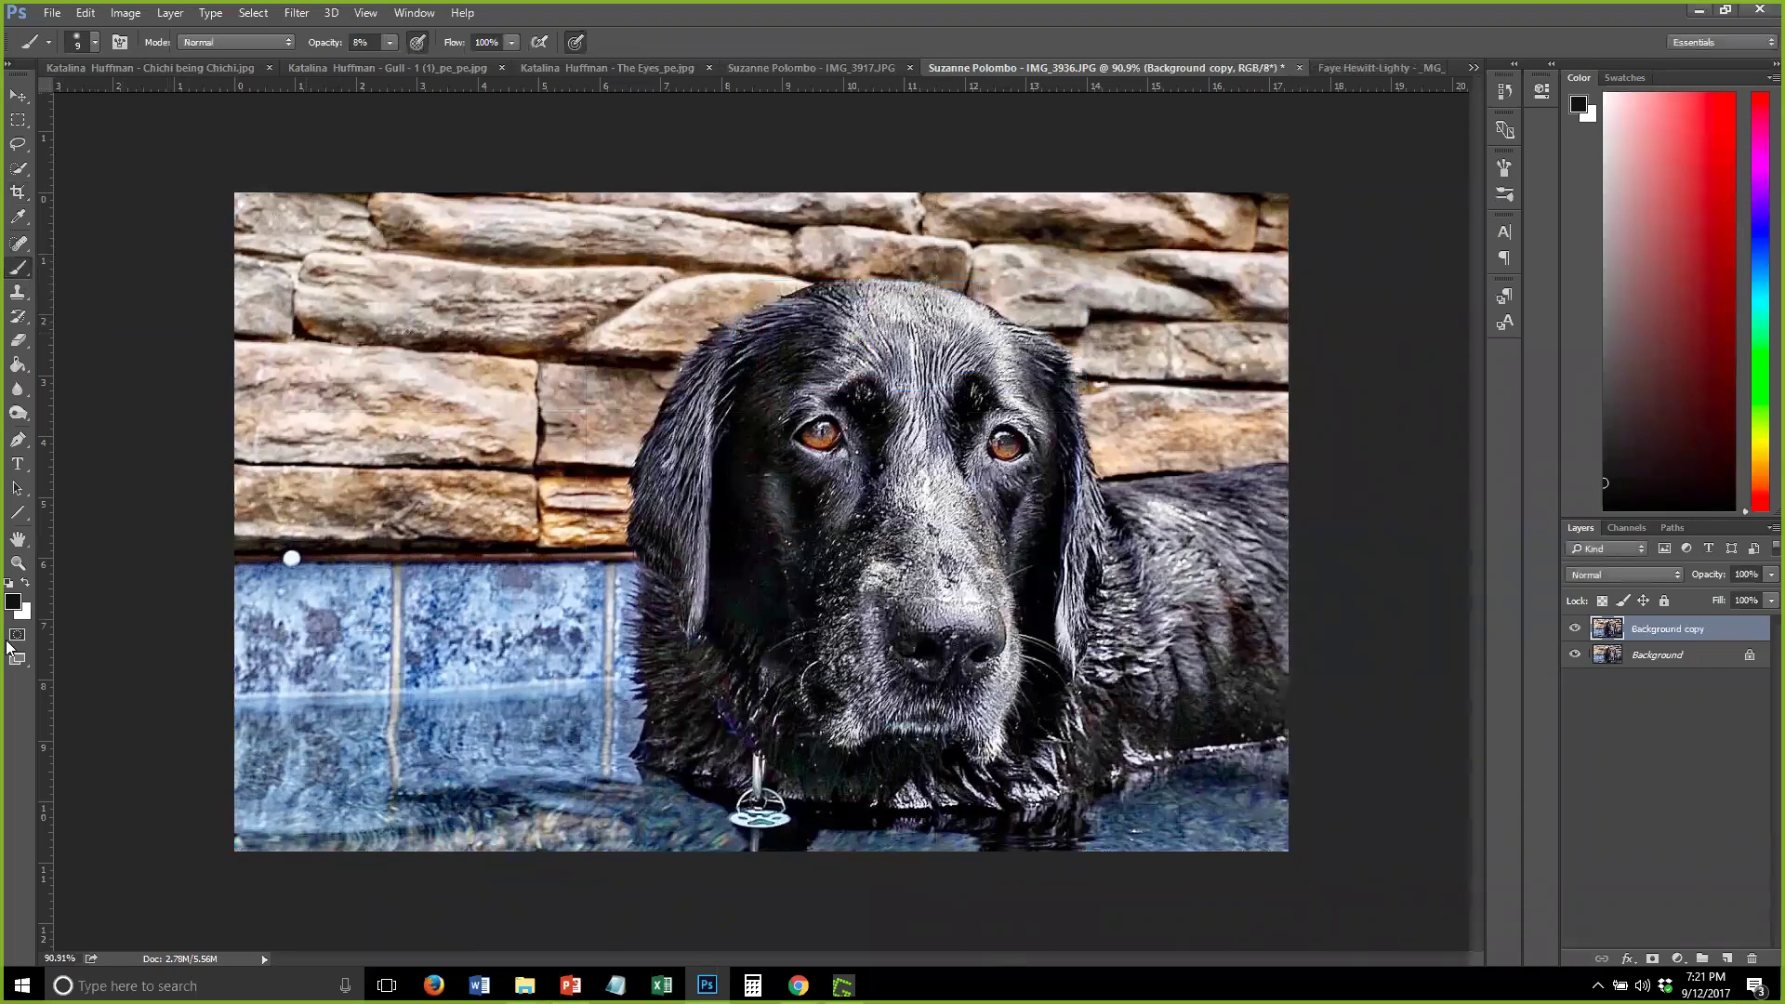
click(13, 602)
click(477, 203)
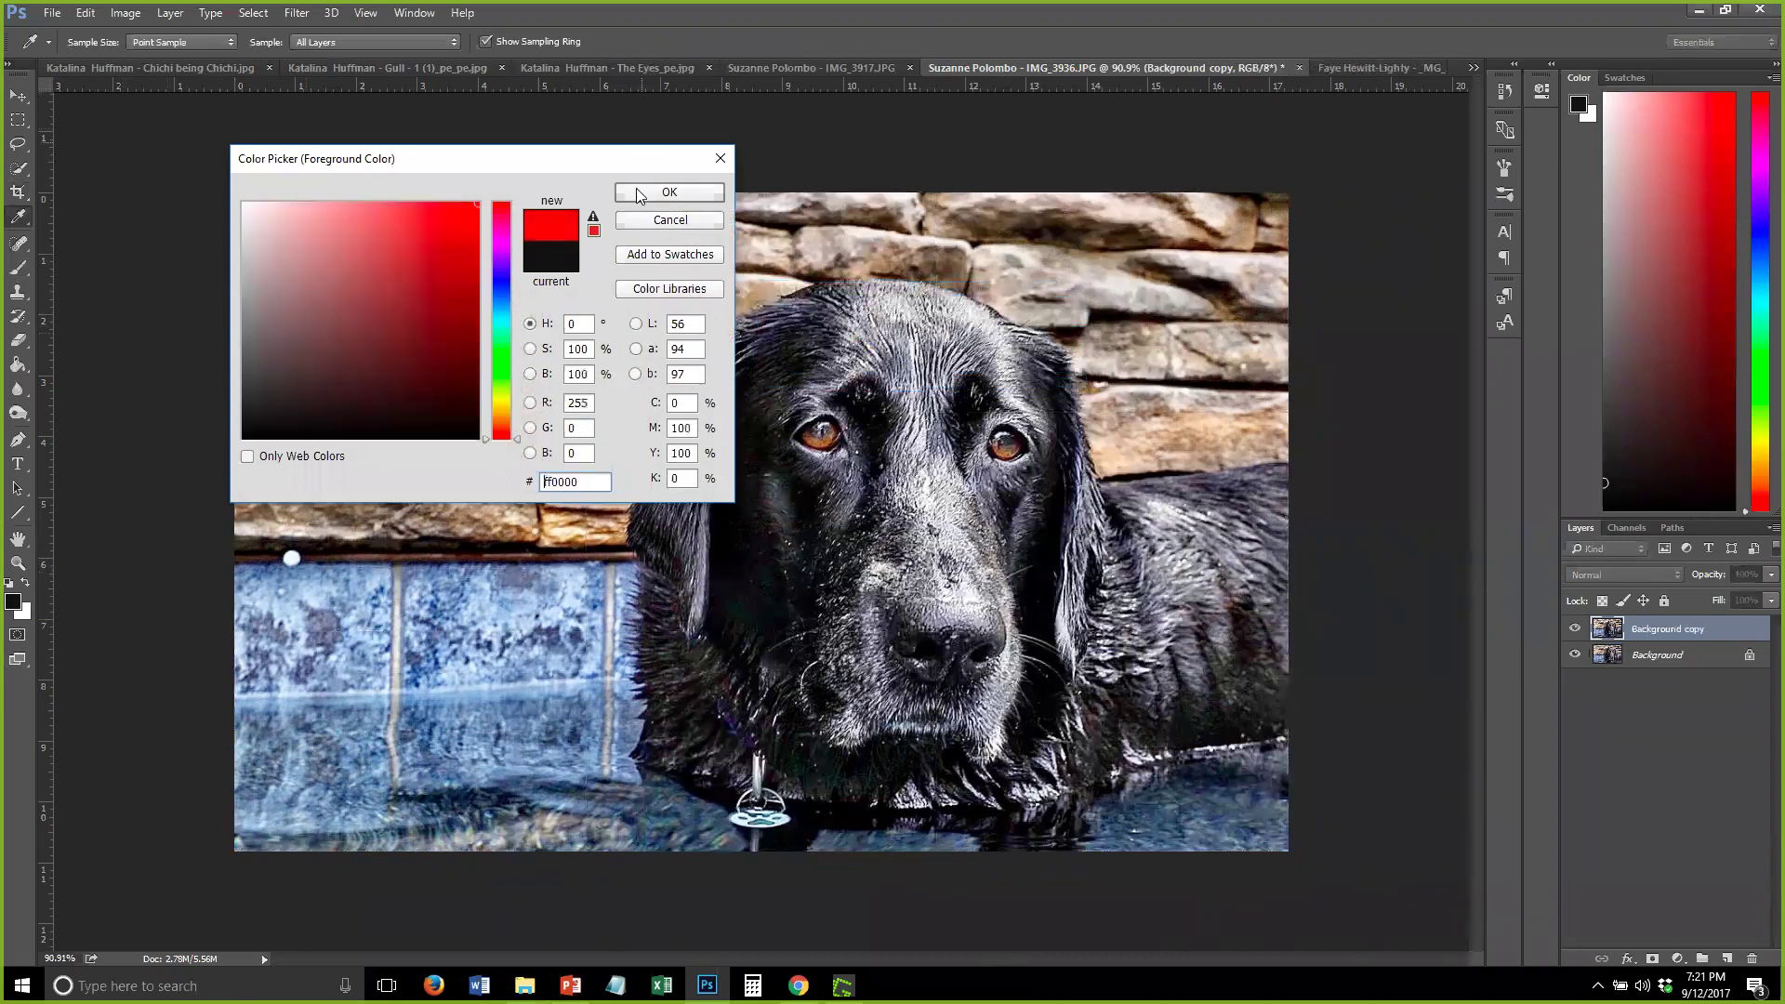
click(635, 191)
Set the brush opacity to 100% and the brush size to 25 px
click(391, 42)
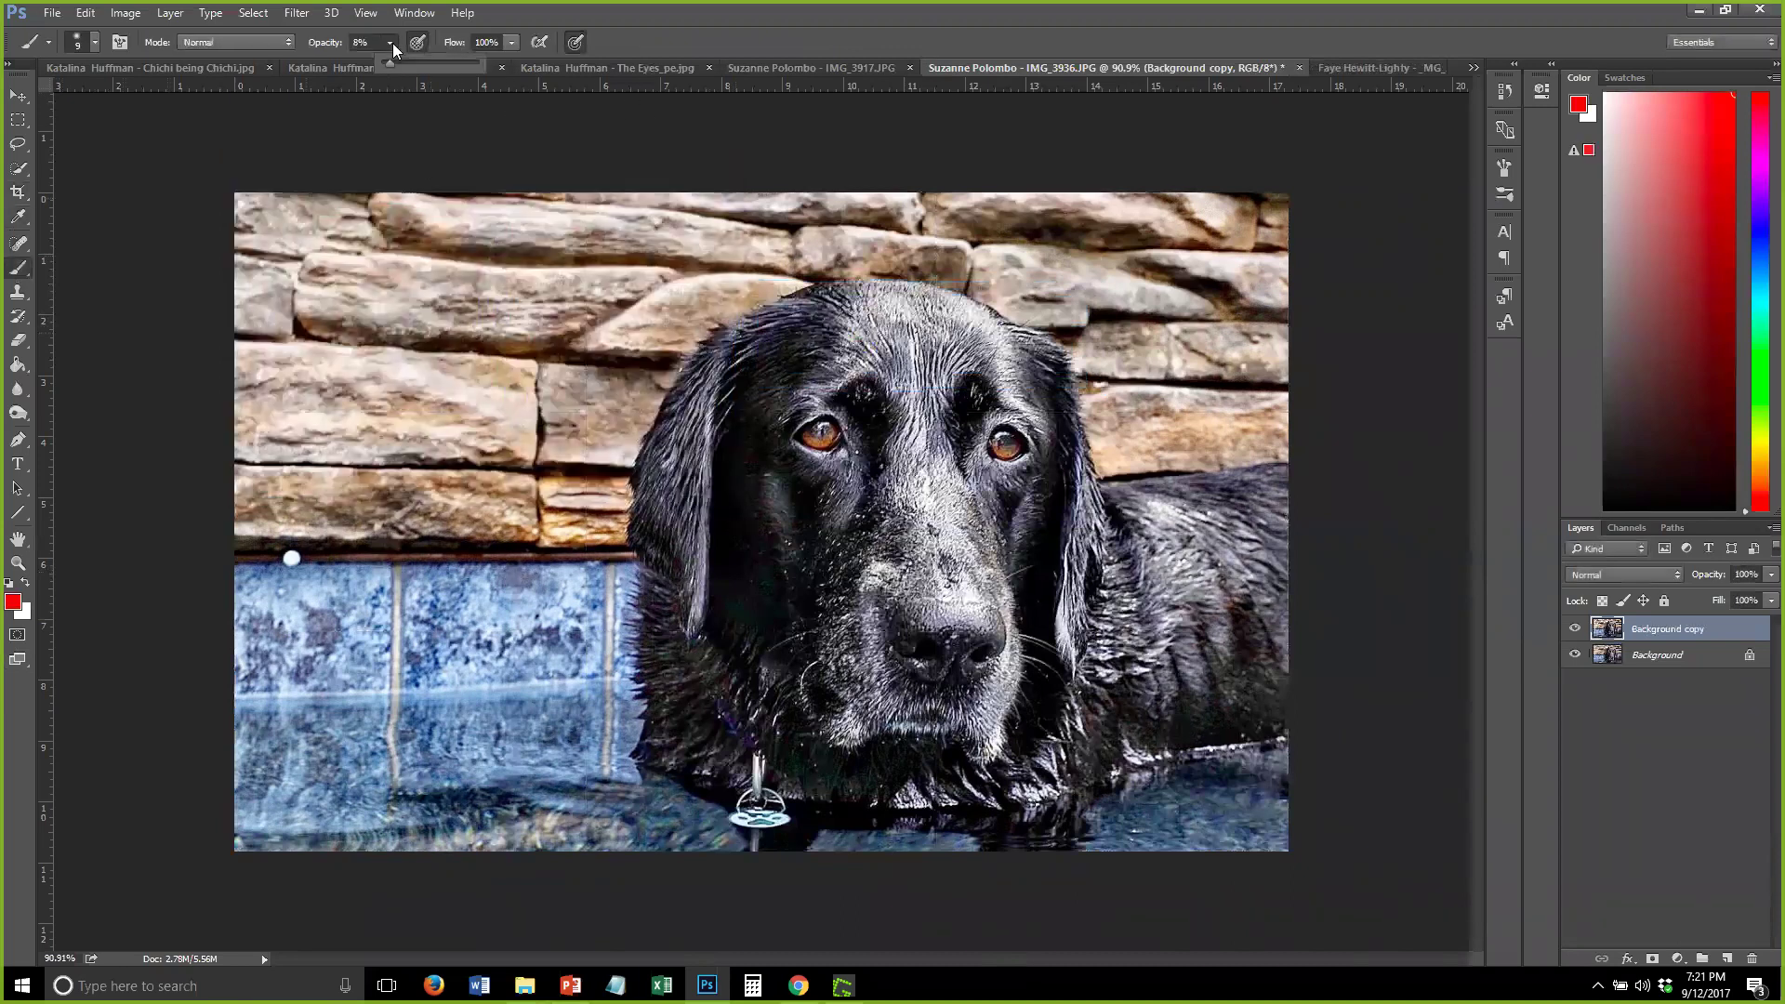
drag(385, 63, 485, 63)
click(549, 150)
key(bracketright)
key(bracketright)
key(bracketright)
key(bracketright)
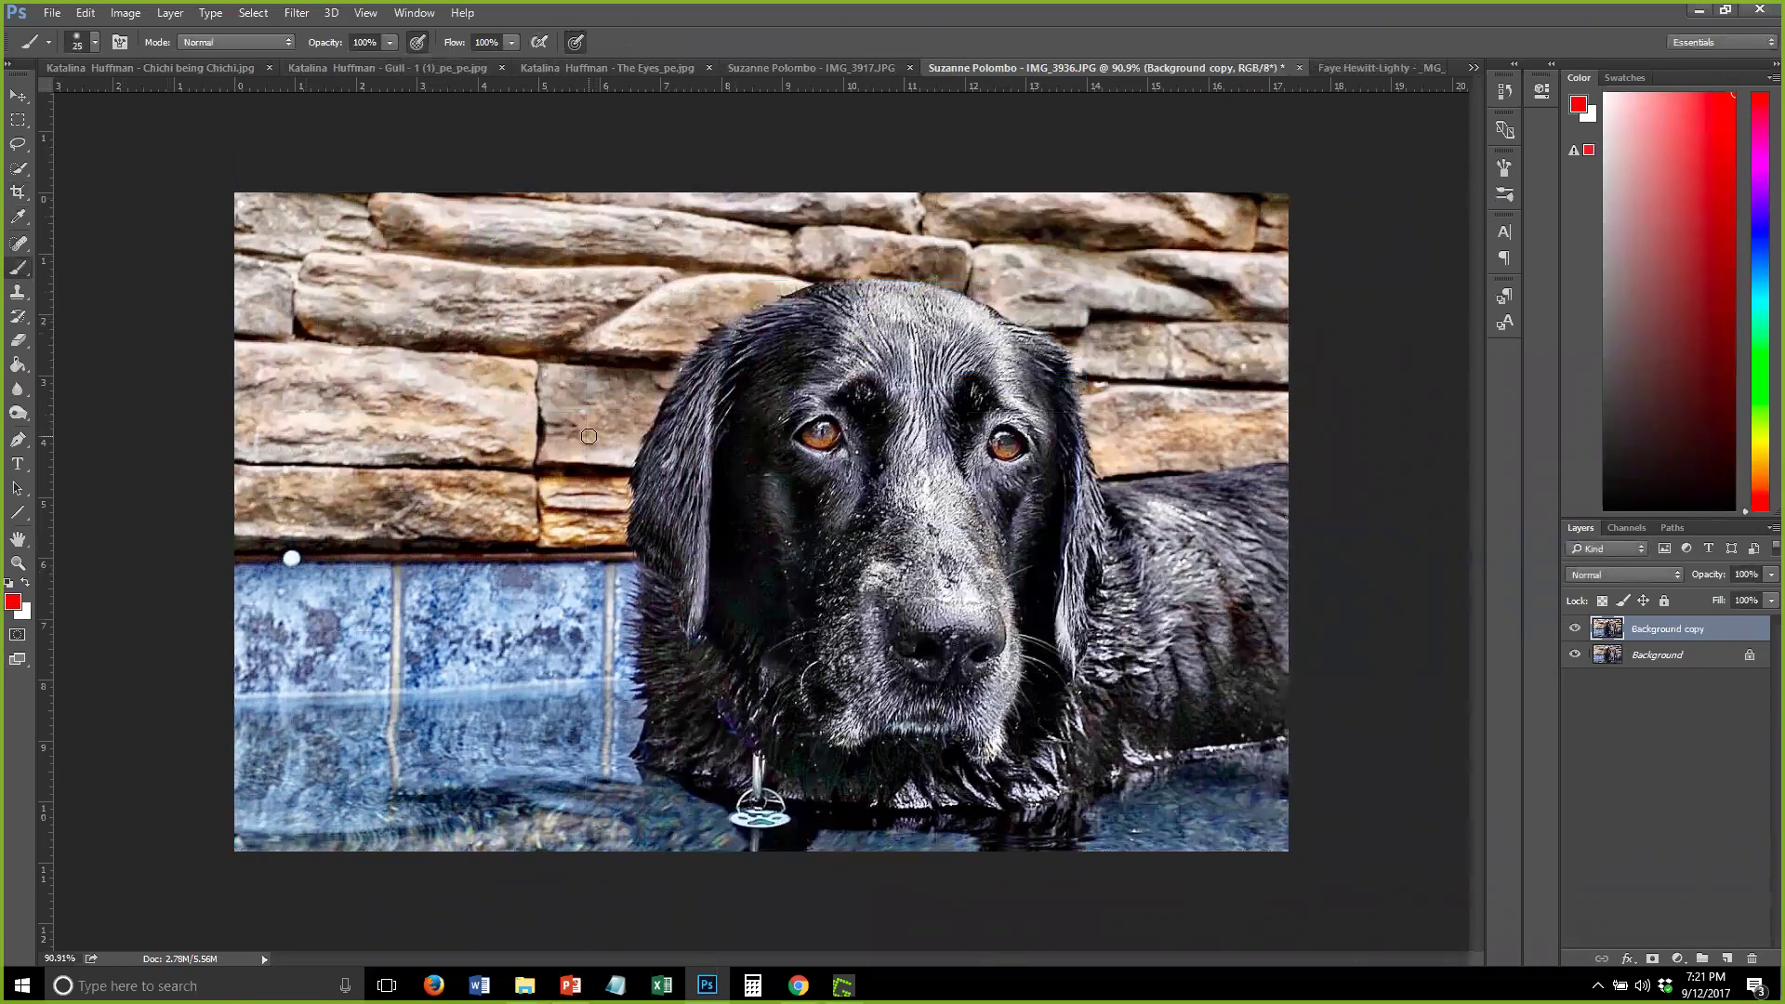
Try a red brush stroke from the stone wall across the dog's eyes, and undo it
click(483, 377)
drag(514, 380, 1227, 458)
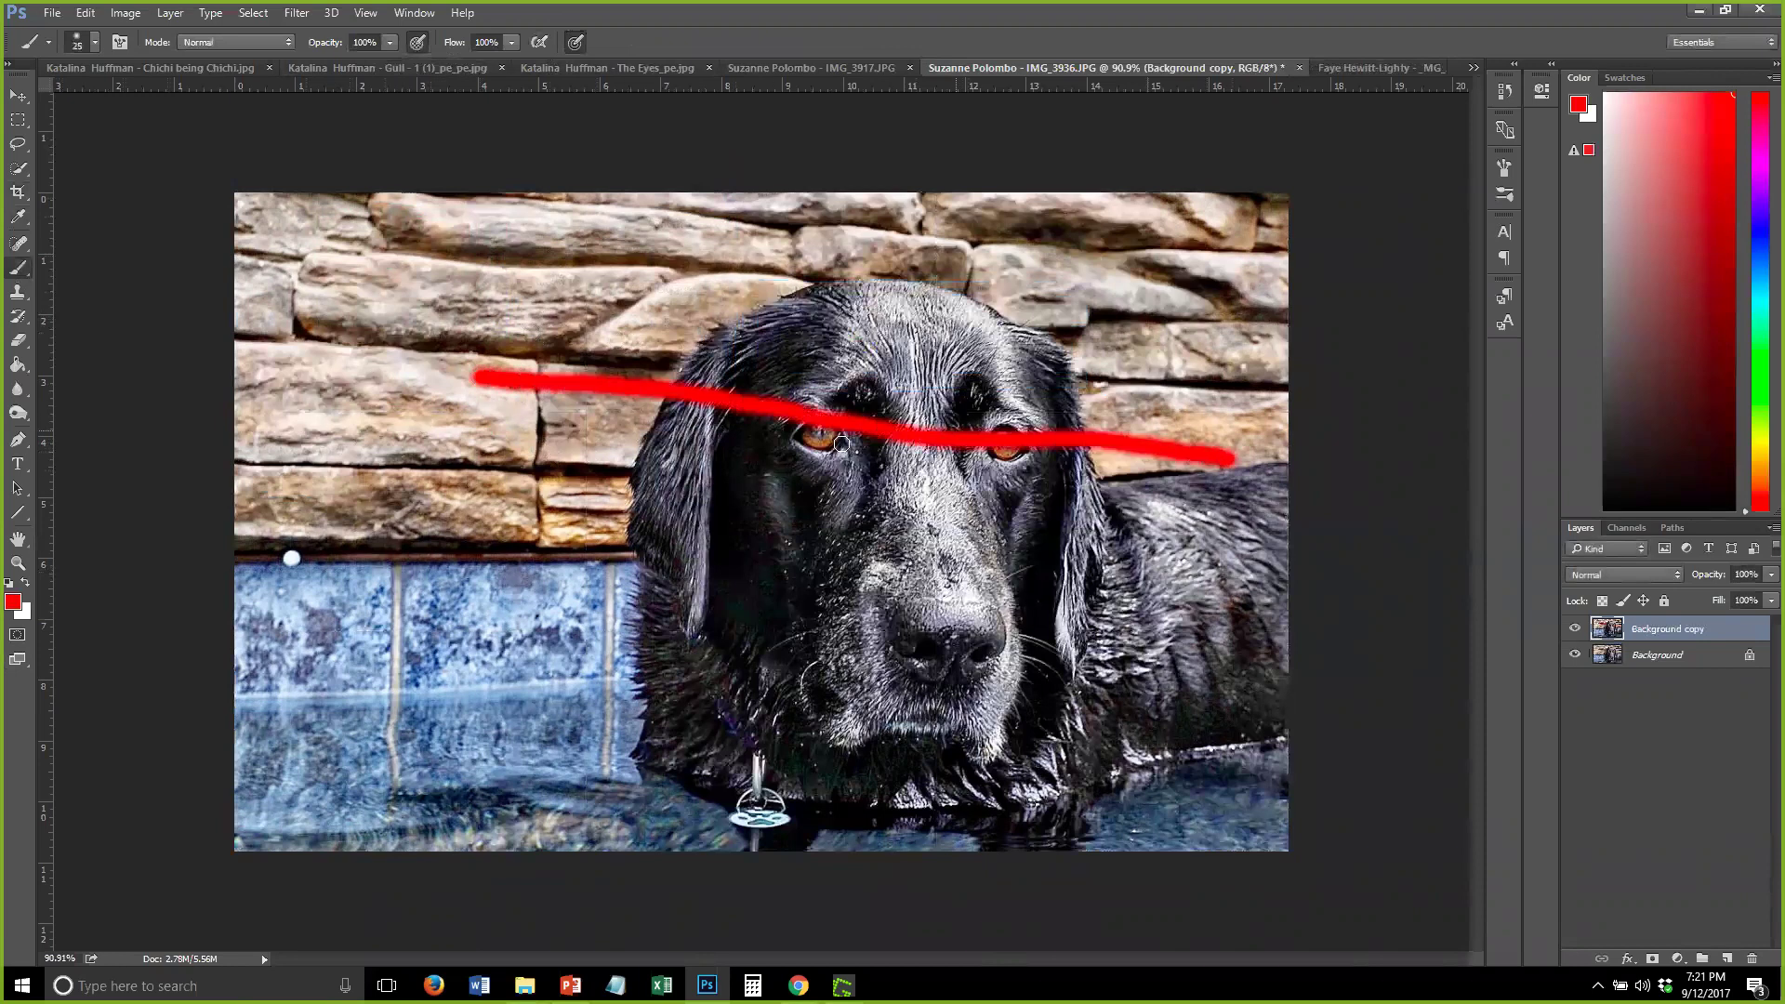
key(ctrl+z)
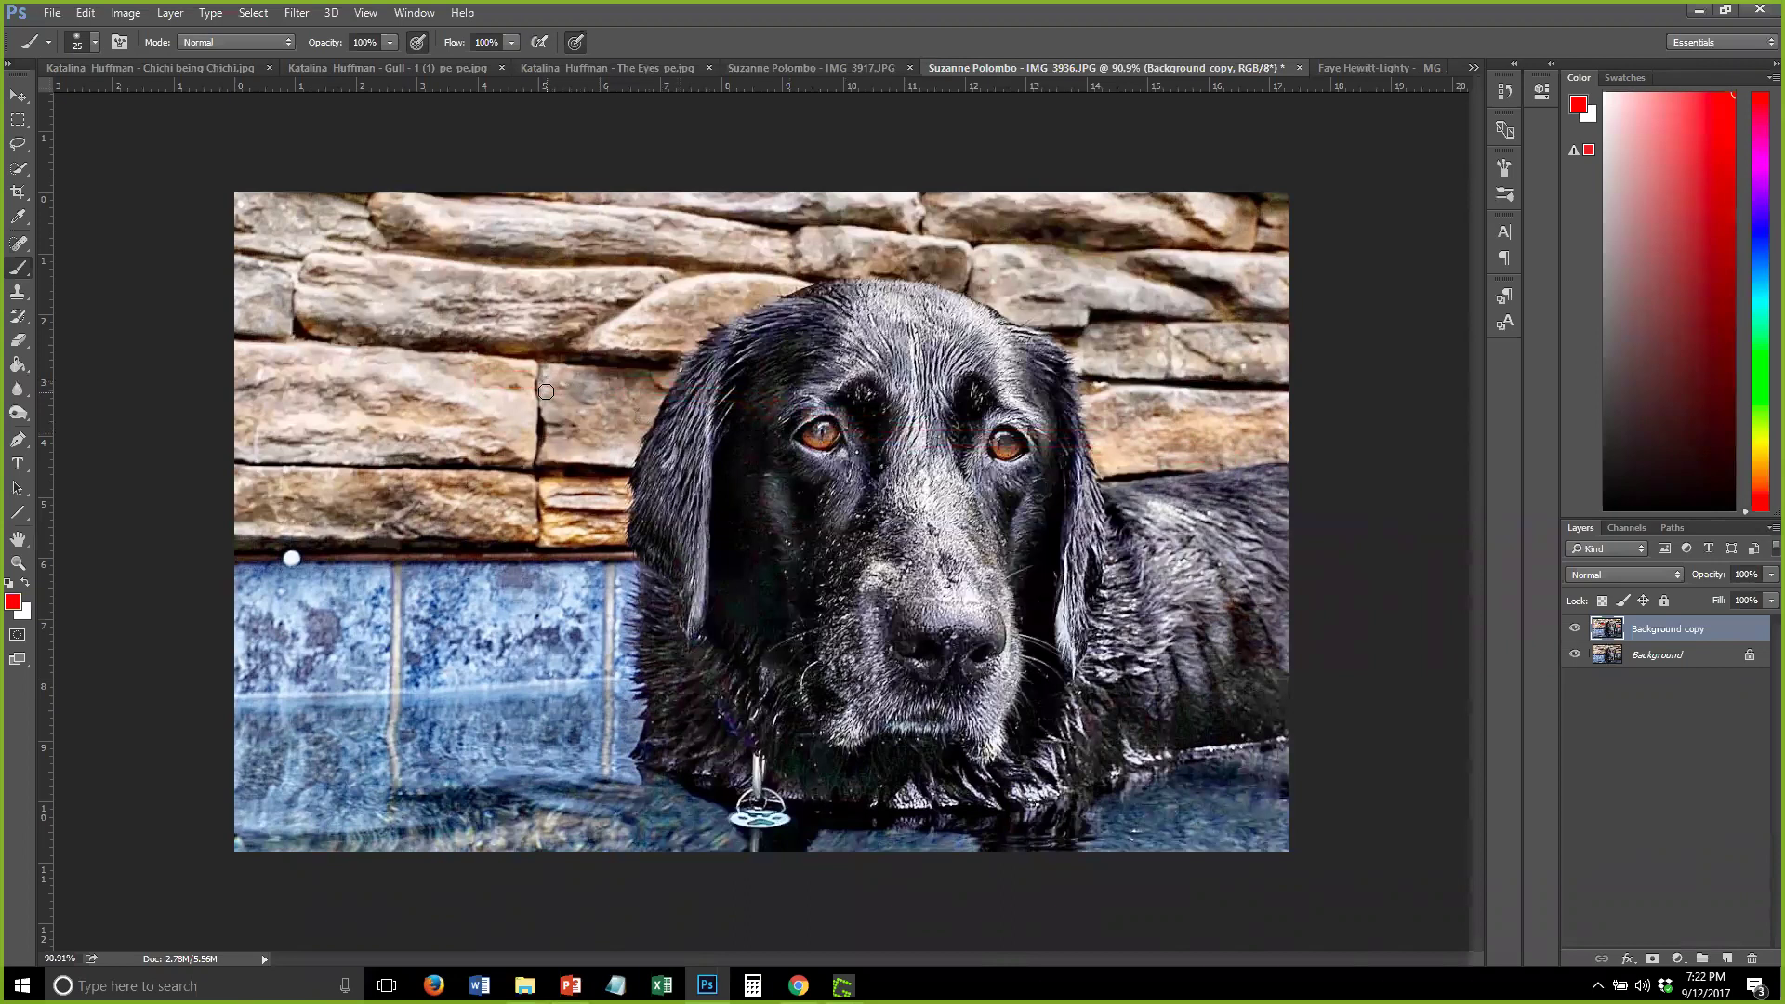
Mark the photo's horizontal lines in red: two along the wall's stone joints, one along the tile edge and one along the waterline
drag(409, 339, 1259, 373)
click(241, 569)
shift+click(655, 563)
click(266, 458)
shift+click(634, 463)
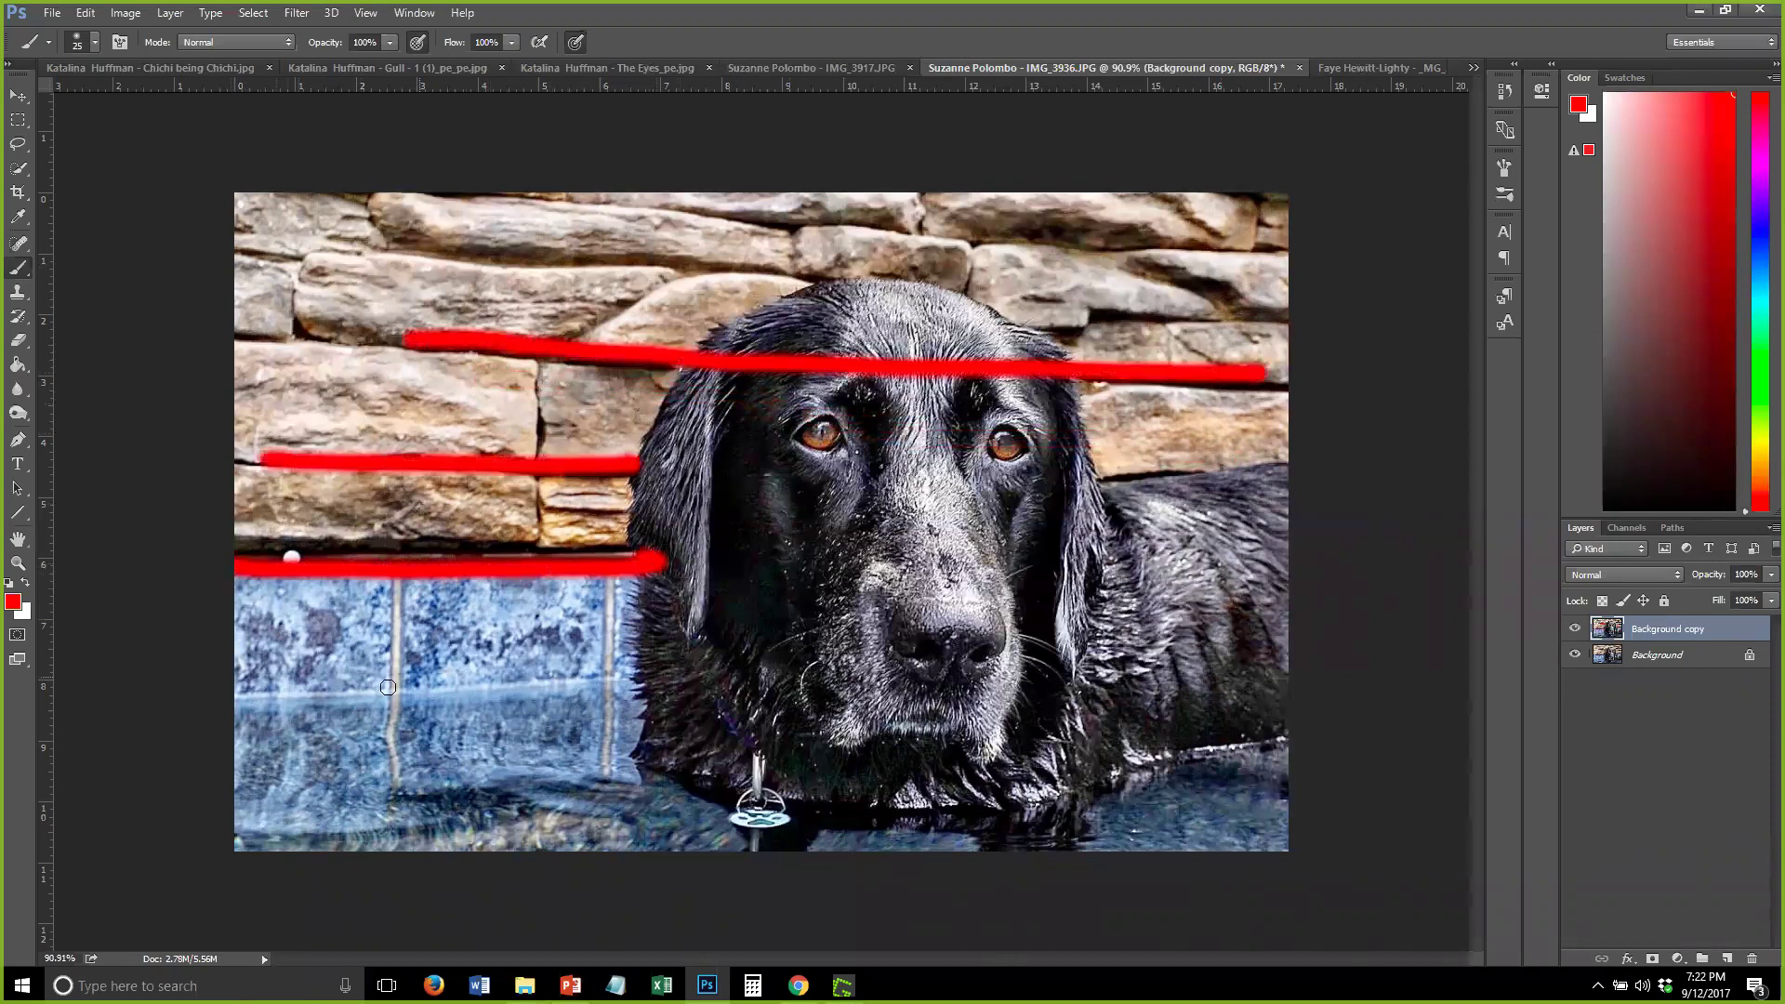
drag(289, 692, 677, 680)
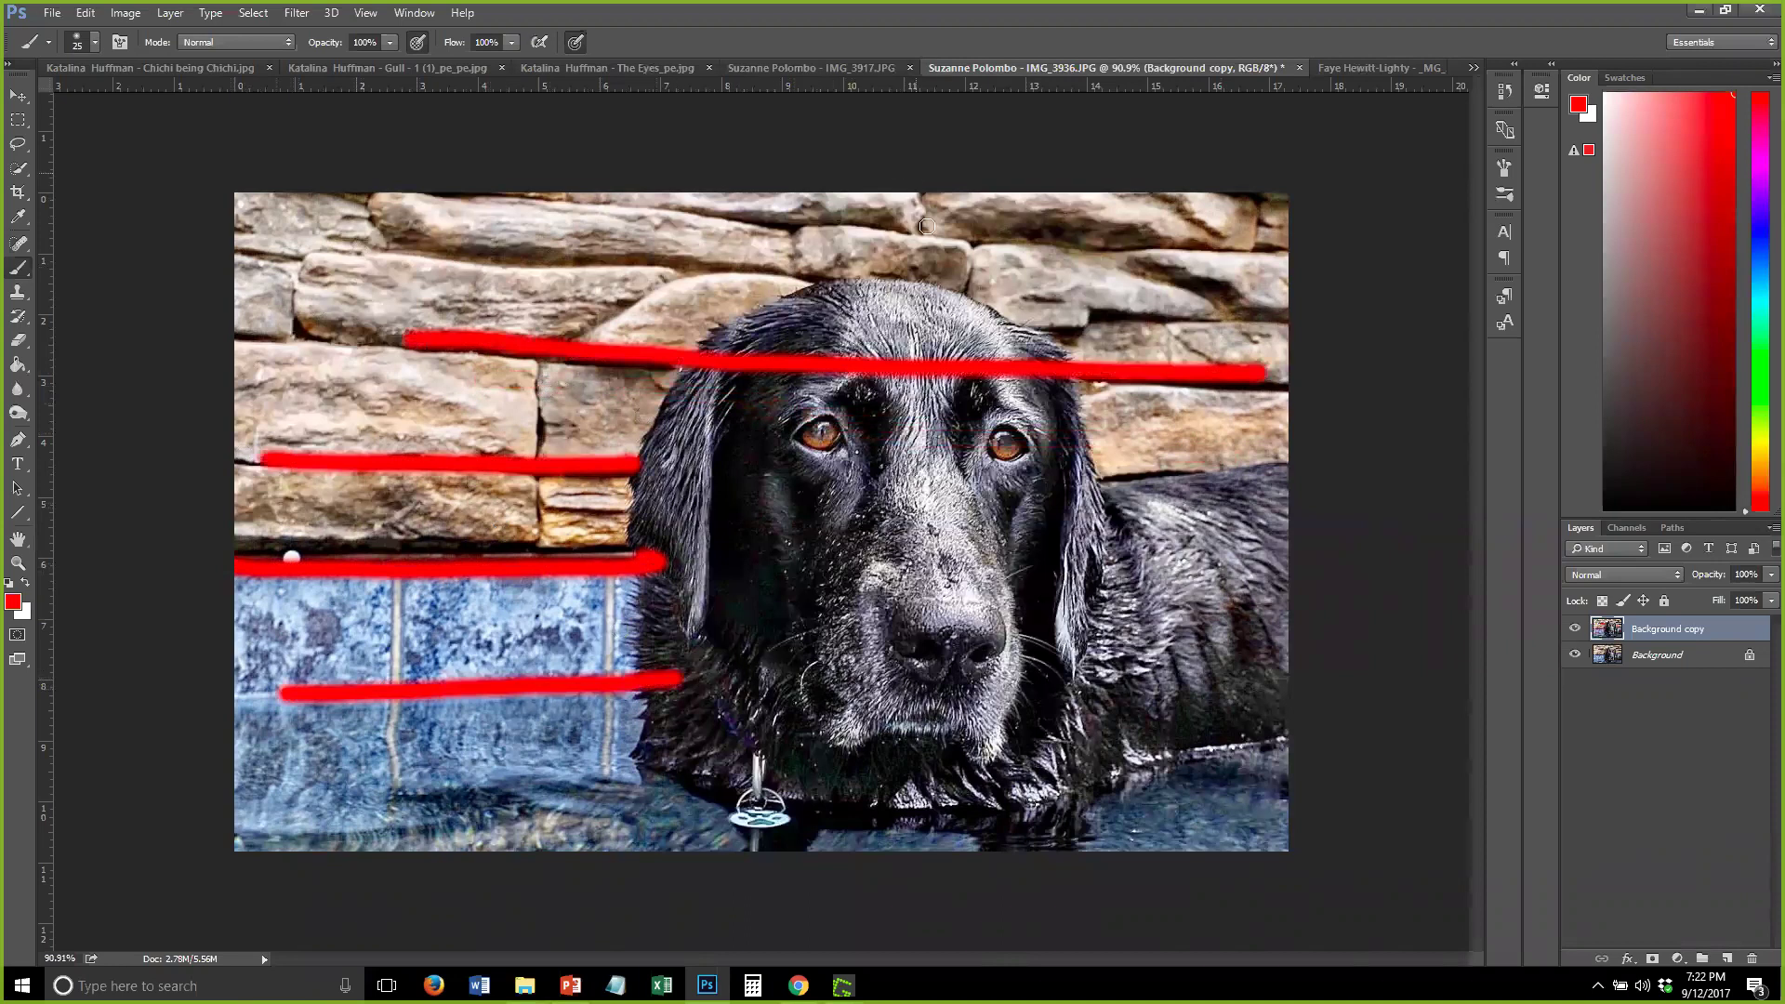
Paint a vertical red line down through the dog's muzzle, a horizontal line through its eyes and a loop around the eye area
click(923, 197)
shift+click(946, 724)
shift+click(954, 846)
drag(228, 453, 1178, 425)
mouse_move(906, 351)
mouse_down()
mouse_move(790, 377)
mouse_move(966, 549)
mouse_move(1002, 398)
mouse_up()
mouse_move(576, 302)
mouse_down()
mouse_move(445, 367)
mouse_move(325, 818)
mouse_move(362, 830)
mouse_up()
Undo all the red strokes and the duplication of the Background layer
key(ctrl+alt+z)
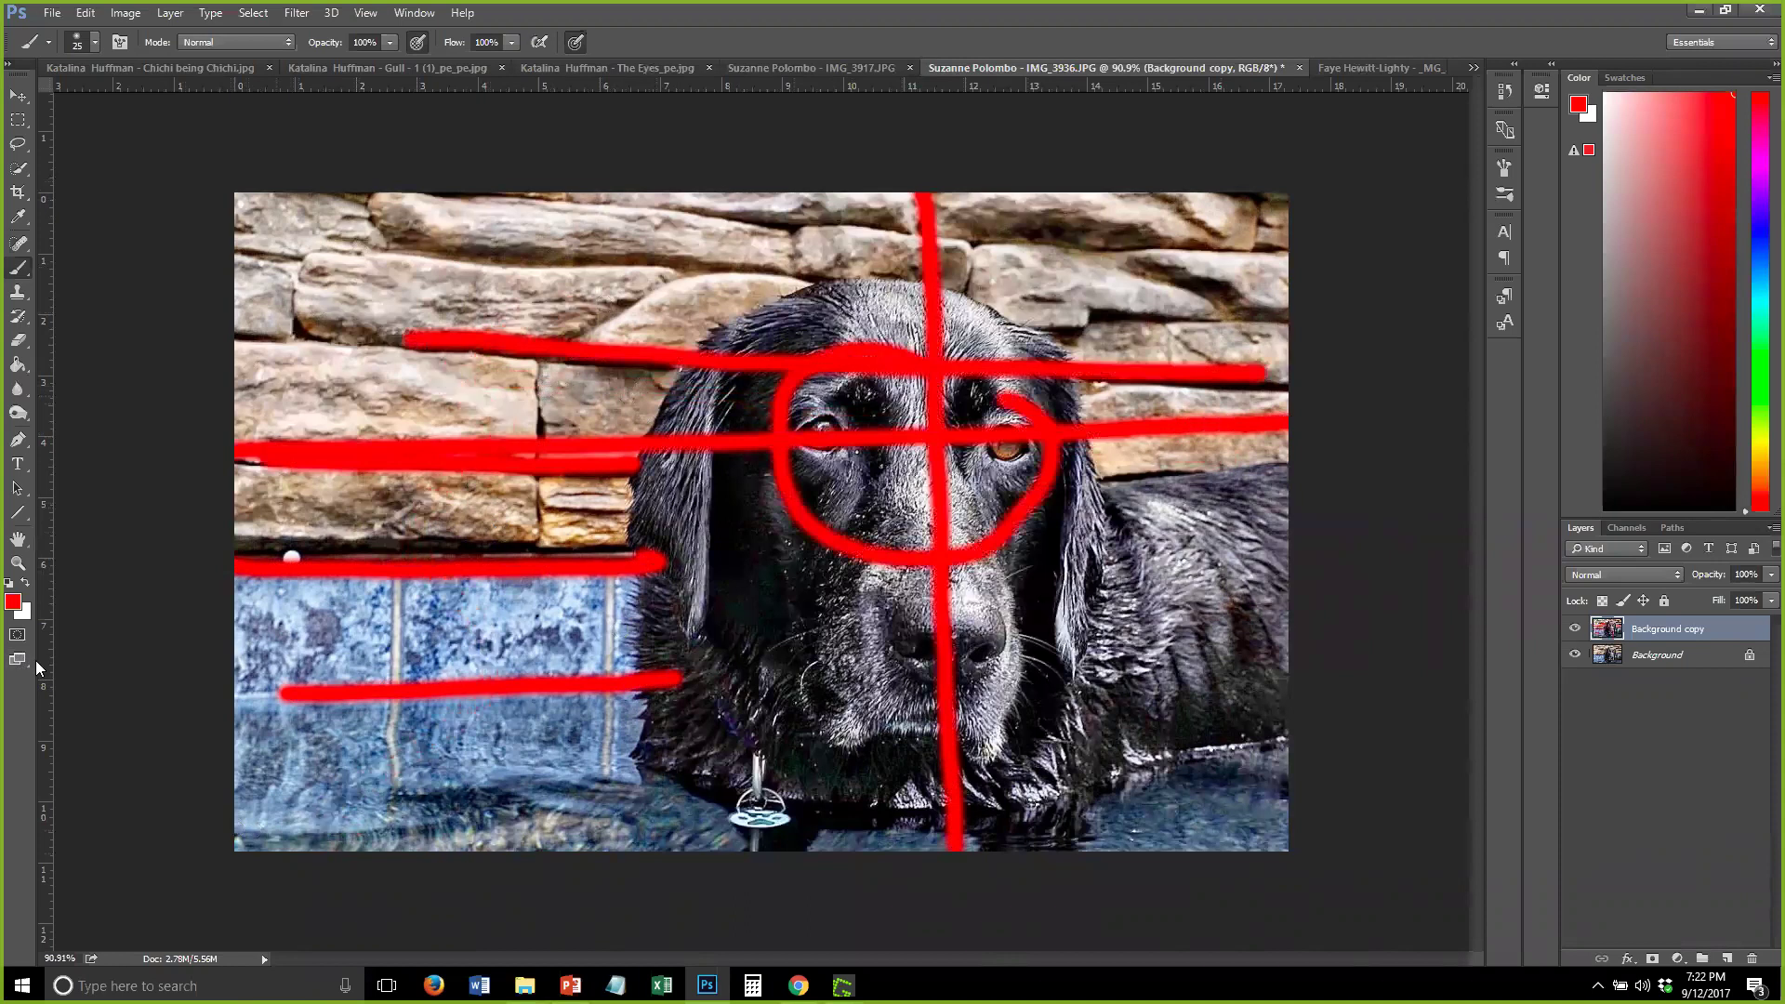
key(ctrl+alt+z)
key(ctrl+alt+z)
key(ctrl+alt+z)
key(ctrl+alt+z)
key(ctrl+alt+z)
key(ctrl+alt+z)
key(ctrl+alt+z)
key(ctrl+alt+z)
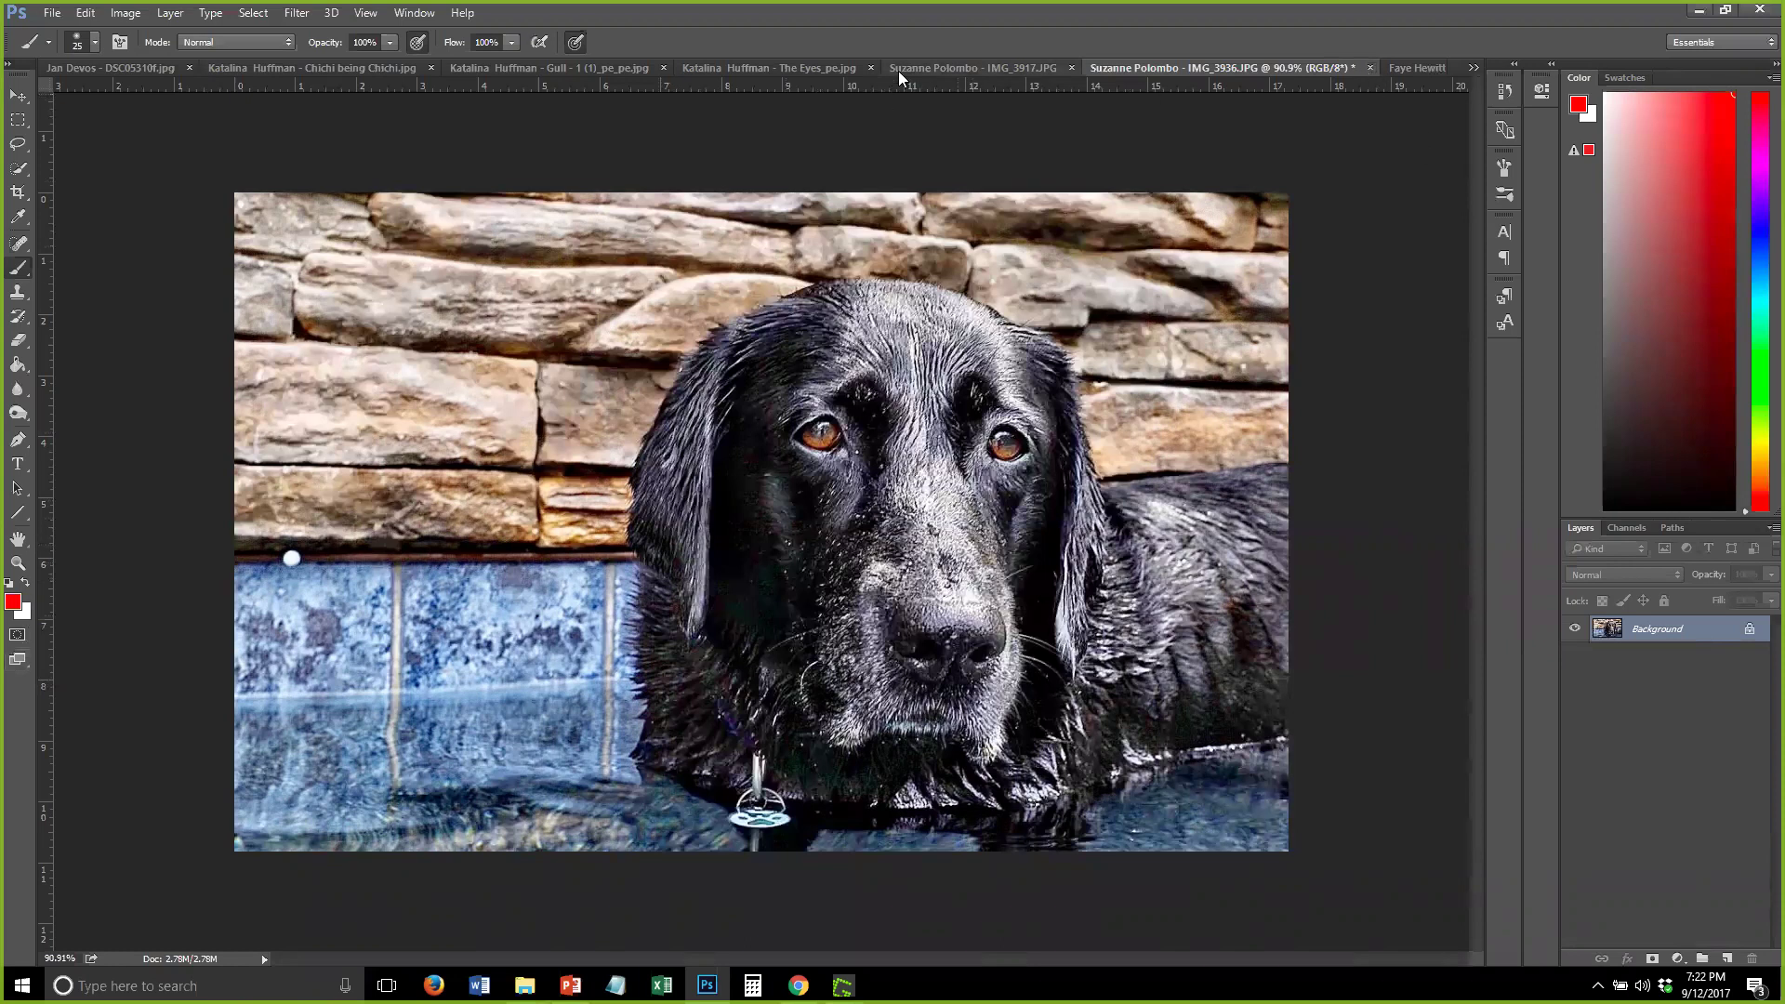
Switch to the IMG_3917.JPG dog photo and examine the dog's eyes and muzzle up close
click(948, 68)
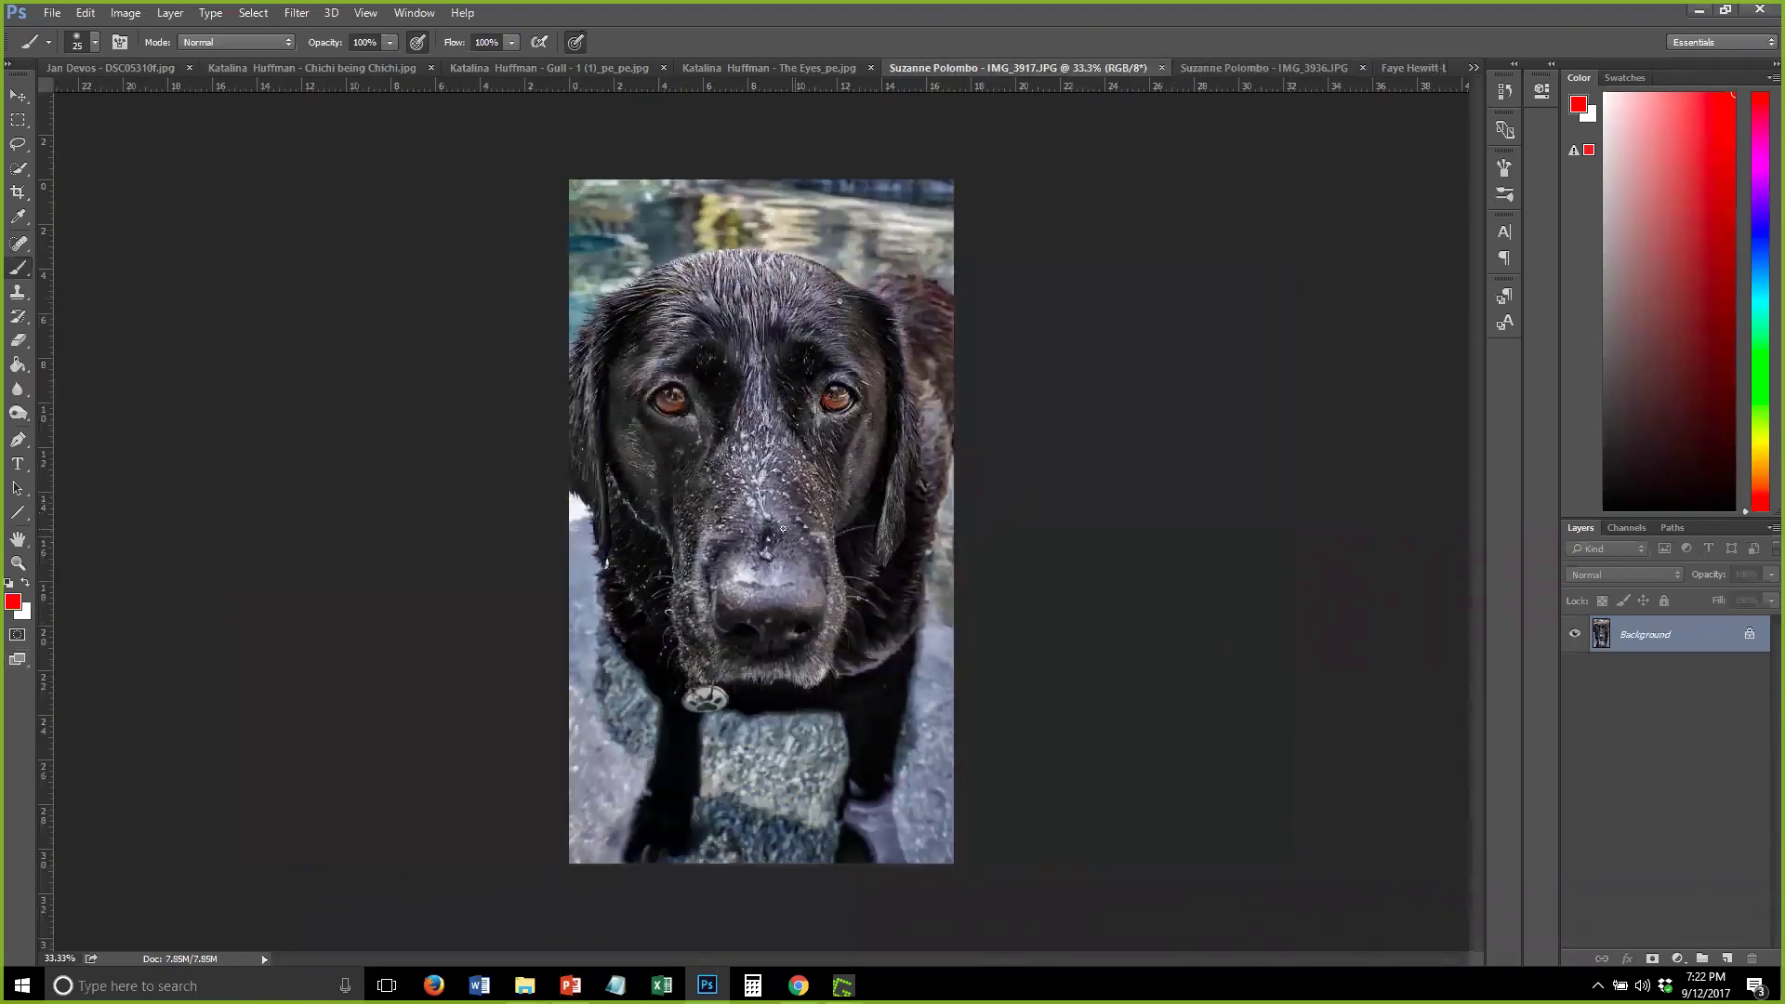
scroll(756, 503, up, 5)
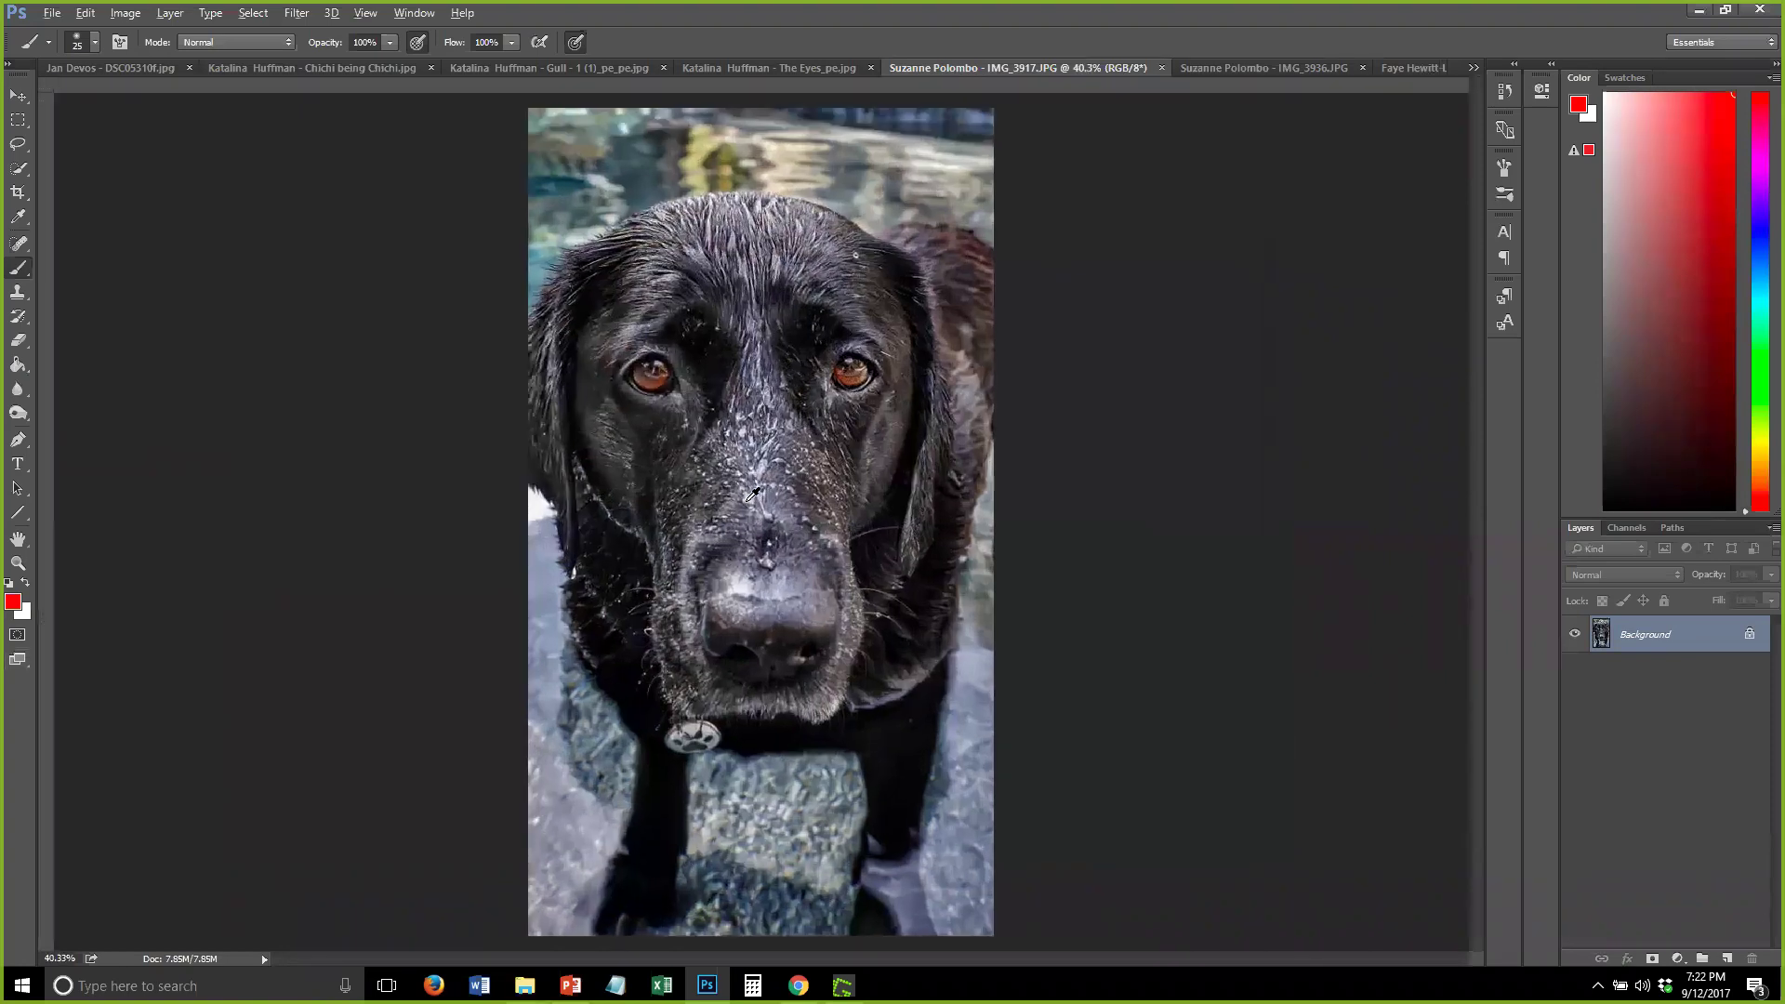
key(ctrl+r)
scroll(756, 398, up, 1)
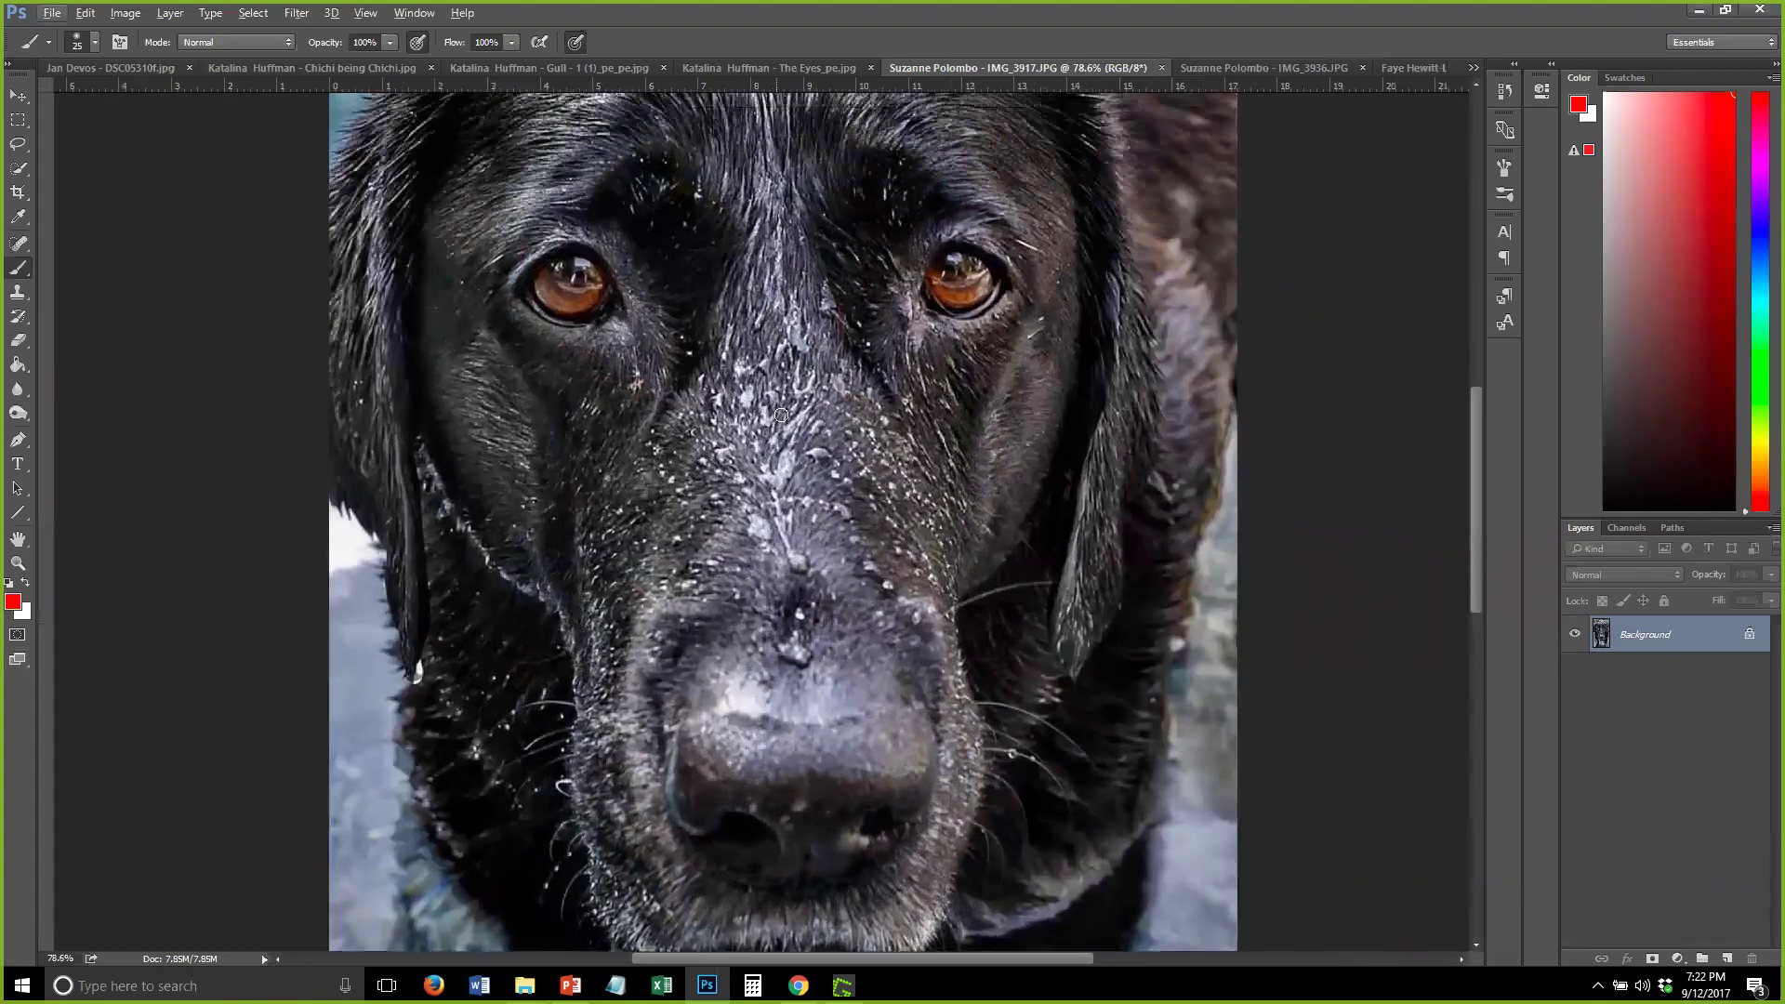
click(18, 488)
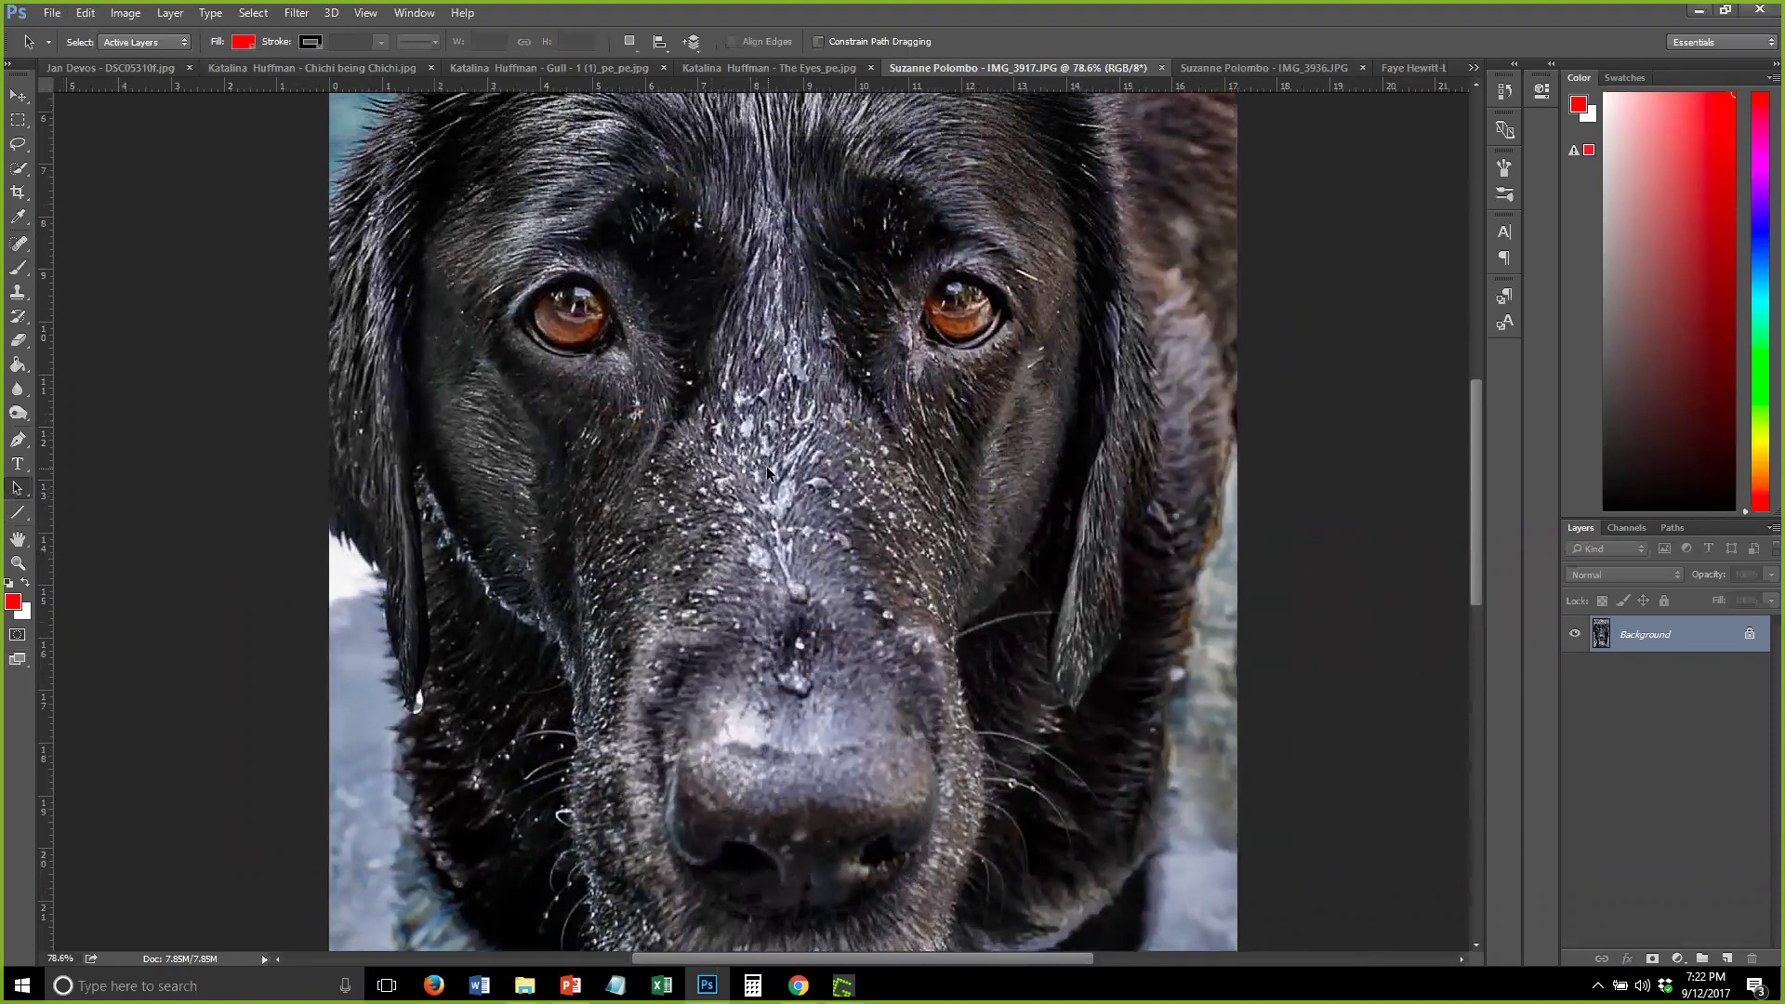
scroll(766, 466, up, 2)
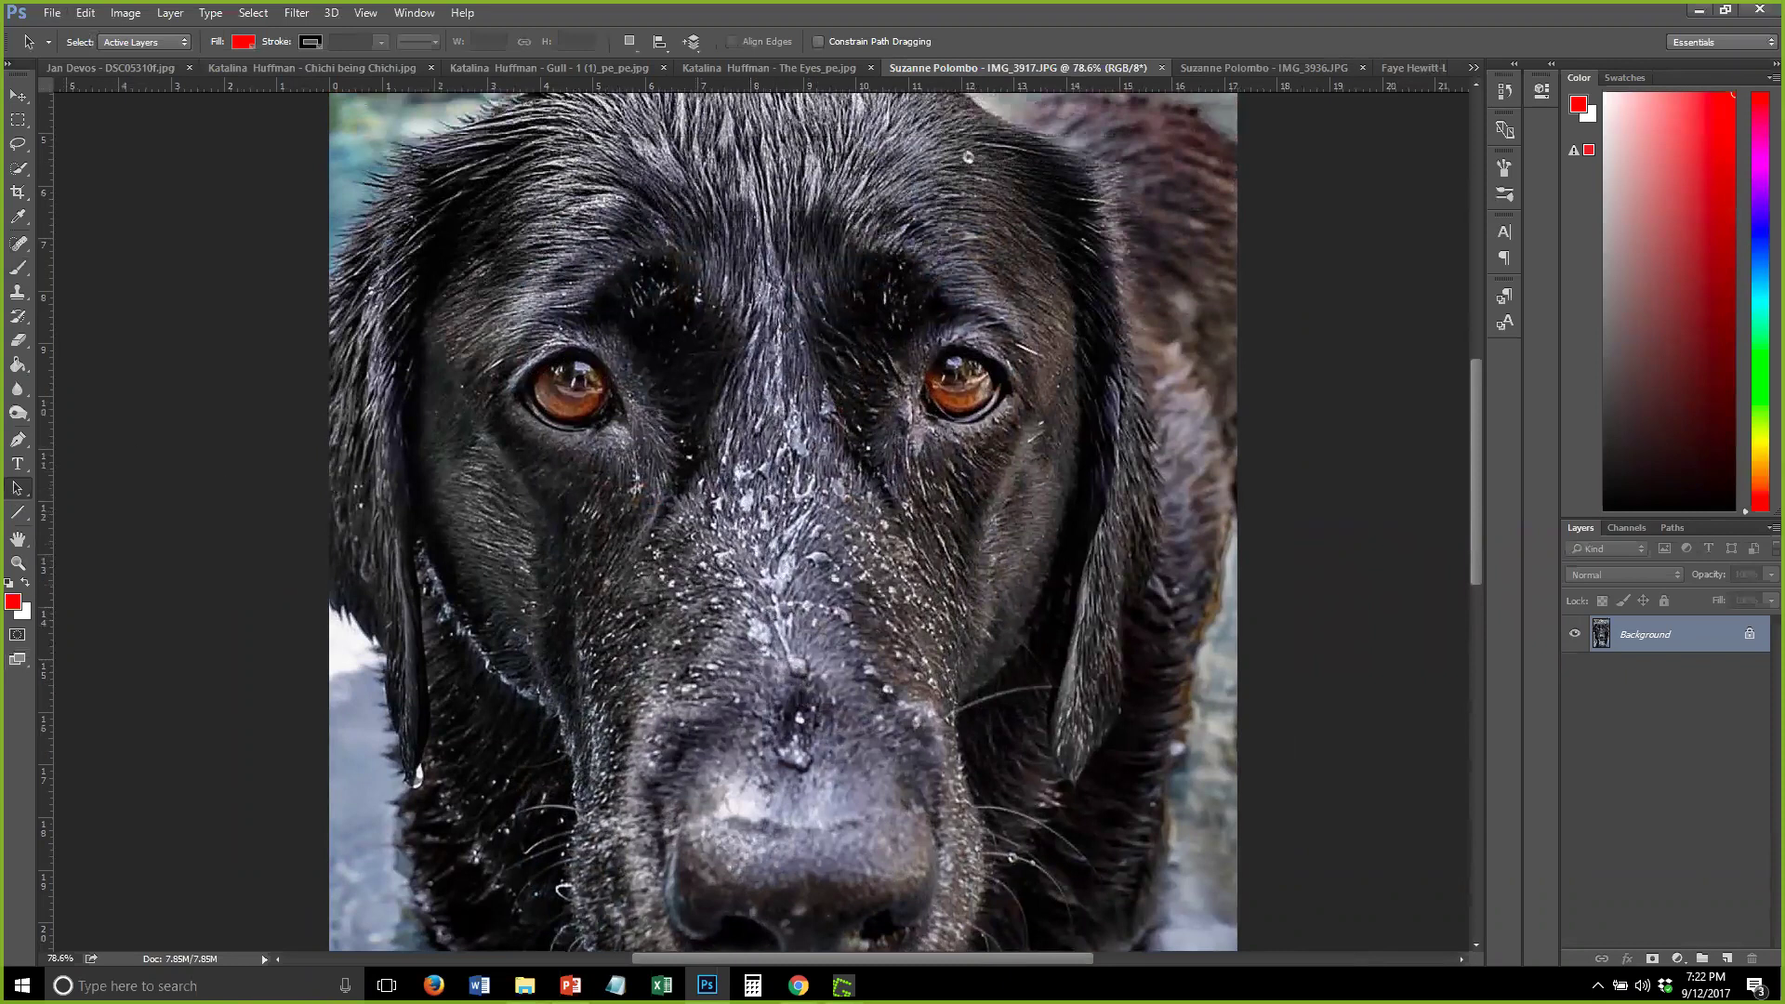
Sample the highlights on the dog's muzzle and nose in the foreground Color Picker to check their colour values, and discard the picks
click(13, 602)
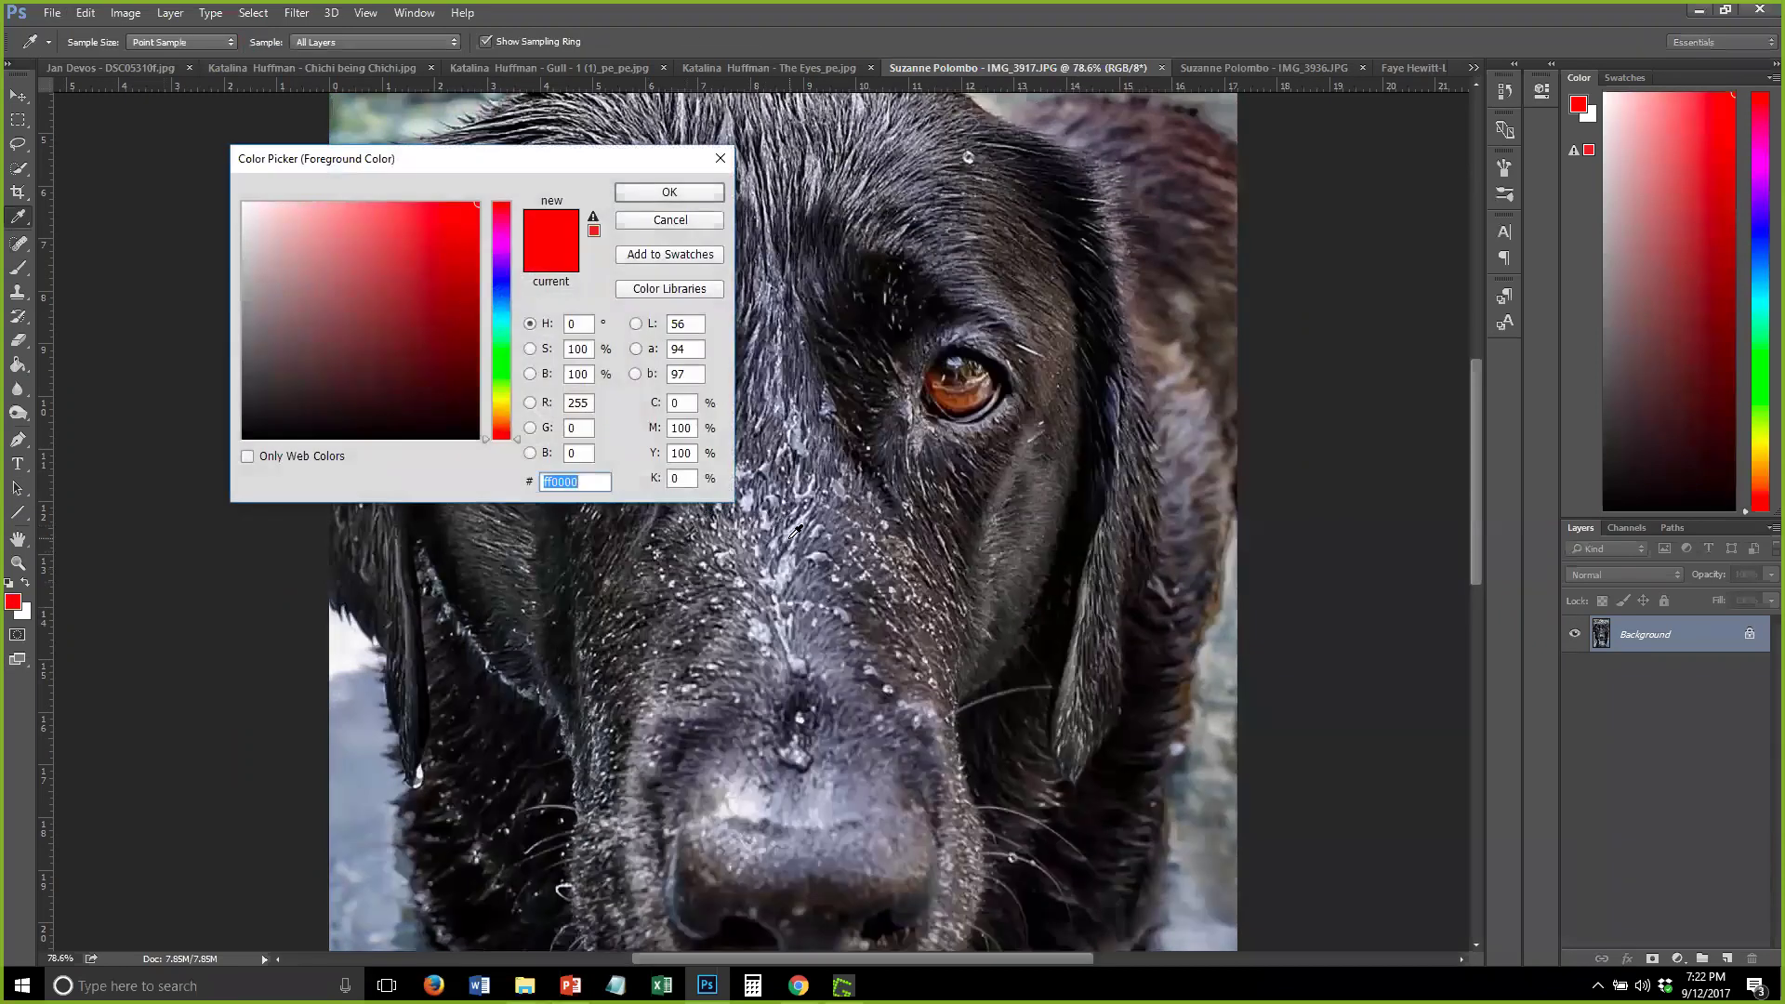
click(797, 526)
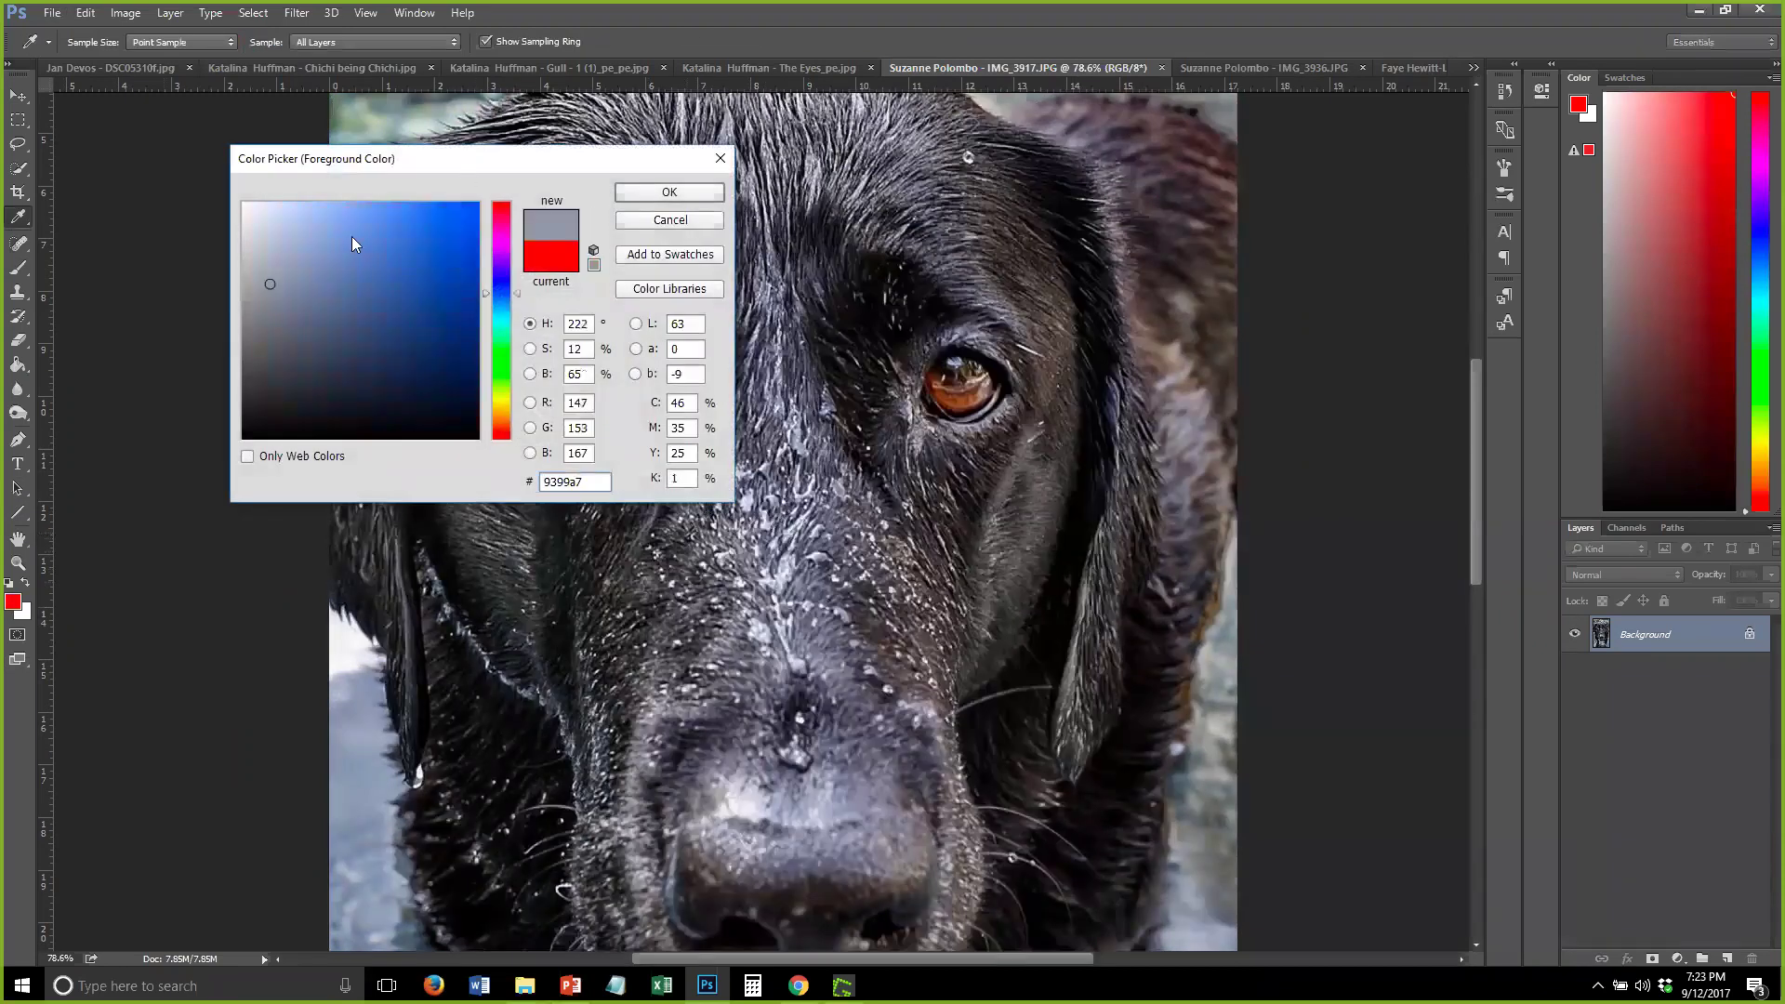
drag(465, 166, 302, 165)
click(781, 577)
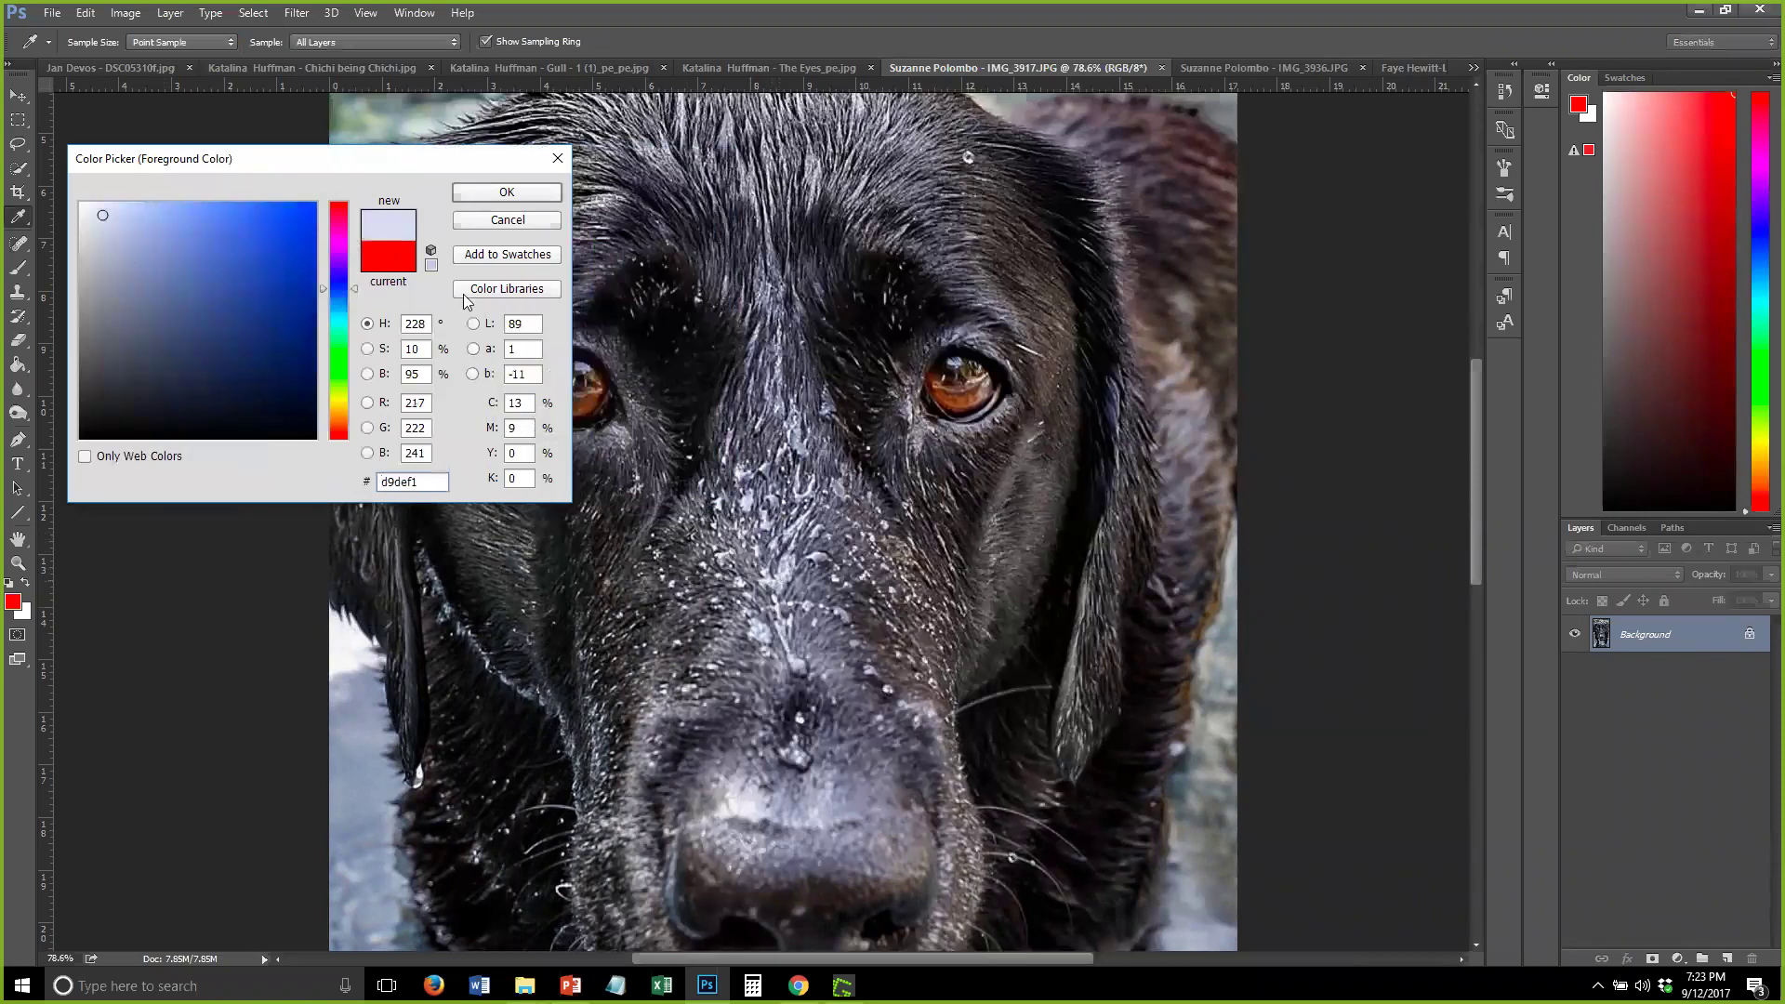
click(750, 797)
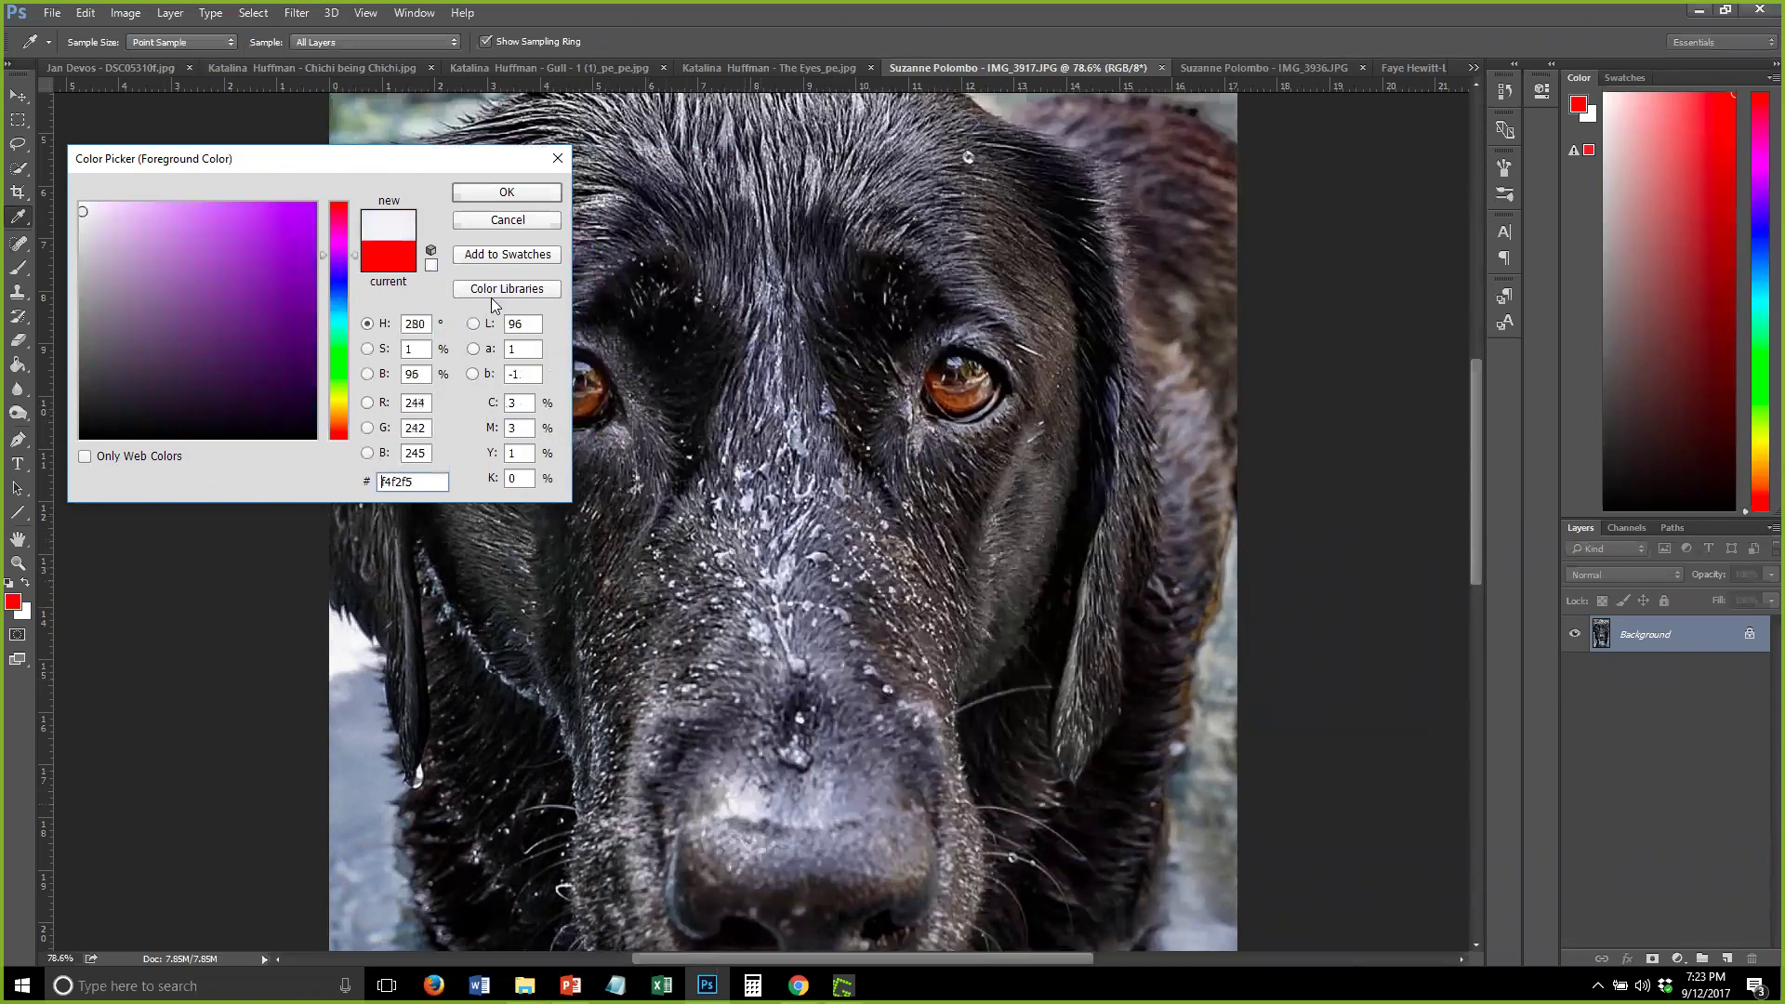
click(556, 161)
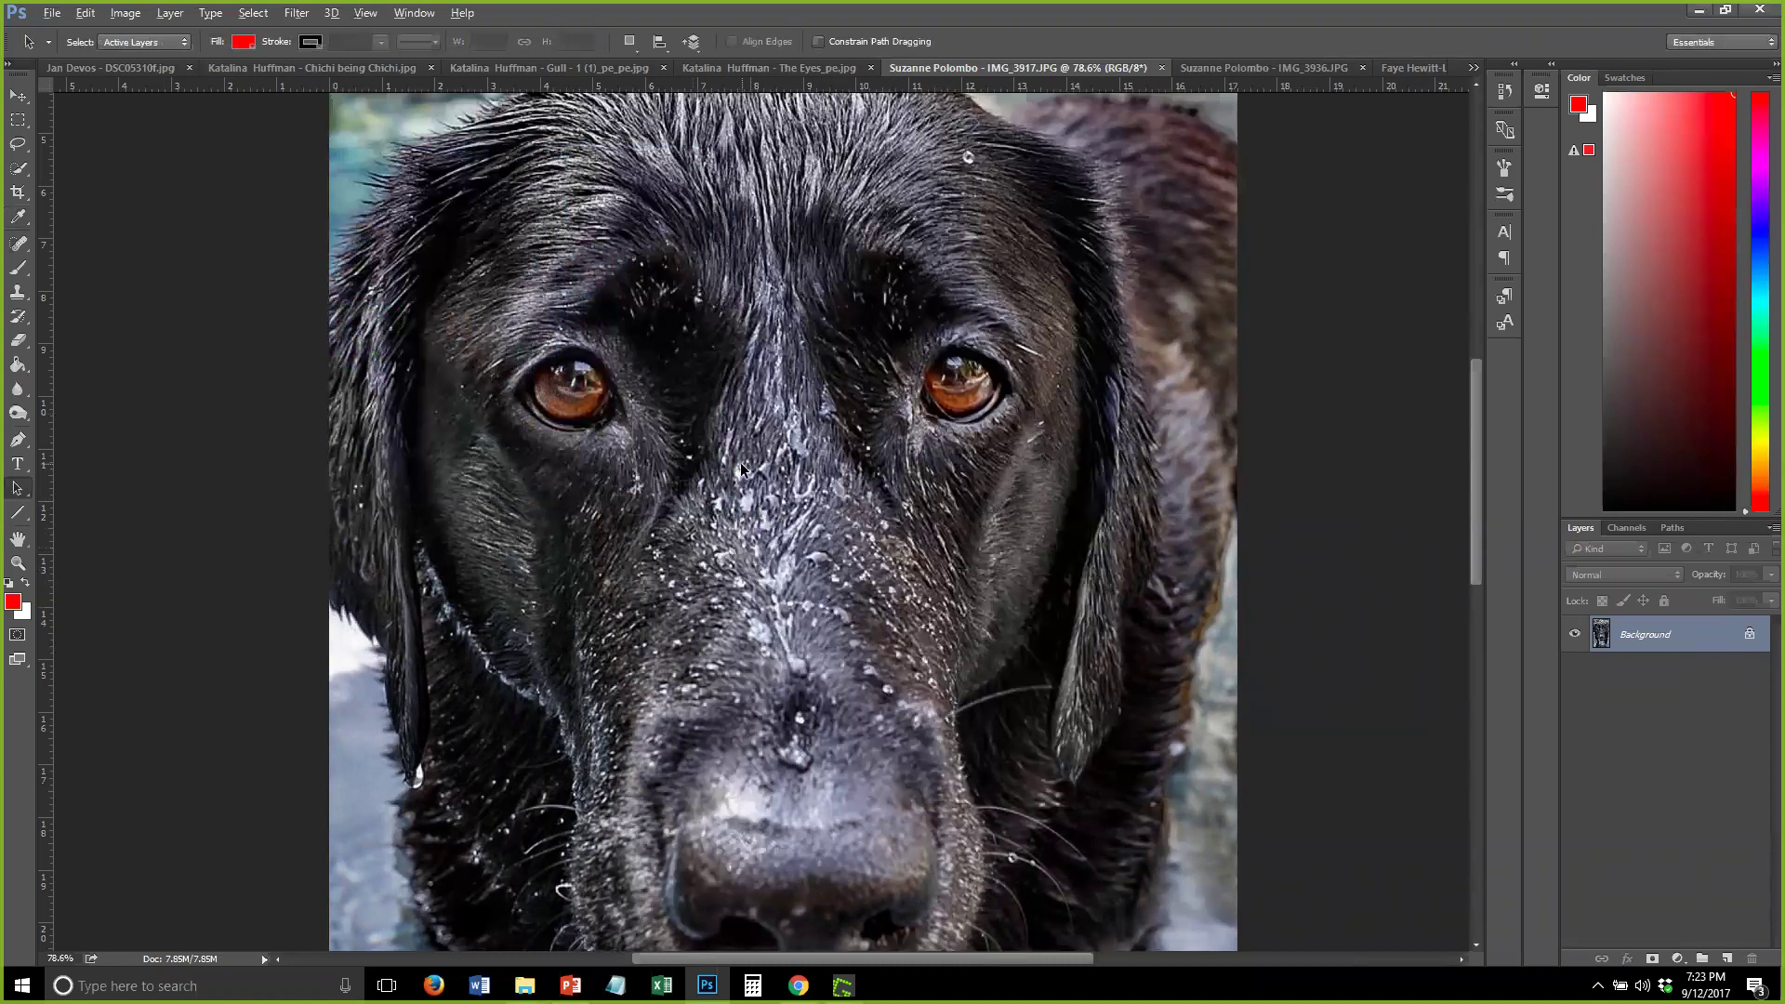
scroll(741, 467, down, 5)
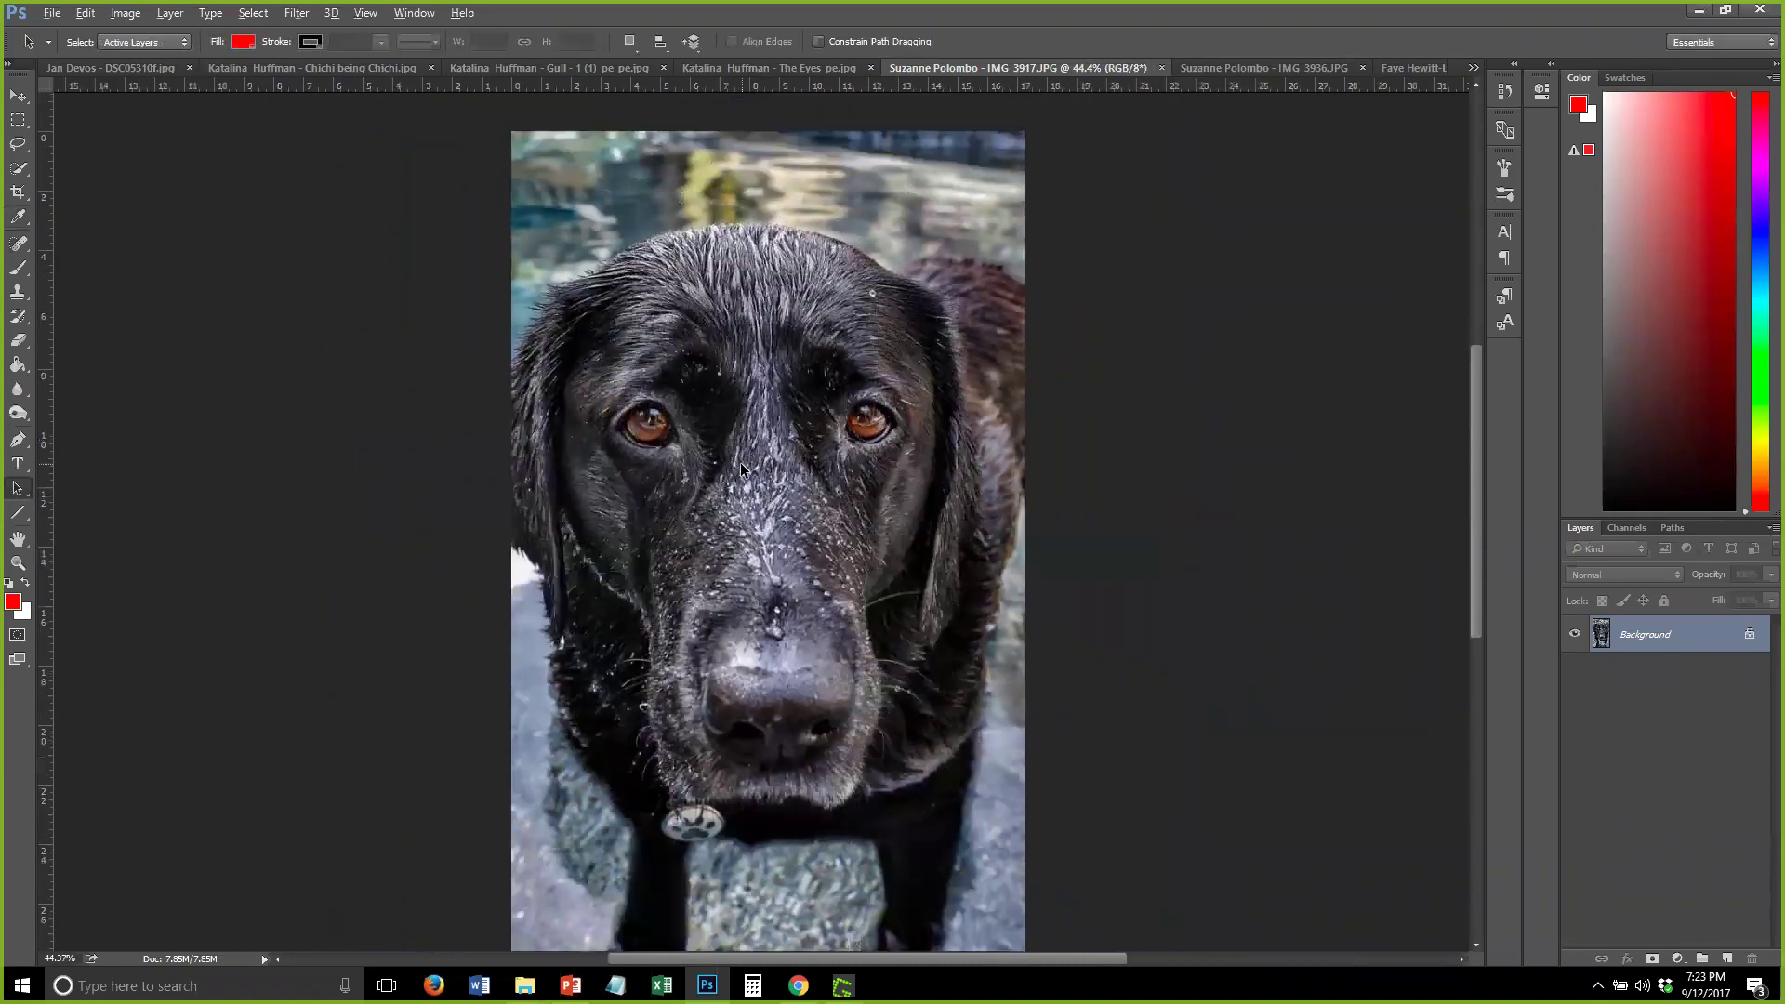
scroll(738, 499, down, 1)
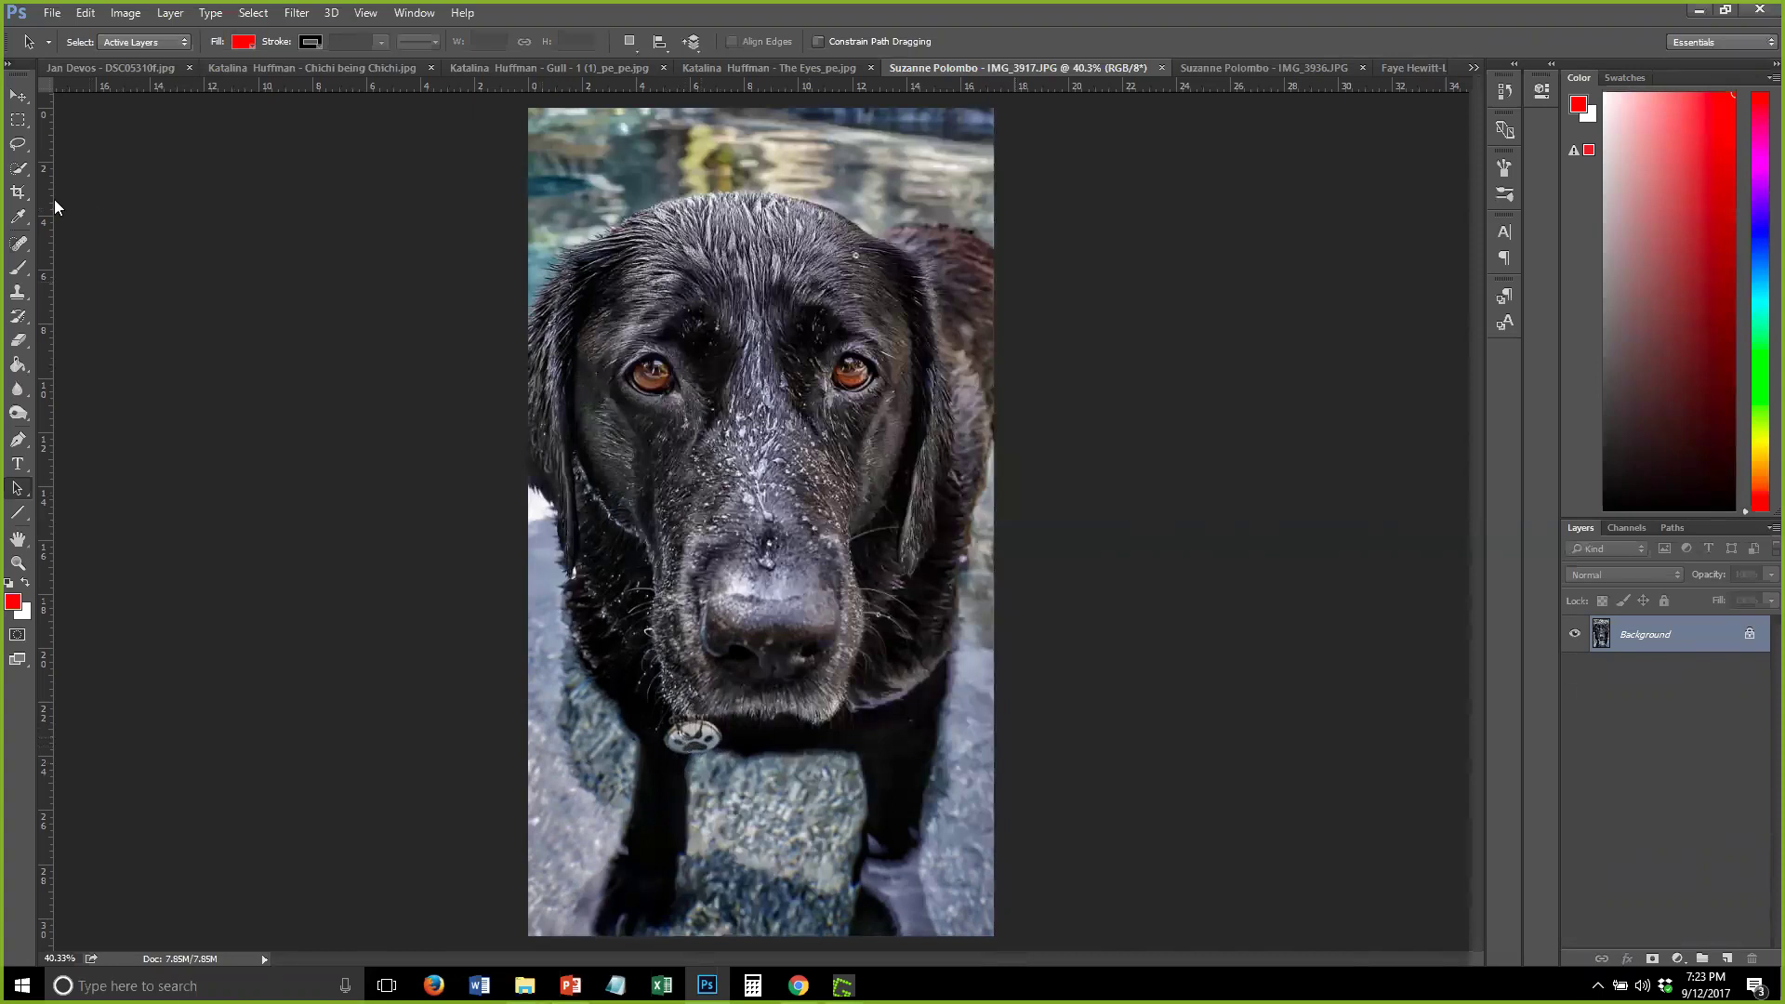
Try a toning stroke with a smaller brush across the water background above the dog's head, and adjust the tool's strength
click(19, 246)
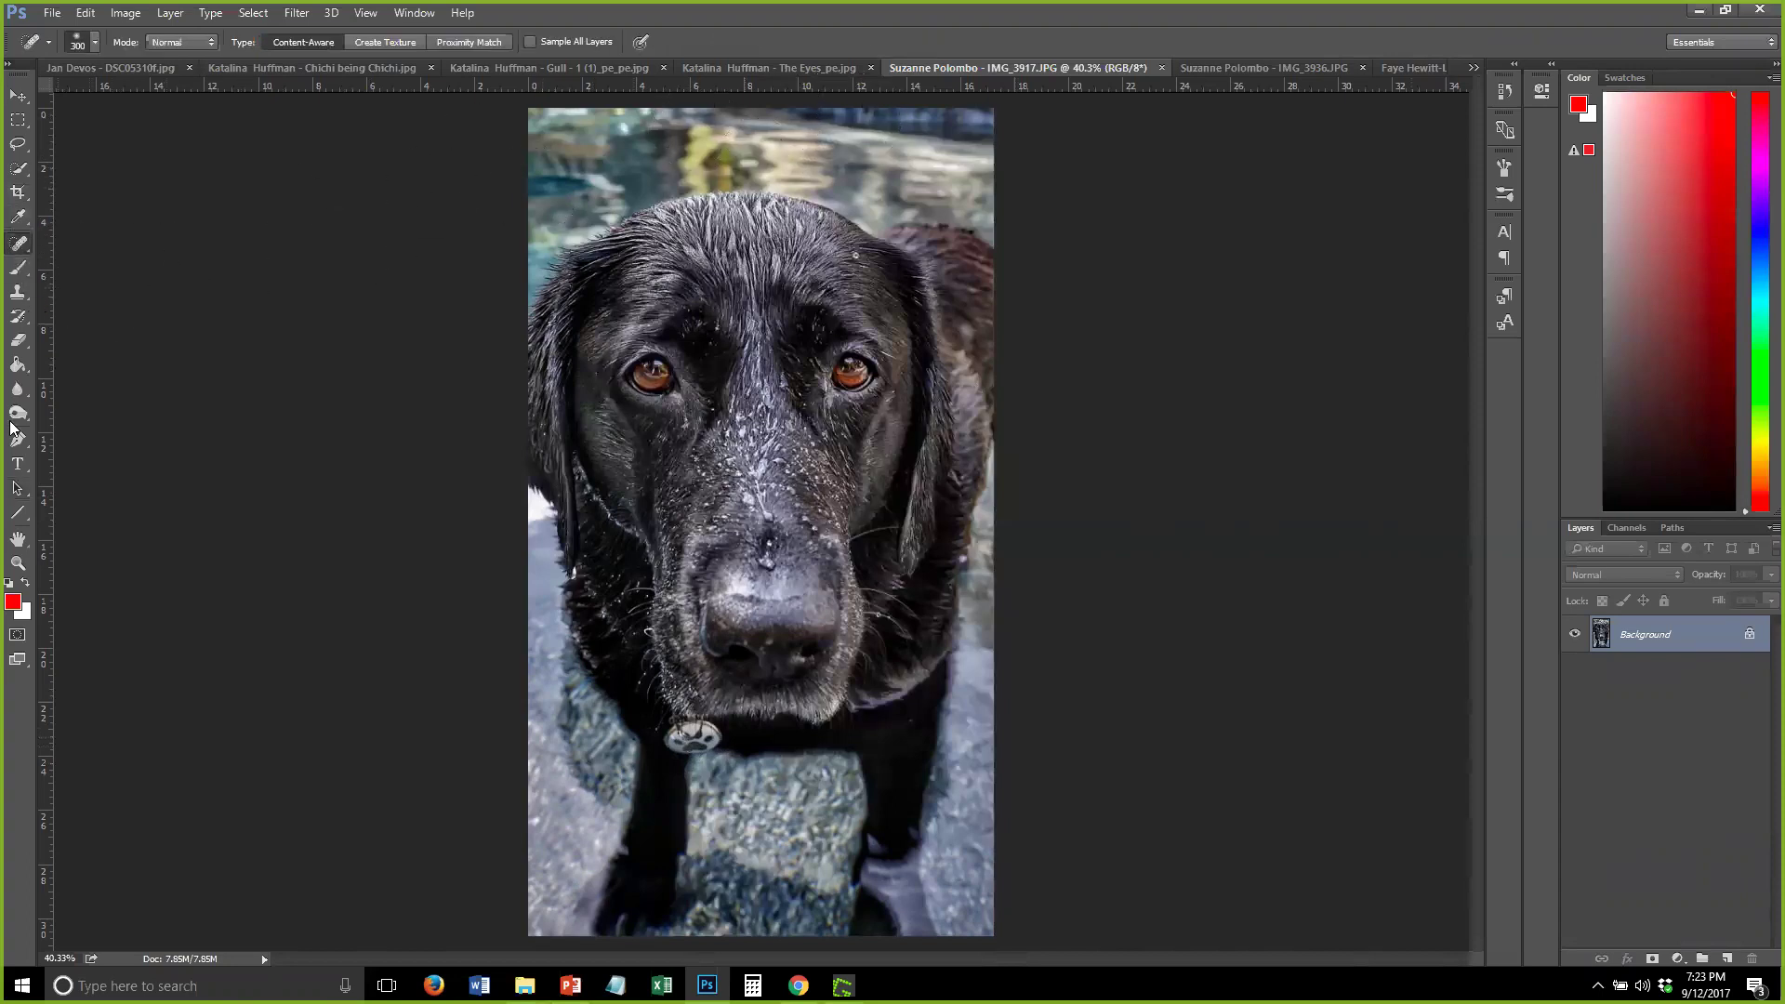
click(17, 487)
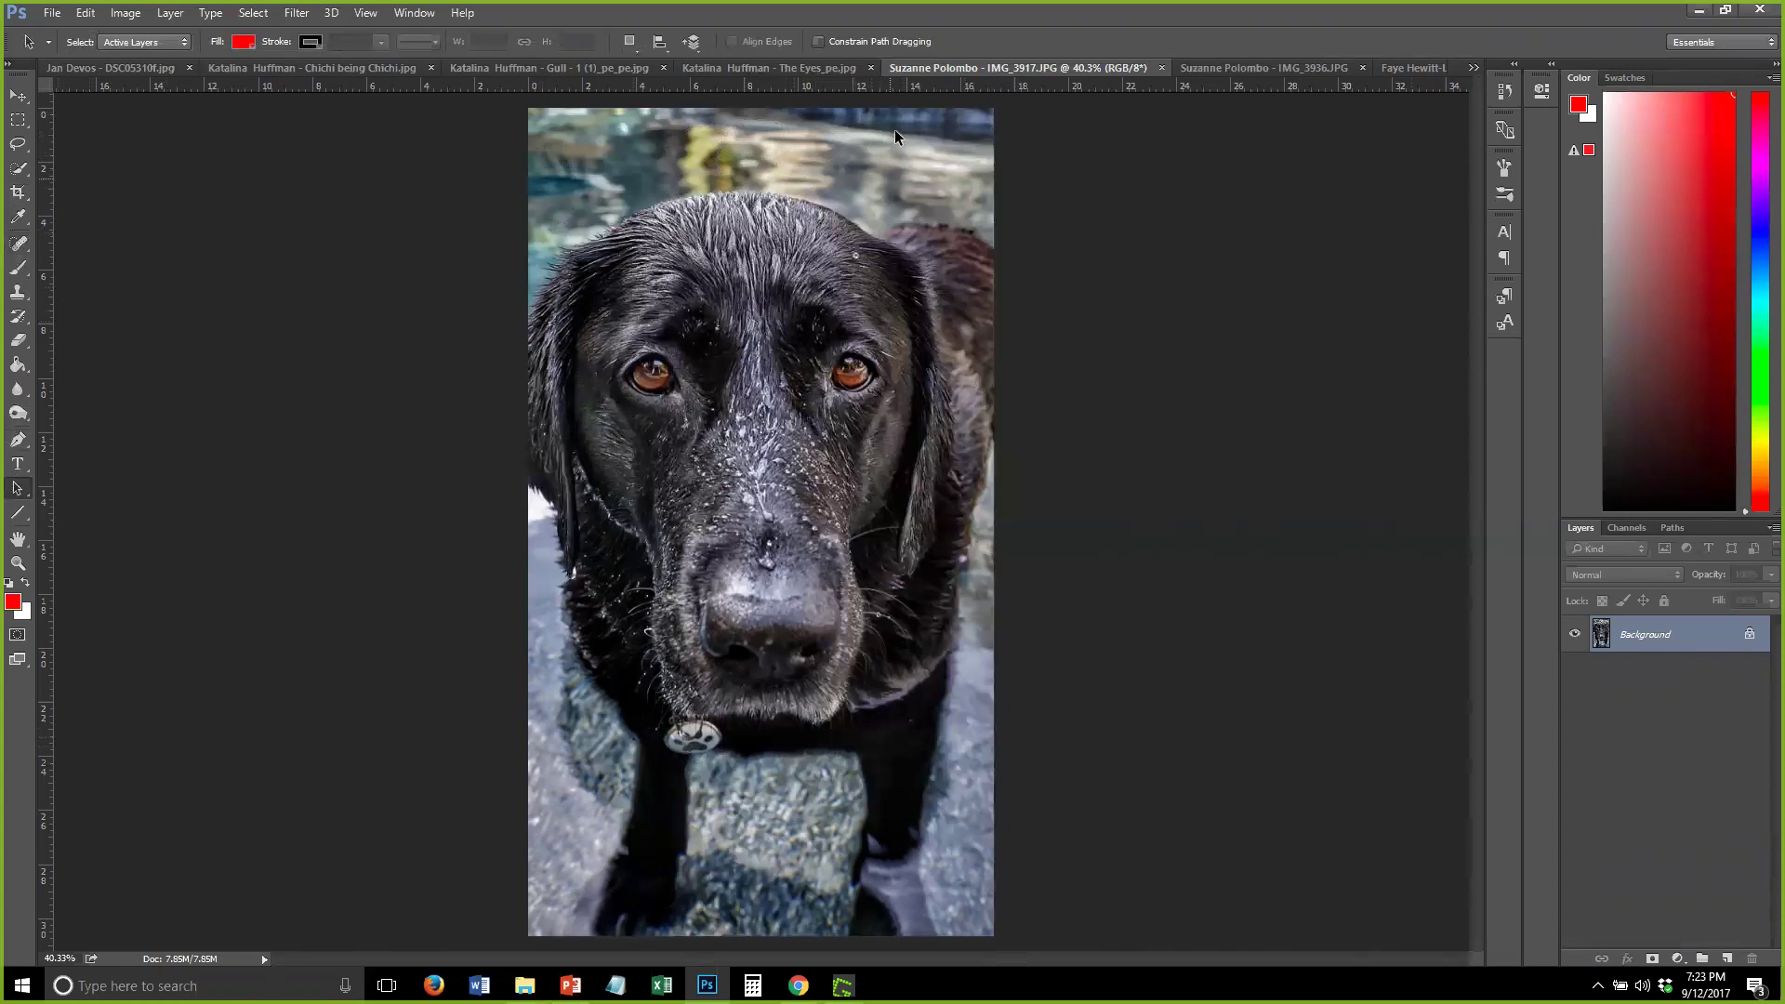
click(18, 412)
key(bracketleft)
key(bracketleft)
key(bracketleft)
key(bracketleft)
key(bracketleft)
key(bracketleft)
mouse_move(781, 138)
mouse_down()
mouse_move(775, 115)
mouse_move(859, 116)
mouse_up()
click(363, 43)
drag(369, 65, 511, 70)
Try to cover the dark strip at the top of the water with a 45 px Clone Stamp, and undo the stroke
click(17, 292)
key(bracketright)
key(bracketright)
key(bracketright)
key(bracketright)
key(bracketright)
key(bracketright)
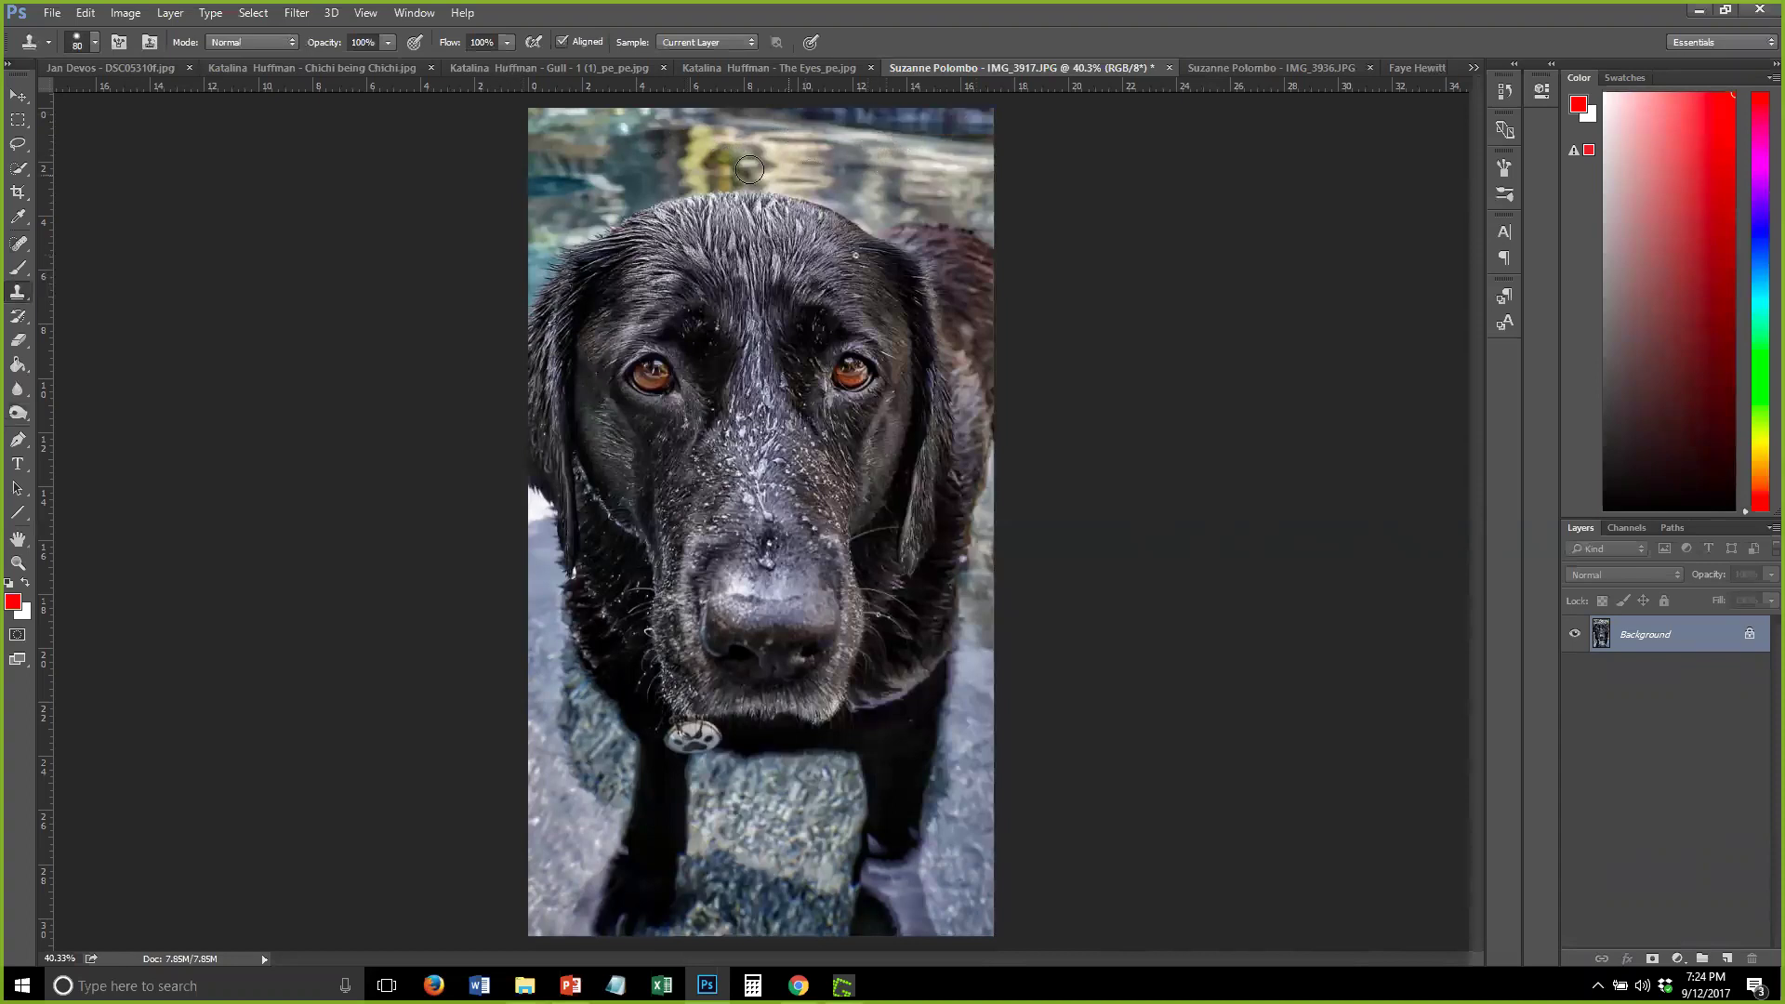
key(bracketleft)
key(bracketleft)
key(bracketleft)
key(bracketleft)
click(29, 304)
click(89, 291)
drag(789, 119, 964, 131)
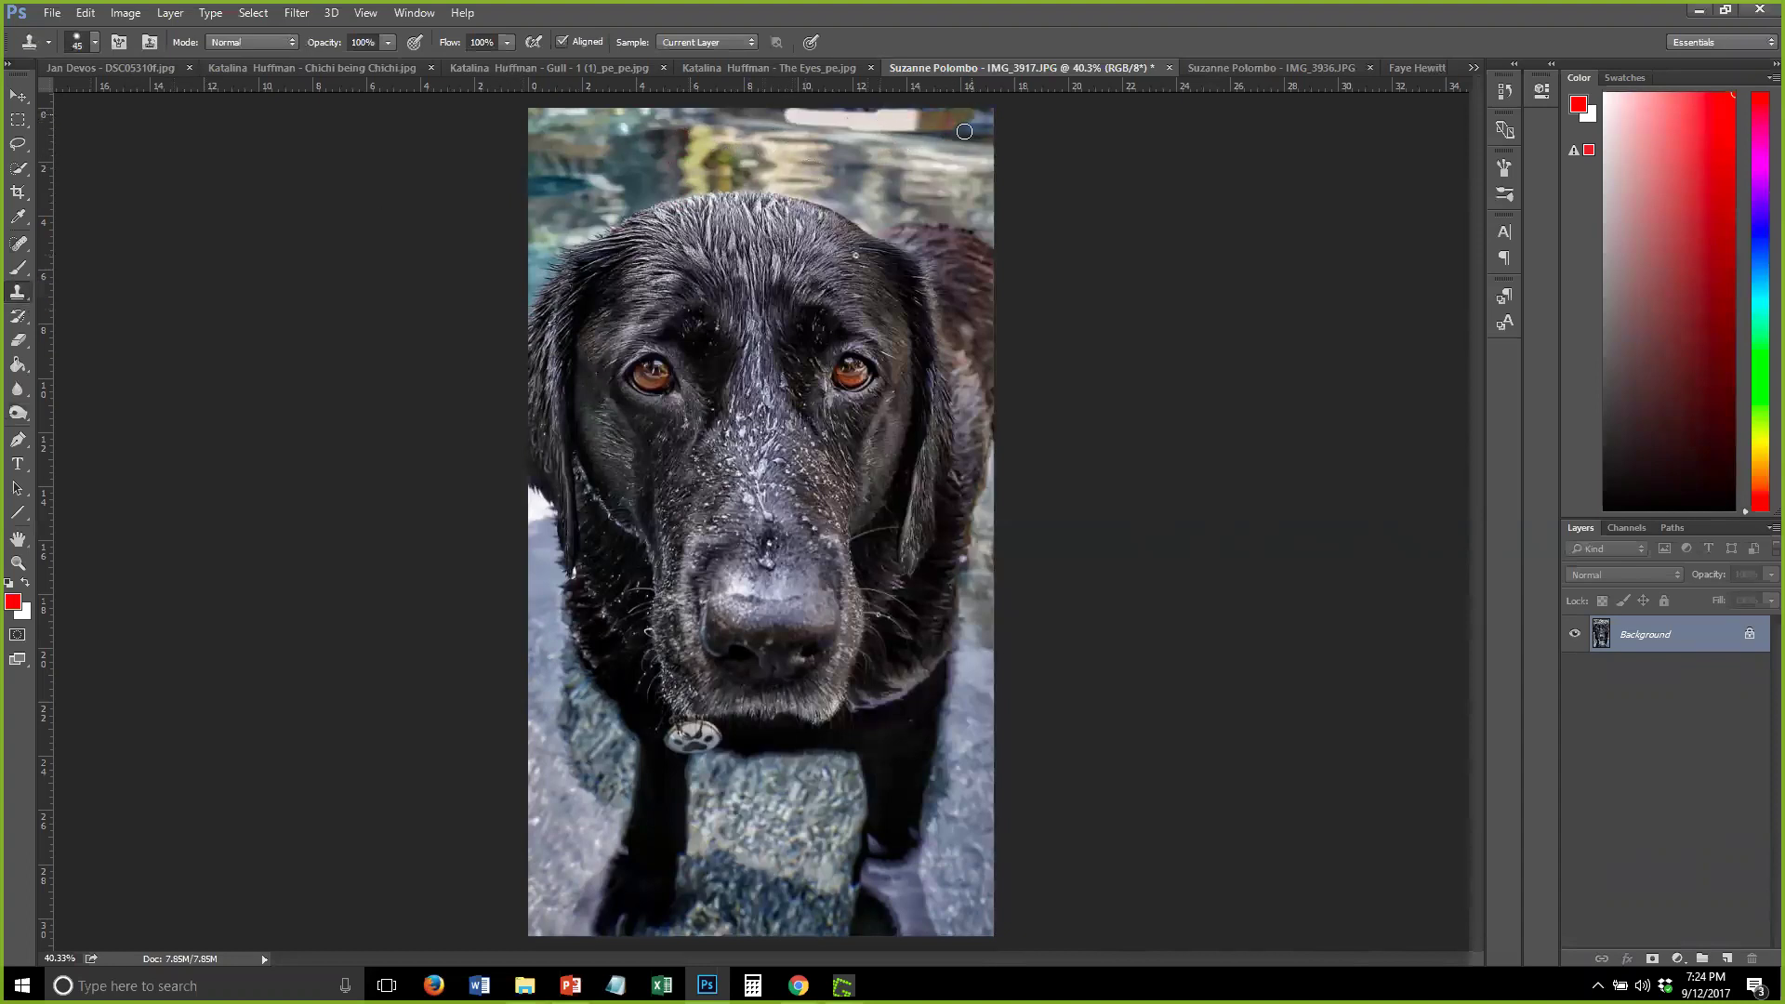
key(ctrl+z)
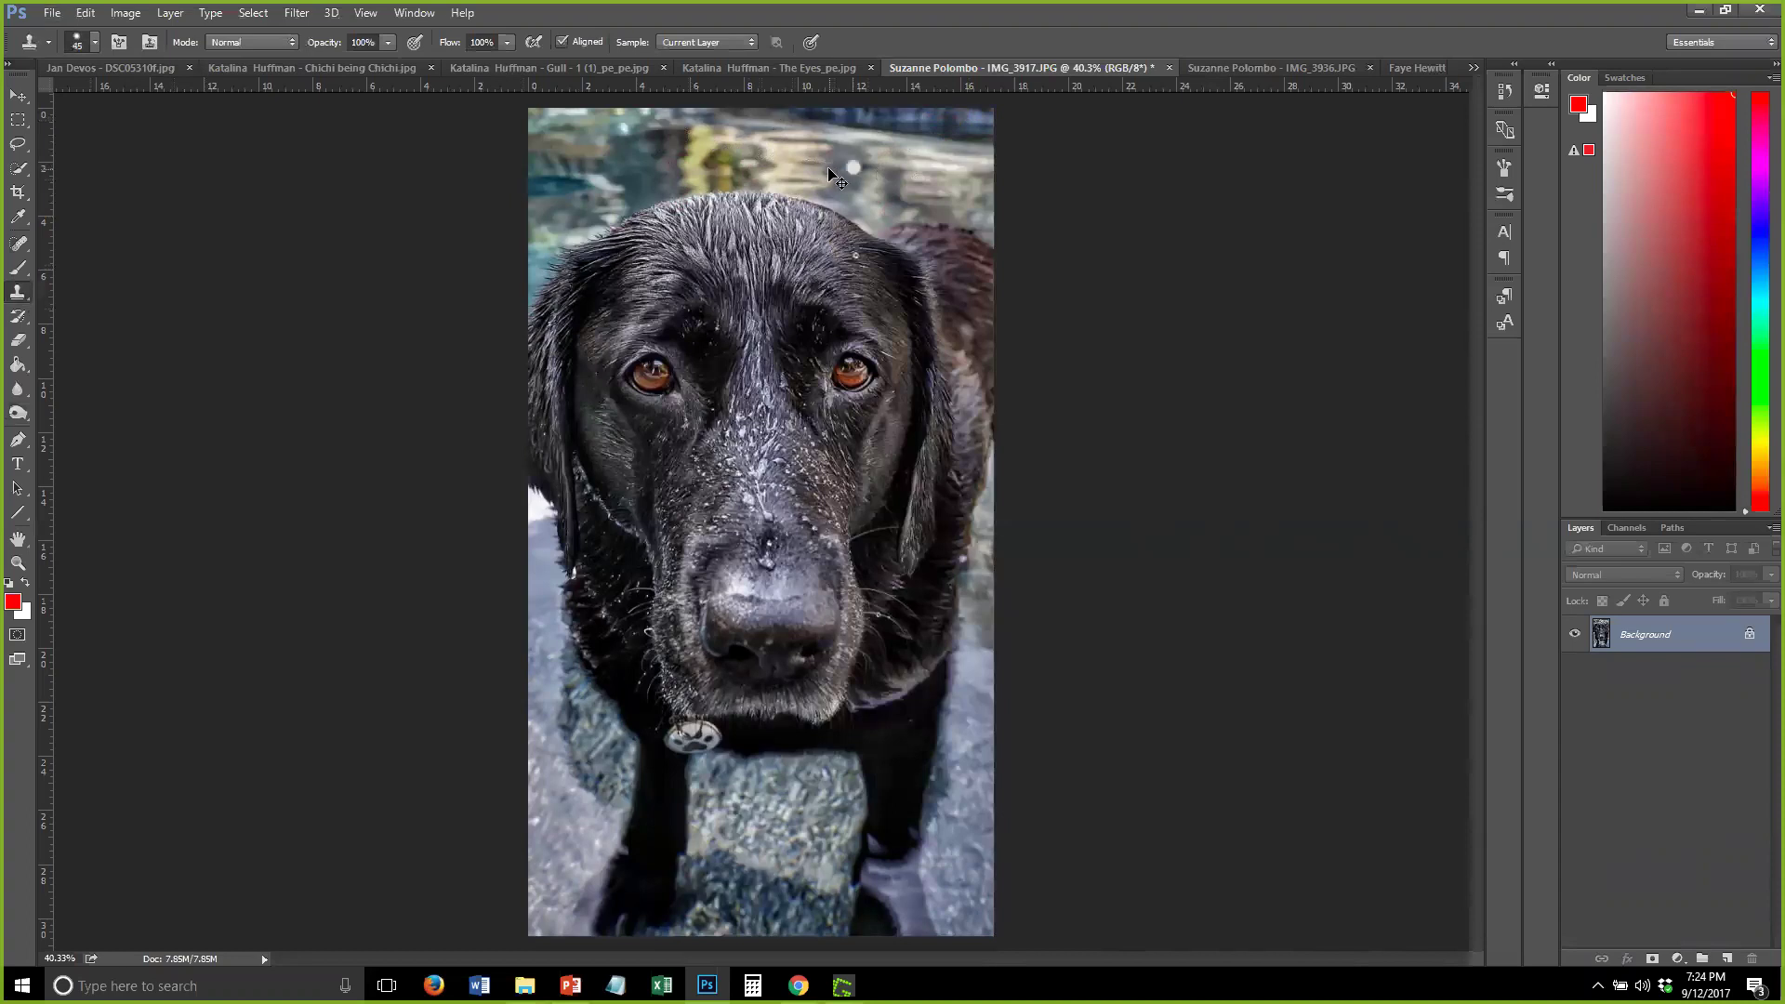
Duplicate the Background layer and heal the dark strip and reflections in the water above the dog with a 100 px Spot Healing Brush
drag(1688, 637, 1726, 958)
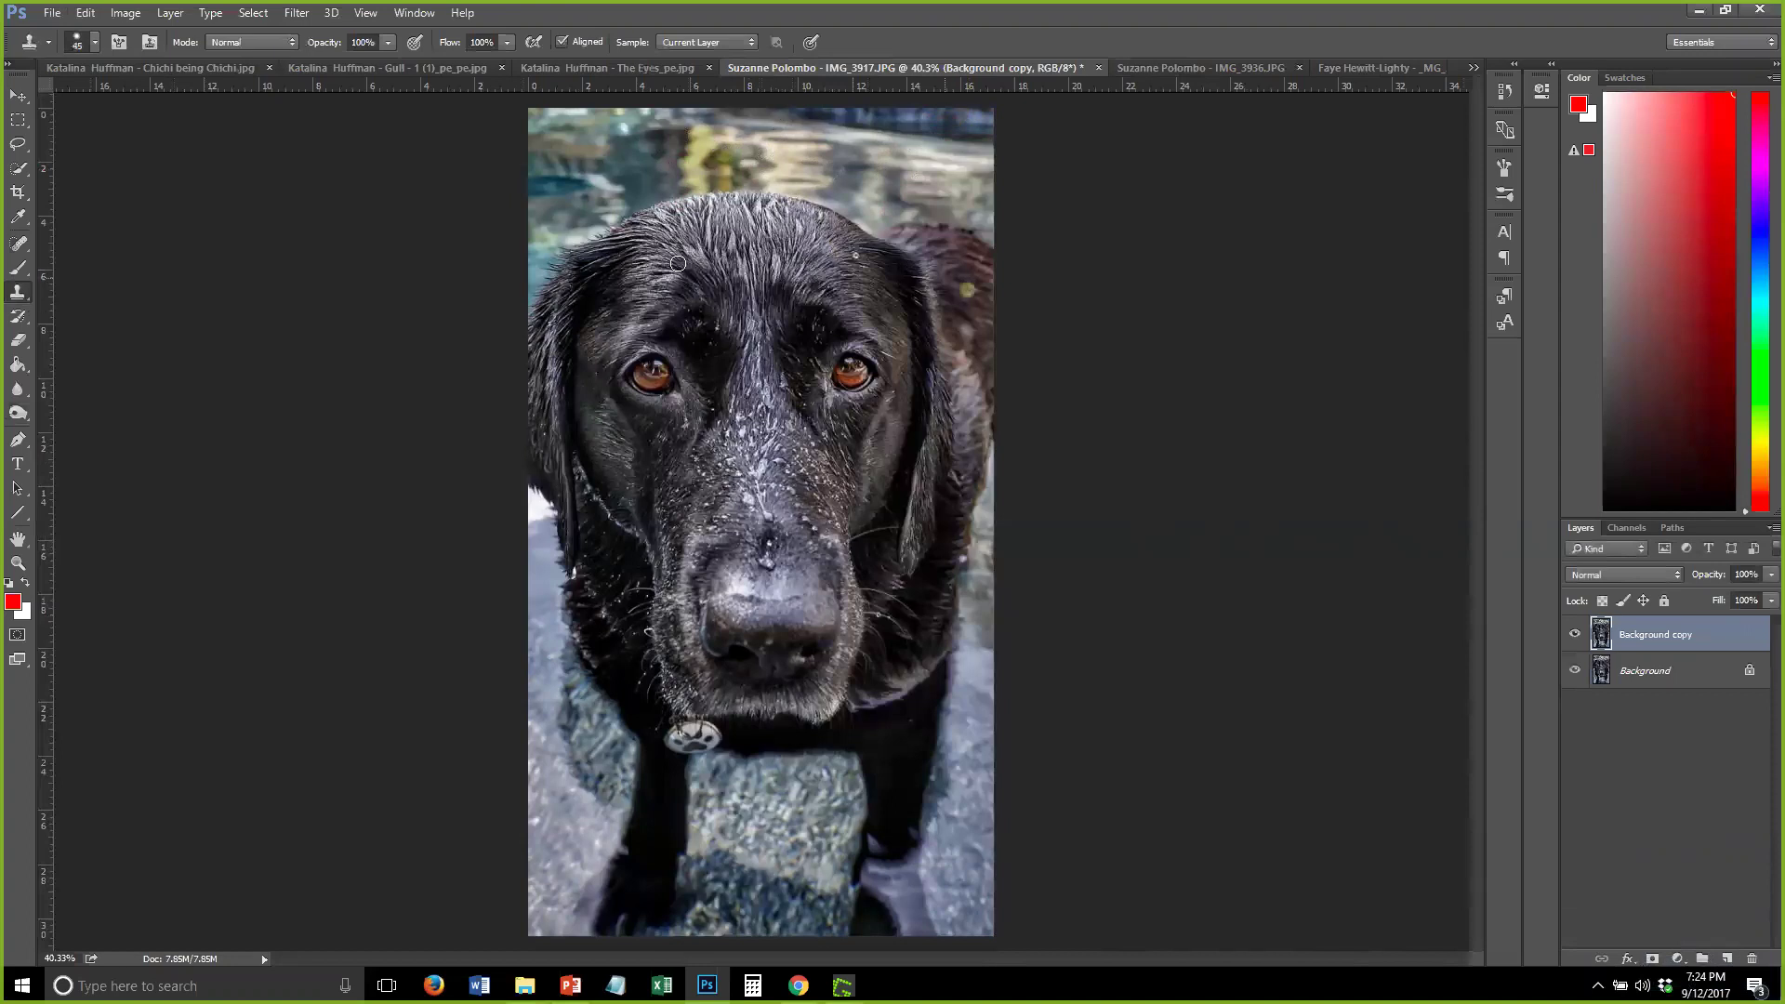
click(21, 244)
key(bracketleft)
key(bracketleft)
drag(748, 114, 980, 123)
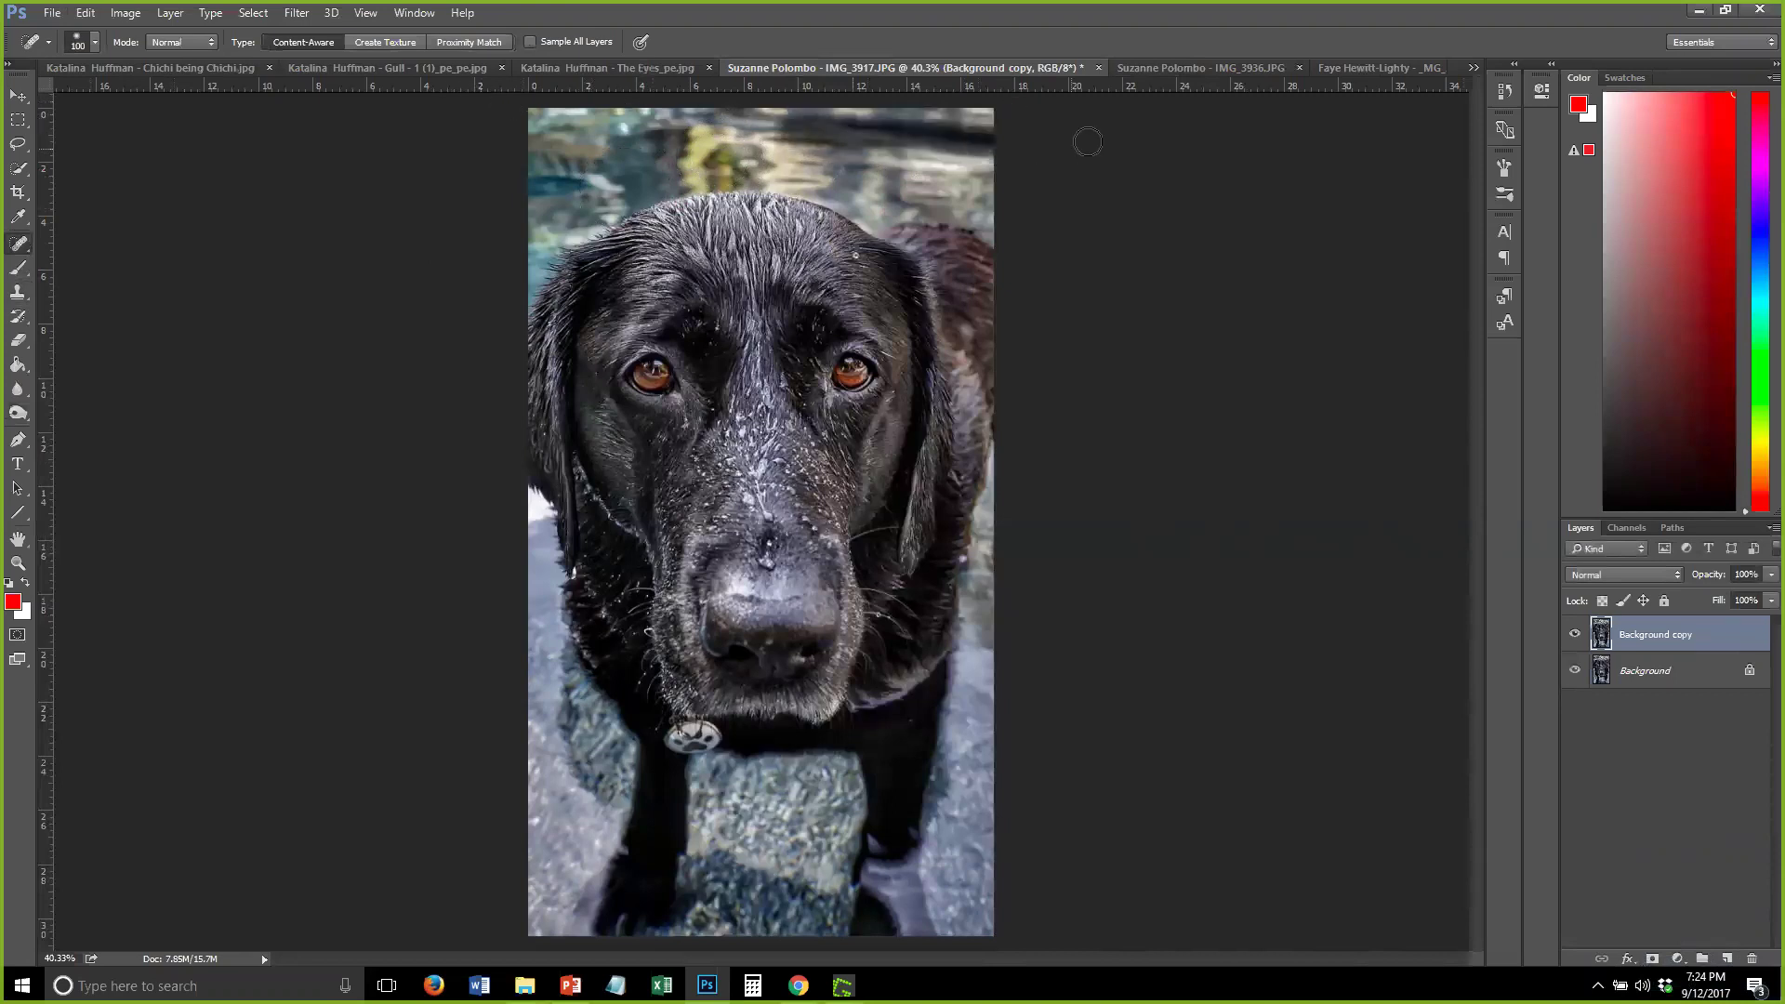
drag(748, 118, 1000, 140)
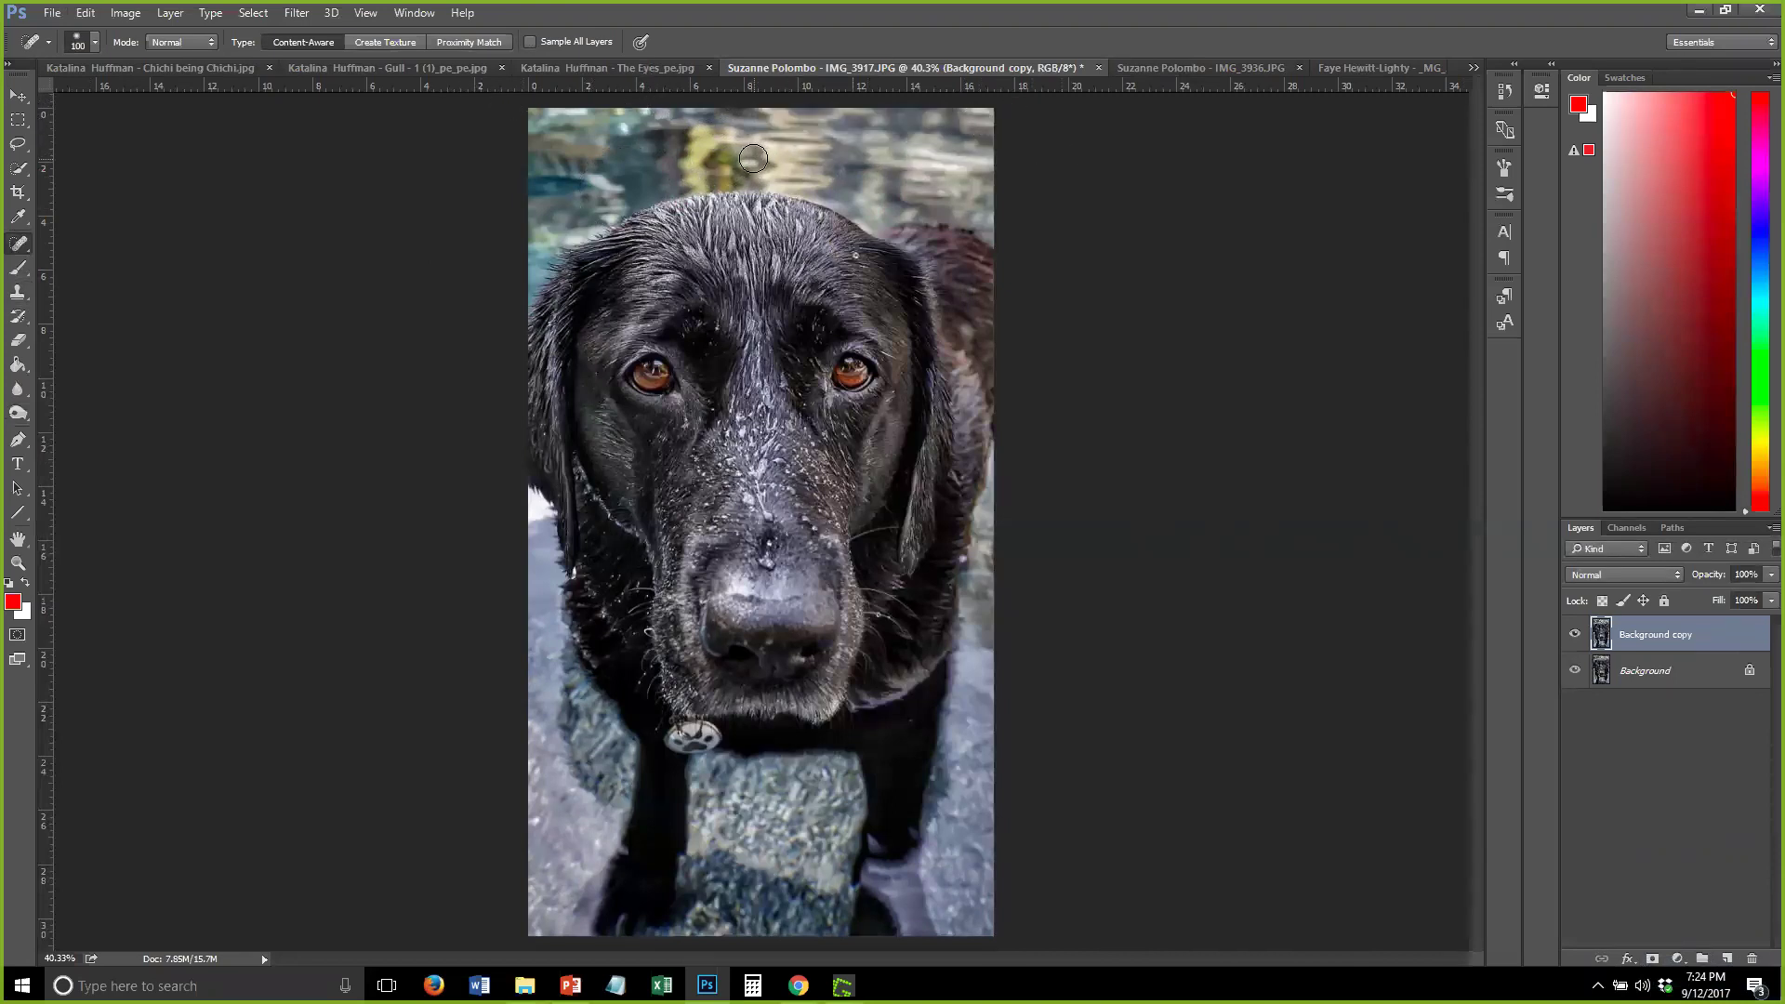
drag(717, 147, 605, 146)
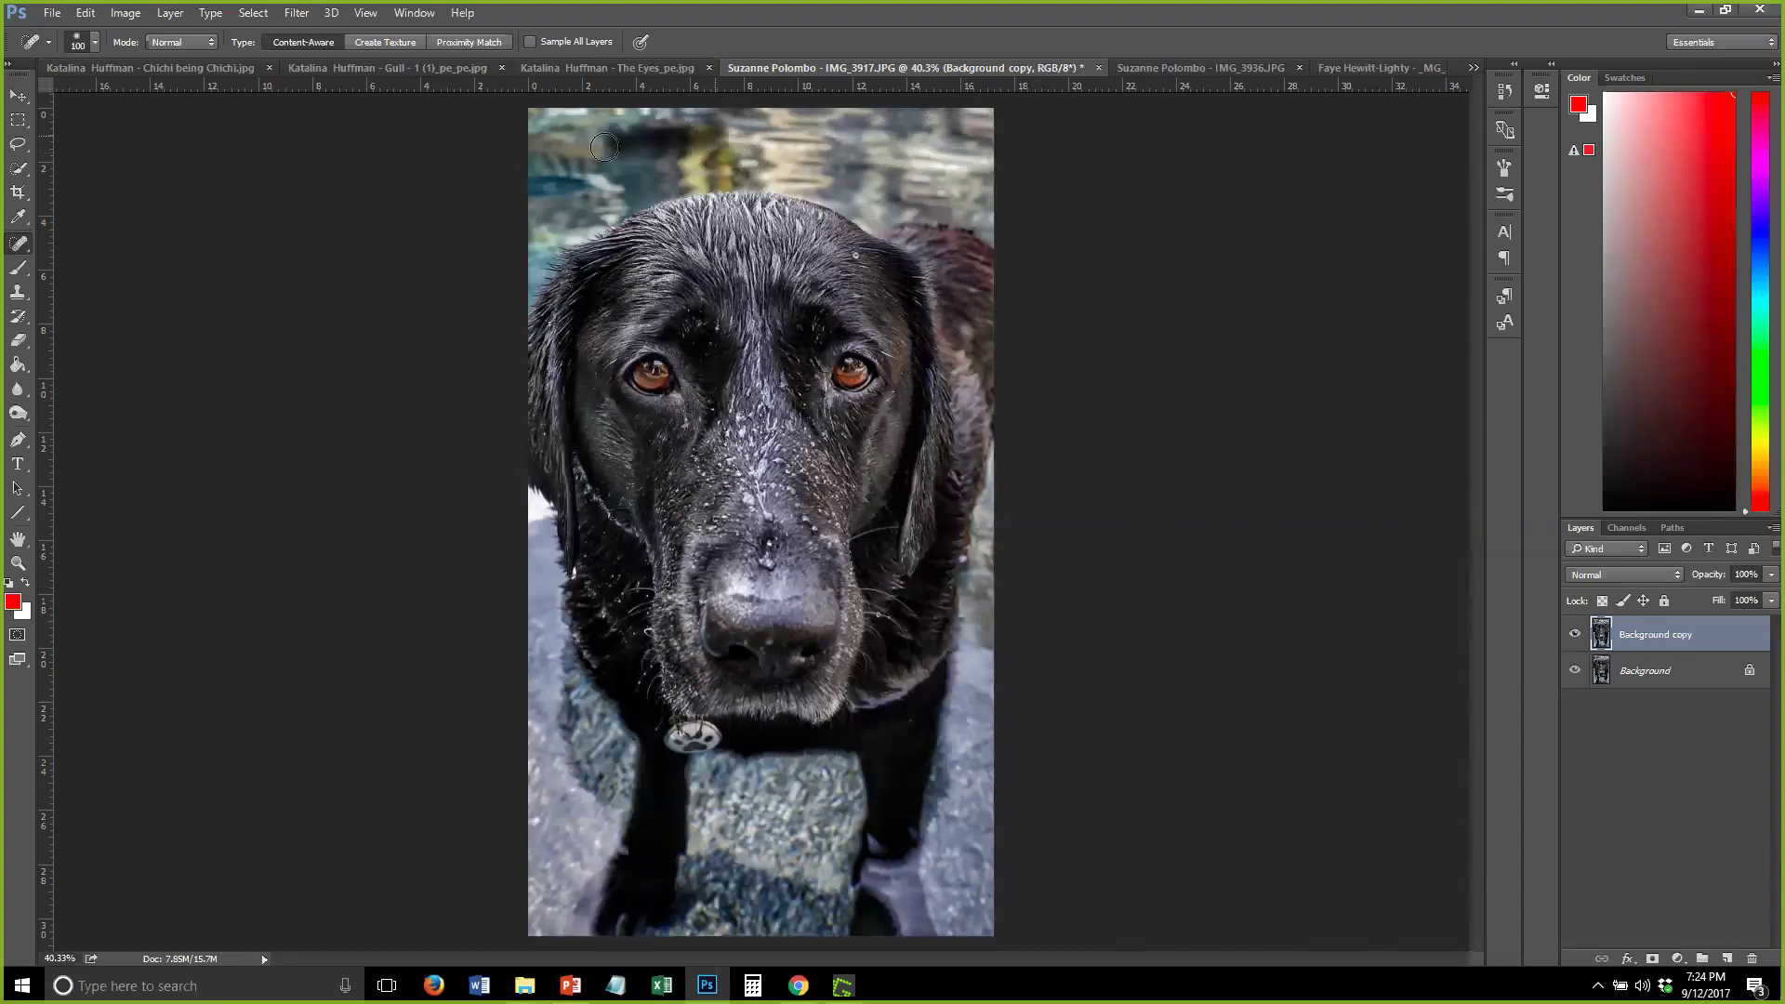
drag(723, 157, 614, 148)
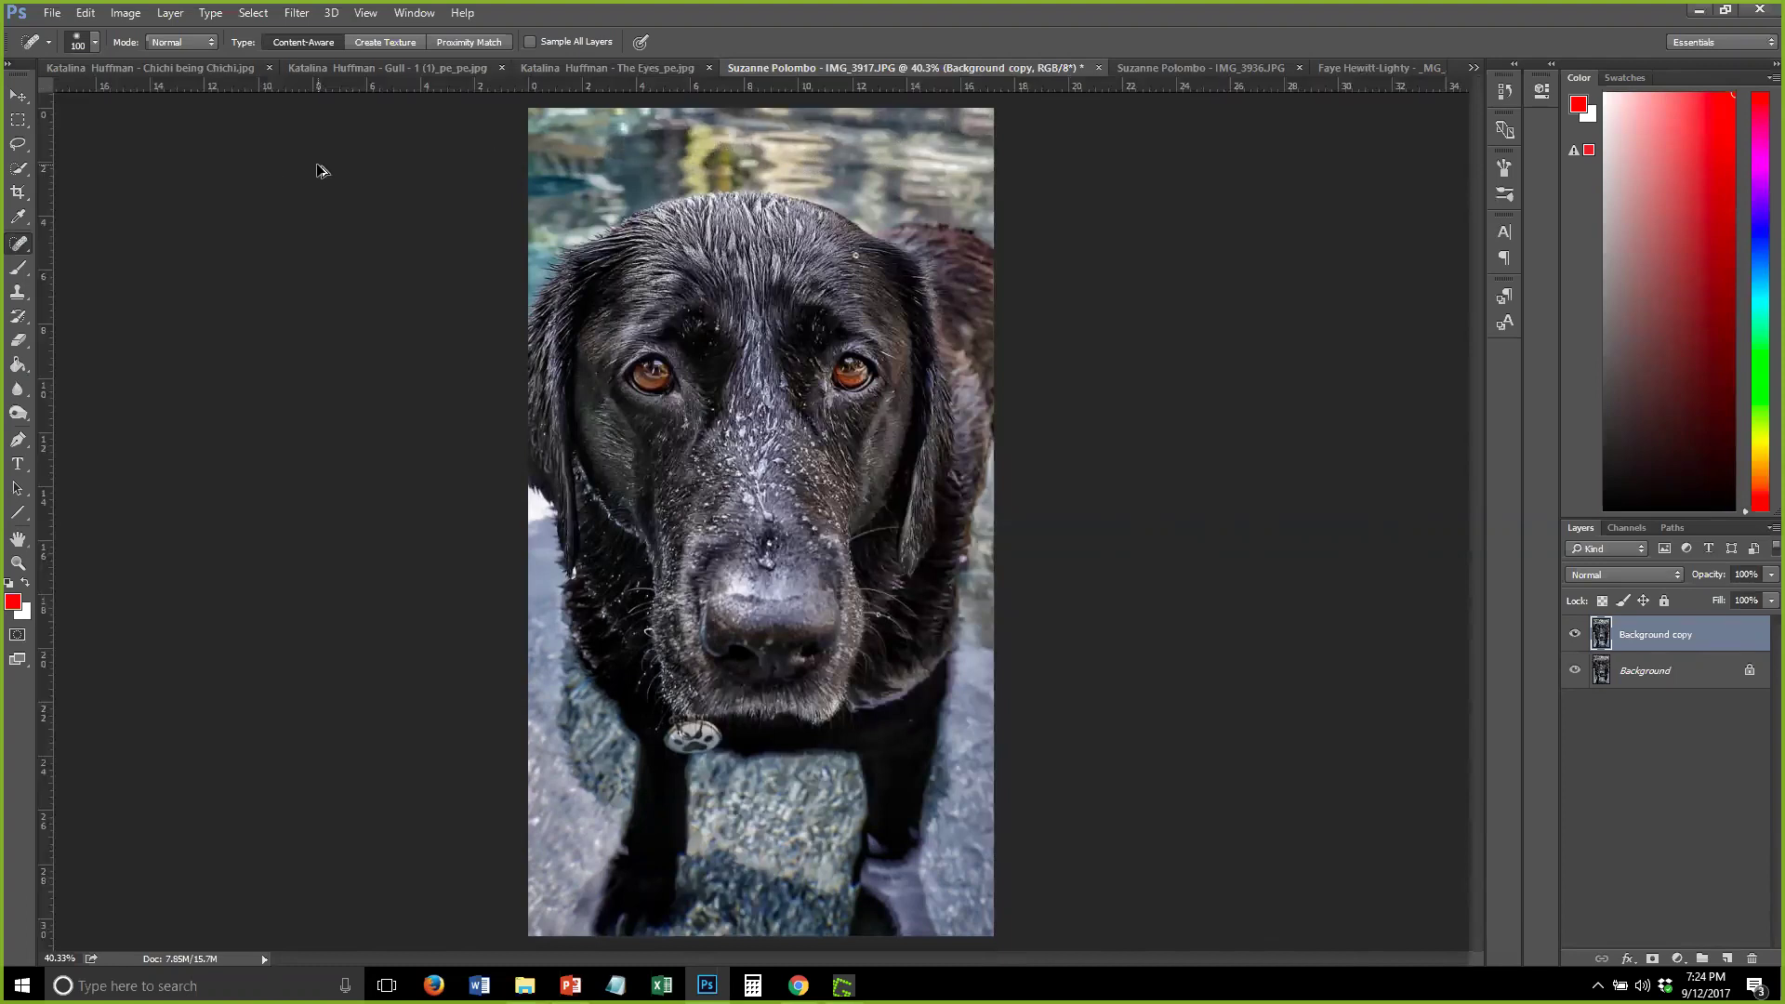
Set up the Clone Stamp with lower brush hardness and 37% opacity
click(17, 292)
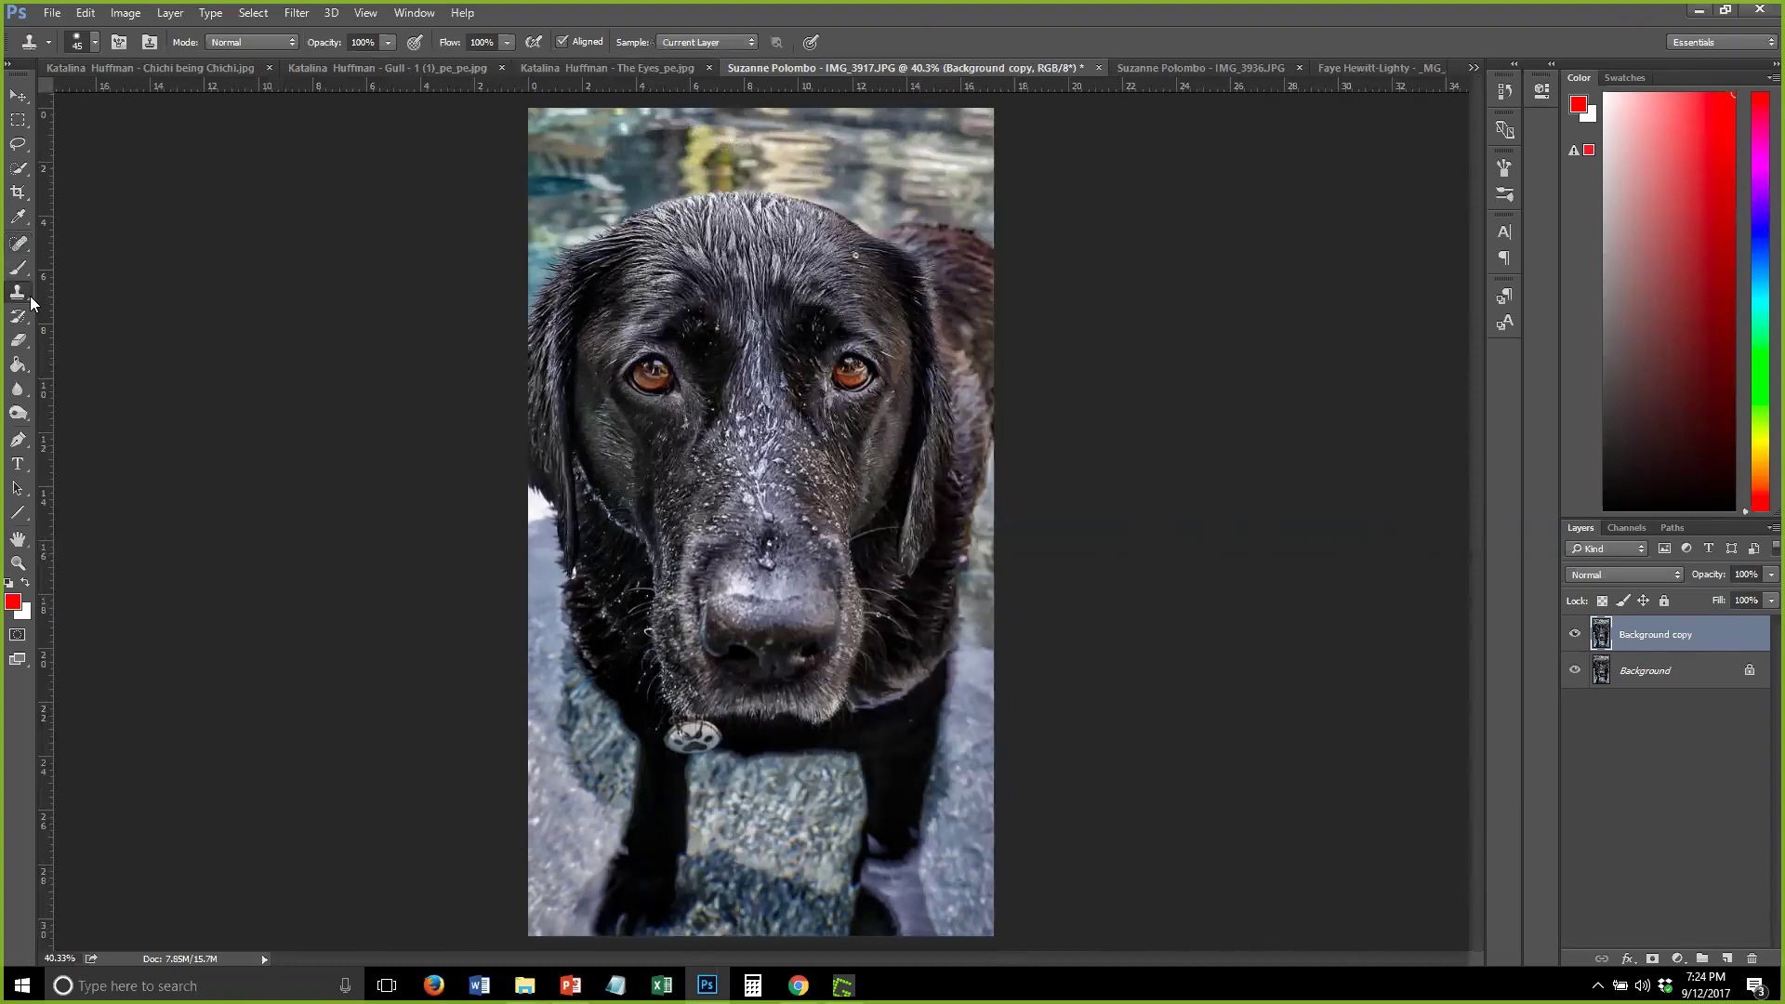
right_click(30, 296)
click(84, 290)
mouse_move(661, 143)
mouse_down()
mouse_move(712, 142)
mouse_move(648, 138)
mouse_move(723, 145)
mouse_move(685, 148)
mouse_up()
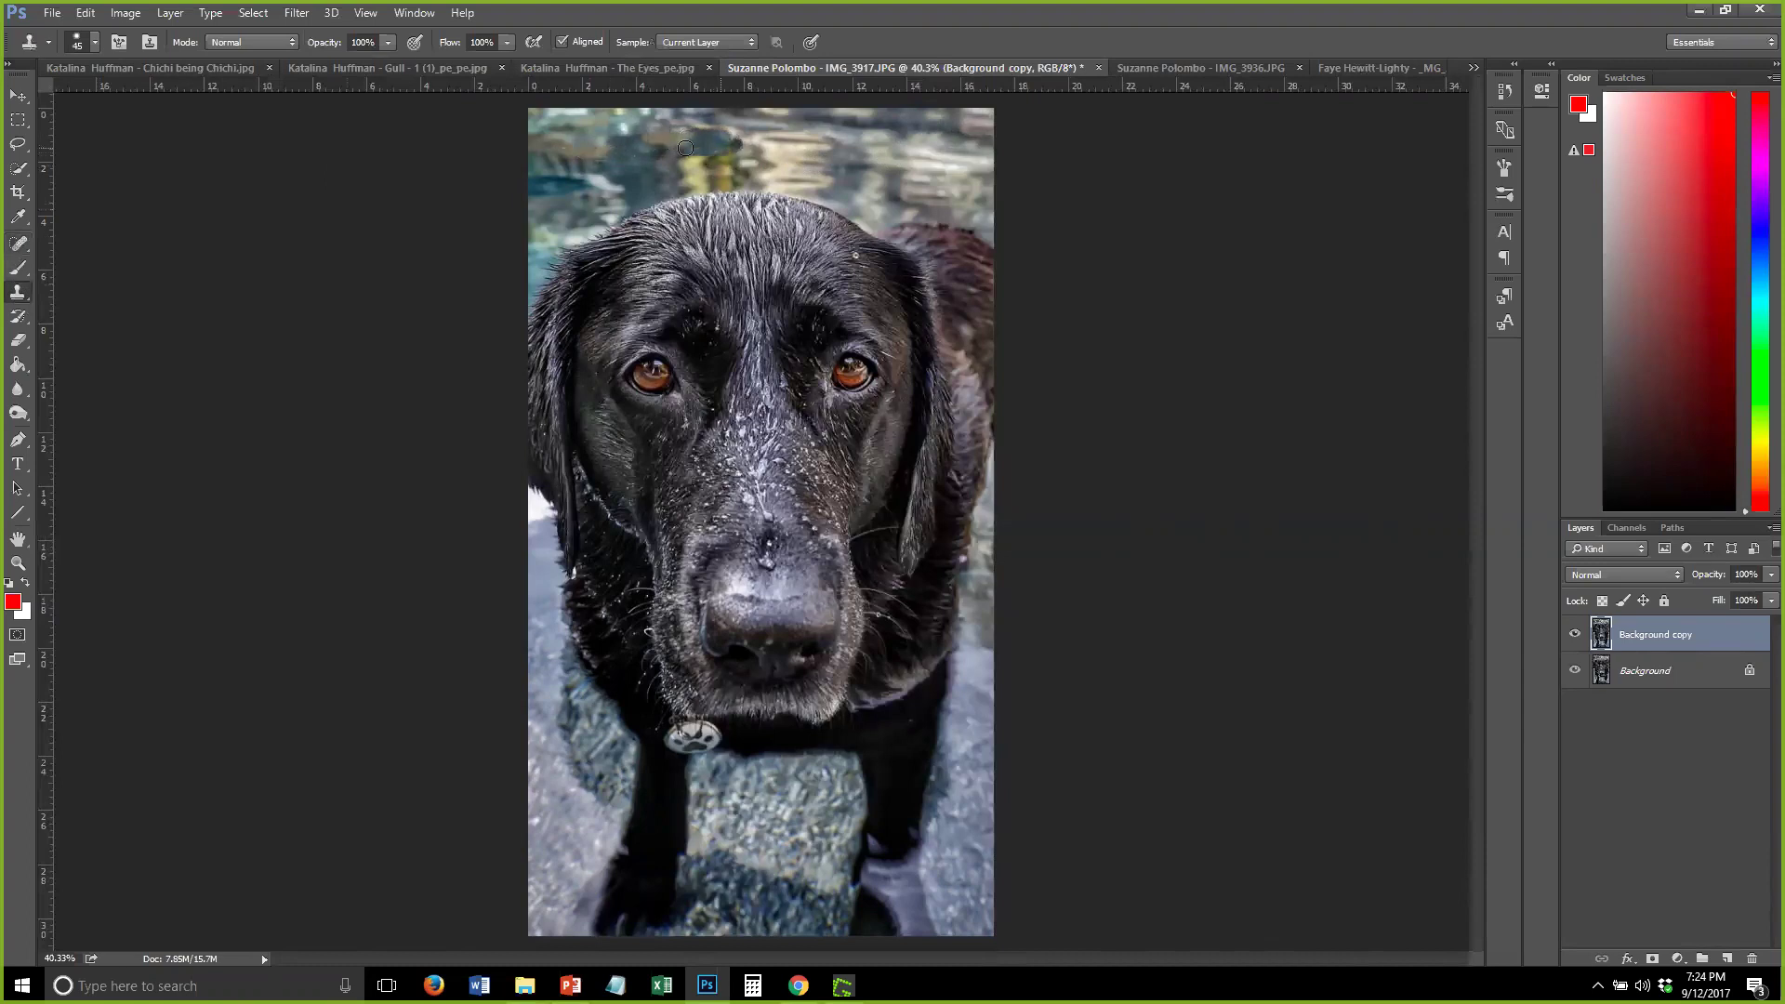
click(96, 43)
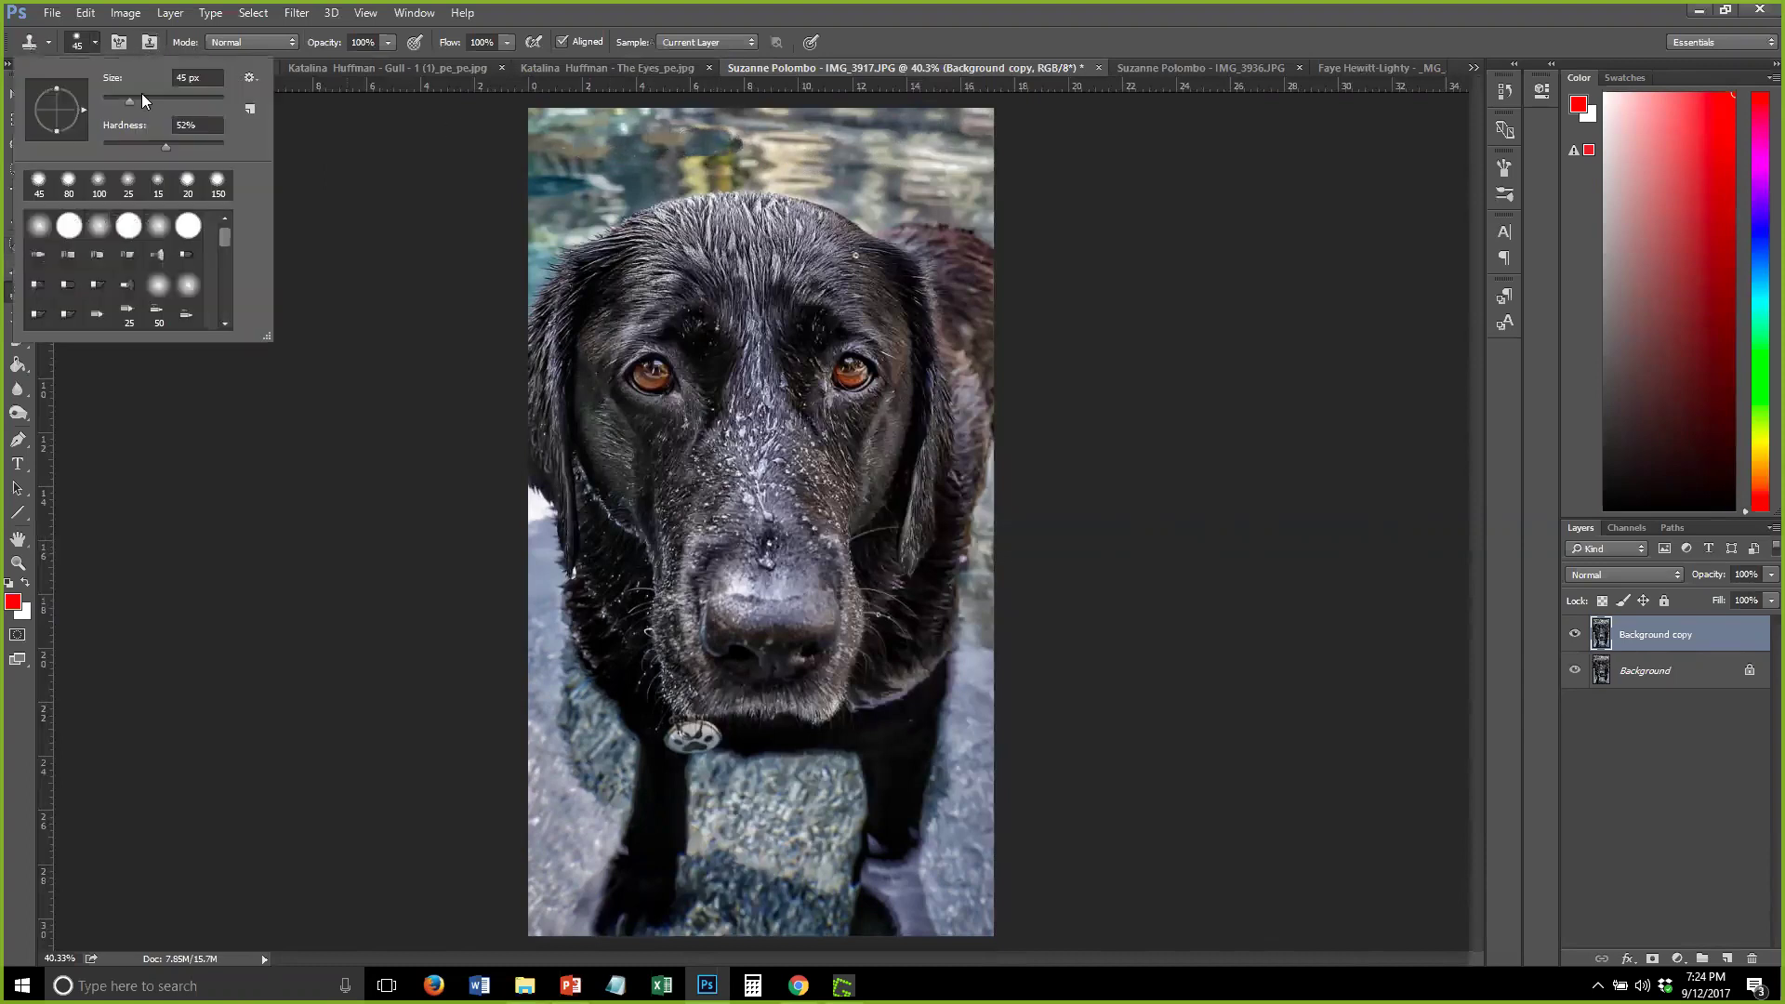
drag(143, 127, 86, 145)
click(547, 158)
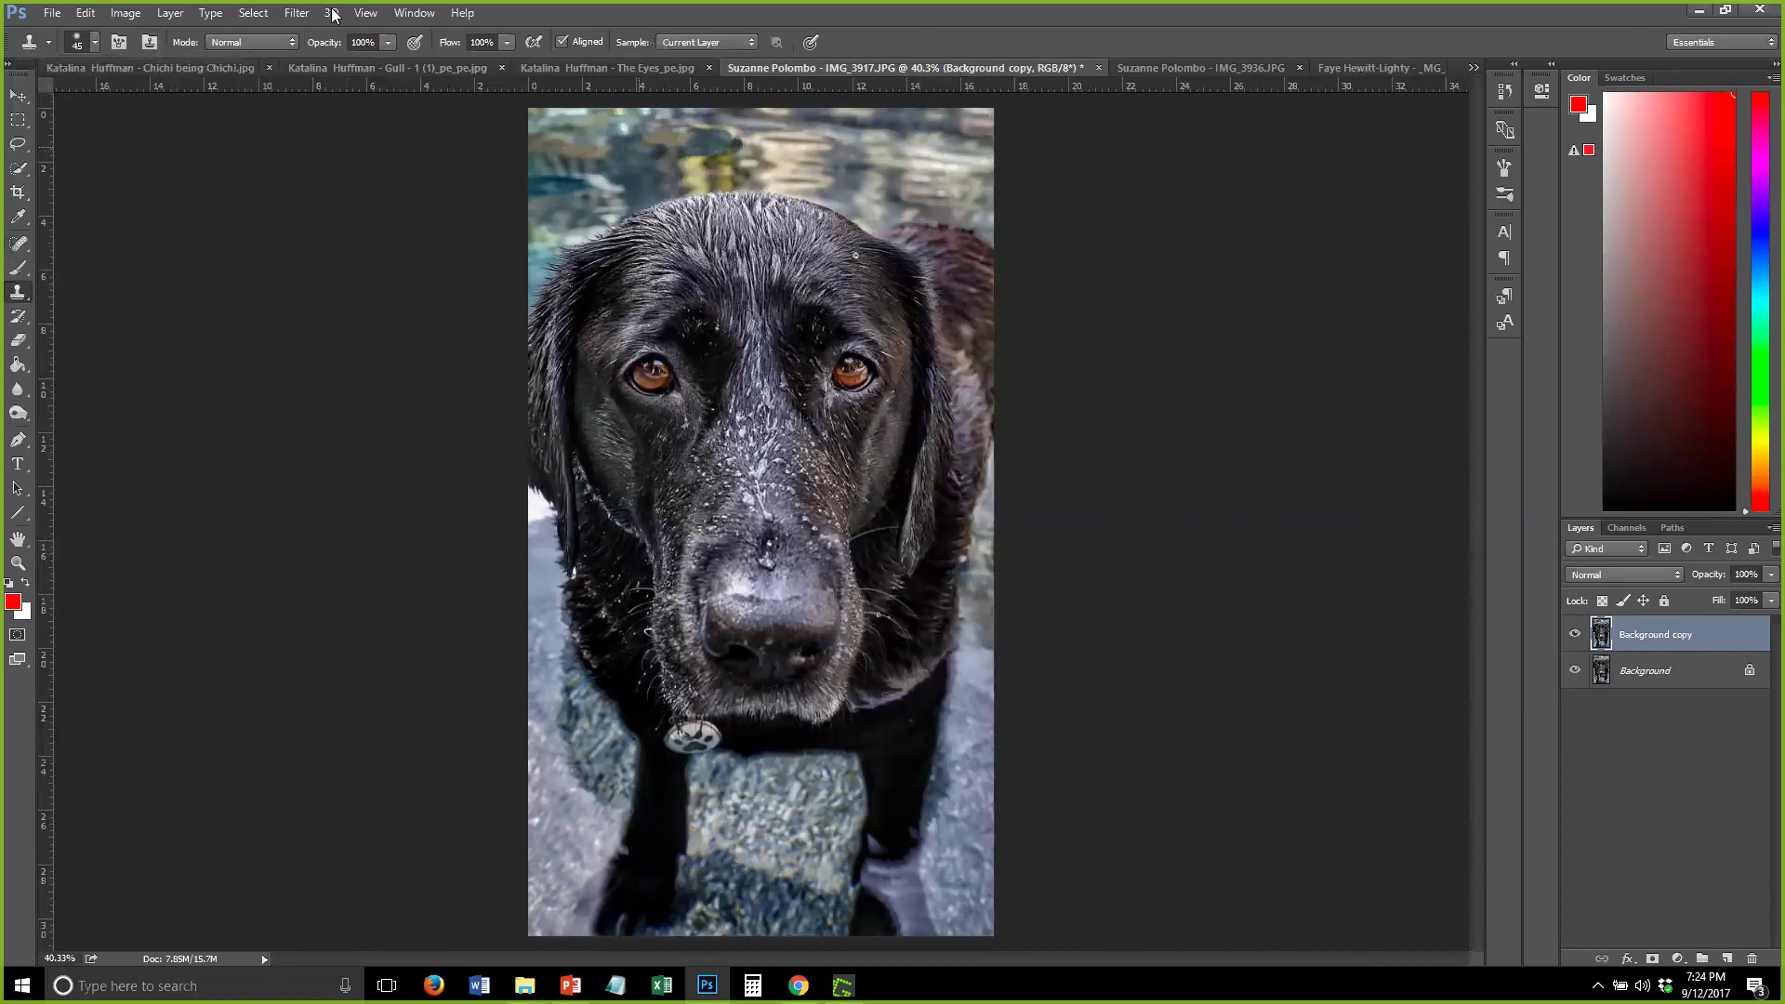
click(389, 43)
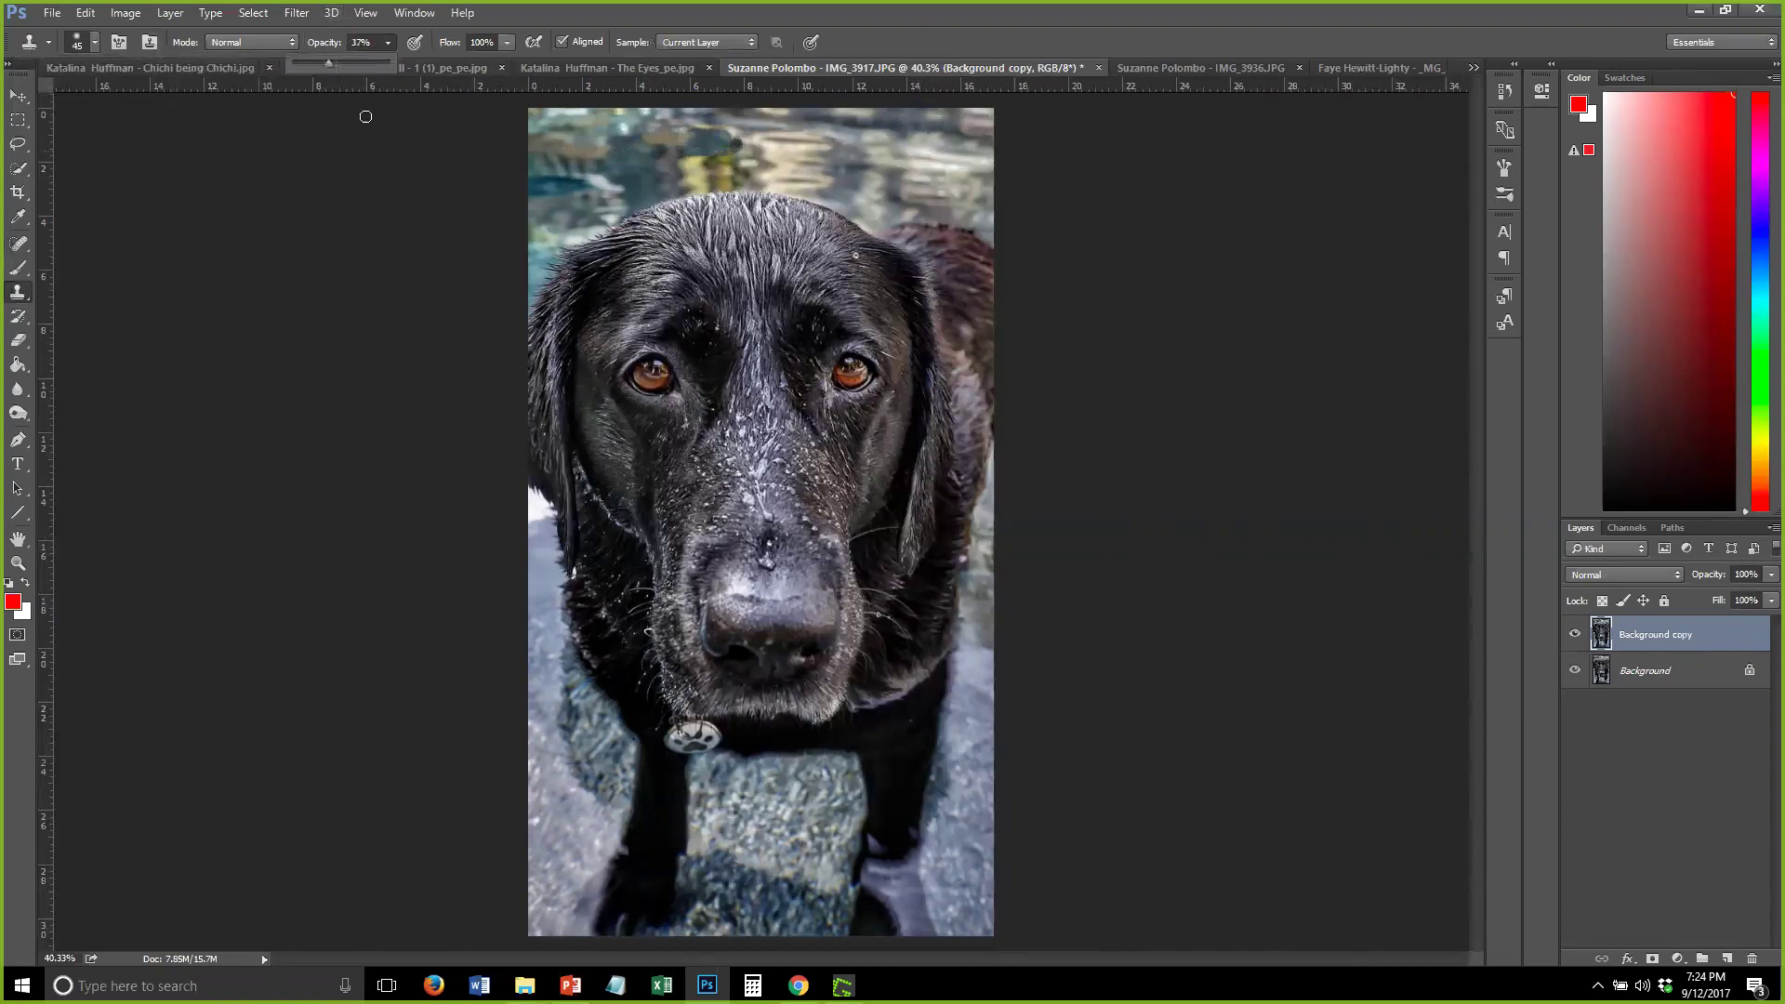
Clone over the water reflections above the dog's head with a 90 px brush, and touch up the pale patch beside the ear and the forehead
click(544, 163)
key(bracketright)
key(bracketright)
key(bracketright)
key(bracketright)
key(bracketright)
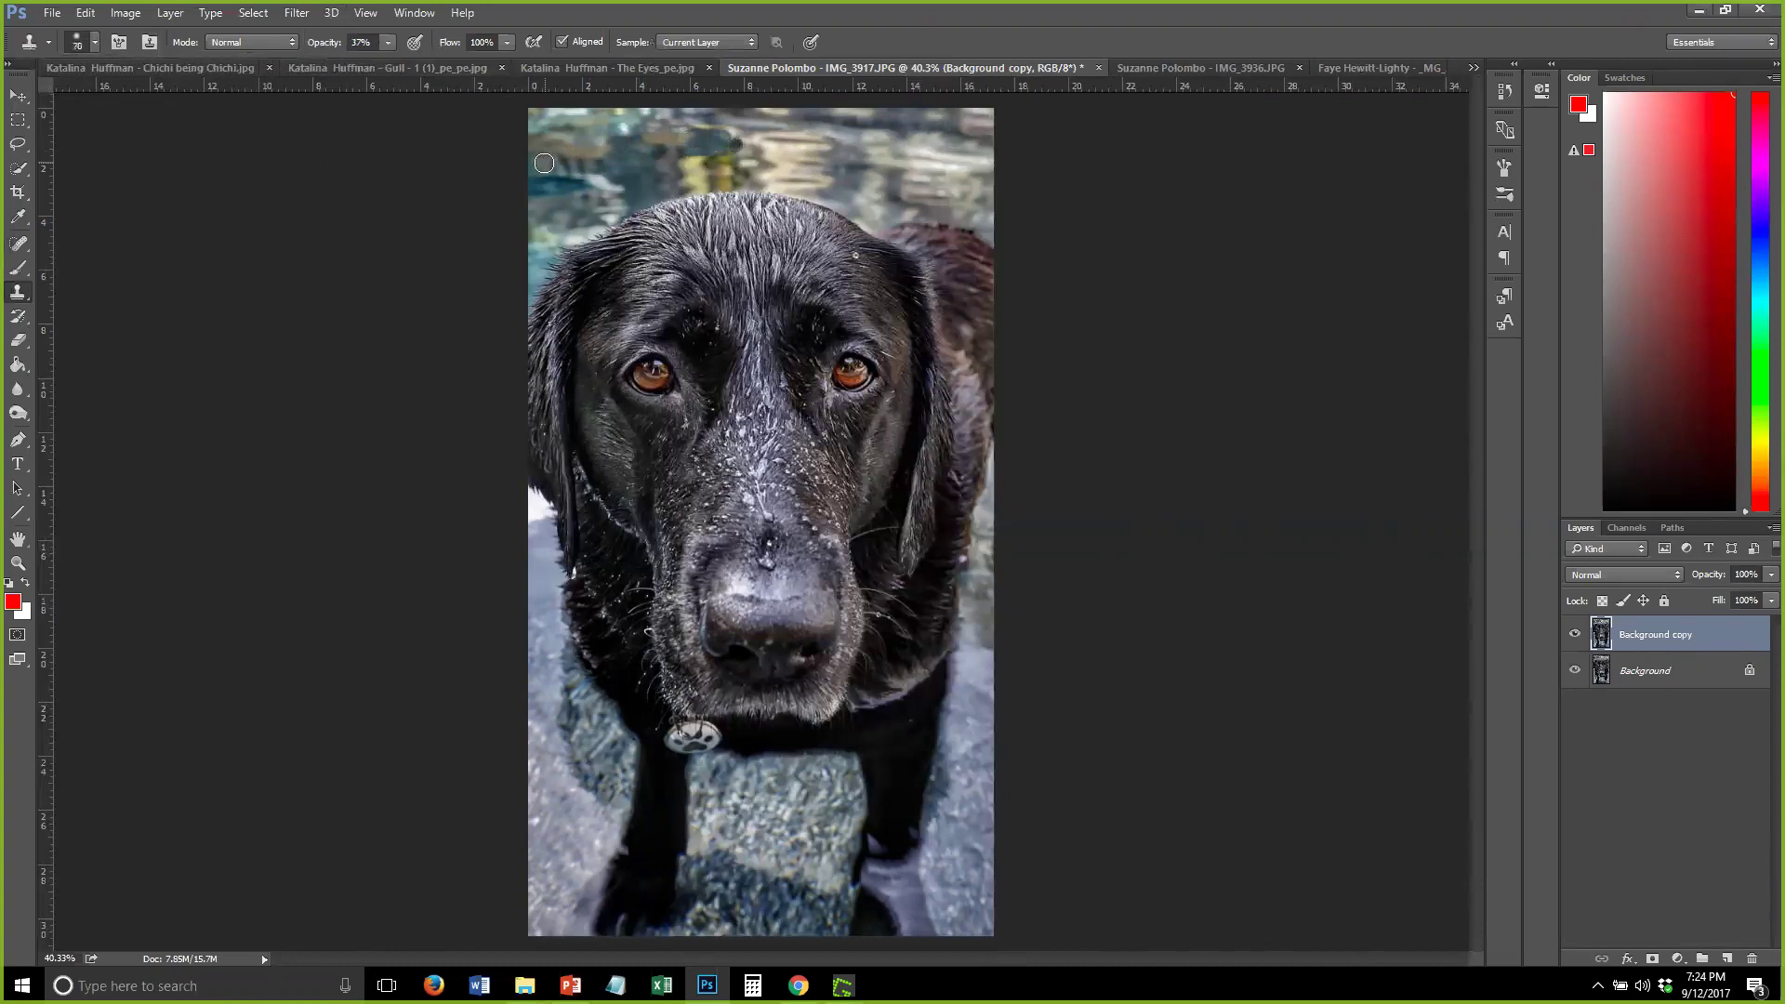
mouse_move(576, 153)
mouse_down()
mouse_move(832, 149)
mouse_move(641, 126)
mouse_move(663, 172)
mouse_move(1020, 139)
mouse_move(841, 112)
mouse_move(576, 171)
mouse_move(583, 190)
mouse_move(678, 141)
mouse_move(681, 126)
mouse_move(595, 115)
mouse_move(656, 112)
mouse_move(590, 117)
mouse_move(631, 145)
mouse_move(790, 112)
mouse_move(742, 103)
mouse_move(832, 131)
mouse_move(979, 118)
mouse_move(838, 109)
mouse_move(620, 180)
mouse_move(1016, 153)
mouse_move(818, 158)
mouse_move(962, 159)
mouse_up()
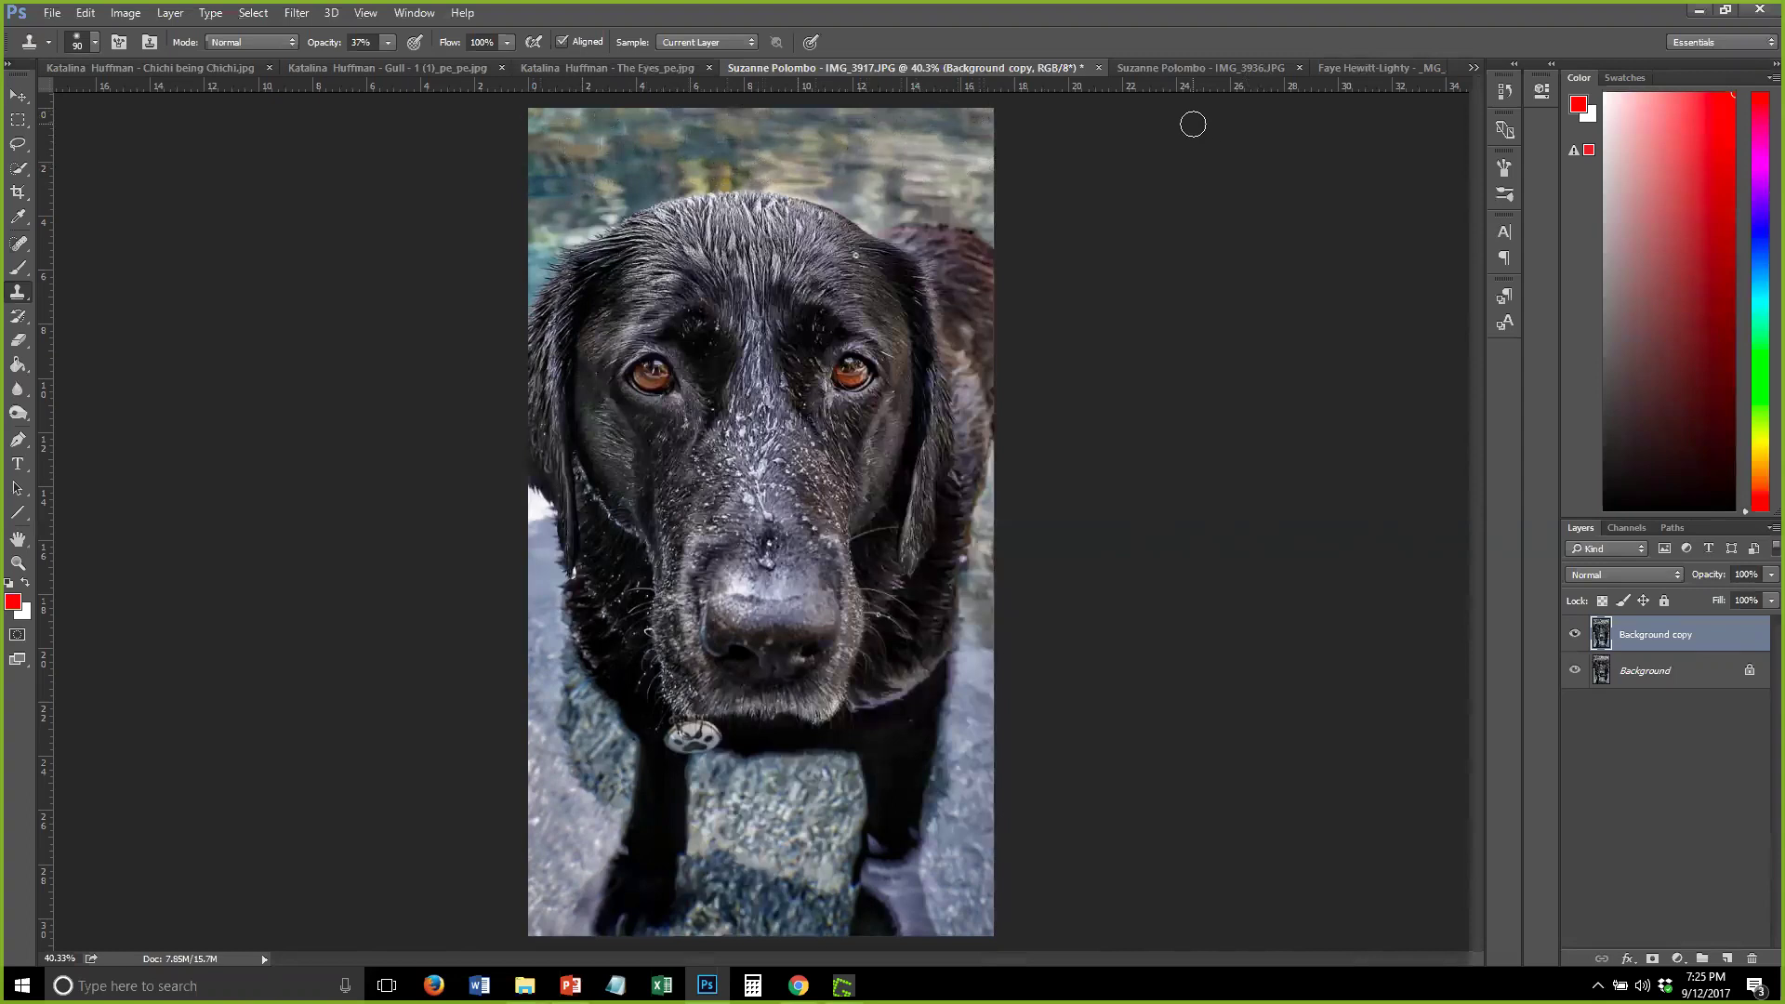
mouse_move(536, 524)
mouse_down()
mouse_move(528, 500)
mouse_move(542, 520)
mouse_up()
mouse_move(720, 274)
mouse_down()
mouse_move(754, 230)
mouse_move(754, 276)
mouse_move(809, 271)
mouse_move(740, 284)
mouse_move(693, 251)
mouse_move(750, 241)
mouse_move(747, 288)
mouse_up()
Switch to the fox photo The Eyes_pe.jpg and duplicate its Background layer
click(628, 71)
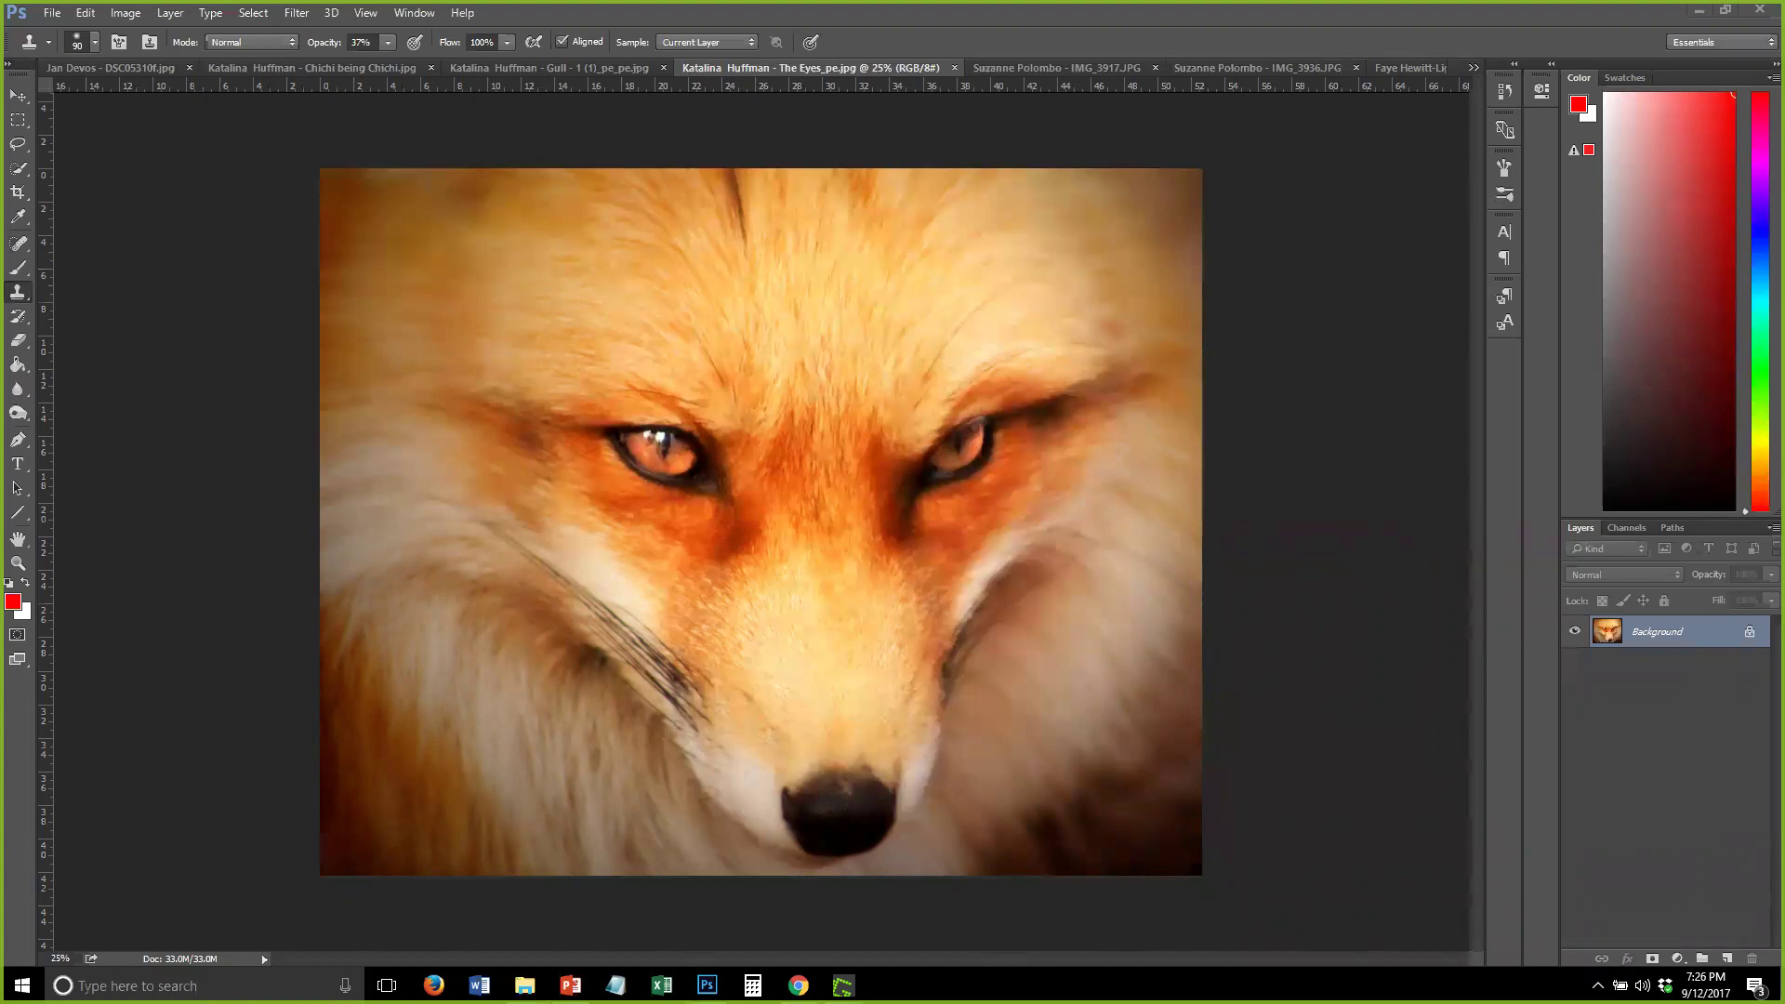
drag(1699, 647, 1715, 955)
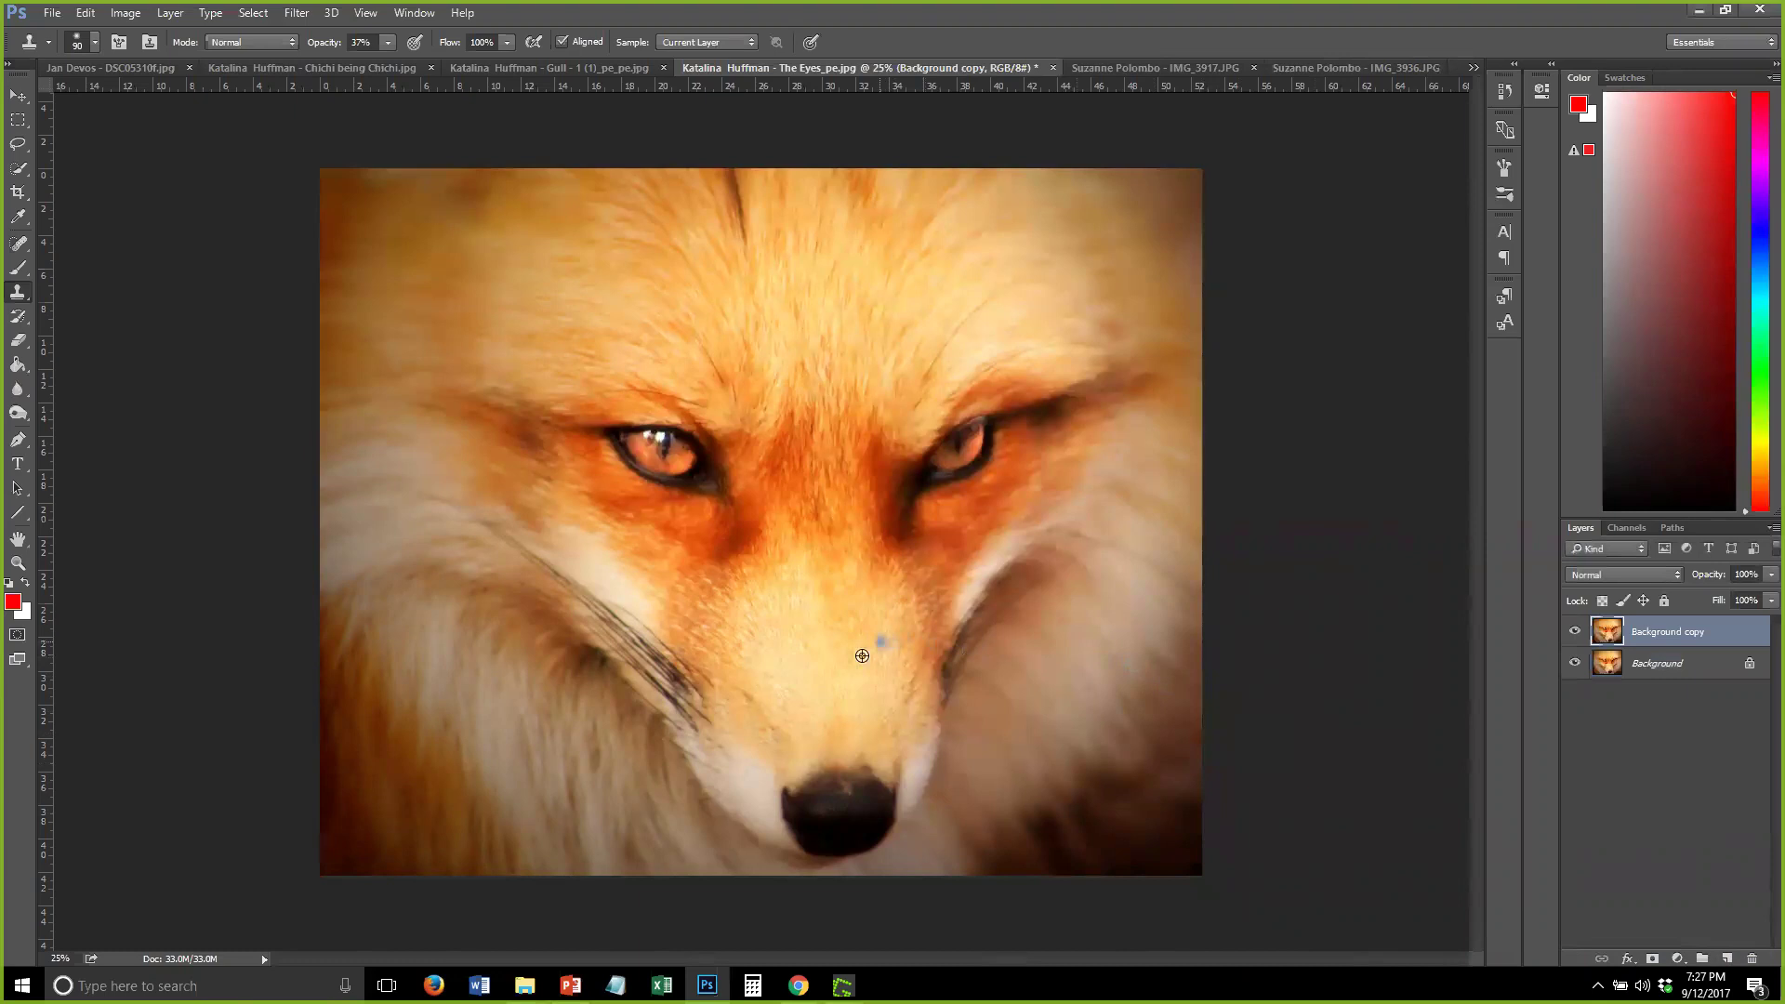
scroll(862, 656, up, 5)
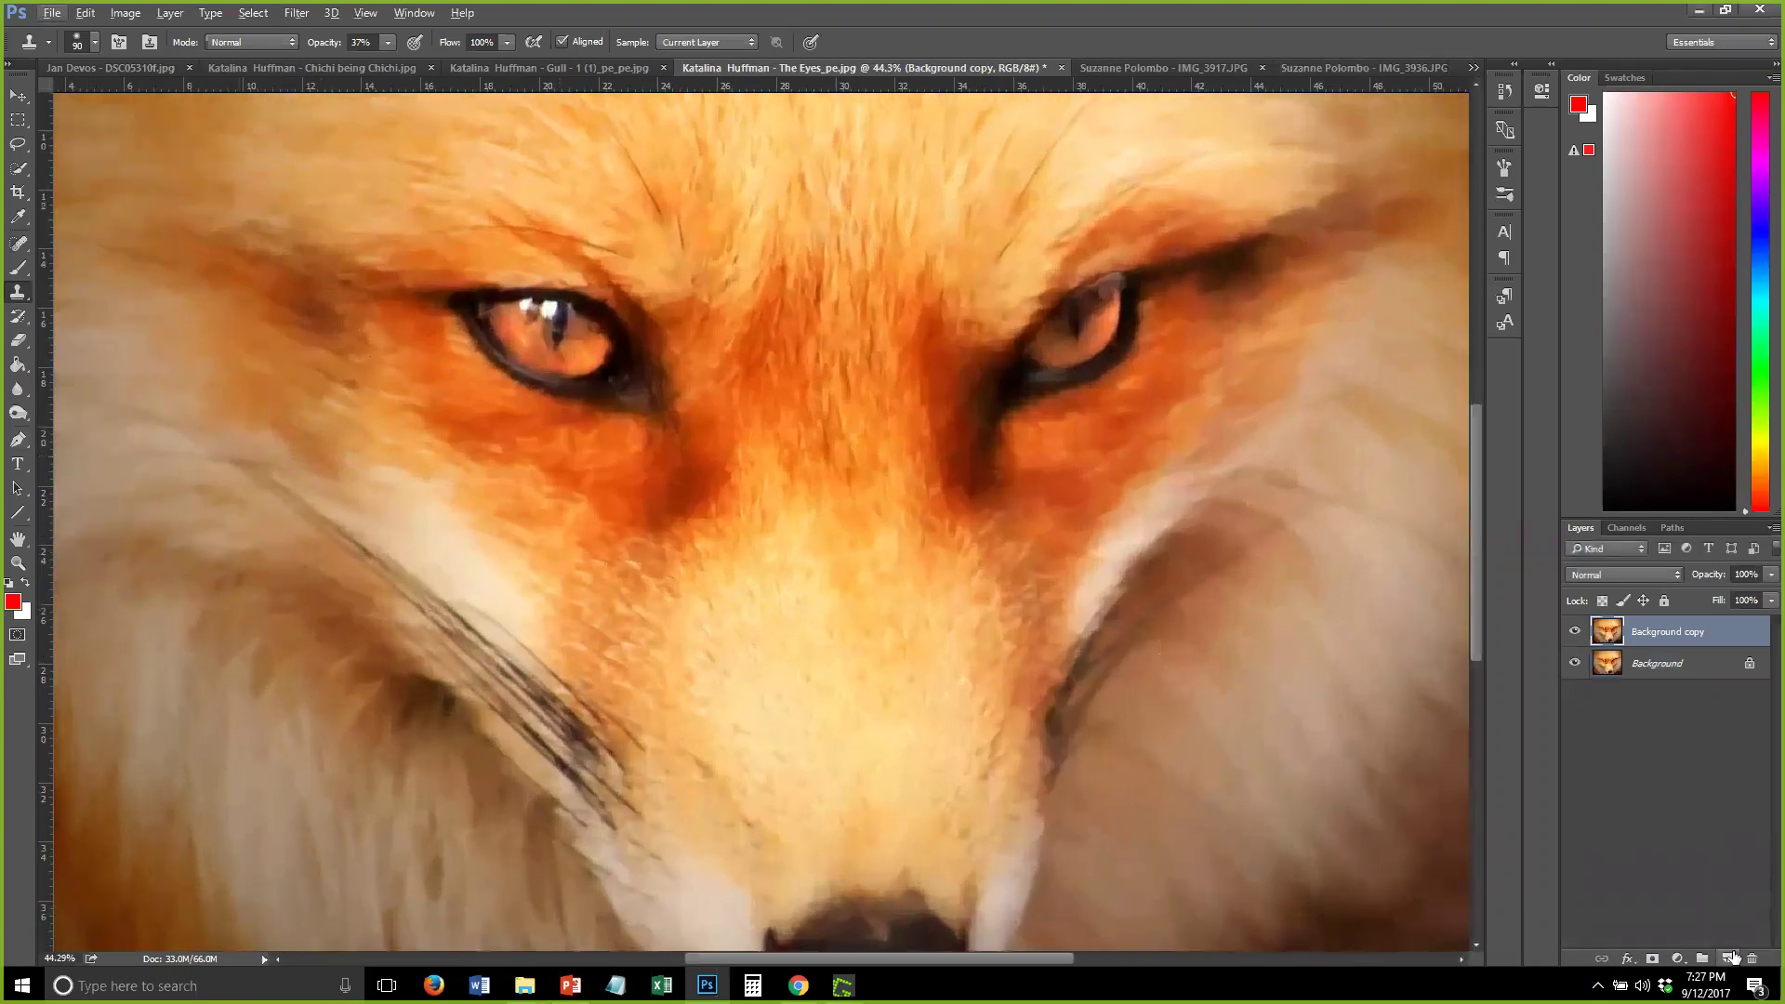
Add an empty layer above the Background copy and set its blending mode to Overlay
key(ctrl+shift+alt+e)
click(1595, 573)
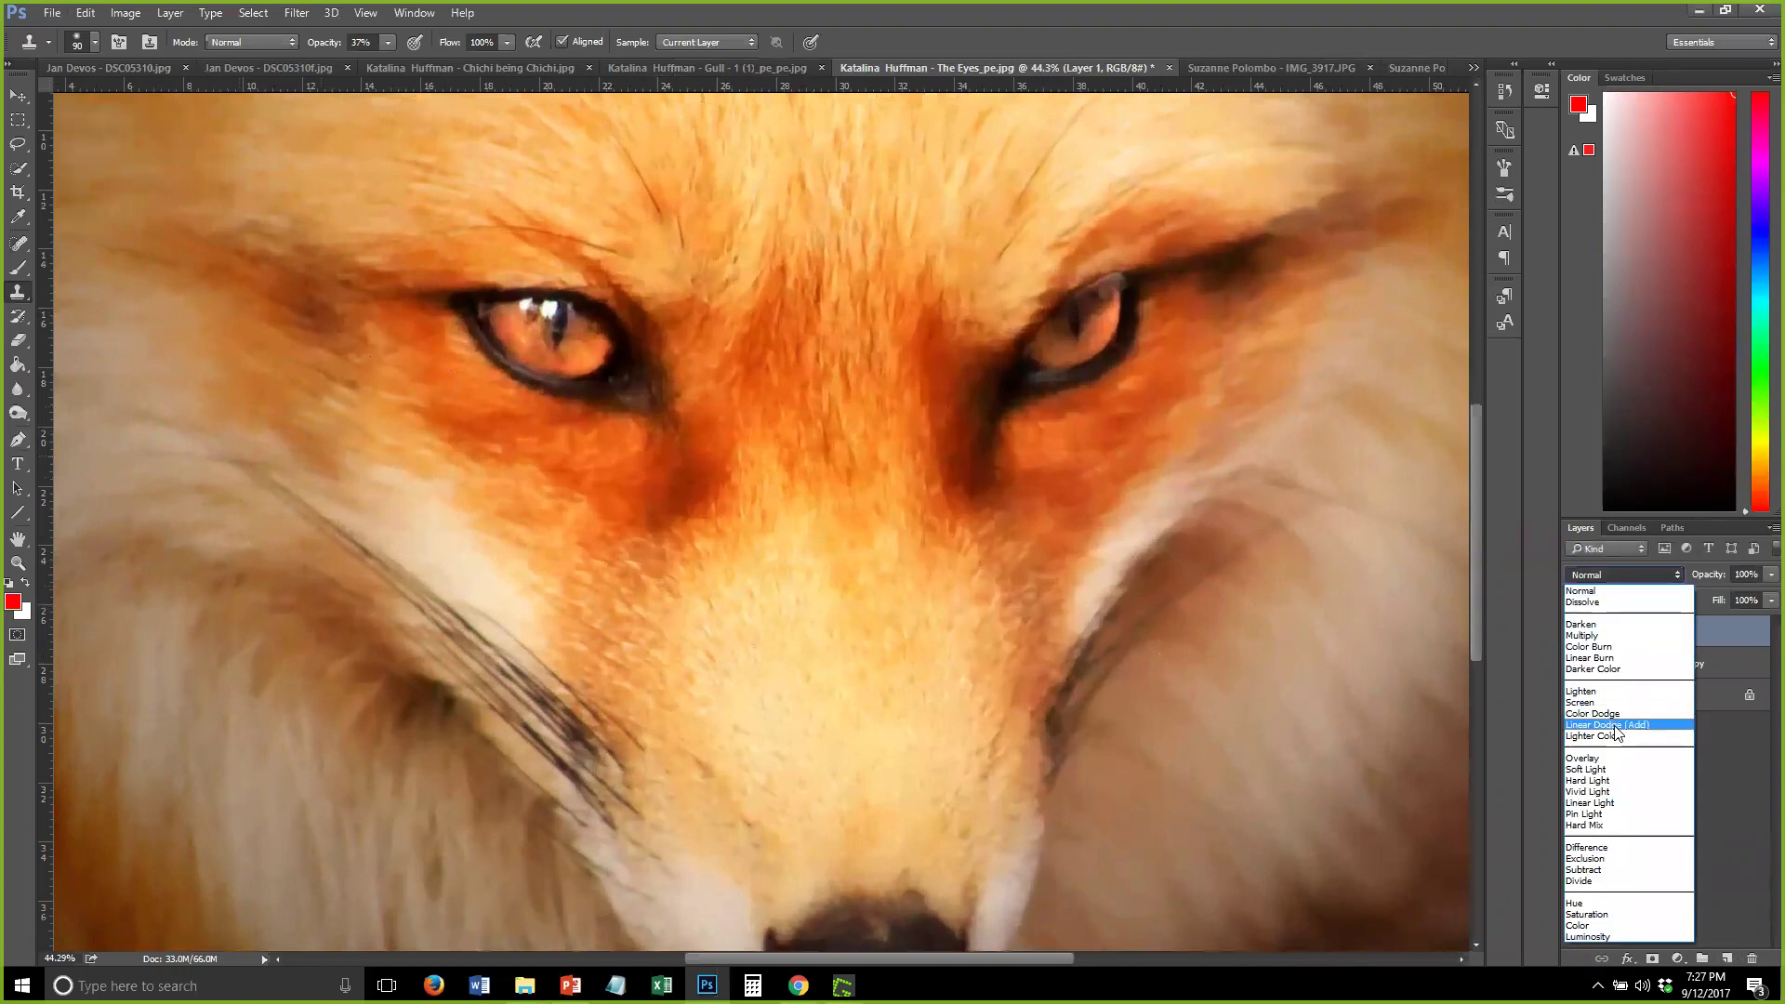
click(1604, 730)
click(1591, 575)
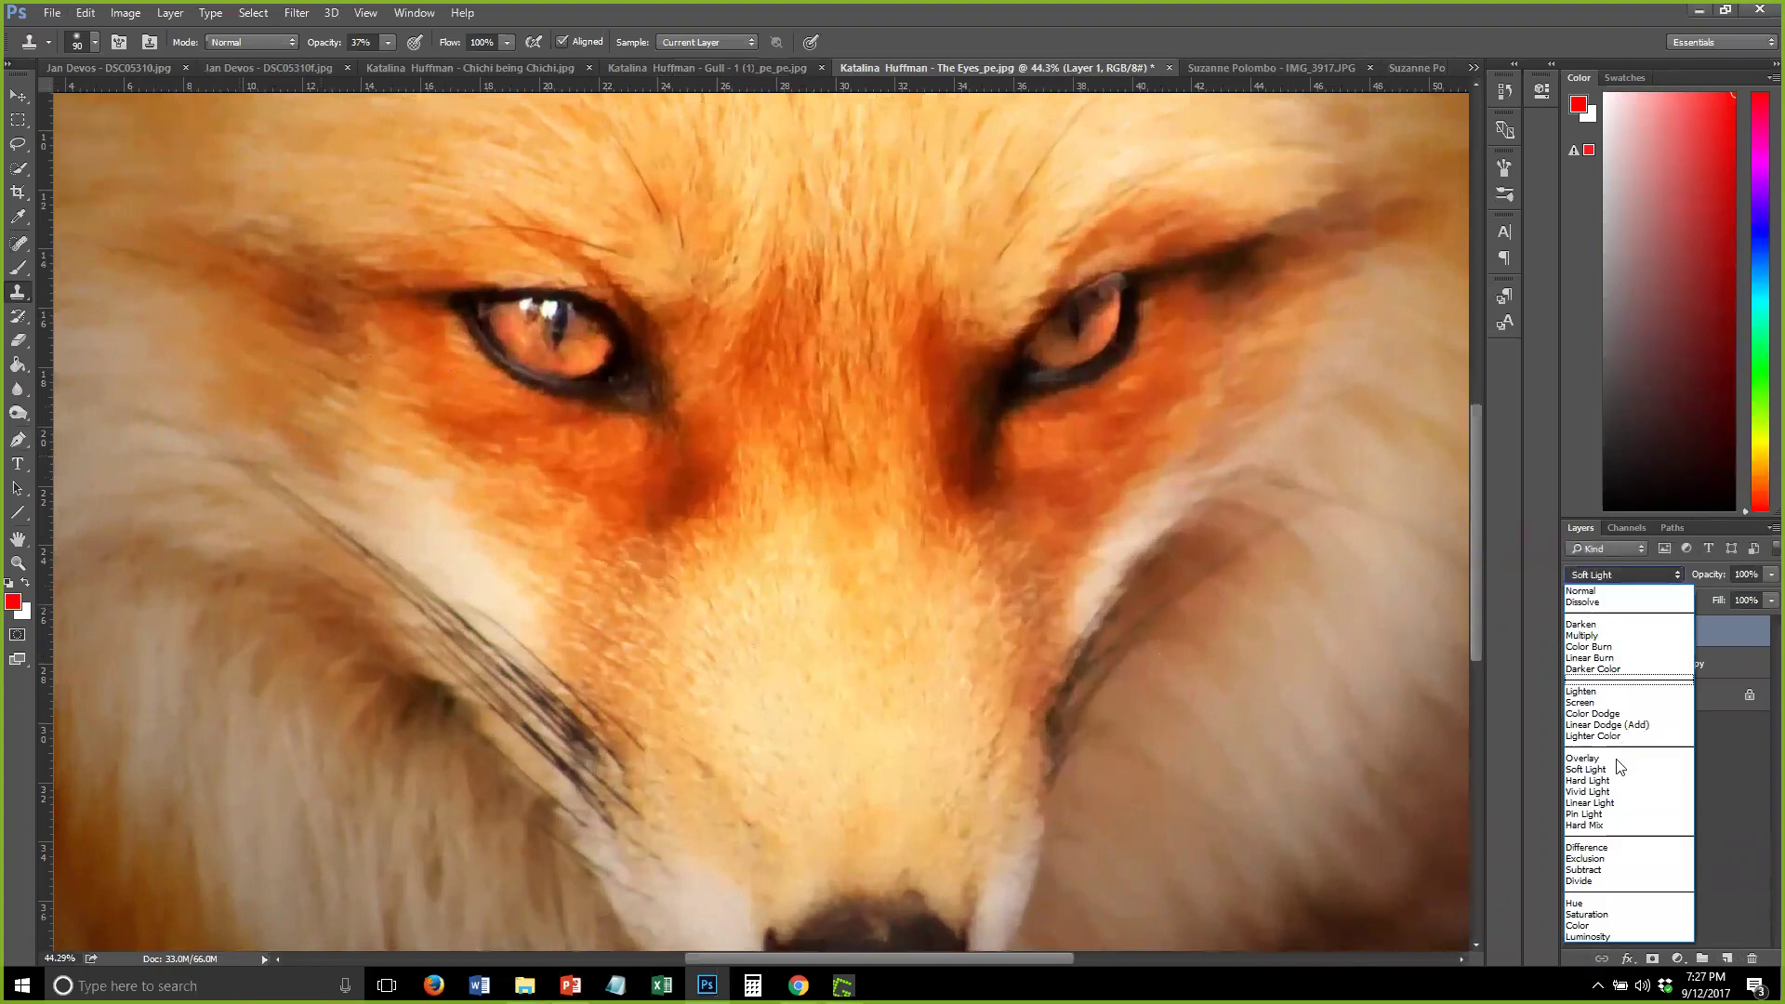
click(1615, 762)
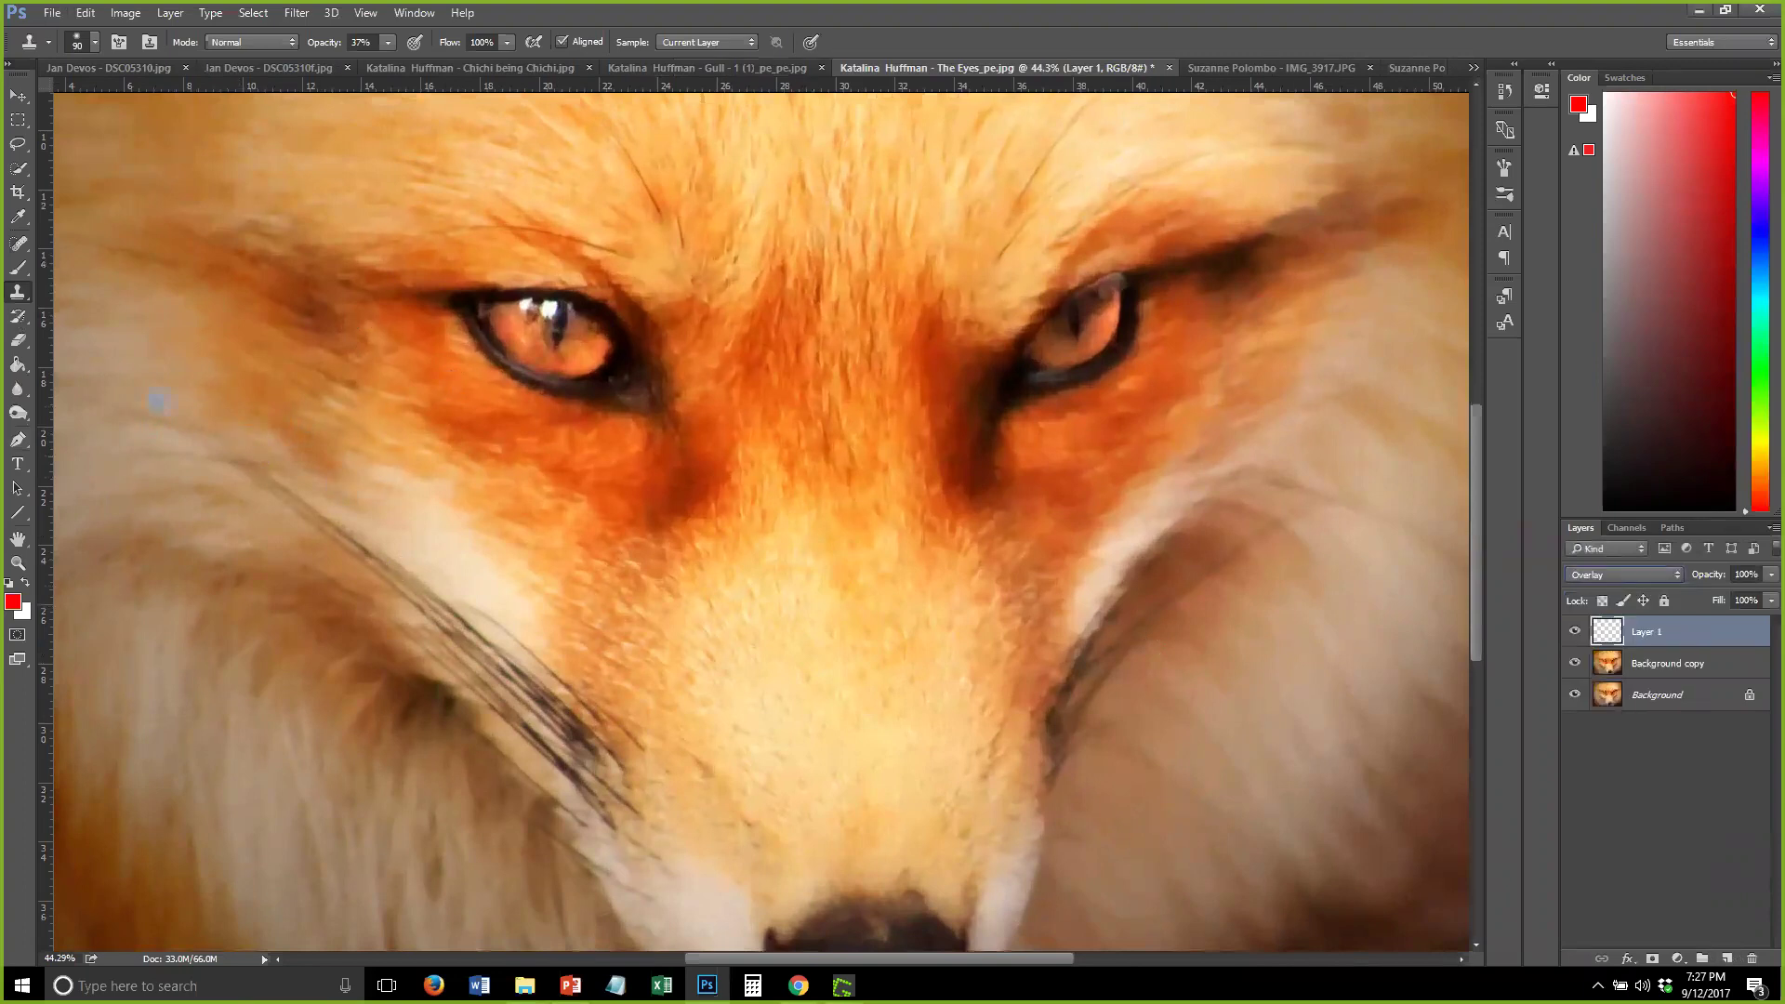
Select the Brush tool and set the foreground colour to black (000000)
click(17, 267)
key(x)
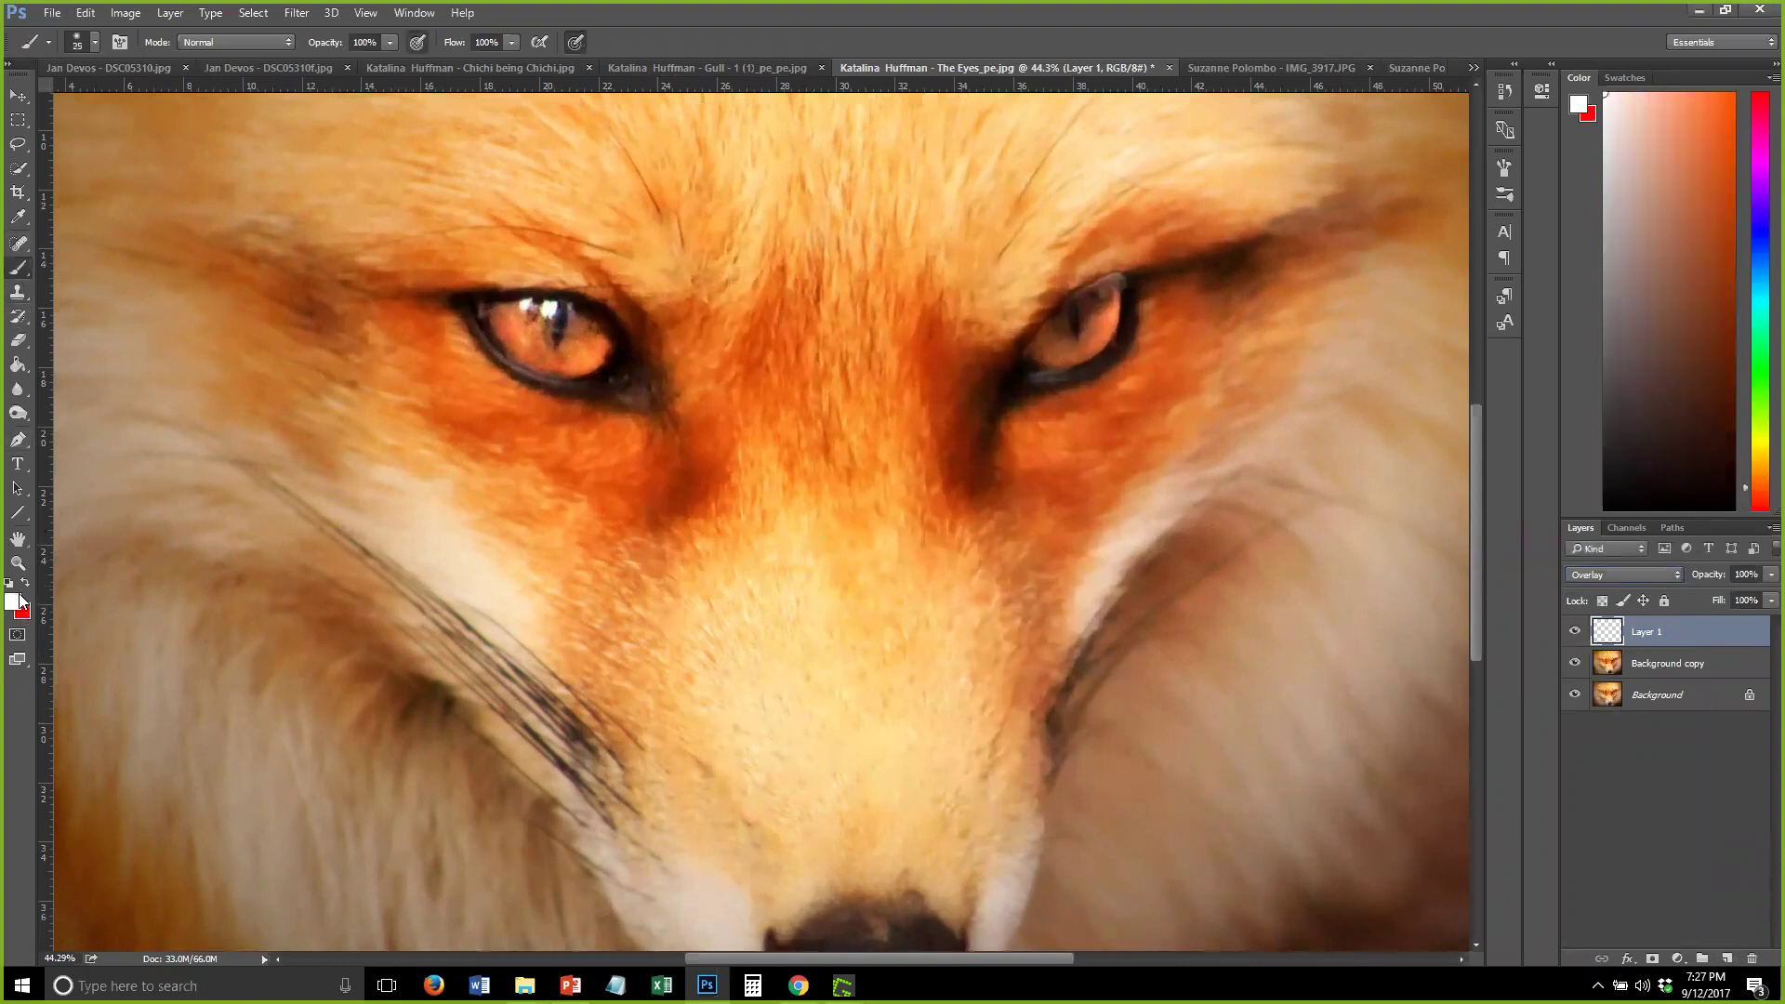
key(x)
click(13, 602)
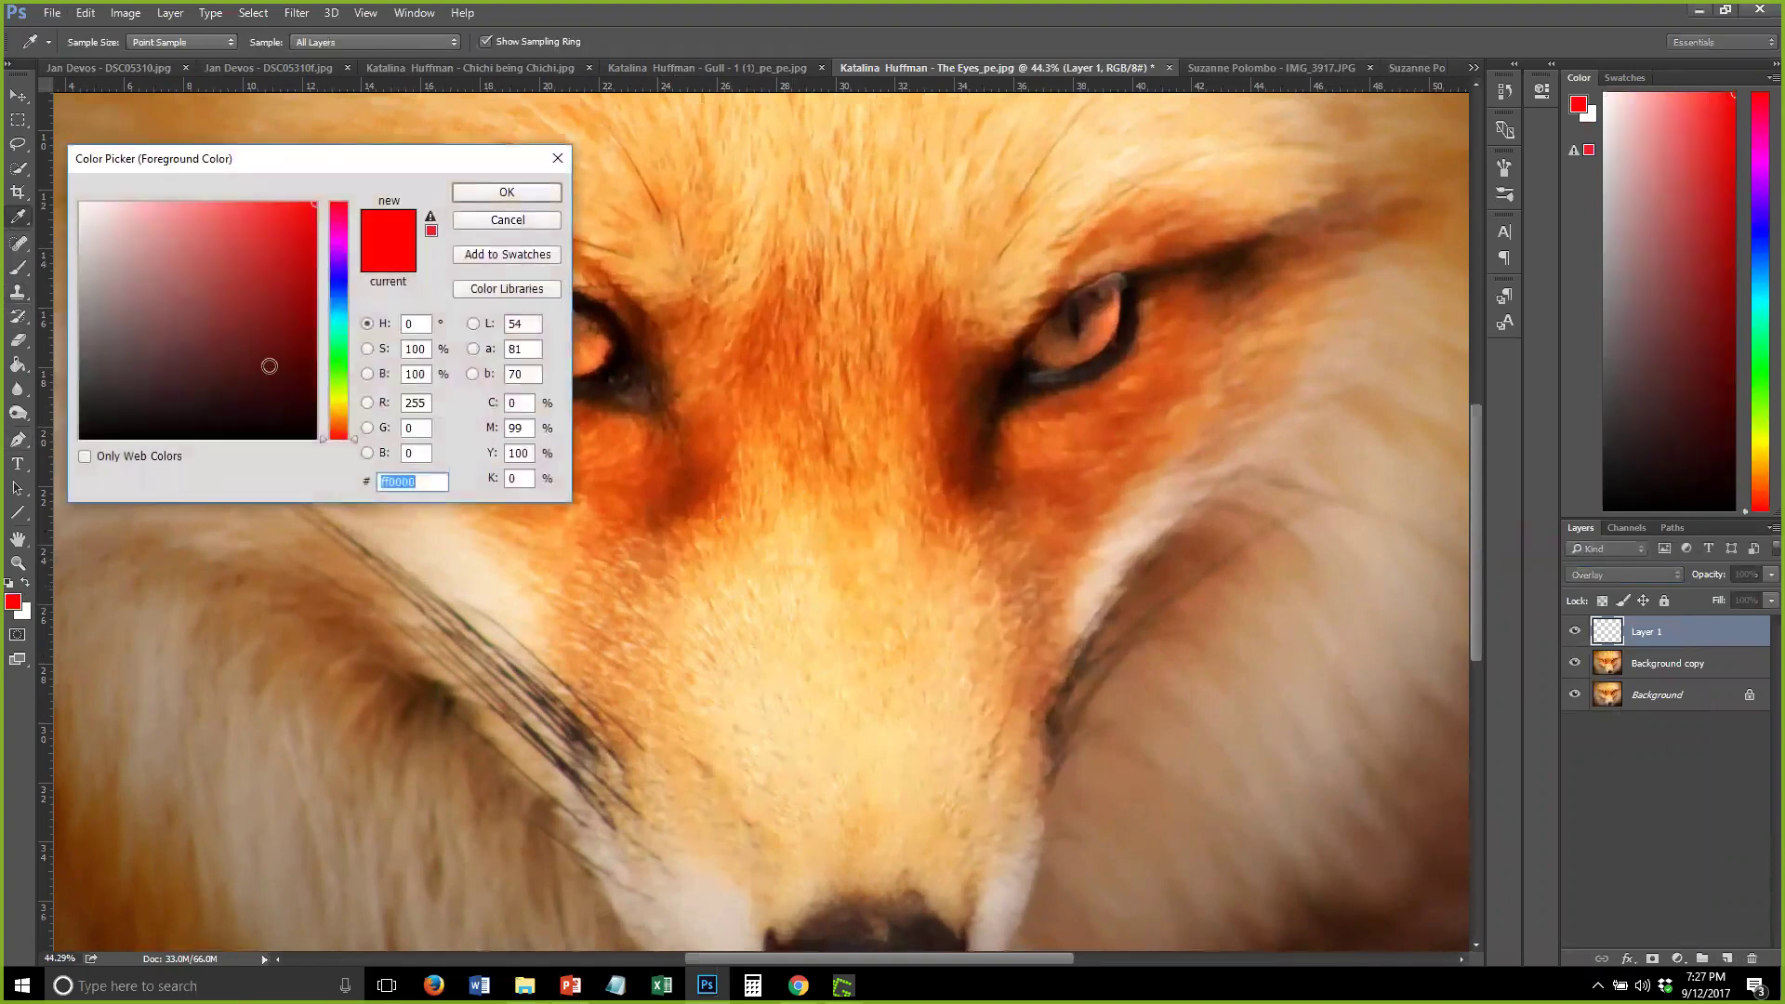
text(000000)
click(506, 191)
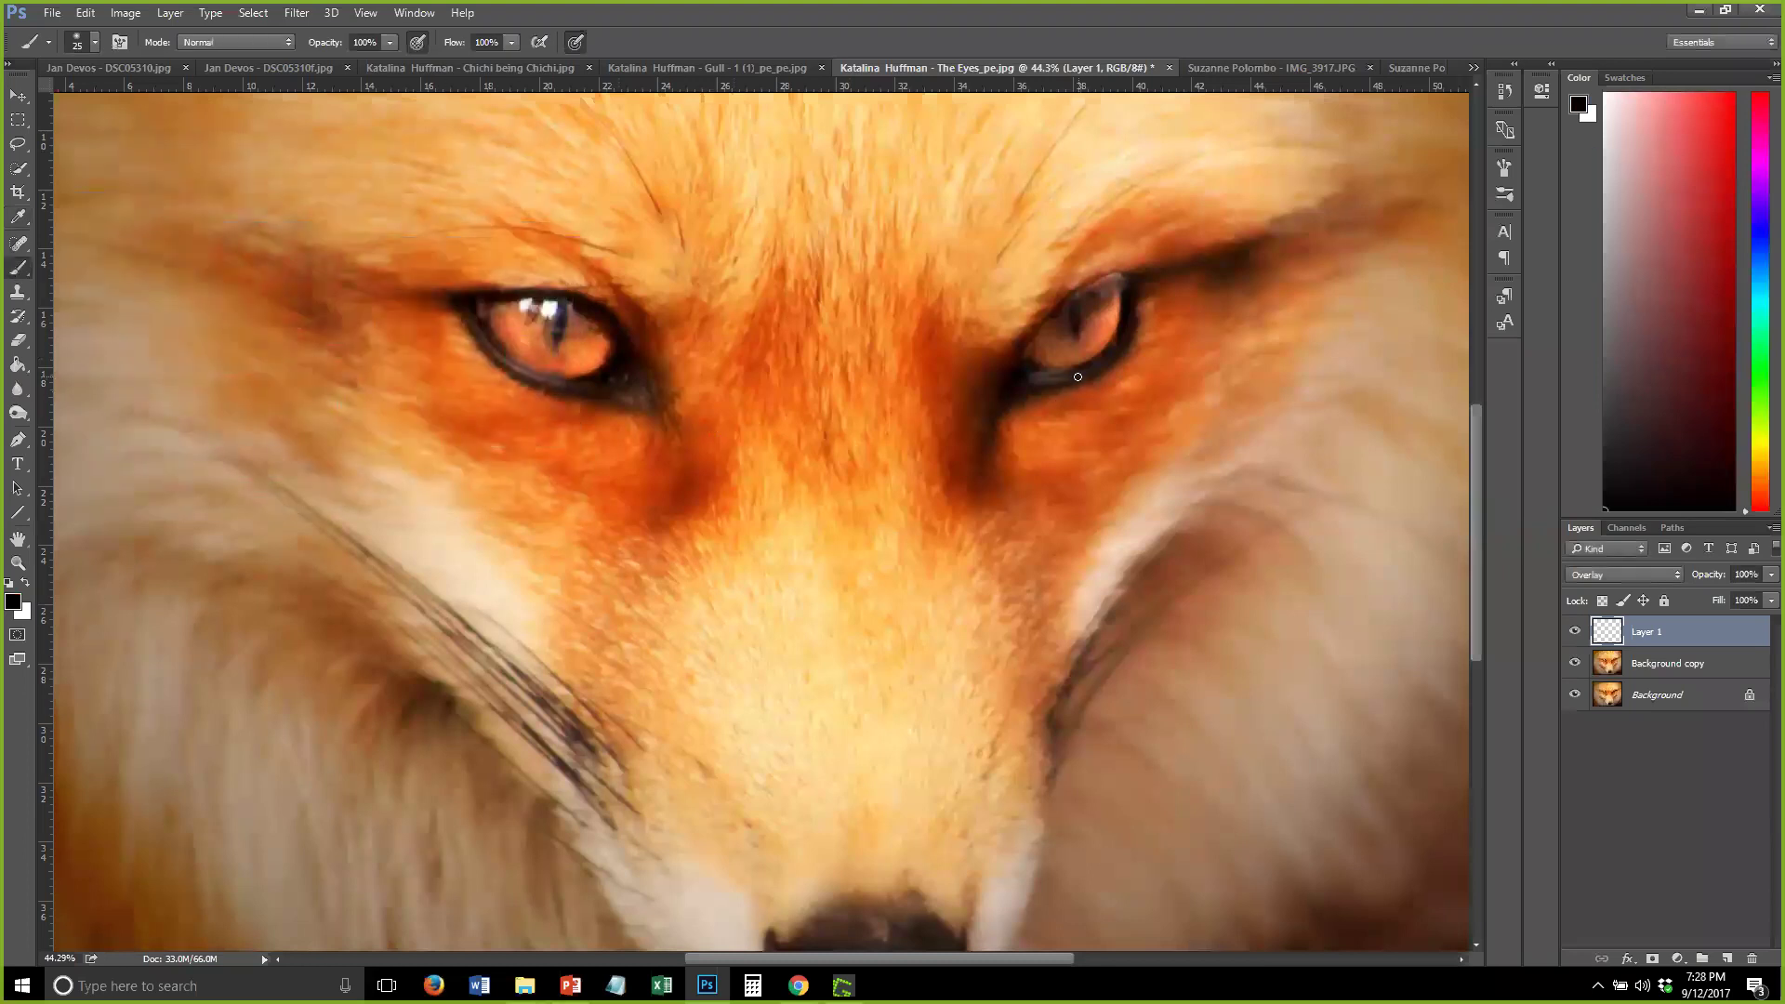
With a 50 px brush at 5% opacity, darken the left eye's iris edge in black and brighten both irises in white
key(bracketright)
key(bracketright)
key(bracketright)
key(0)
key(5)
mouse_move(496, 326)
mouse_down()
mouse_move(527, 347)
mouse_move(557, 305)
mouse_move(542, 290)
mouse_move(538, 344)
mouse_move(507, 345)
mouse_move(601, 355)
mouse_move(531, 367)
mouse_up()
key(x)
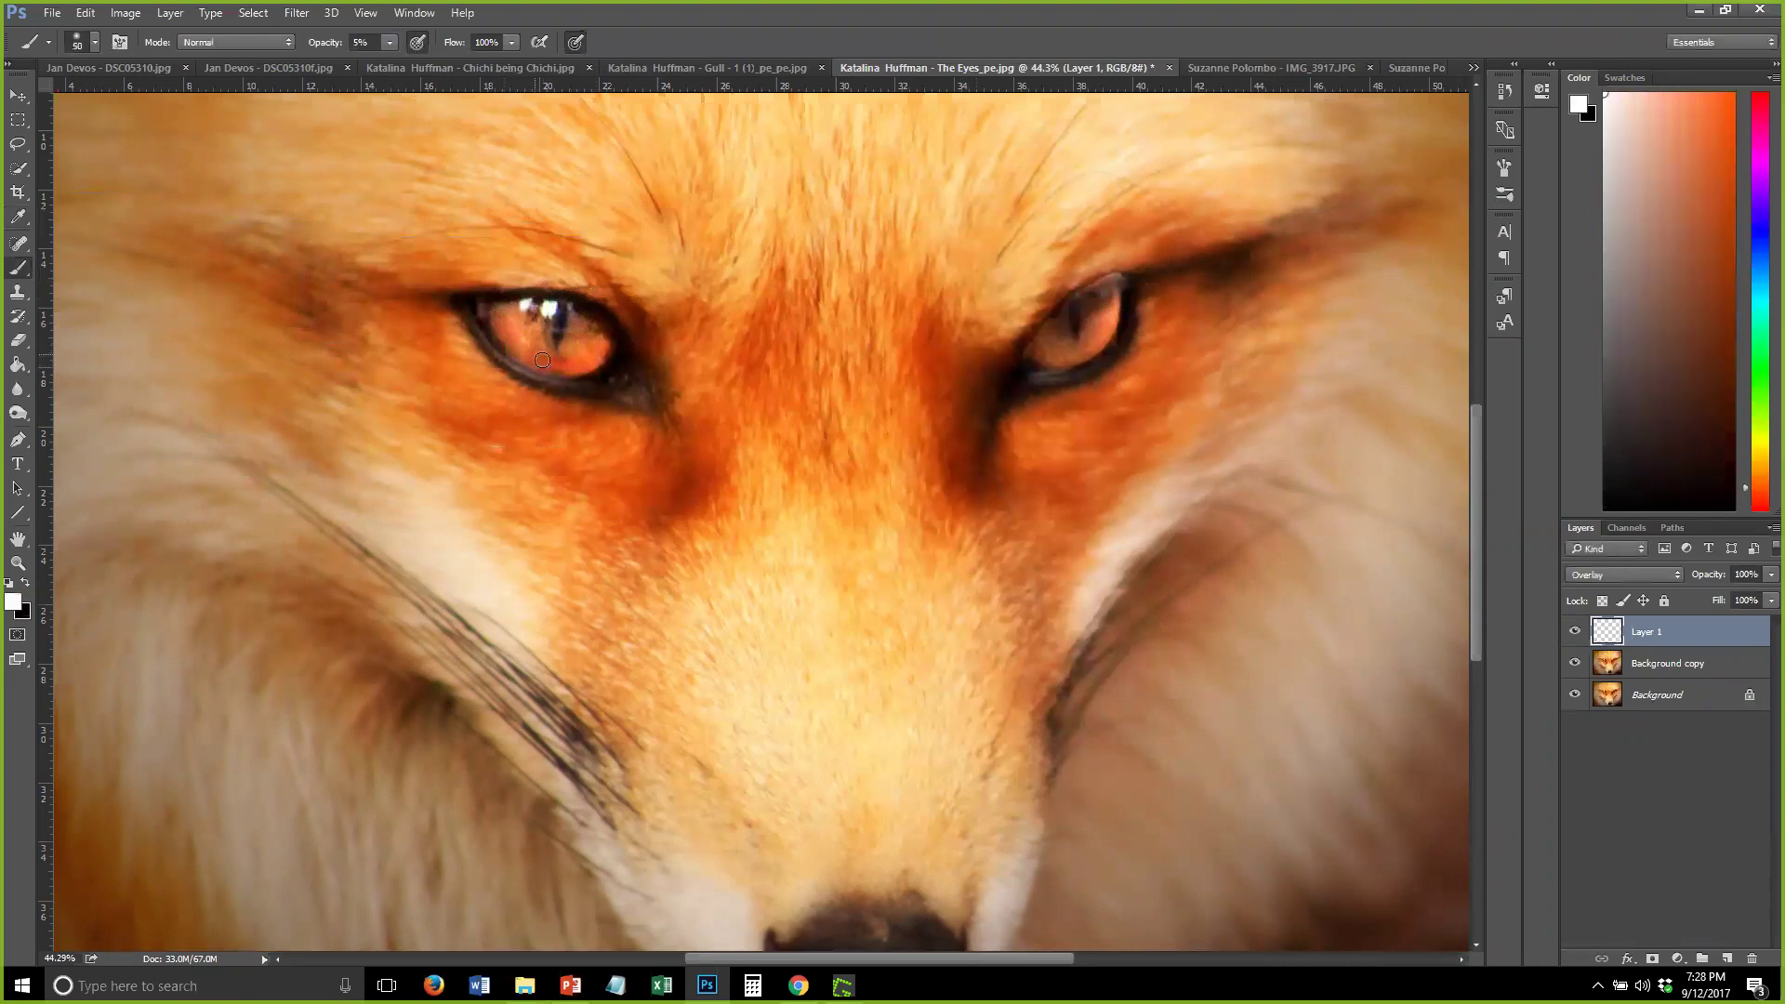
mouse_move(542, 364)
mouse_down()
mouse_move(585, 358)
mouse_move(523, 347)
mouse_up()
mouse_move(1066, 339)
mouse_down()
mouse_move(1110, 314)
mouse_move(1052, 371)
mouse_move(1068, 300)
mouse_move(1061, 323)
mouse_move(1100, 291)
mouse_move(1051, 326)
mouse_up()
Toggle the visibility of Layer 1 to compare the fox's eyes before and after, leaving the layer hidden
click(1575, 632)
click(1574, 633)
click(1575, 633)
click(1575, 633)
click(1574, 633)
scroll(850, 245, down, 2)
scroll(847, 245, down, 1)
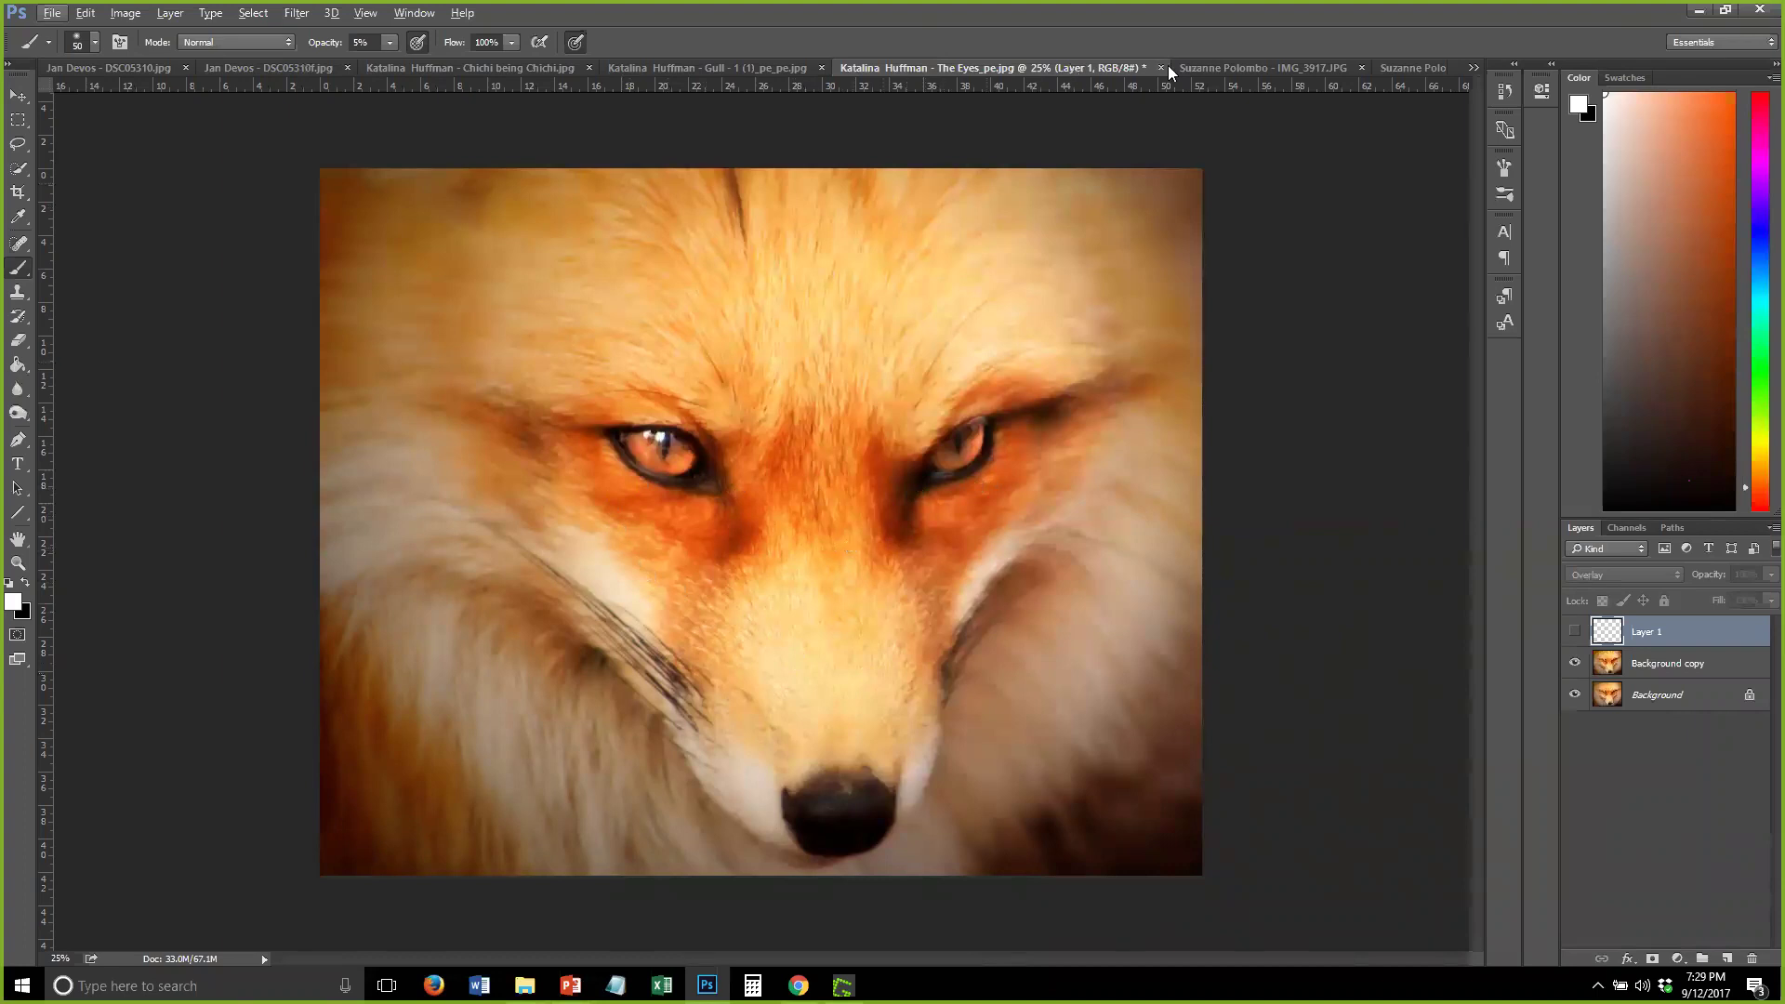
Switch to the gull photo Gull - 1 (1)_pe_pe.jpg and duplicate its Background layer
click(669, 67)
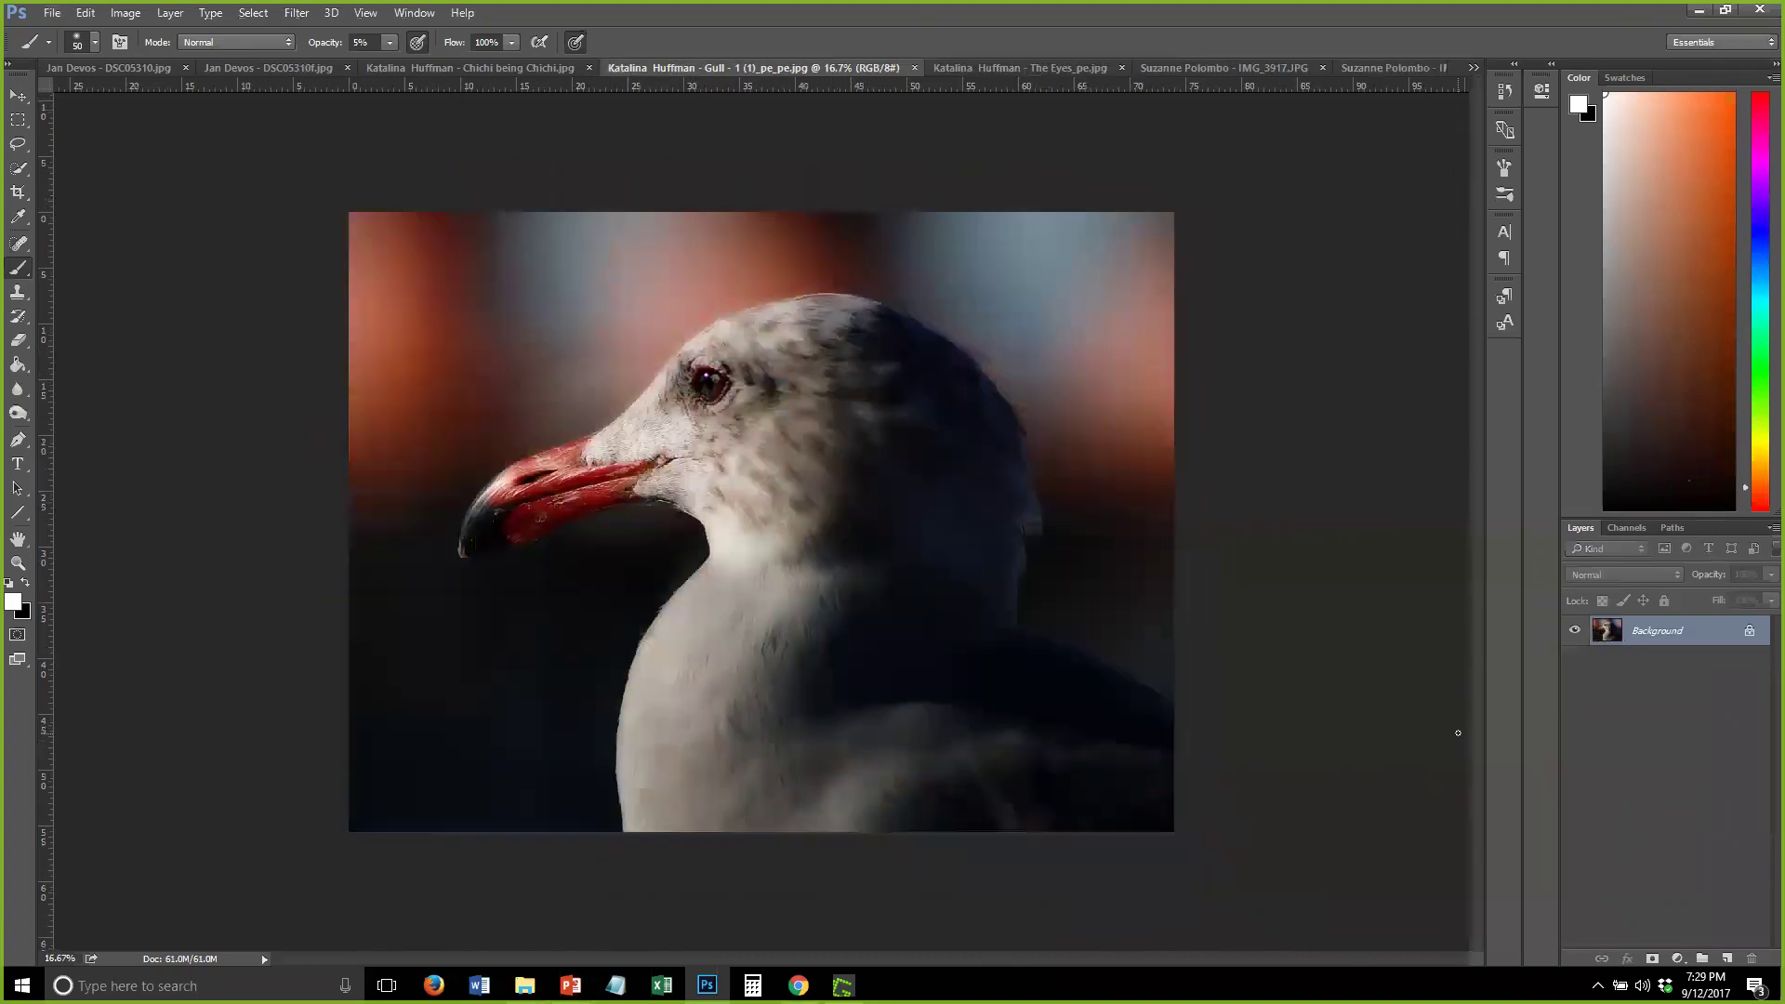
drag(1664, 632, 1726, 957)
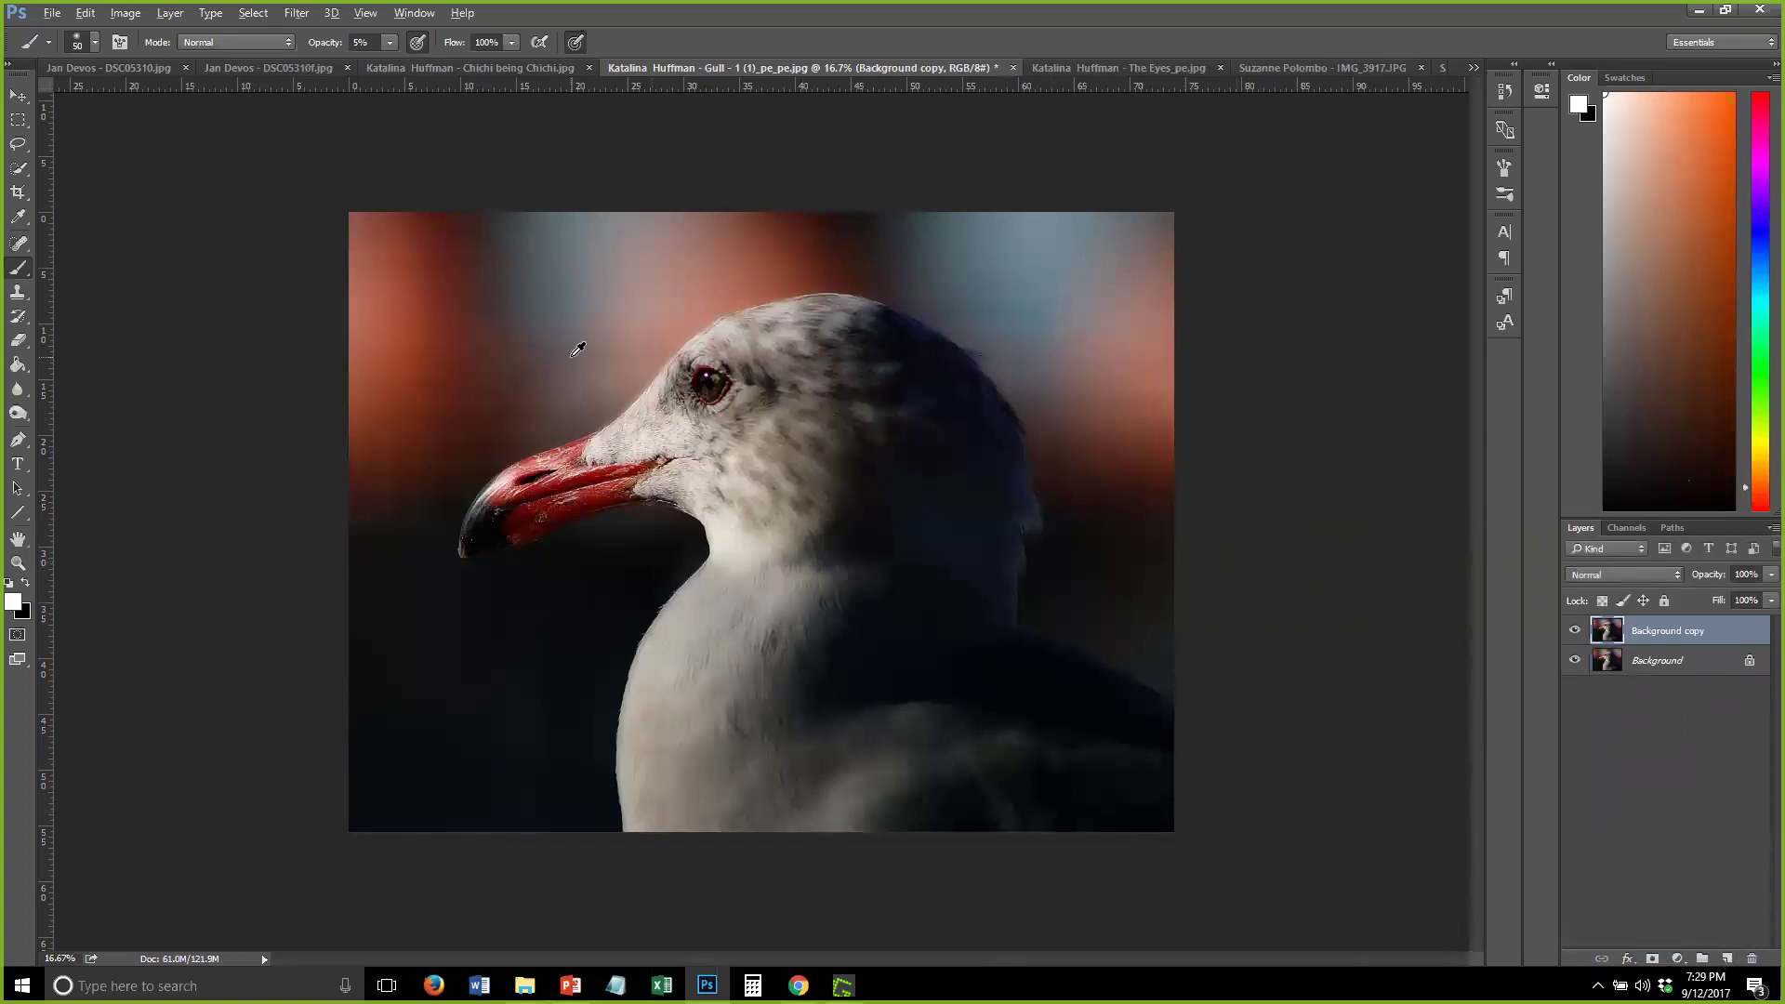
scroll(635, 407, up, 3)
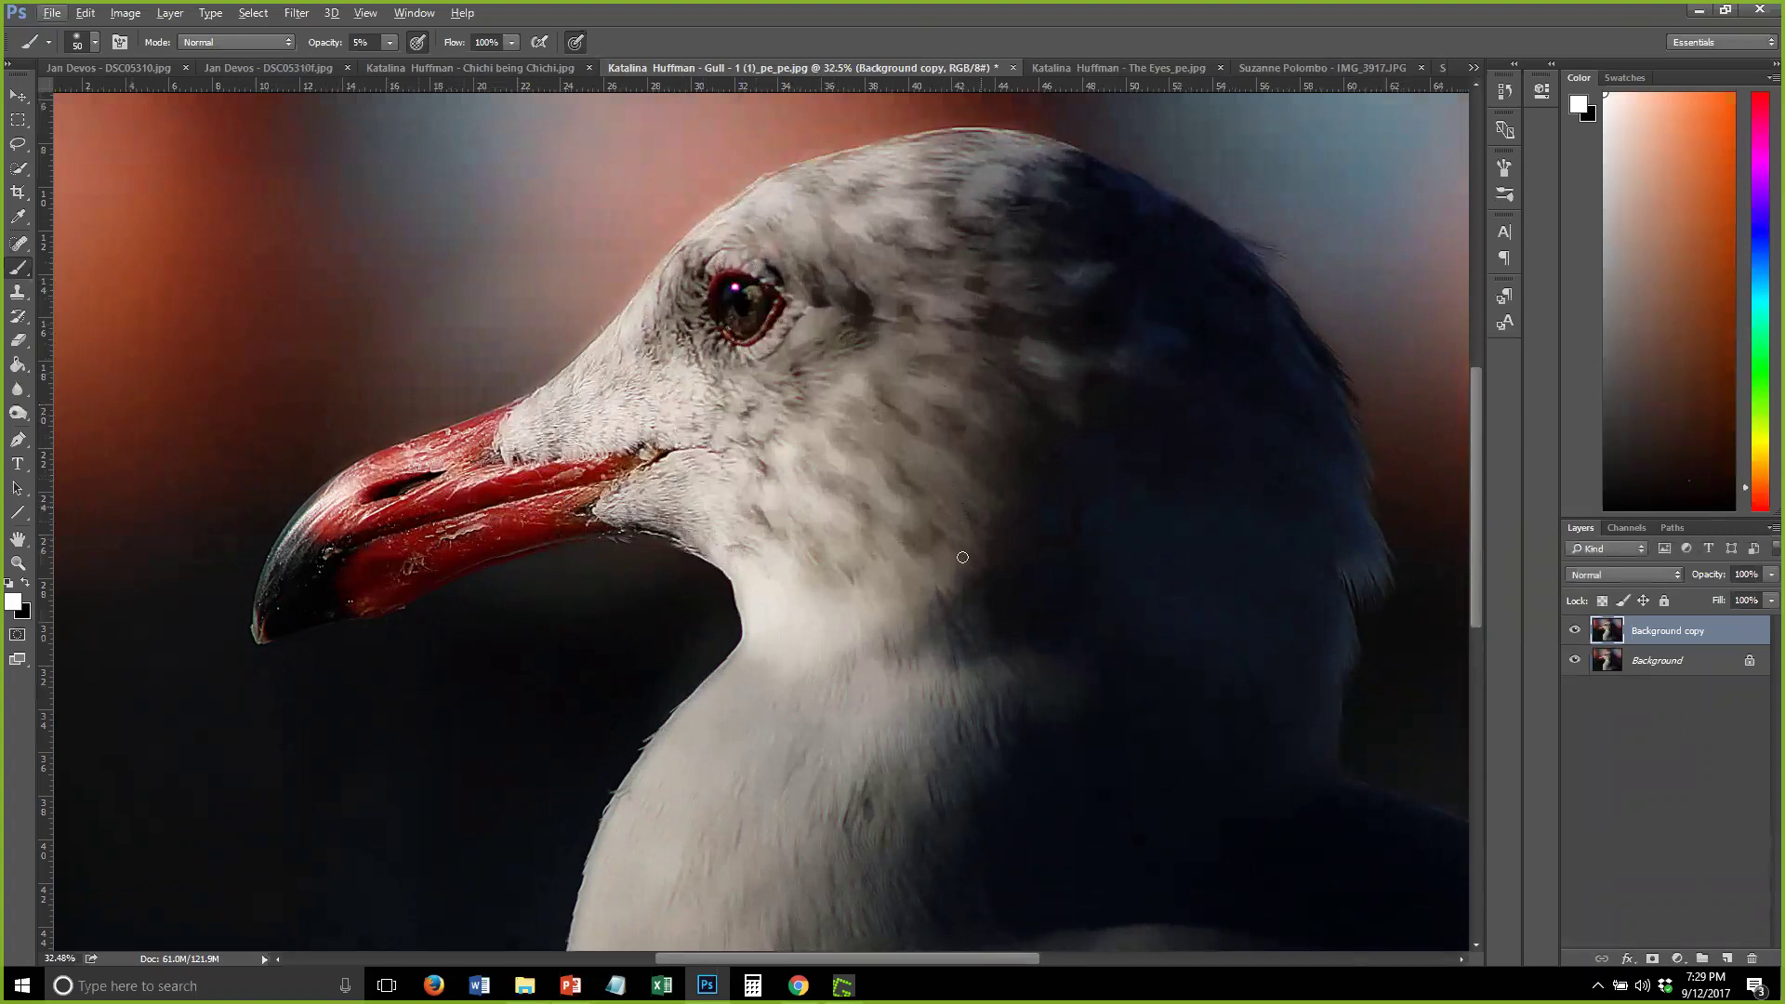
scroll(901, 543, down, 2)
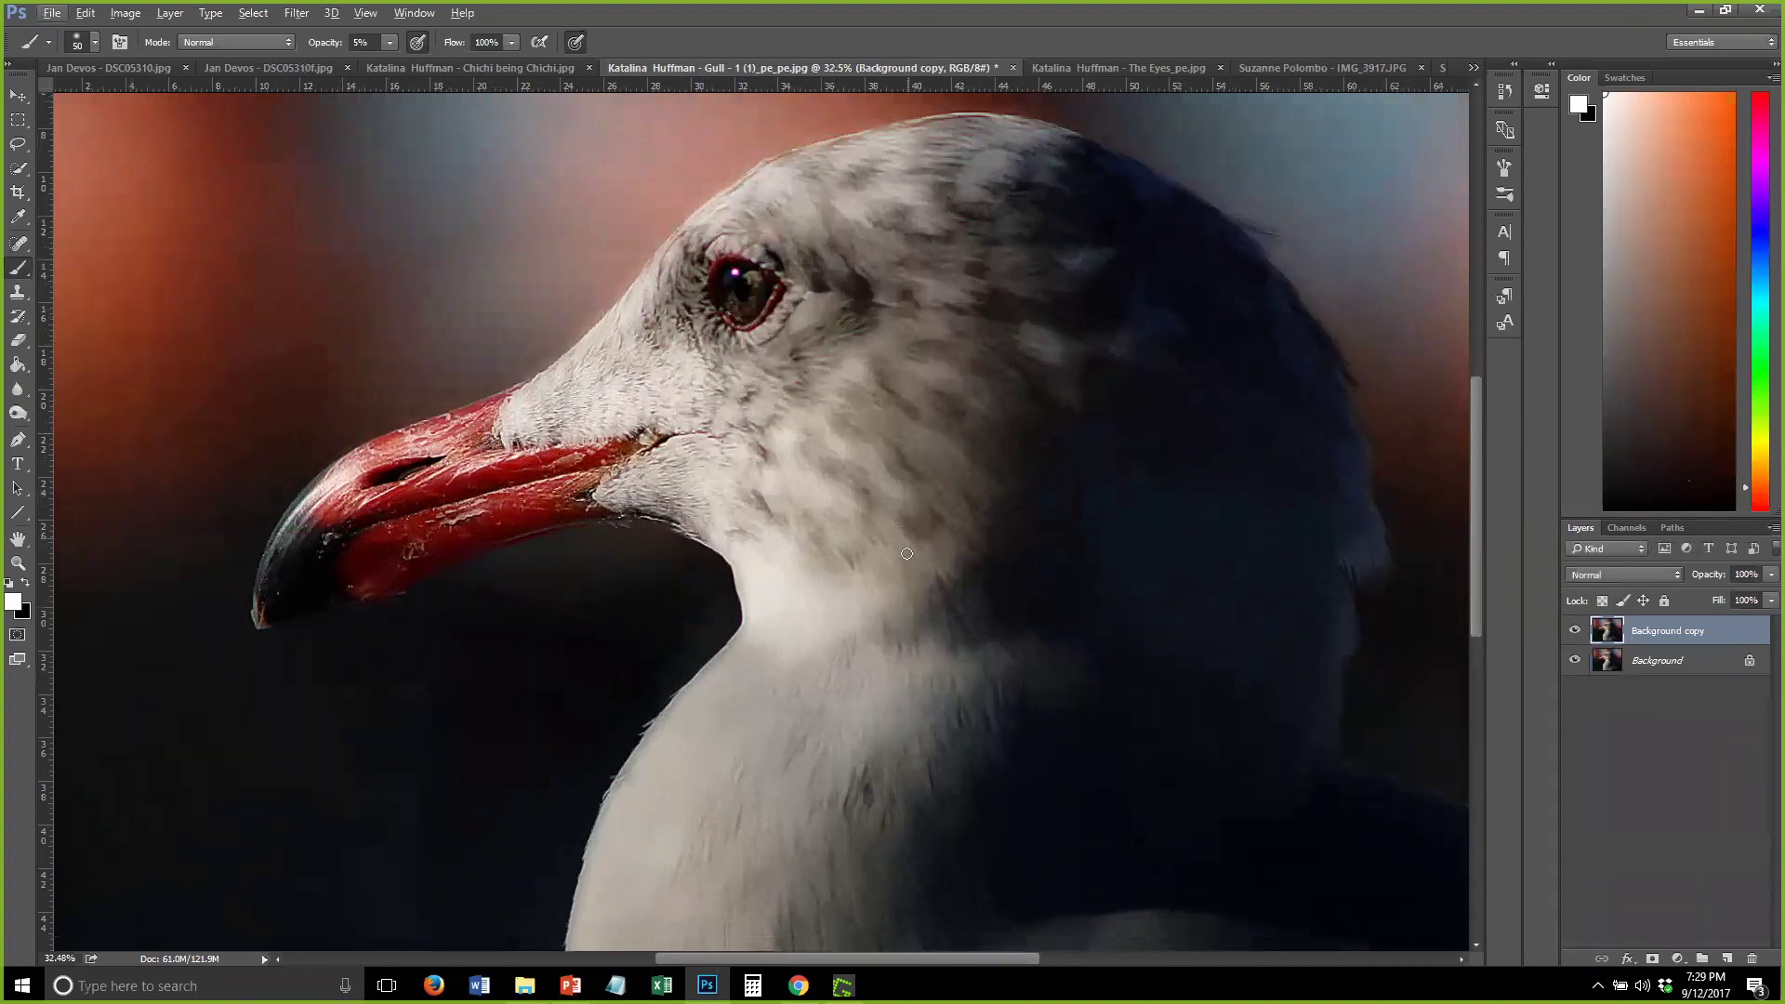
scroll(900, 541, down, 5)
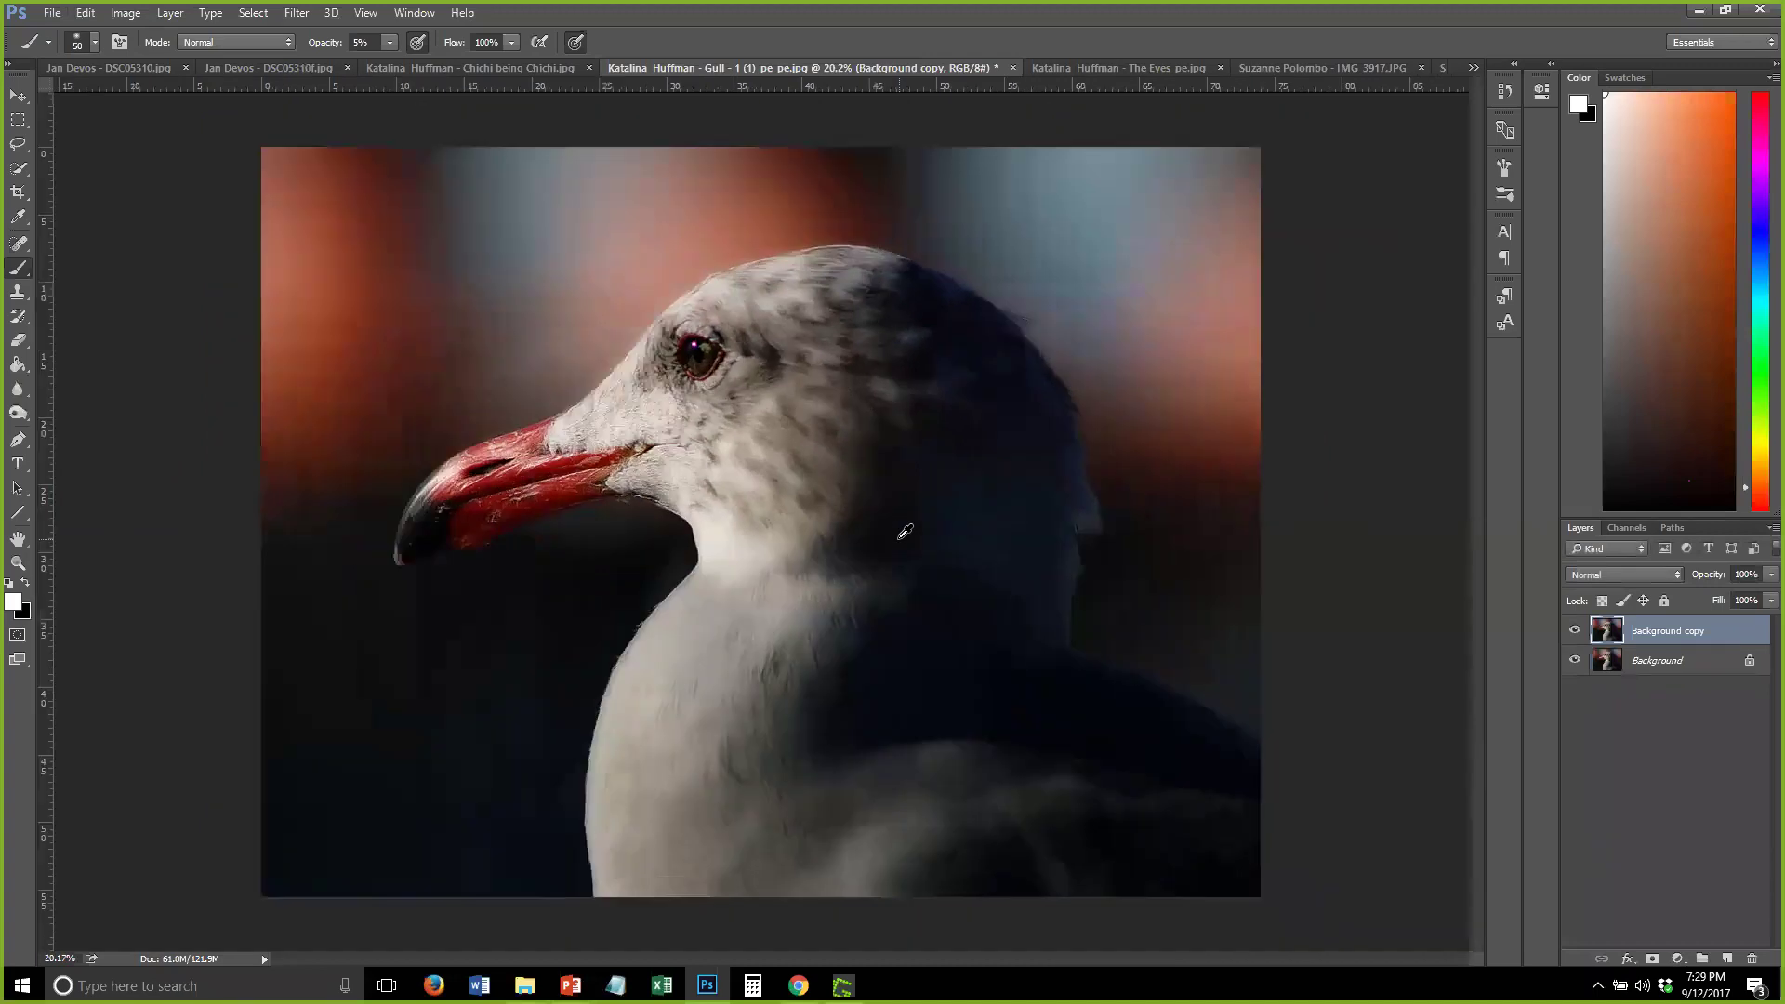
scroll(895, 550, down, 1)
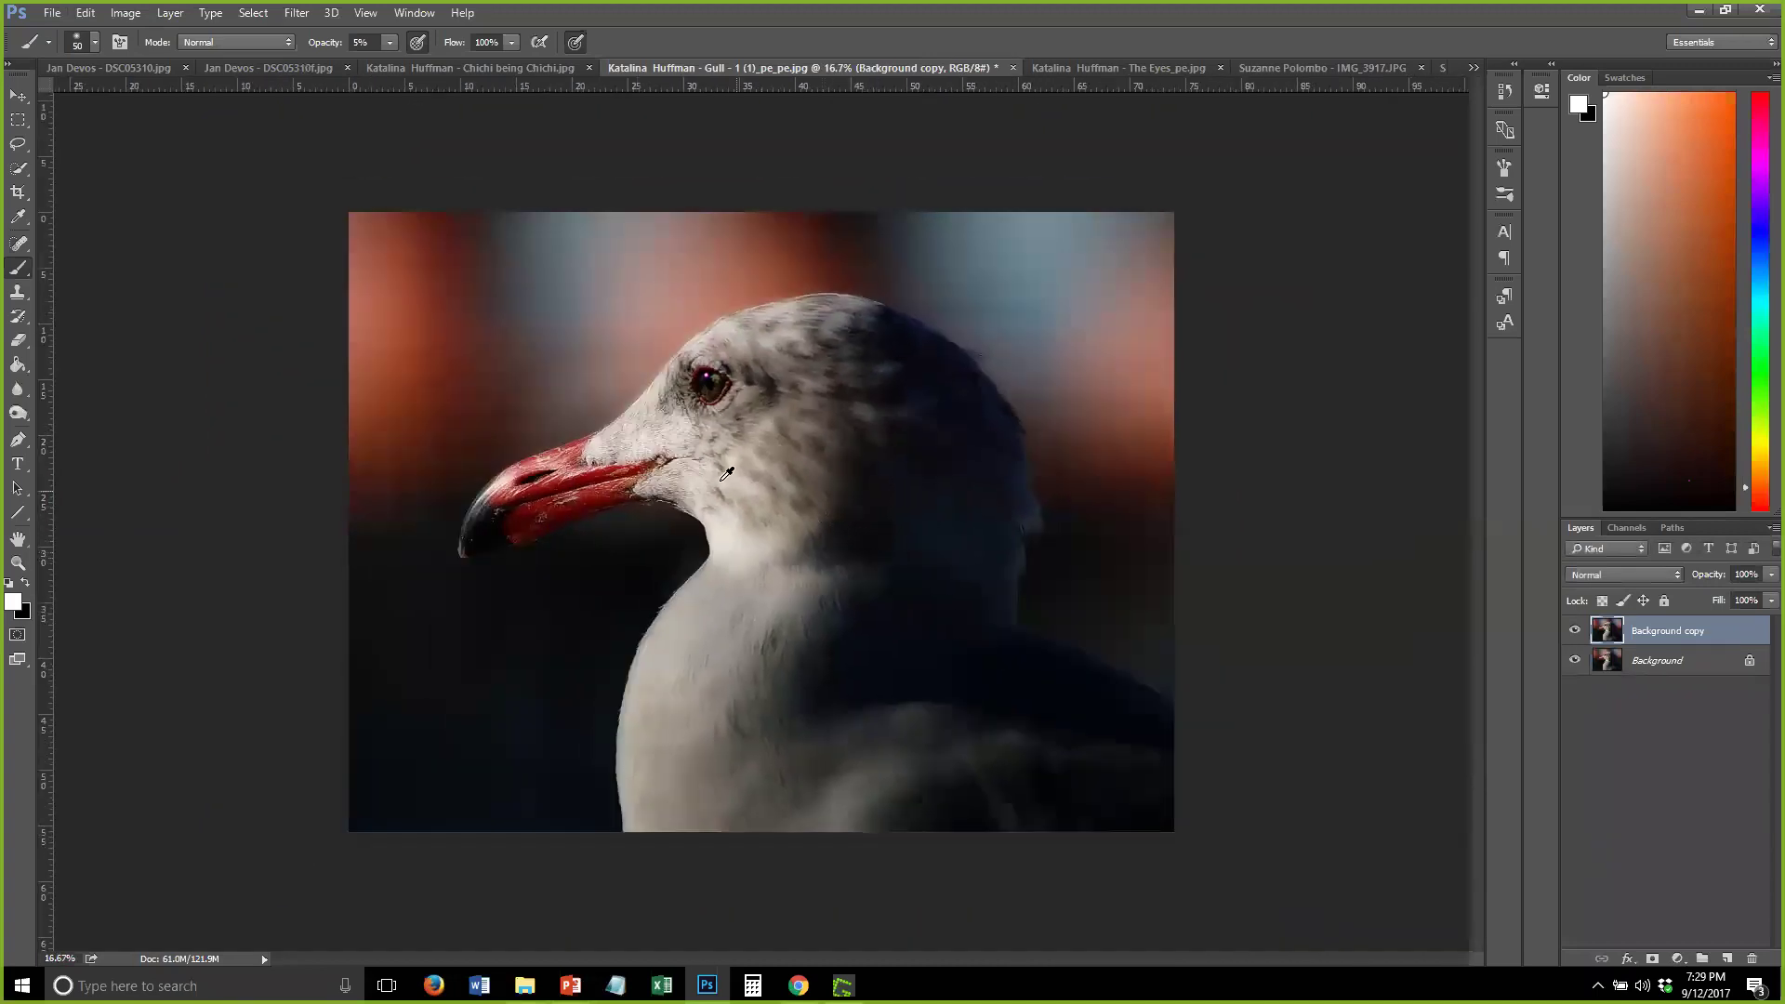
Check the gull photo's camera data in its file info, then examine the gull's head and eye
click(51, 13)
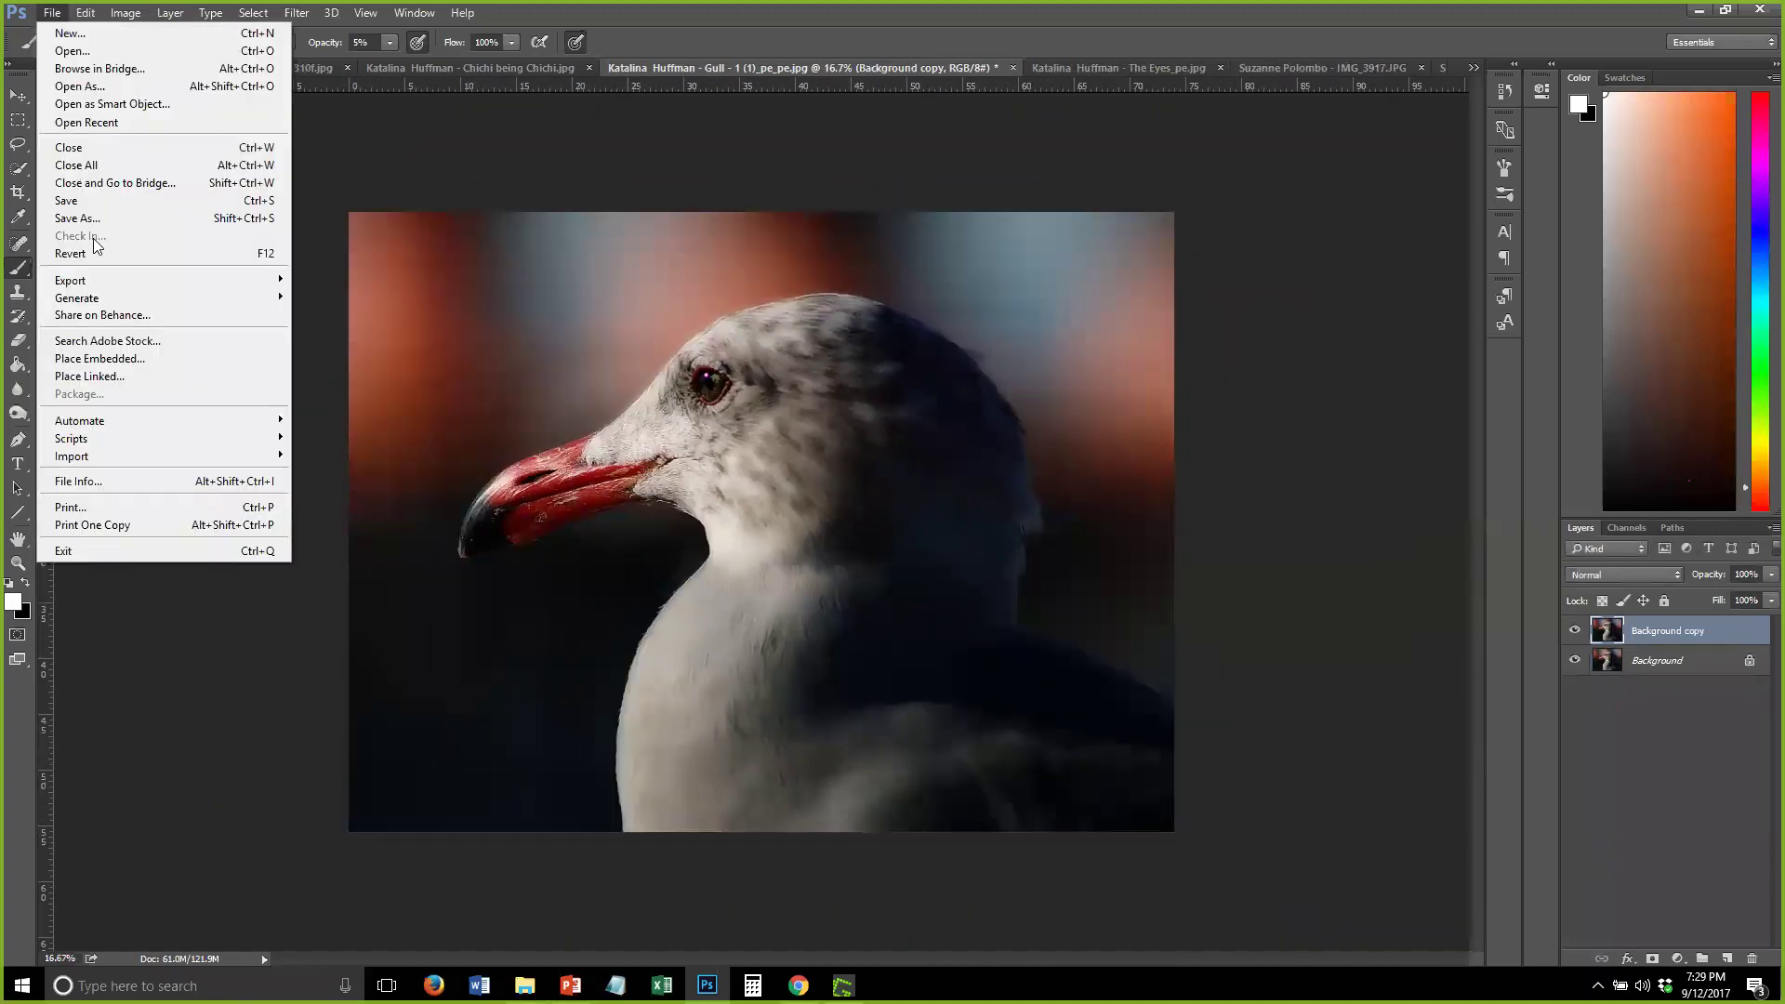
click(104, 481)
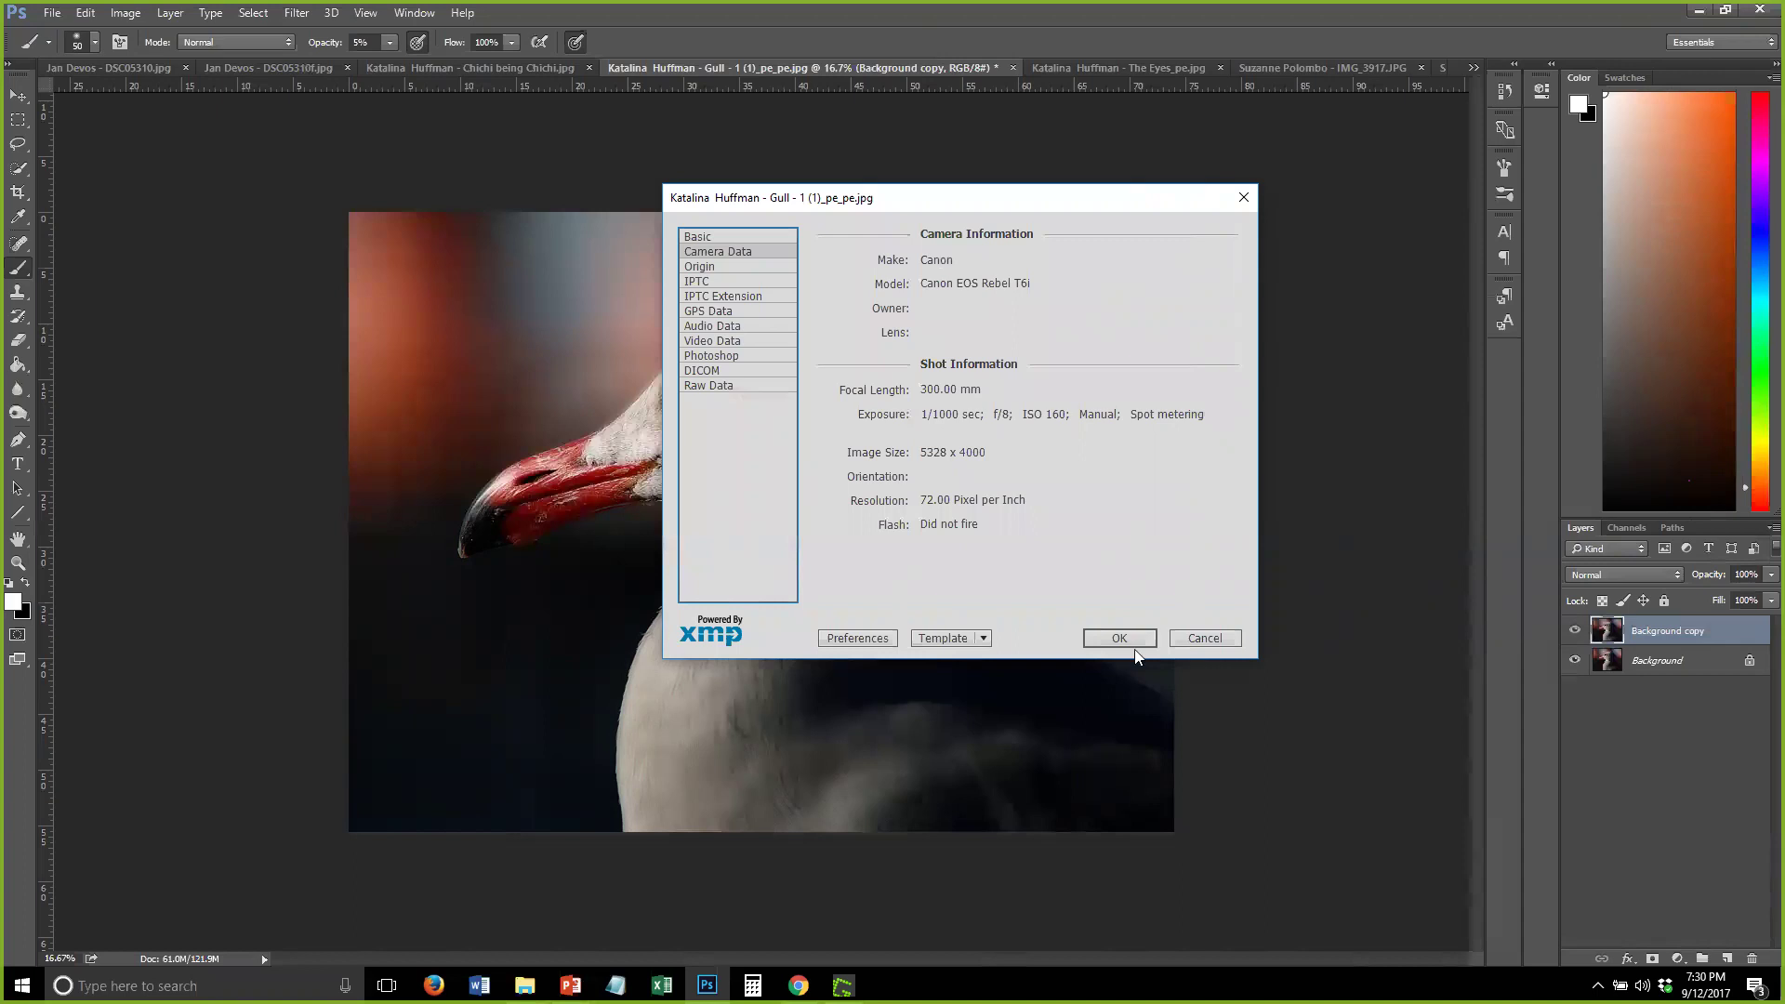
click(1199, 639)
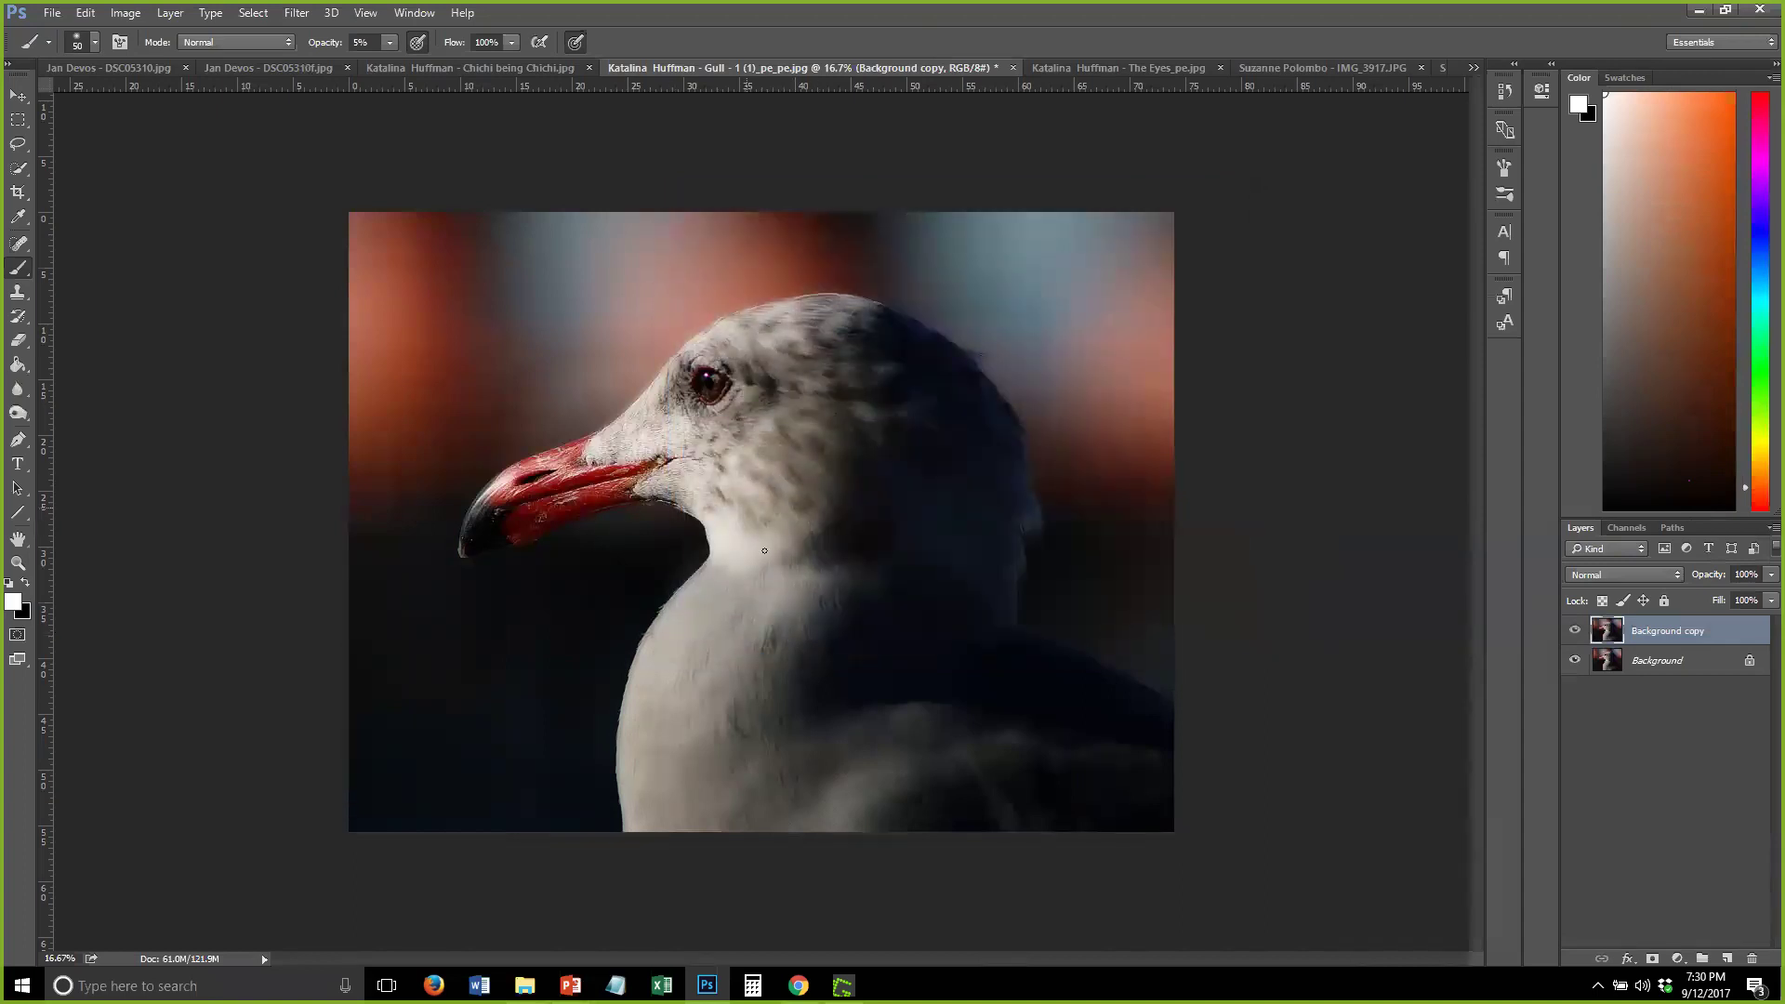
alt+scroll(822, 552, up, 4)
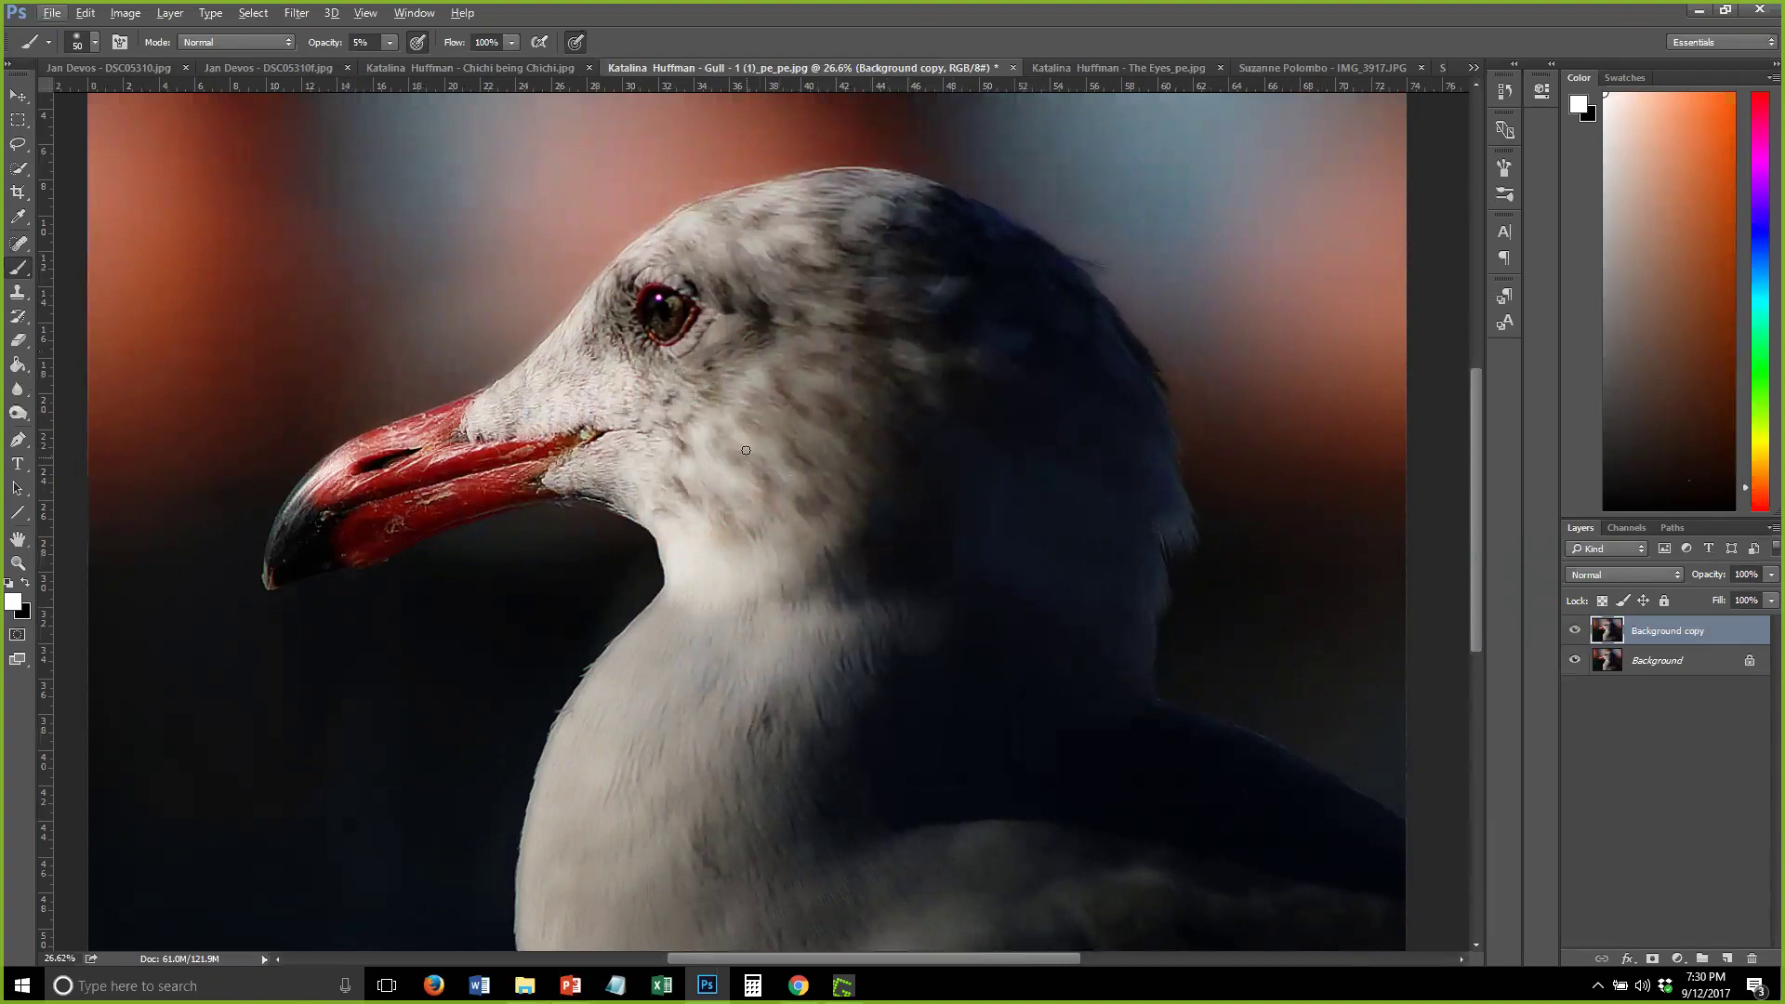
scroll(732, 447, down, 1)
scroll(731, 447, down, 1)
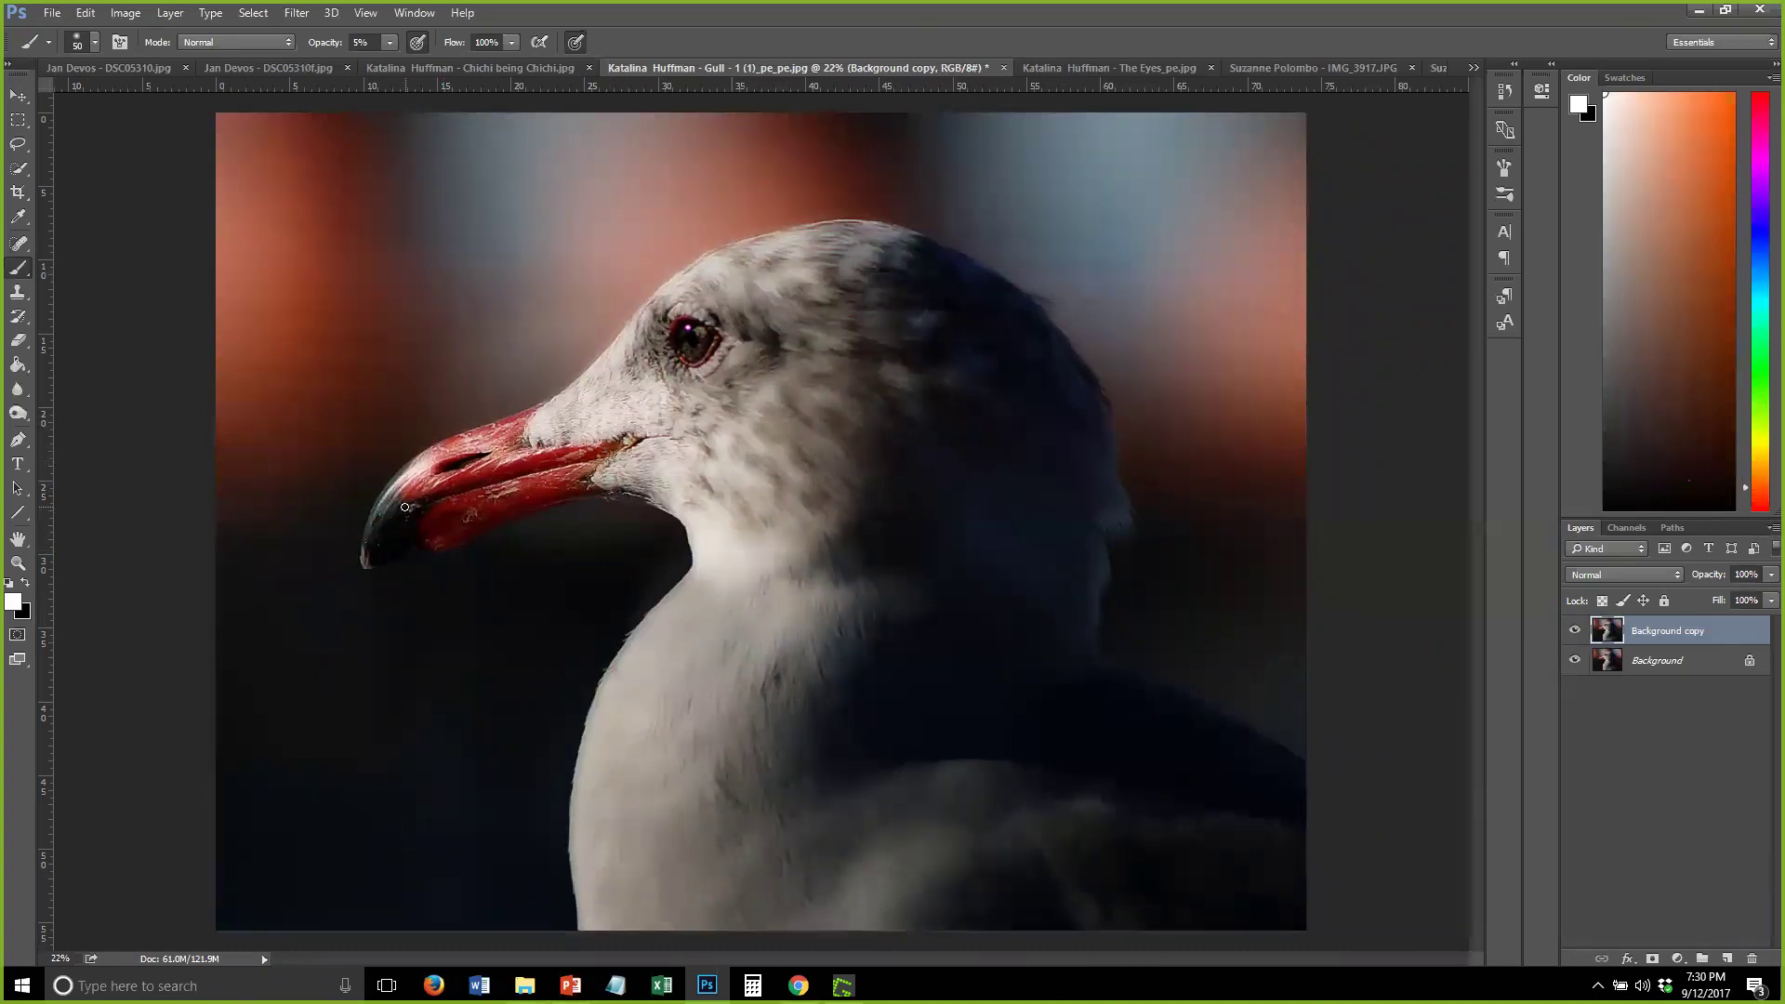
click(690, 326)
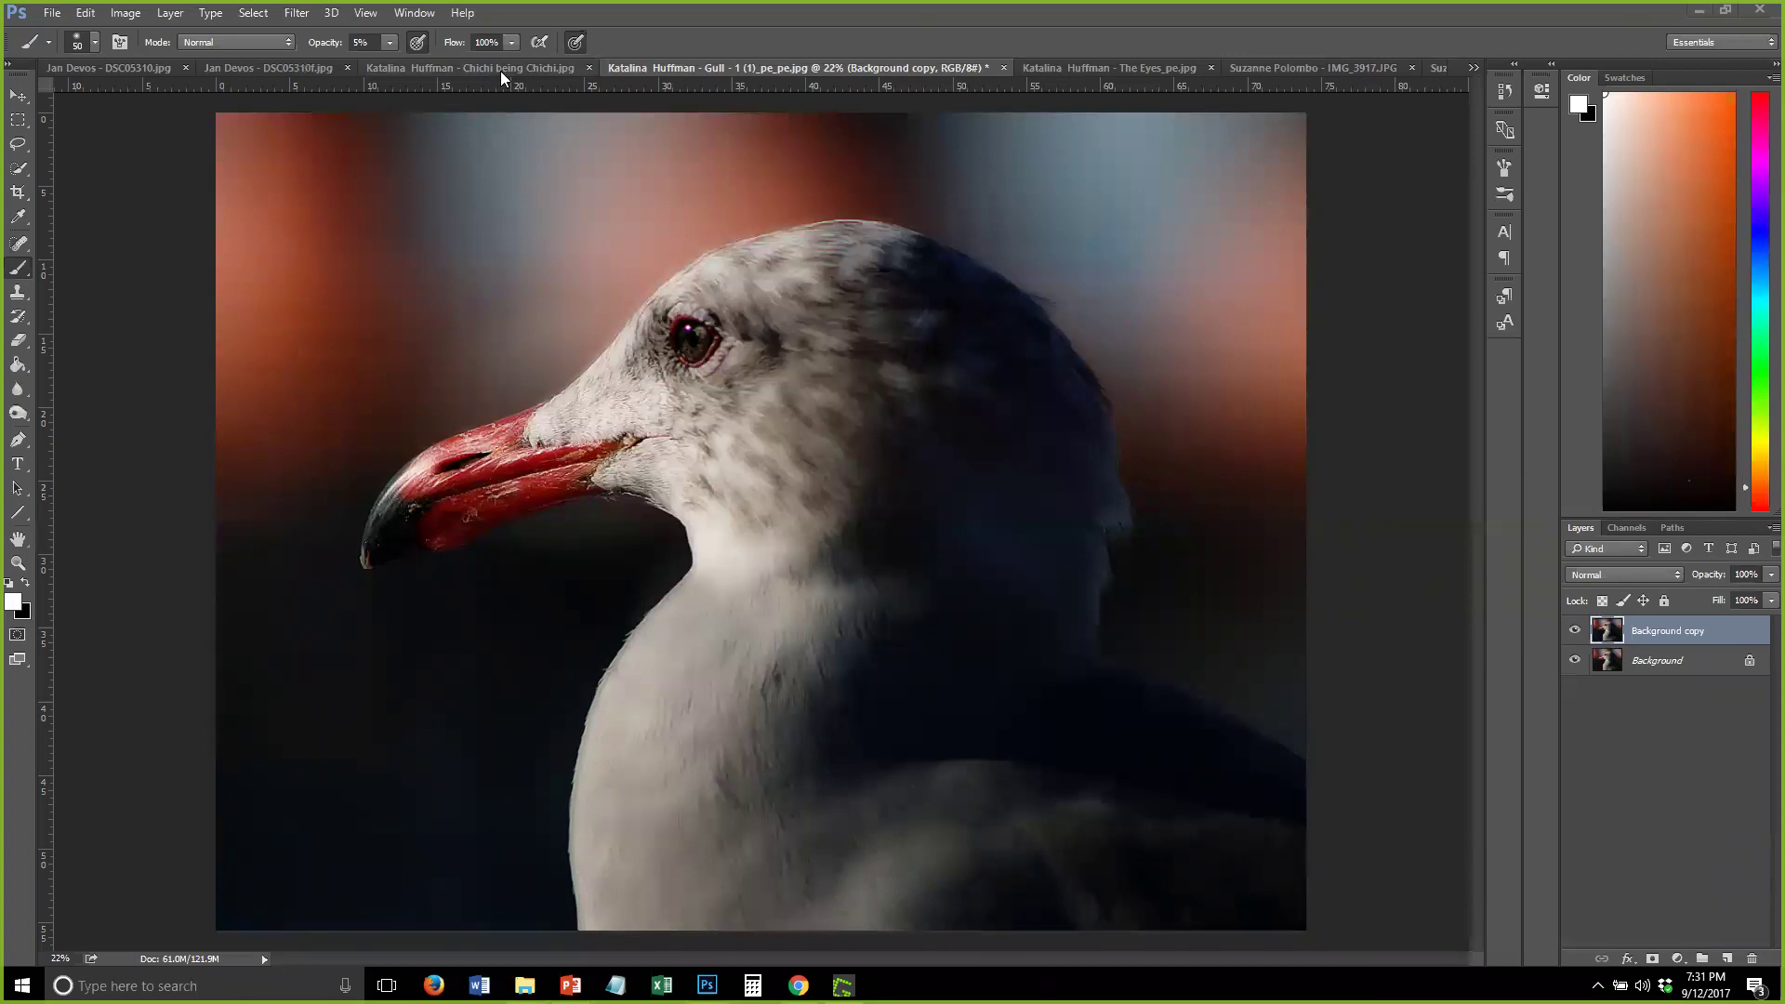
Close the gull and fox photos without saving the changes
click(1003, 68)
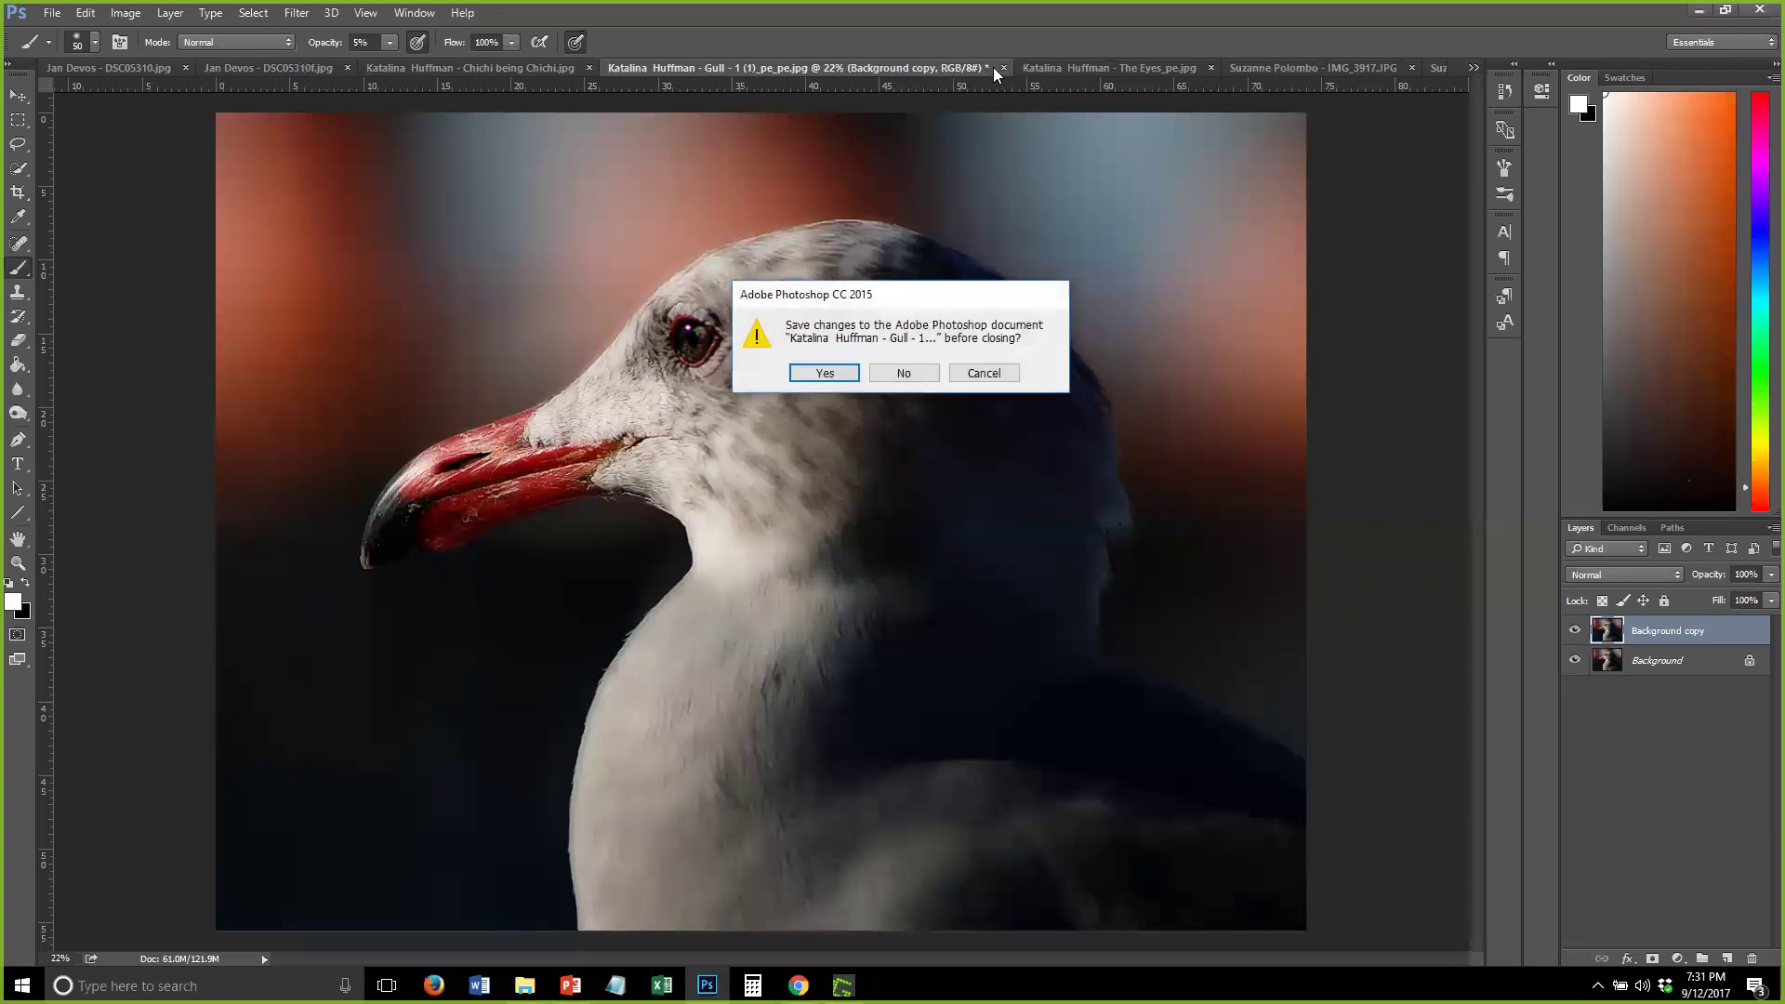
click(894, 374)
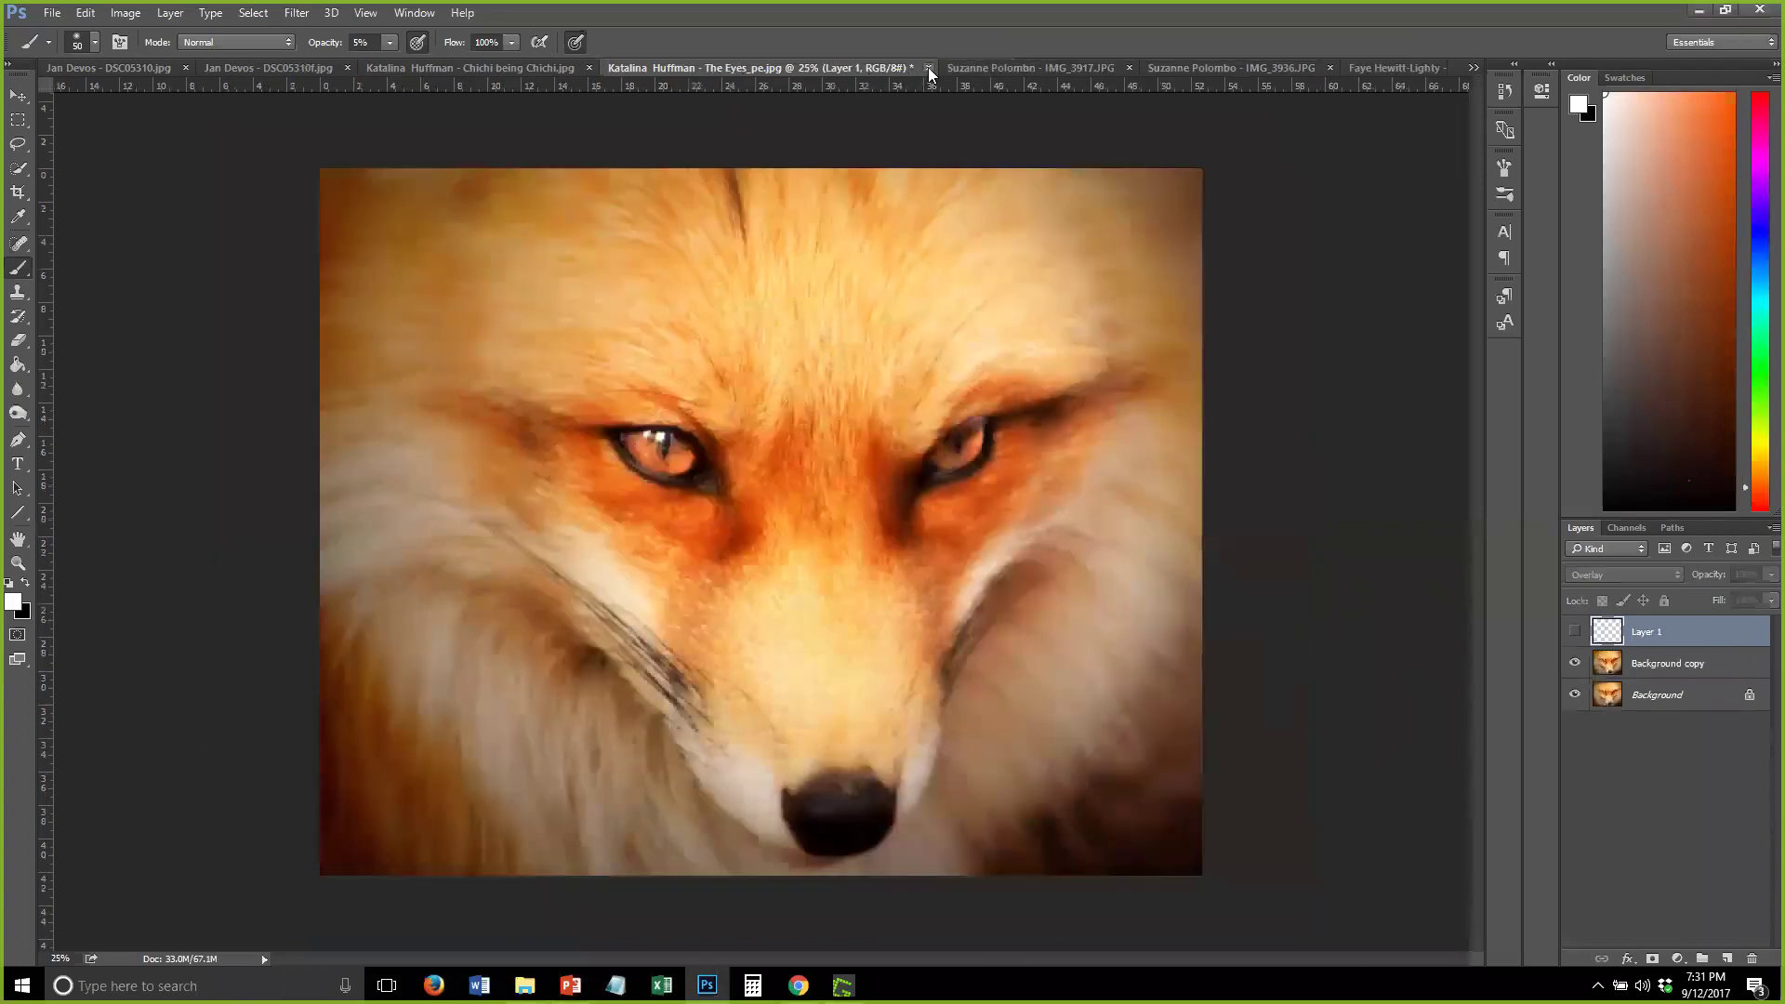
click(928, 68)
click(902, 375)
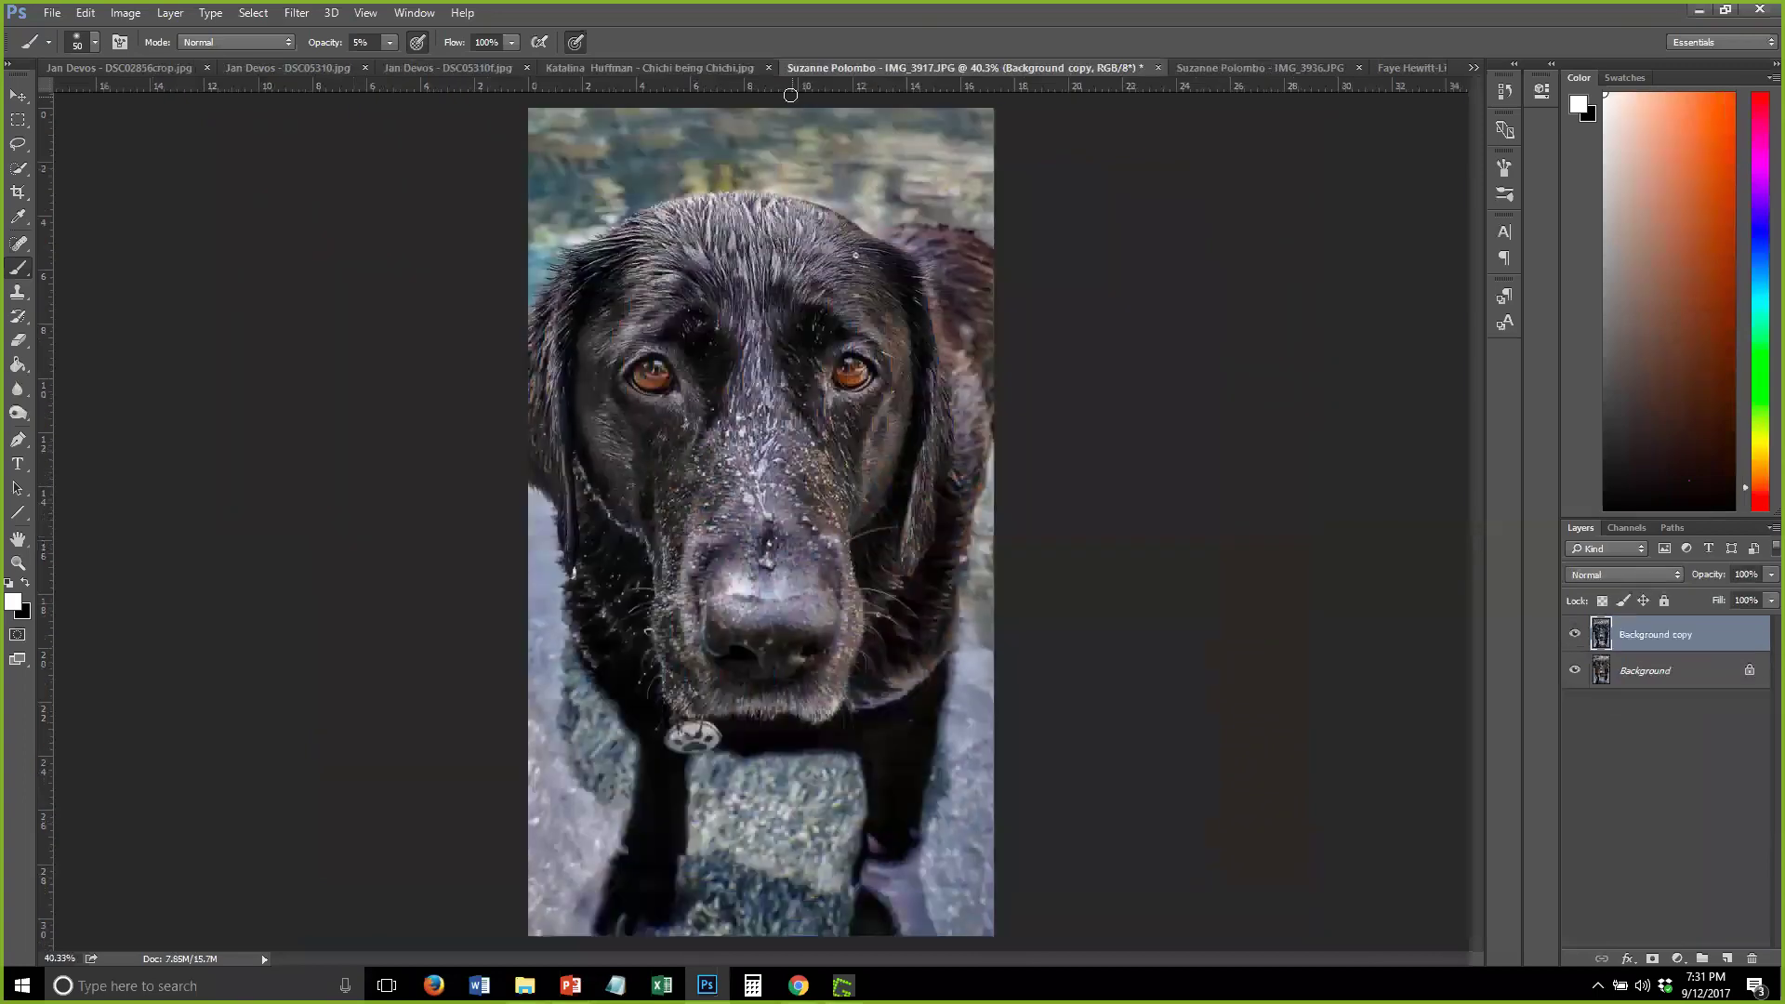
Close the dog photos IMG_3917.JPG and IMG_3936.JPG and the coneflower photo _MG_2149.CR2 without saving the changes
click(1157, 68)
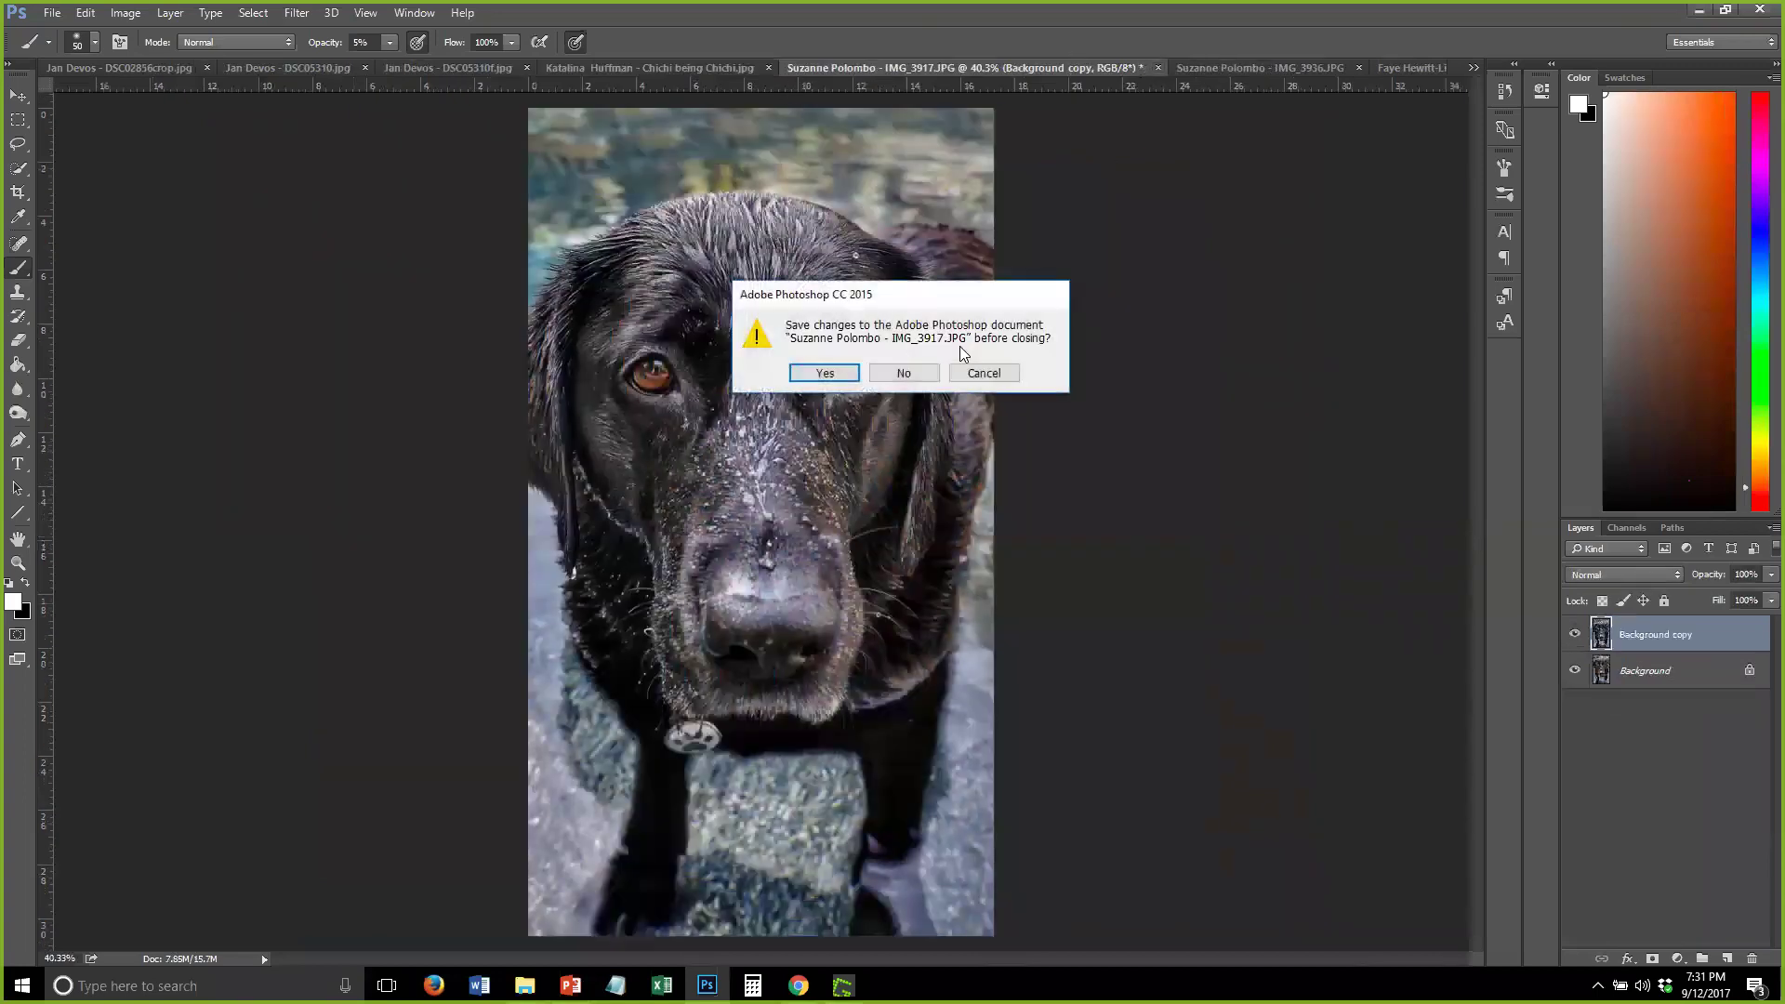
click(901, 373)
click(1403, 68)
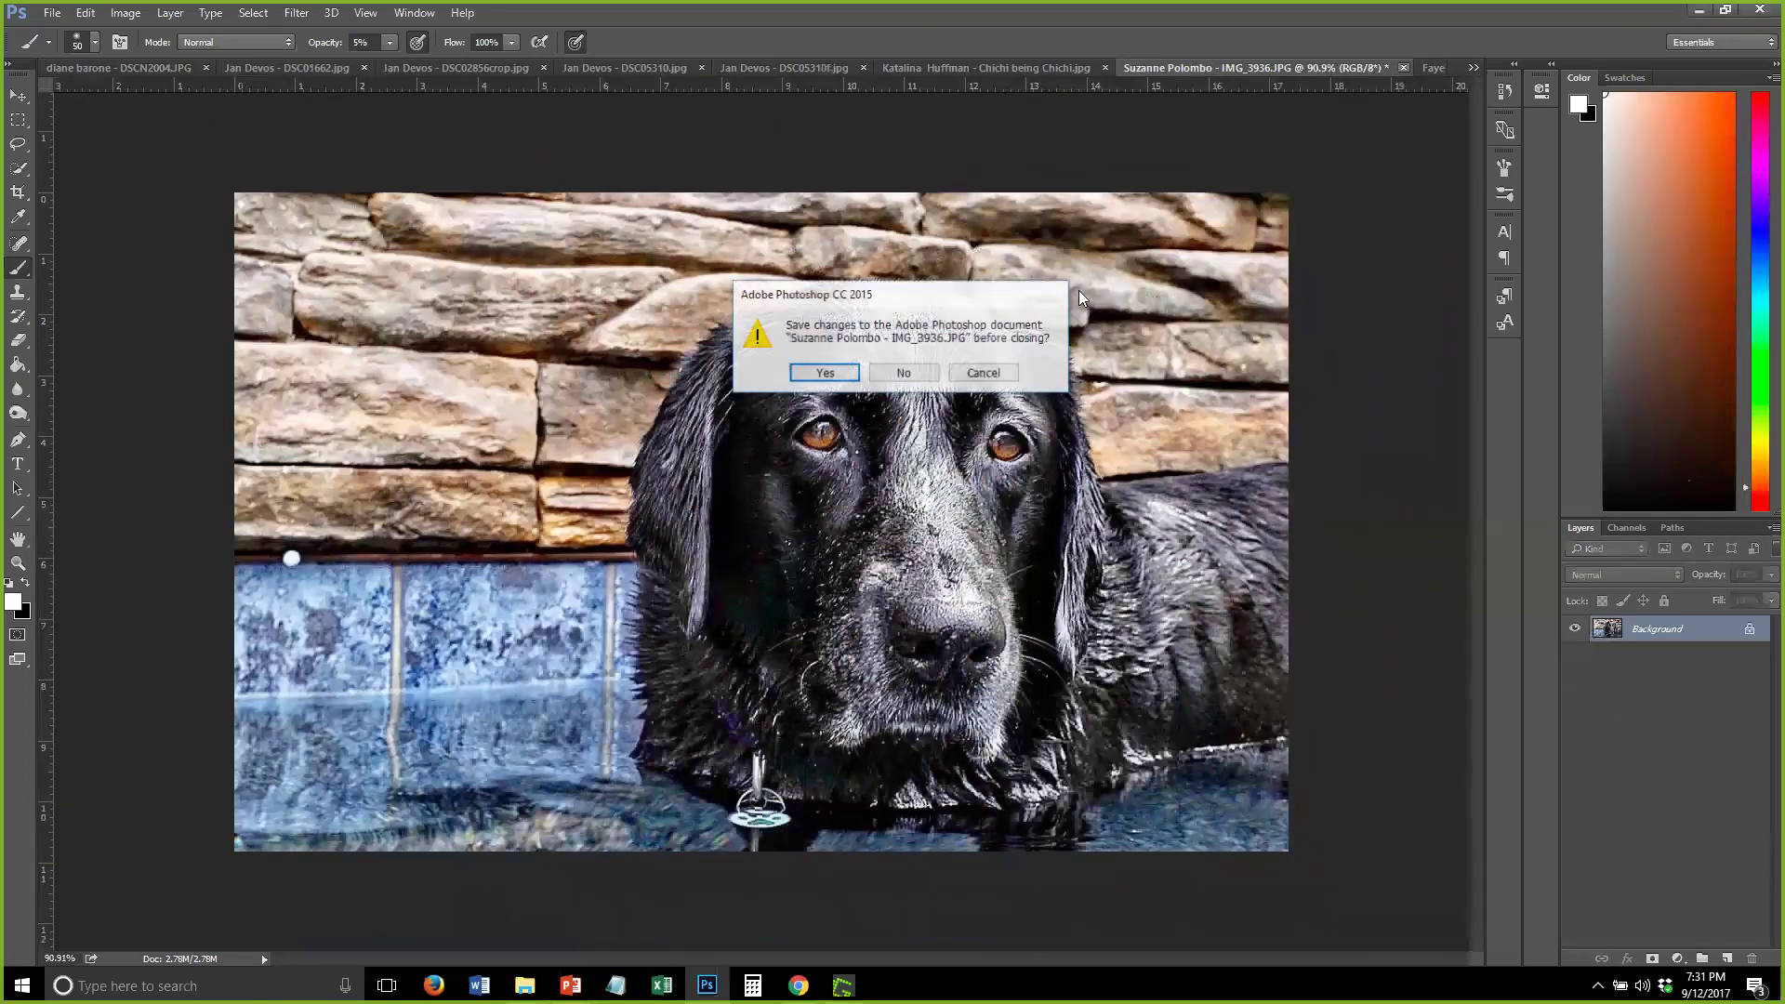
click(902, 374)
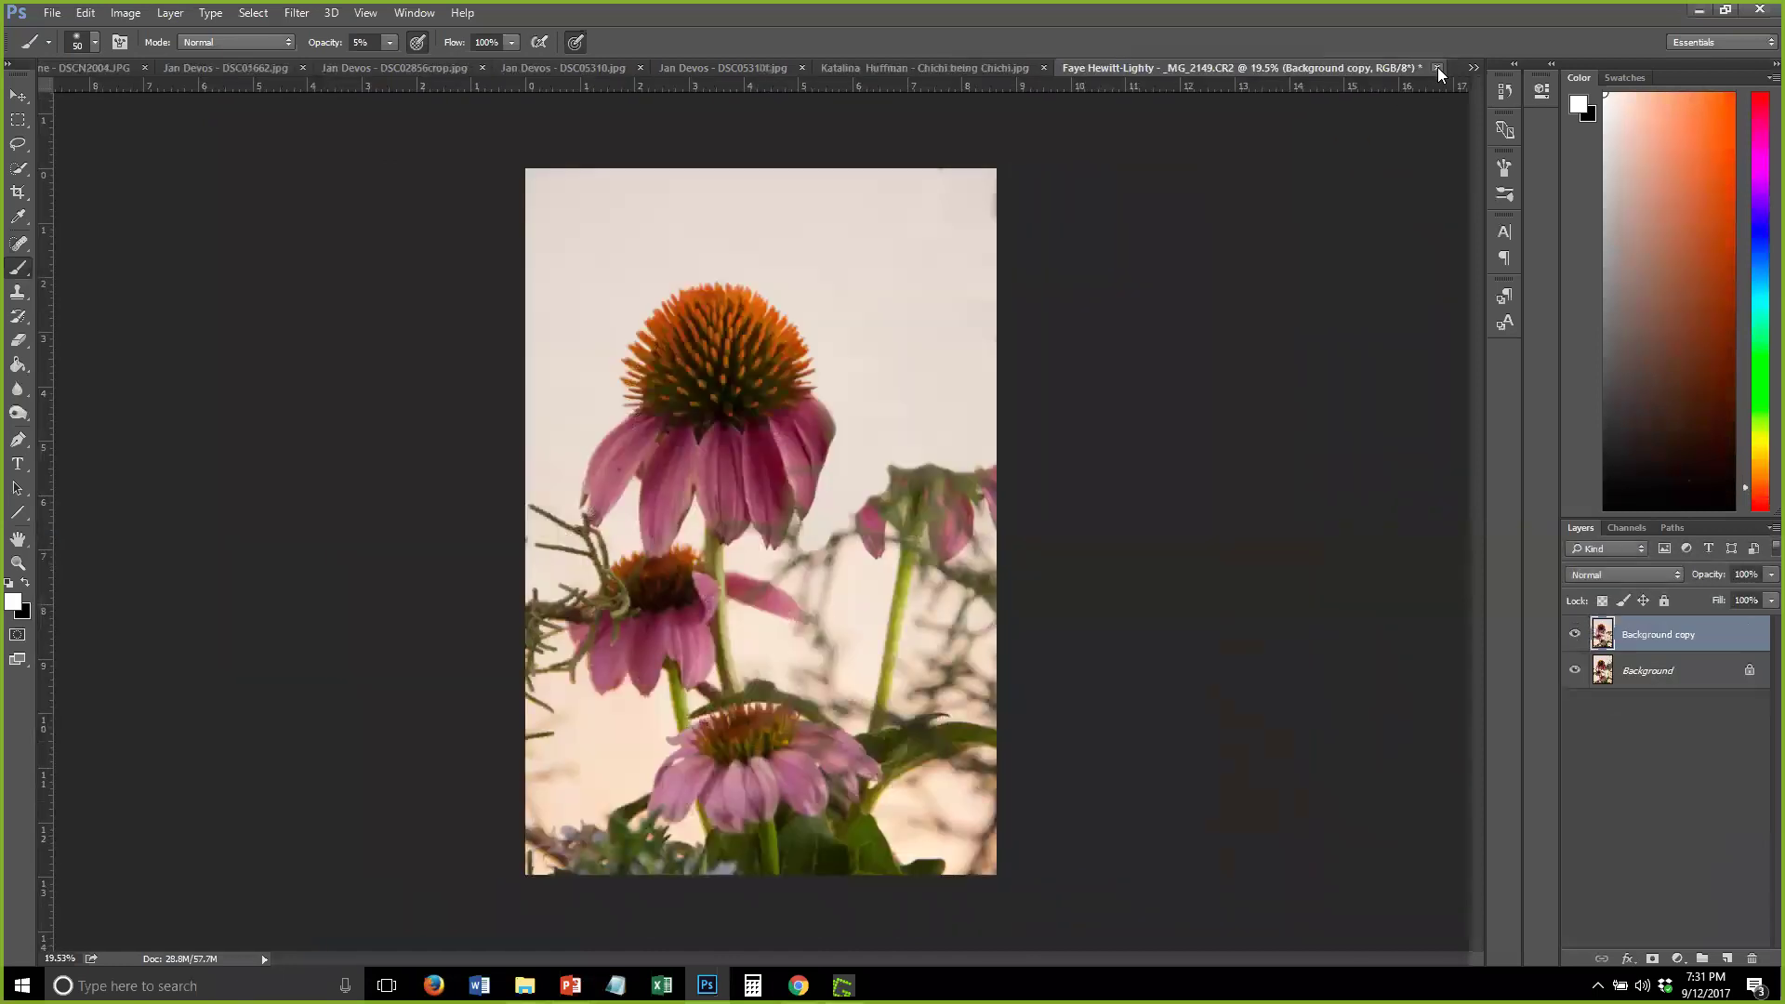
click(1436, 68)
click(900, 382)
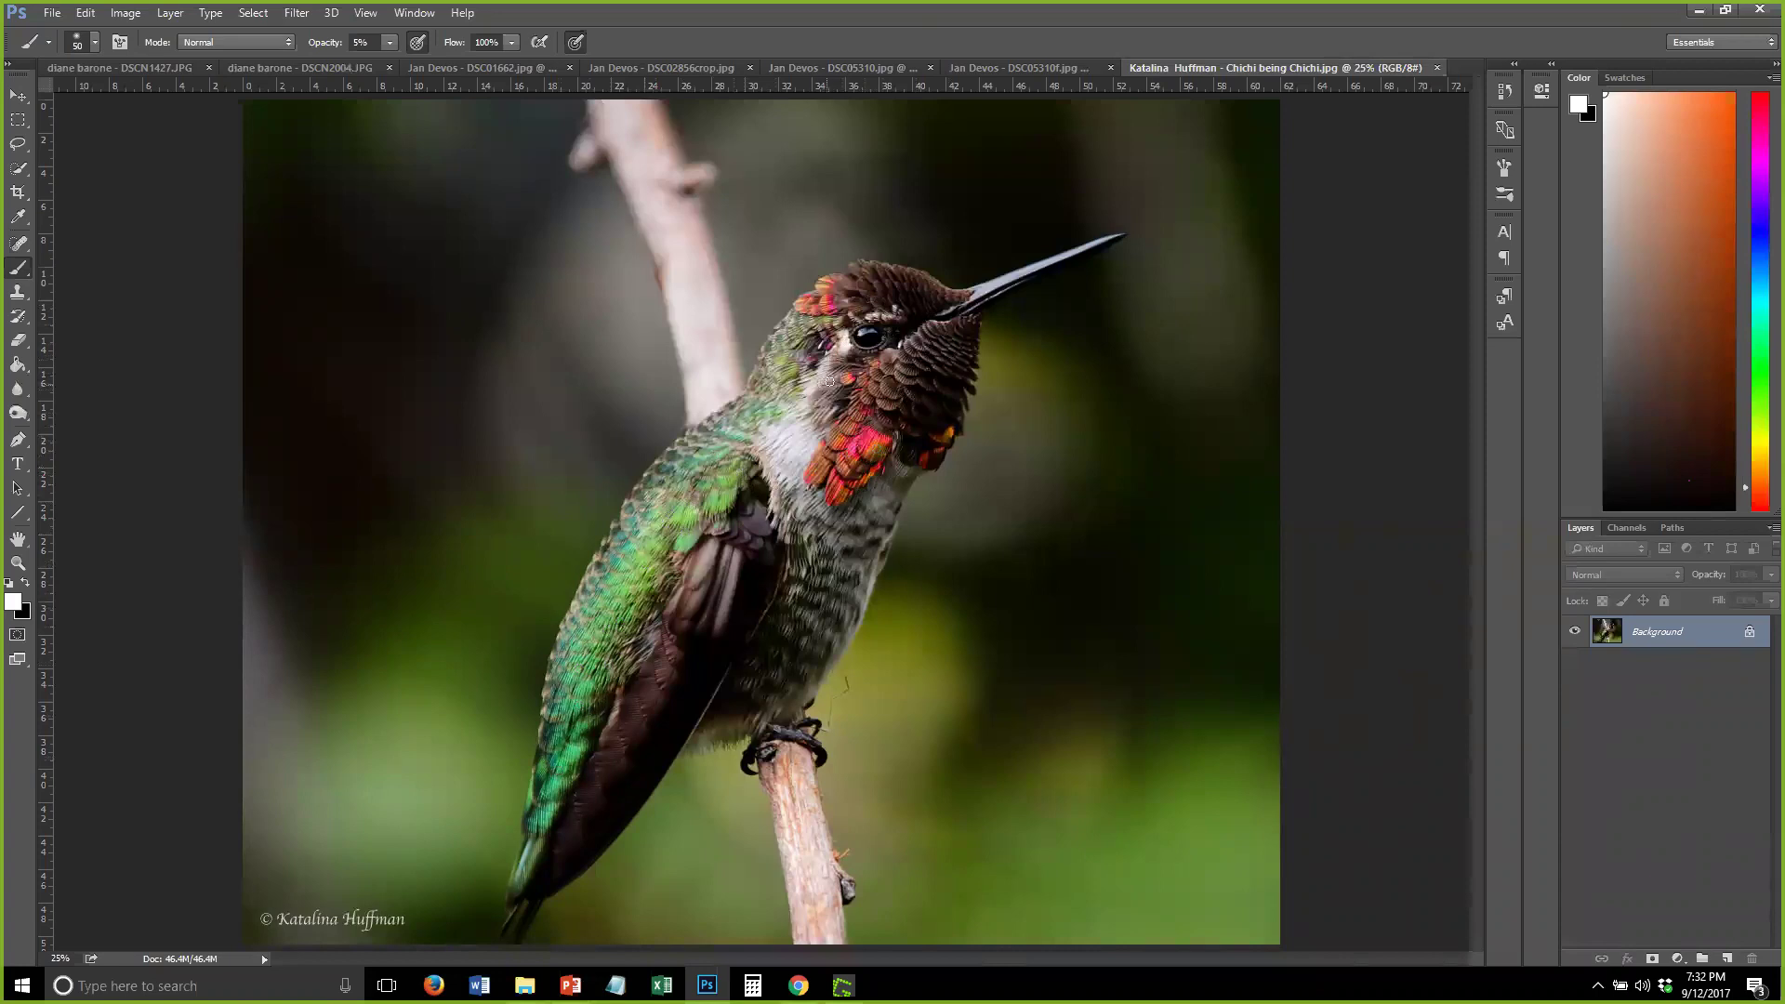
Duplicate the hummingbird photo's Background layer and add an empty layer above the copy
drag(1720, 637, 1727, 957)
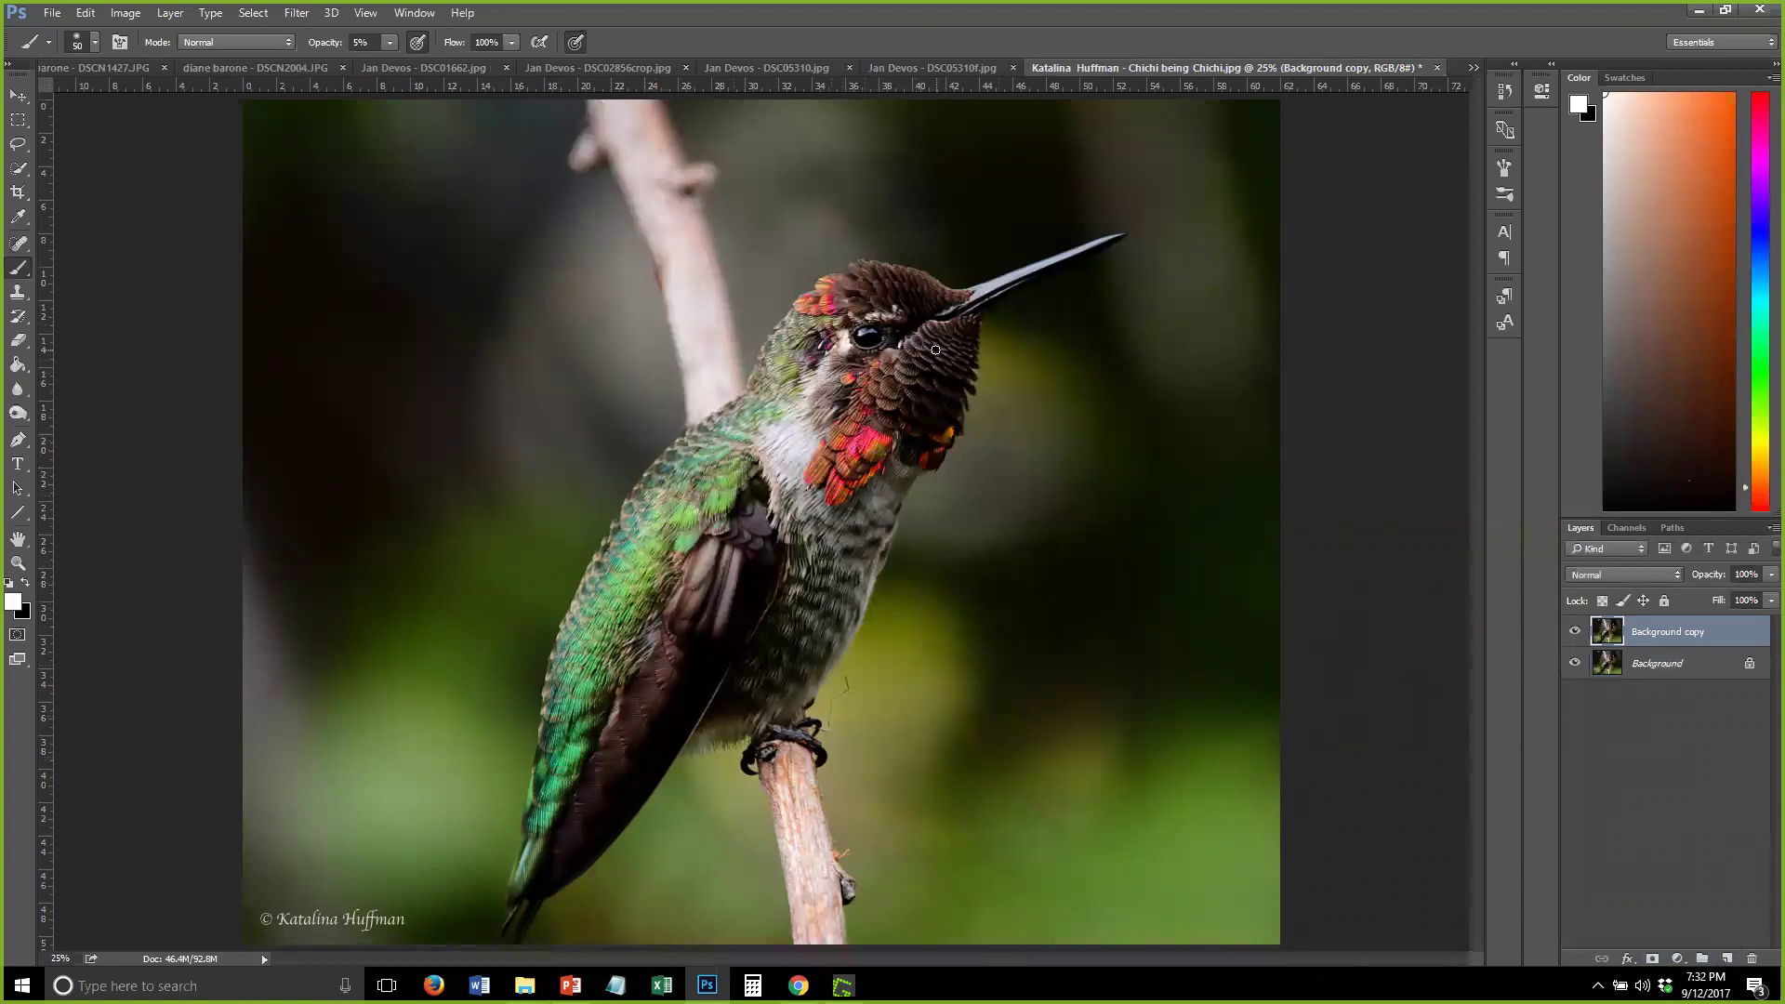
scroll(935, 349, up, 5)
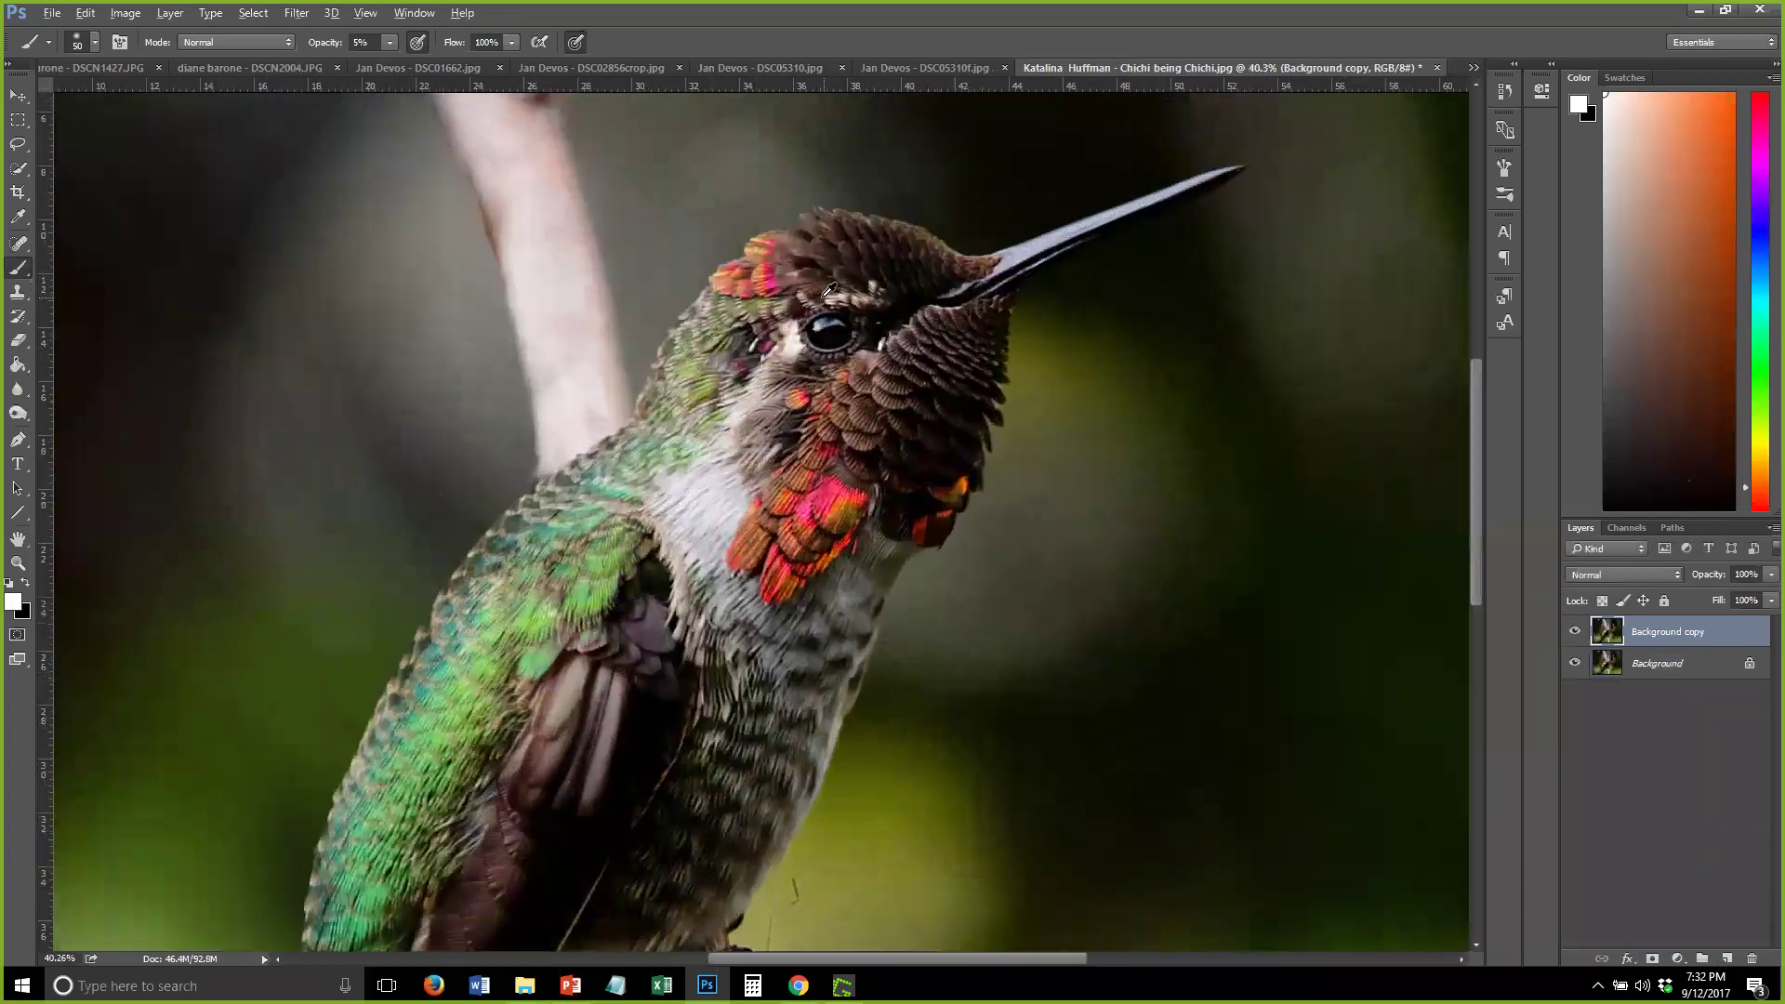
scroll(828, 290, up, 5)
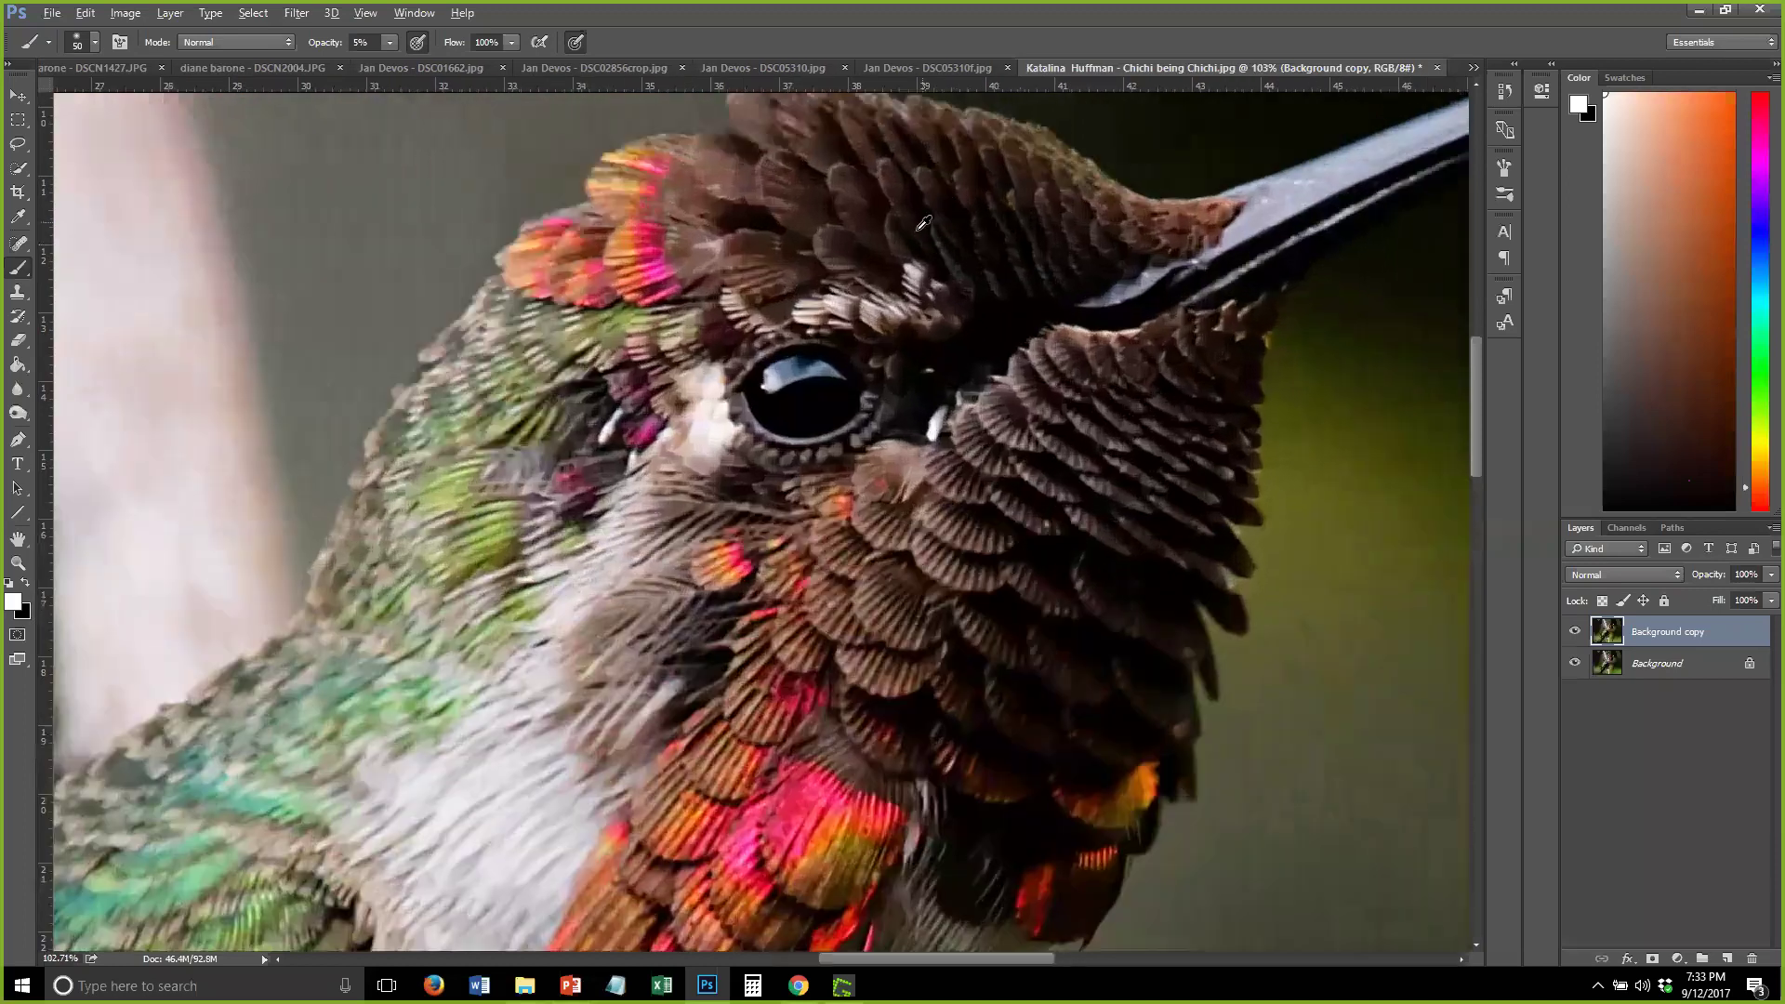
key(alt)
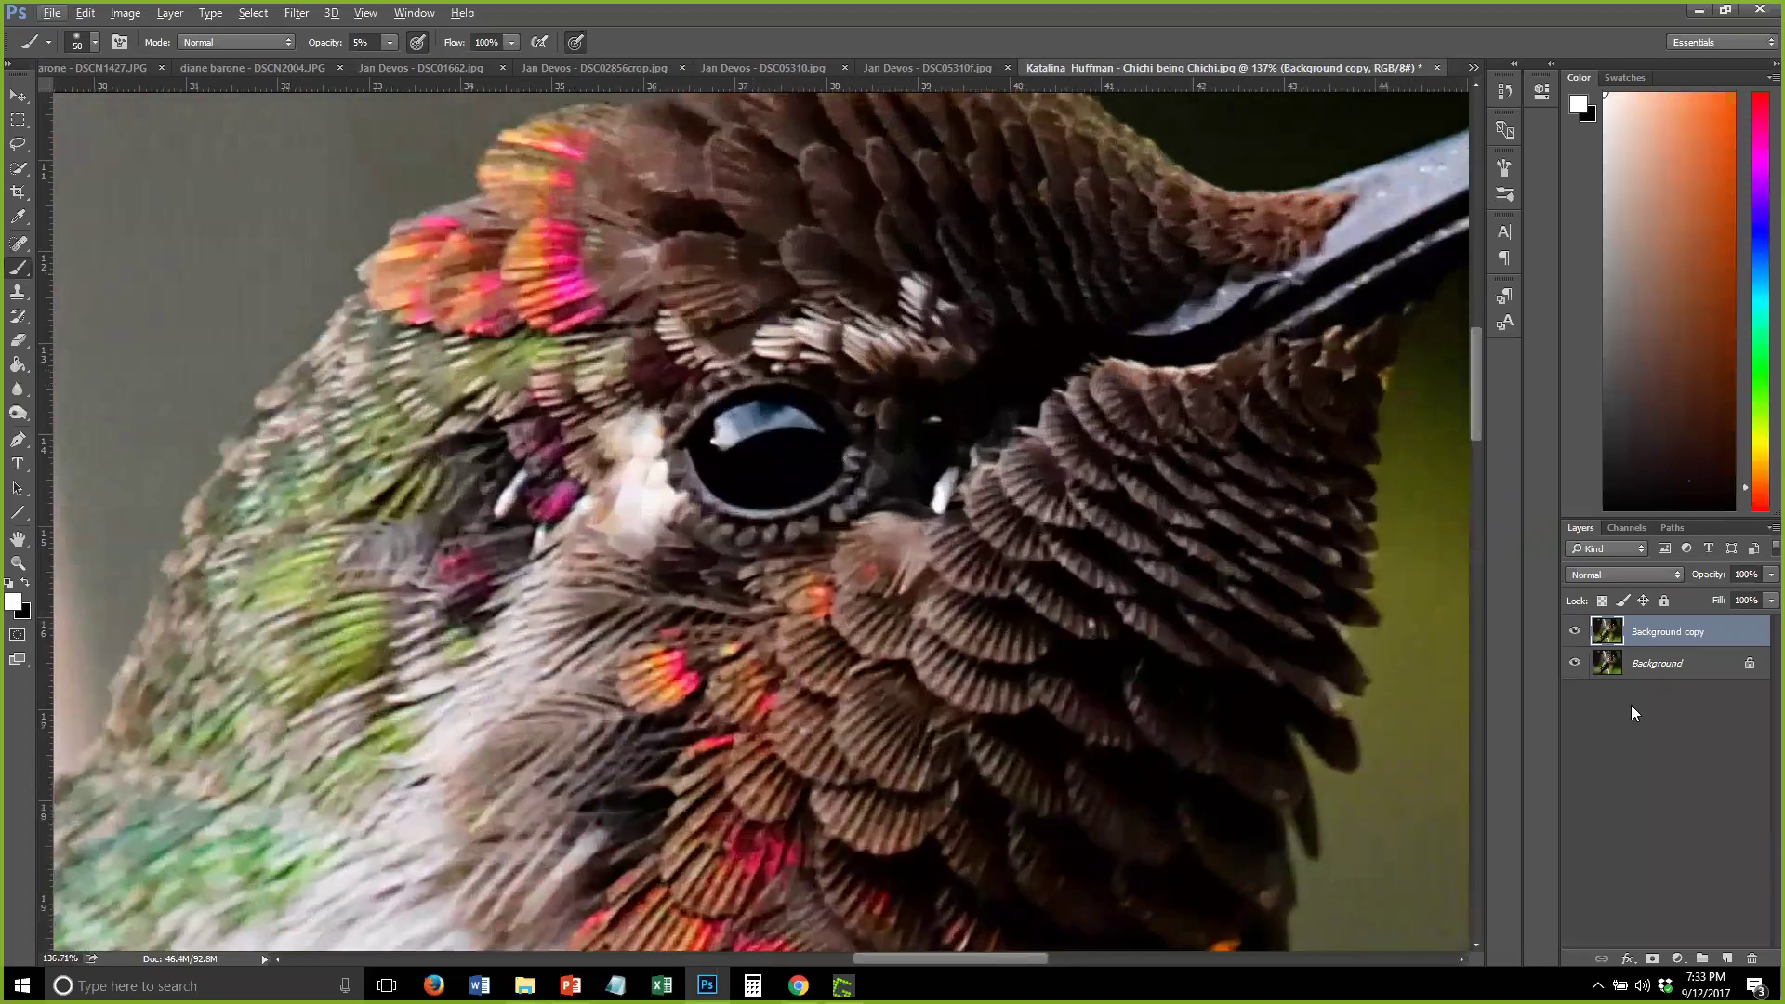
click(1718, 957)
click(1625, 575)
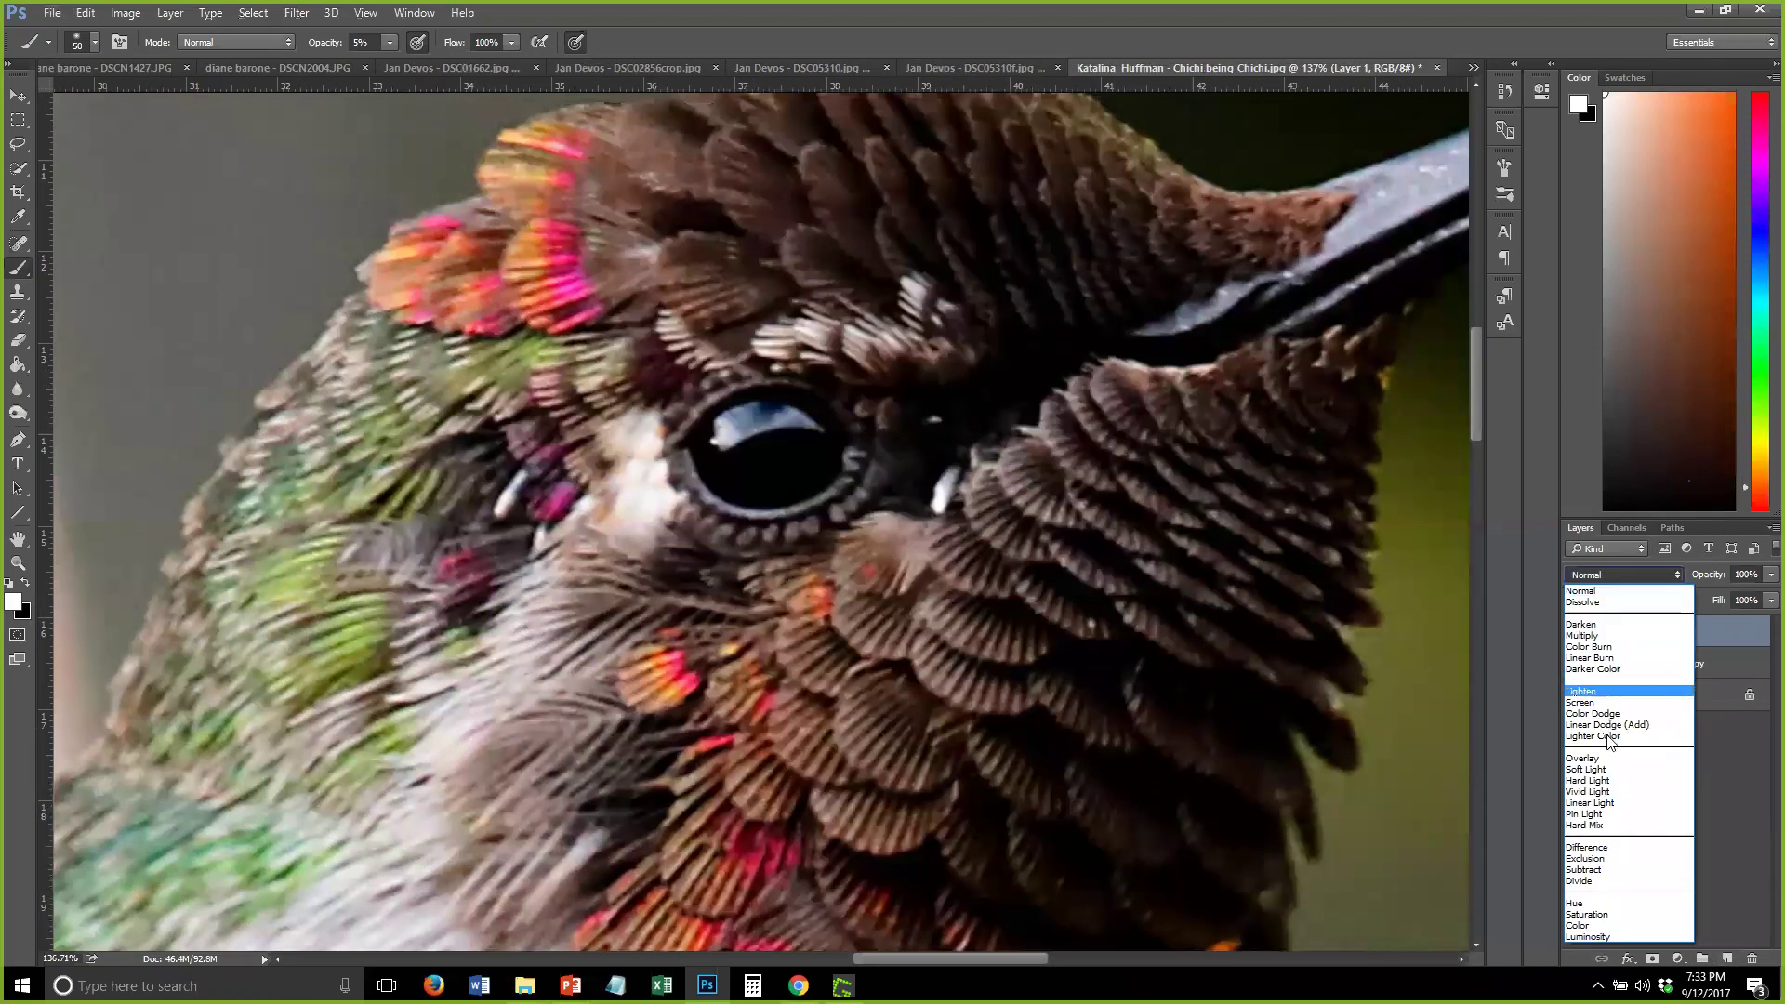
click(1755, 769)
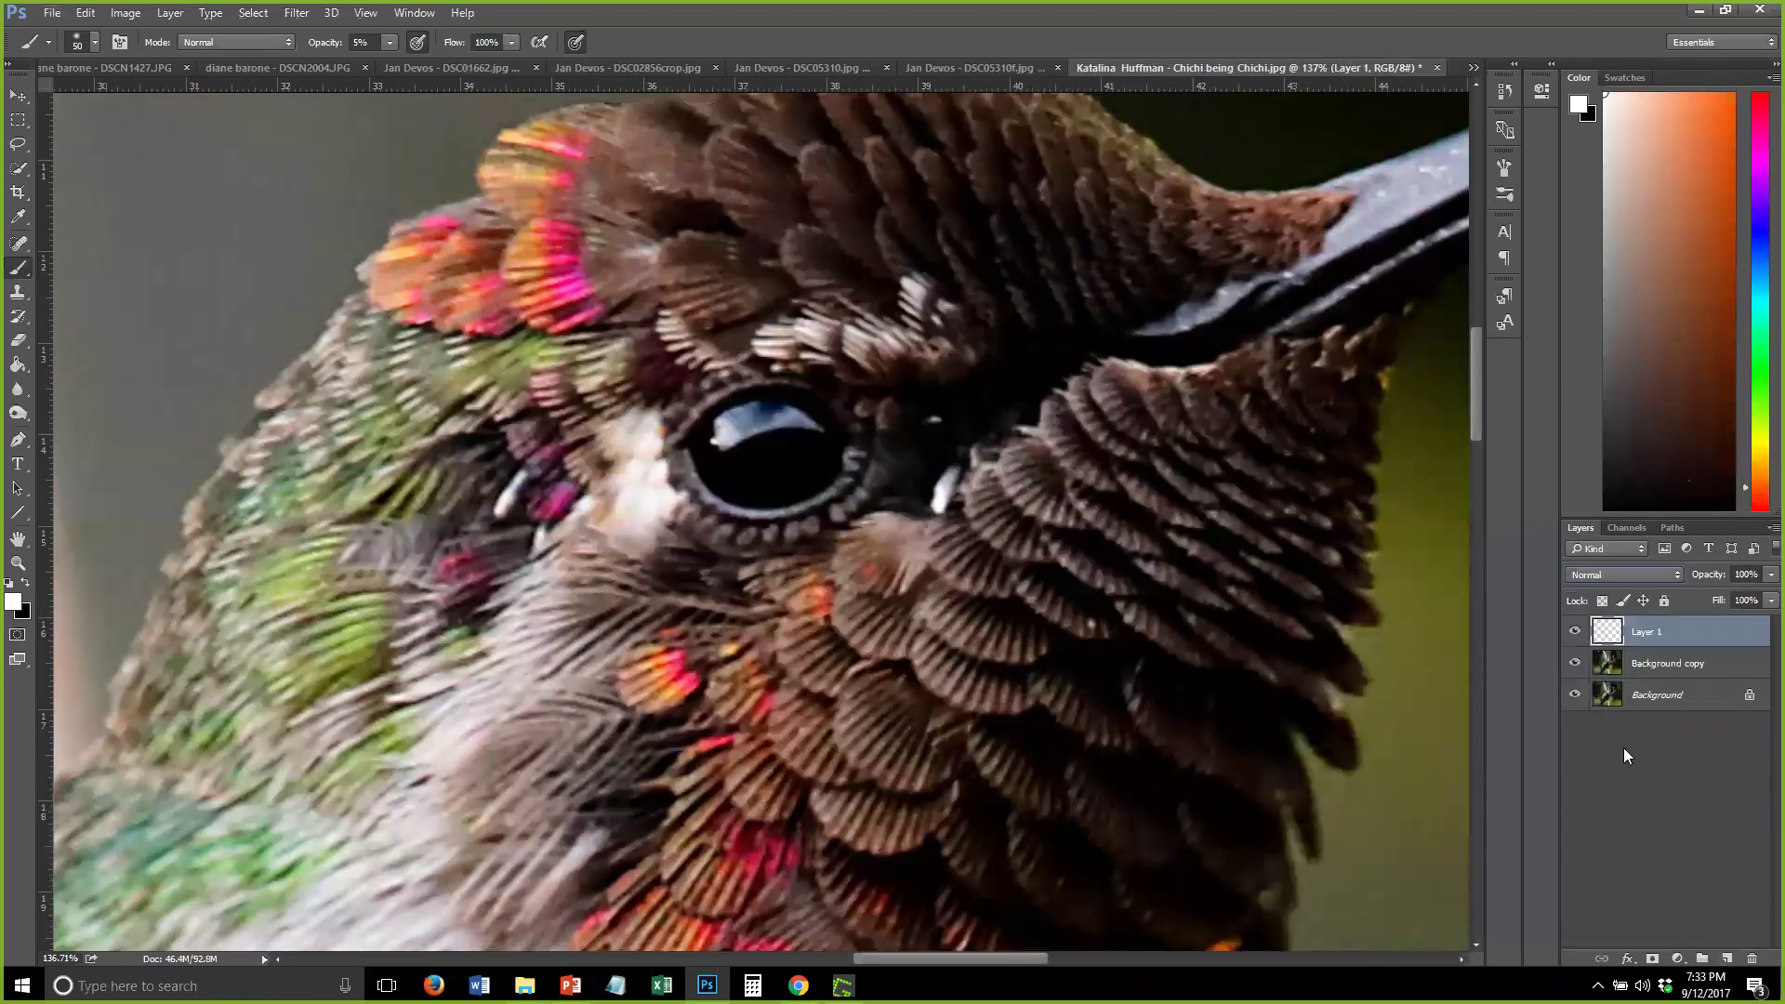
Paint over the catchlight in the hummingbird's eye on Layer 1 using a 25 px black brush at 100% opacity
click(24, 585)
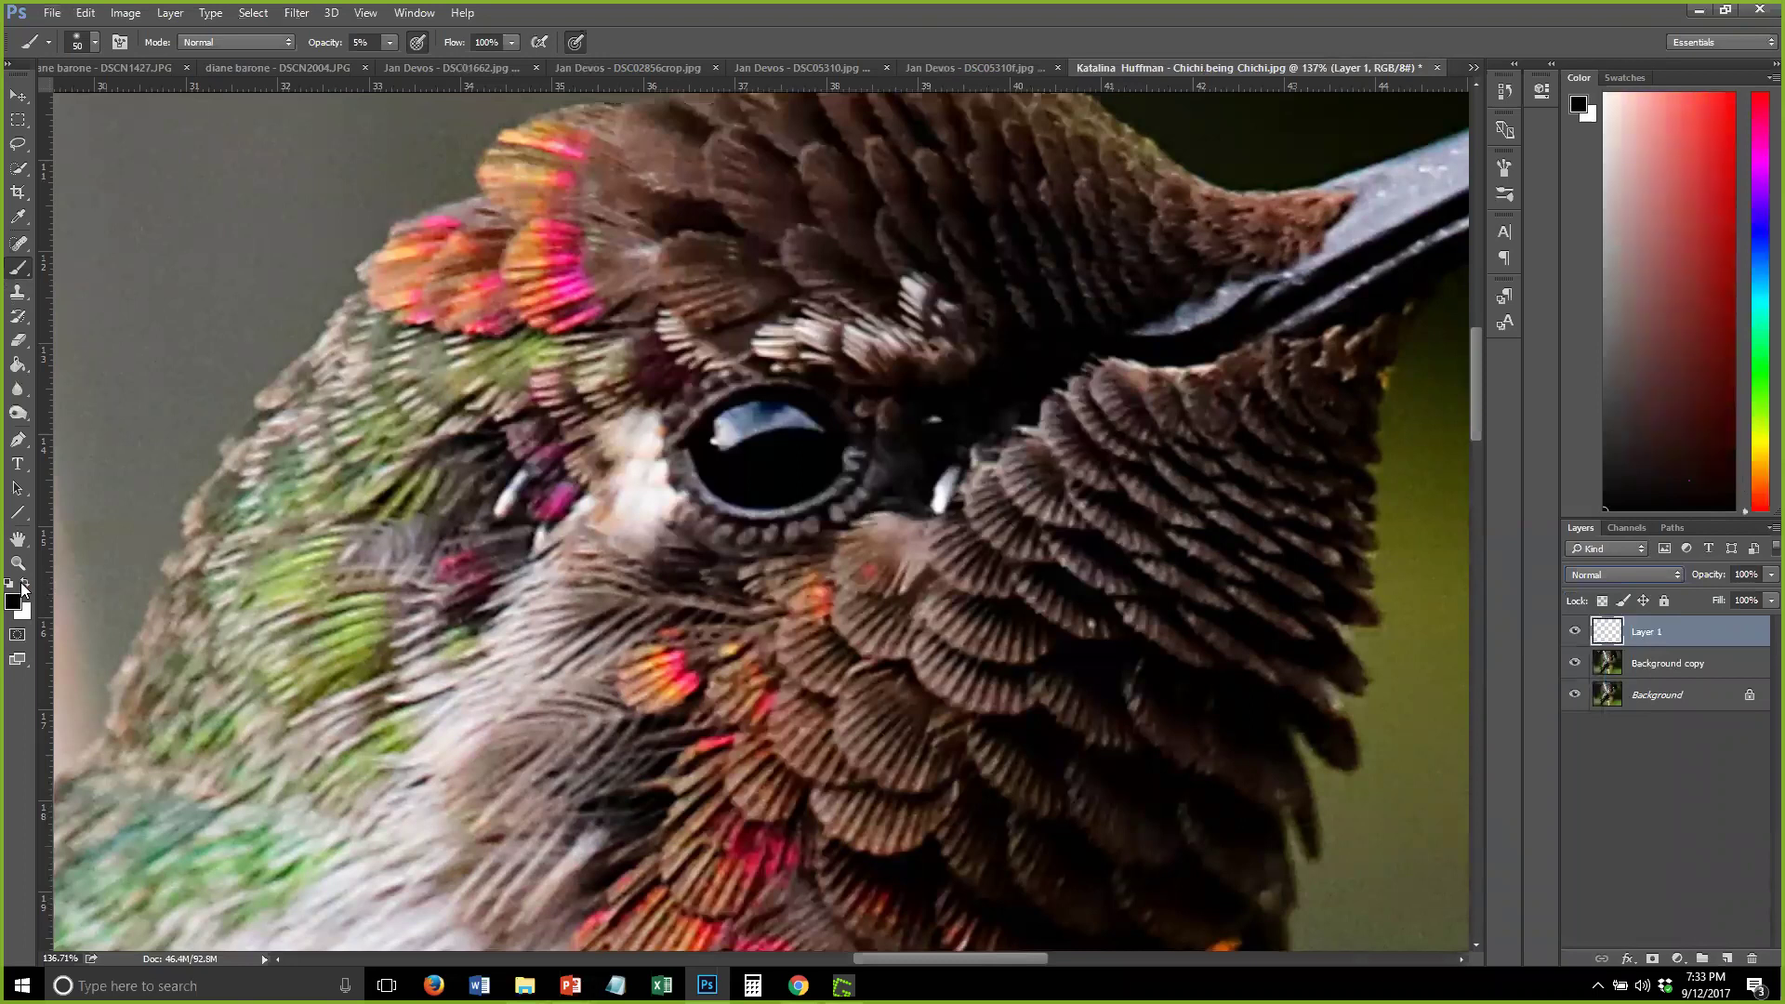
key(bracketleft)
key(bracketleft)
drag(731, 426, 725, 434)
key(0)
mouse_move(720, 444)
mouse_down()
mouse_move(812, 429)
mouse_move(735, 407)
mouse_move(719, 433)
mouse_move(805, 430)
mouse_up()
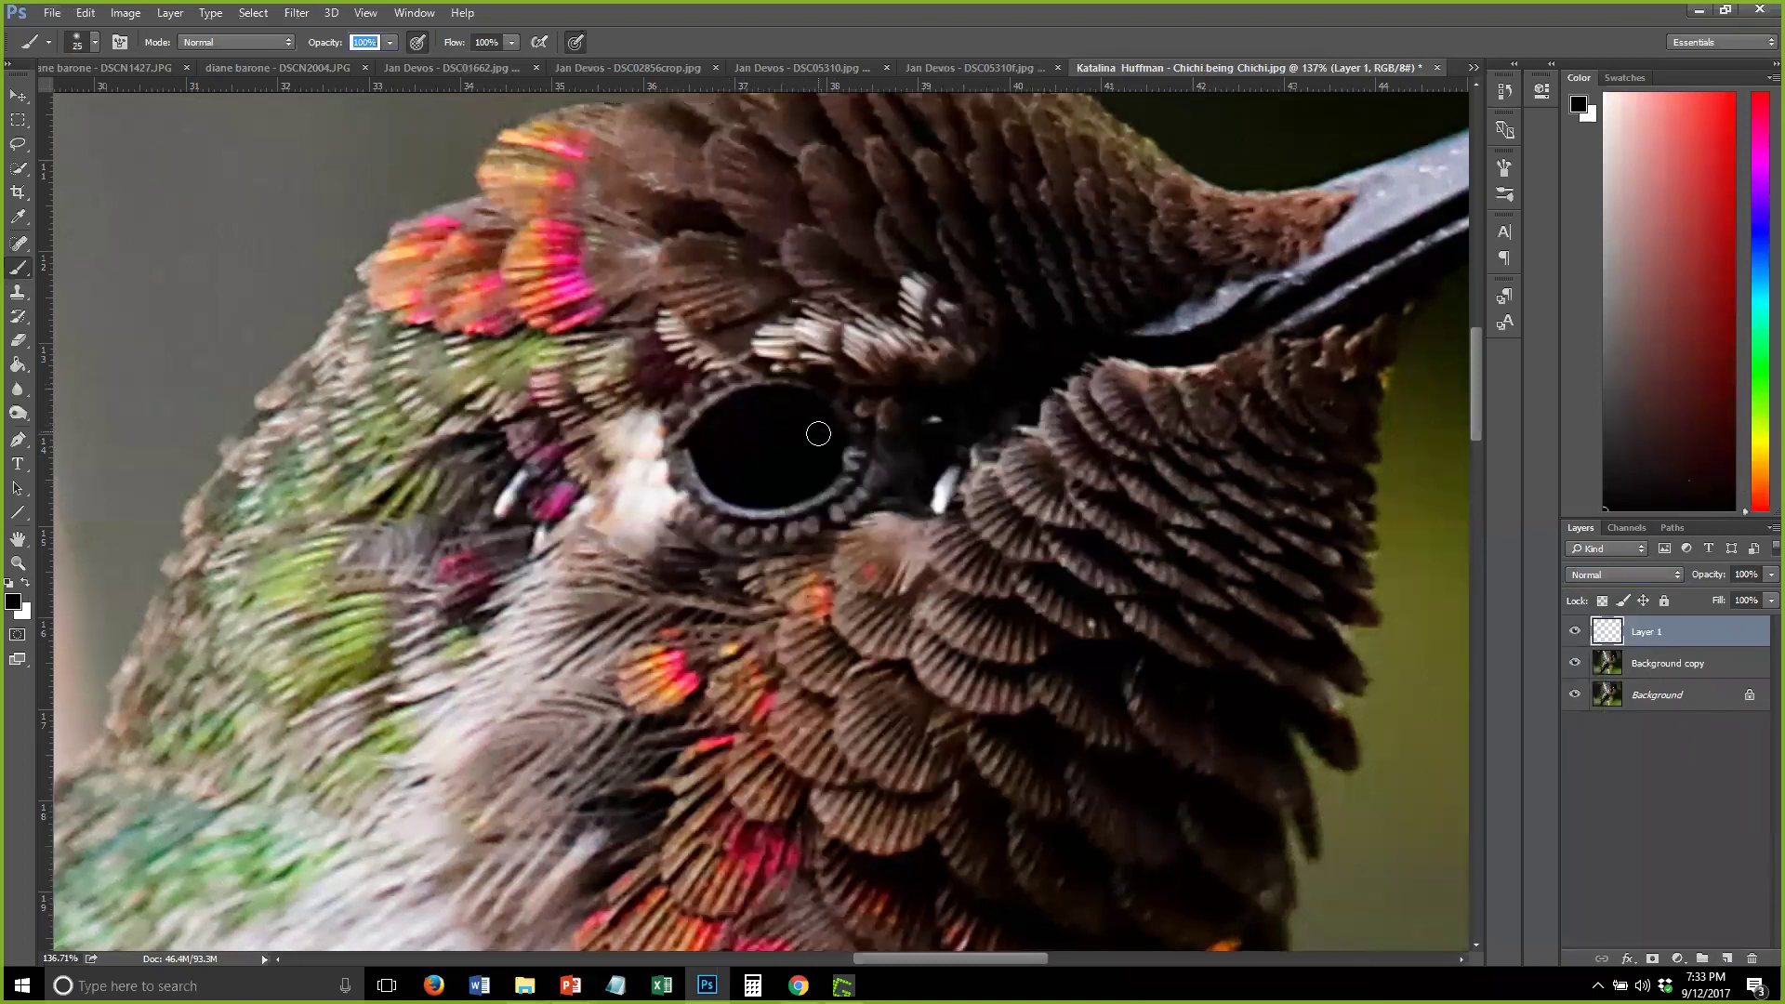
scroll(1039, 486, down, 3)
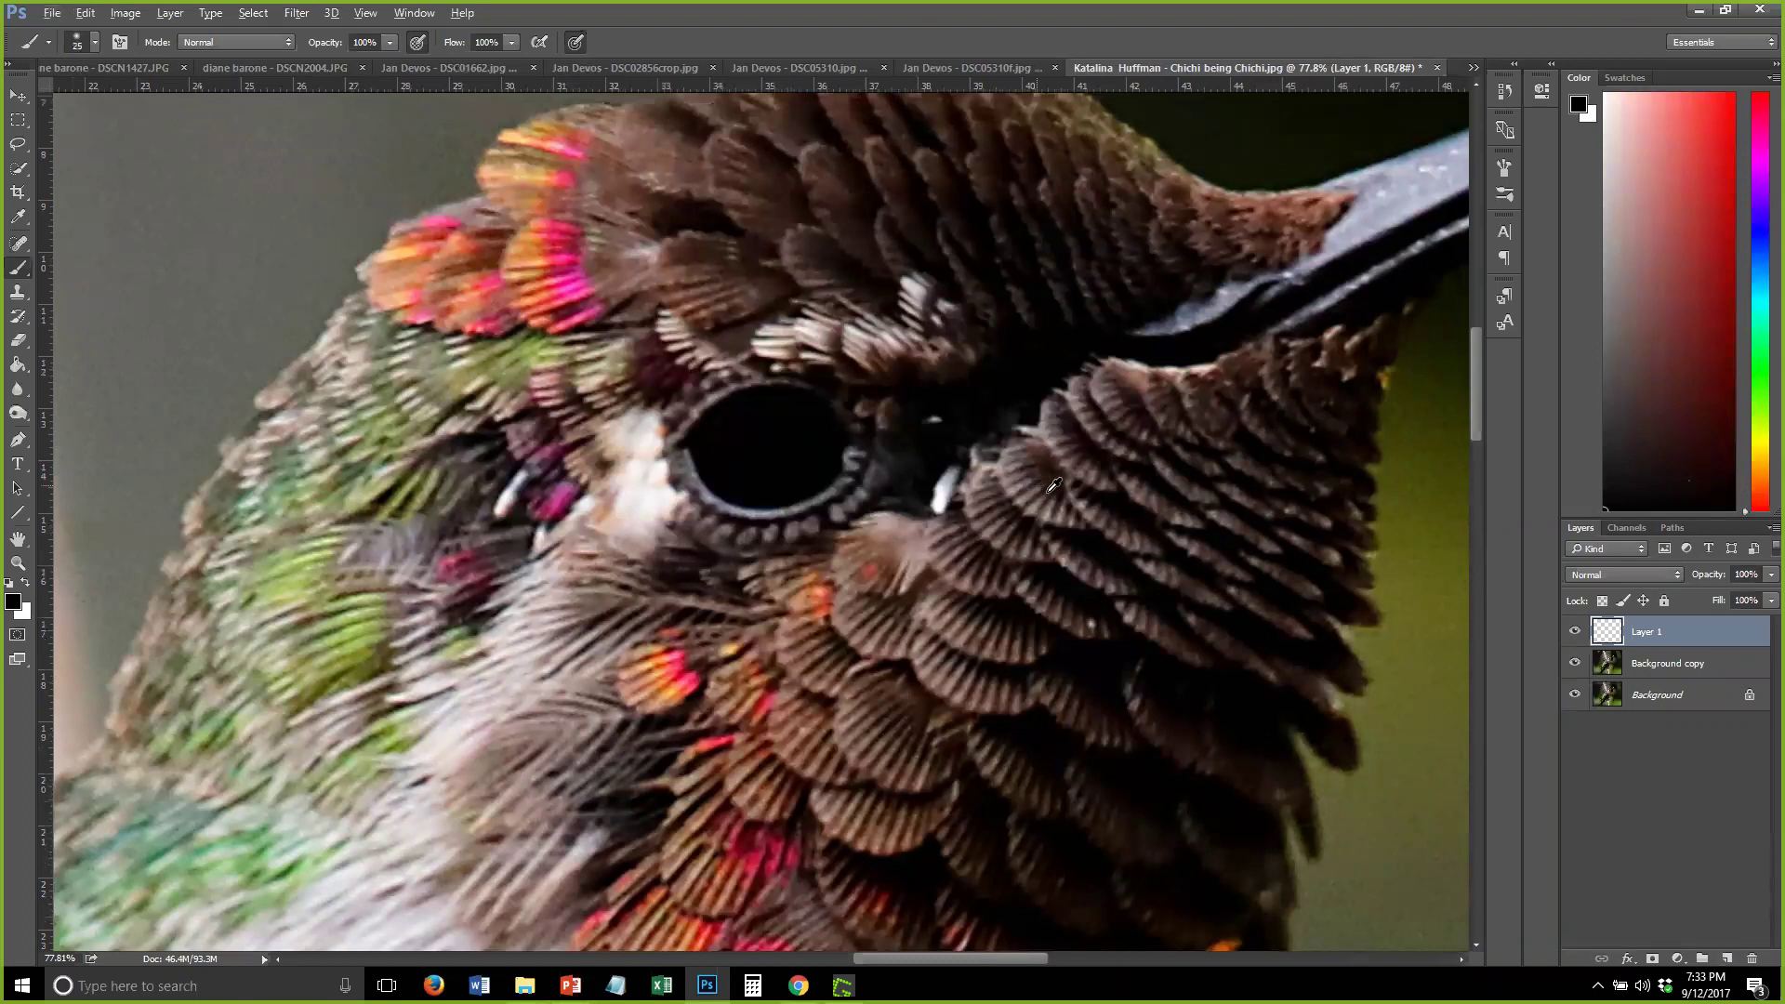
scroll(1051, 487, down, 5)
scroll(1222, 502, up, 1)
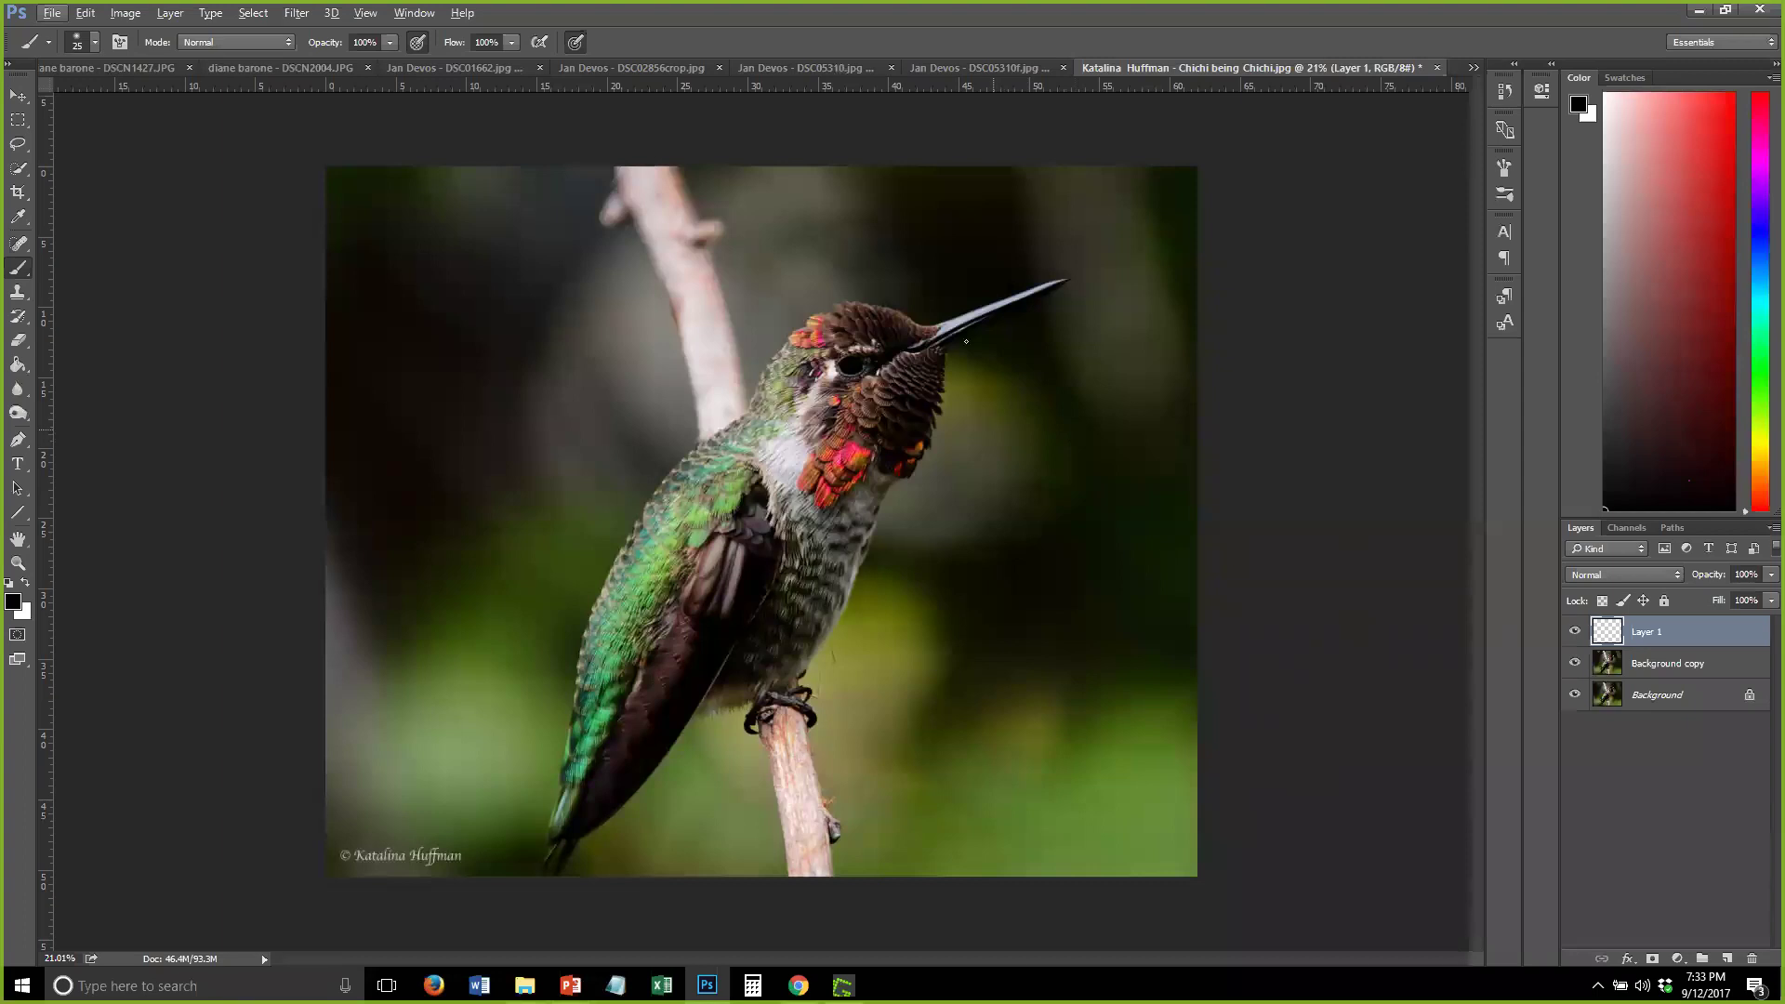
scroll(966, 341, up, 4)
scroll(657, 322, up, 5)
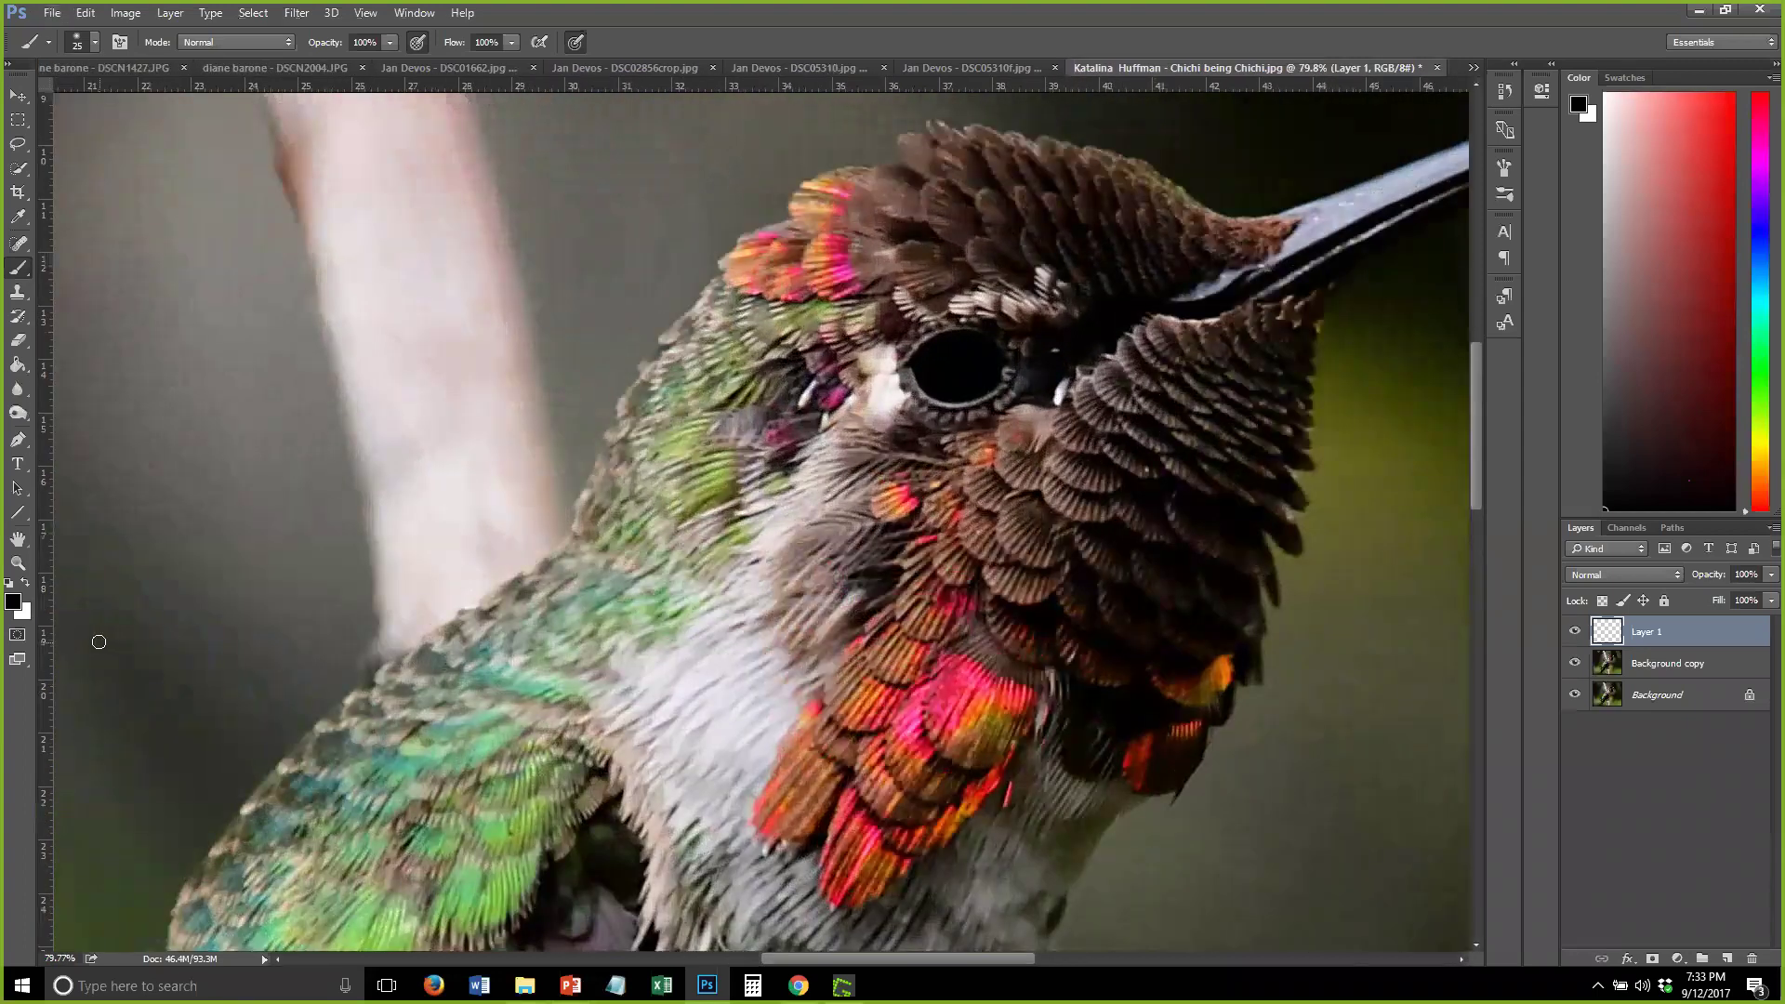
Paint a small white catchlight in the hummingbird's eye on Layer 1 with a 10 px brush
key(x)
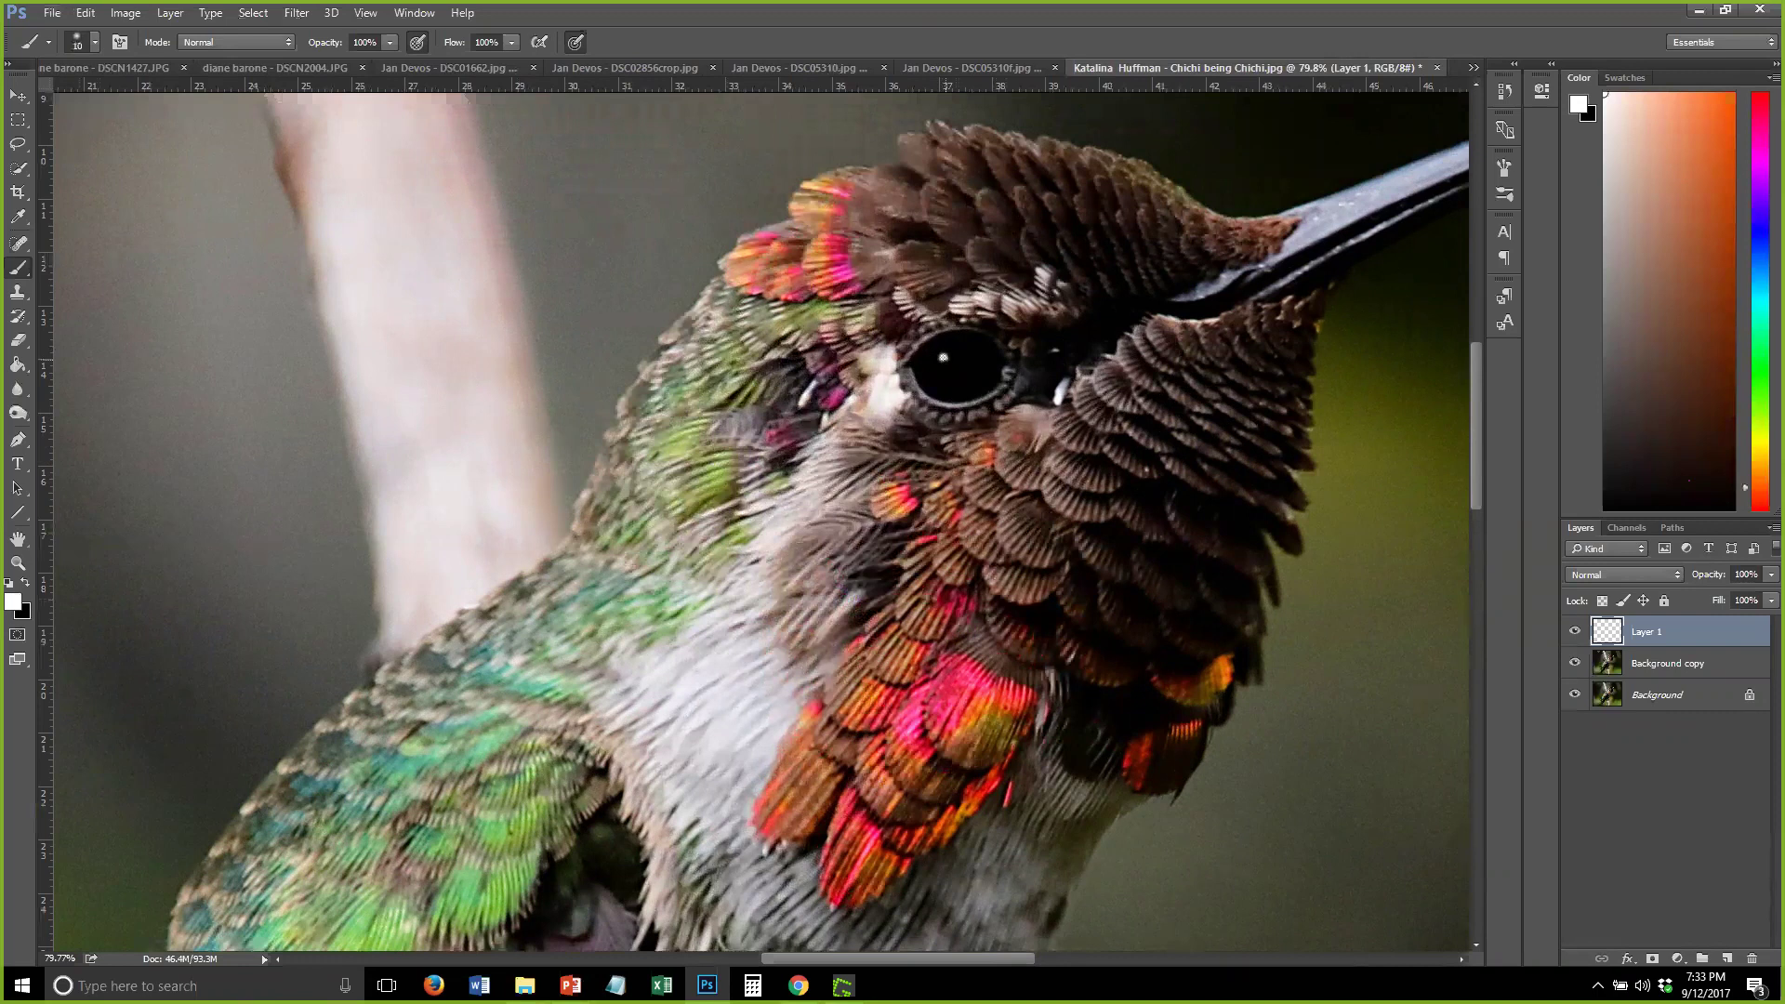
scroll(344, 577, down, 6)
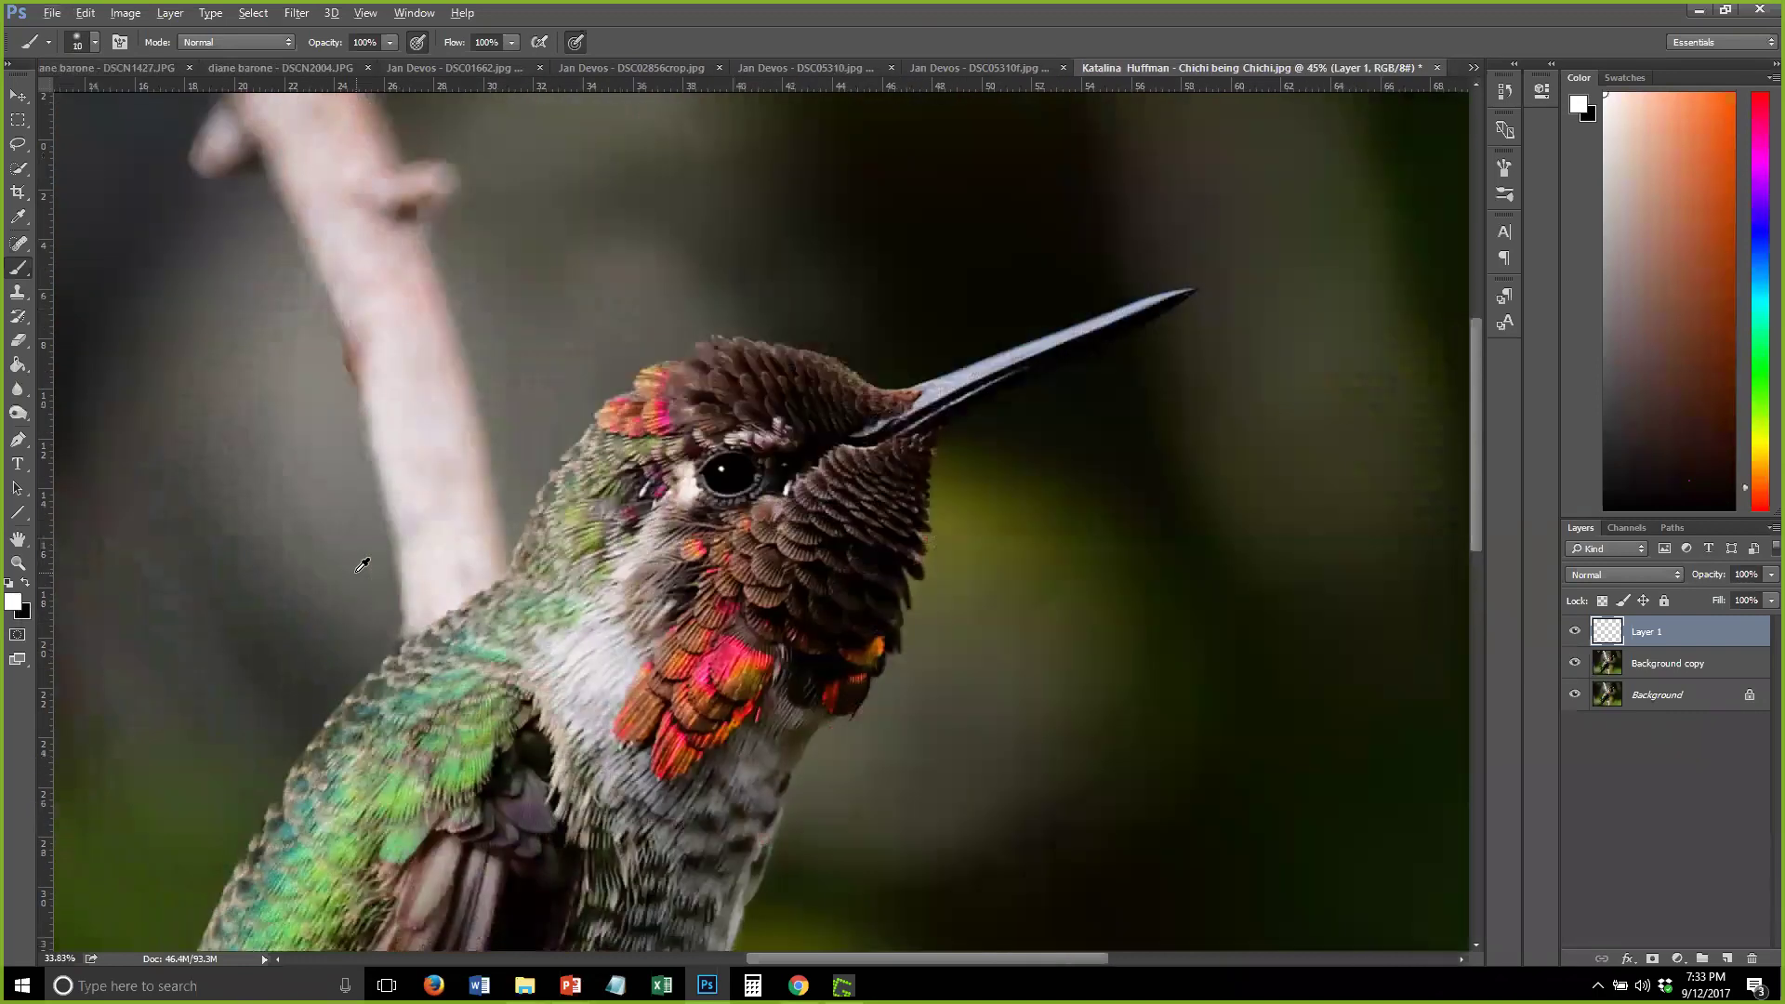
scroll(340, 576, down, 1)
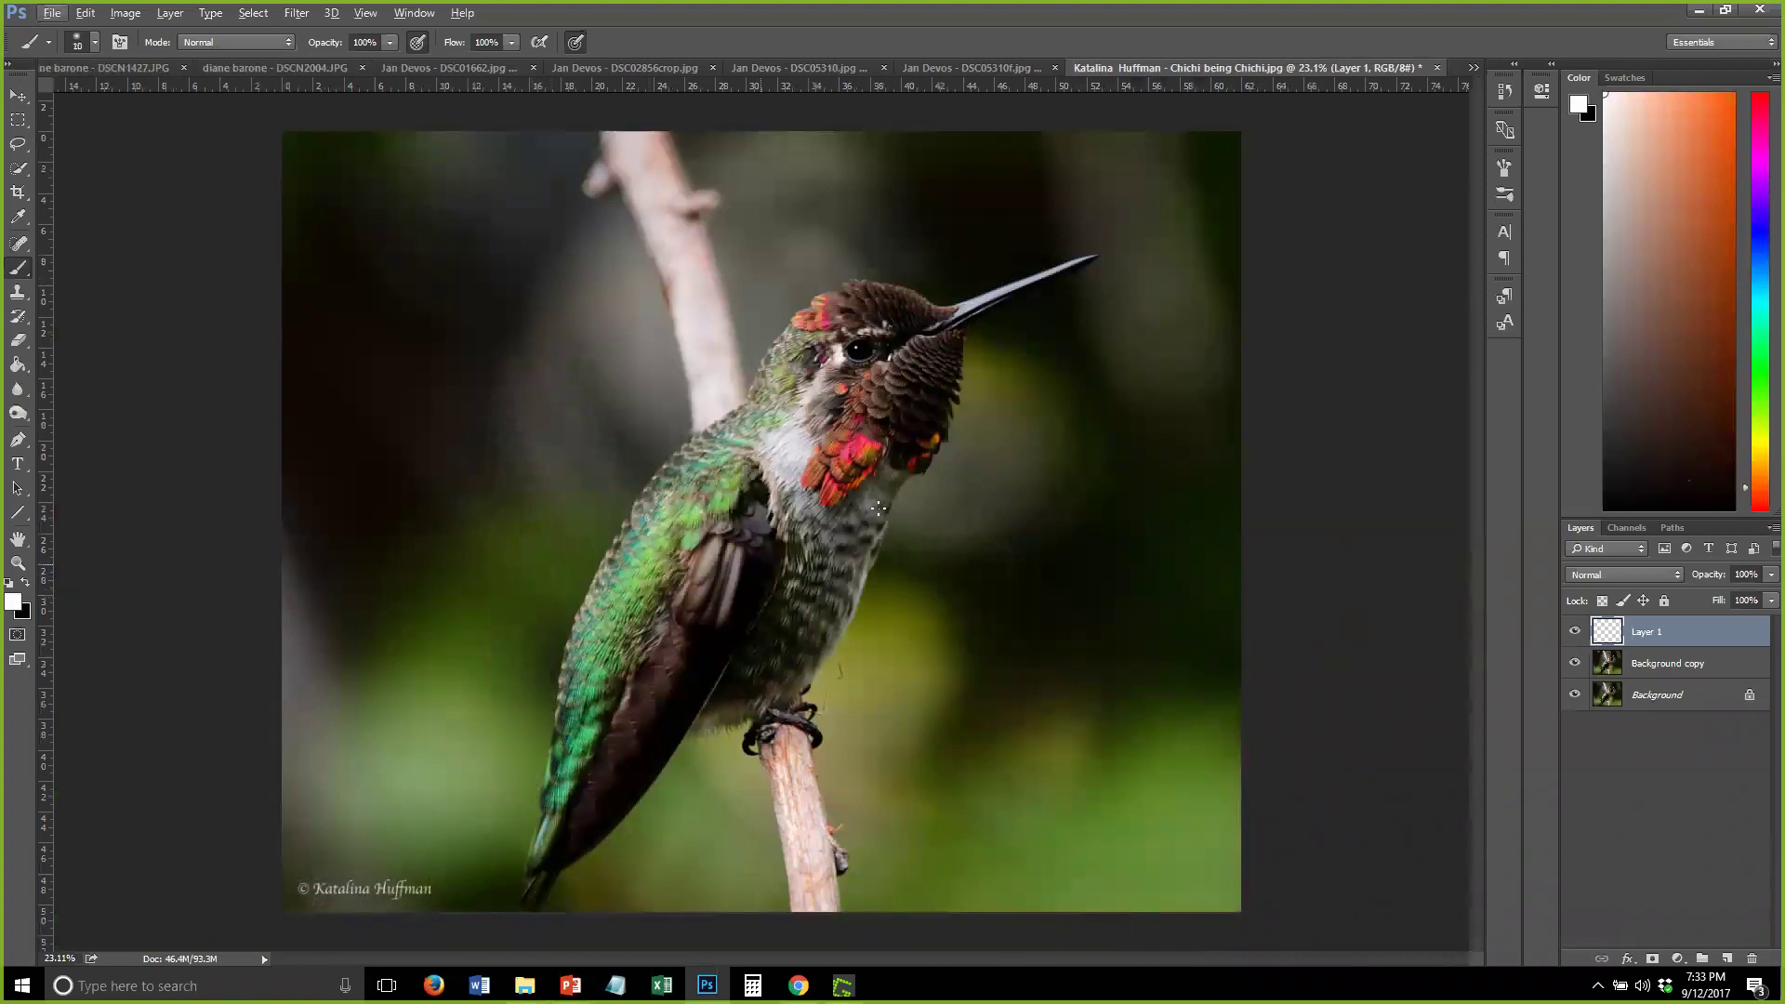
scroll(907, 437, up, 2)
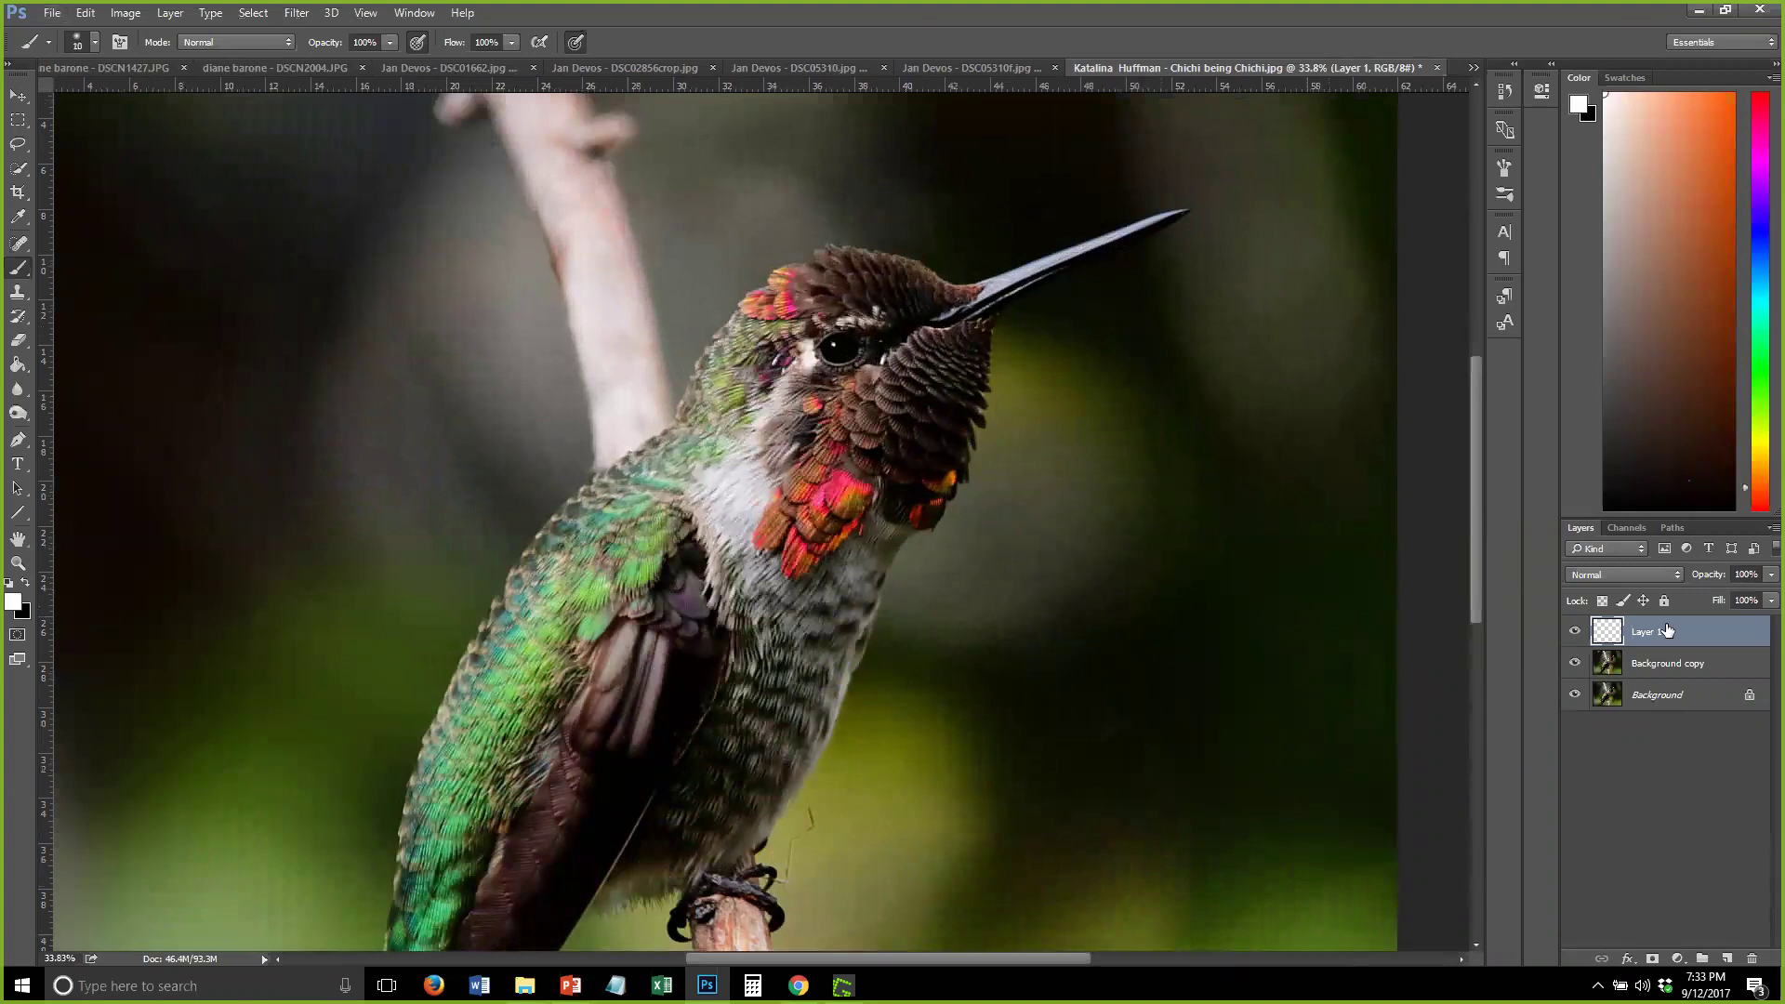
Hide Layer 1 and dab a white highlight onto the eye's original reflection on the Background copy layer
key(ctrl+comma)
scroll(856, 335, up, 3)
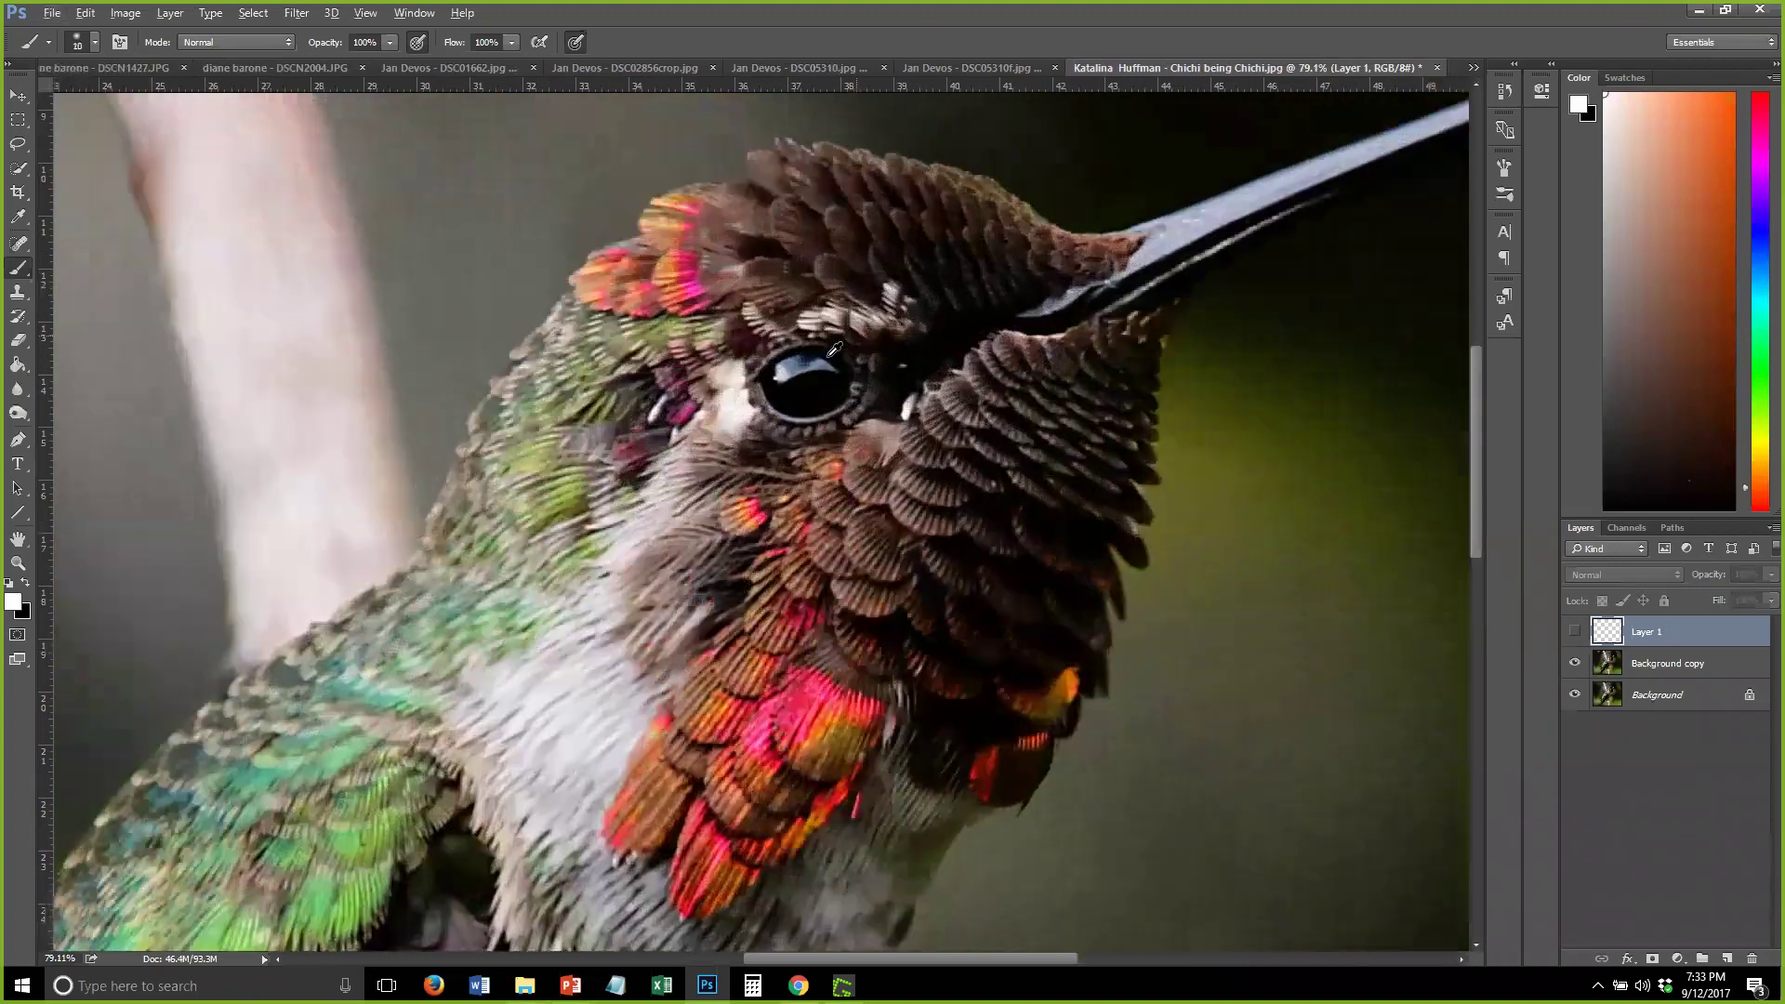
scroll(833, 350, up, 4)
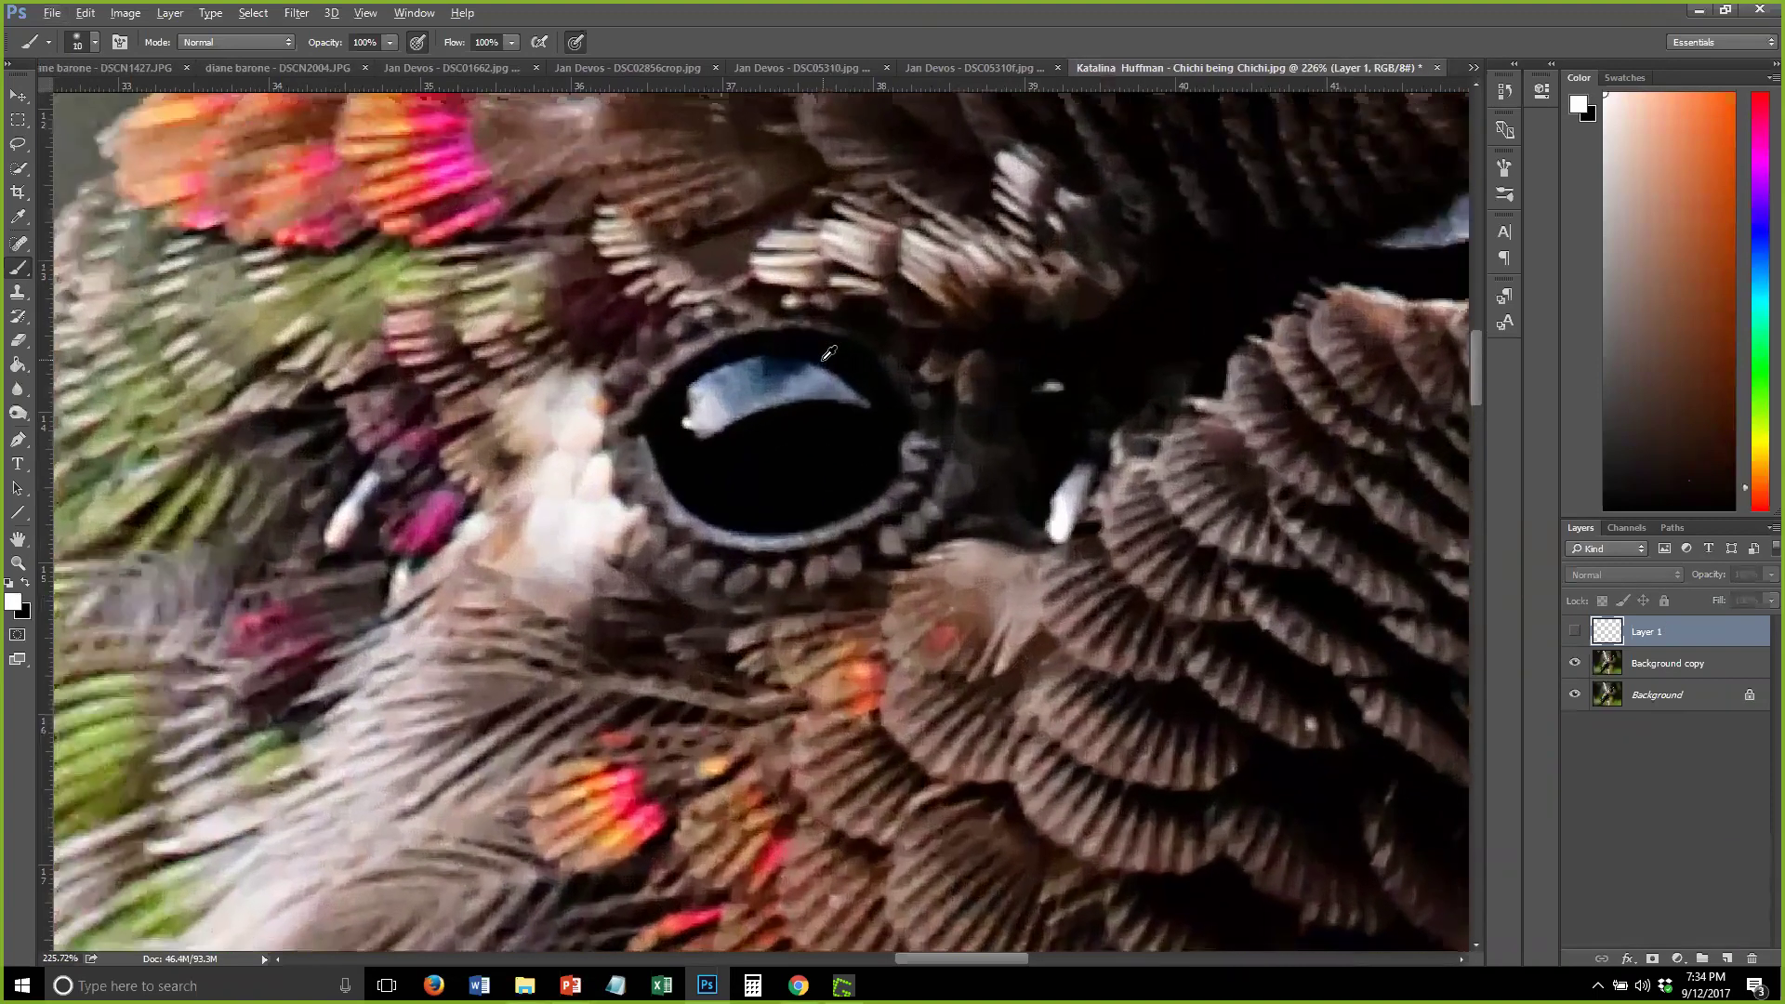
scroll(829, 352, up, 1)
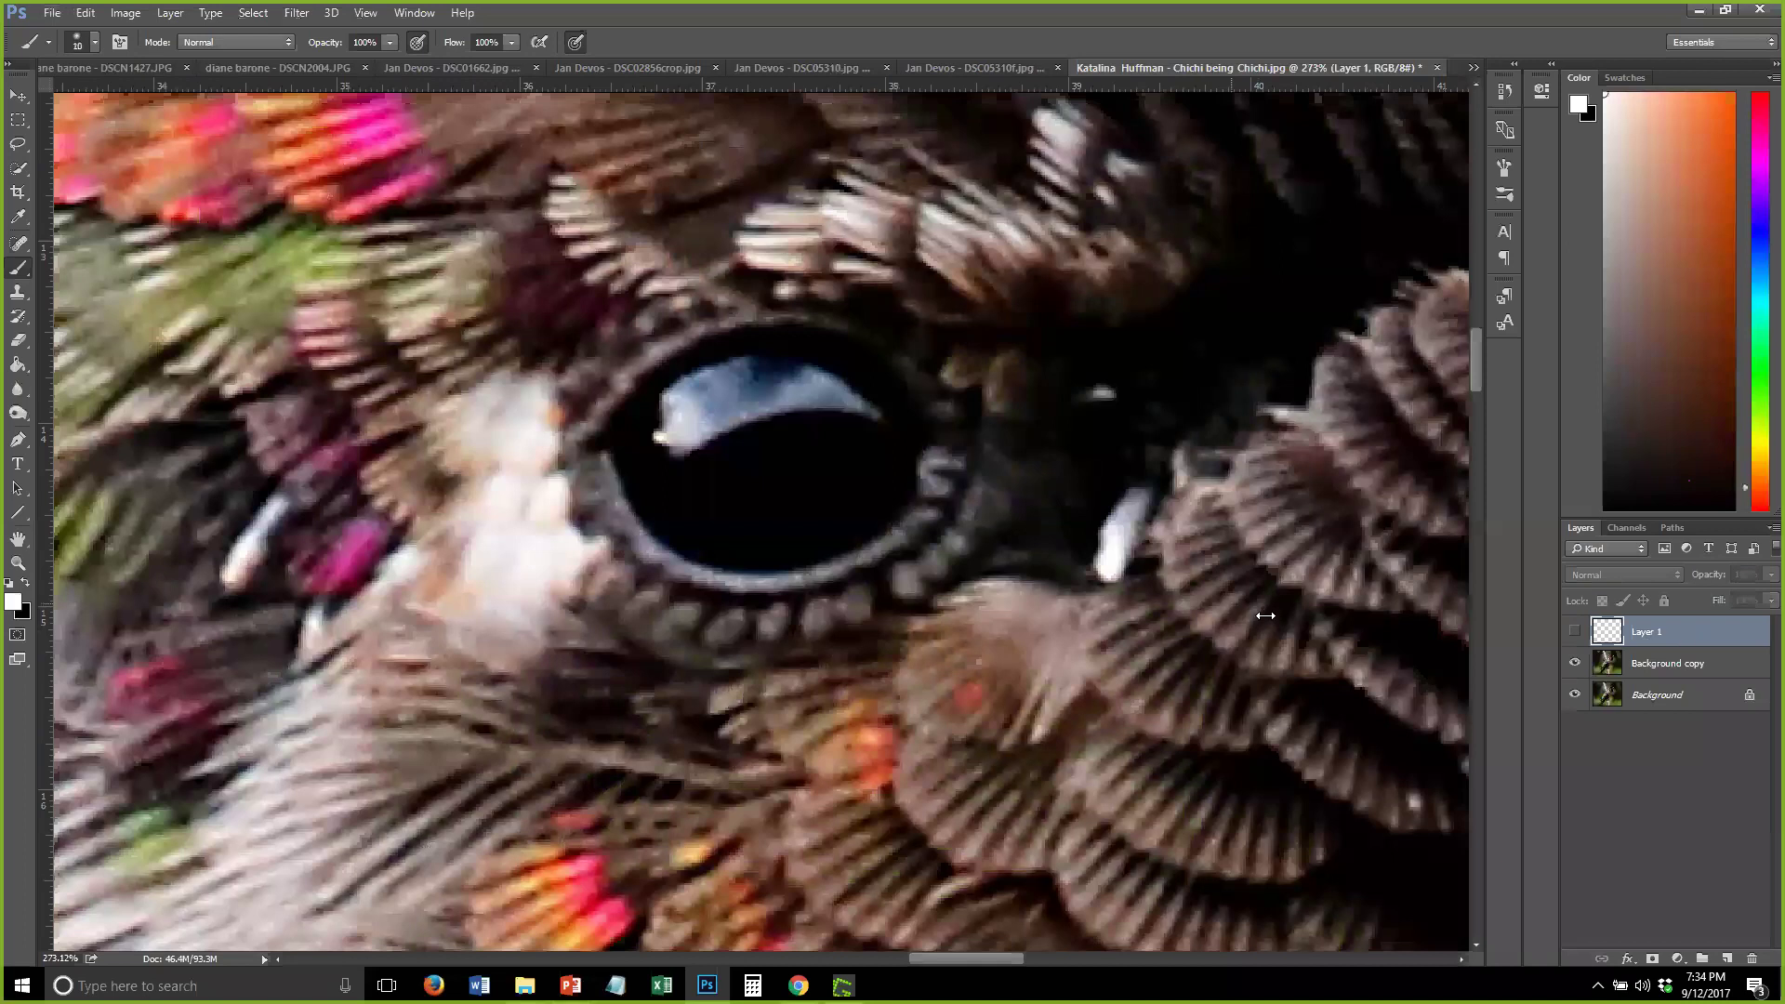
click(1636, 663)
click(693, 399)
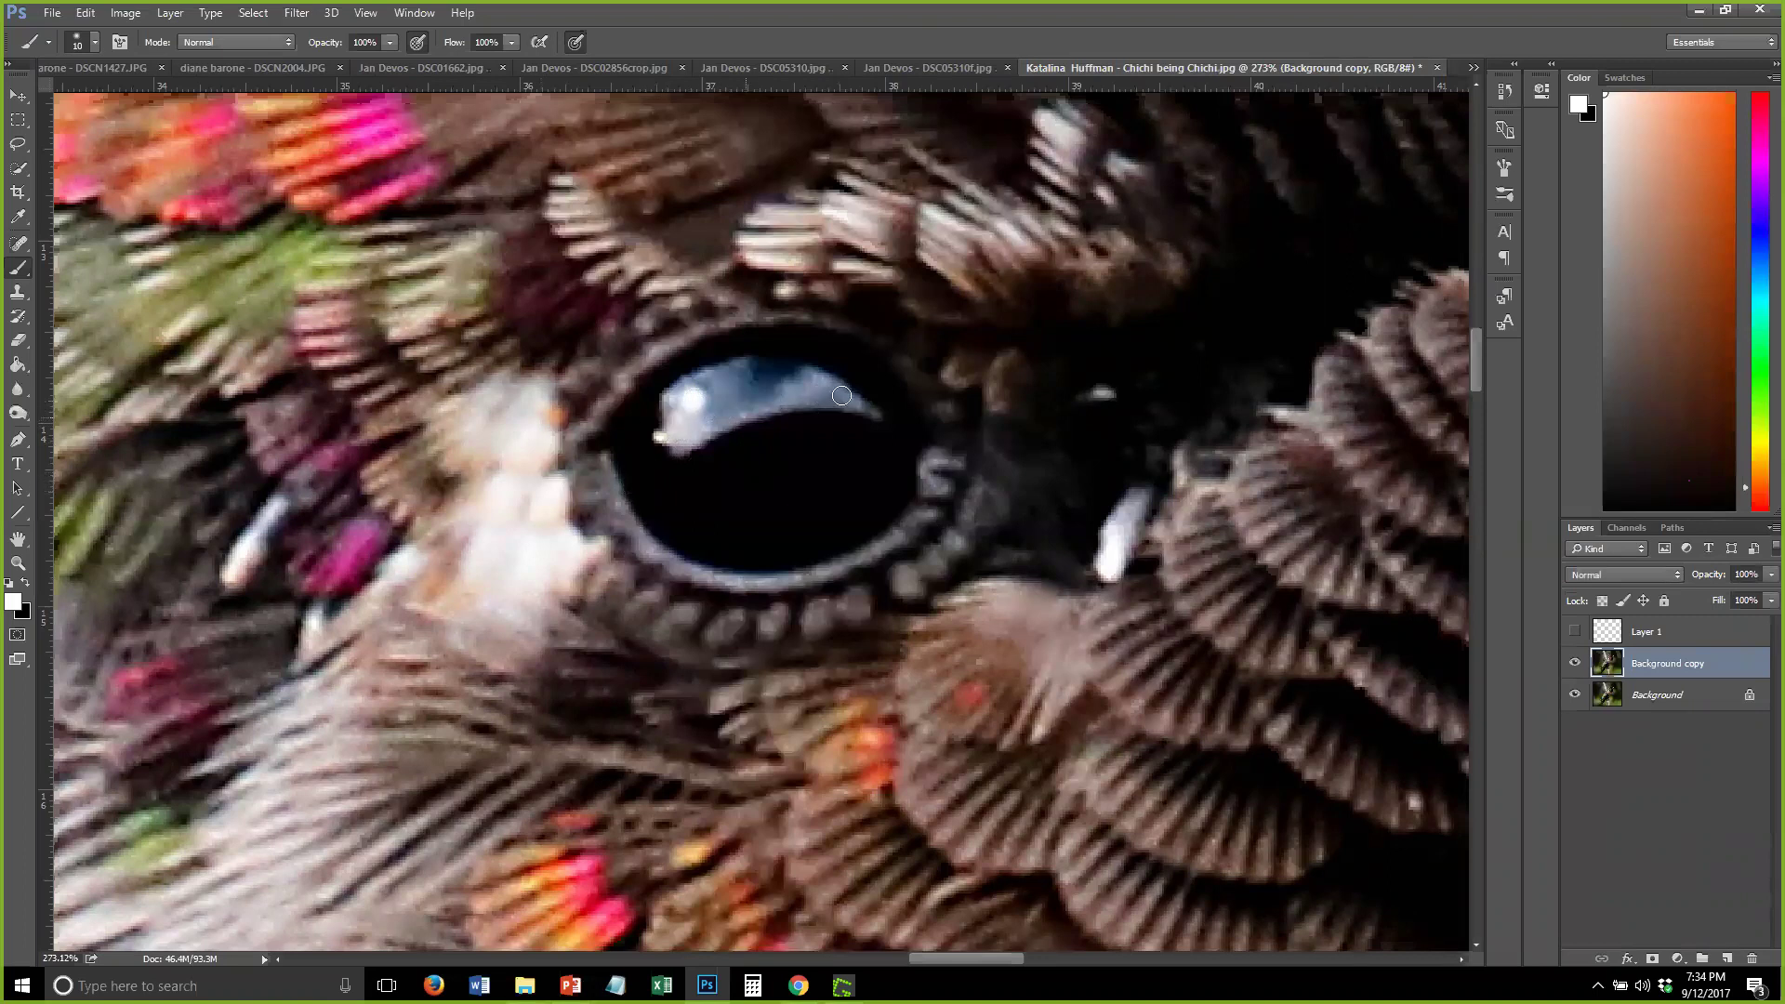
Enlarge the brush to 25 px, compare the eye with Layer 1 shown and hidden, and delete Layer 1
key(bracketright)
key(bracketright)
key(bracketright)
click(1572, 632)
click(1570, 633)
click(1654, 629)
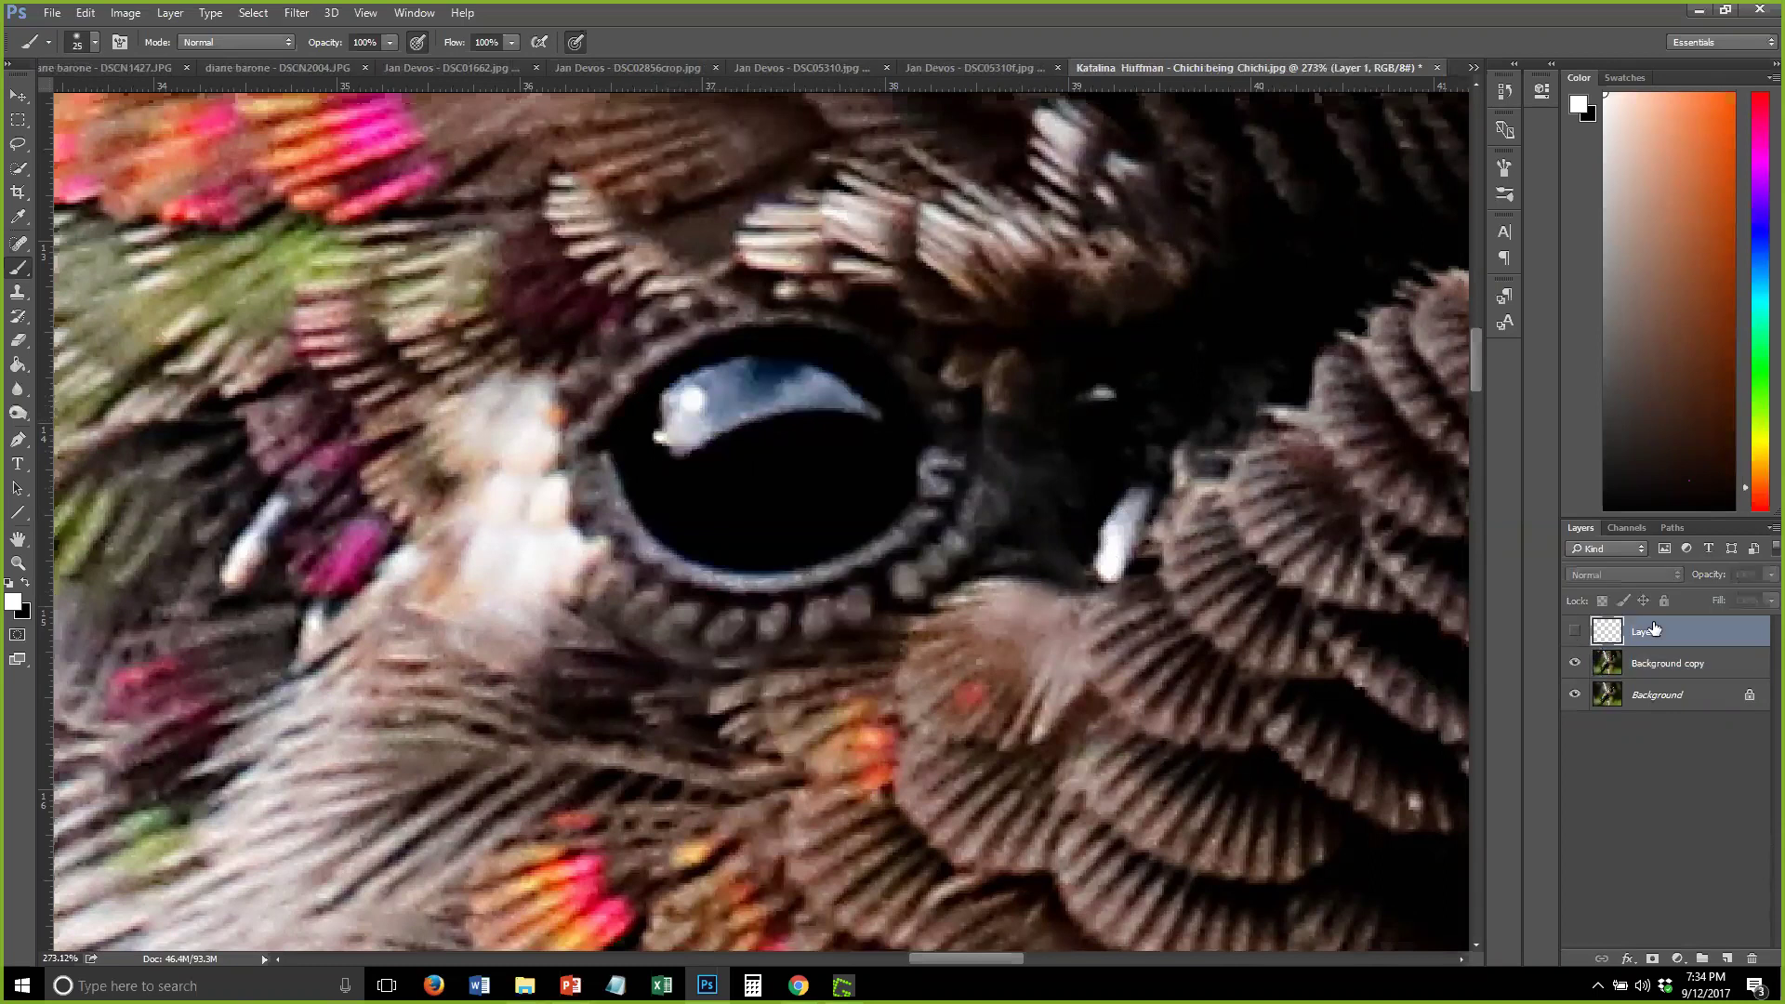
key(Delete)
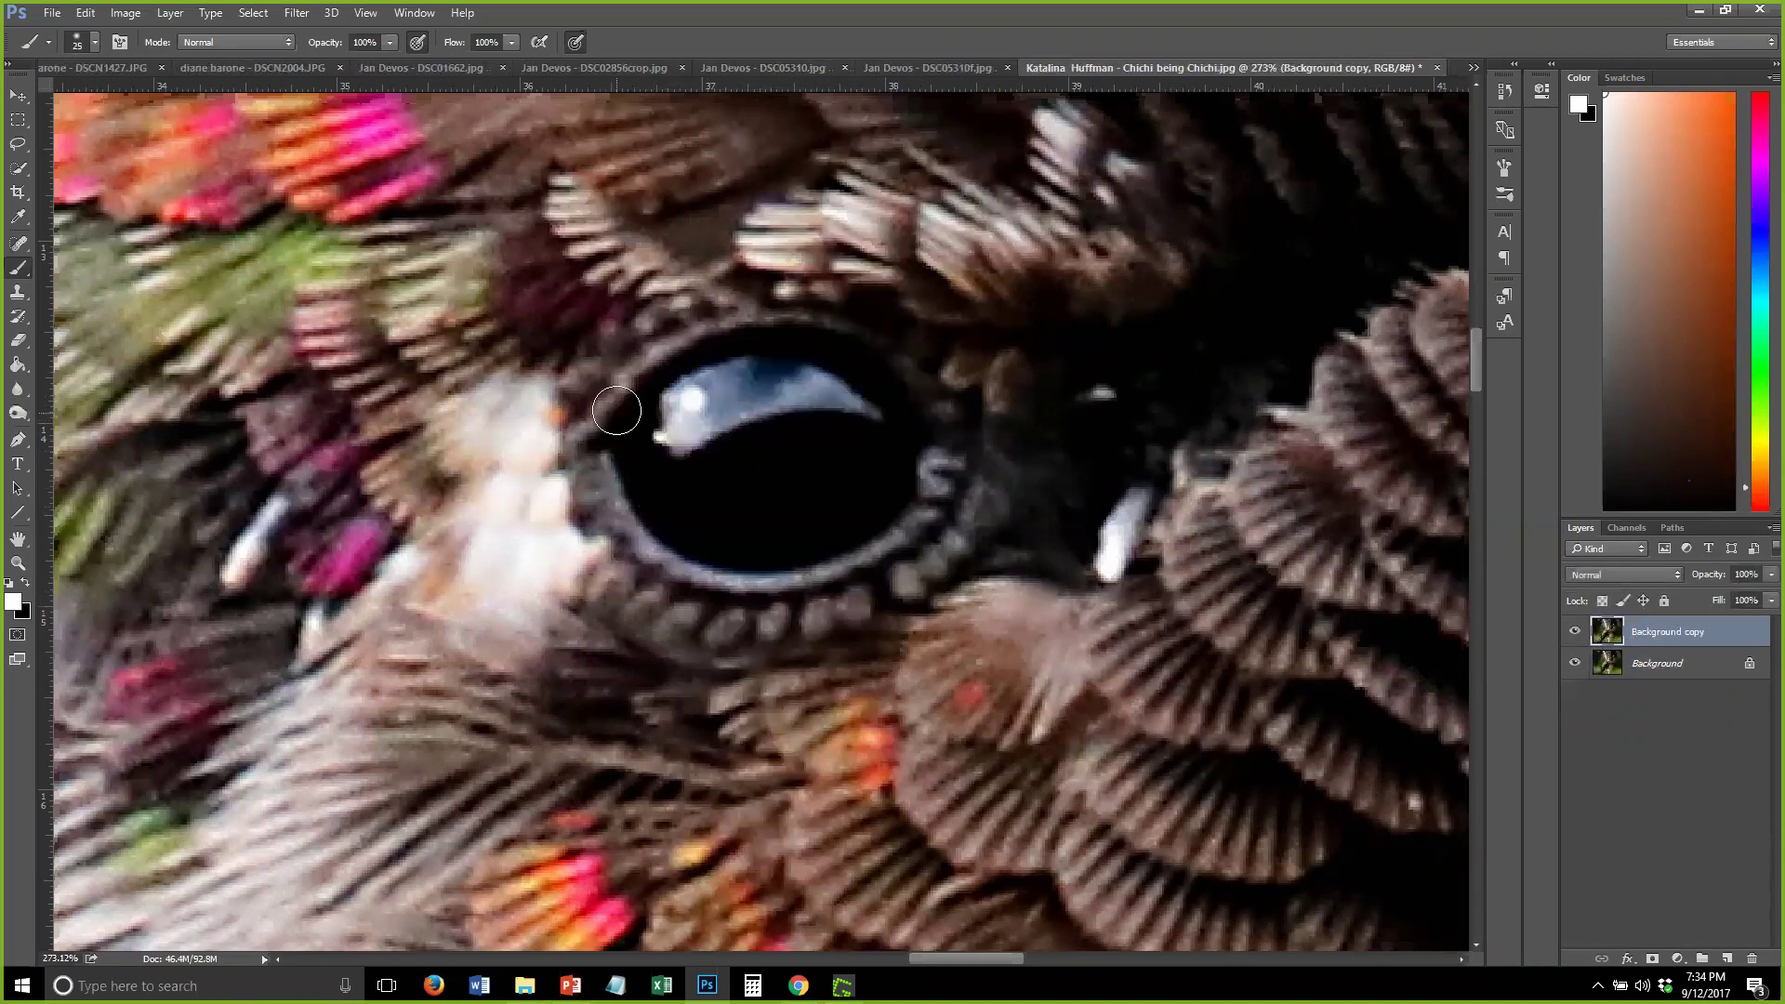
Undo the deletion of Layer 1 and the white dab on the eye, and hide Layer 1 again
key(ctrl+z)
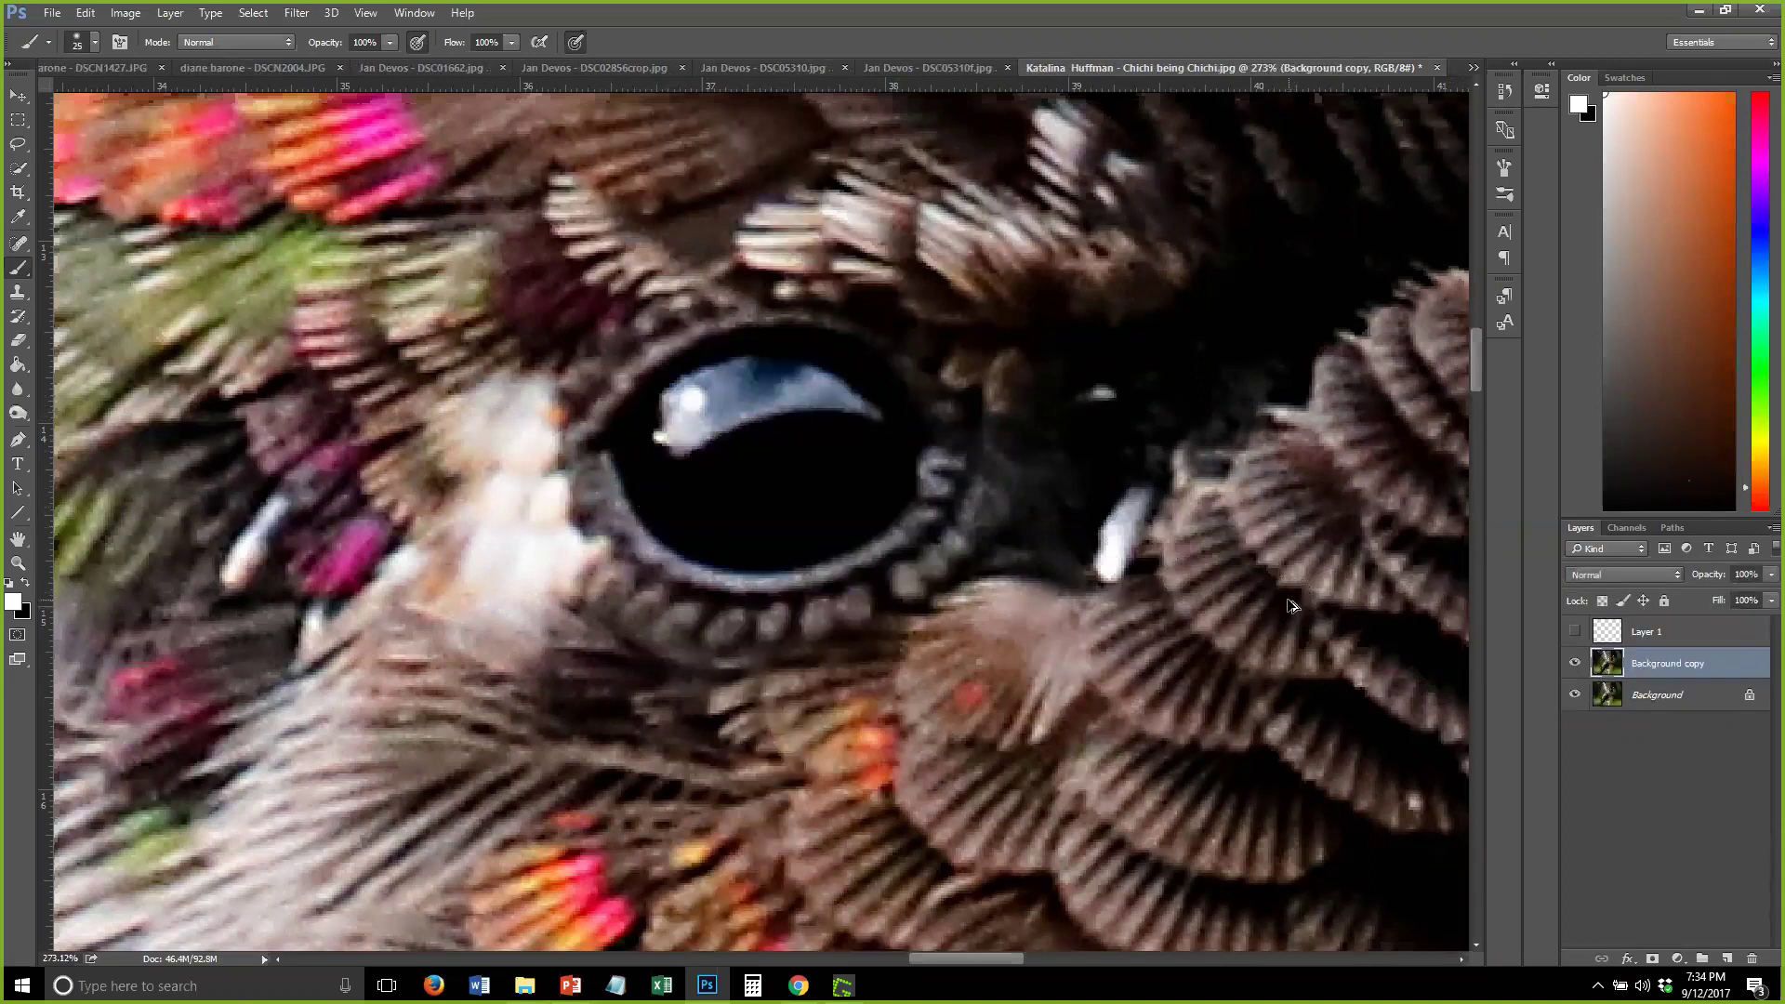
key(ctrl+alt+z)
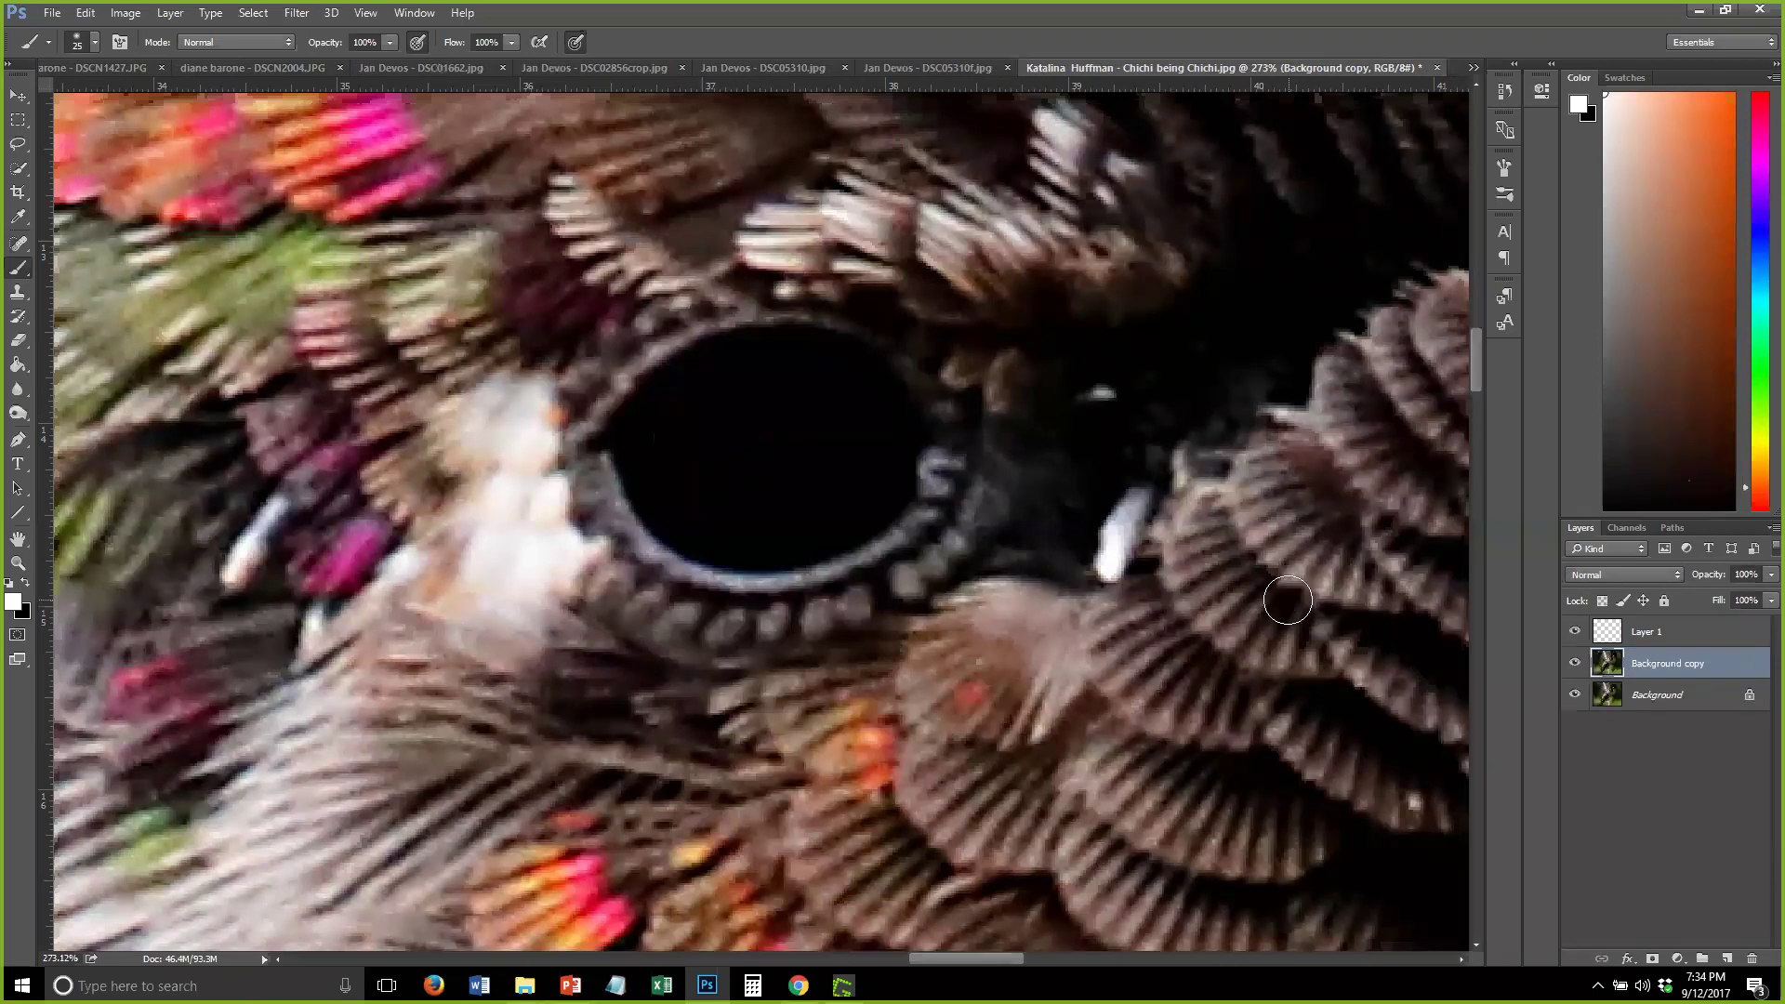
click(1573, 631)
Examine the hummingbird's original catchlight and the background from close up out to the whole photo
scroll(985, 486, down, 2)
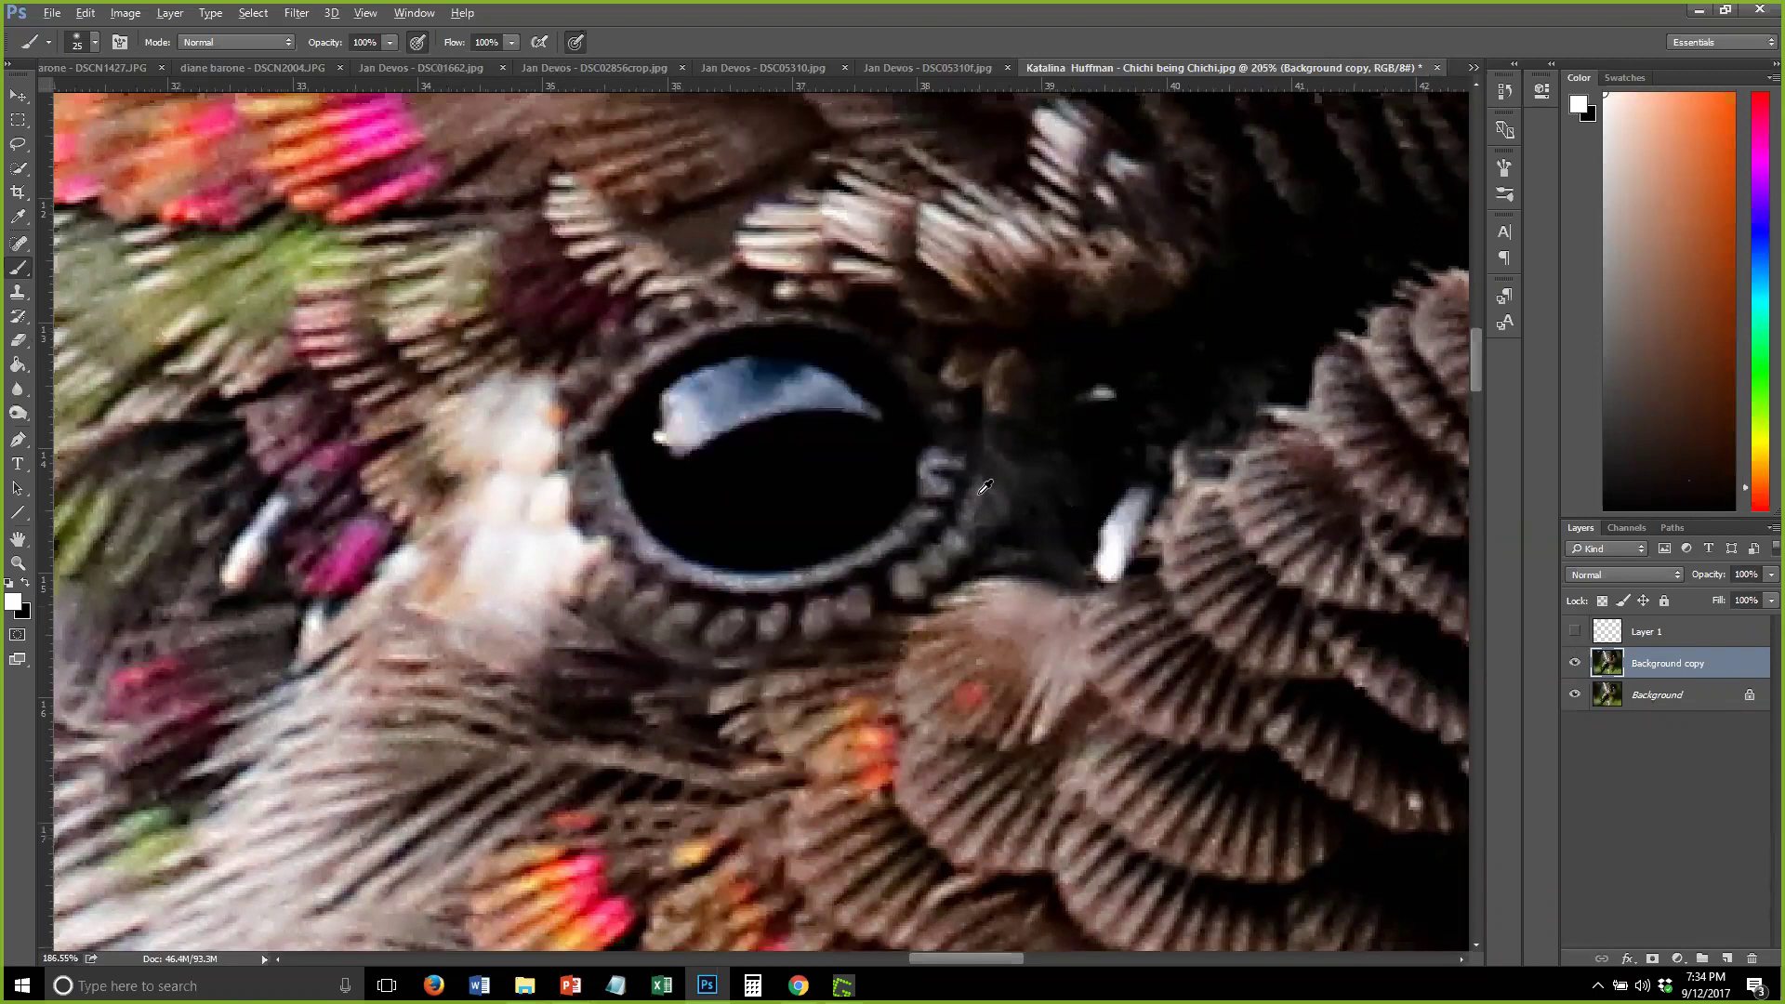
scroll(985, 486, down, 6)
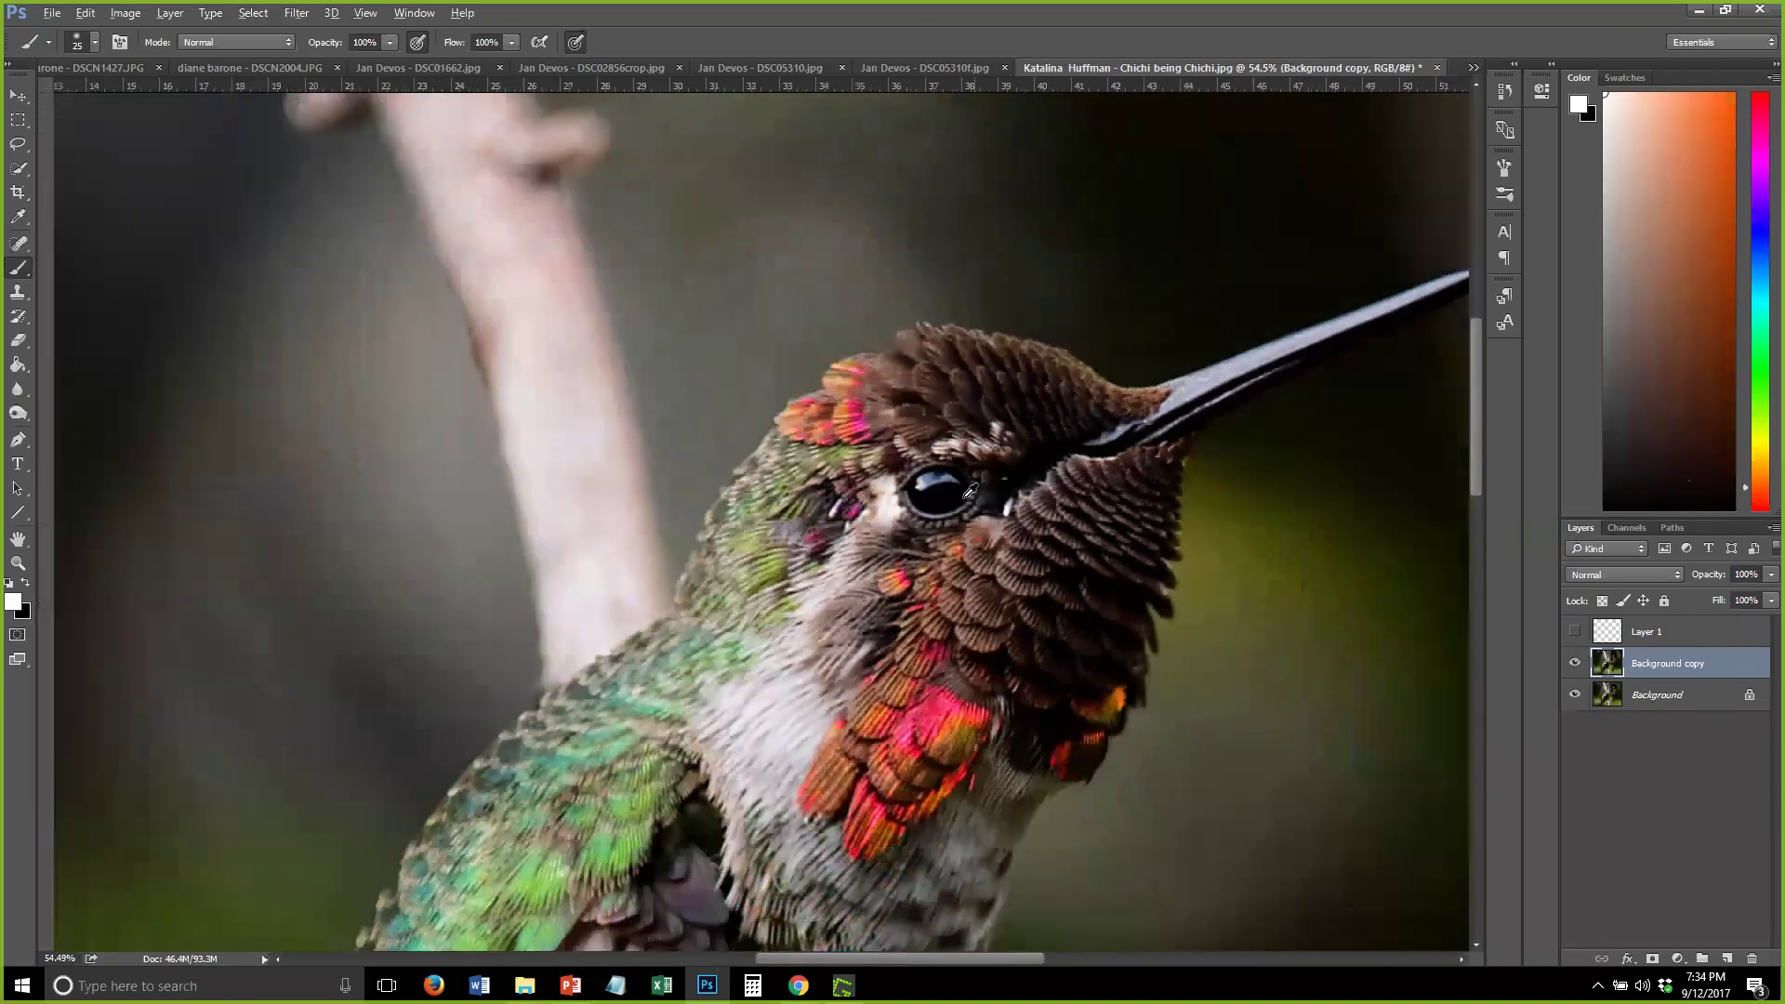
scroll(969, 490, down, 1)
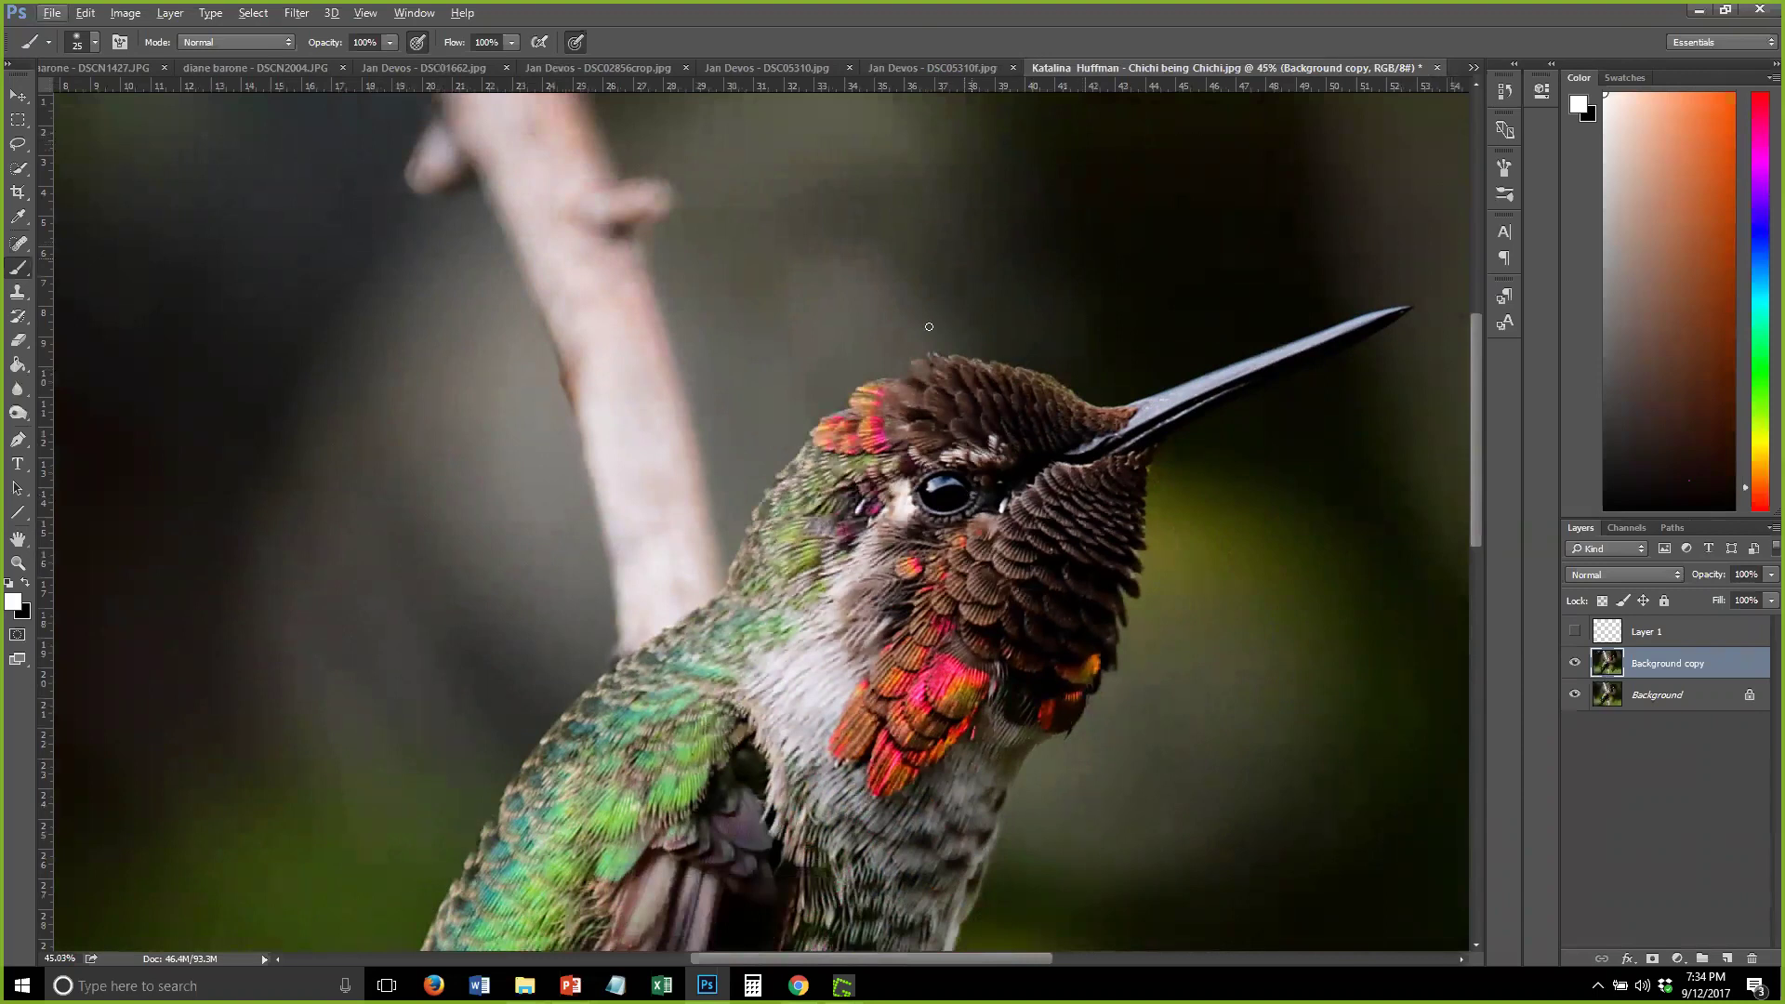
scroll(942, 400, down, 3)
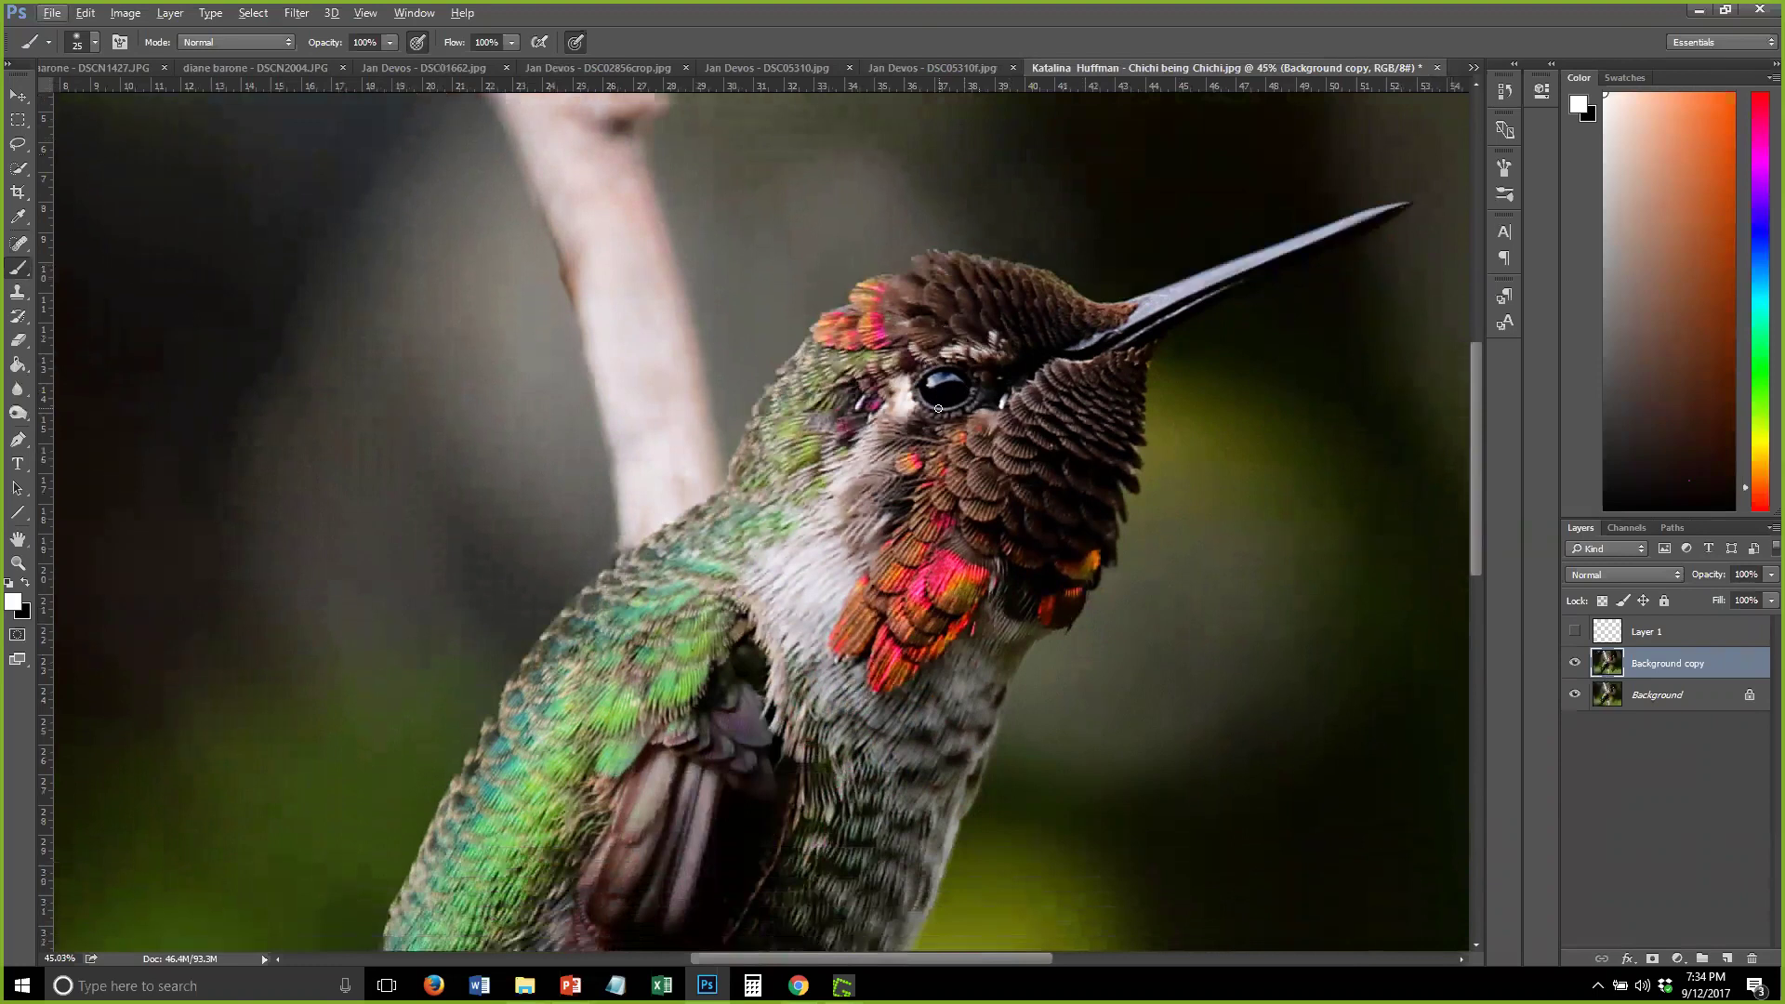
scroll(871, 402, down, 1)
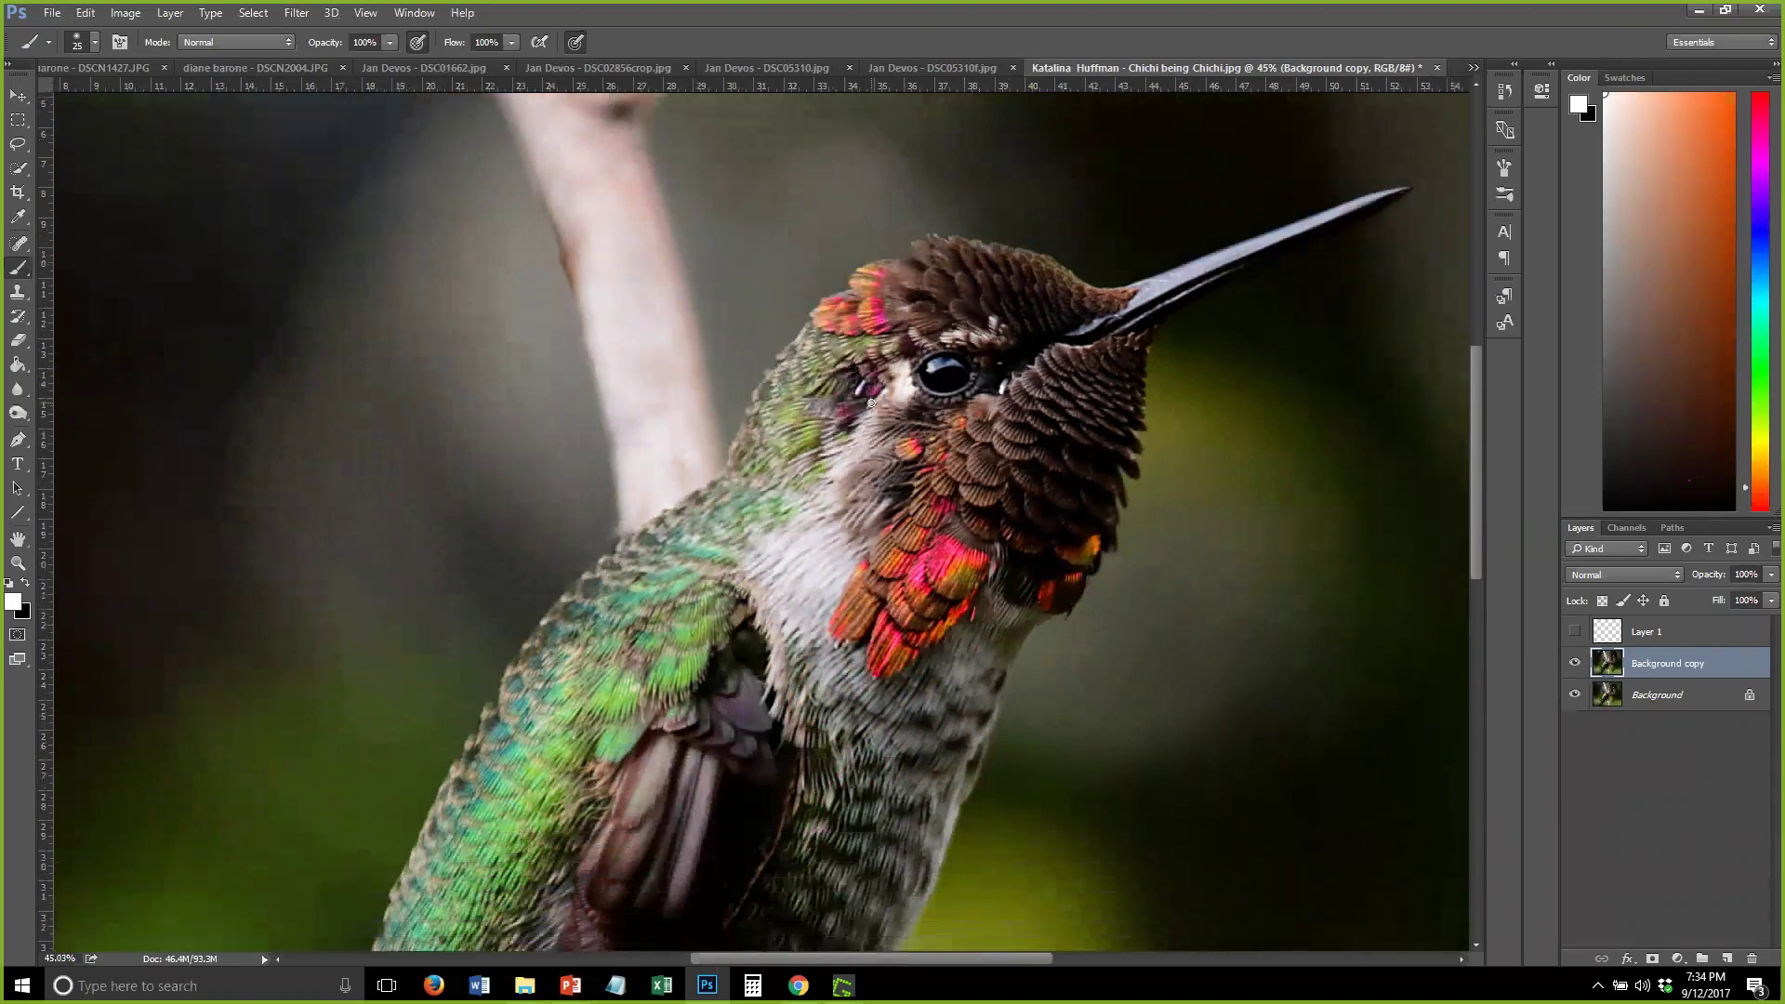
scroll(875, 386, down, 1)
scroll(874, 387, down, 1)
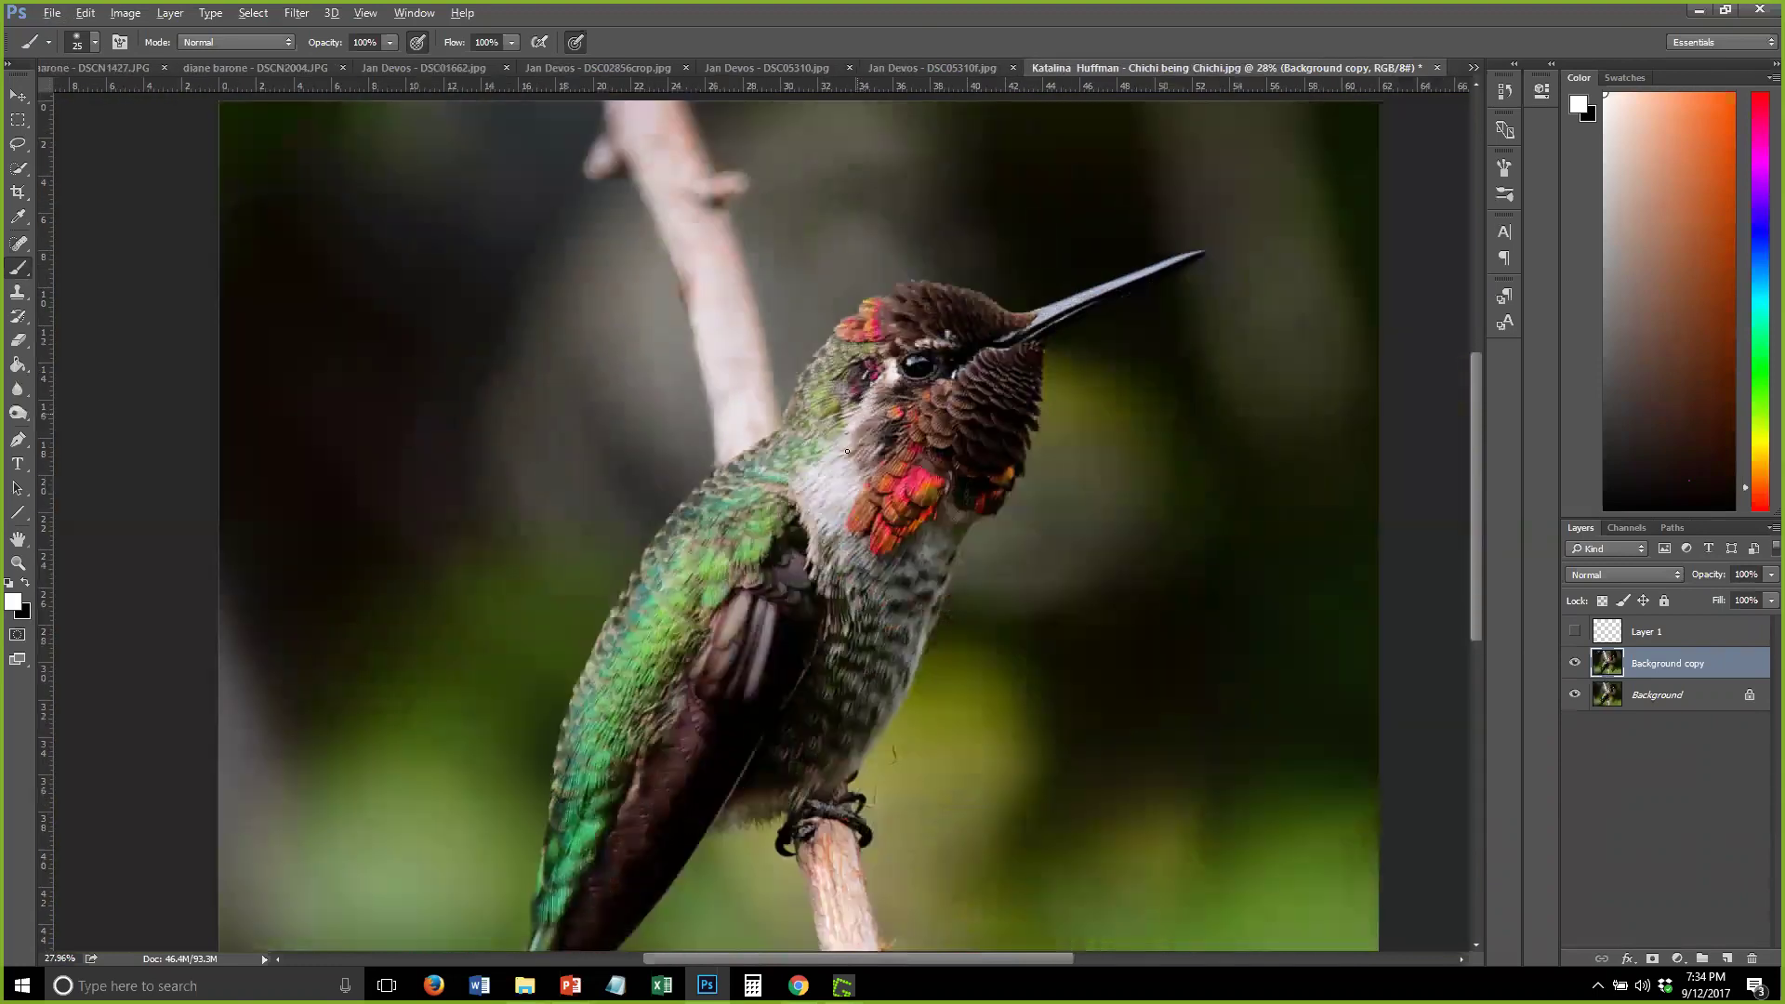
scroll(854, 480, down, 2)
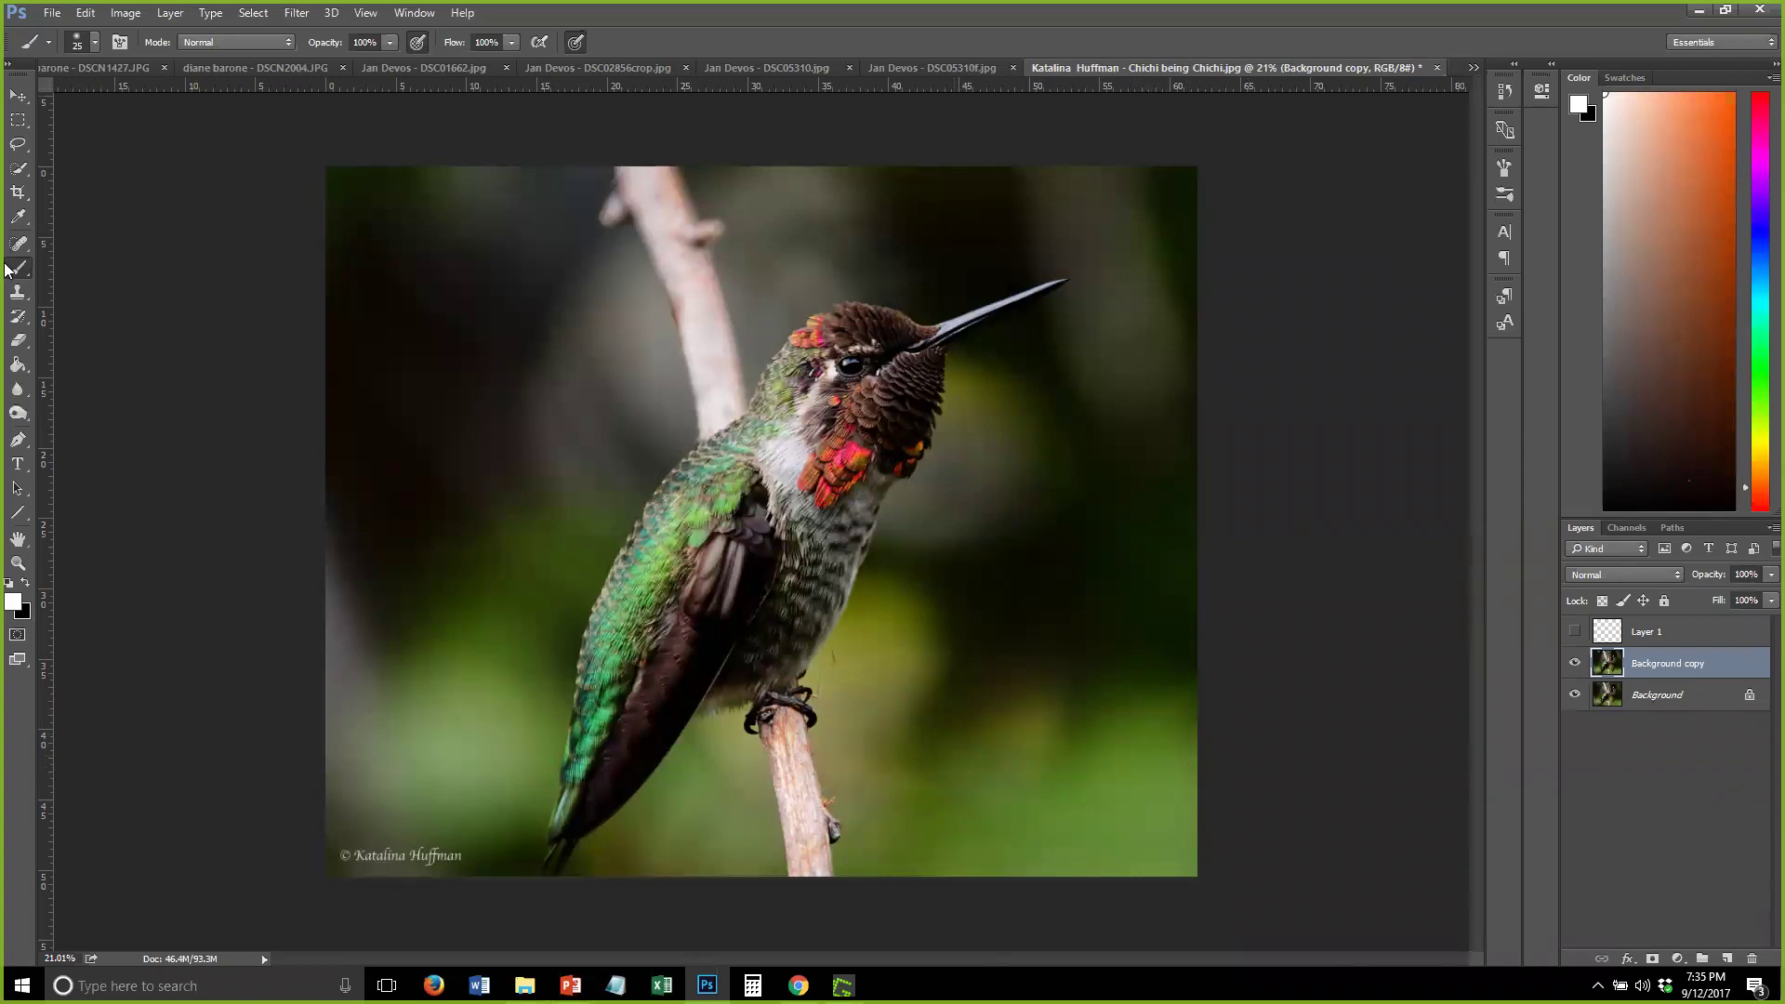
Clone dark background over the bright streak along the photo's left edge with an 800 px Clone Stamp at 37% opacity
click(17, 293)
key(bracketright)
key(bracketright)
key(bracketright)
key(bracketright)
key(bracketright)
key(bracketright)
key(bracketright)
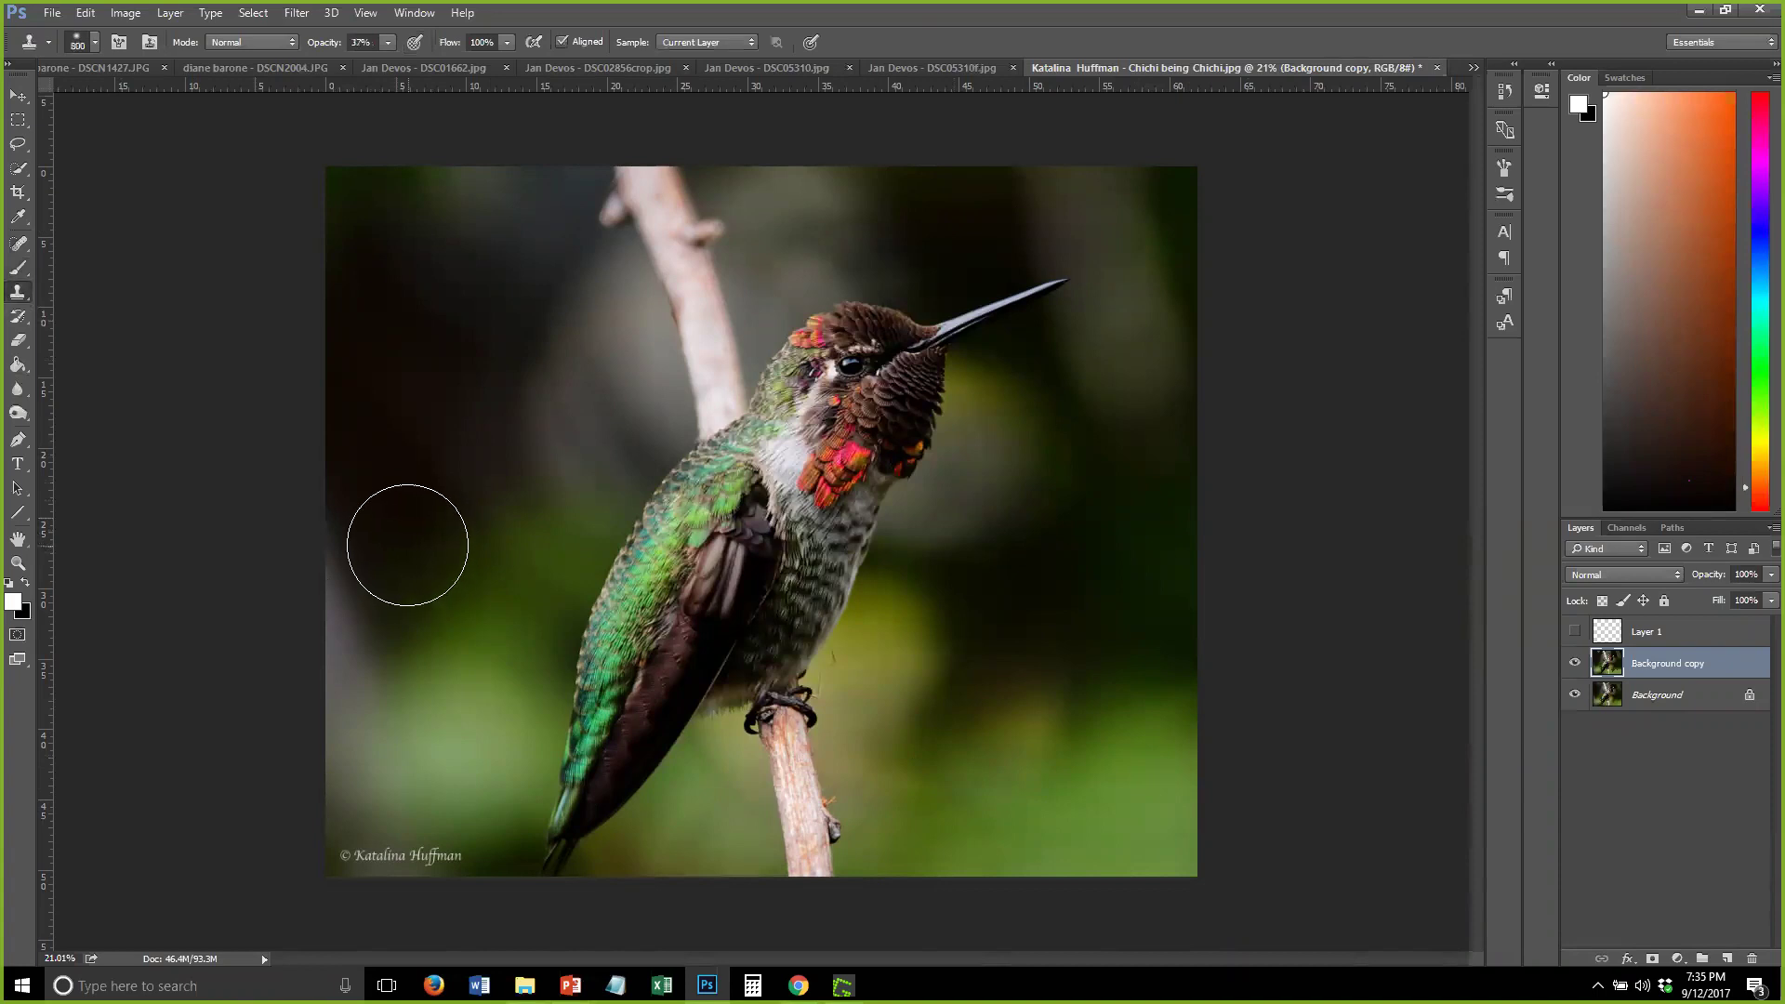
alt+click(402, 537)
drag(403, 537, 367, 585)
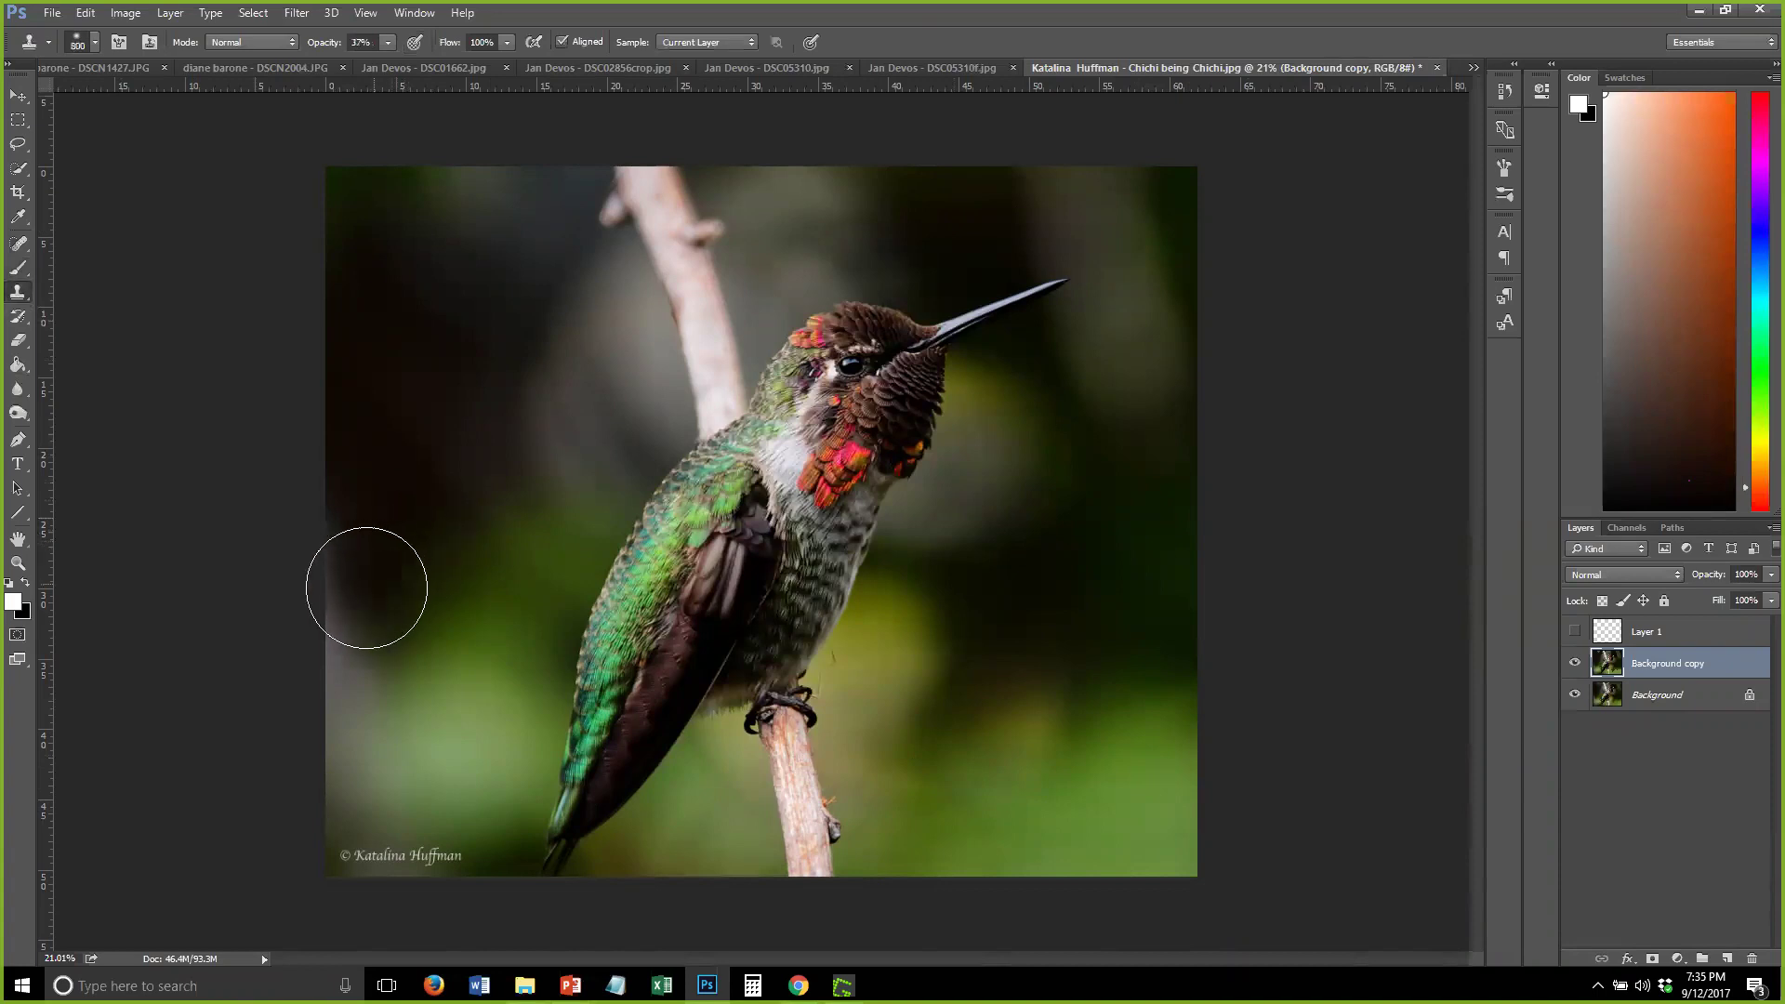
mouse_move(361, 730)
mouse_down()
mouse_move(369, 768)
mouse_move(390, 768)
mouse_move(317, 606)
mouse_move(288, 613)
mouse_move(270, 729)
mouse_move(398, 911)
mouse_up()
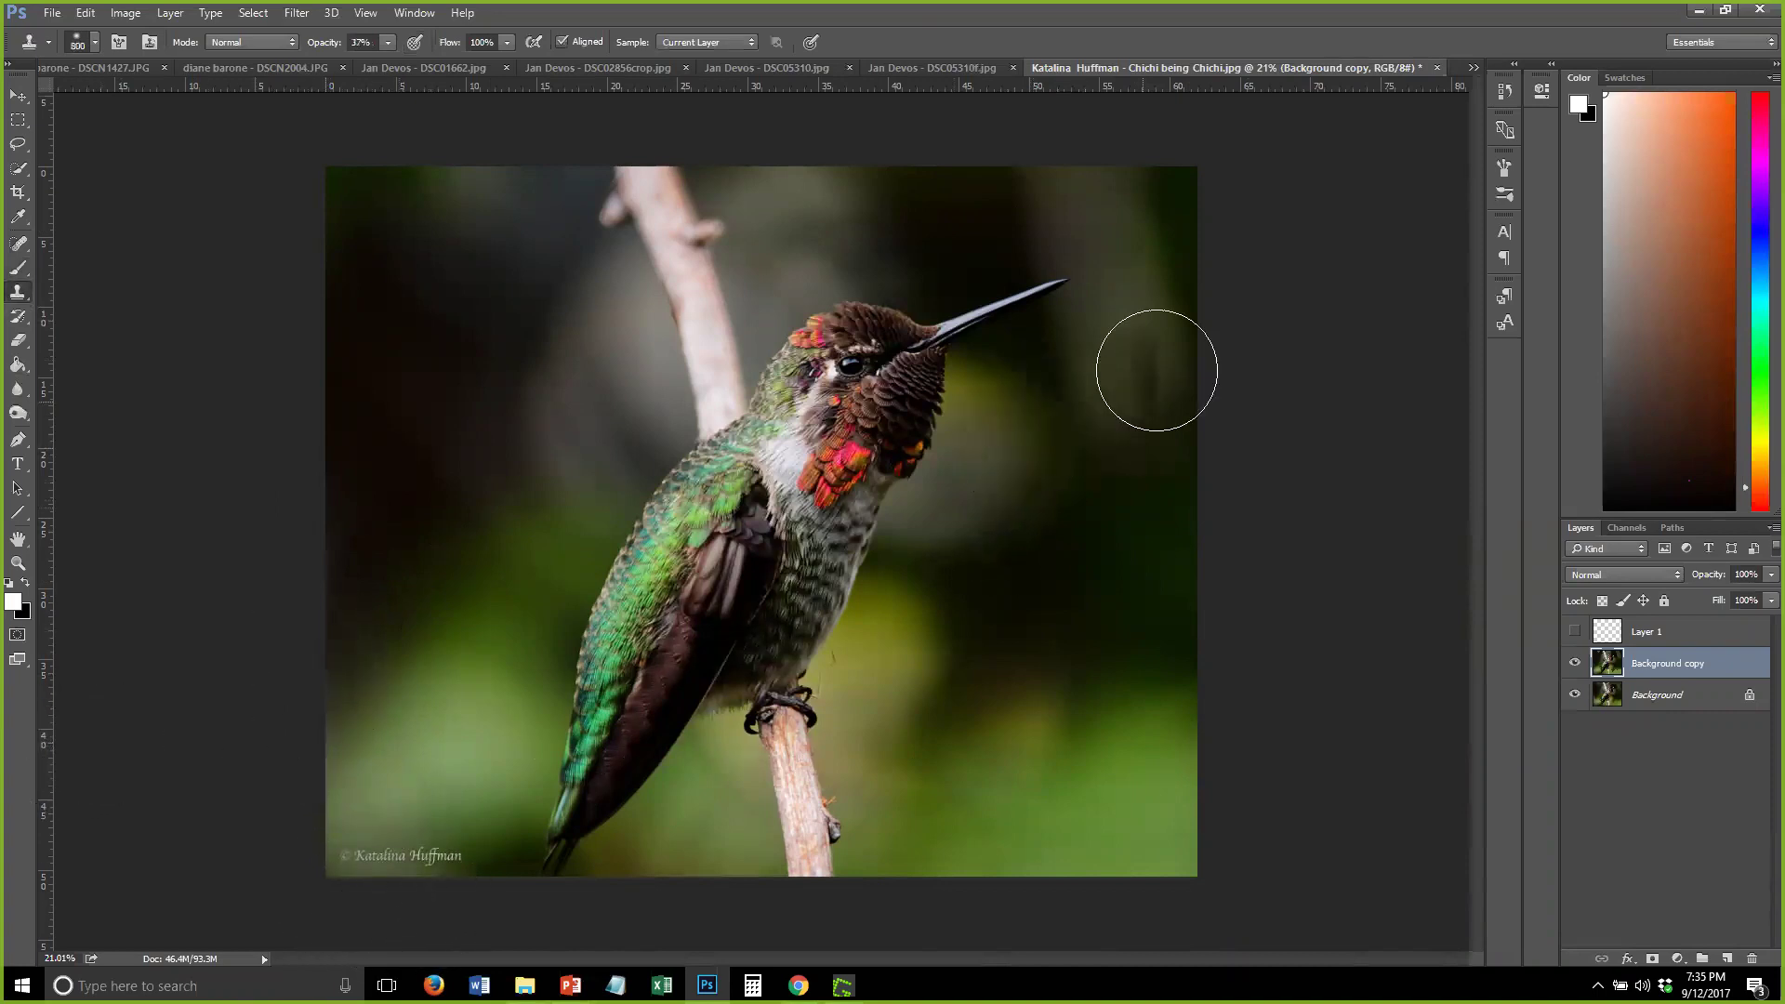
Clone darker background over the light patches along the photo's top edge and upper right area, and undo the last stroke
alt+click(413, 471)
drag(788, 139, 909, 154)
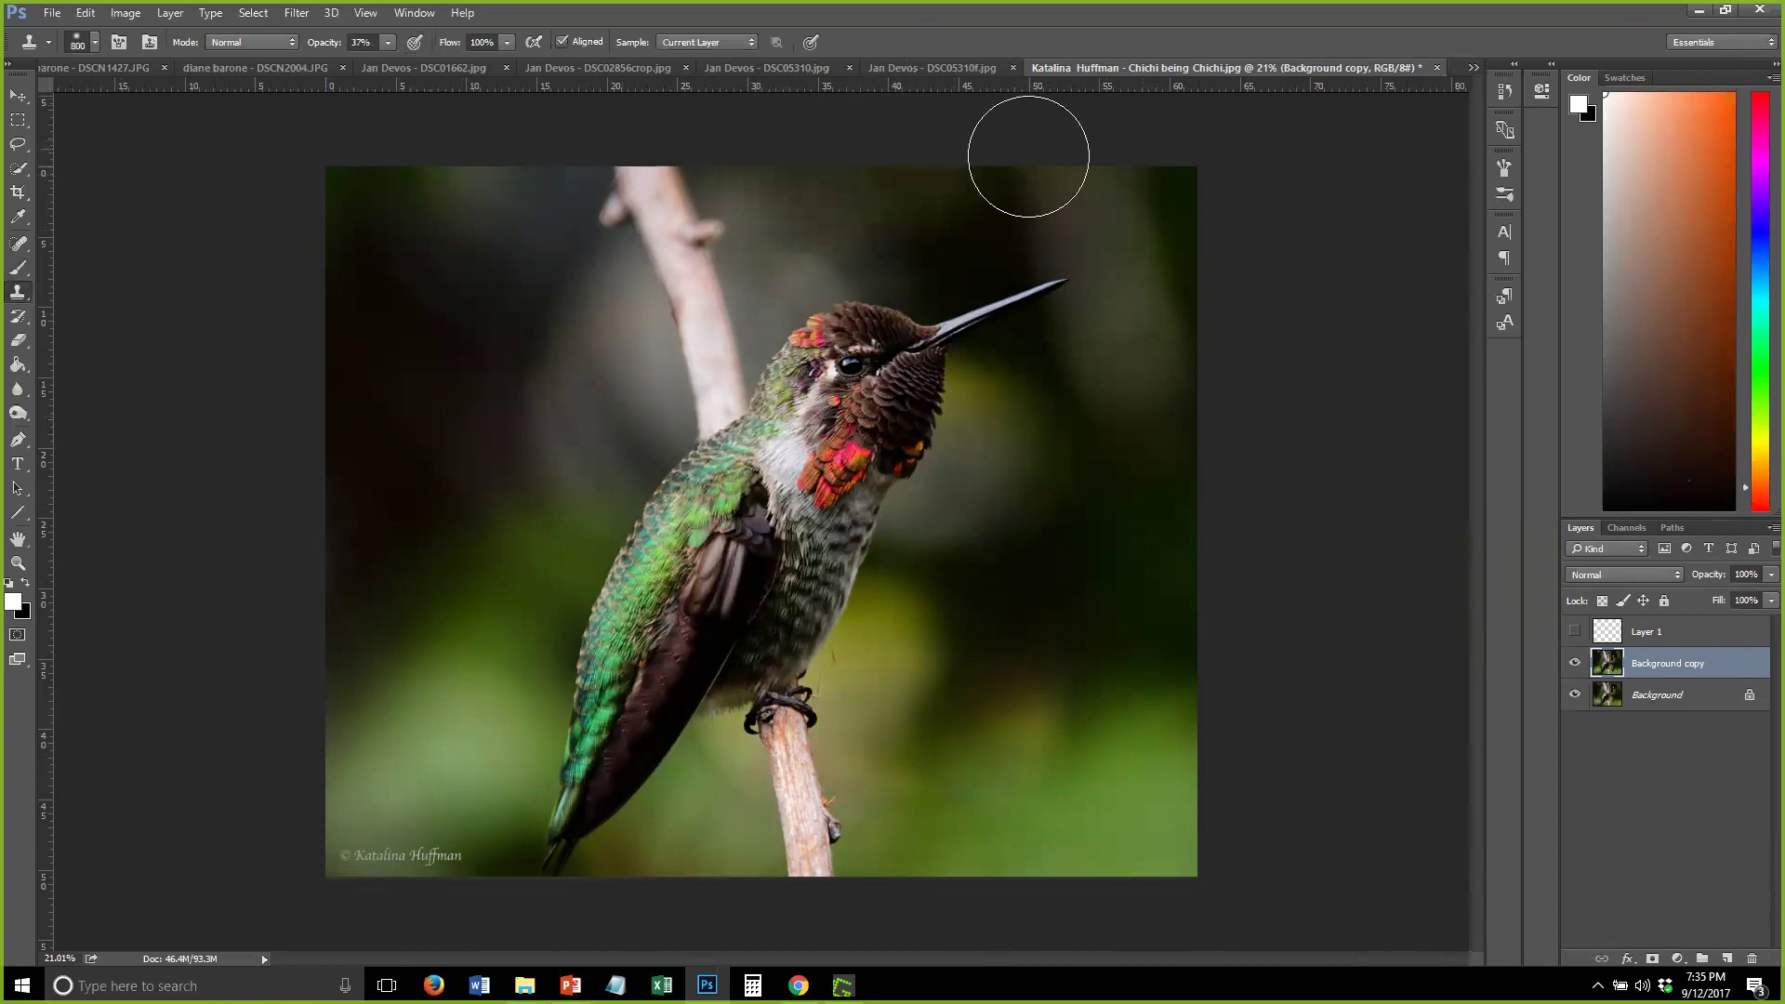
alt+click(892, 179)
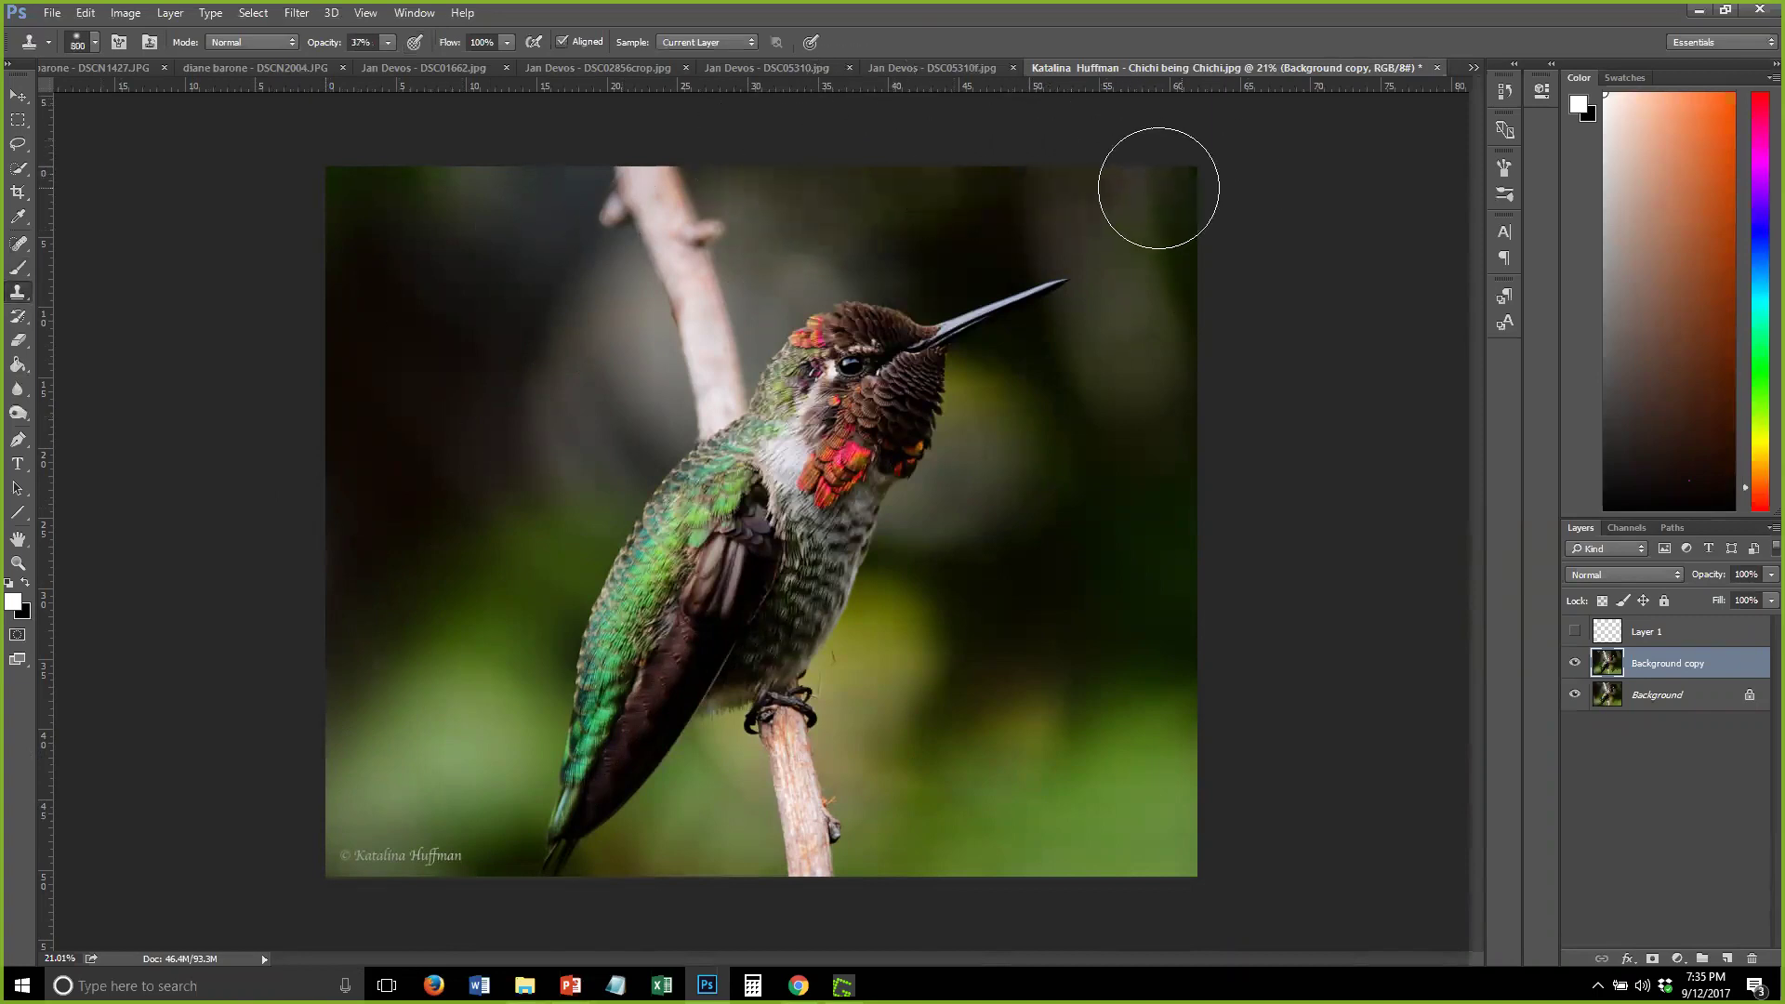
mouse_move(1162, 199)
mouse_down()
mouse_move(1195, 447)
mouse_move(967, 339)
mouse_up()
key(ctrl+z)
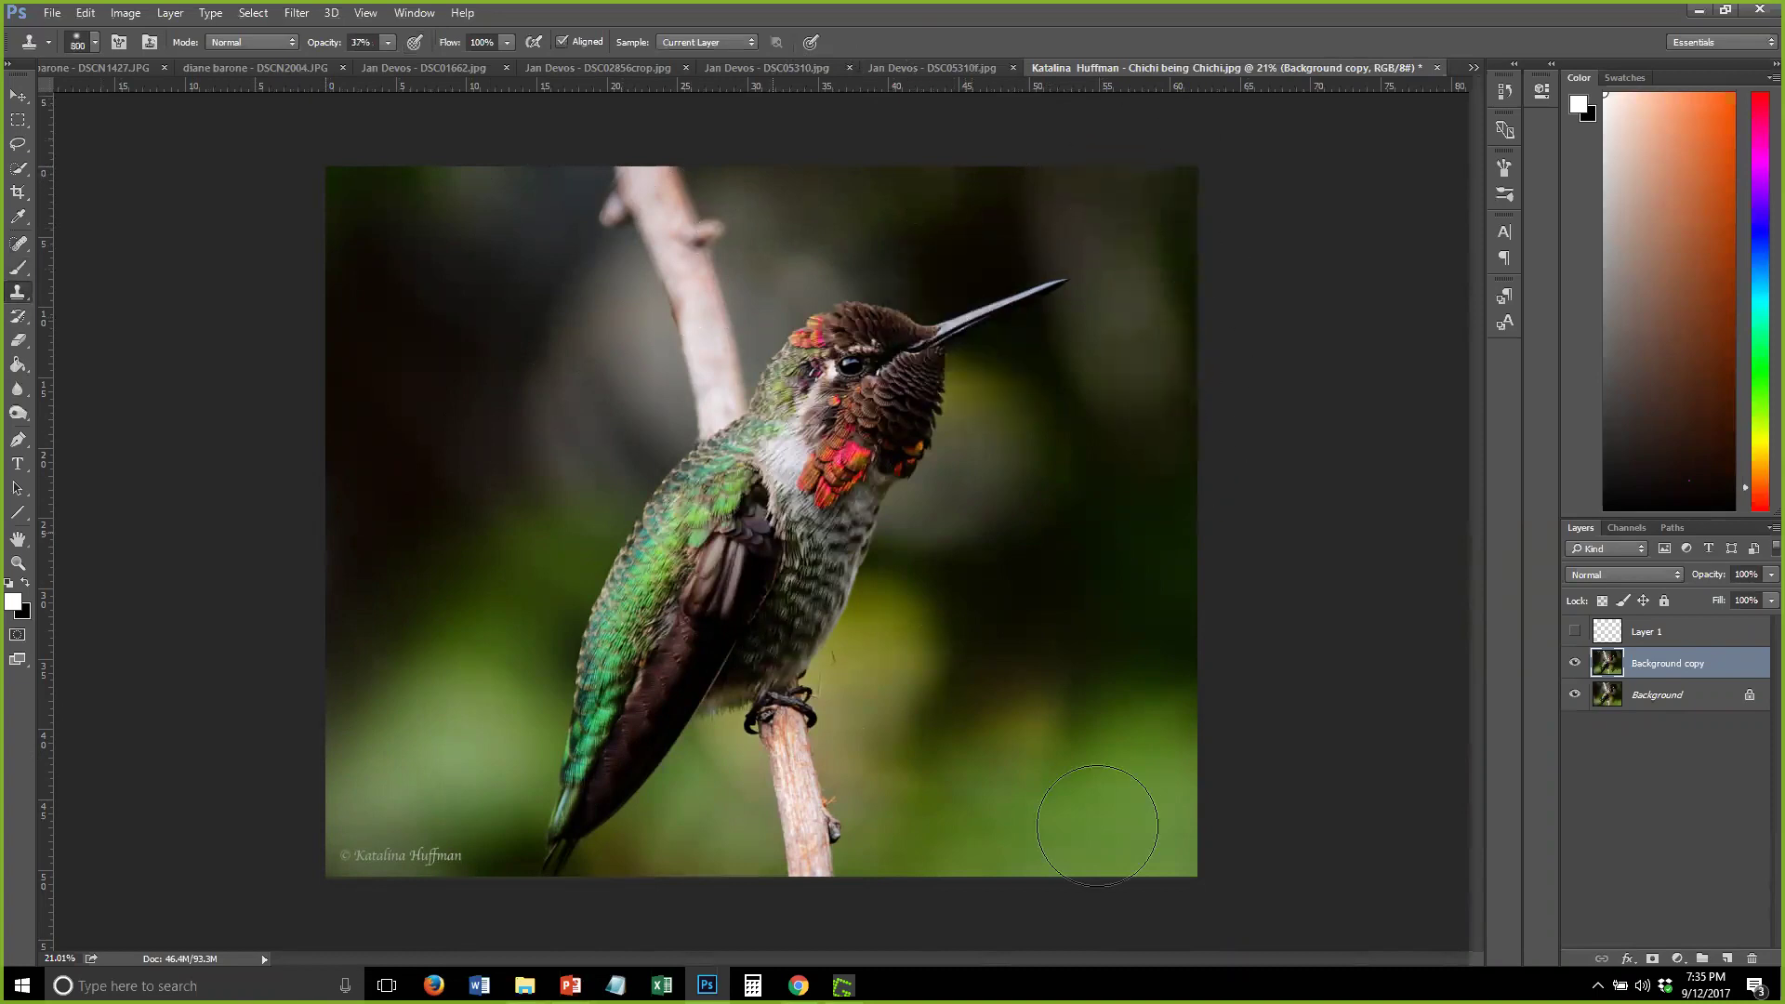
Compare the photo before and after the background cloning by hiding and showing the Background copy layer
click(17, 267)
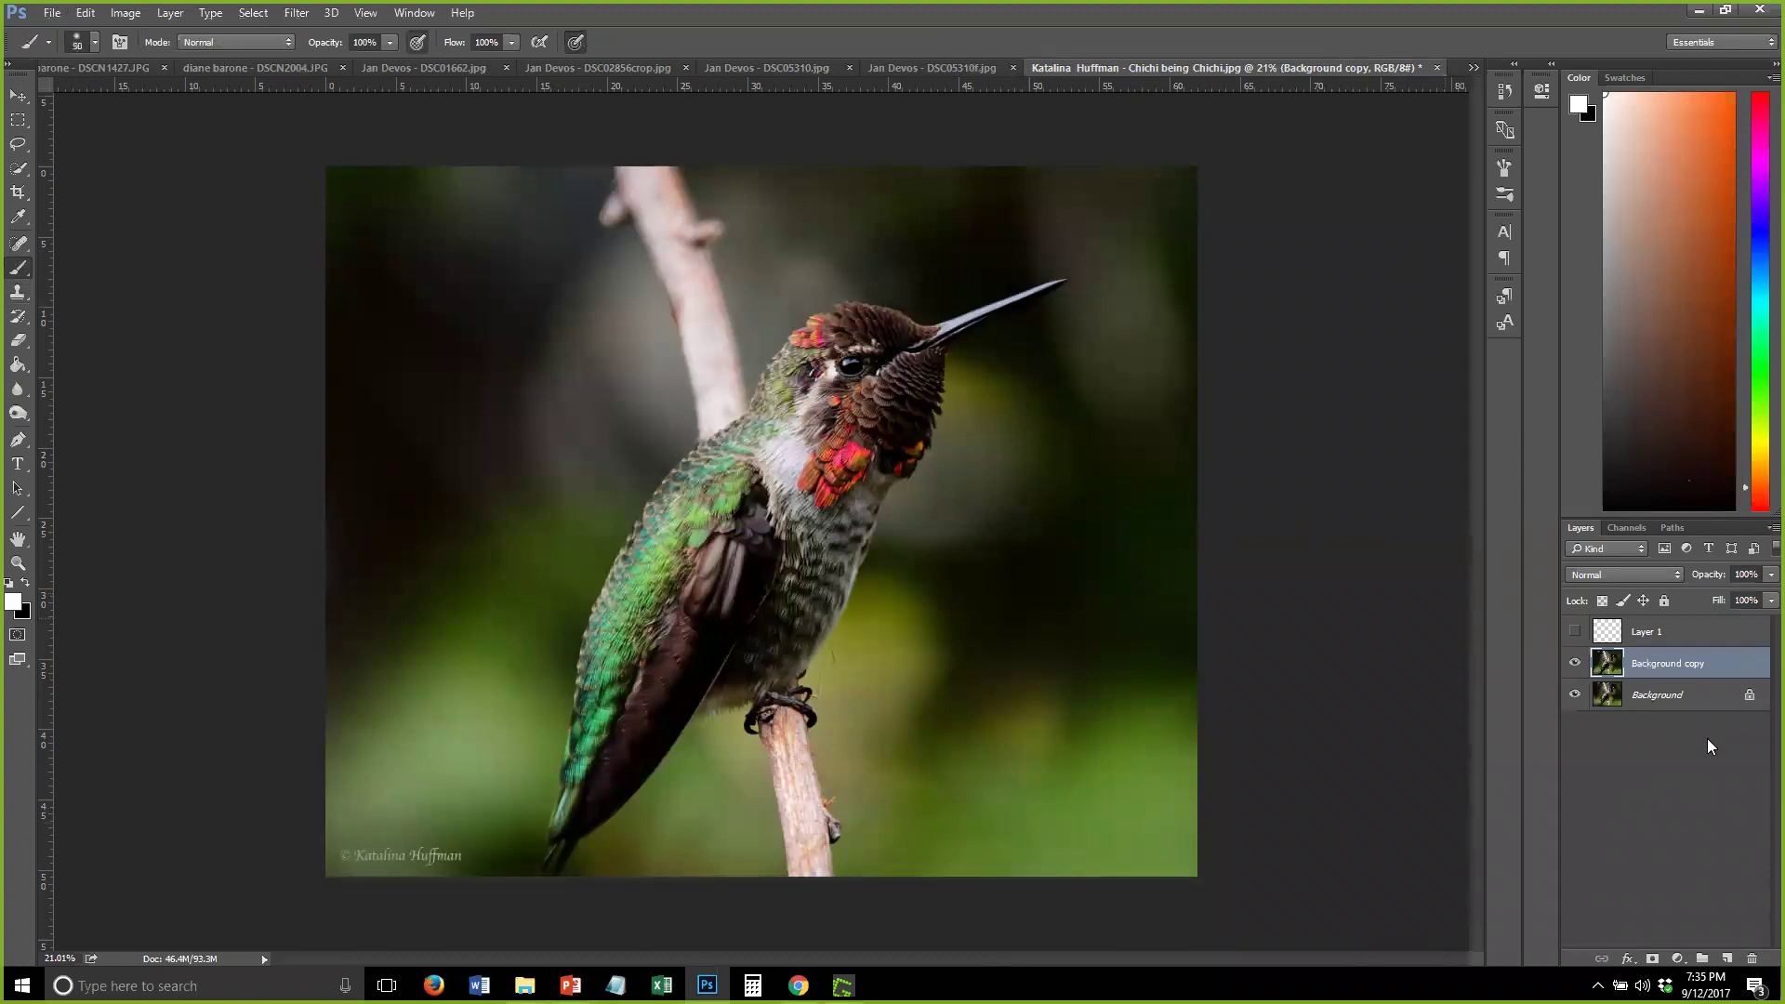
click(1574, 663)
click(1574, 662)
click(1574, 662)
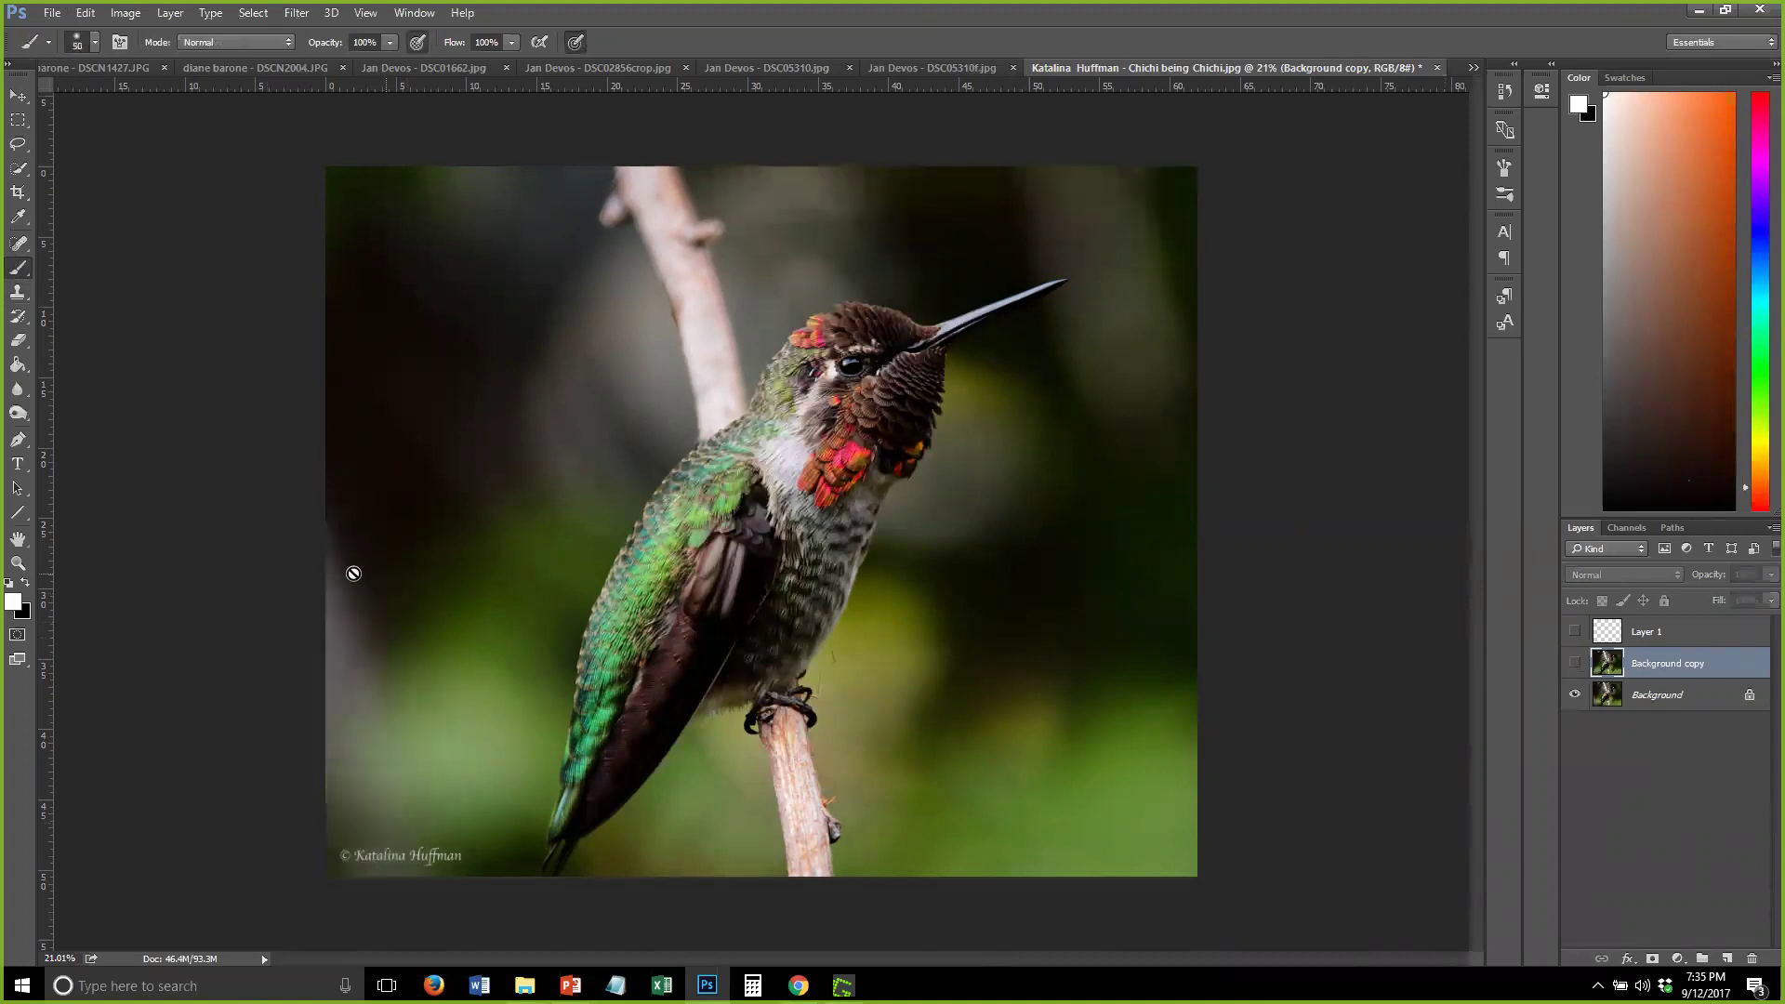
click(1573, 662)
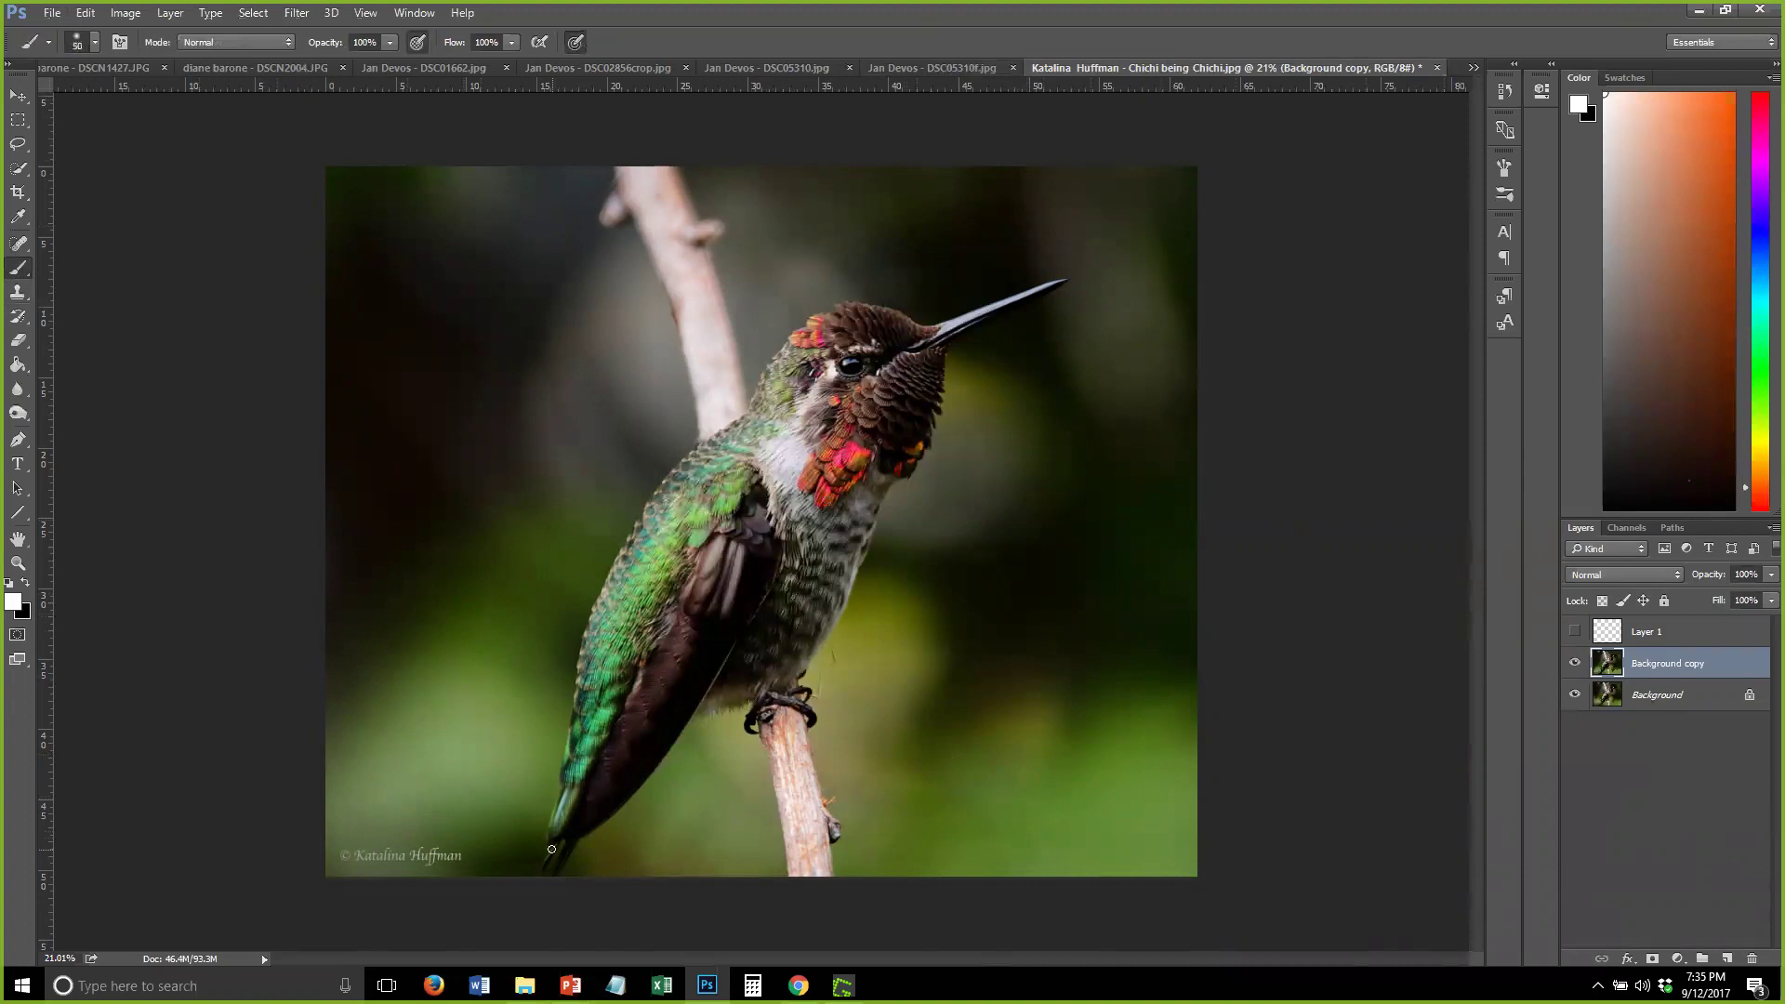
Circle the hummingbird's tail tip with a 50 px white brush, and undo the stroke
mouse_move(606, 835)
mouse_down()
mouse_move(495, 843)
mouse_move(557, 893)
mouse_move(605, 865)
mouse_move(601, 819)
mouse_move(557, 802)
mouse_up()
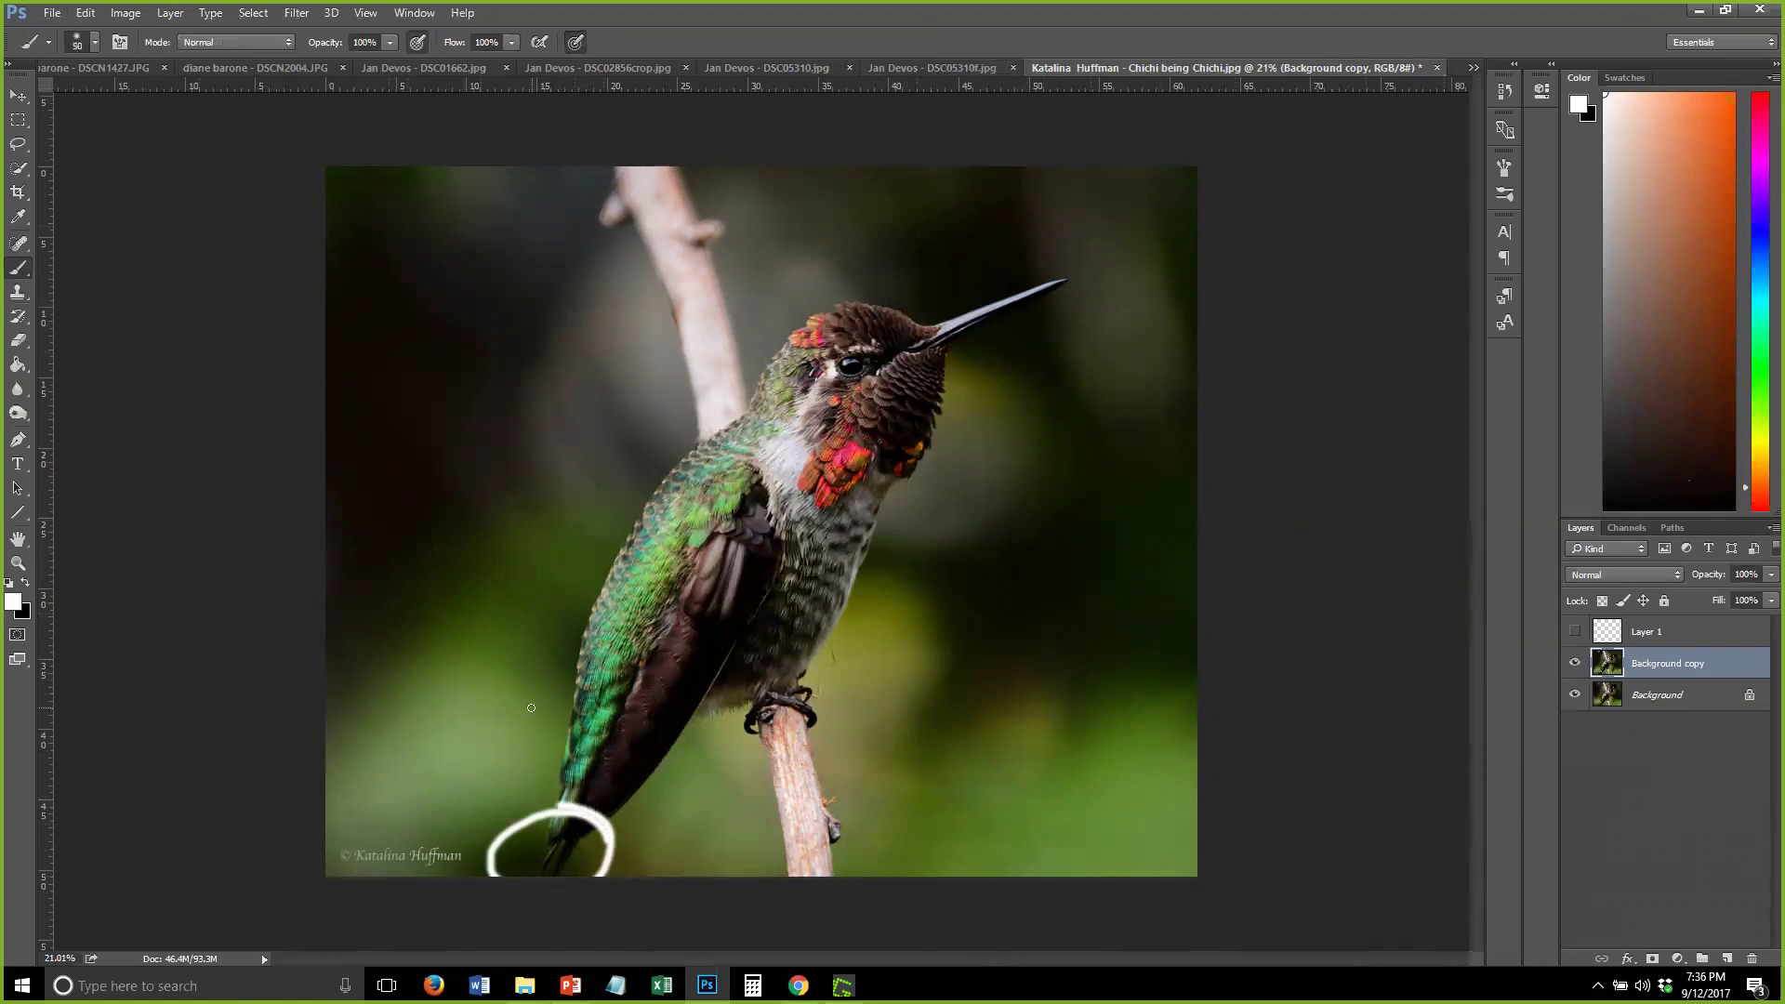
key(ctrl+z)
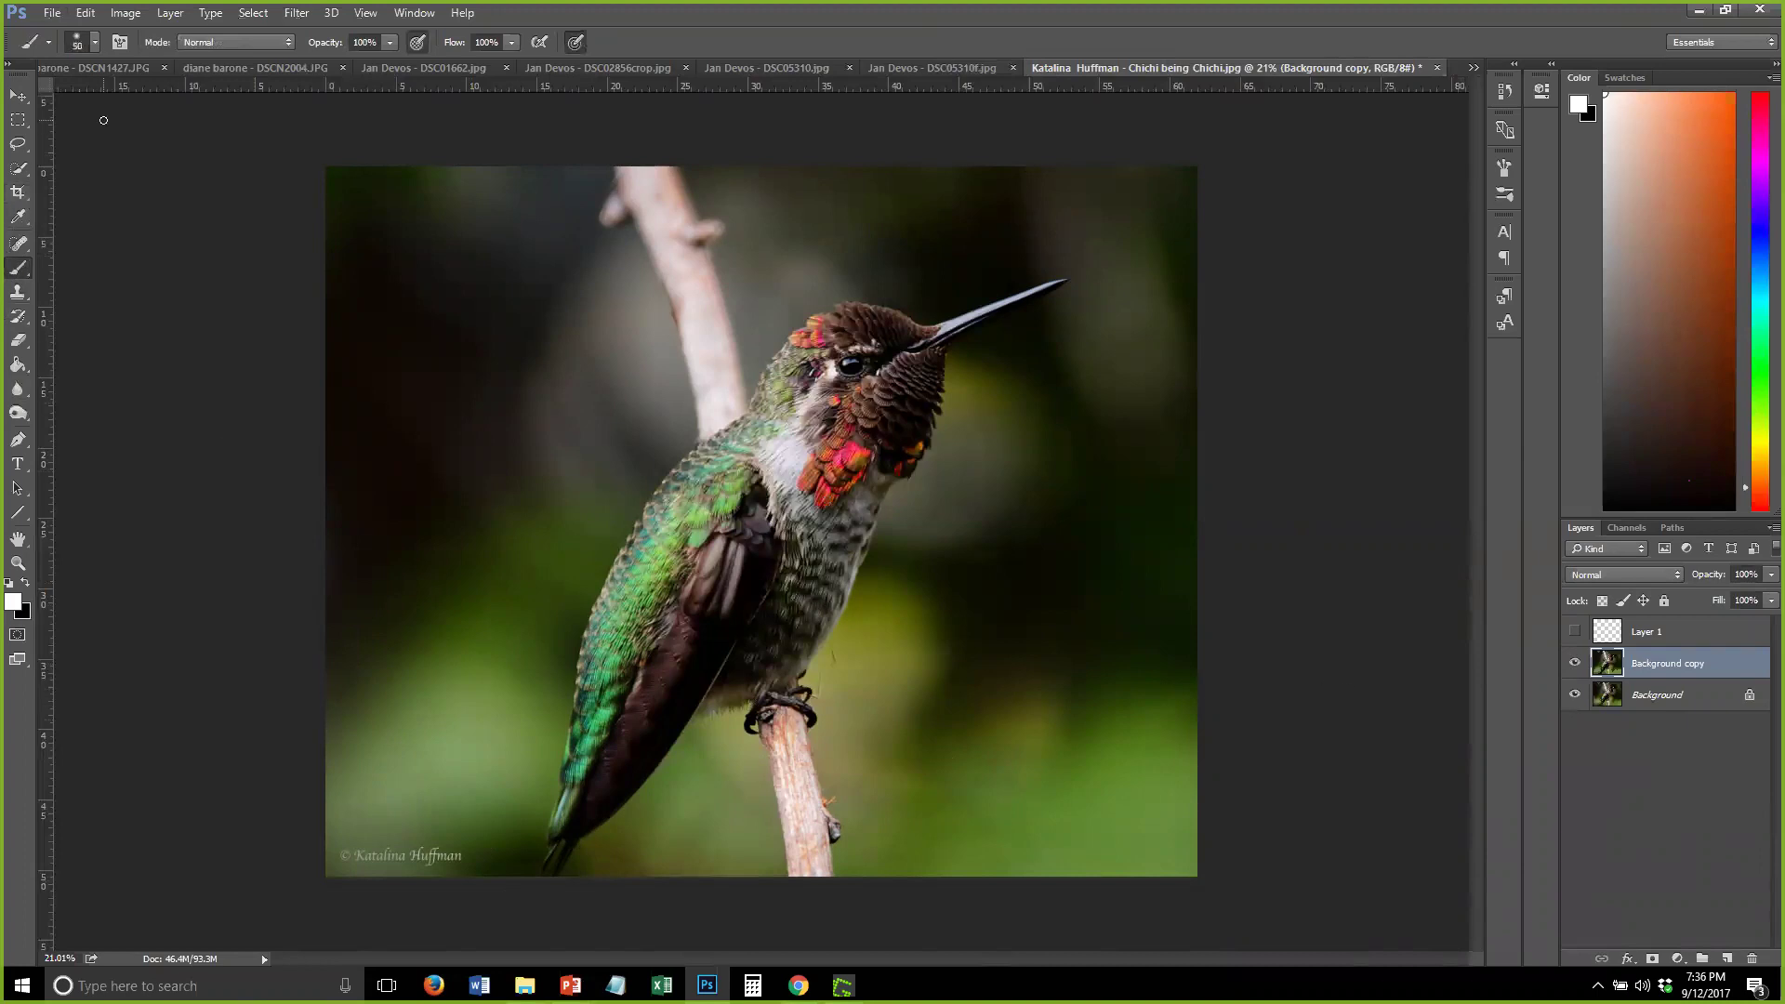
Delete Layer 1 and extend the canvas below the hummingbird photo with the Crop tool to add room under the tail
click(1726, 636)
key(Delete)
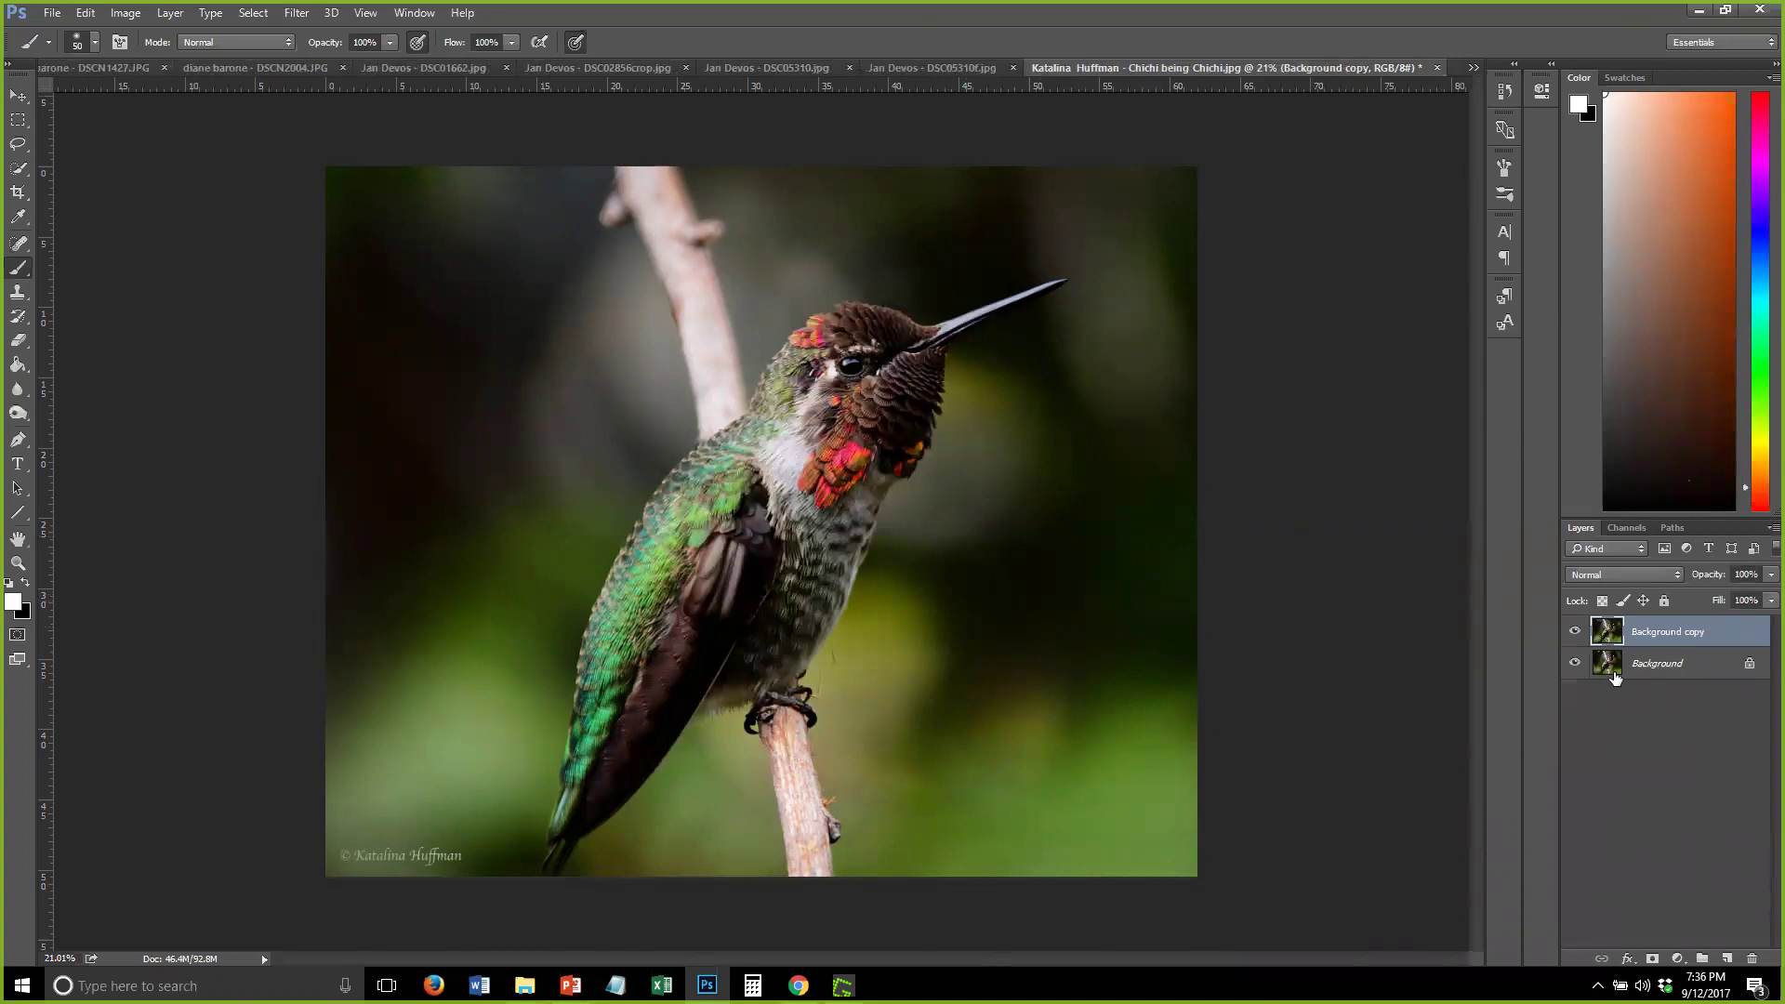
click(18, 192)
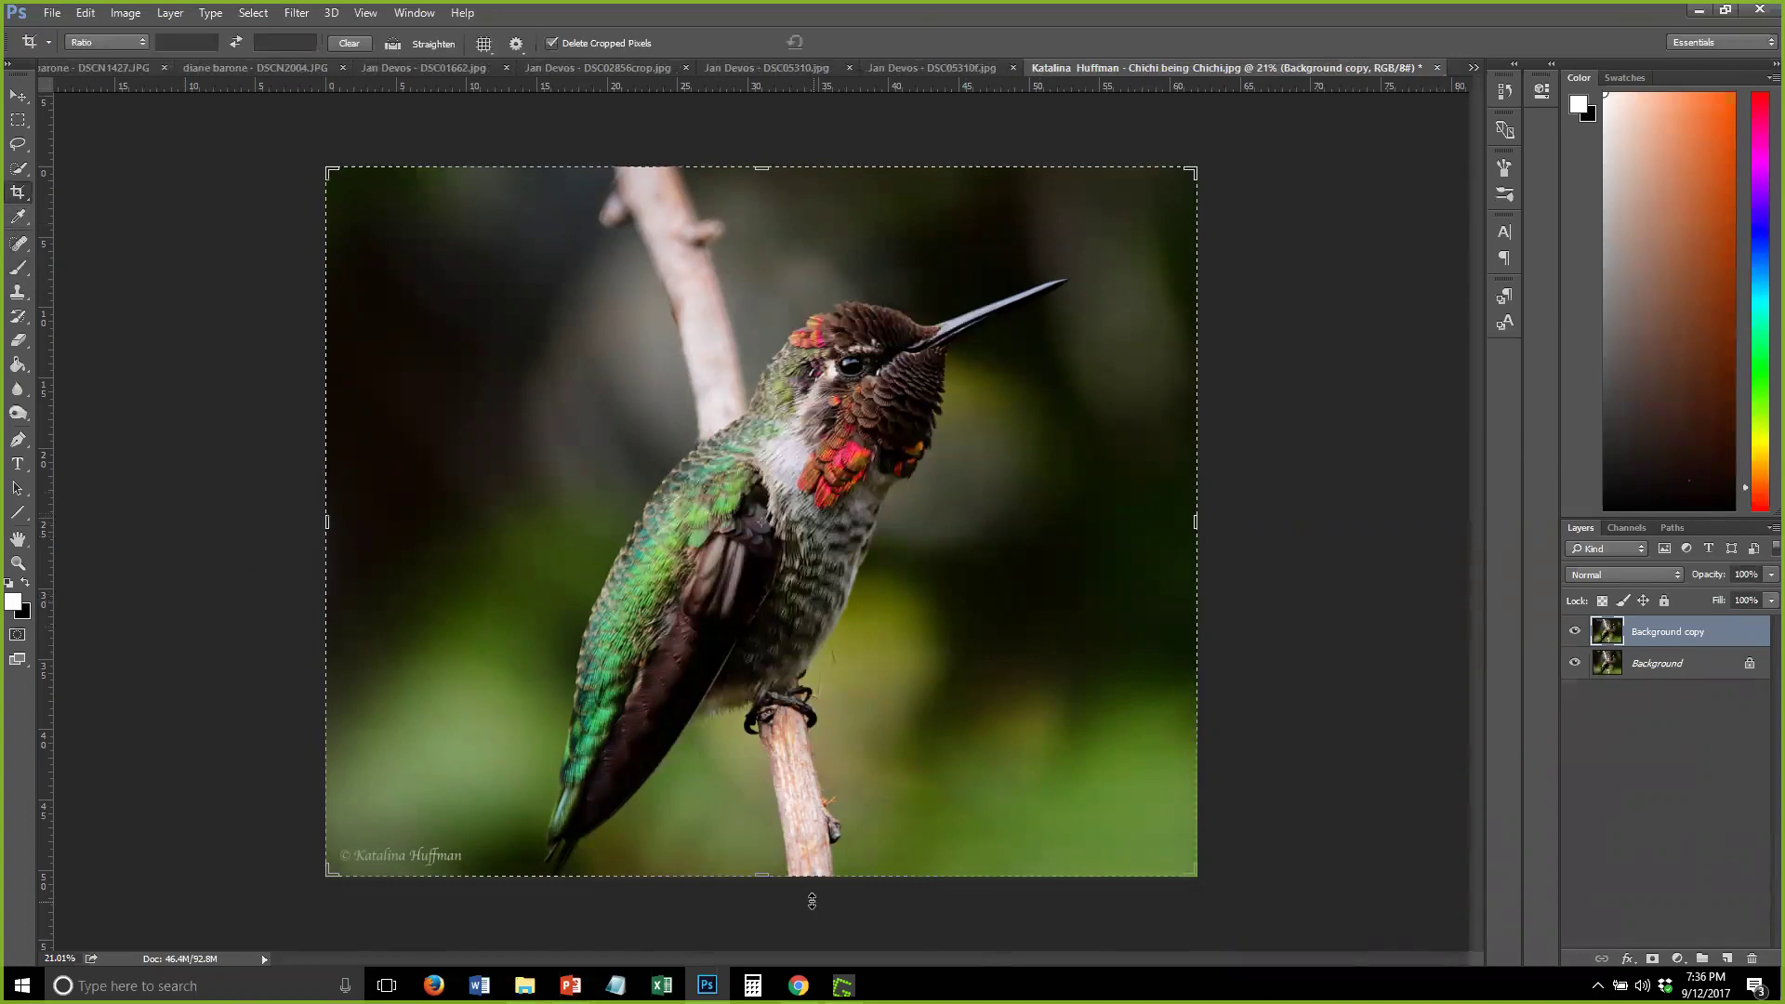
drag(761, 875, 762, 905)
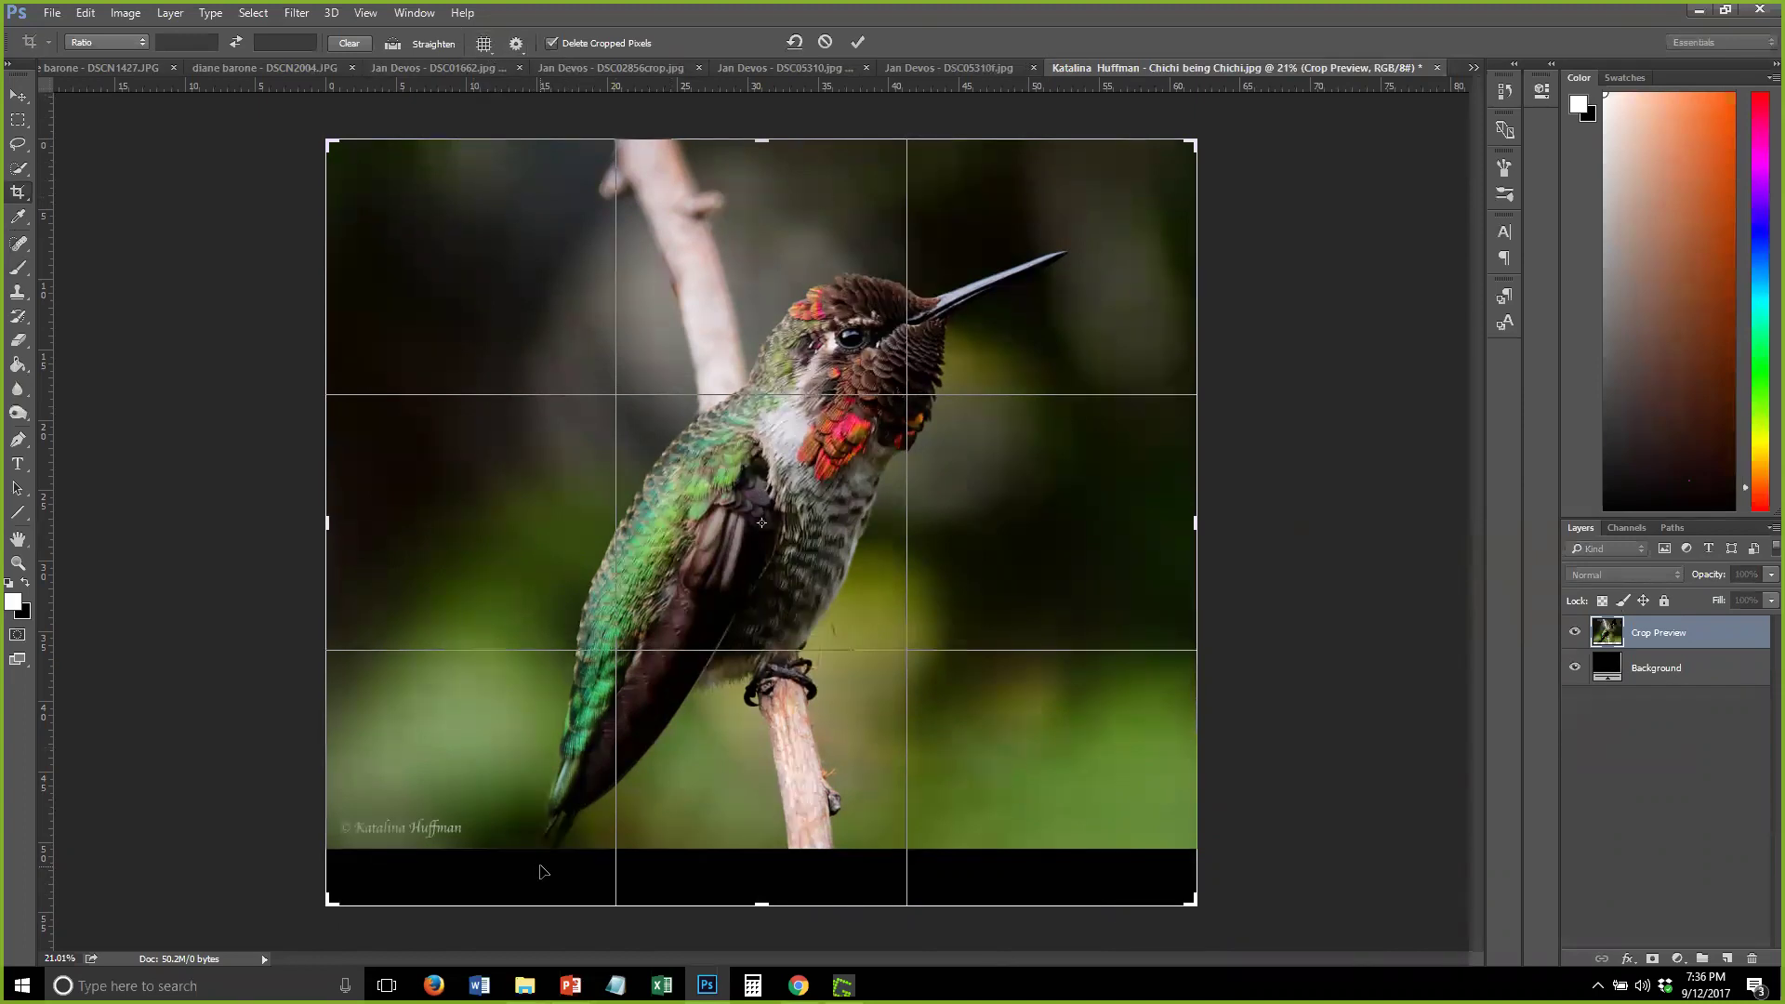
mouse_move(764, 905)
mouse_down()
mouse_move(767, 921)
mouse_move(767, 892)
mouse_up()
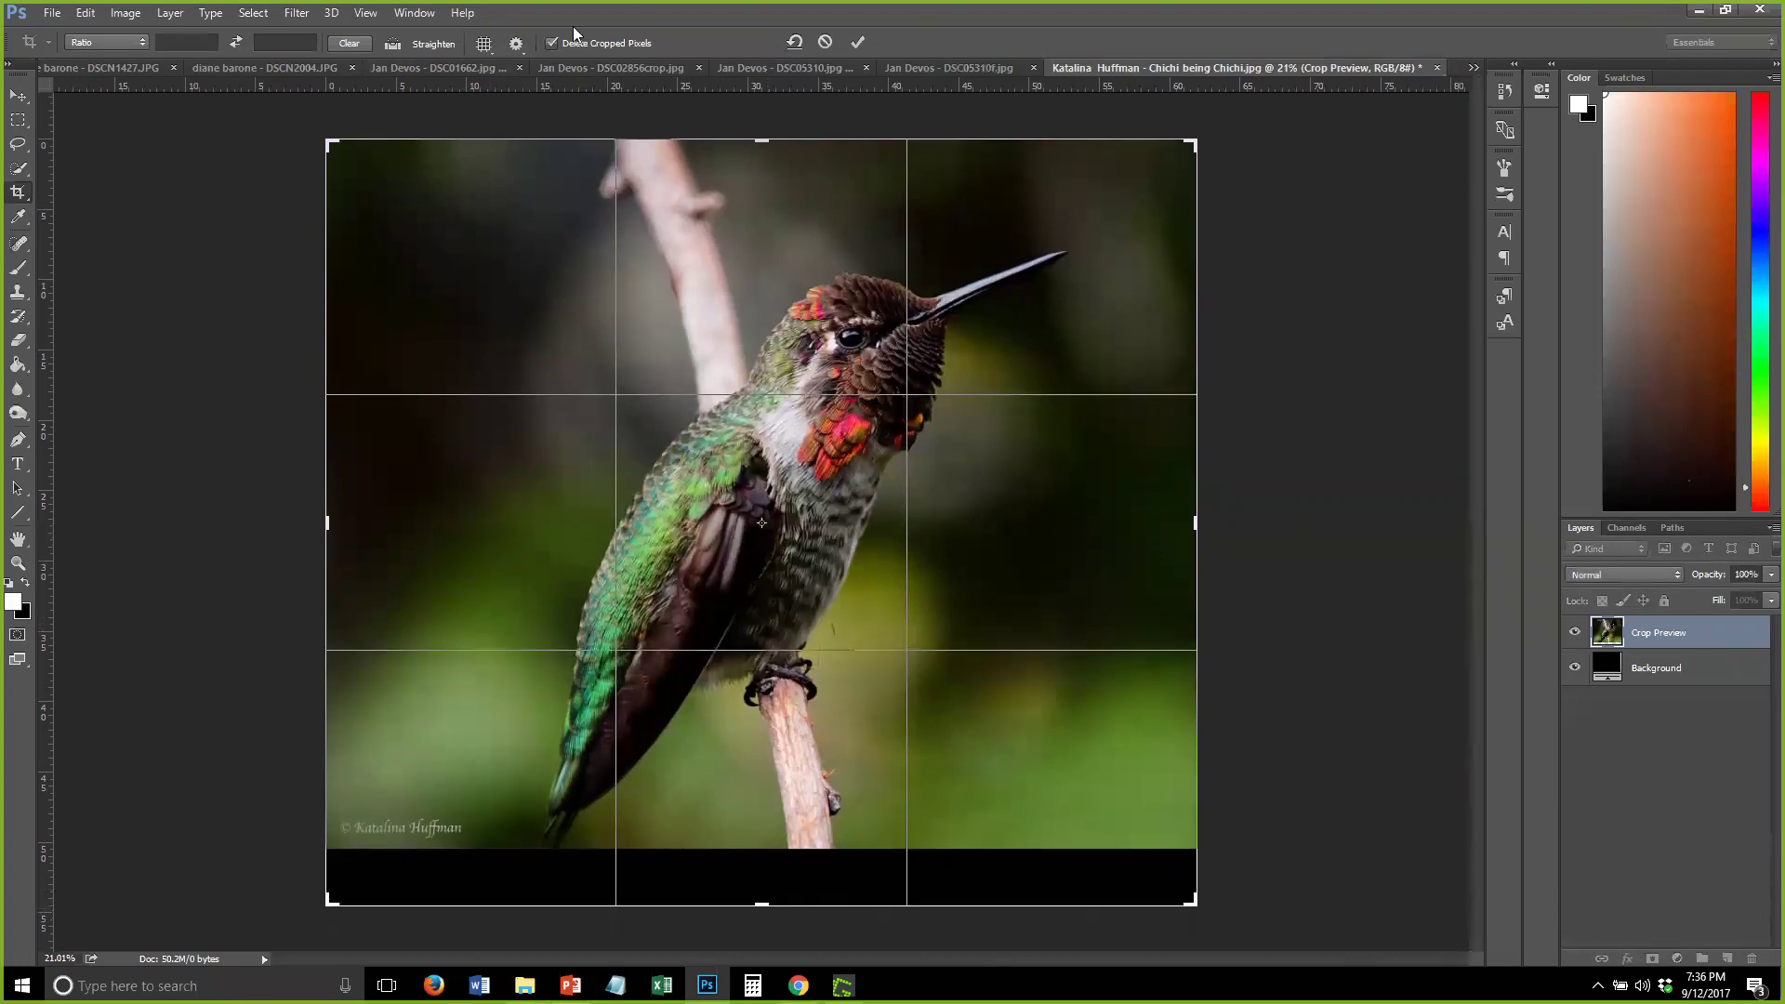
key(Return)
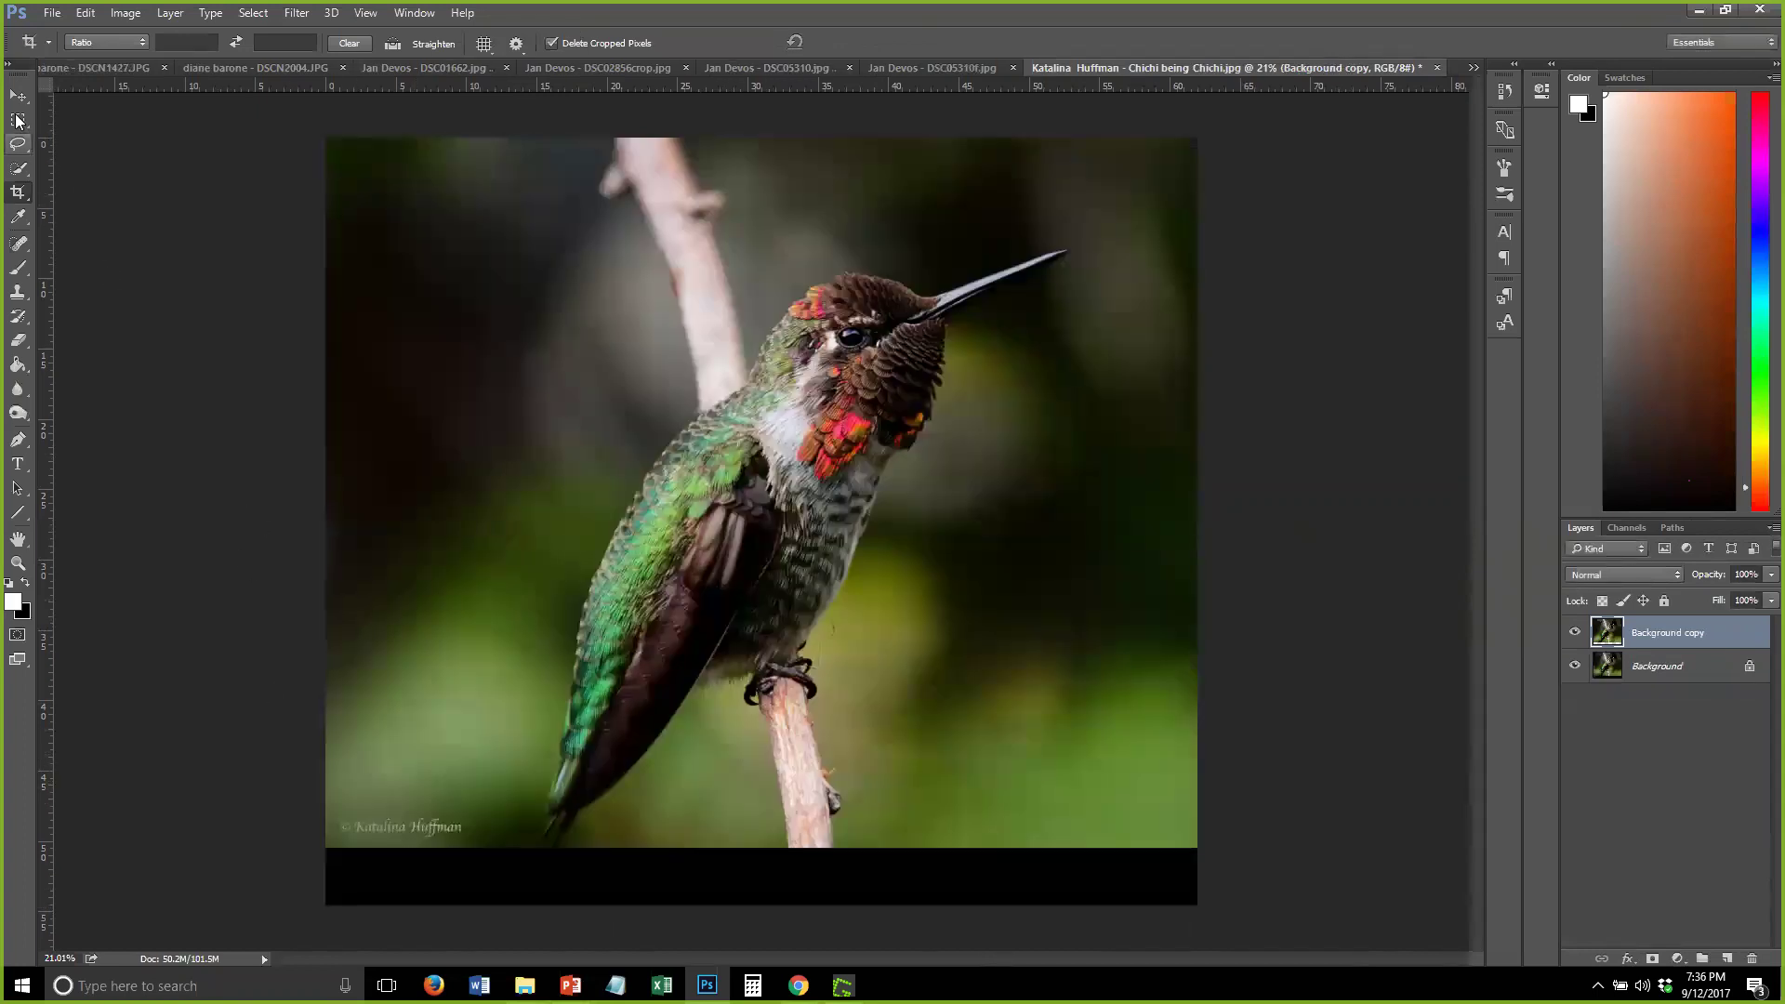
Select the black strip below the hummingbird photo with the Rectangular Marquee, fill it with matching background content, and deselect
click(18, 120)
drag(304, 842, 1218, 911)
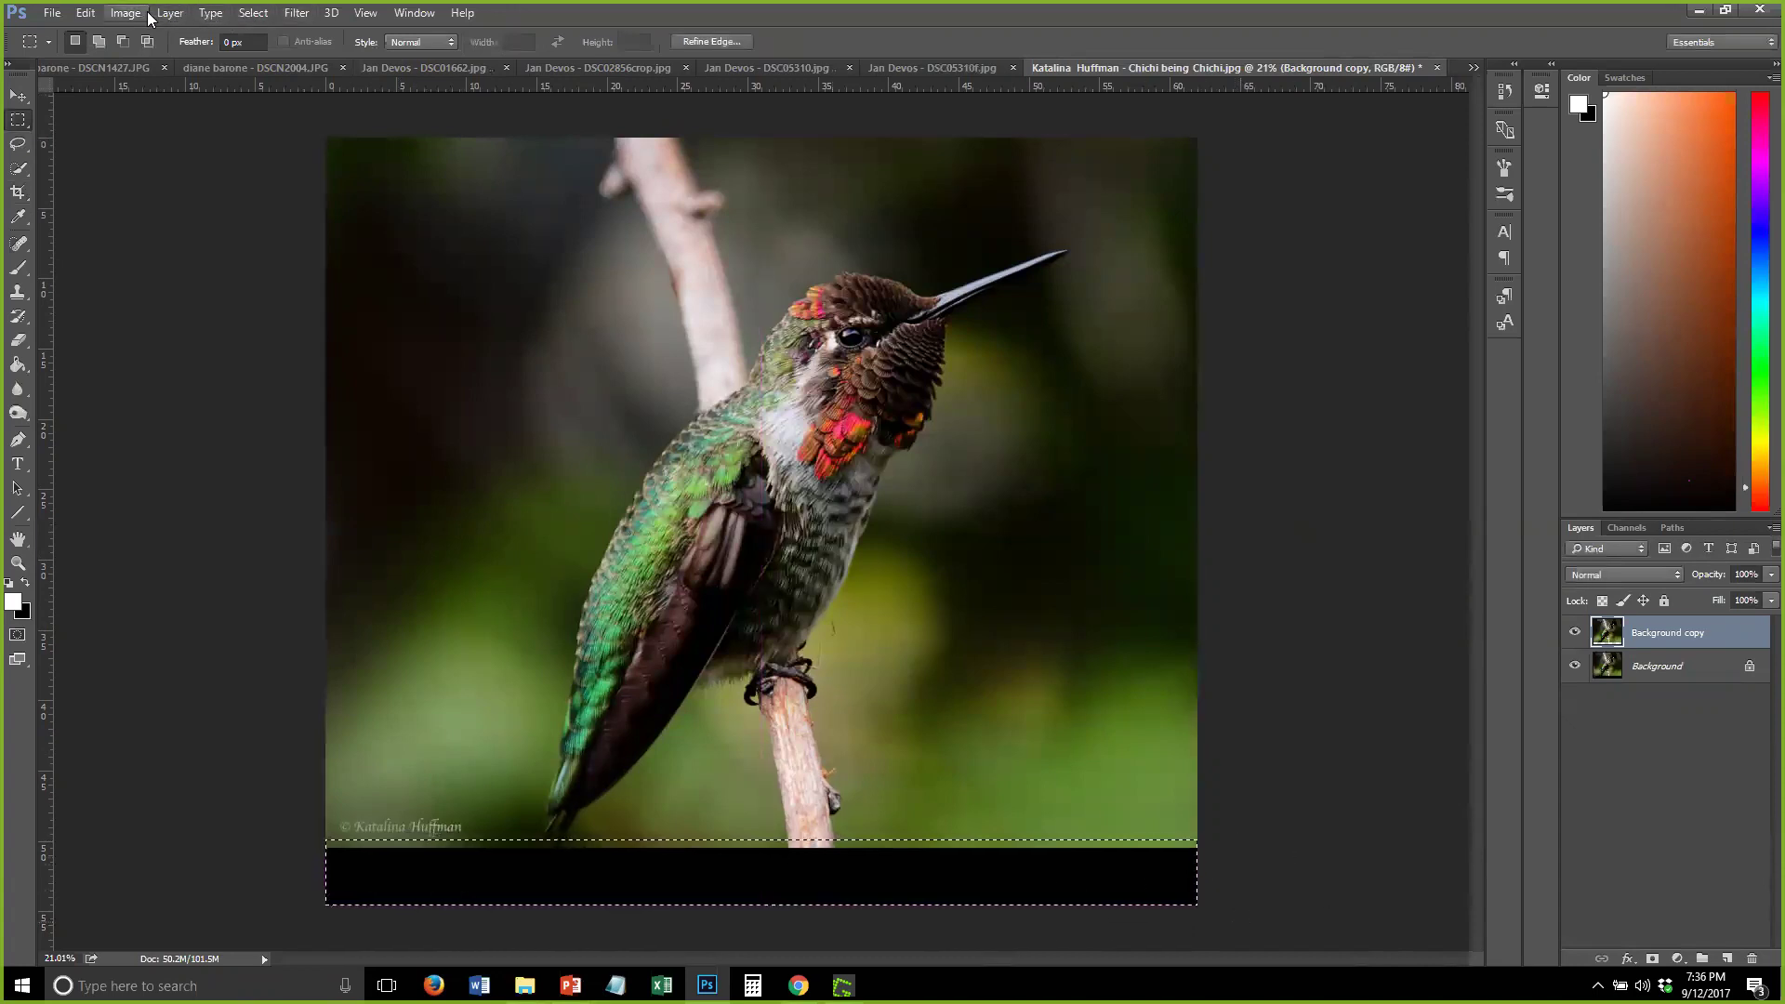
click(85, 13)
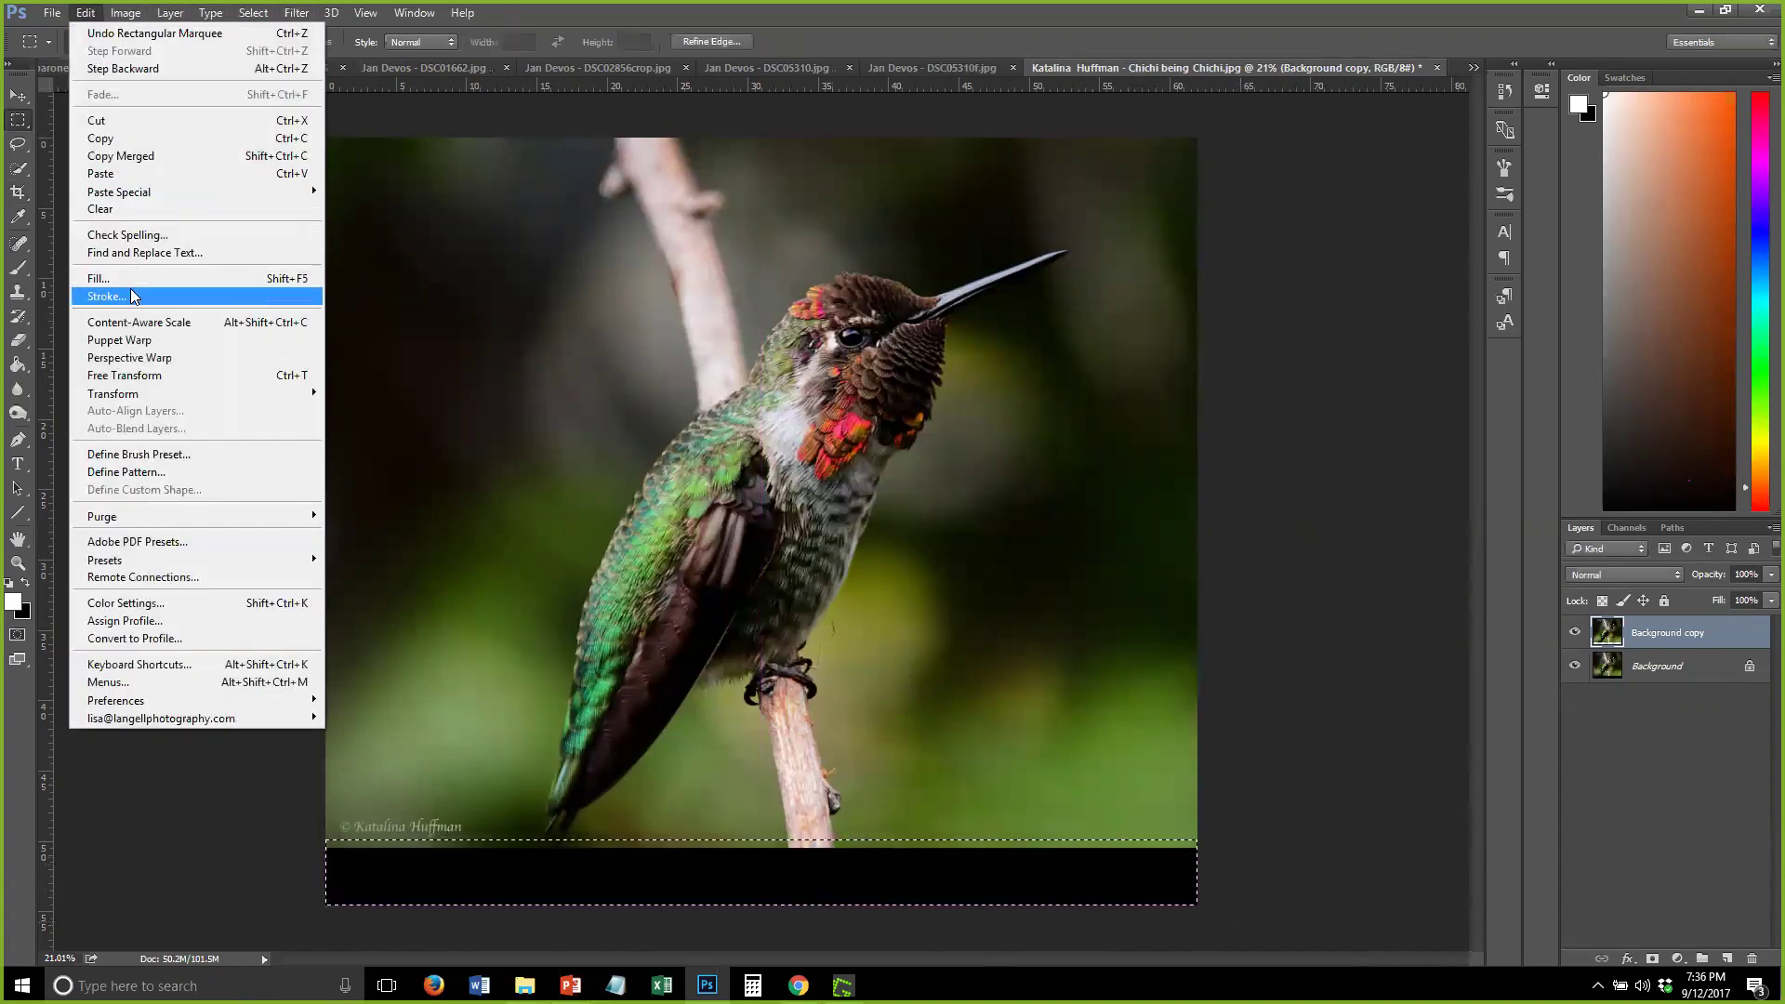
click(99, 278)
key(Return)
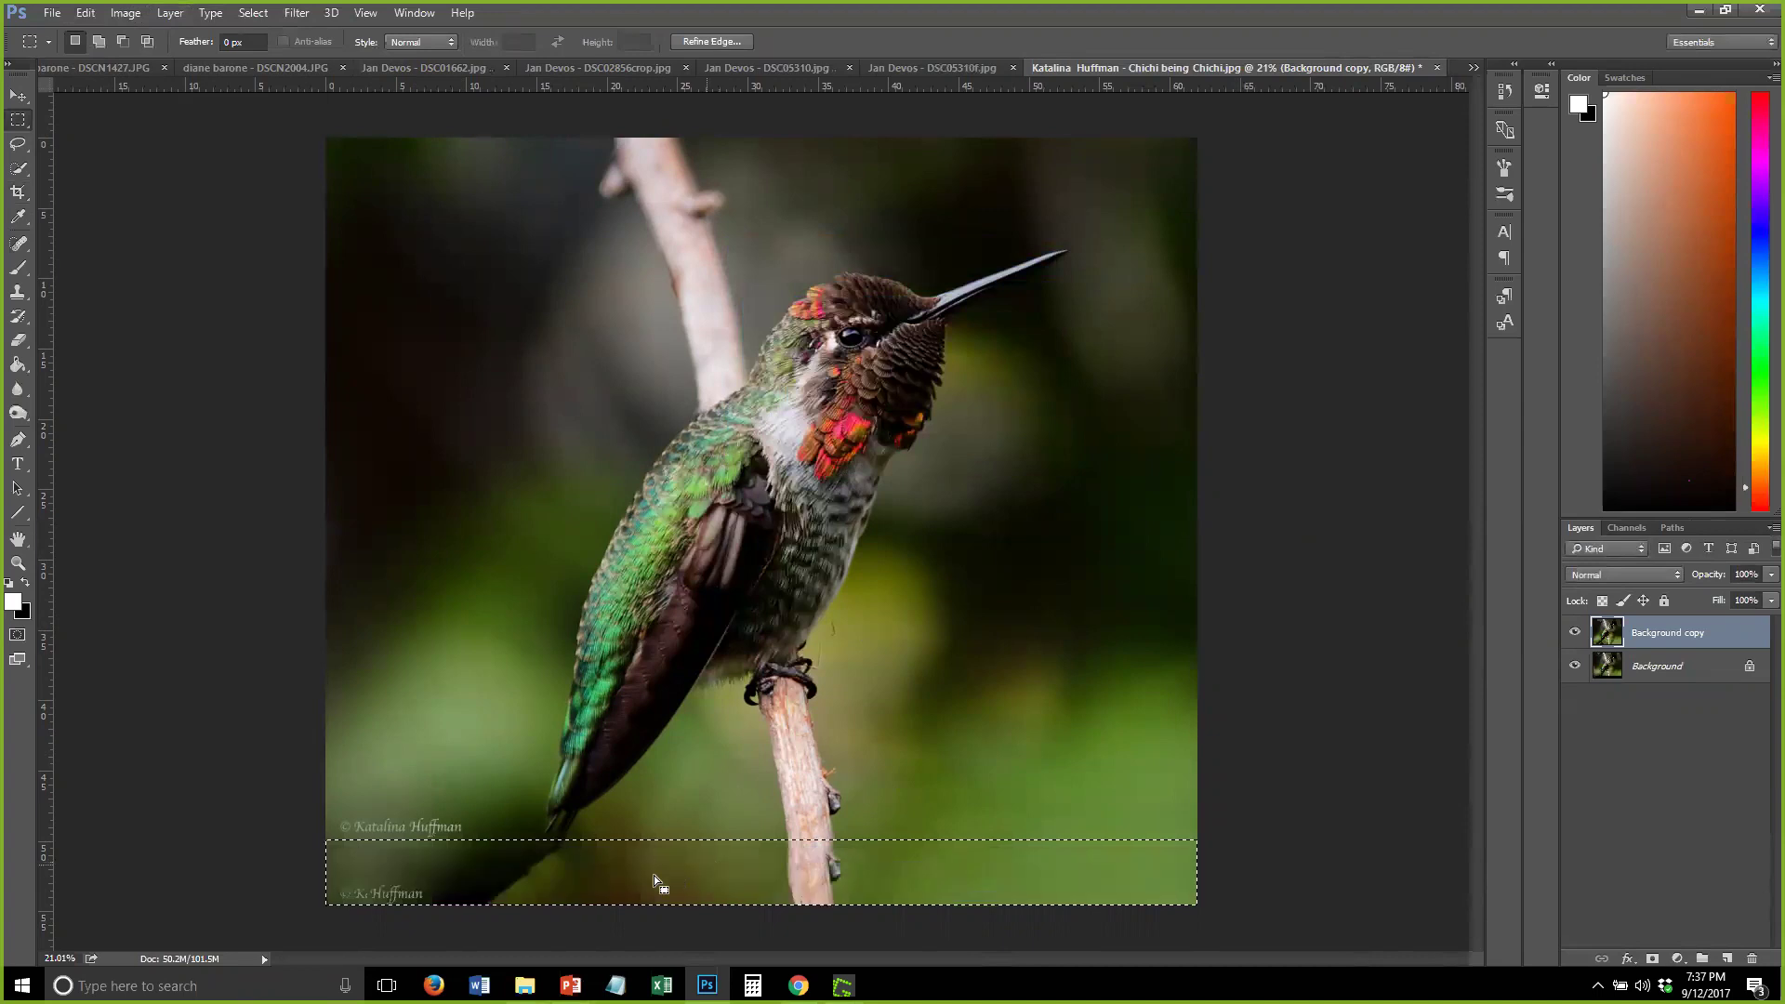
click(718, 897)
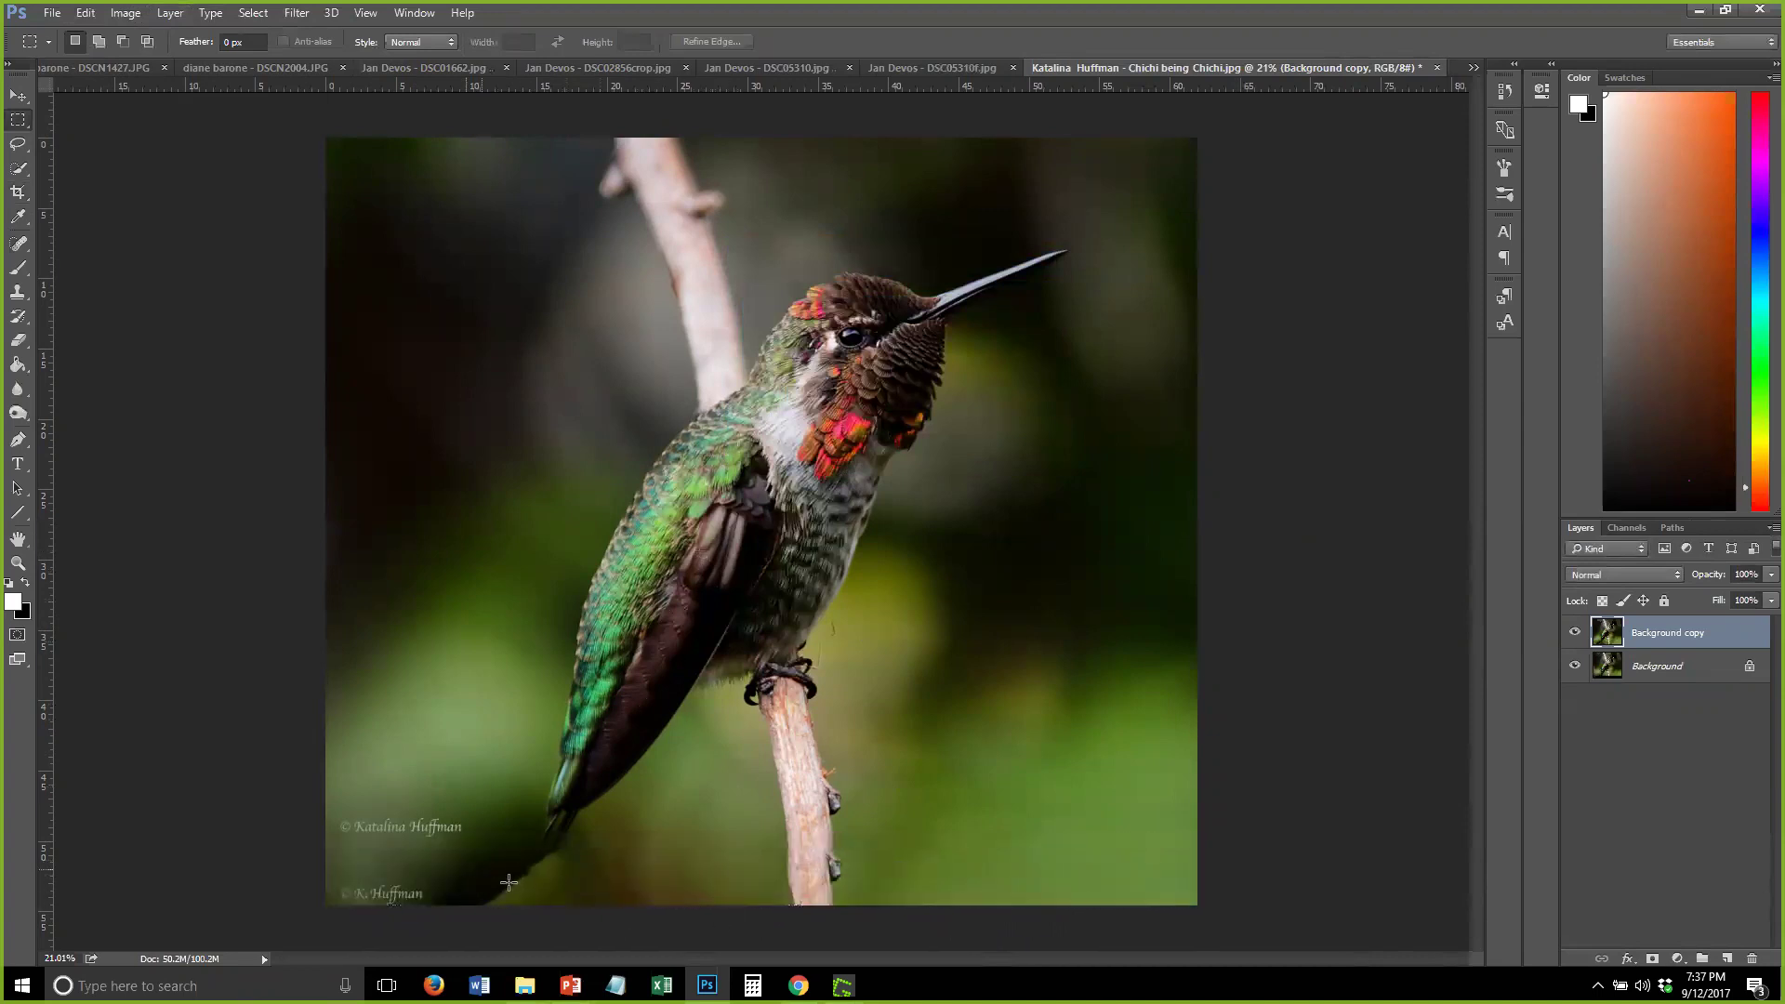
Clone background over the duplicated tail and watermark remnants in the filled strip using a 250 px Clone Stamp
click(18, 291)
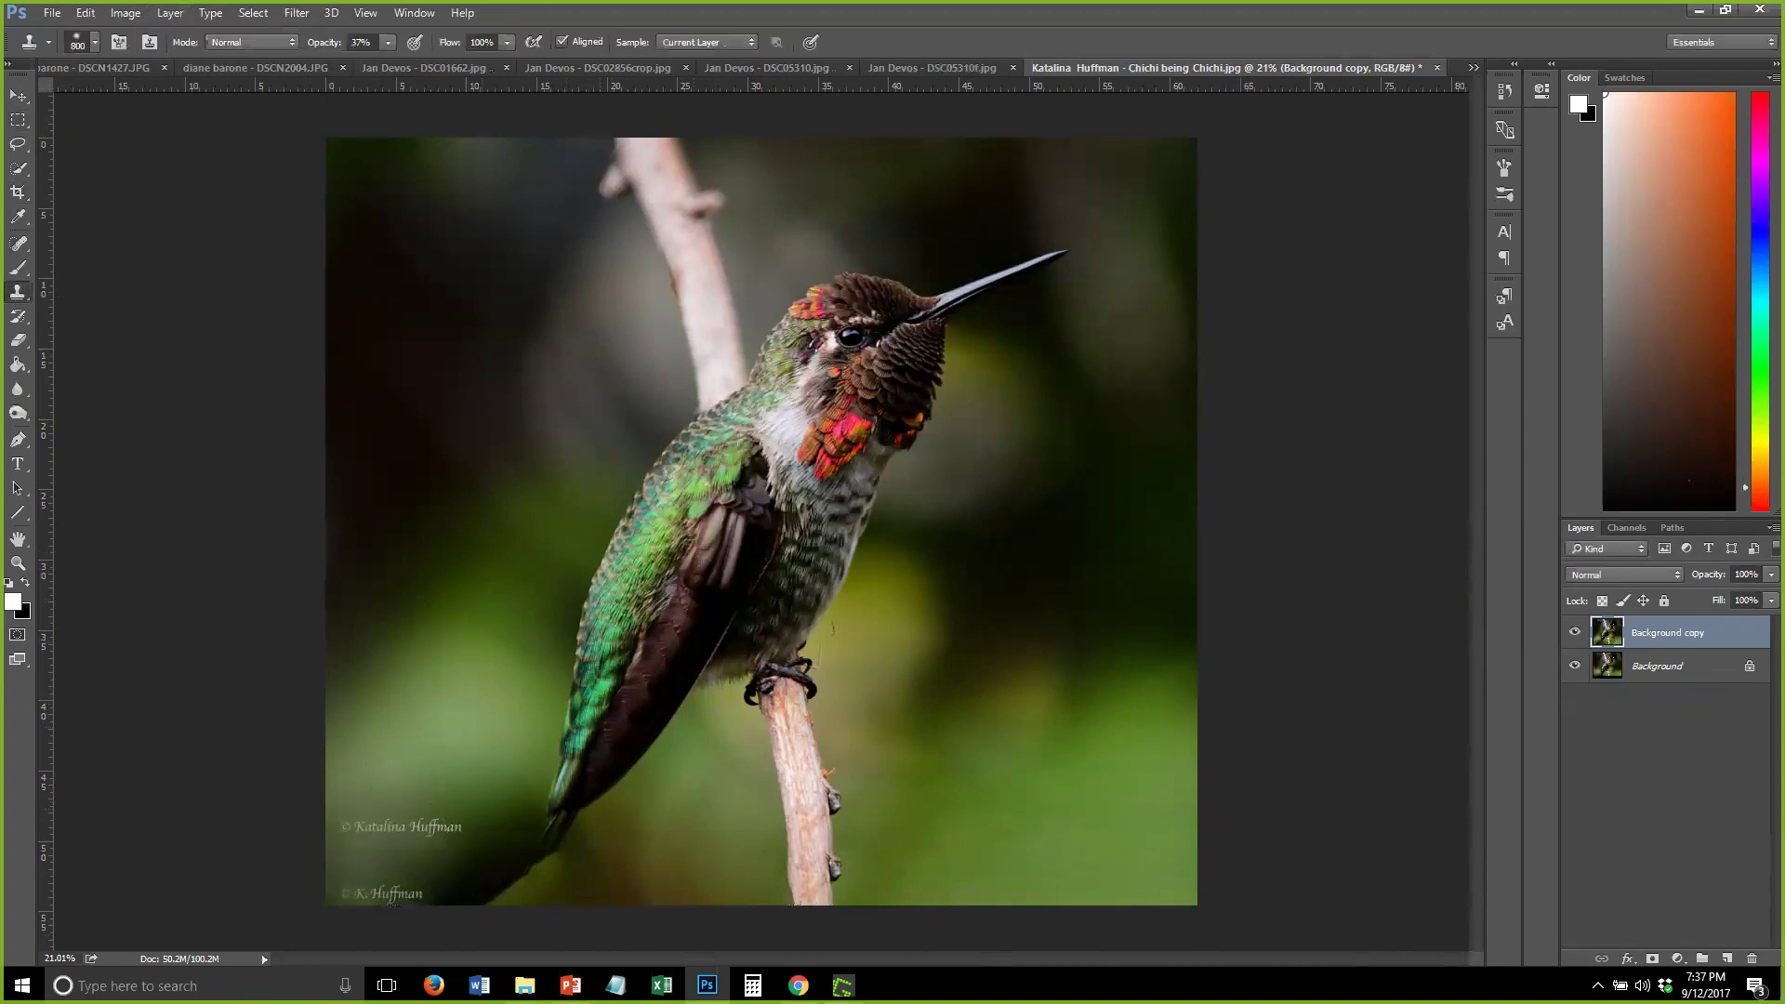
key(bracketleft)
key(bracketleft)
key(bracketleft)
key(bracketleft)
key(bracketleft)
key(bracketleft)
mouse_move(522, 888)
mouse_down()
mouse_move(421, 884)
mouse_move(644, 894)
mouse_move(380, 907)
mouse_move(419, 896)
mouse_move(374, 901)
mouse_move(369, 833)
mouse_move(386, 883)
mouse_move(562, 874)
mouse_move(470, 872)
mouse_up()
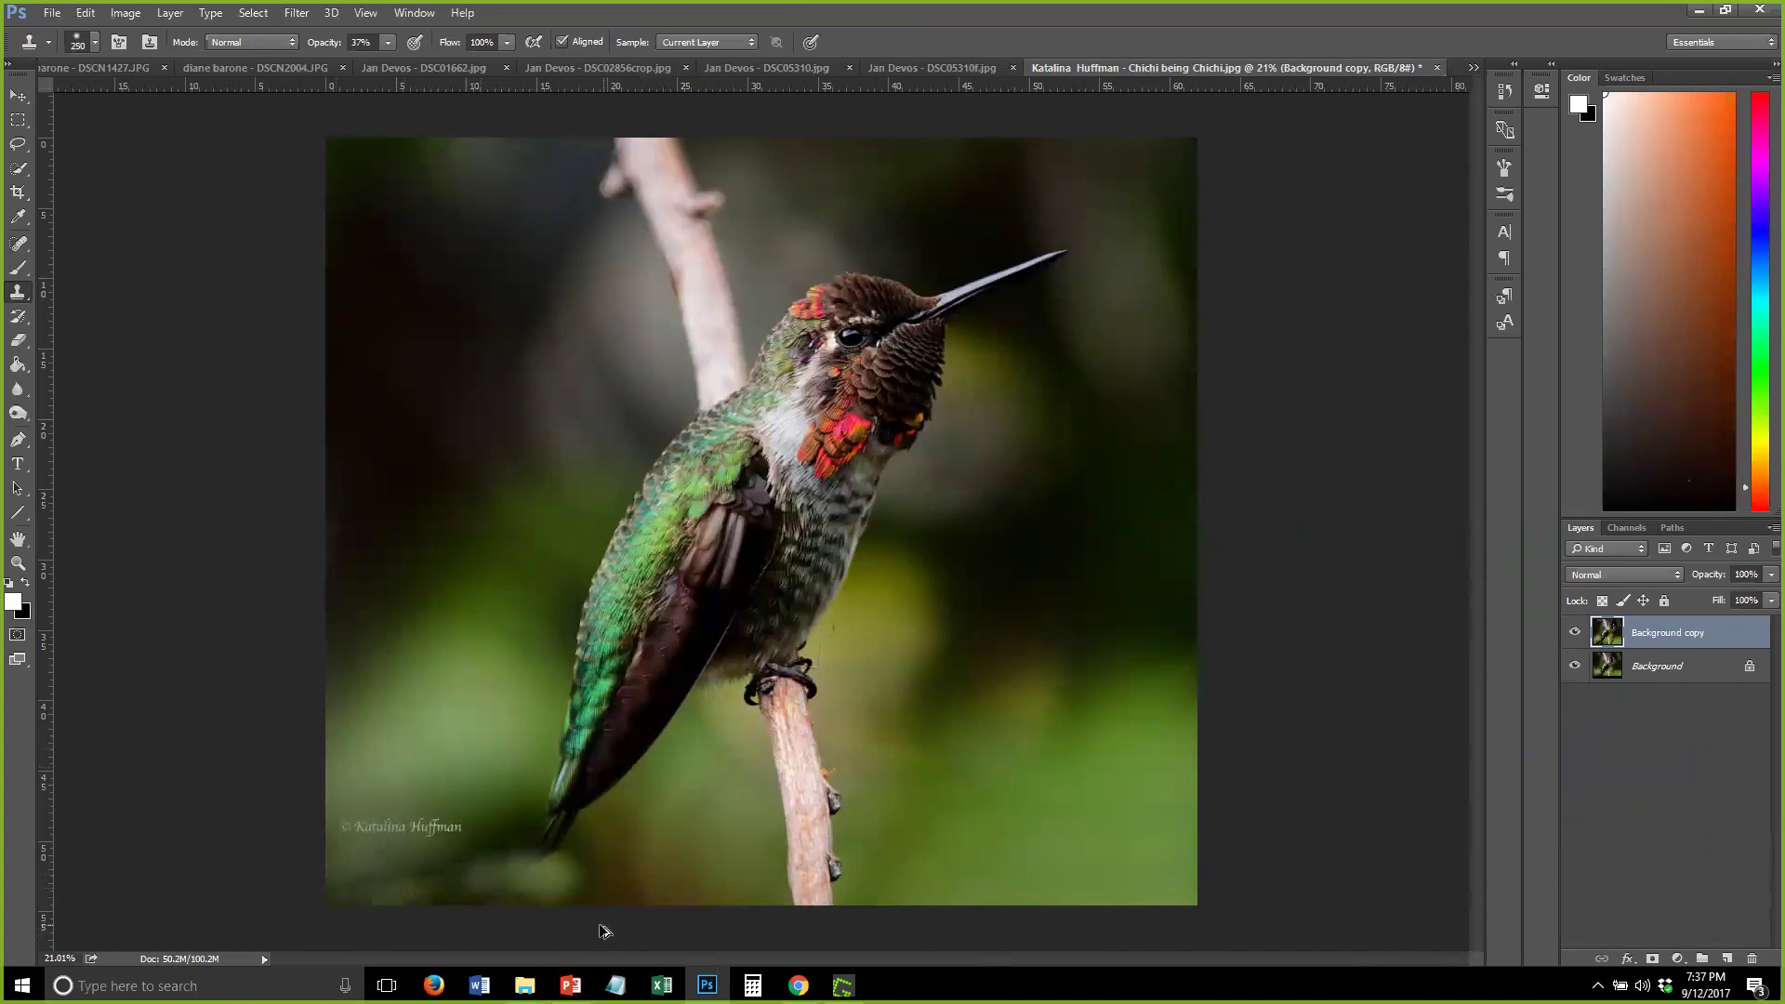
Soften the patchy background below the tail and watermark with the Clone Stamp at 20% opacity
scroll(529, 827, up, 2)
scroll(557, 772, down, 3)
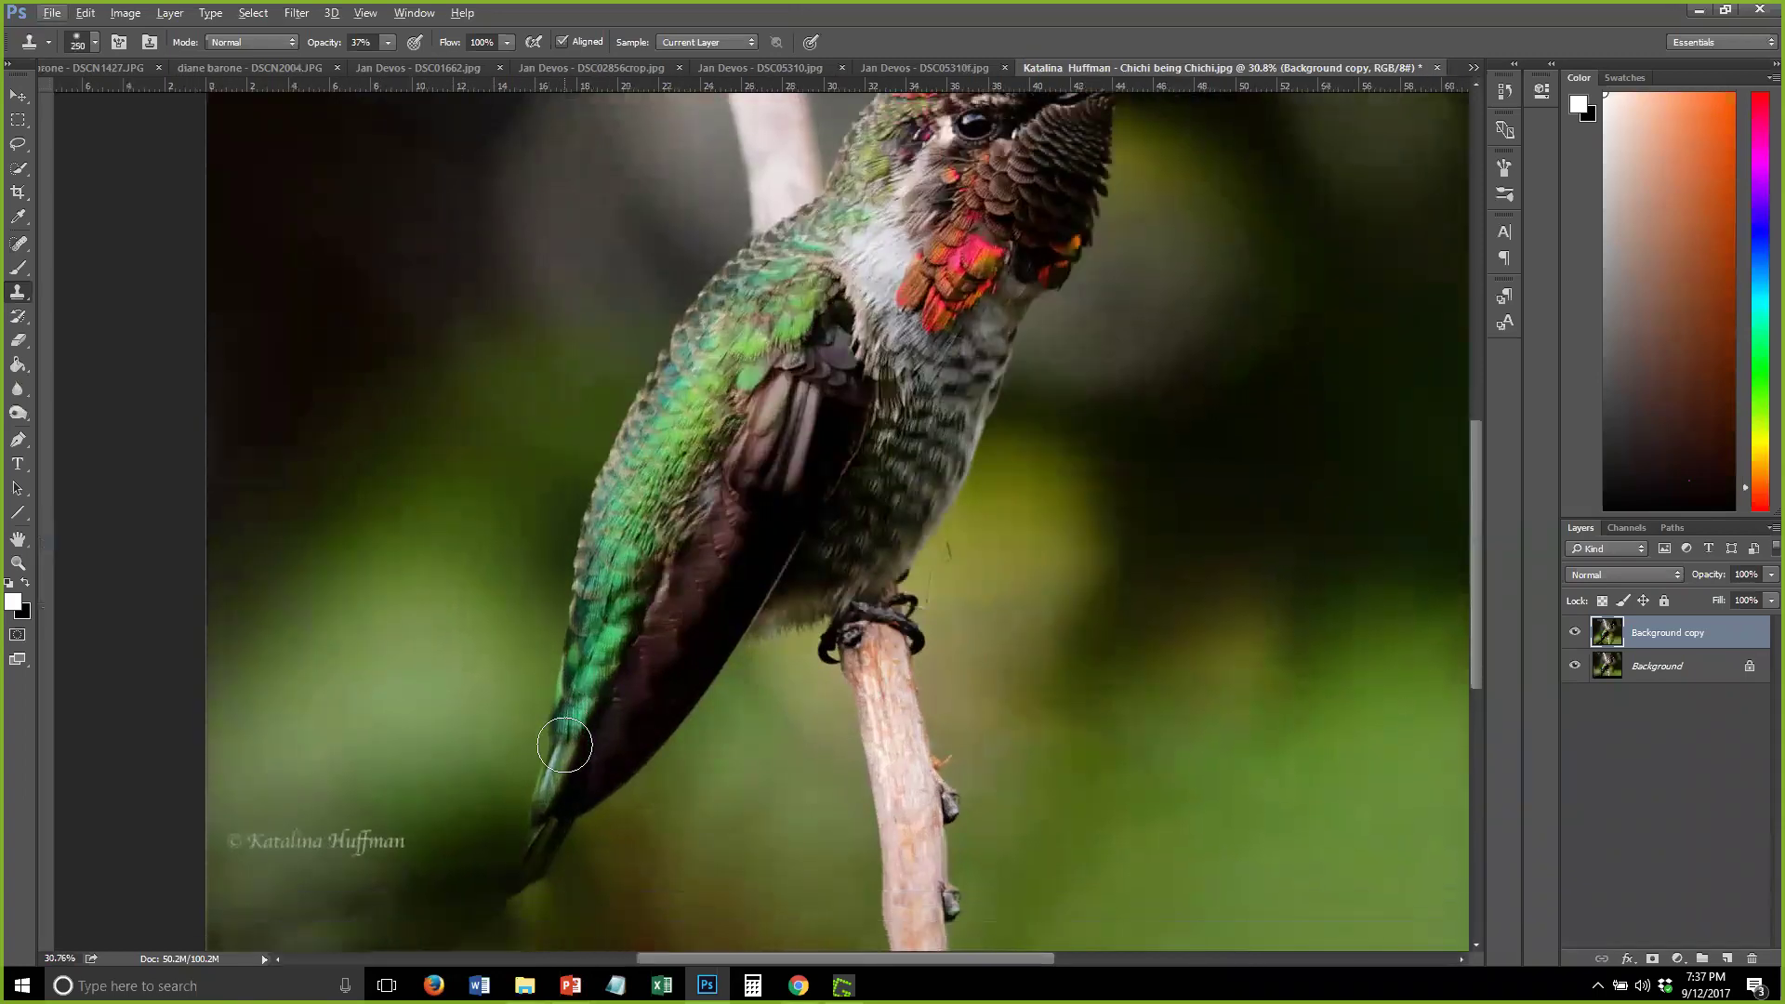
scroll(562, 742, down, 2)
key(2)
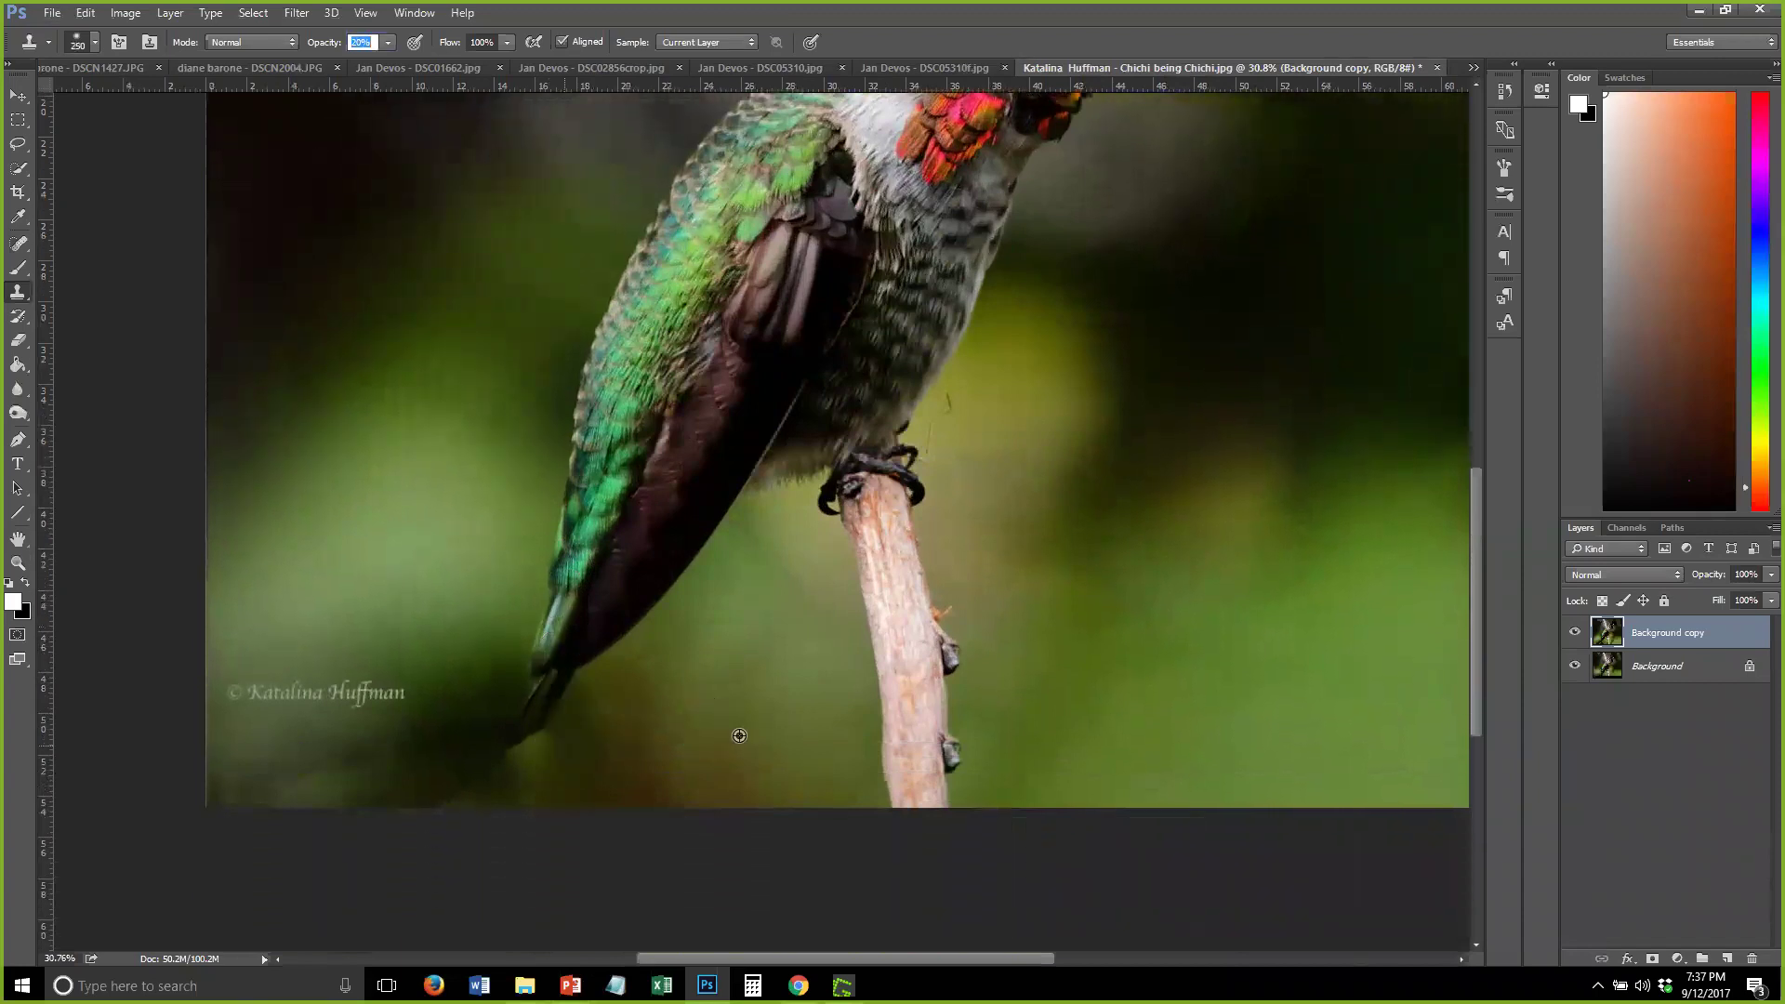
mouse_move(456, 769)
mouse_down()
mouse_move(538, 763)
mouse_move(410, 782)
mouse_move(531, 791)
mouse_move(624, 767)
mouse_move(597, 825)
mouse_move(462, 769)
mouse_move(536, 766)
mouse_move(473, 755)
mouse_move(527, 761)
mouse_move(271, 797)
mouse_up()
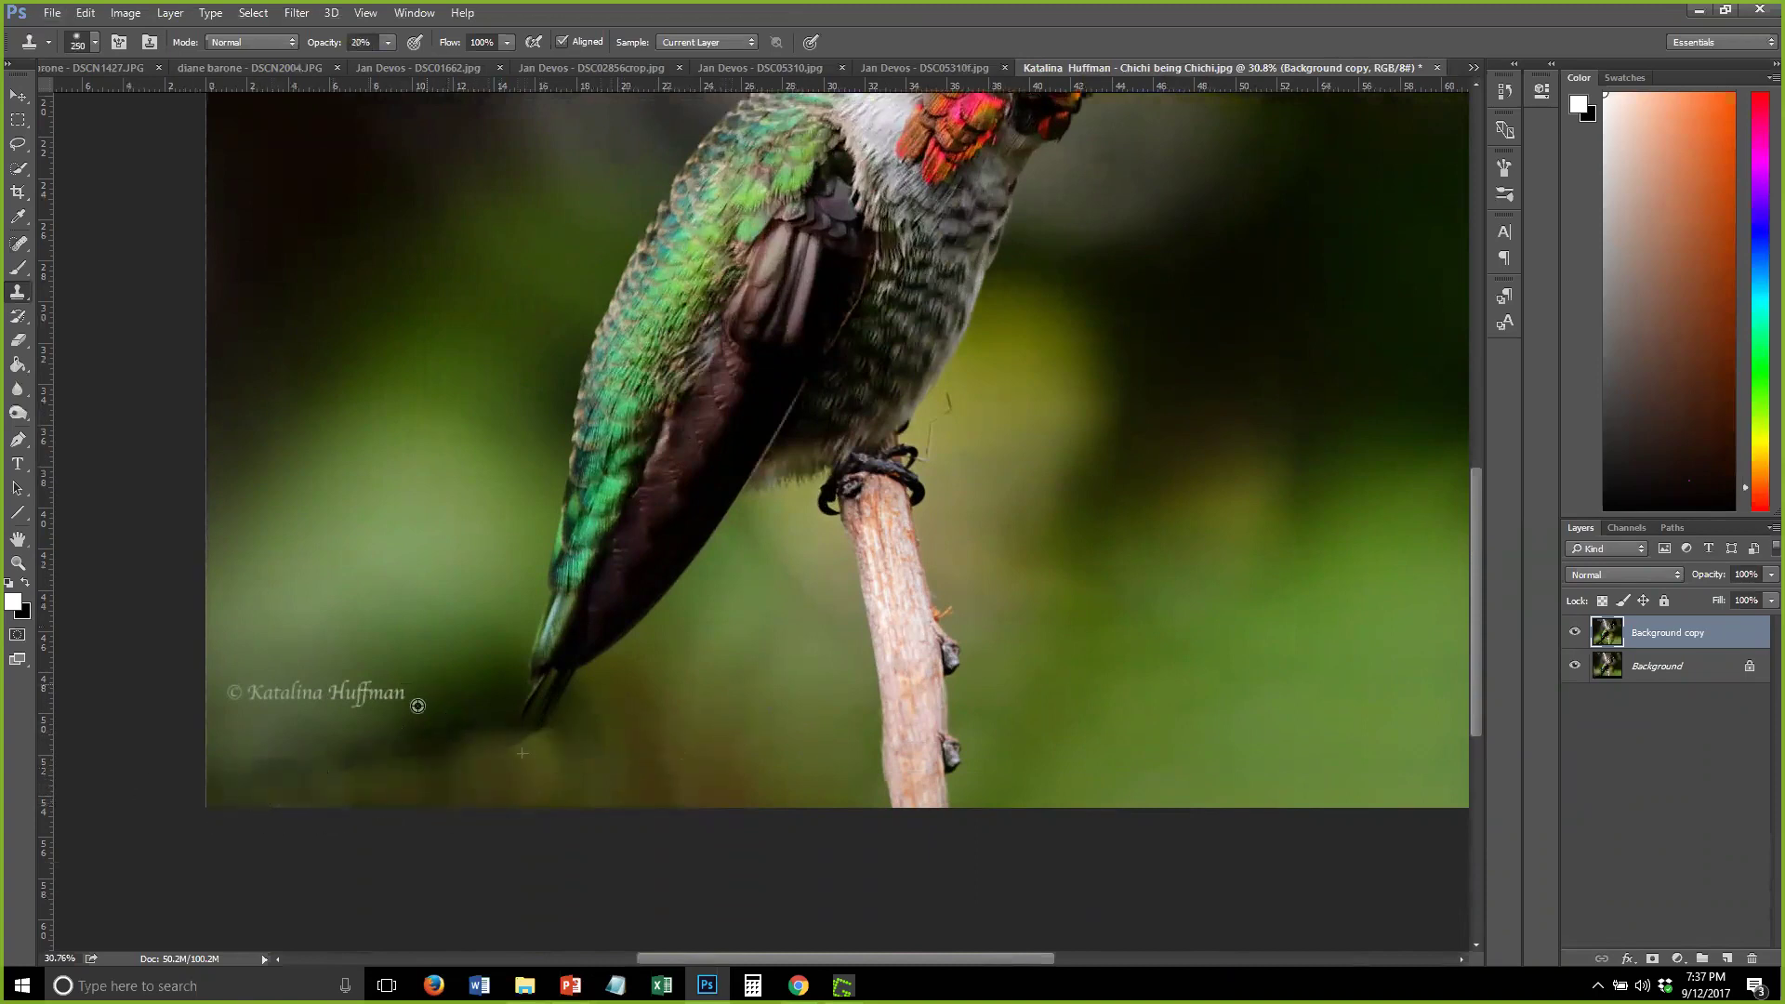
Add two empty layers above the Background copy layer for brush work
click(16, 267)
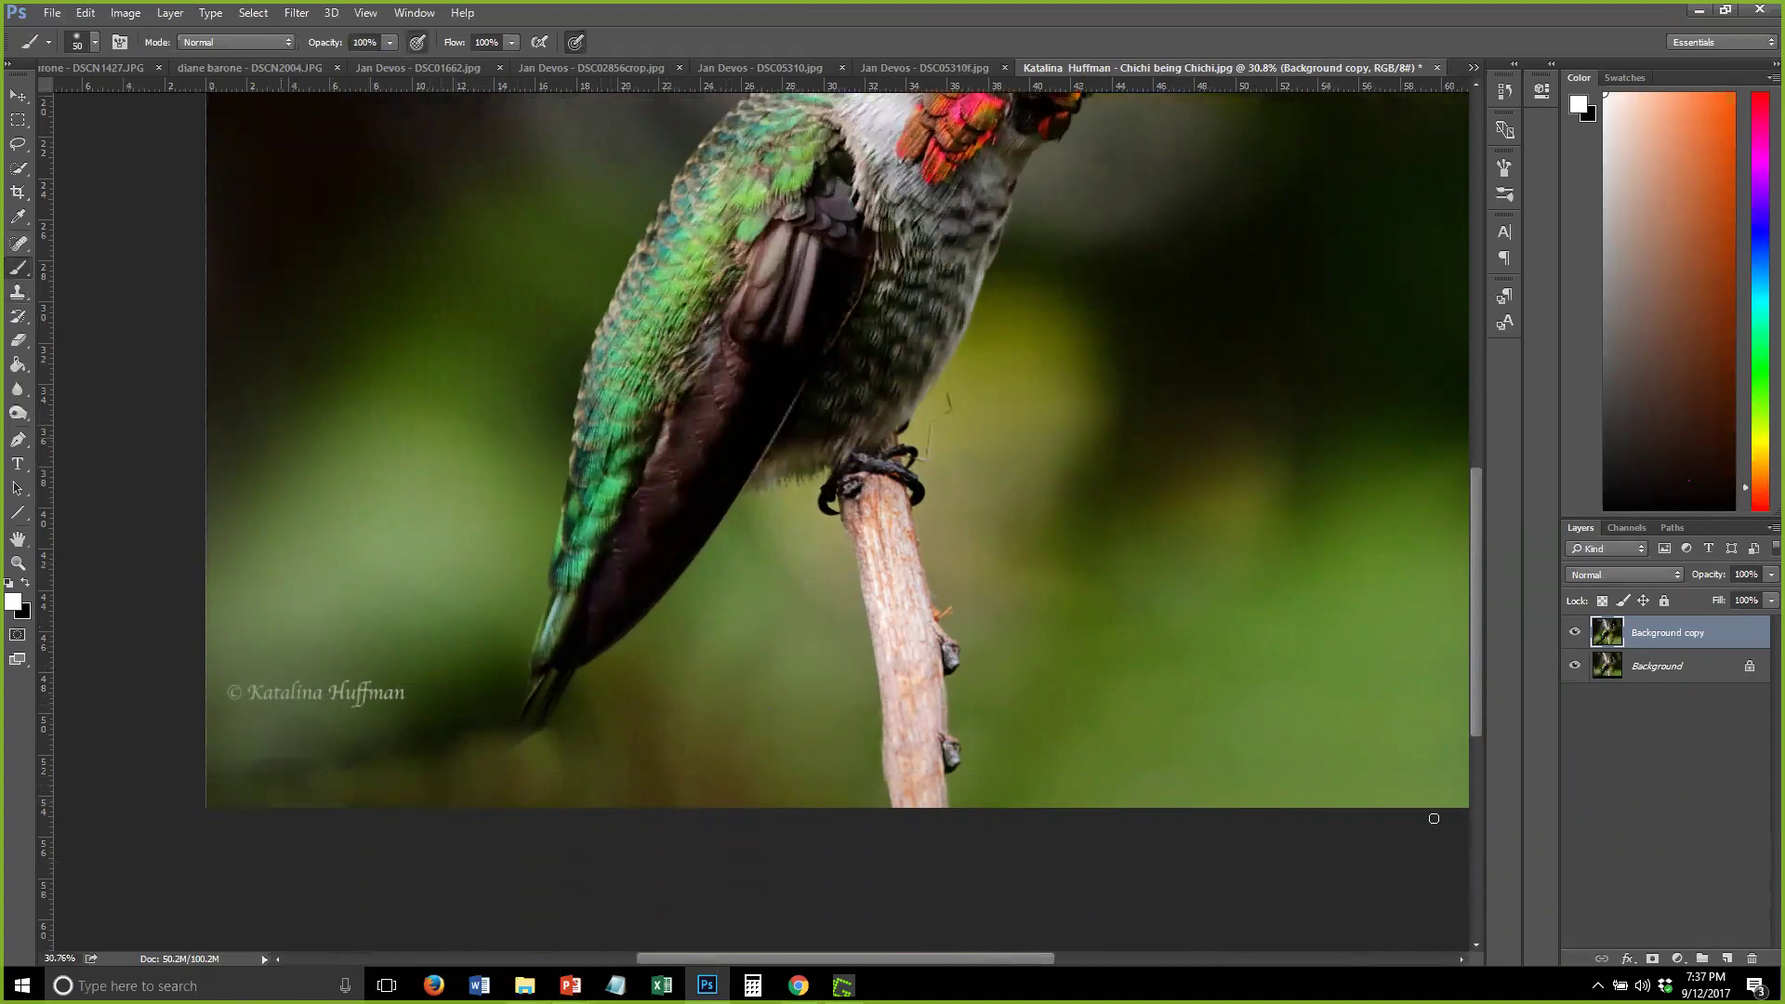
click(1726, 958)
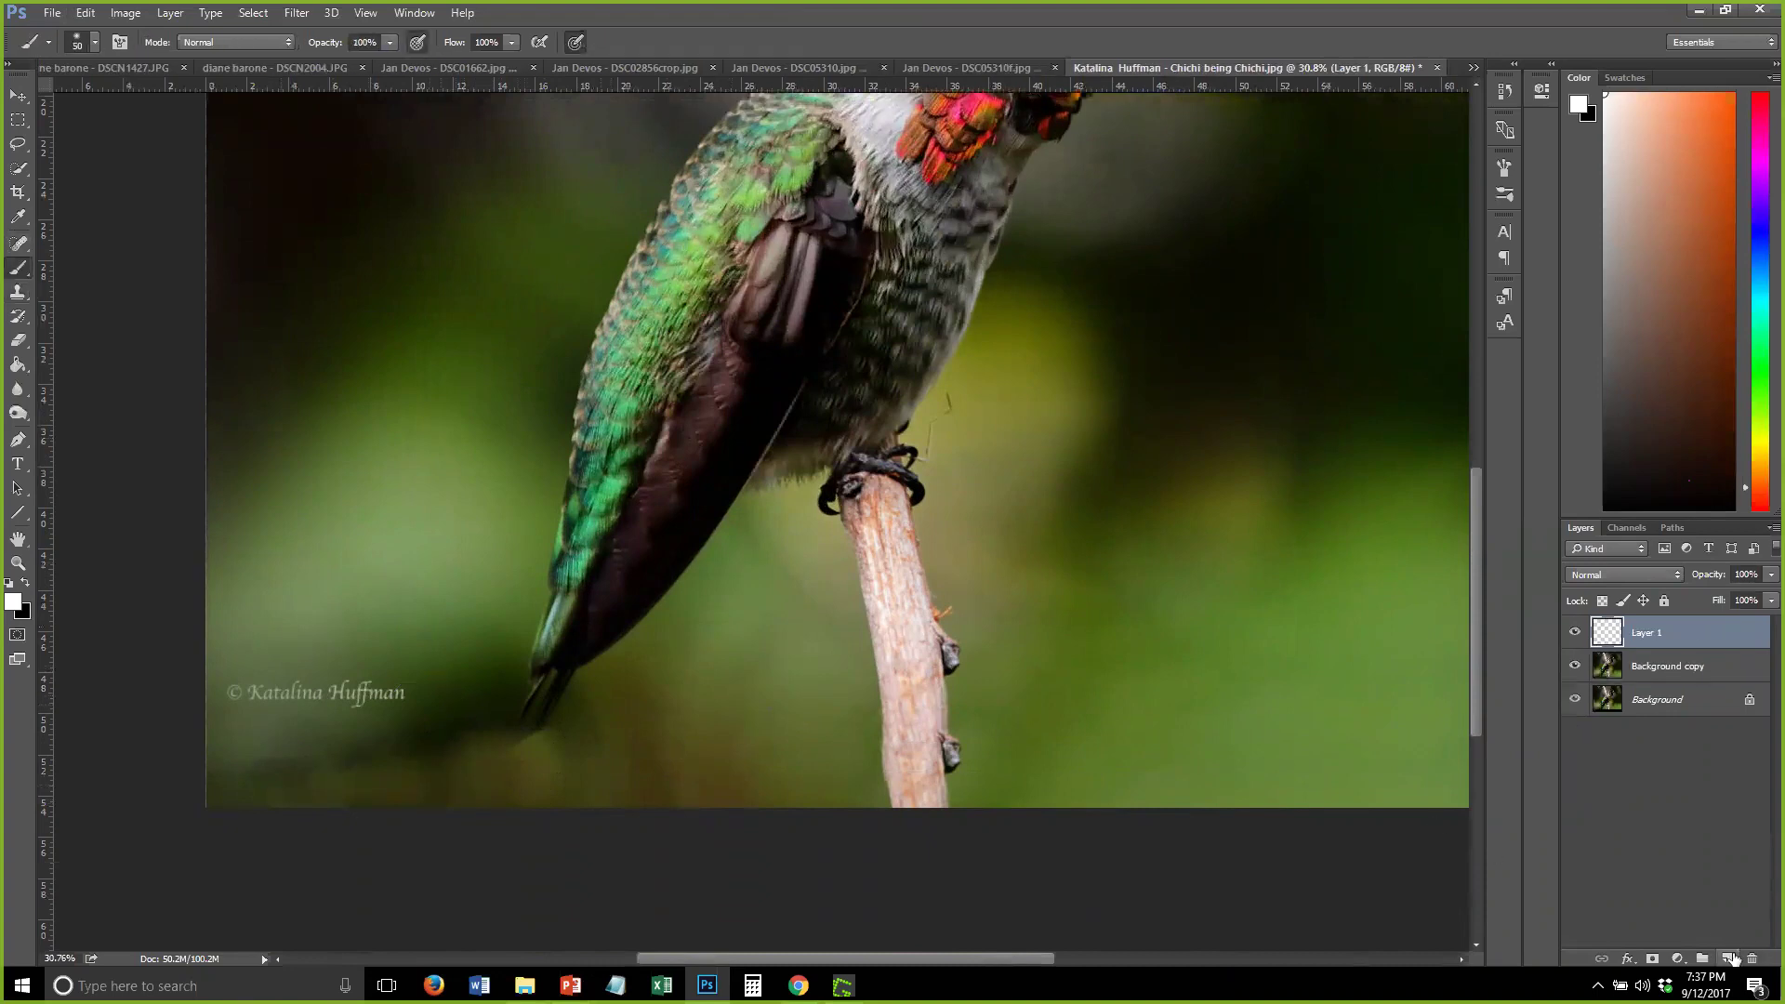
click(1726, 958)
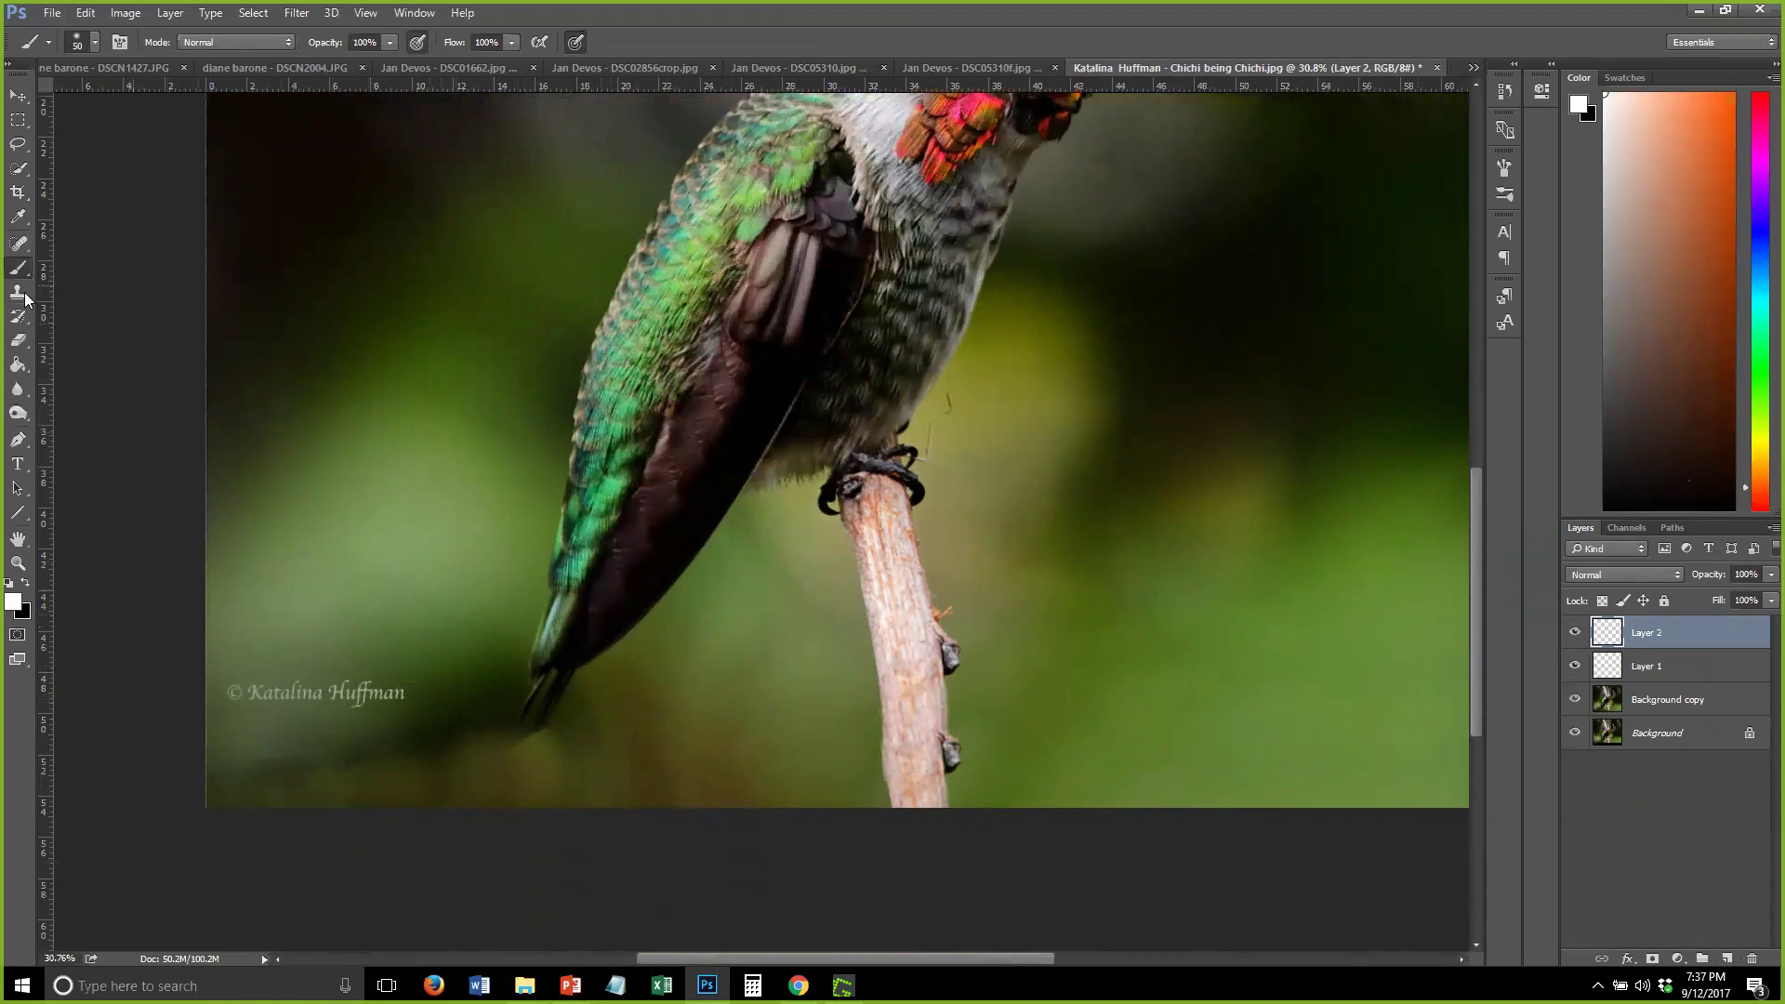
Paint a dark tone sampled beside the tail over the background below it with a 250 px brush at 20% opacity
alt+click(504, 694)
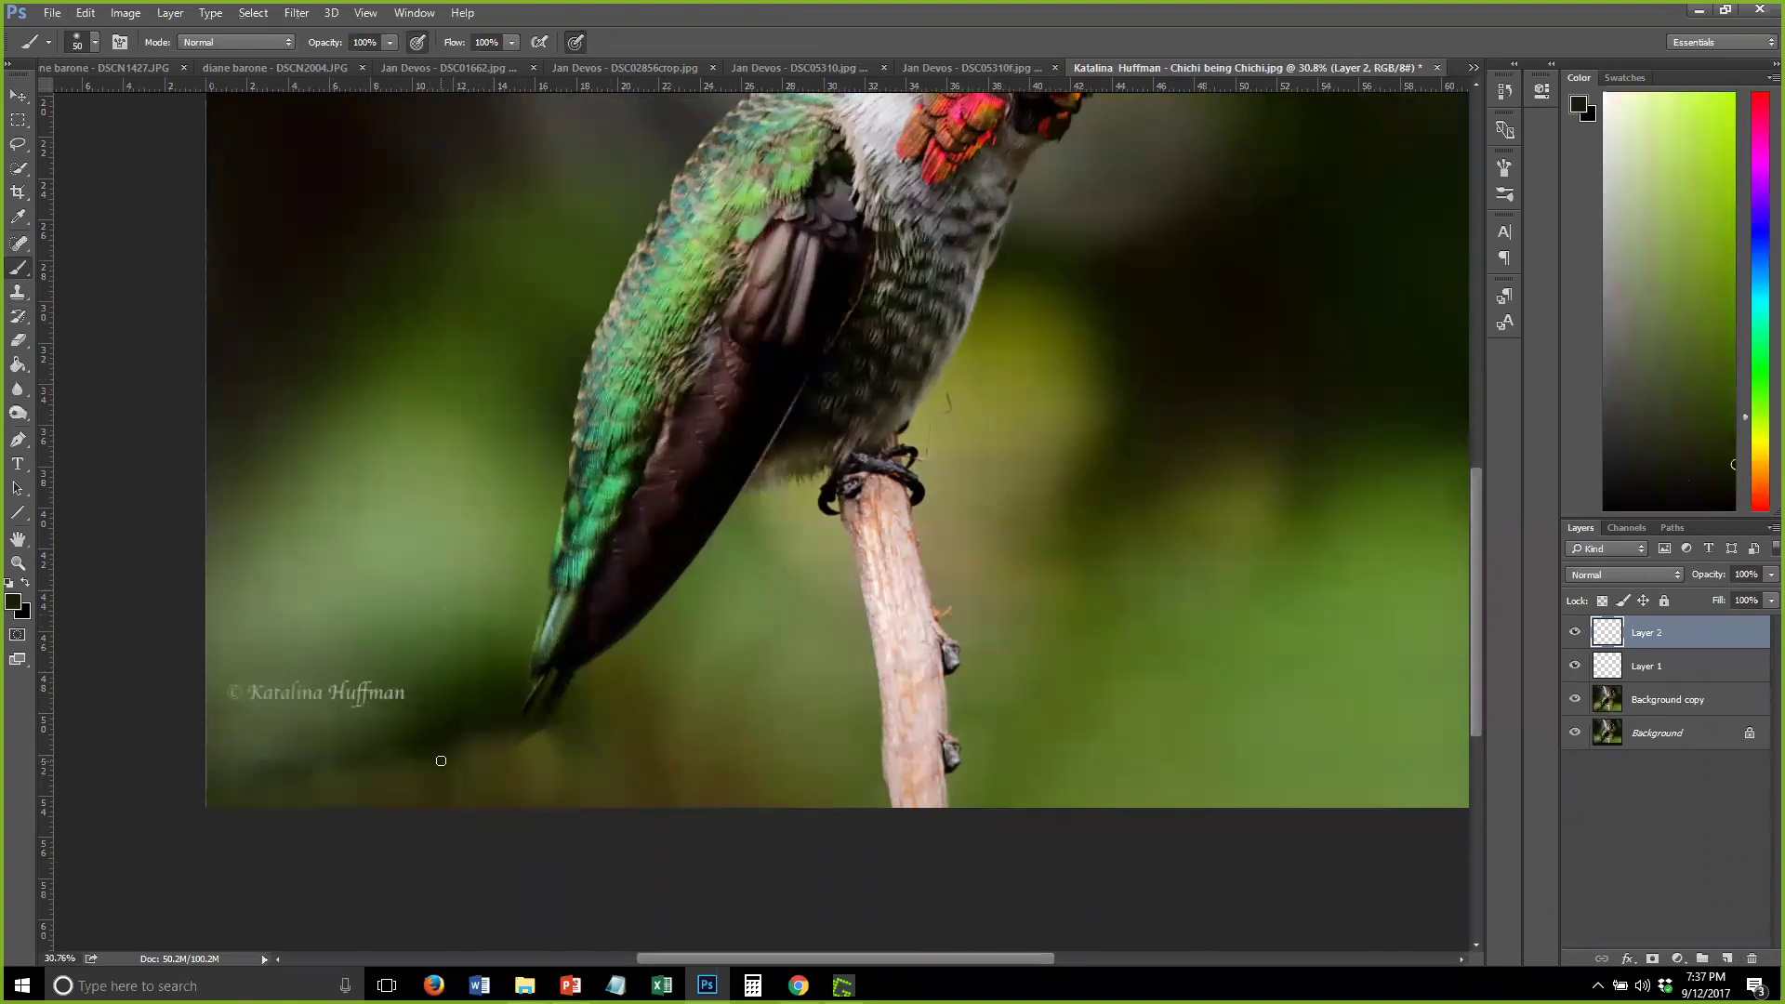
key(2)
key(bracketright)
key(bracketright)
key(bracketright)
key(bracketright)
key(bracketright)
key(bracketright)
click(540, 752)
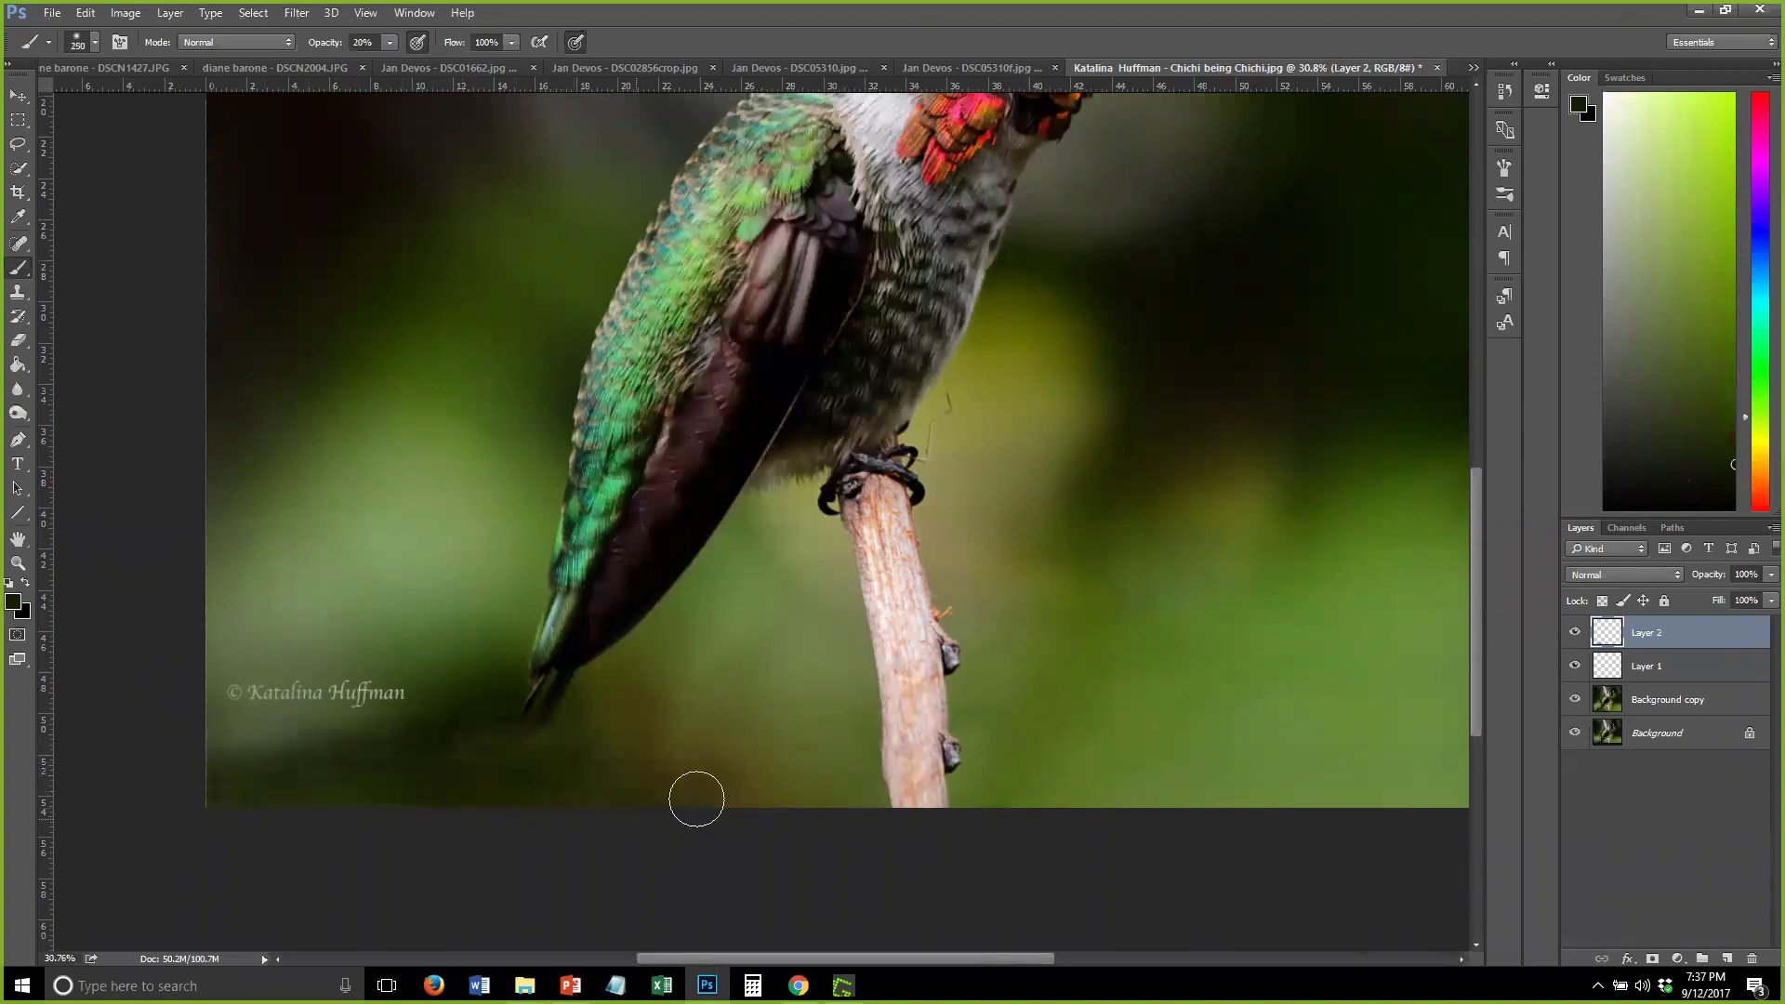
Blend the lower-left background by painting a lighter green sampled above the watermark along the photo's bottom edge
scroll(709, 693, down, 5)
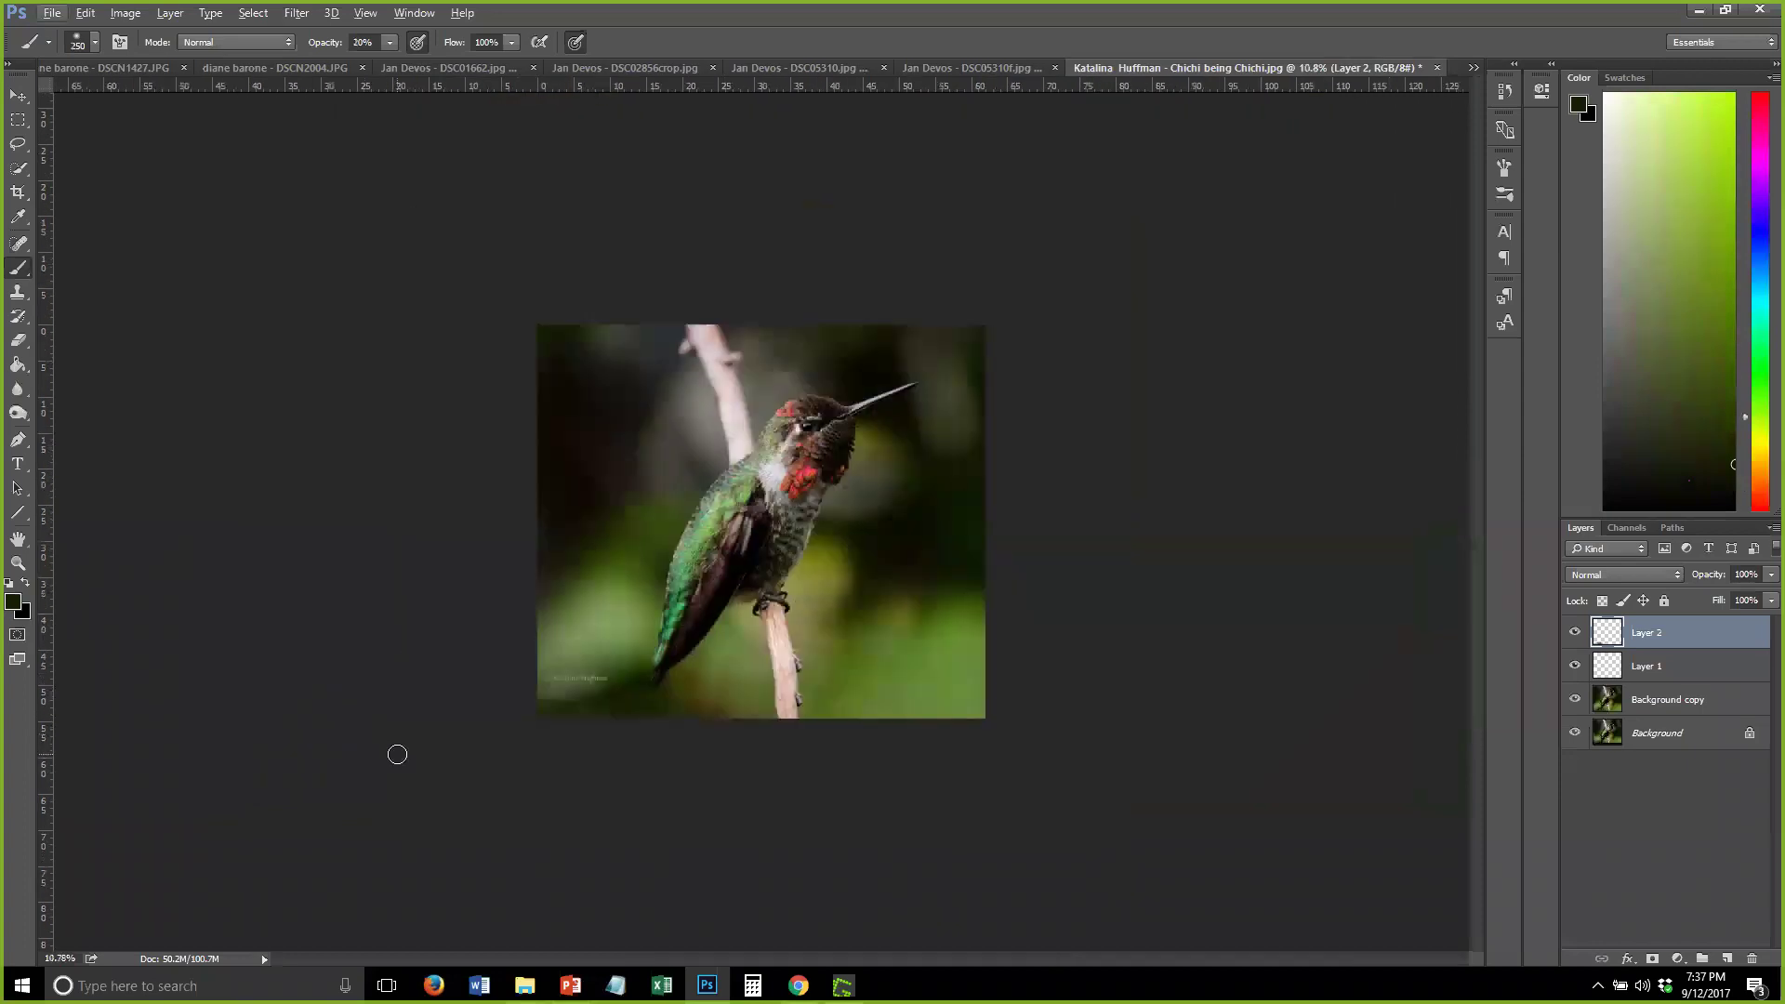
mouse_move(610, 721)
mouse_down()
mouse_move(626, 686)
mouse_move(611, 698)
mouse_up()
scroll(604, 725, up, 5)
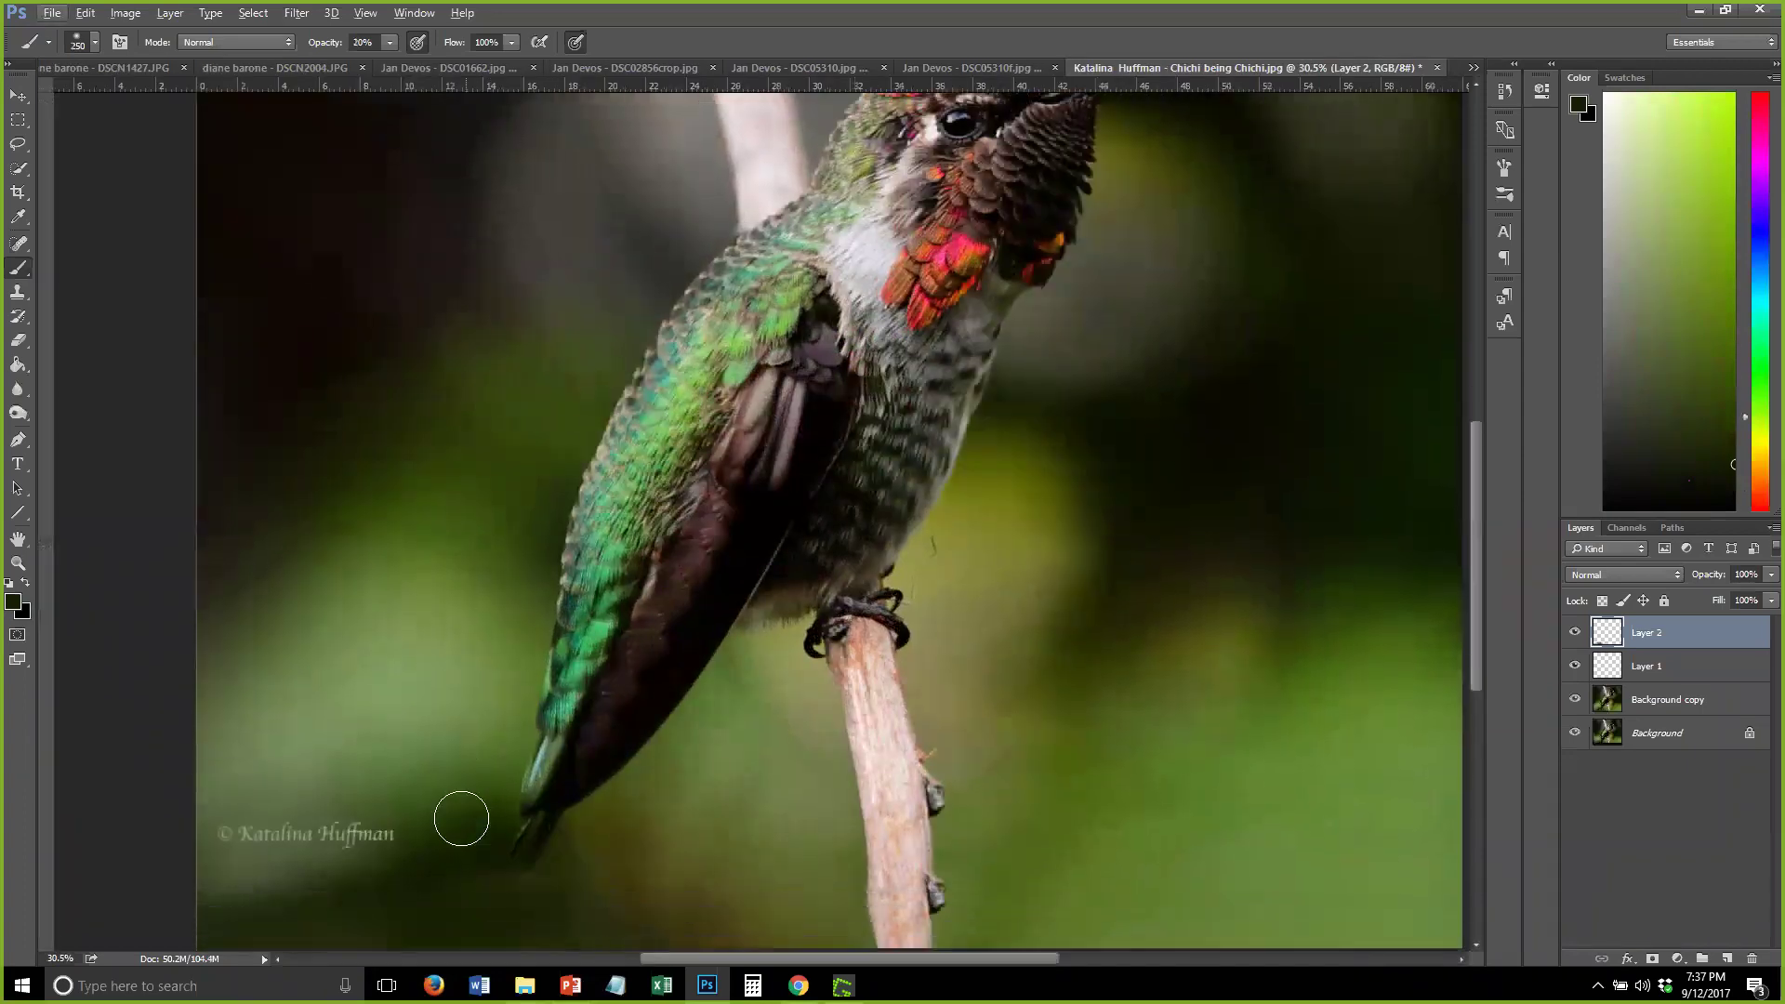
scroll(461, 818, down, 3)
alt+click(375, 584)
mouse_move(414, 761)
mouse_down()
mouse_move(500, 691)
mouse_move(217, 788)
mouse_up()
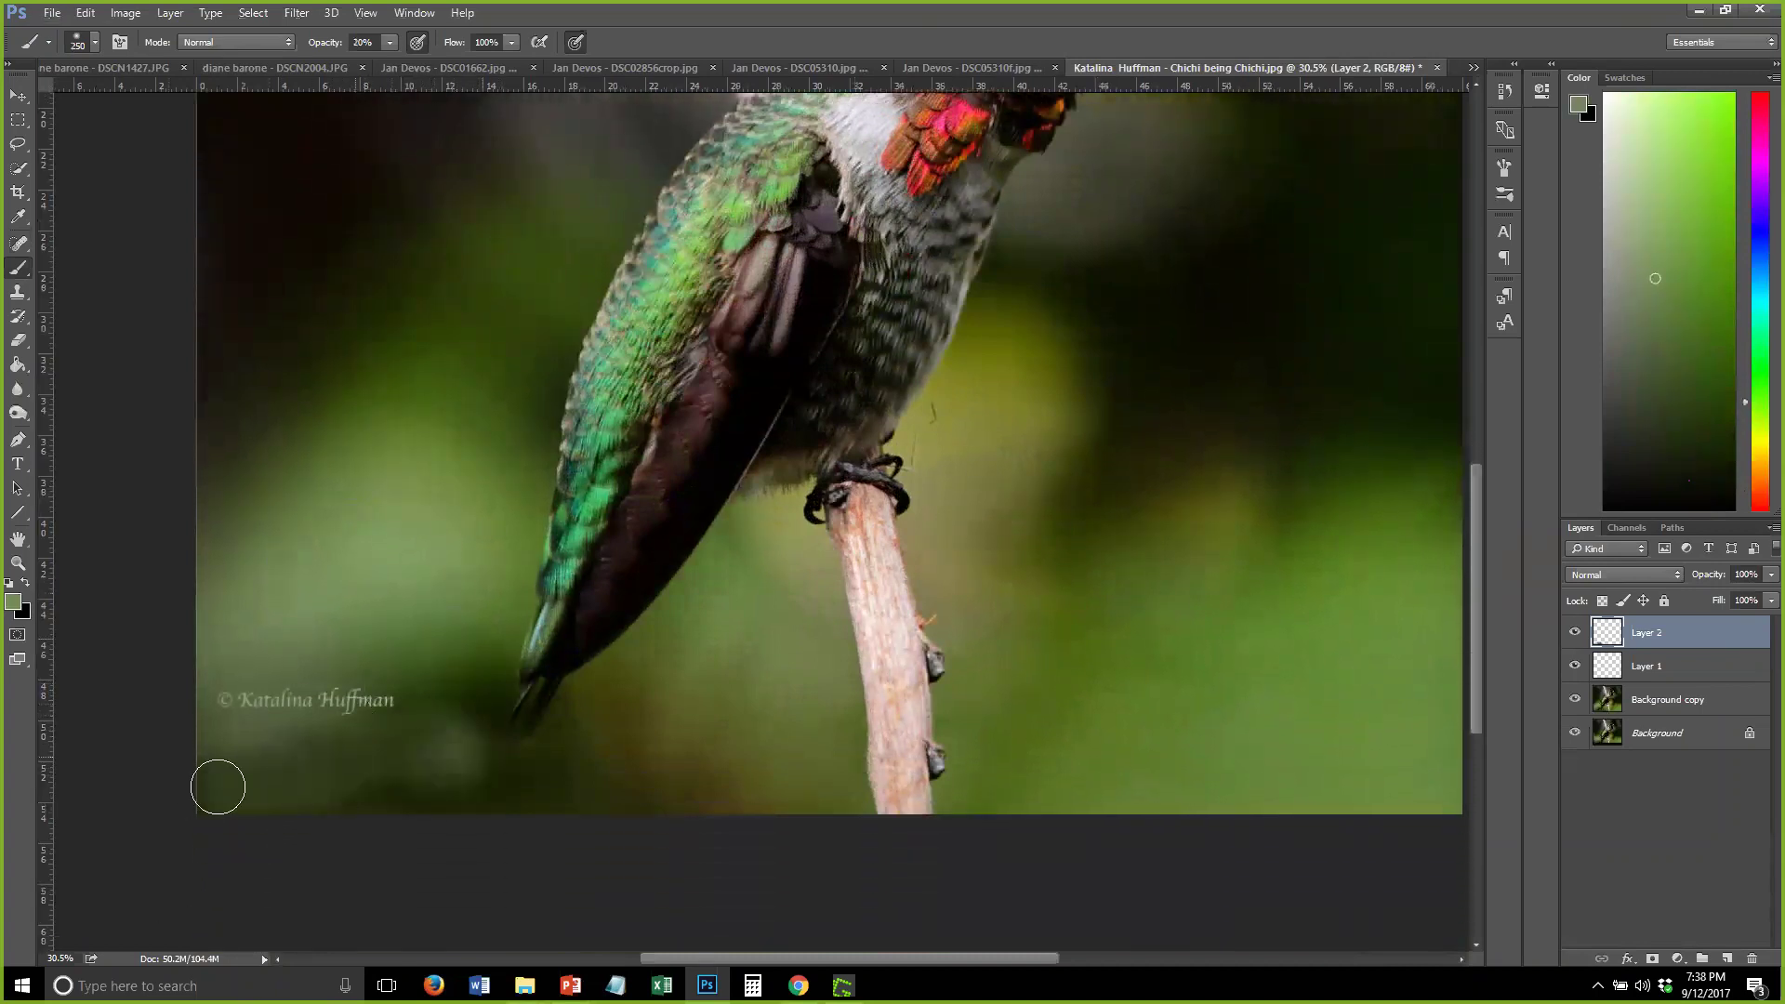
mouse_move(493, 865)
mouse_down()
mouse_move(504, 816)
mouse_move(422, 781)
mouse_up()
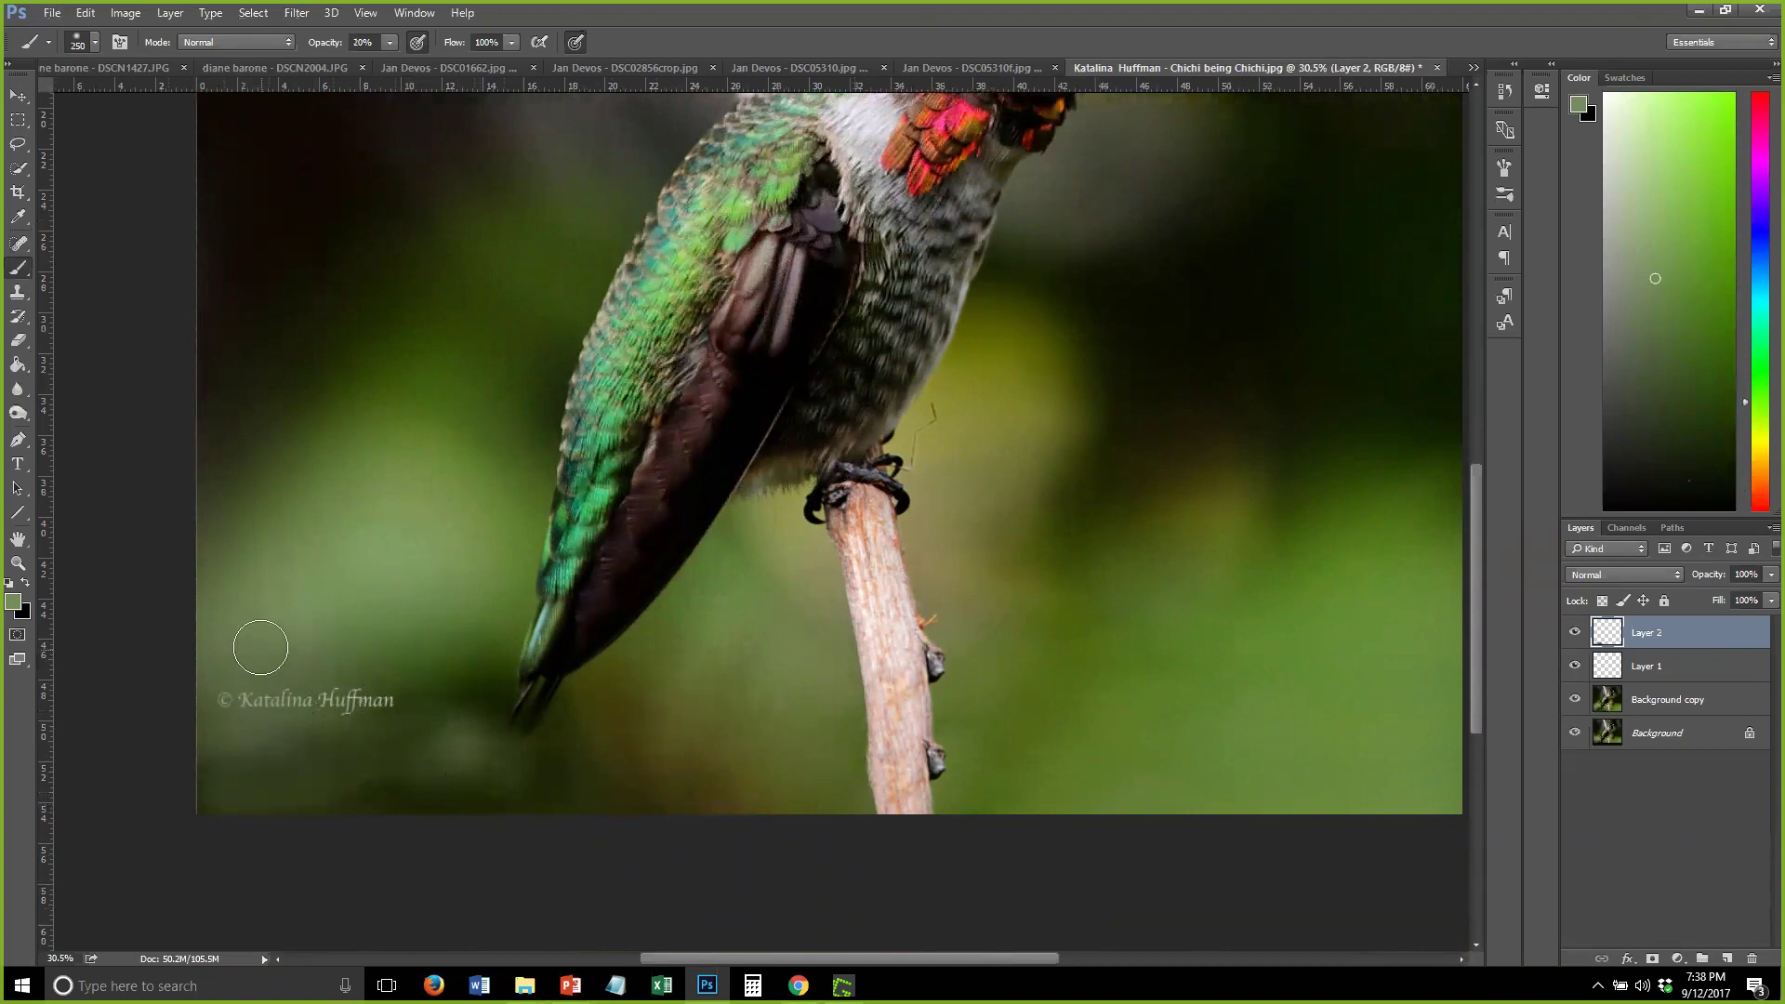
Close the hummingbird photo without saving its changes, and duplicate the Background layer of the fawn photo
alt+scroll(261, 648, down, 8)
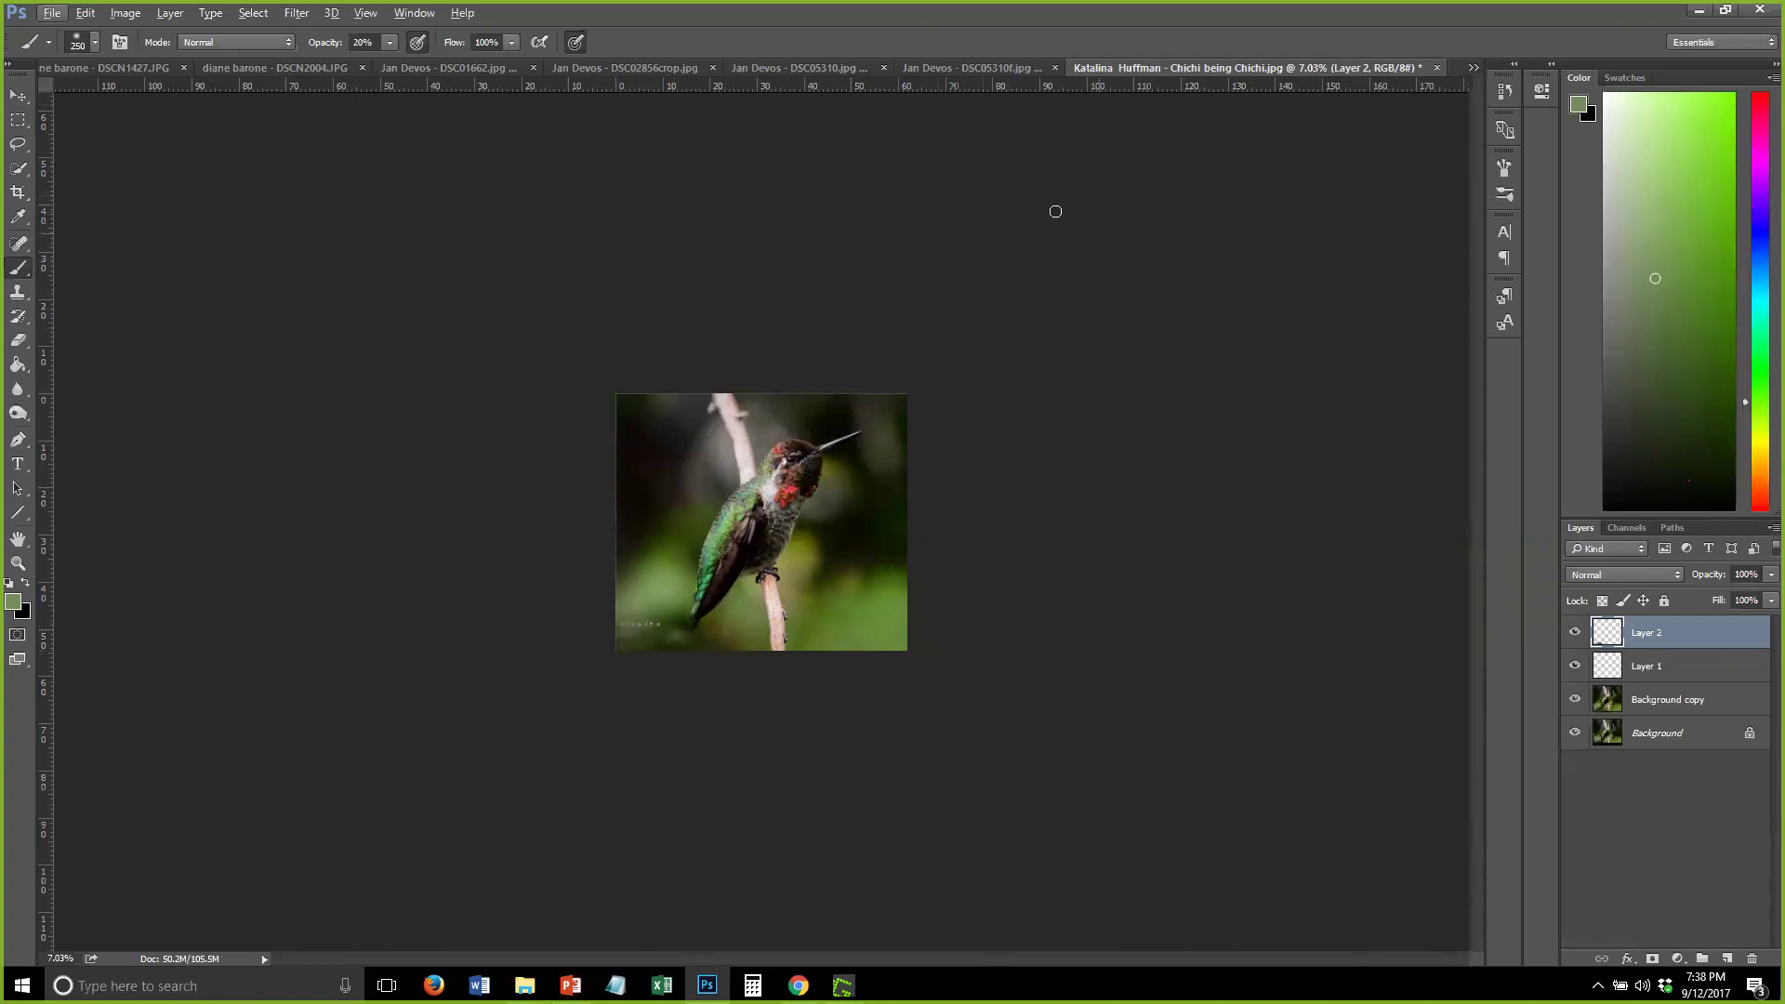
click(1436, 68)
click(883, 383)
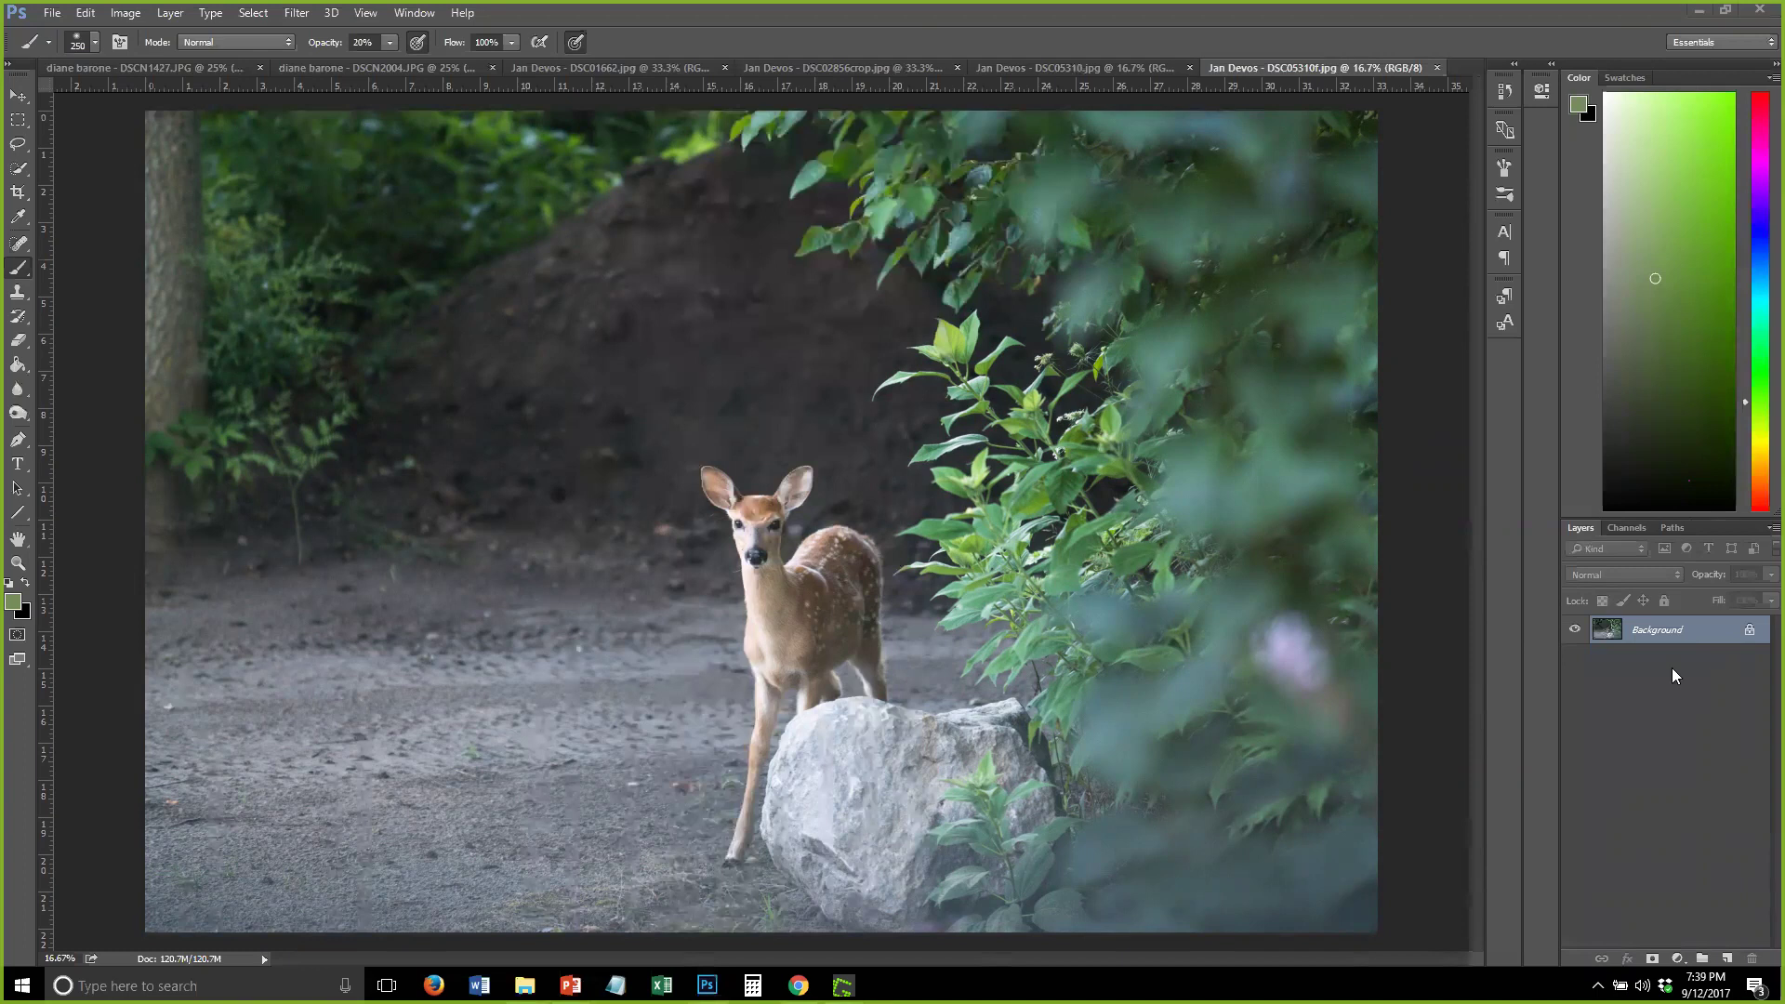
drag(1712, 640, 1726, 957)
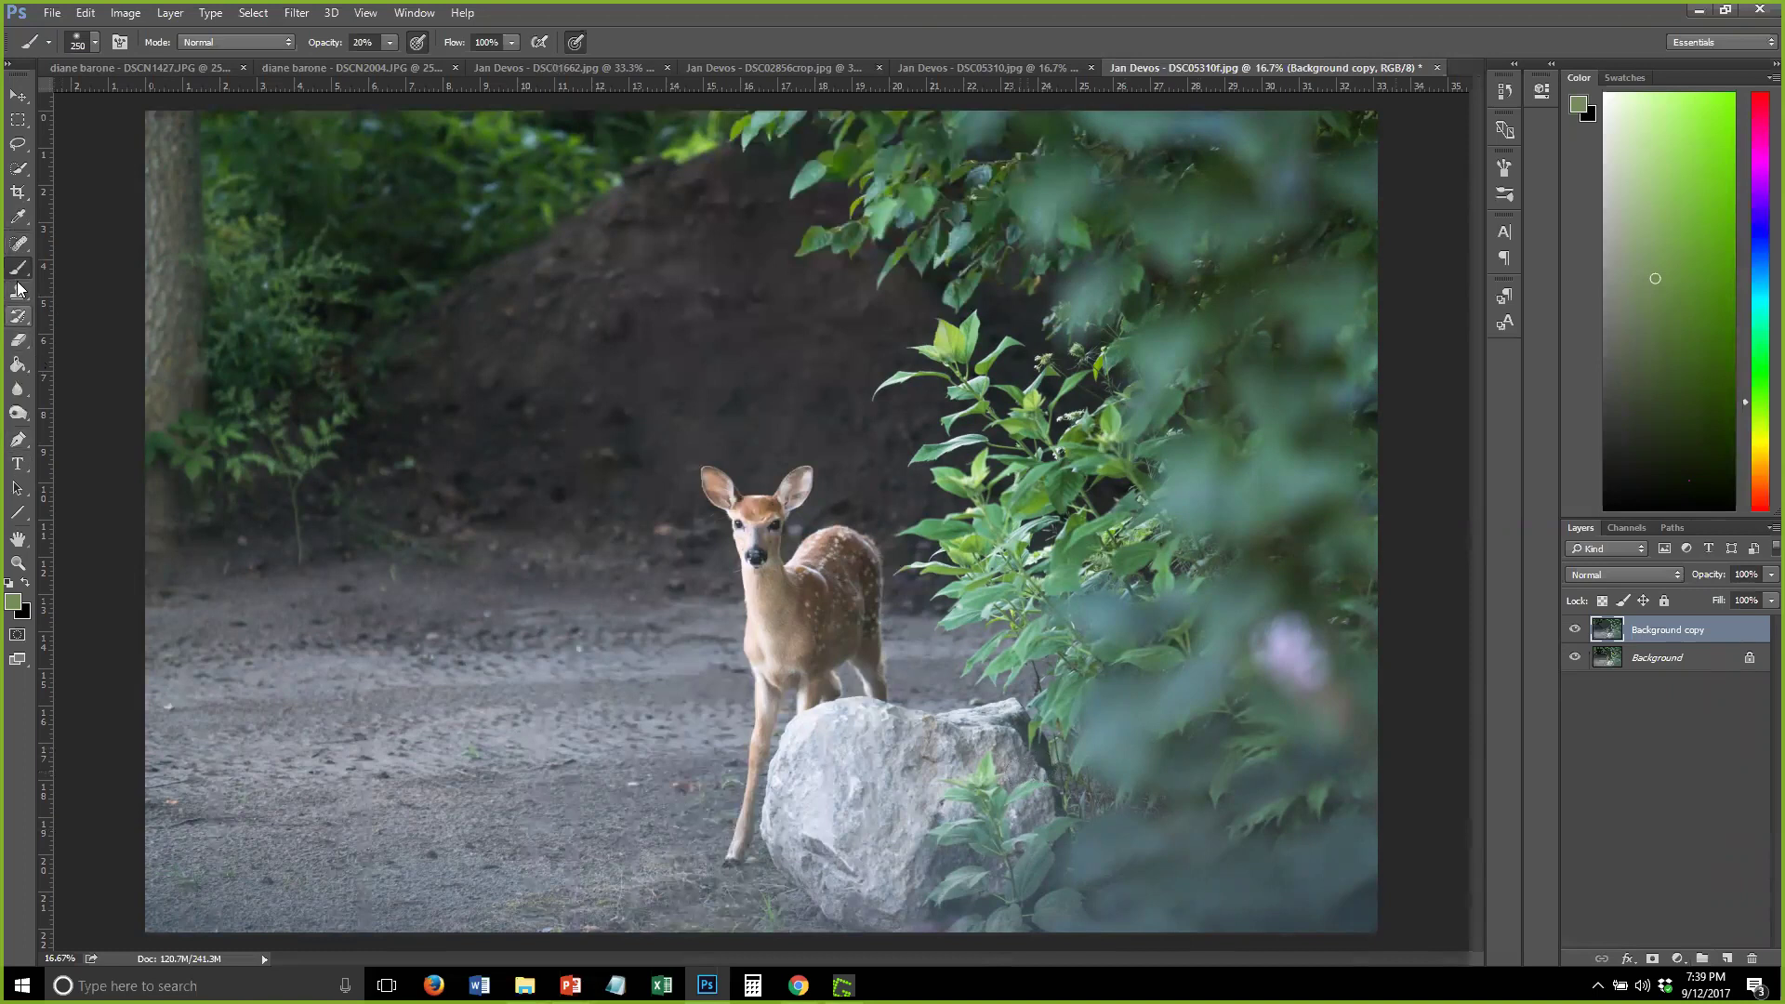
Crop the fawn photo to a wide frame that cuts the blurred foliage on the right and the upper background
click(18, 564)
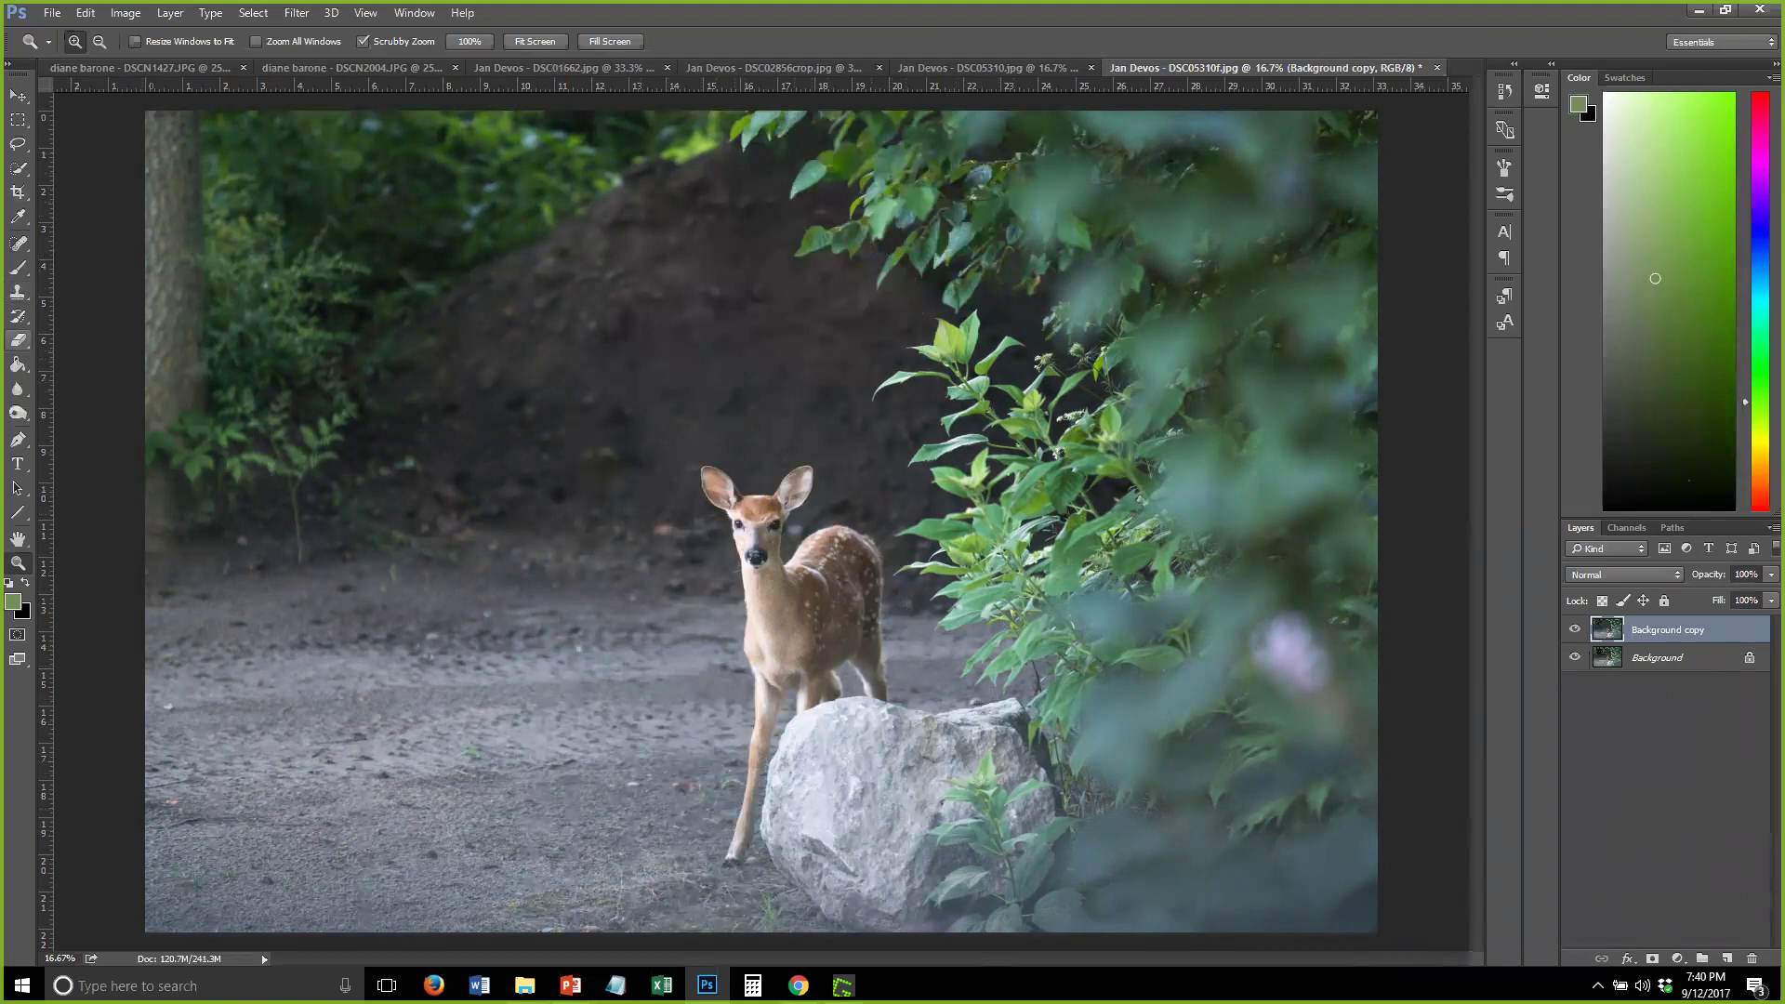
click(18, 197)
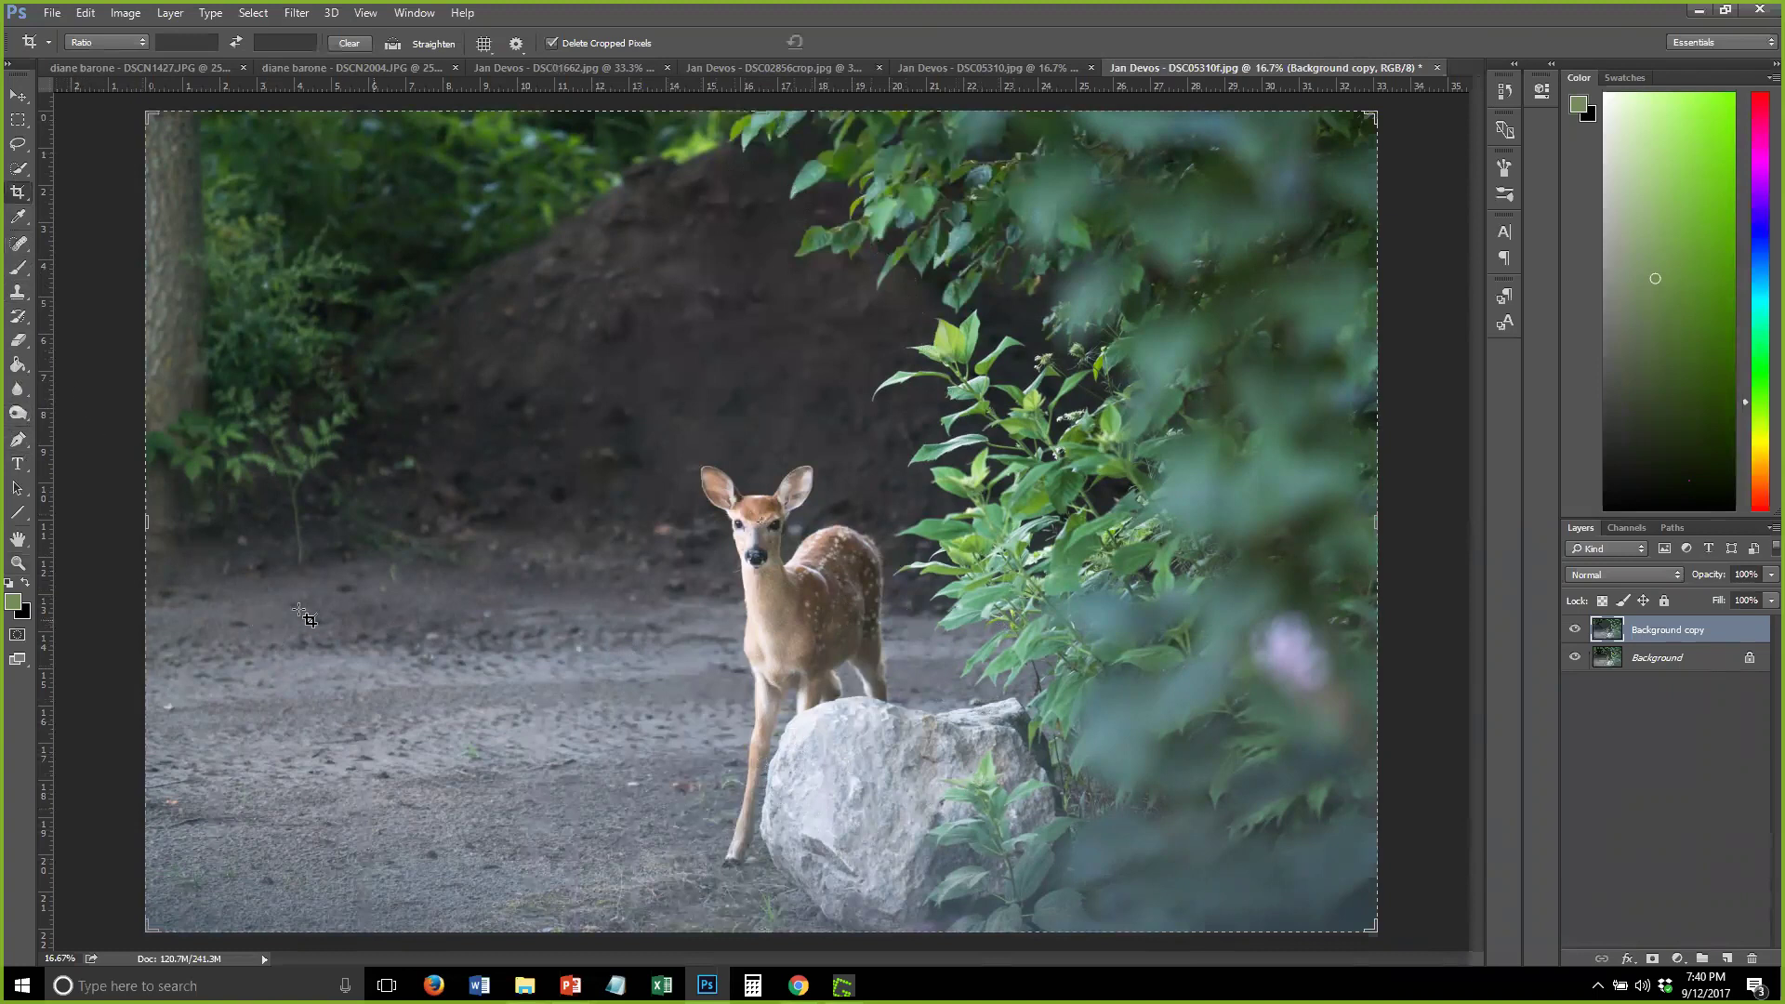
click(18, 489)
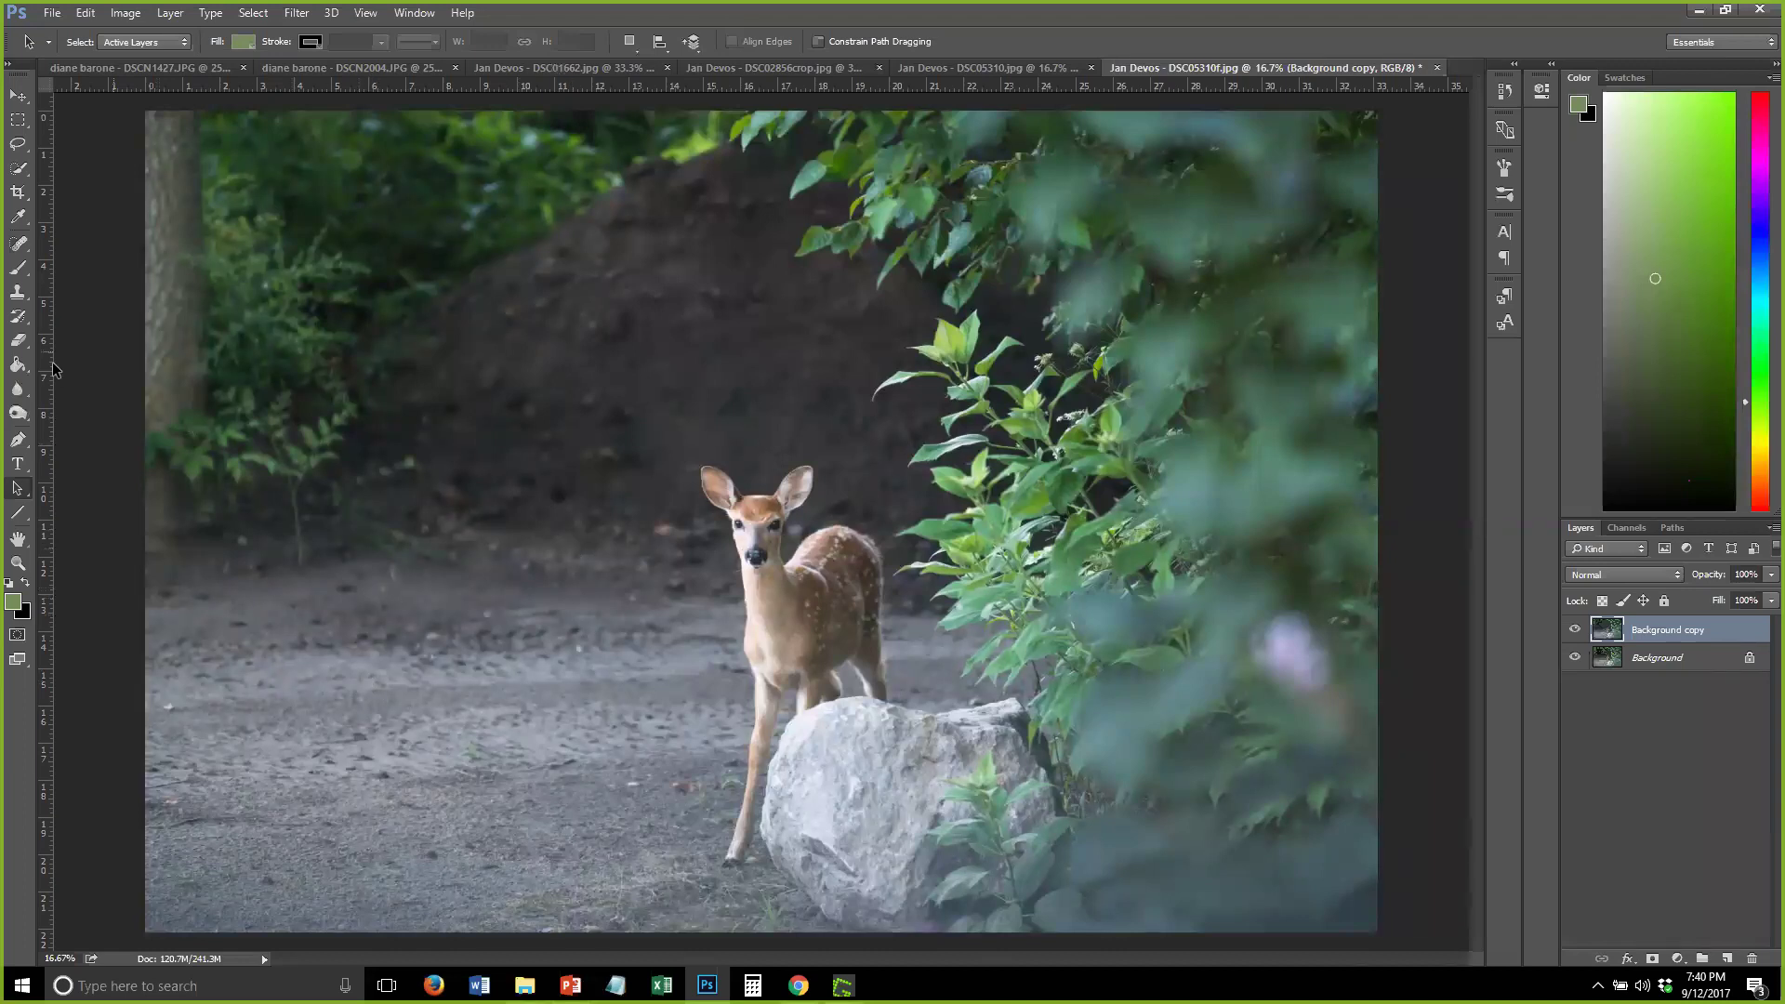
click(18, 191)
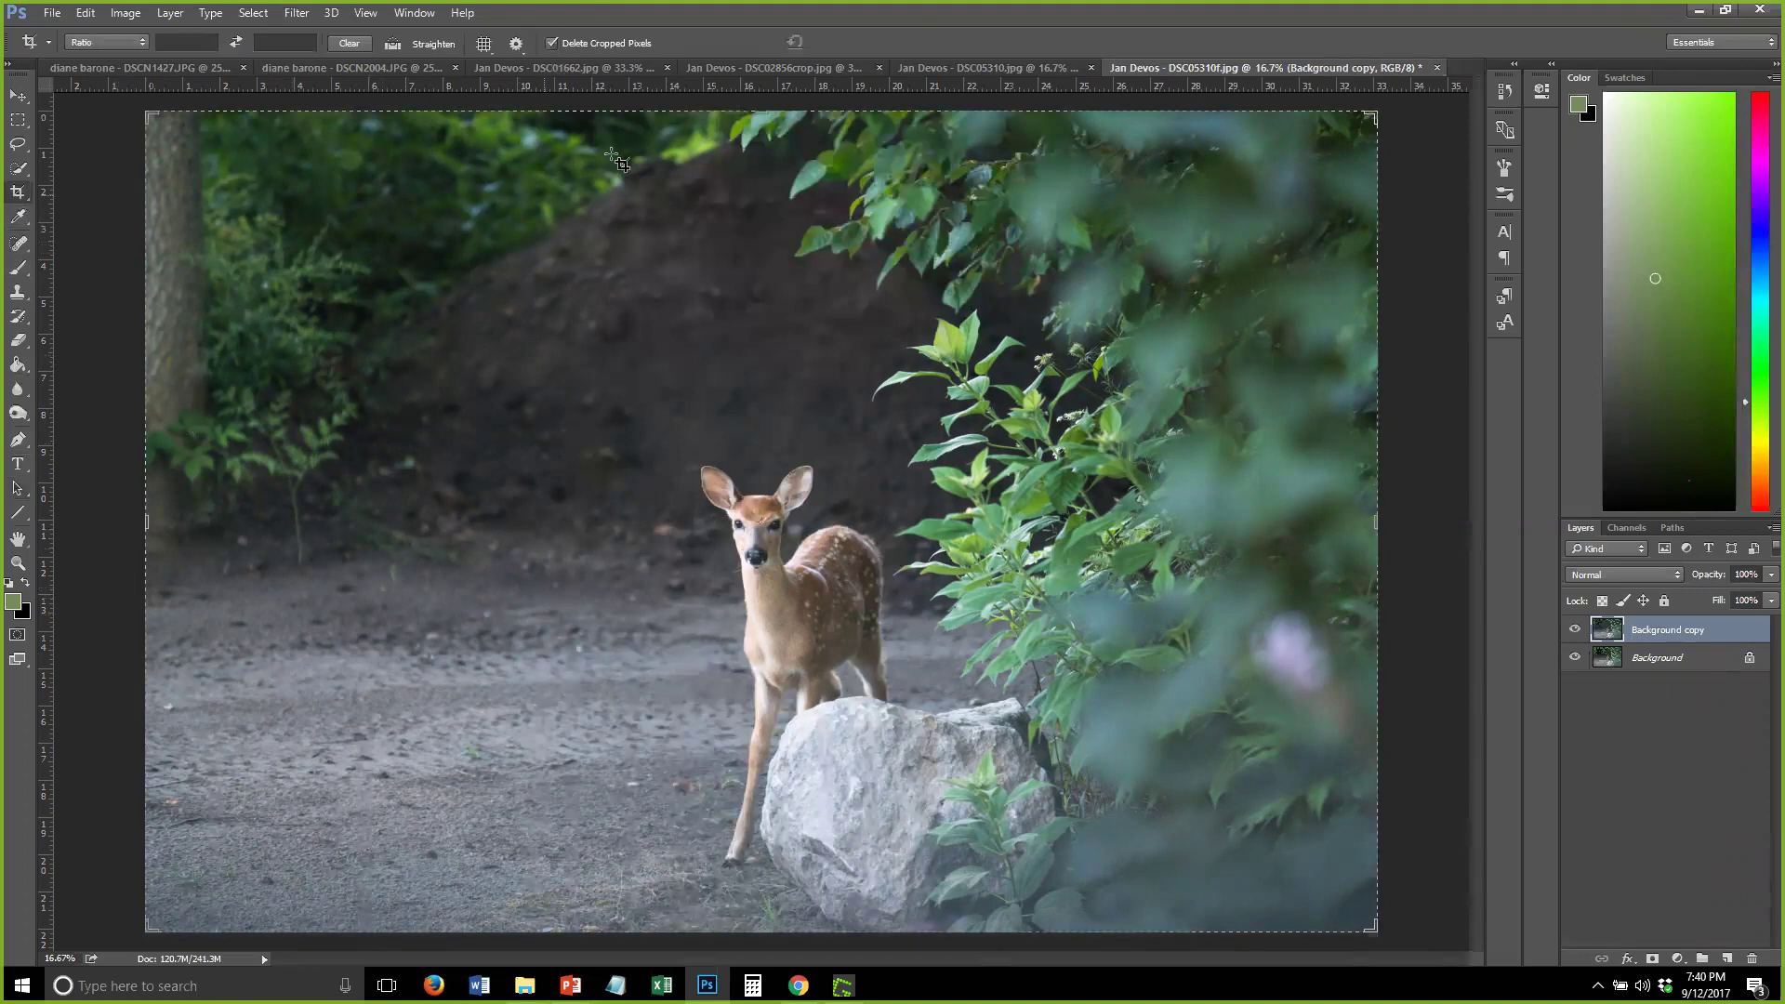
drag(753, 112, 1234, 538)
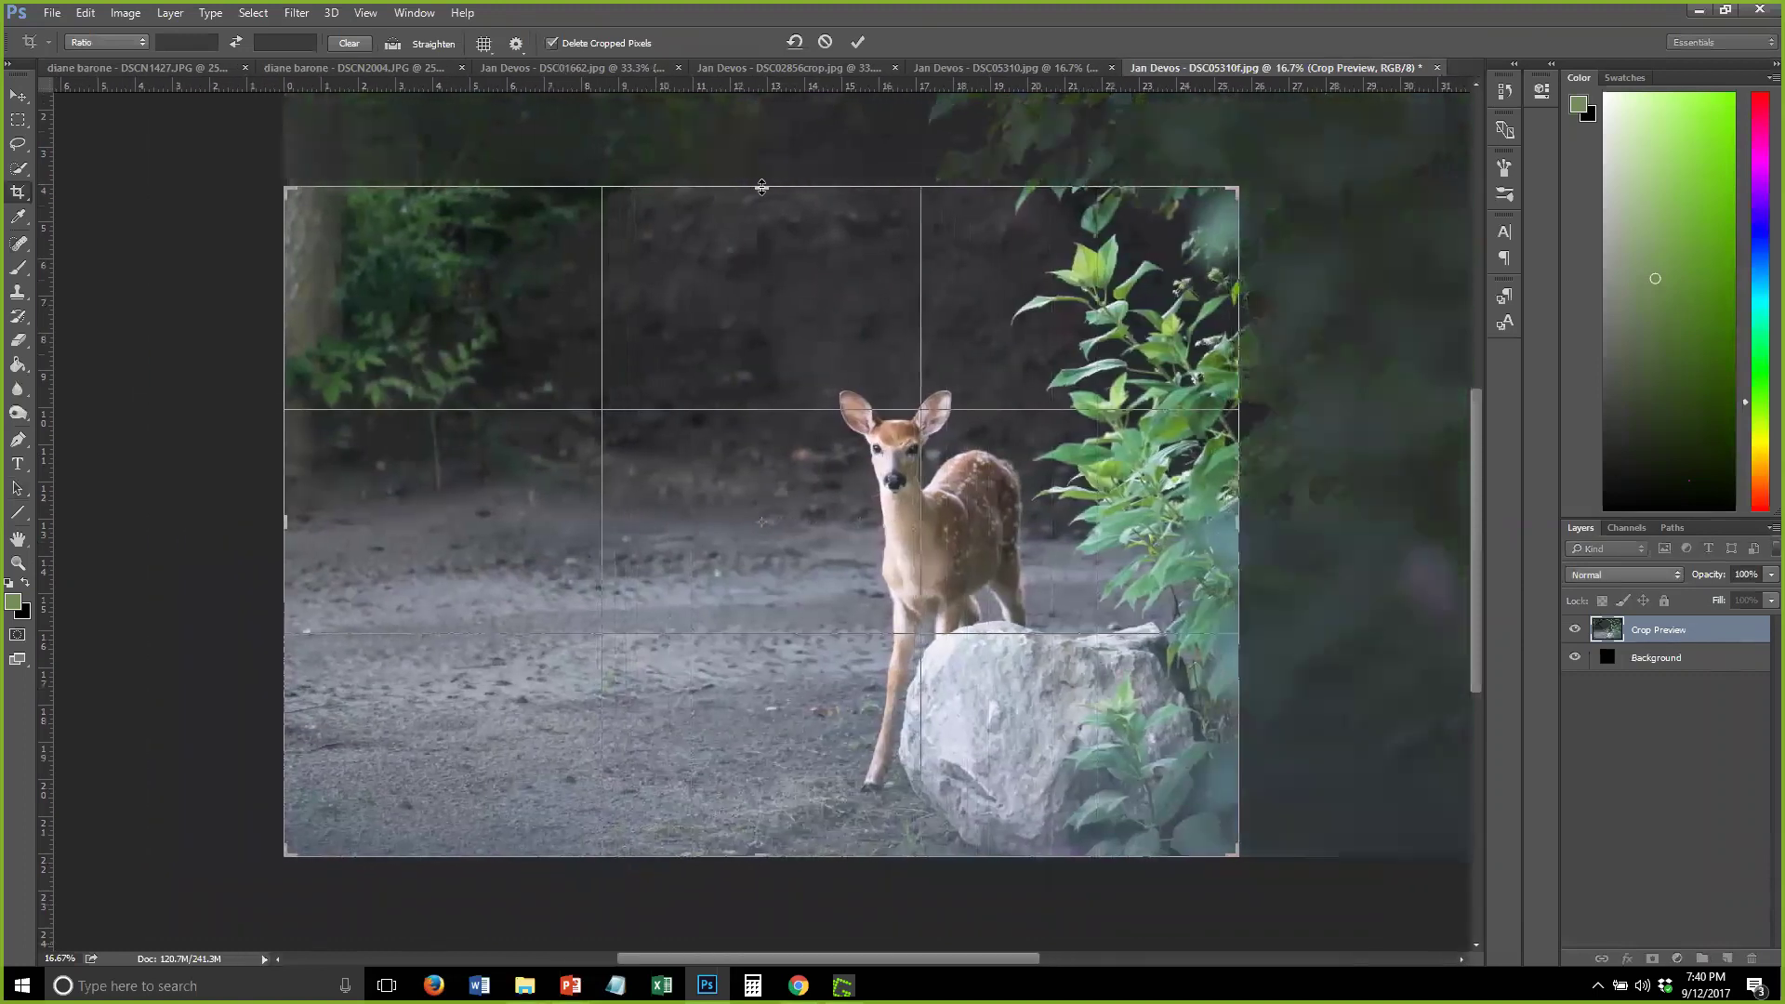
drag(757, 188, 761, 214)
mouse_move(1239, 526)
mouse_down()
mouse_move(1219, 526)
mouse_move(1258, 525)
mouse_up()
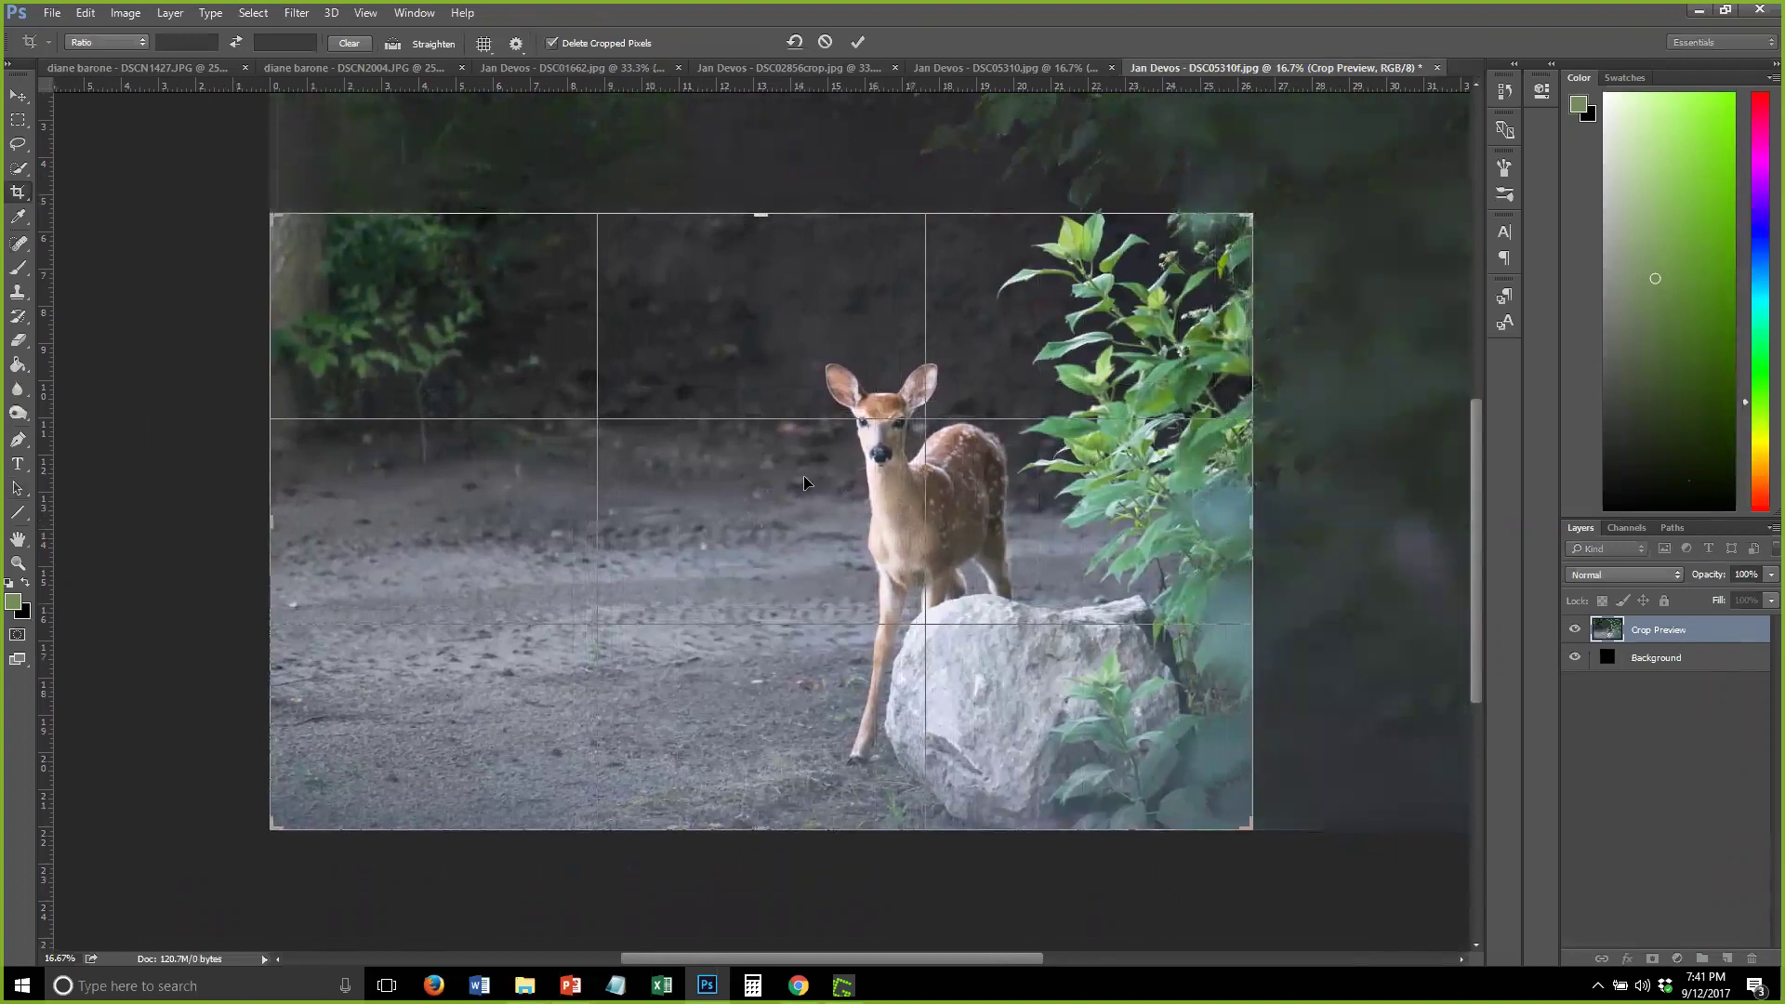
drag(761, 215, 760, 237)
key(Return)
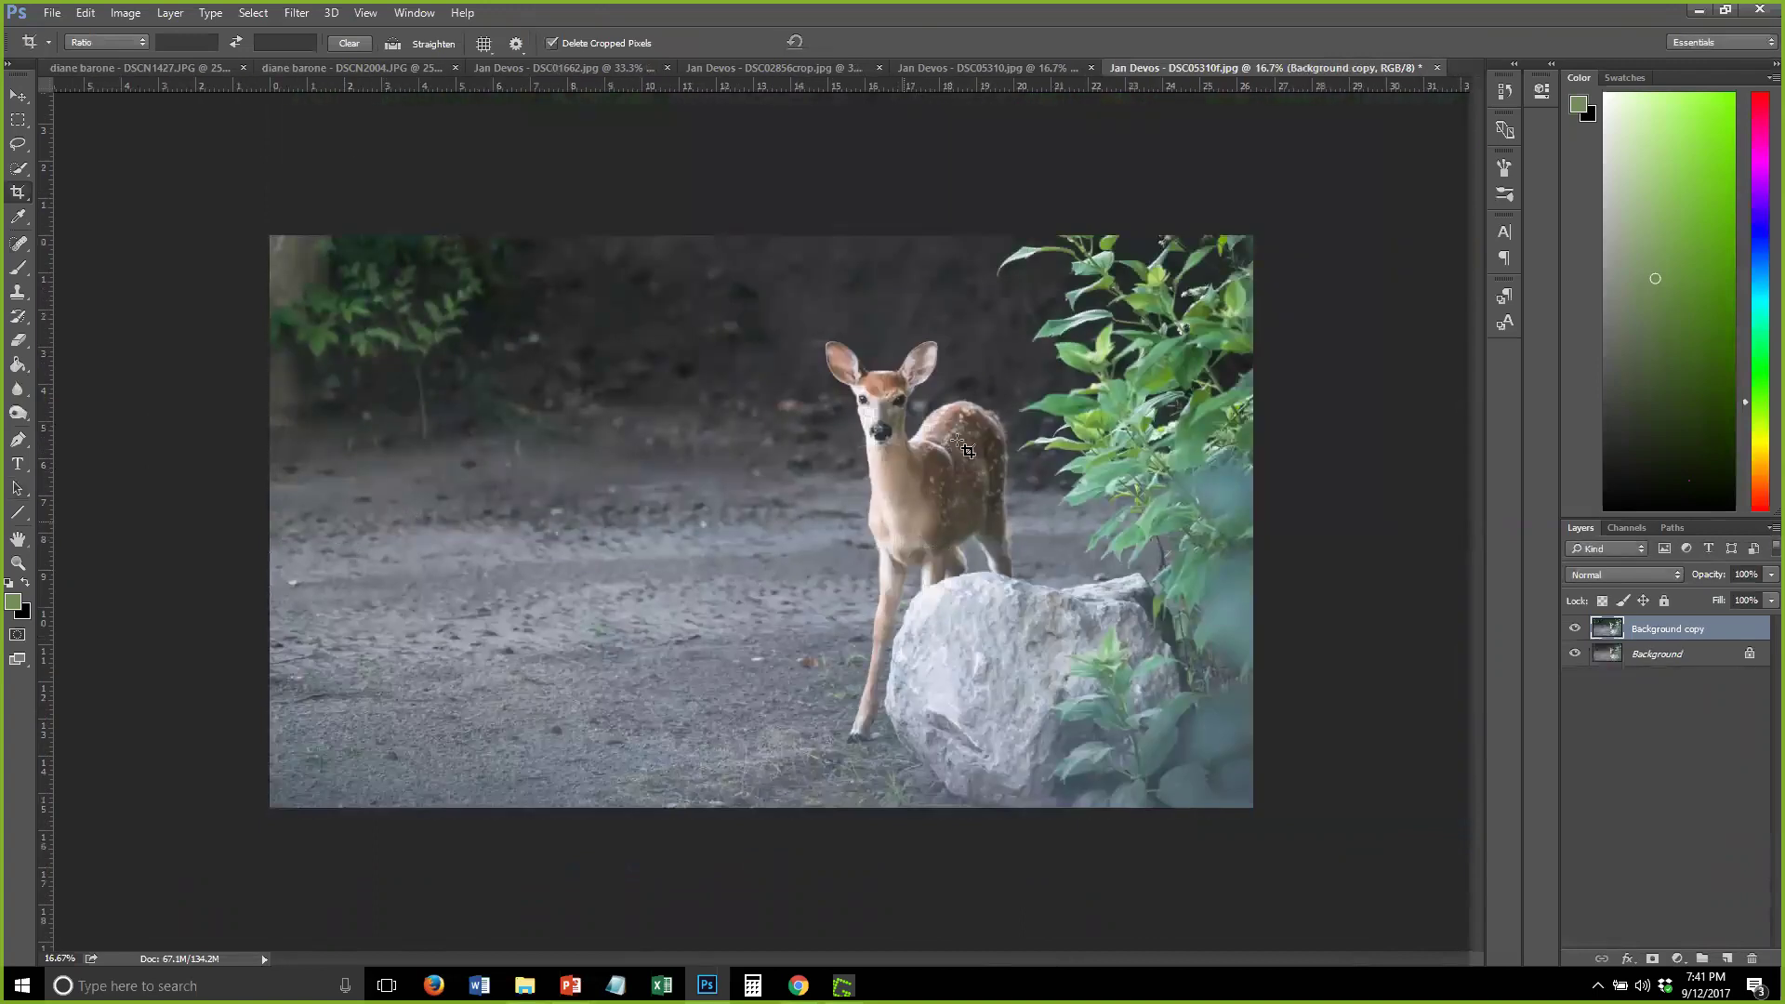
Check the fawn's placement against the crop overlay's rule-of-thirds grid without changing the frame
click(412, 359)
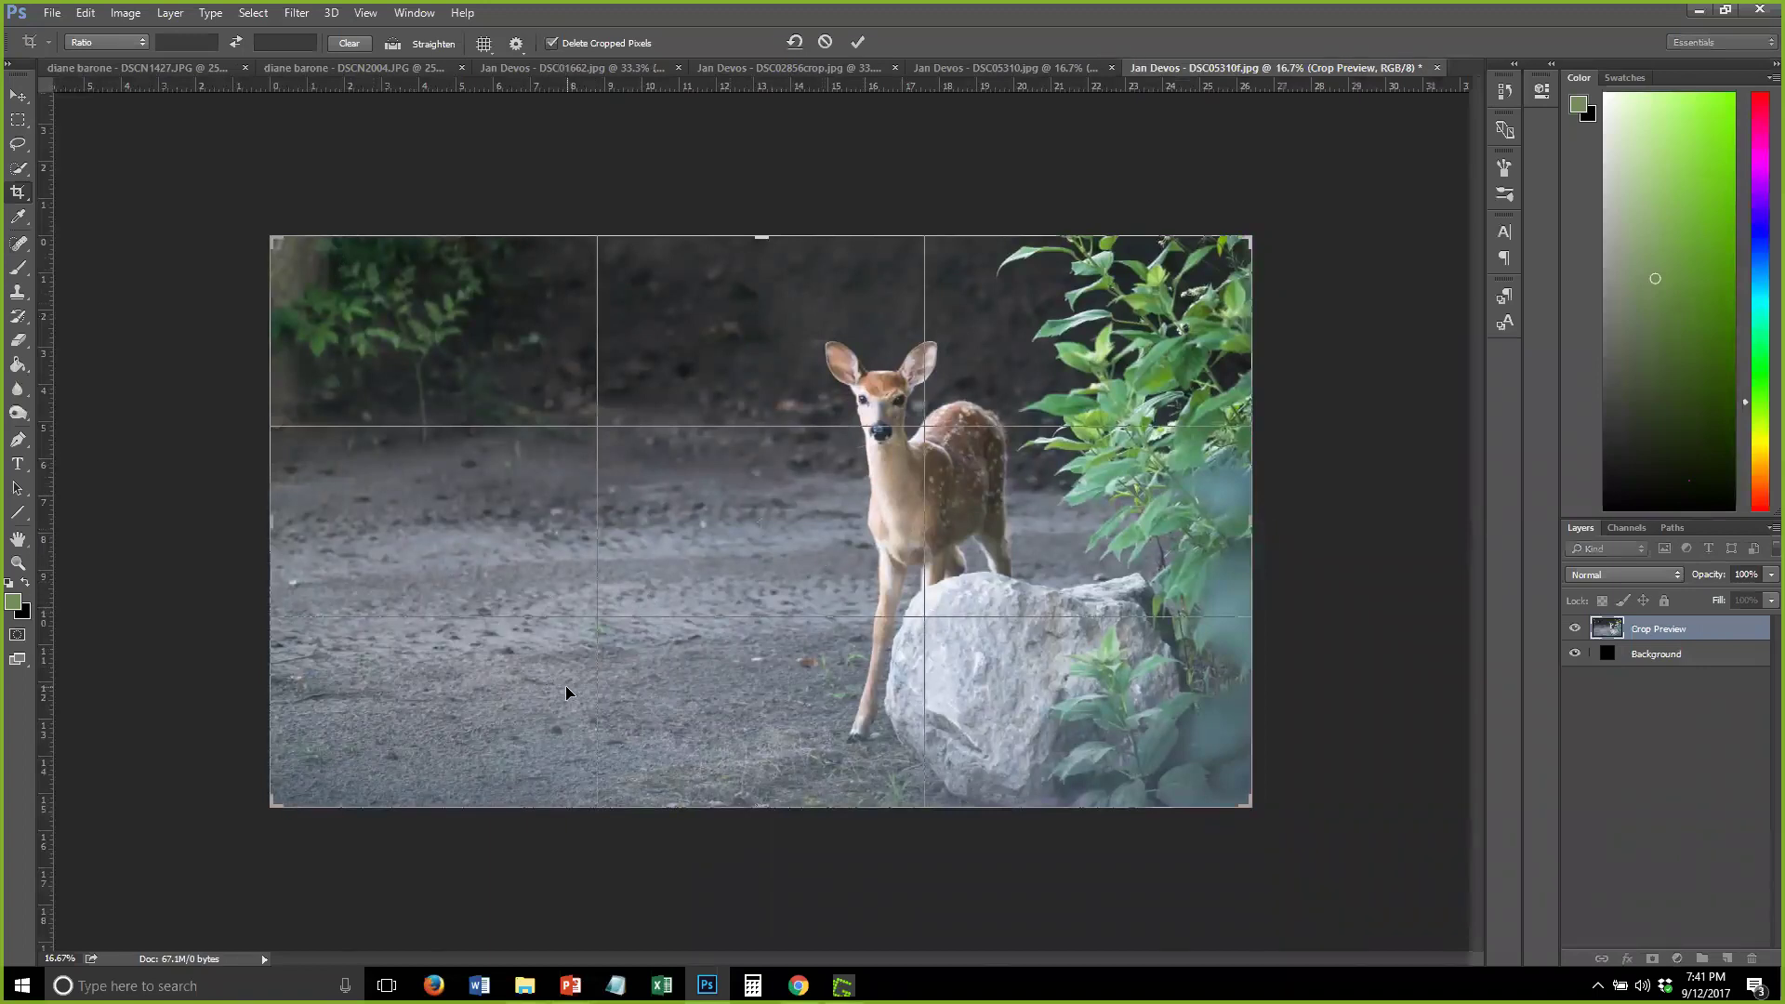
key(Return)
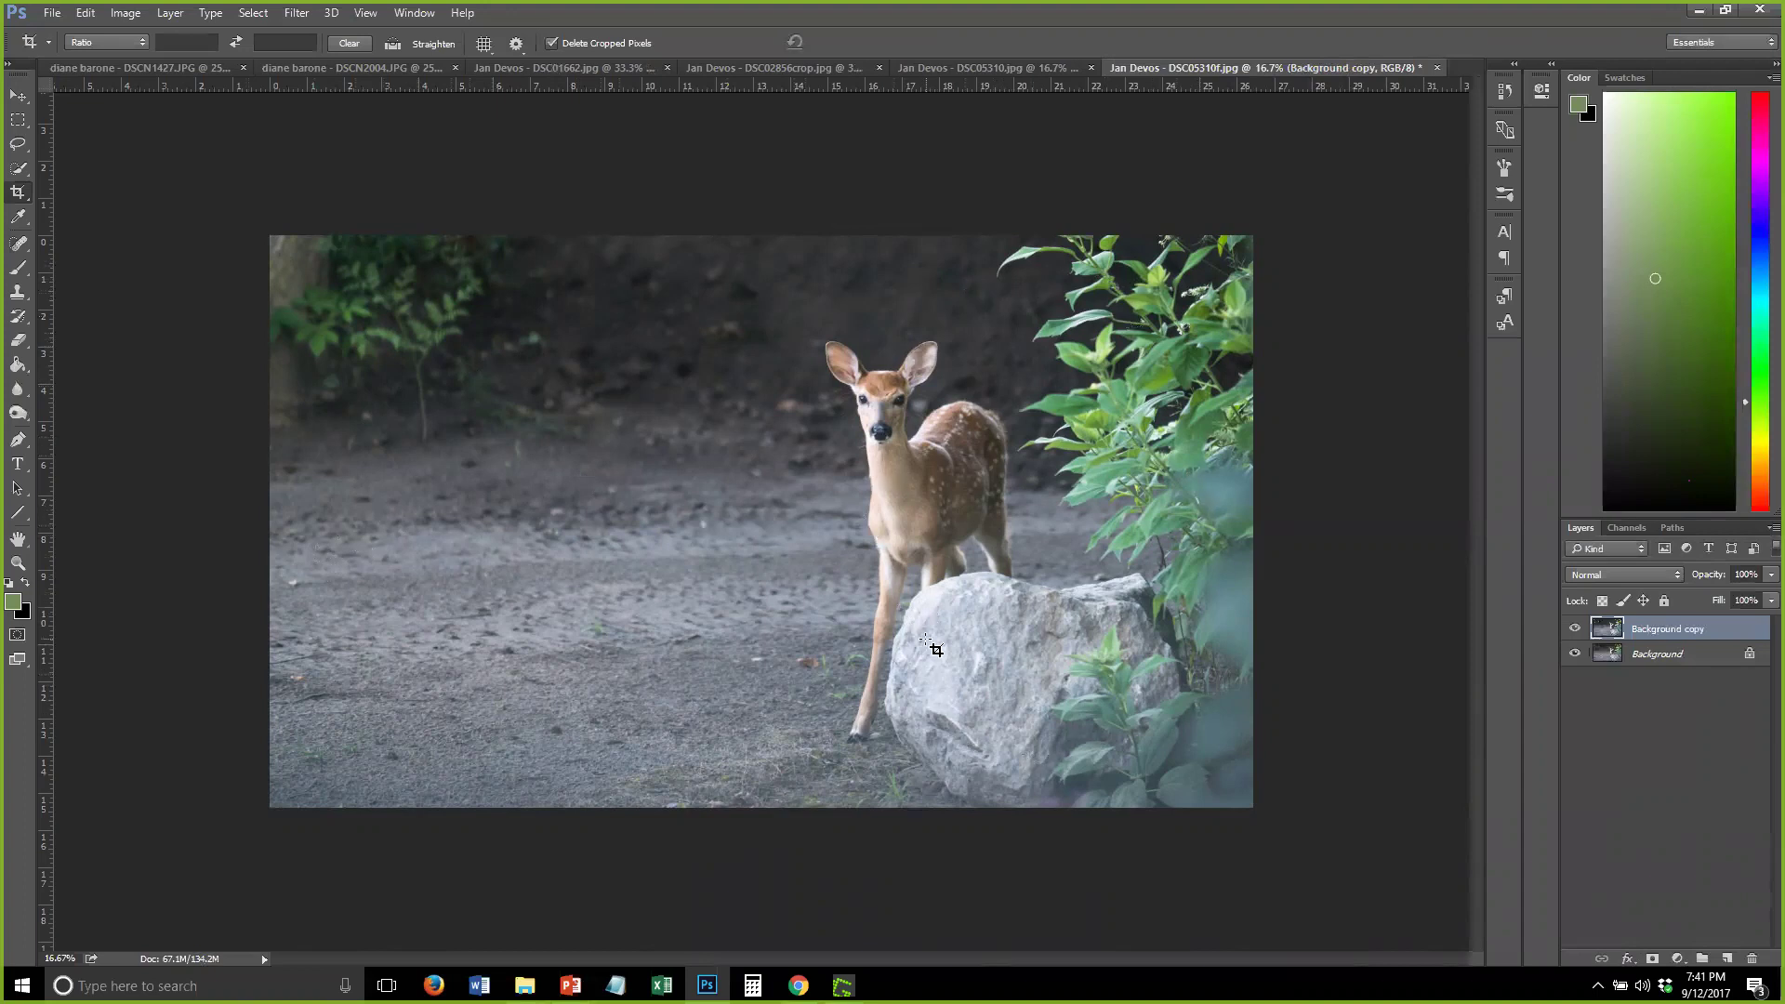
click(890, 421)
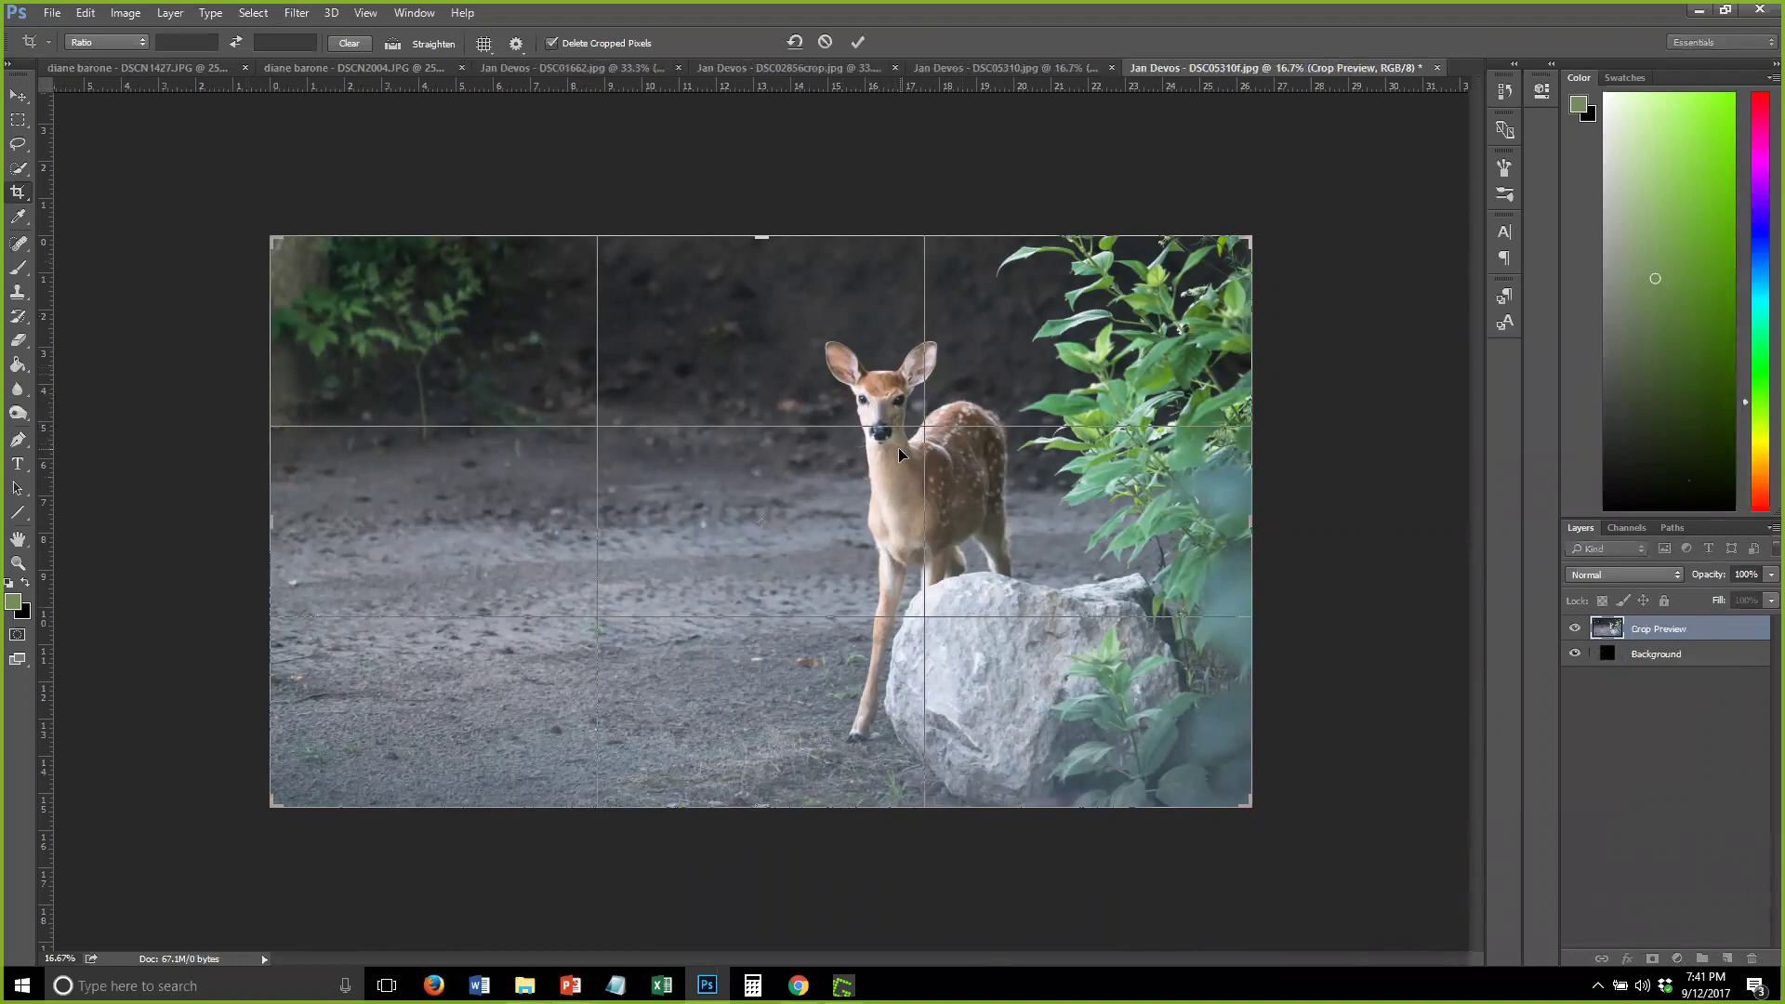
key(Return)
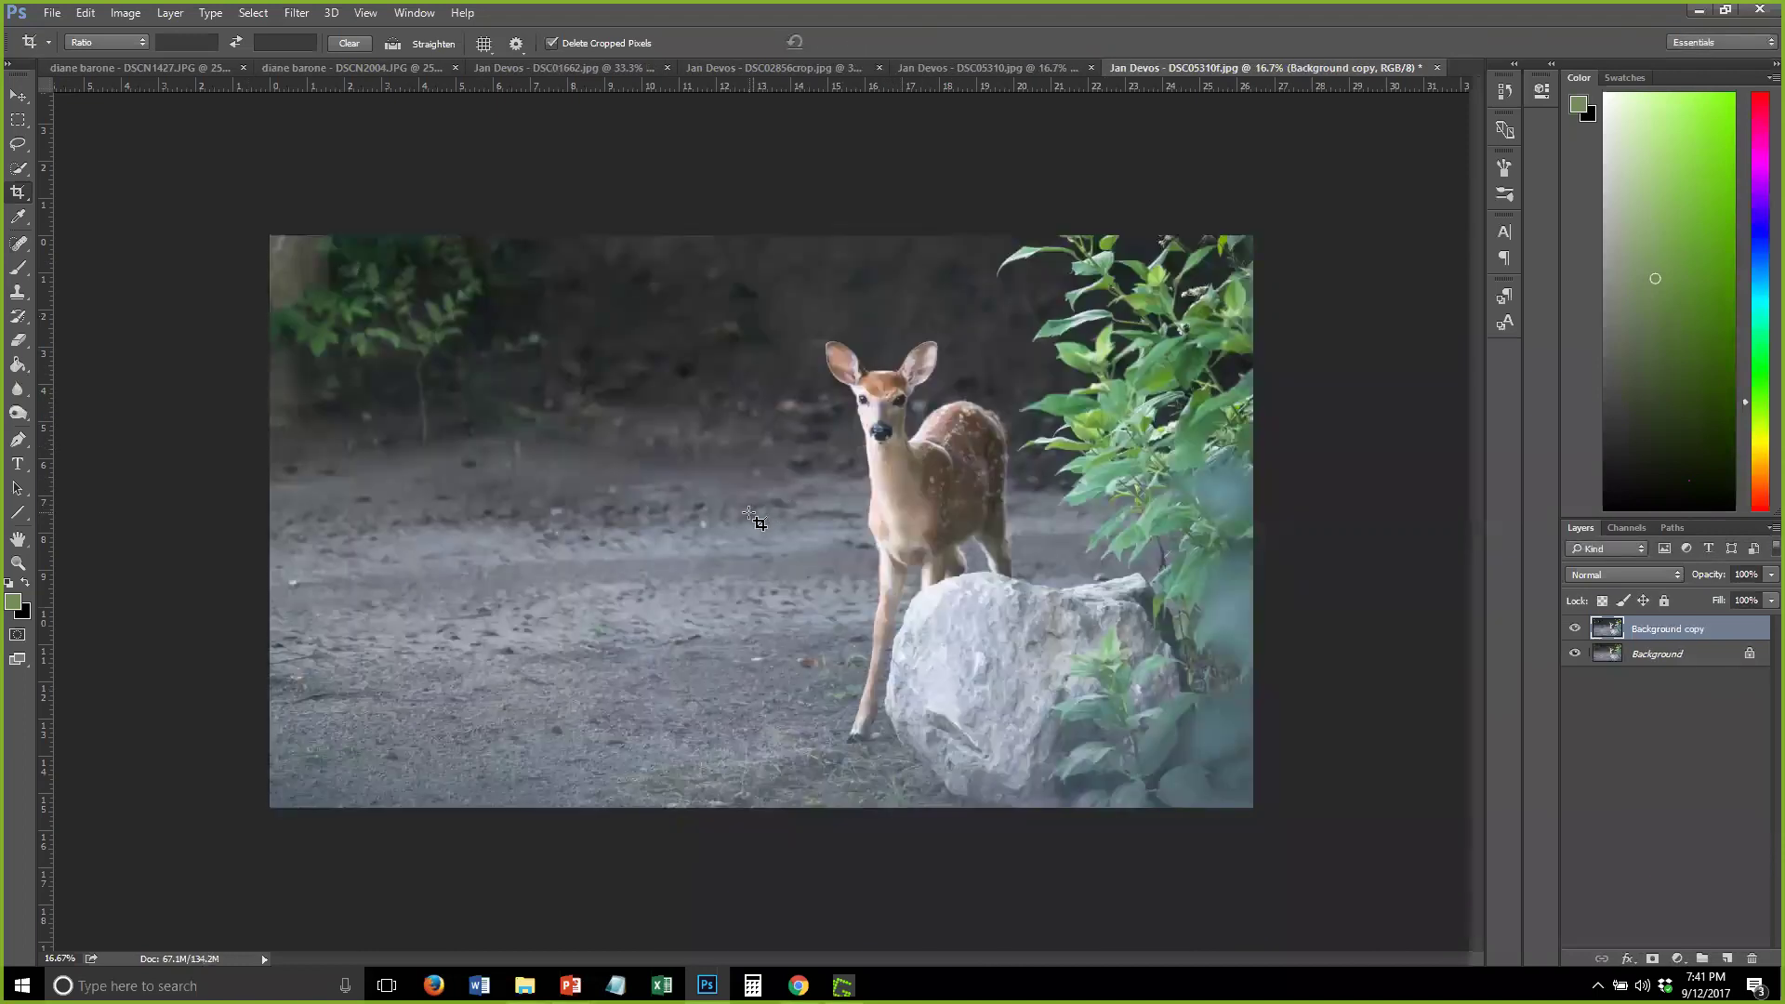
Undo the fawn photo's crop and dismiss the scratch disk error
key(ctrl+z)
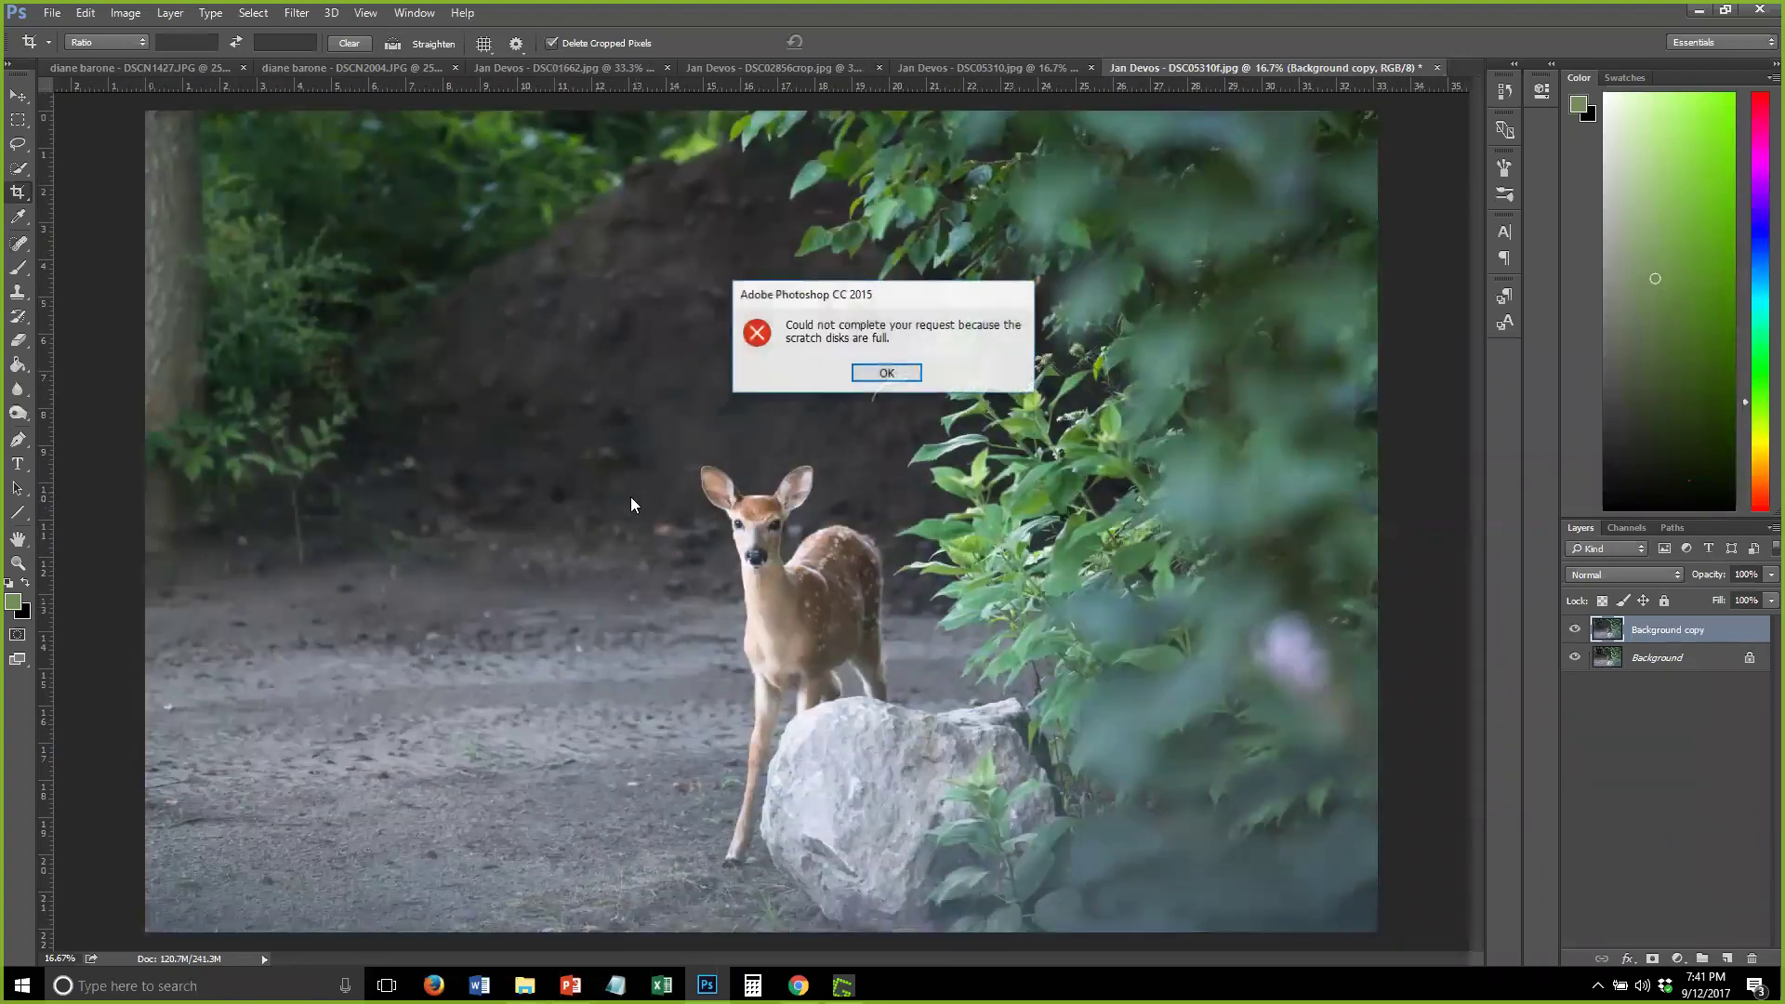
click(883, 370)
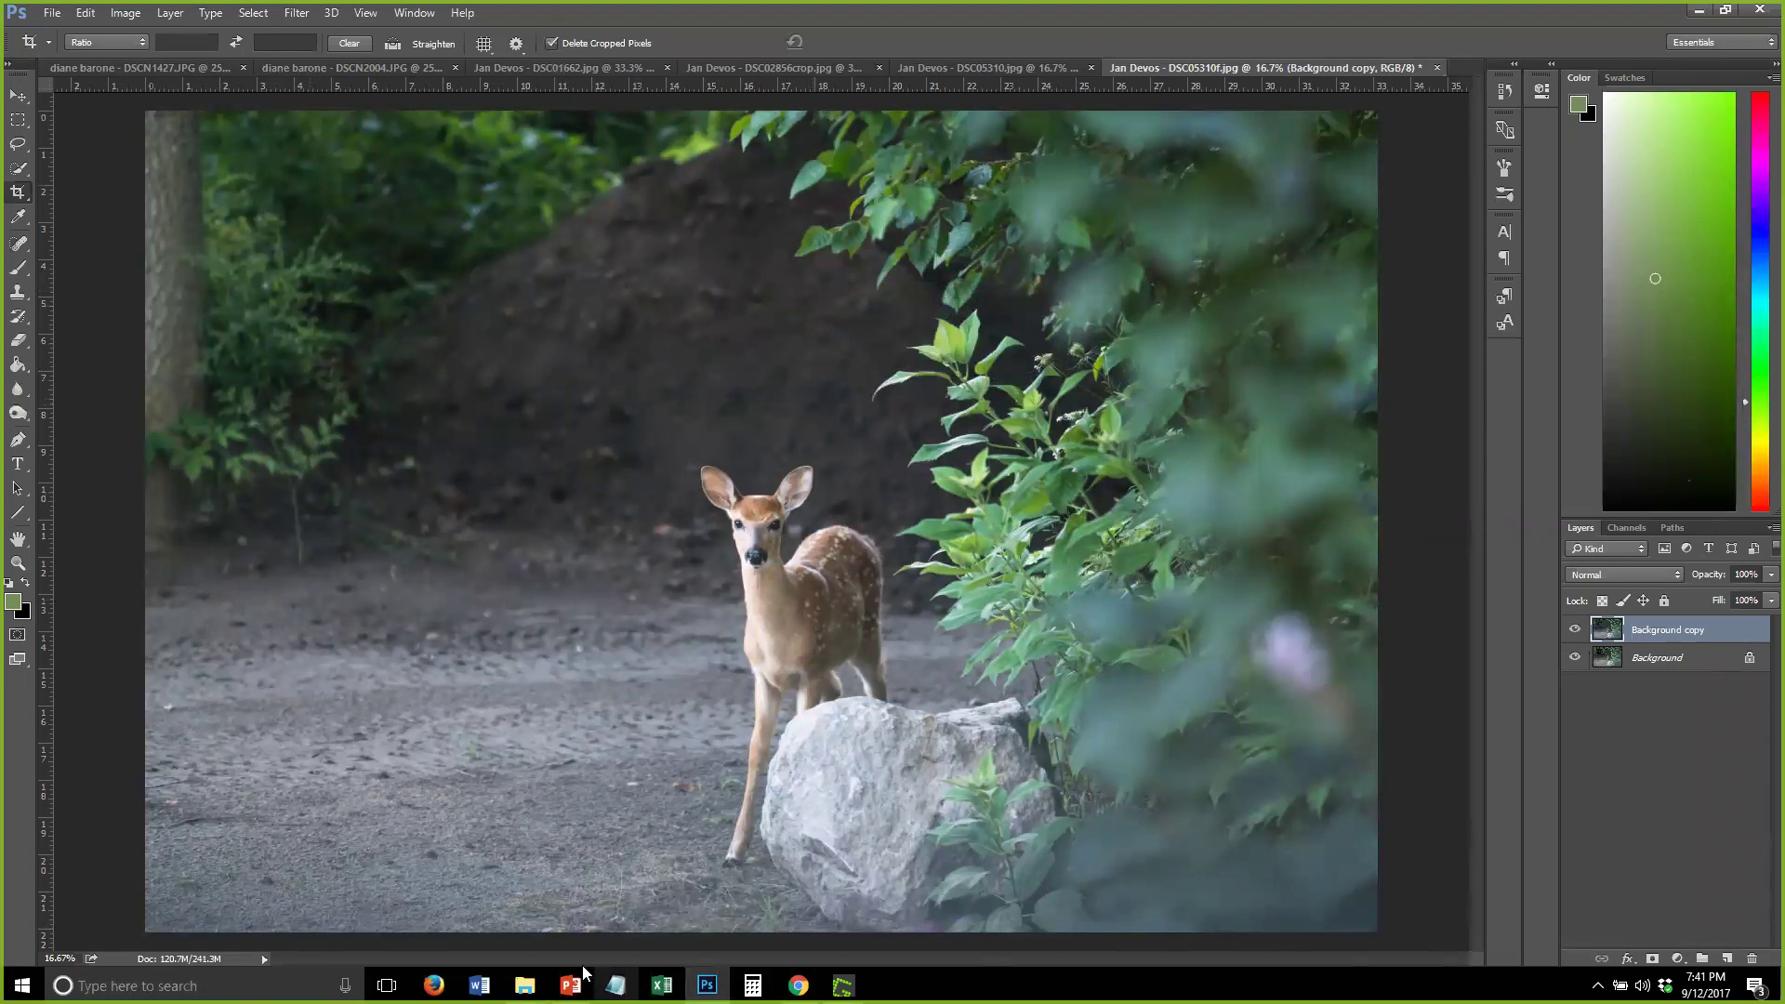
click(658, 461)
click(886, 371)
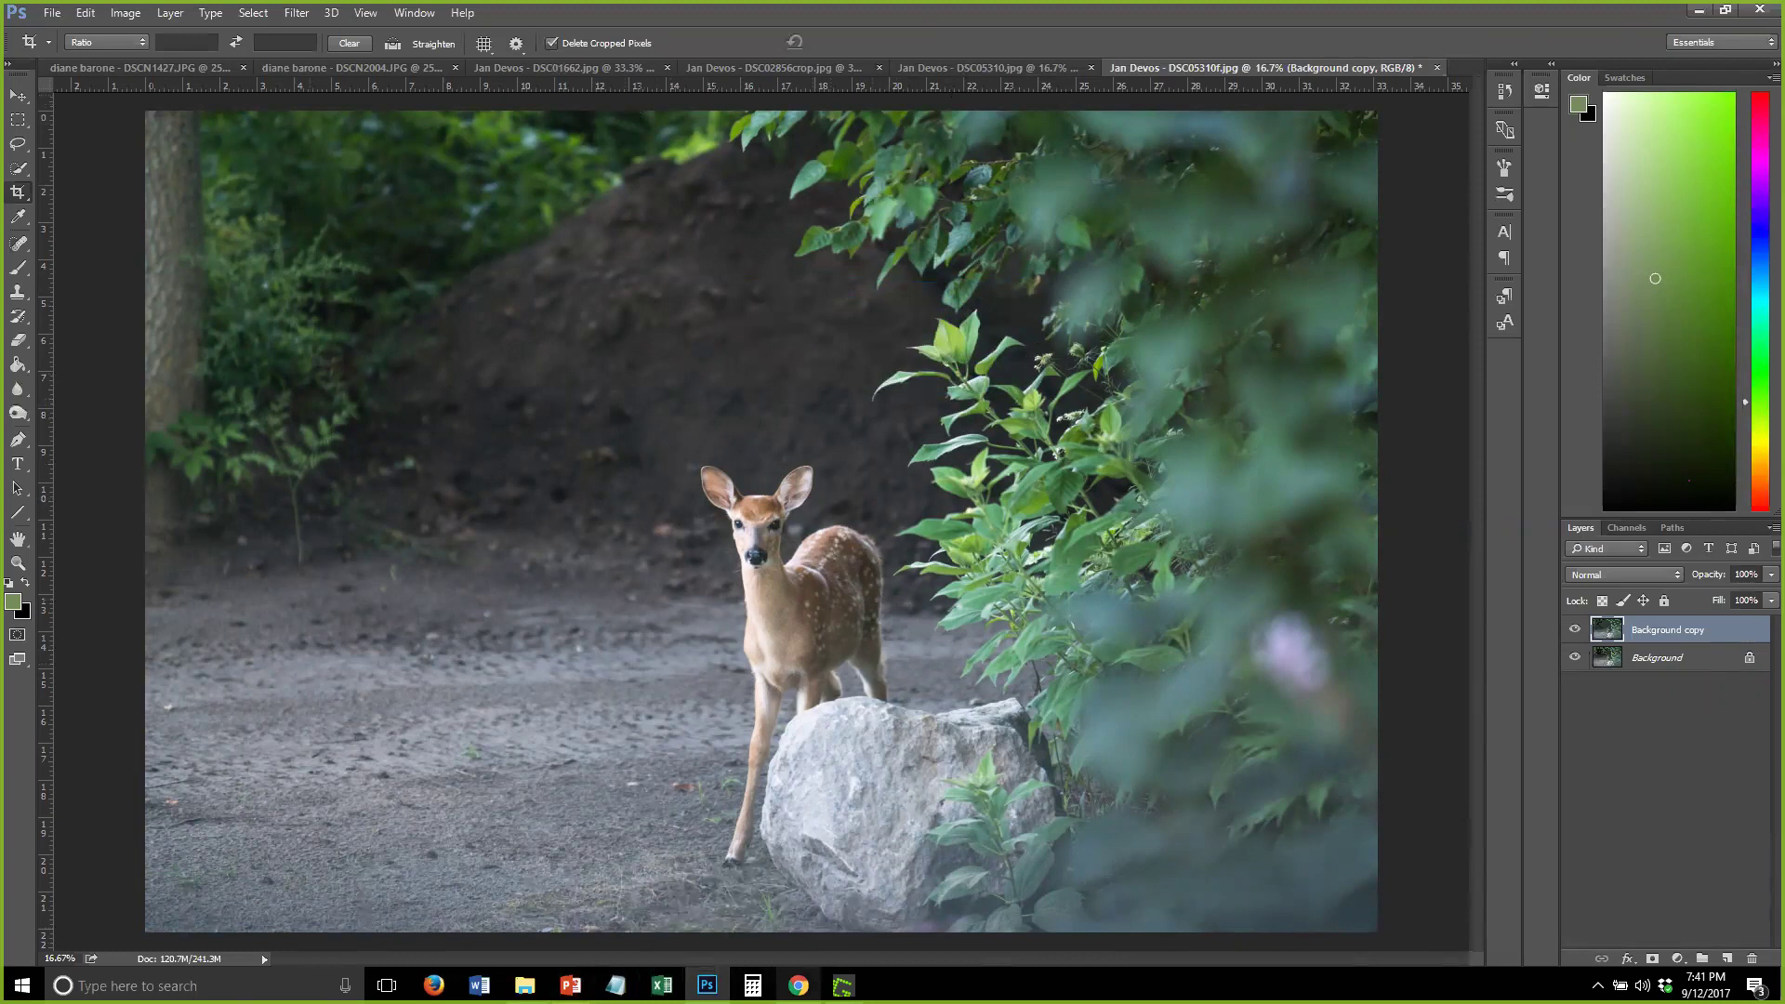
Close the open Google Chrome and Greenshot windows
mouse_move(799, 985)
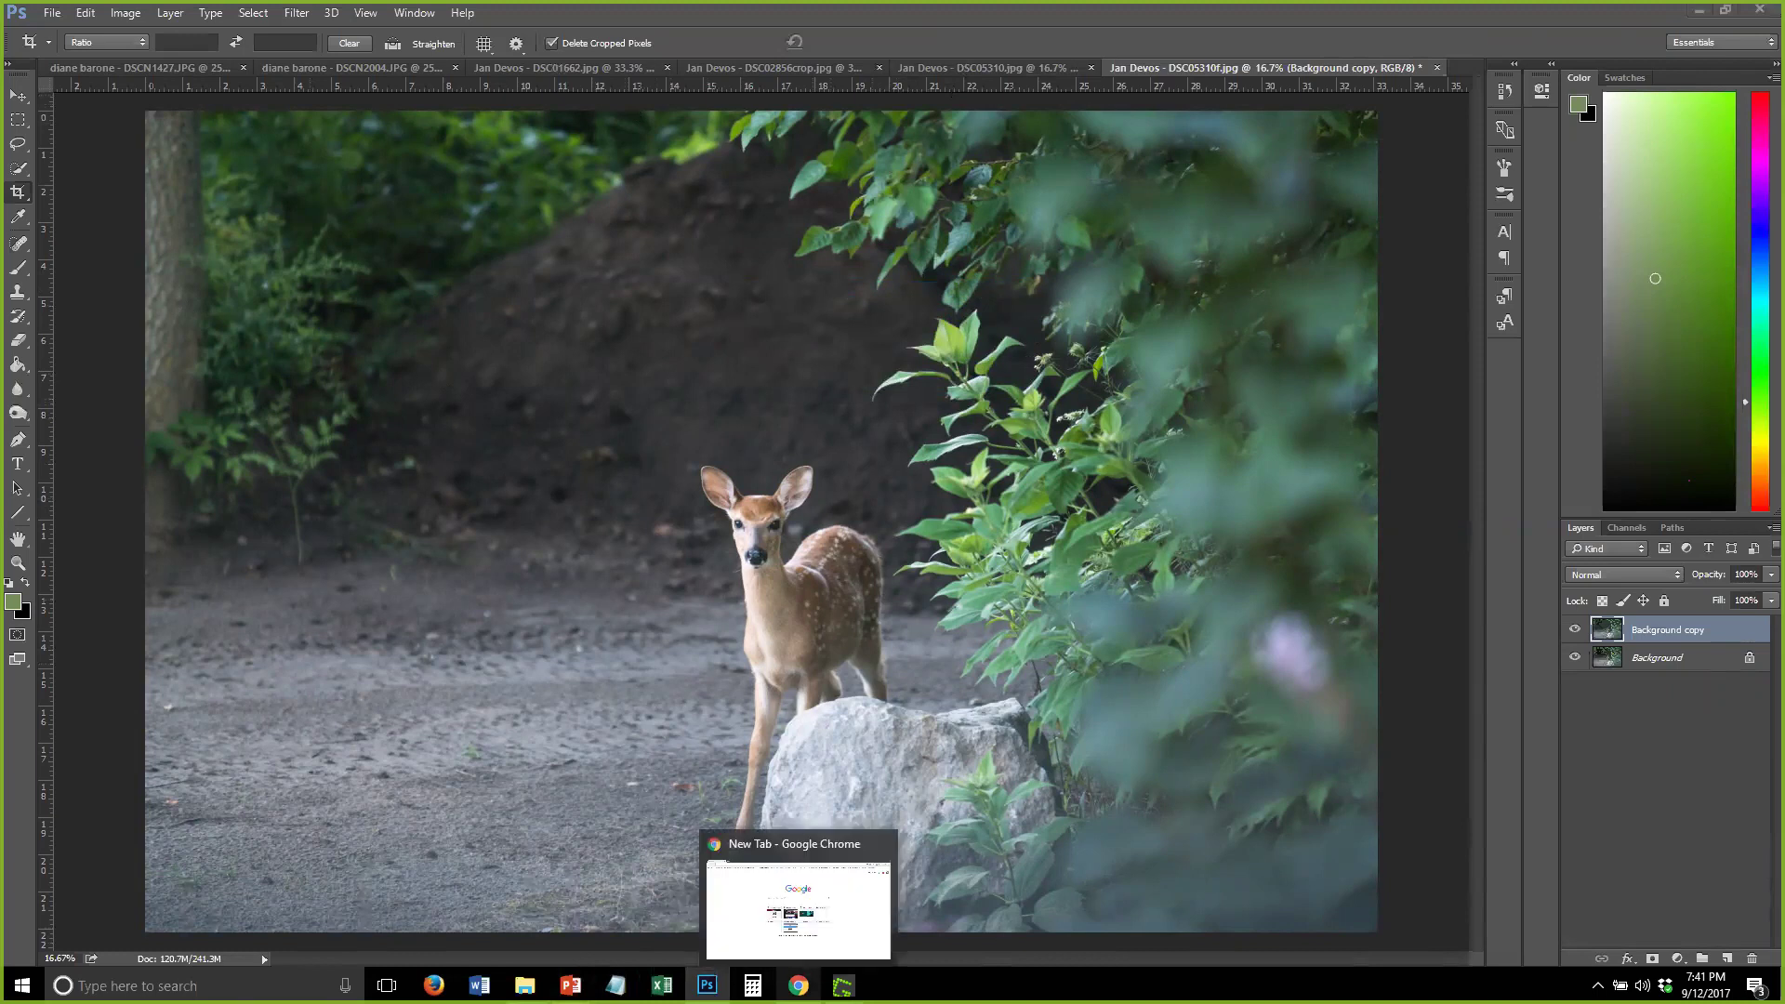
drag(799, 986, 792, 933)
click(792, 944)
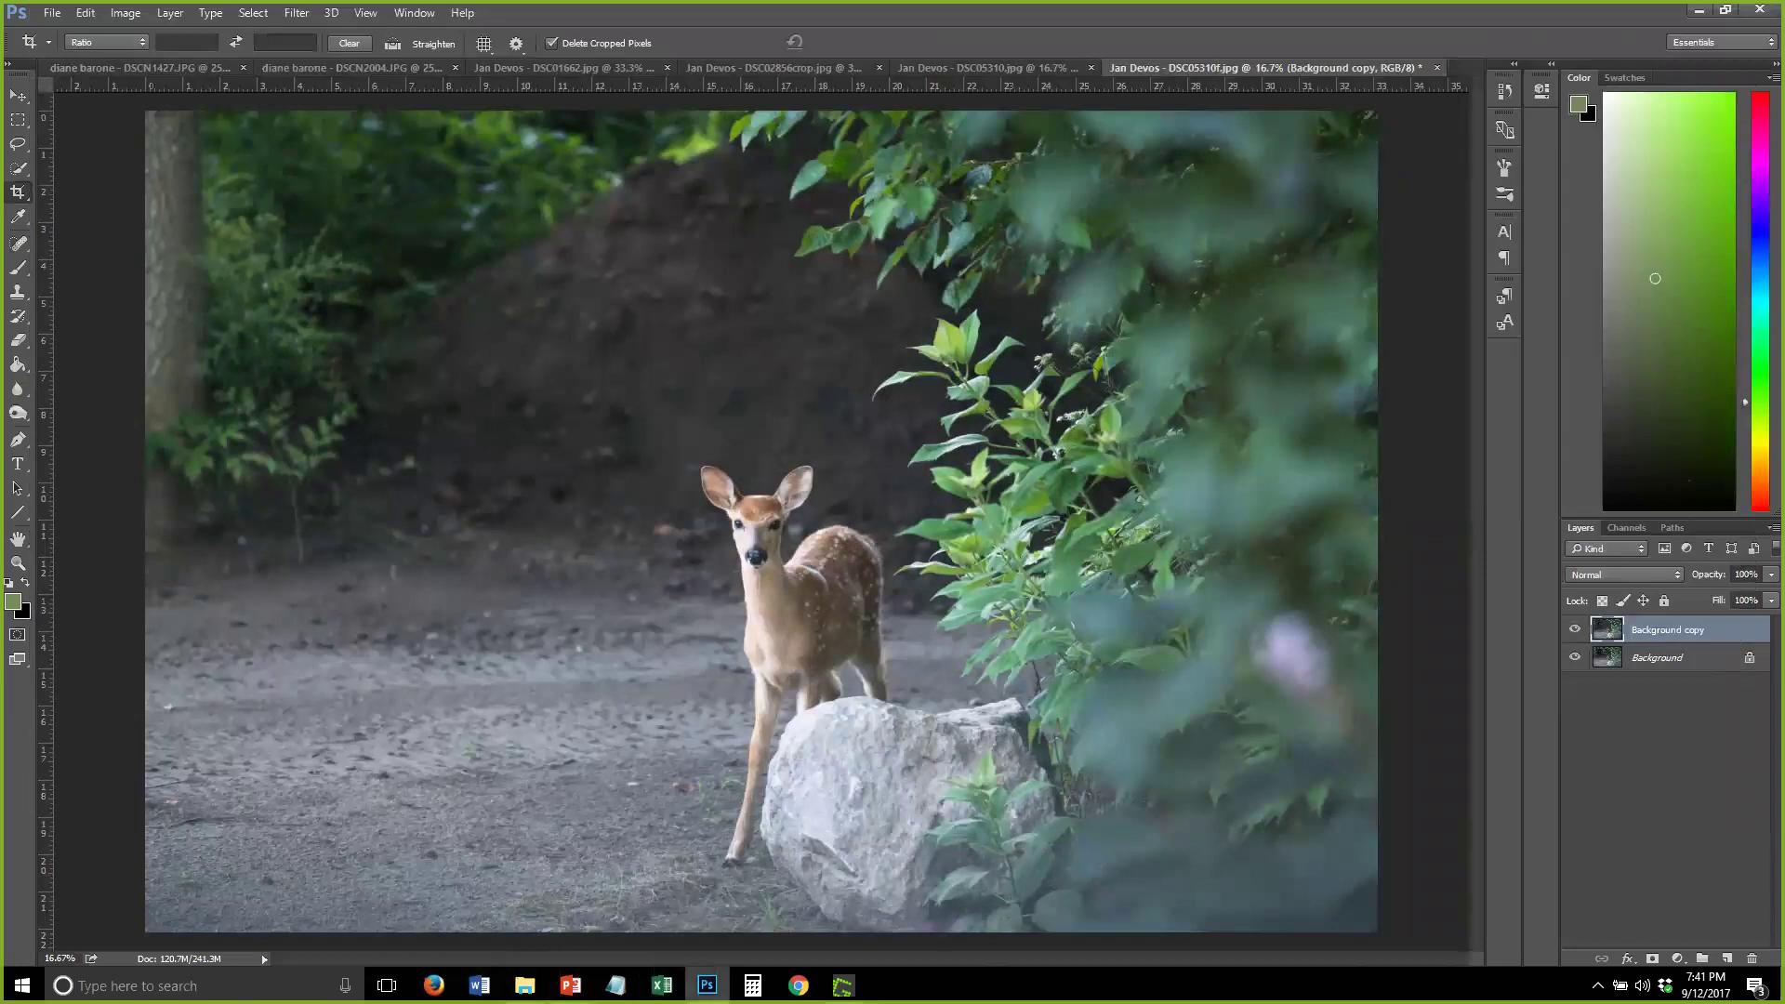
click(842, 986)
drag(842, 985, 829, 944)
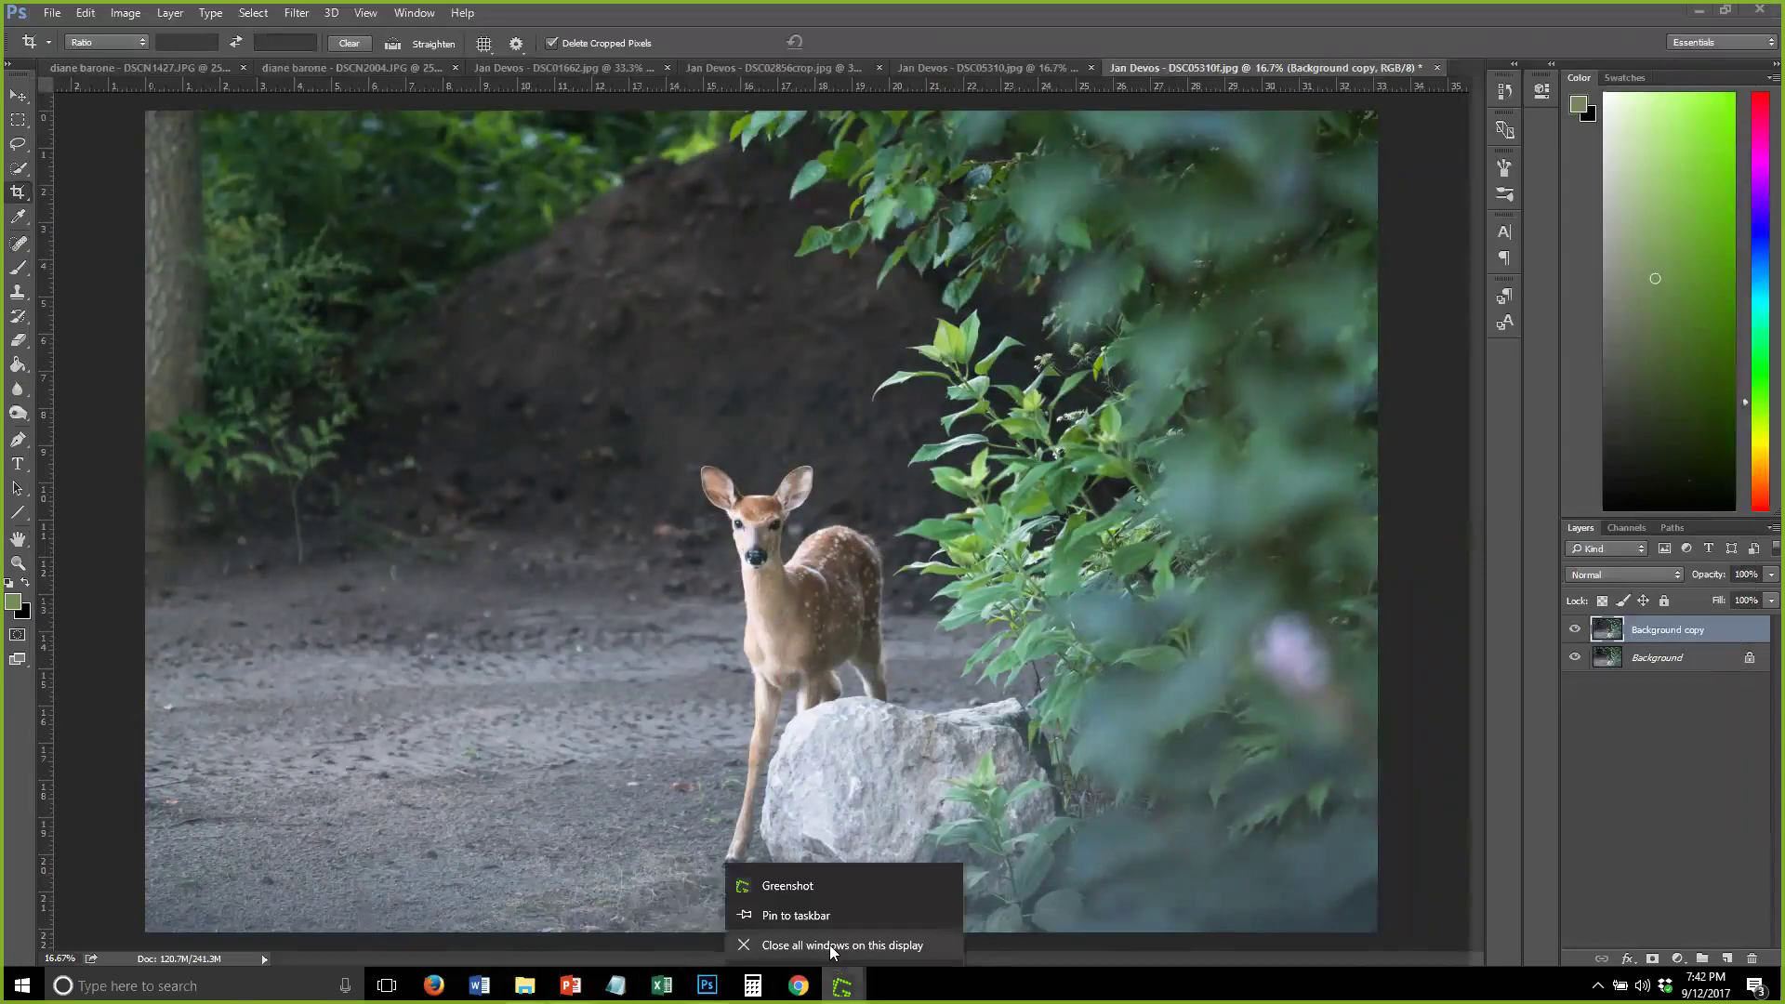
Close all Greenshot windows on this display
click(829, 945)
click(927, 561)
drag(843, 985, 825, 943)
click(825, 942)
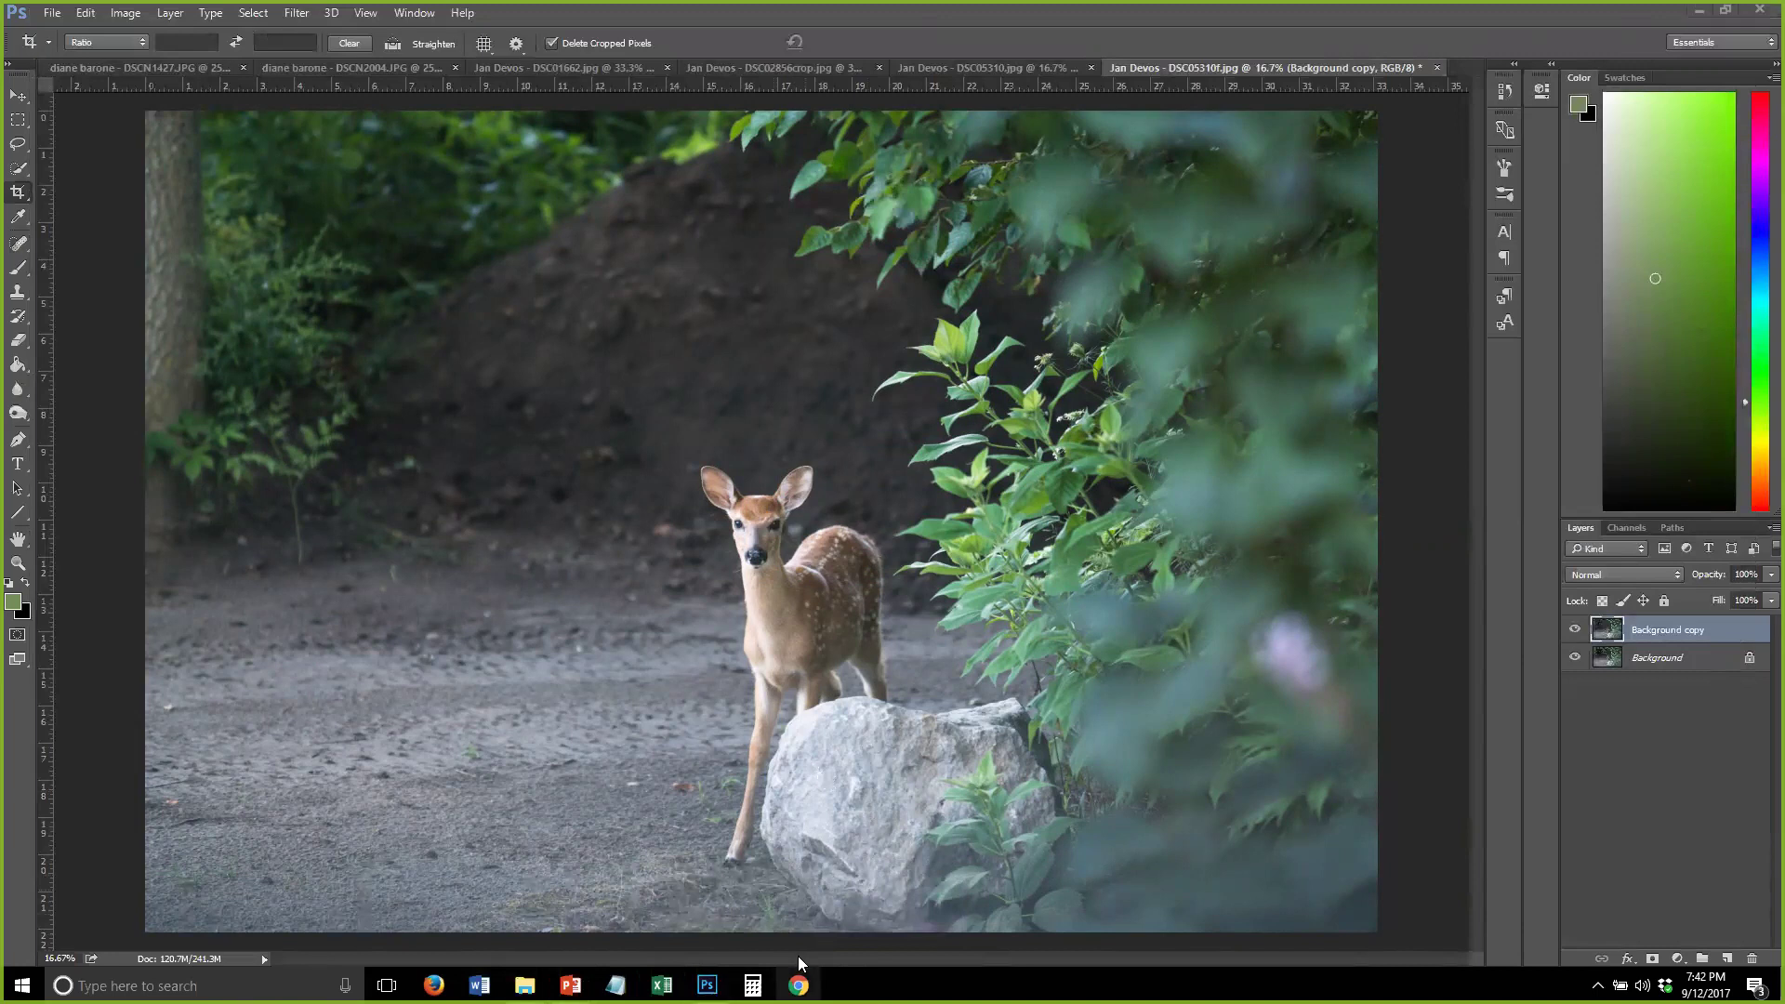
drag(792, 933, 781, 921)
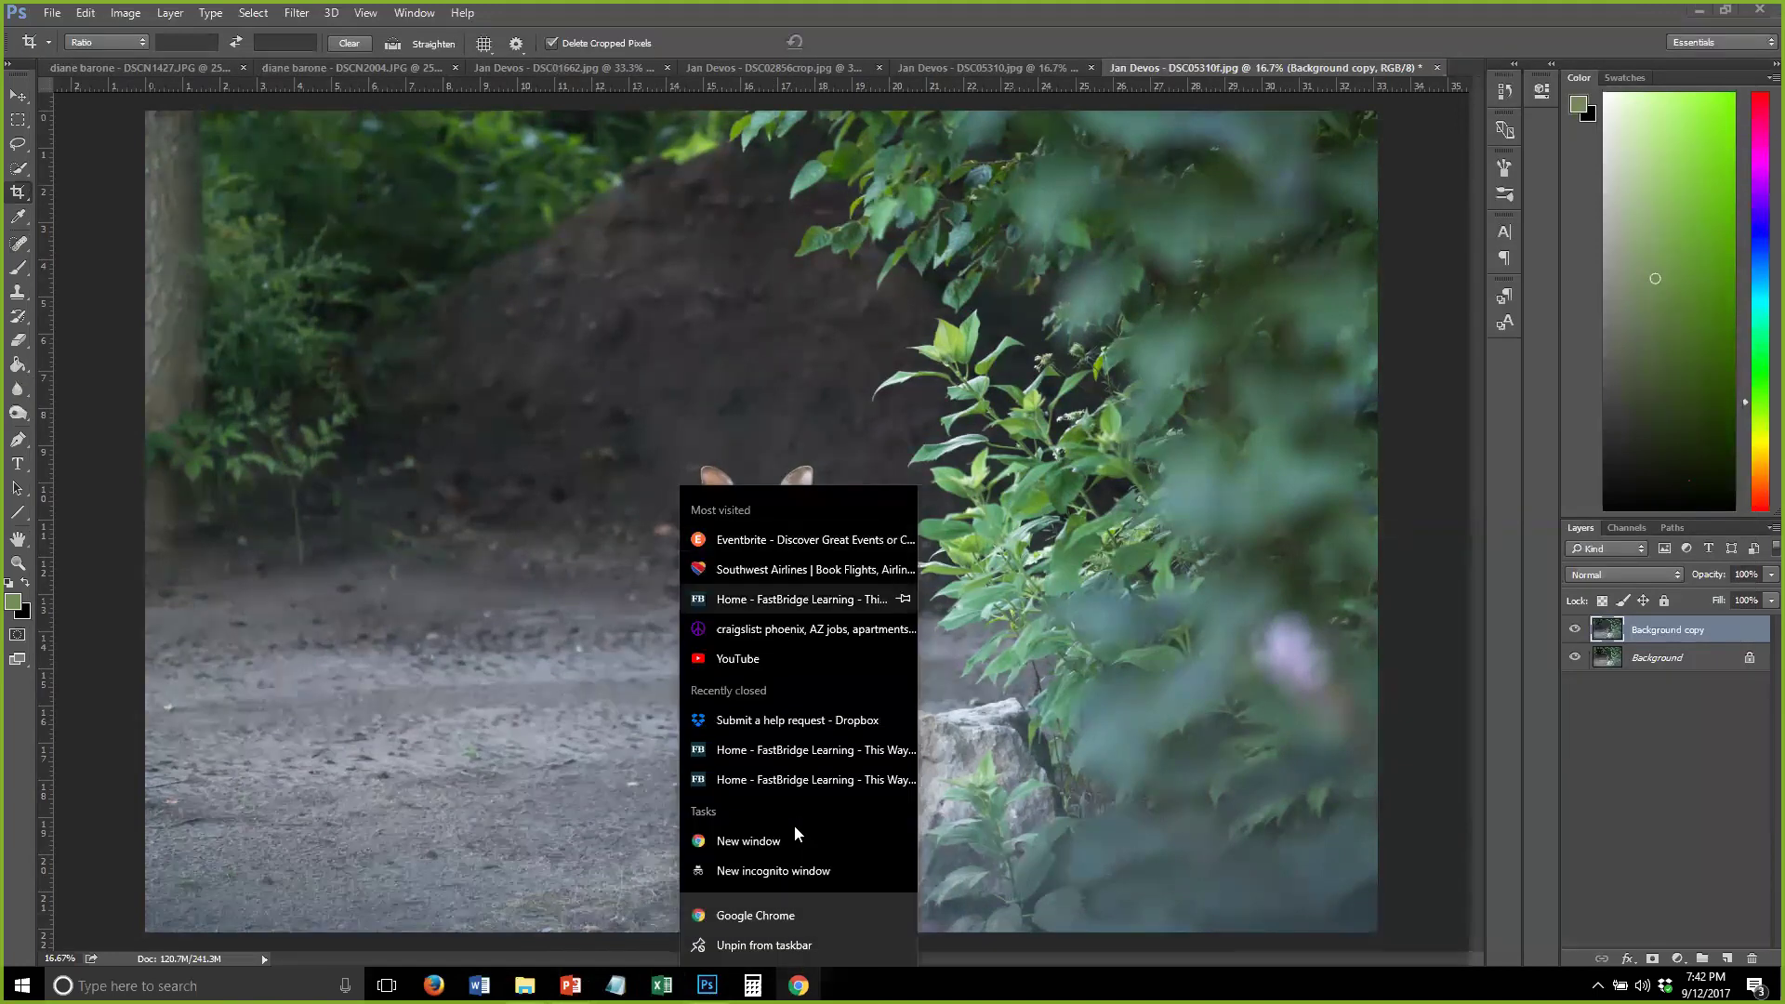
key(Escape)
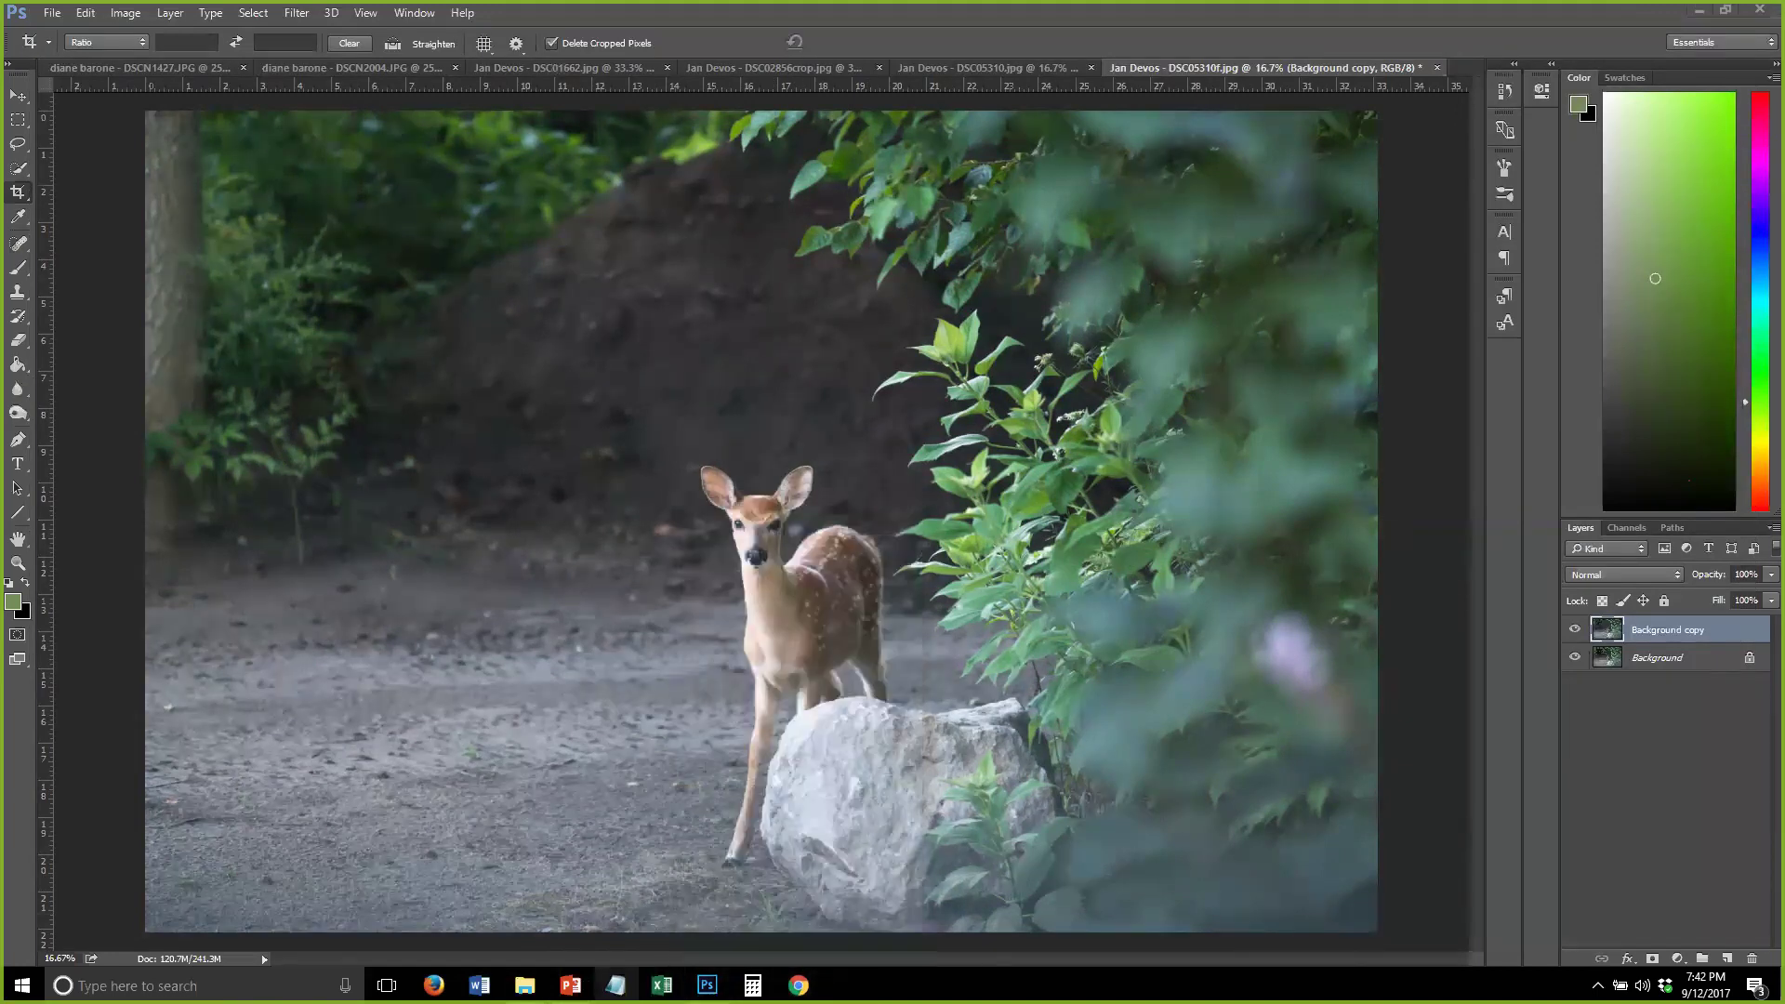
drag(648, 937, 641, 926)
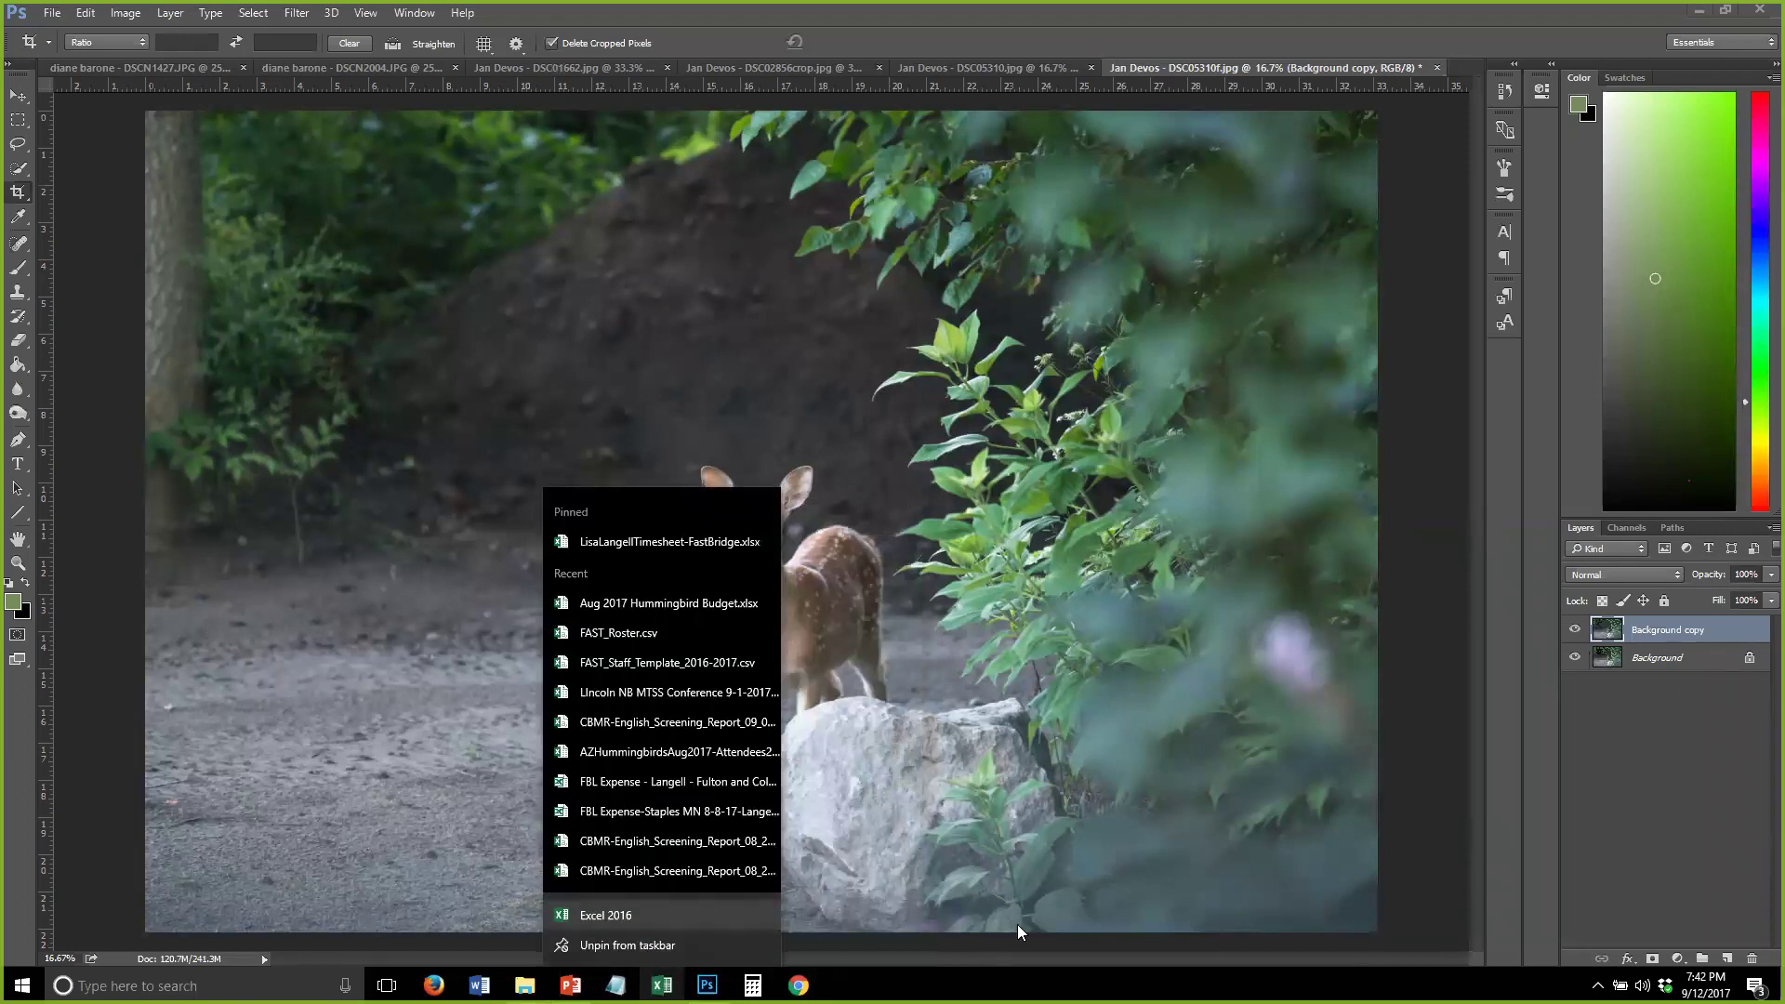
key(Escape)
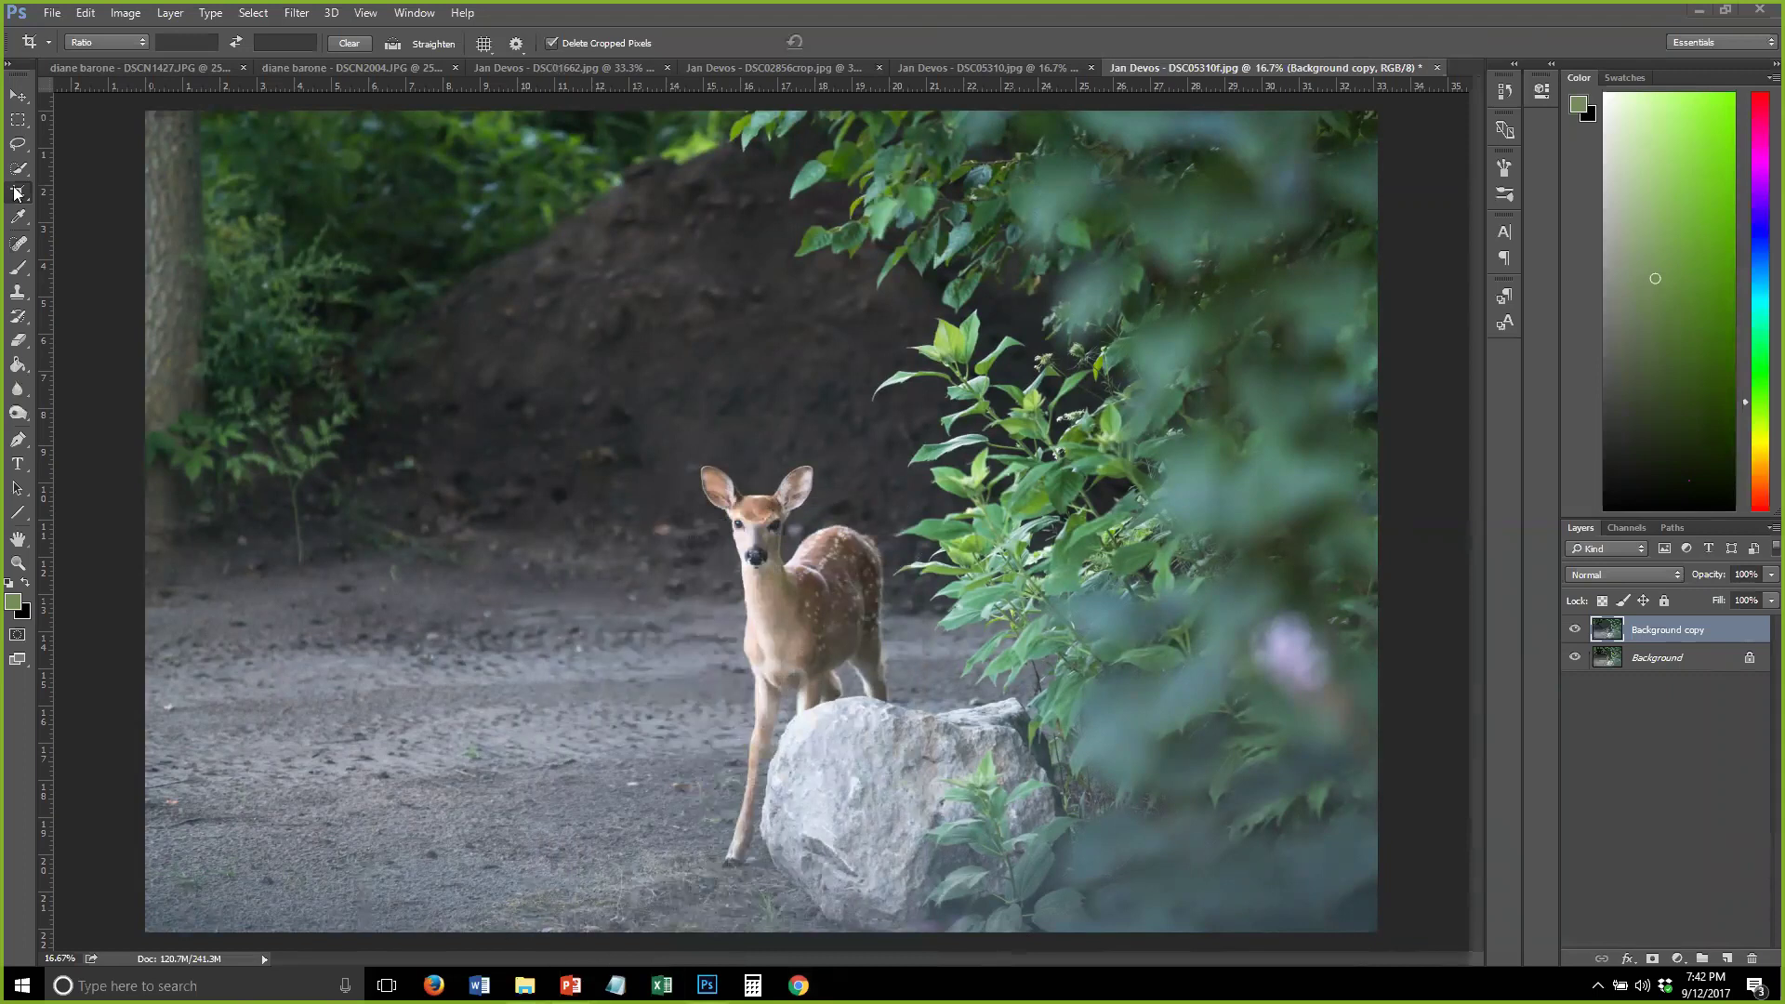
Try to crop the fawn photo
click(275, 245)
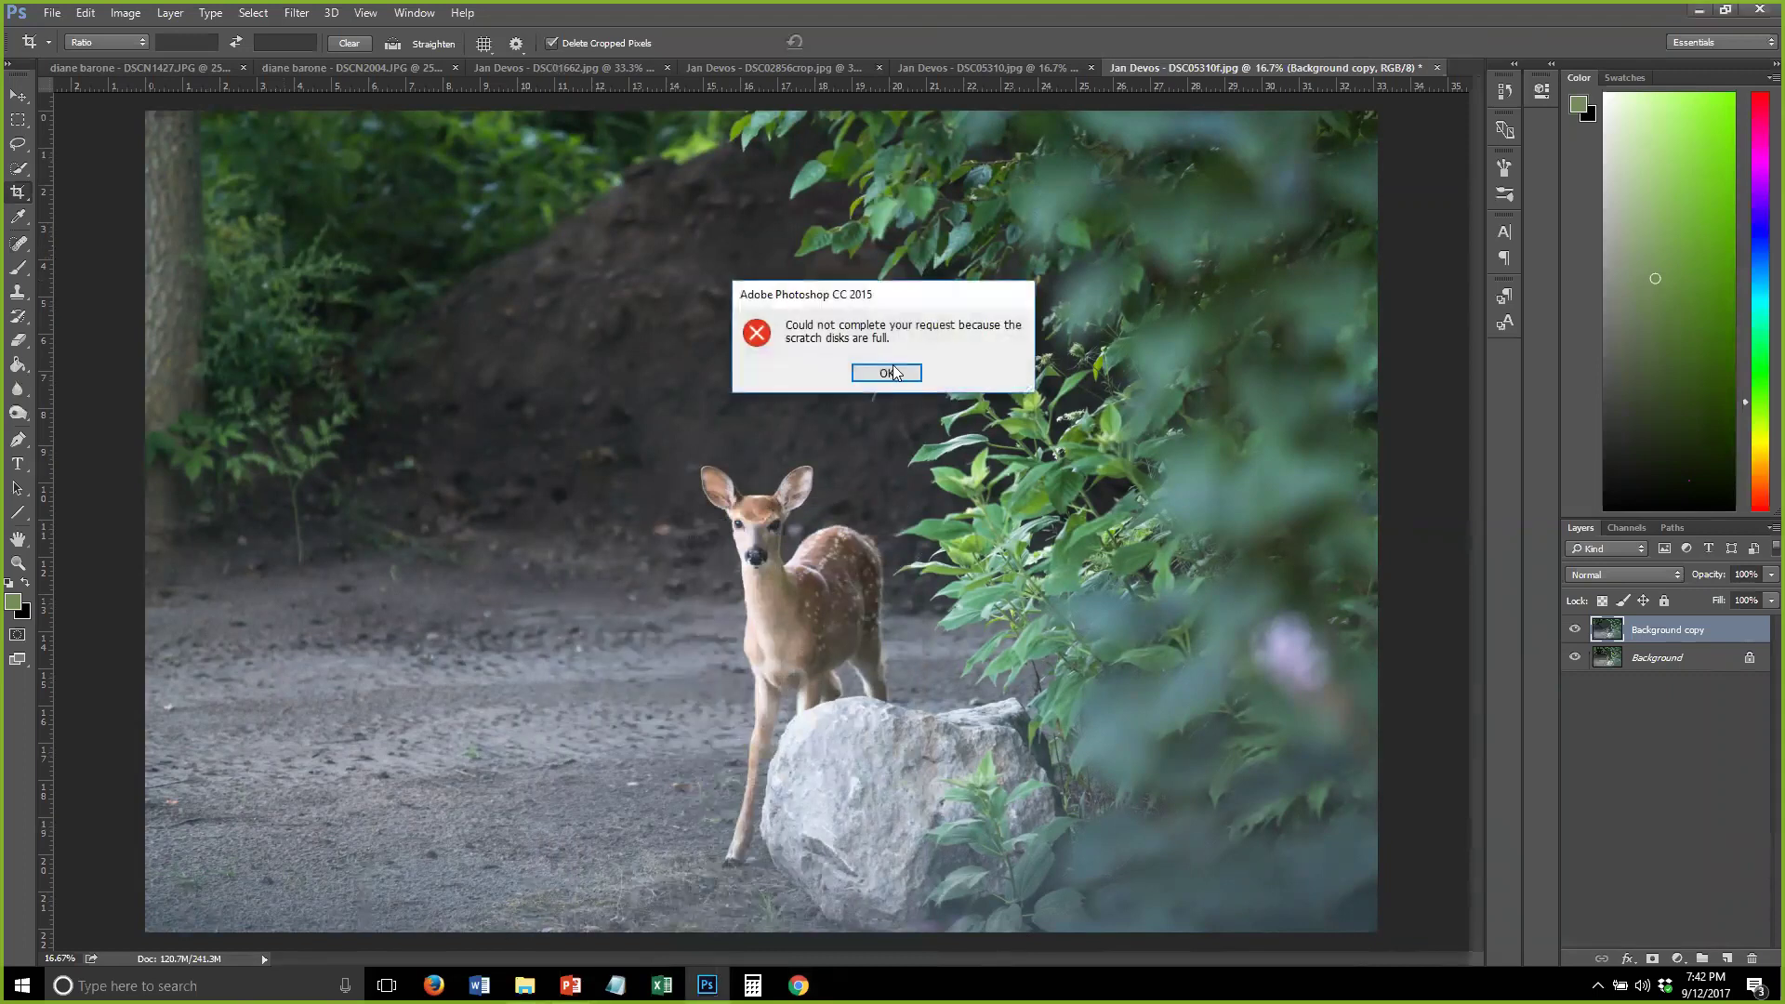
key(Return)
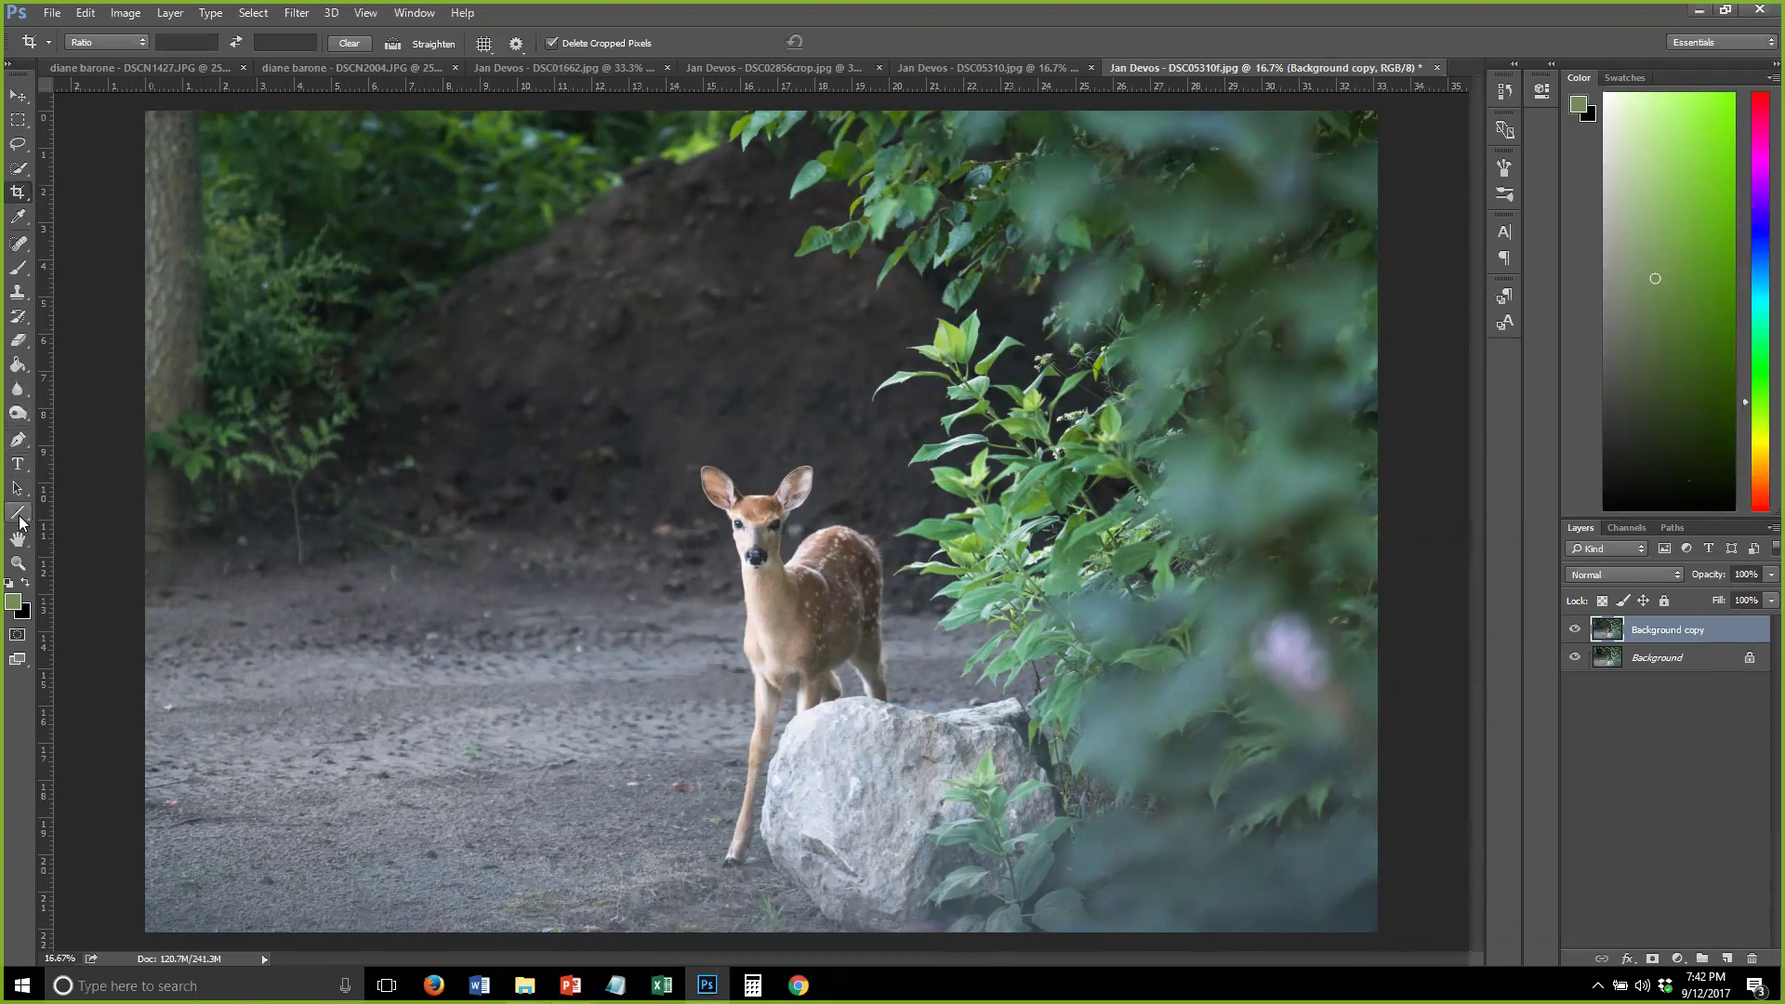
Activate the Brush Tool with black as the foreground colour and 100% opacity
click(18, 267)
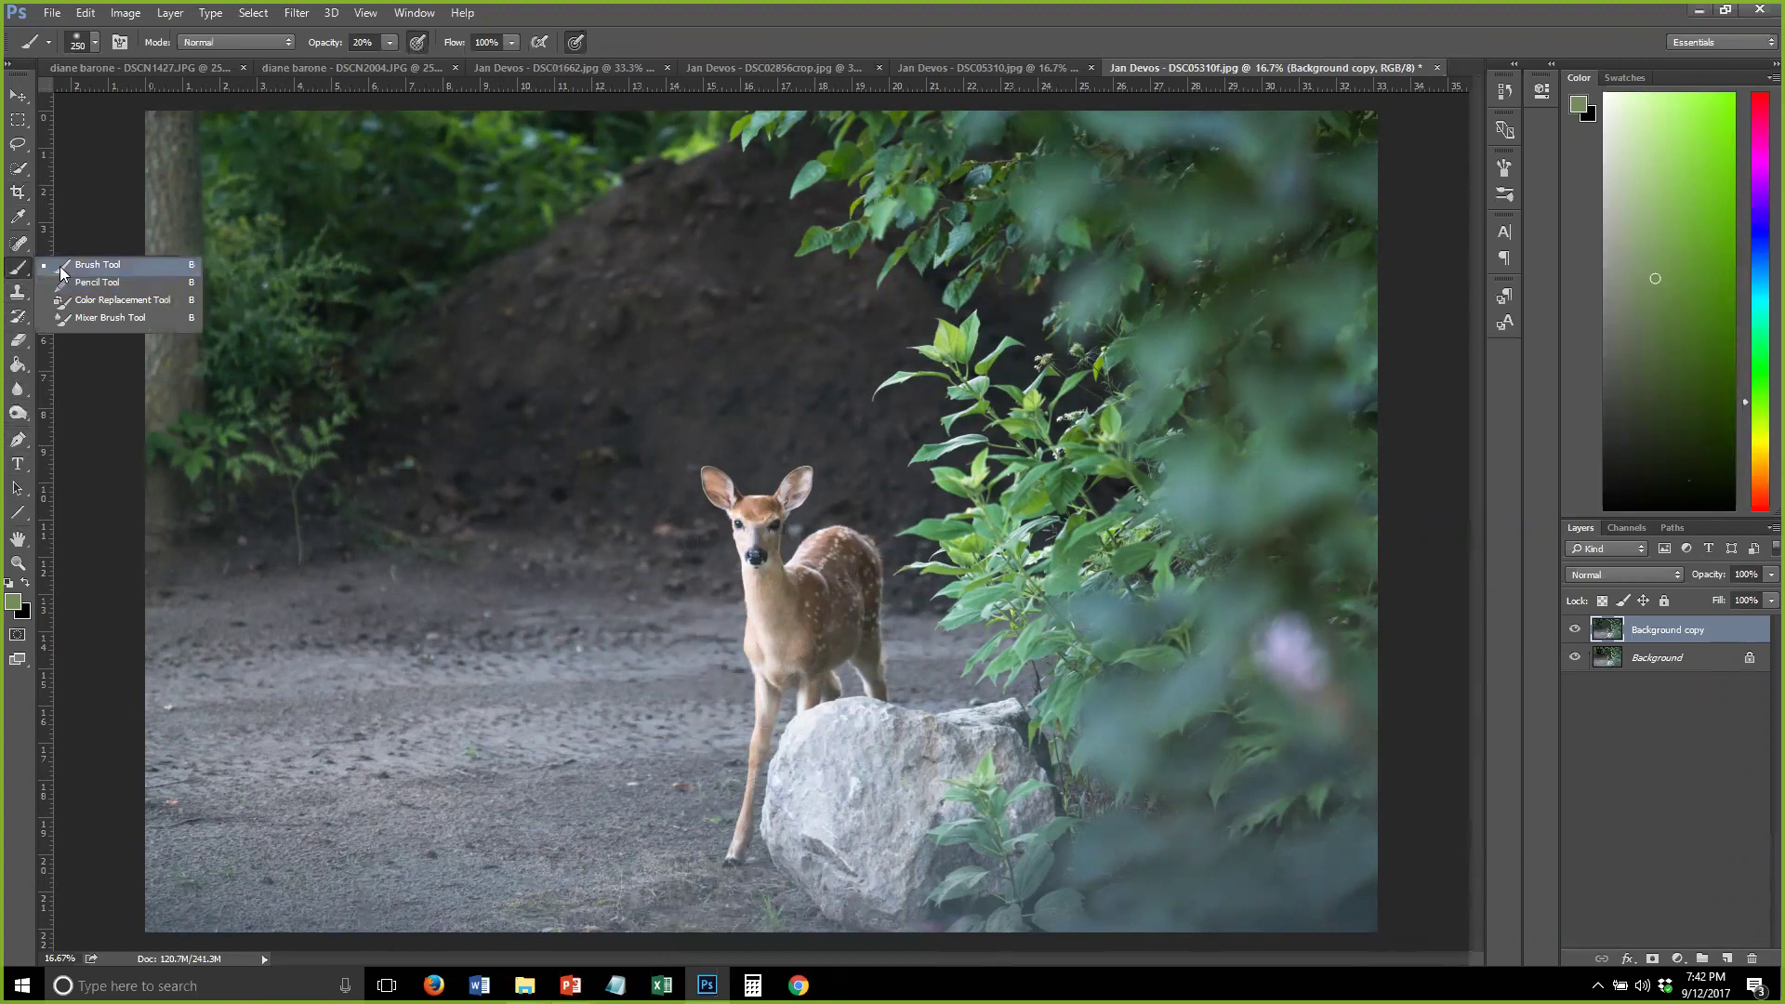
click(59, 266)
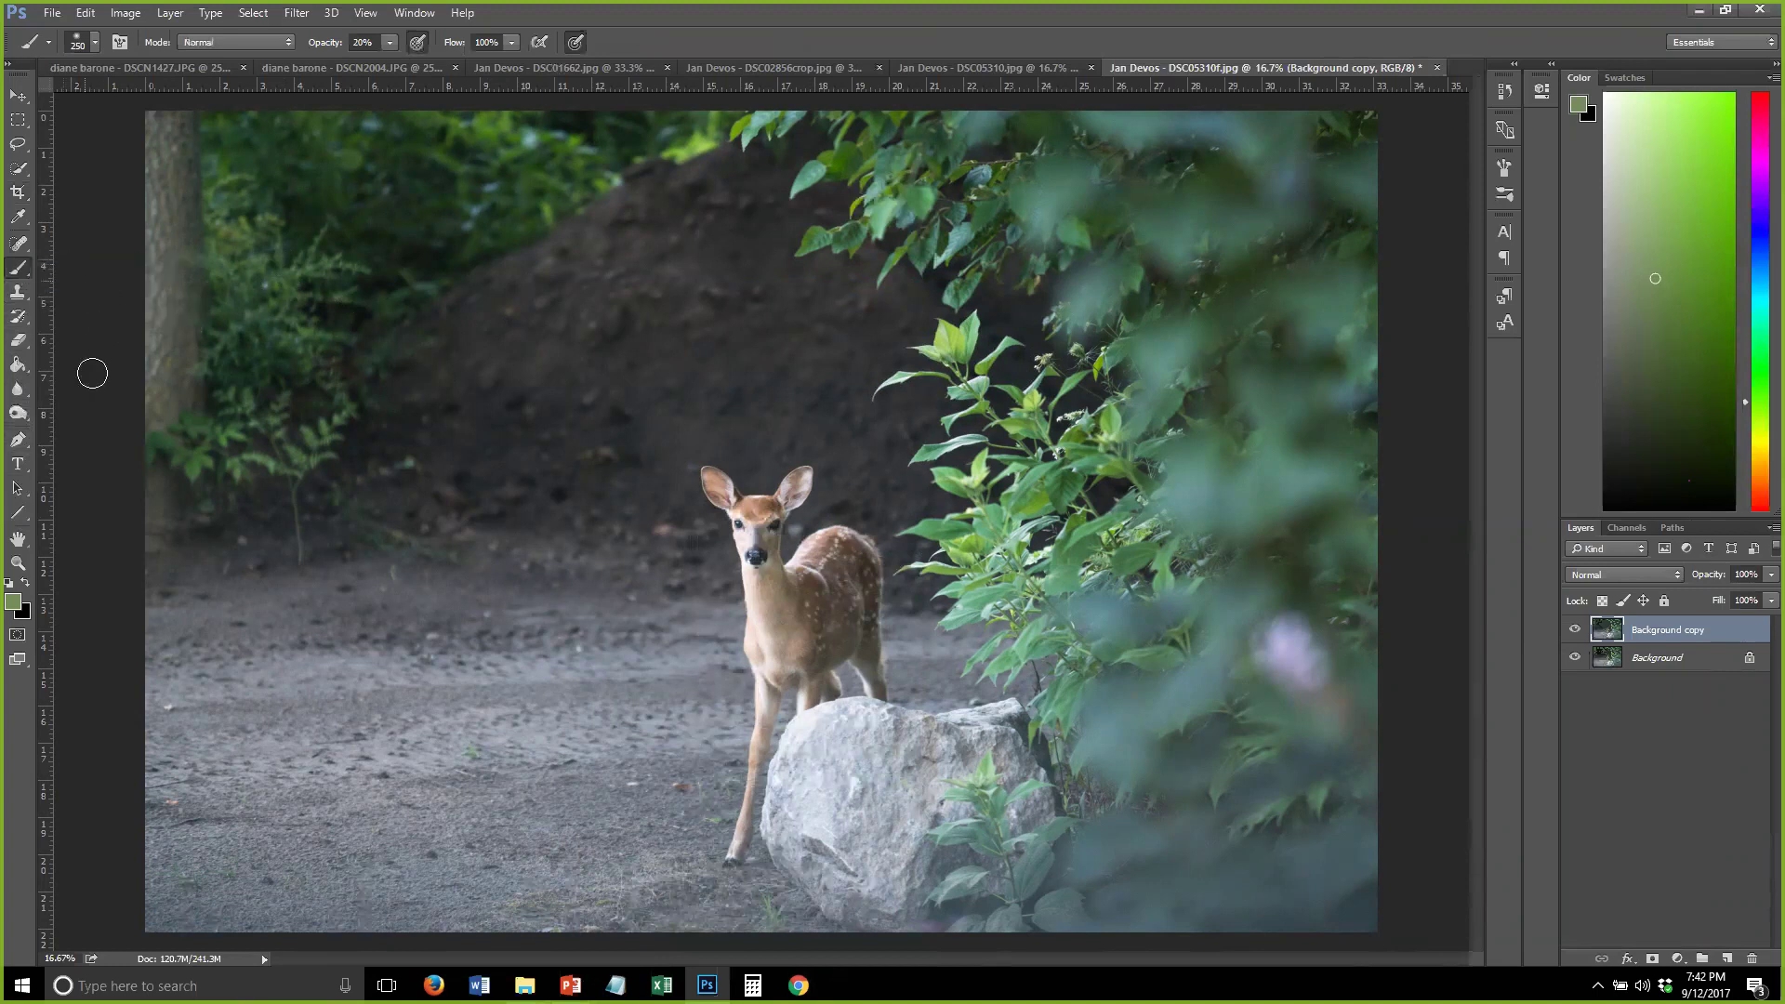
click(26, 584)
click(389, 43)
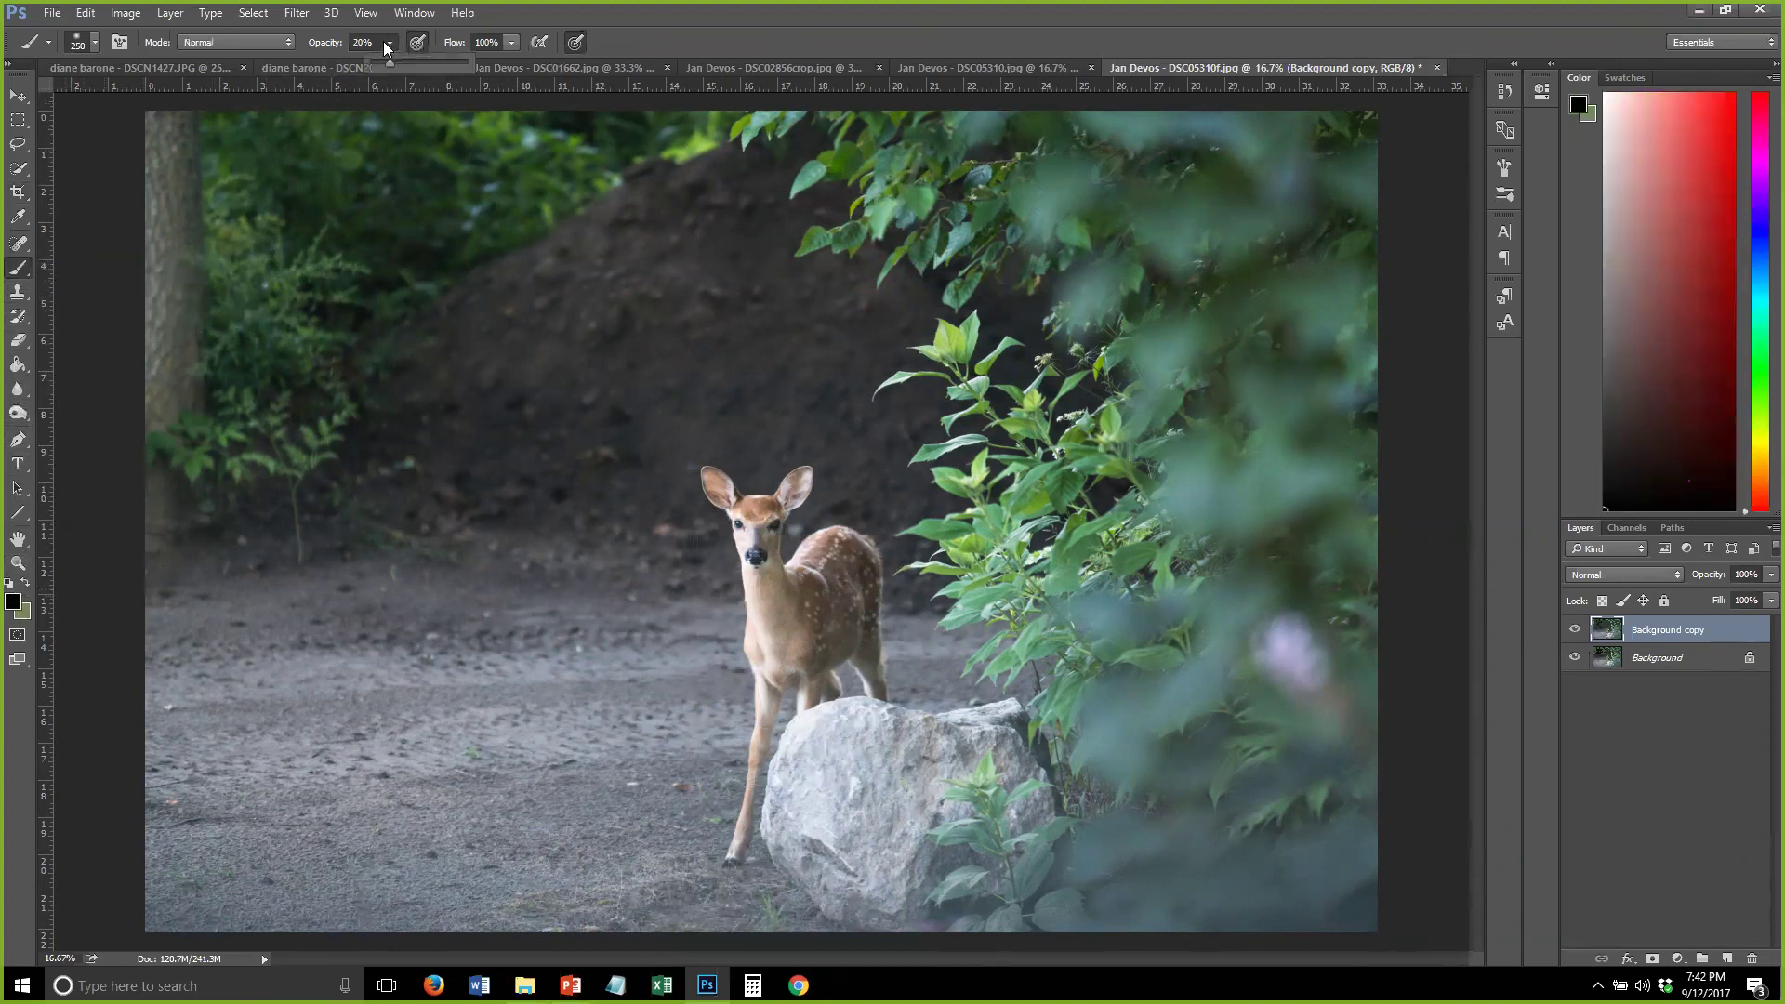
Set the brush hardness to 100% and reduce its size to 100 px
click(94, 43)
key(Tab)
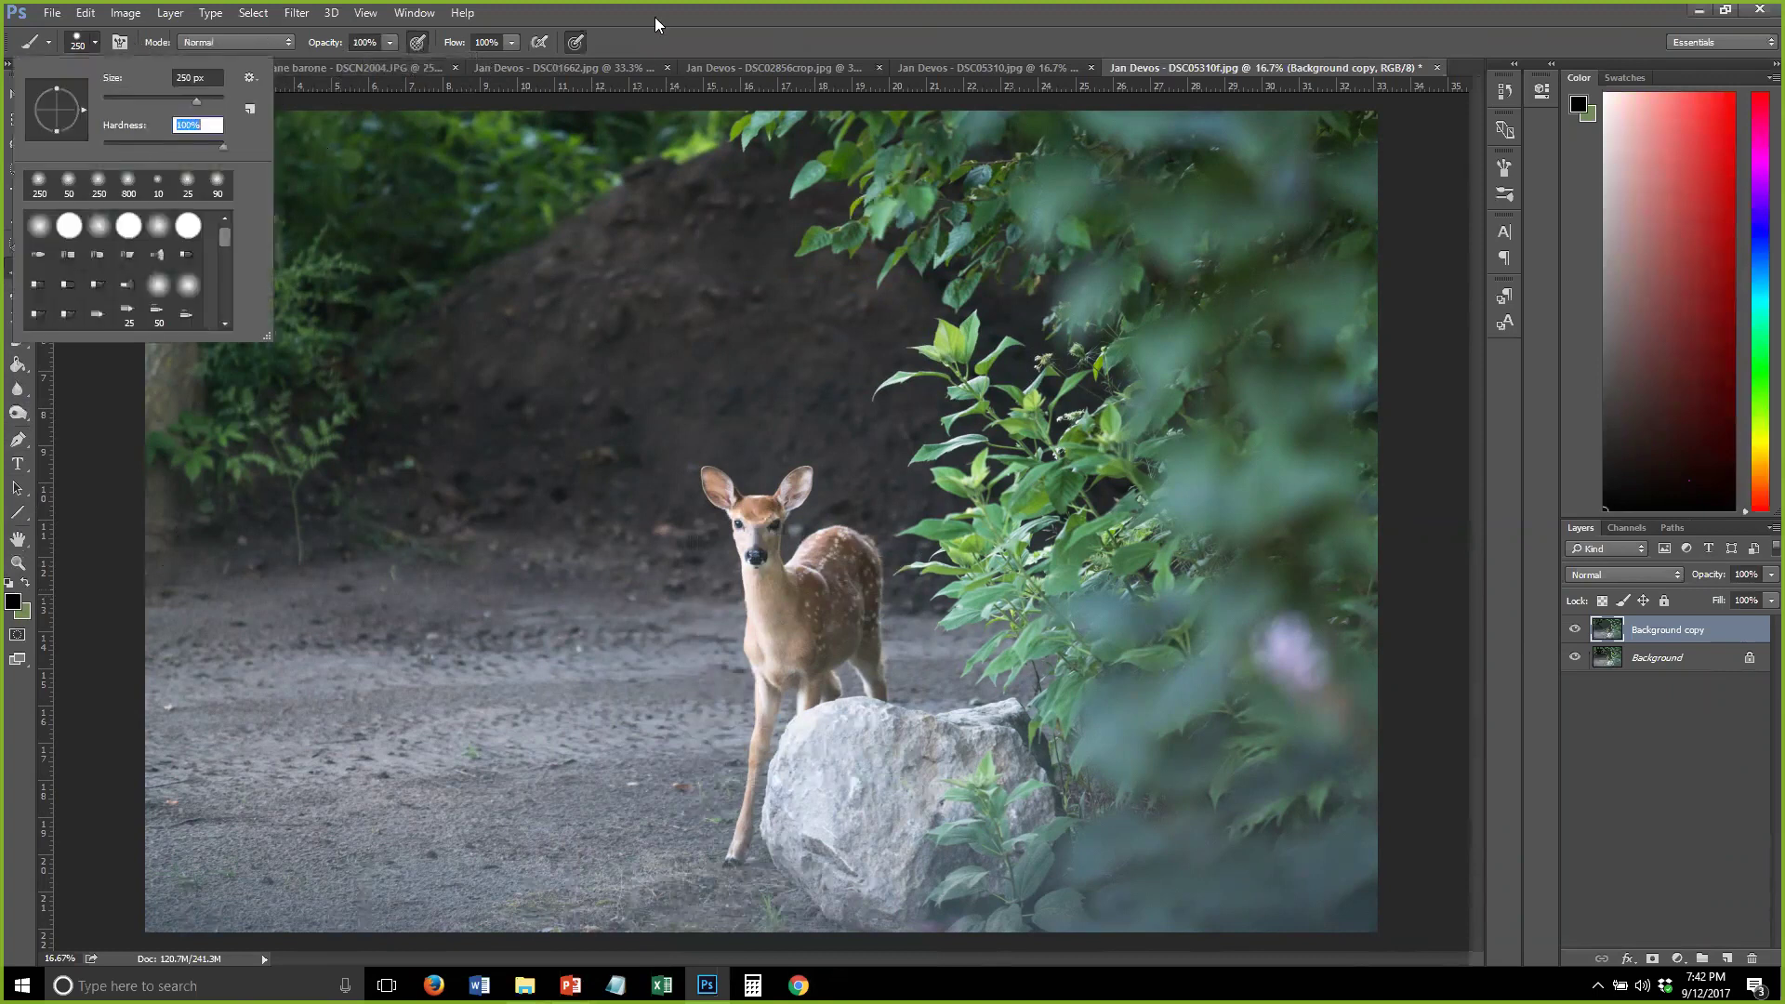
key(Return)
key(bracketleft)
key(bracketleft)
key(bracketleft)
key(bracketleft)
key(bracketleft)
key(bracketleft)
Paint black lines left of and above the fawn to mark a crop, and scribble over the areas outside it
drag(605, 110, 616, 614)
drag(618, 724, 630, 930)
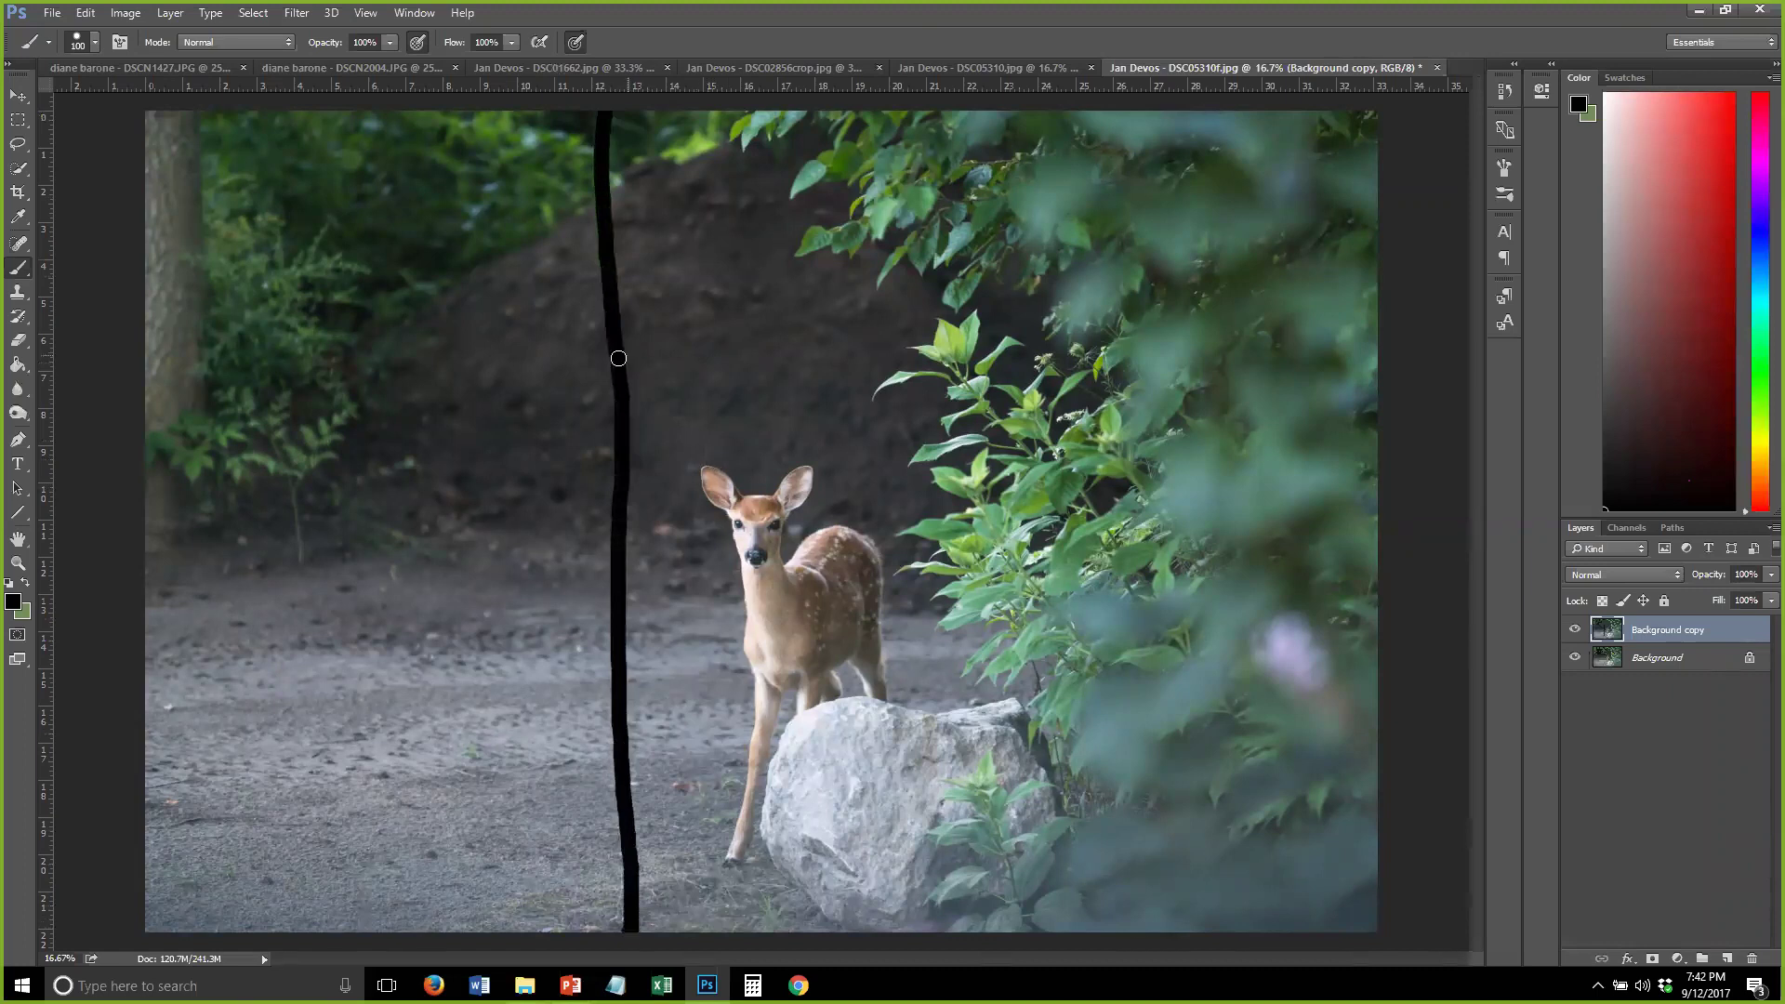
drag(618, 358, 1388, 328)
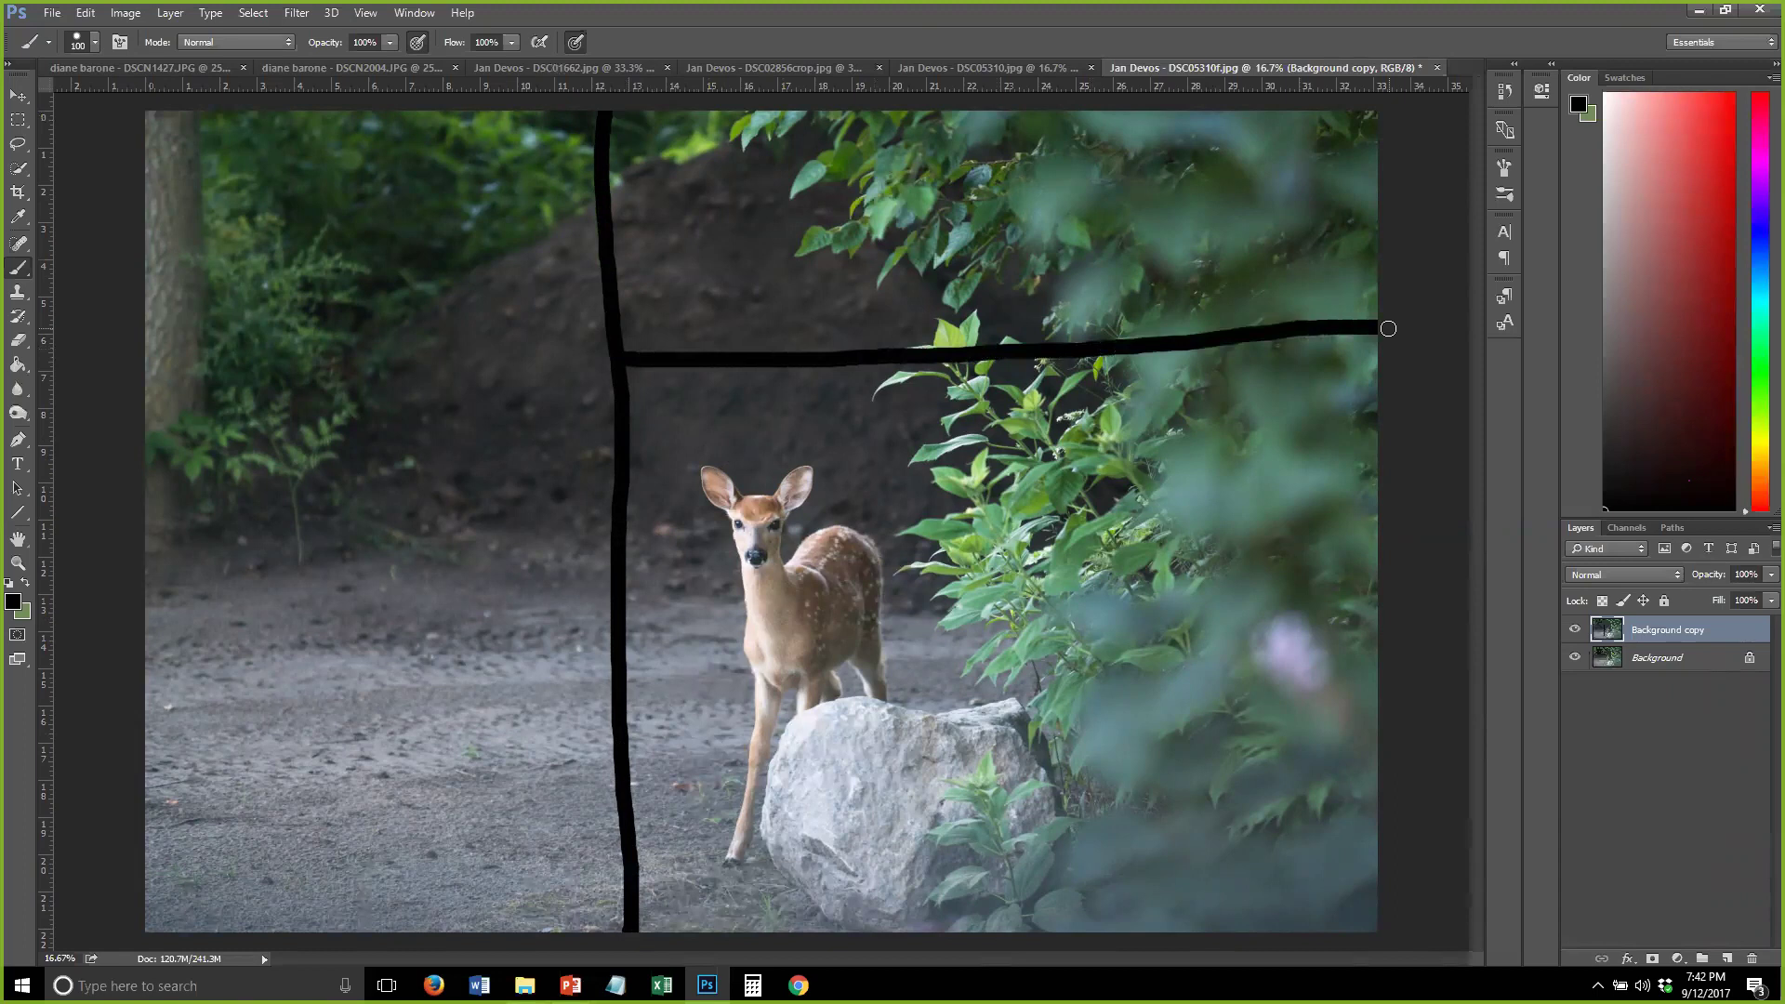
mouse_move(741, 203)
mouse_down()
mouse_move(736, 262)
mouse_move(243, 252)
mouse_move(423, 419)
mouse_move(414, 603)
mouse_move(368, 687)
mouse_move(375, 847)
mouse_up()
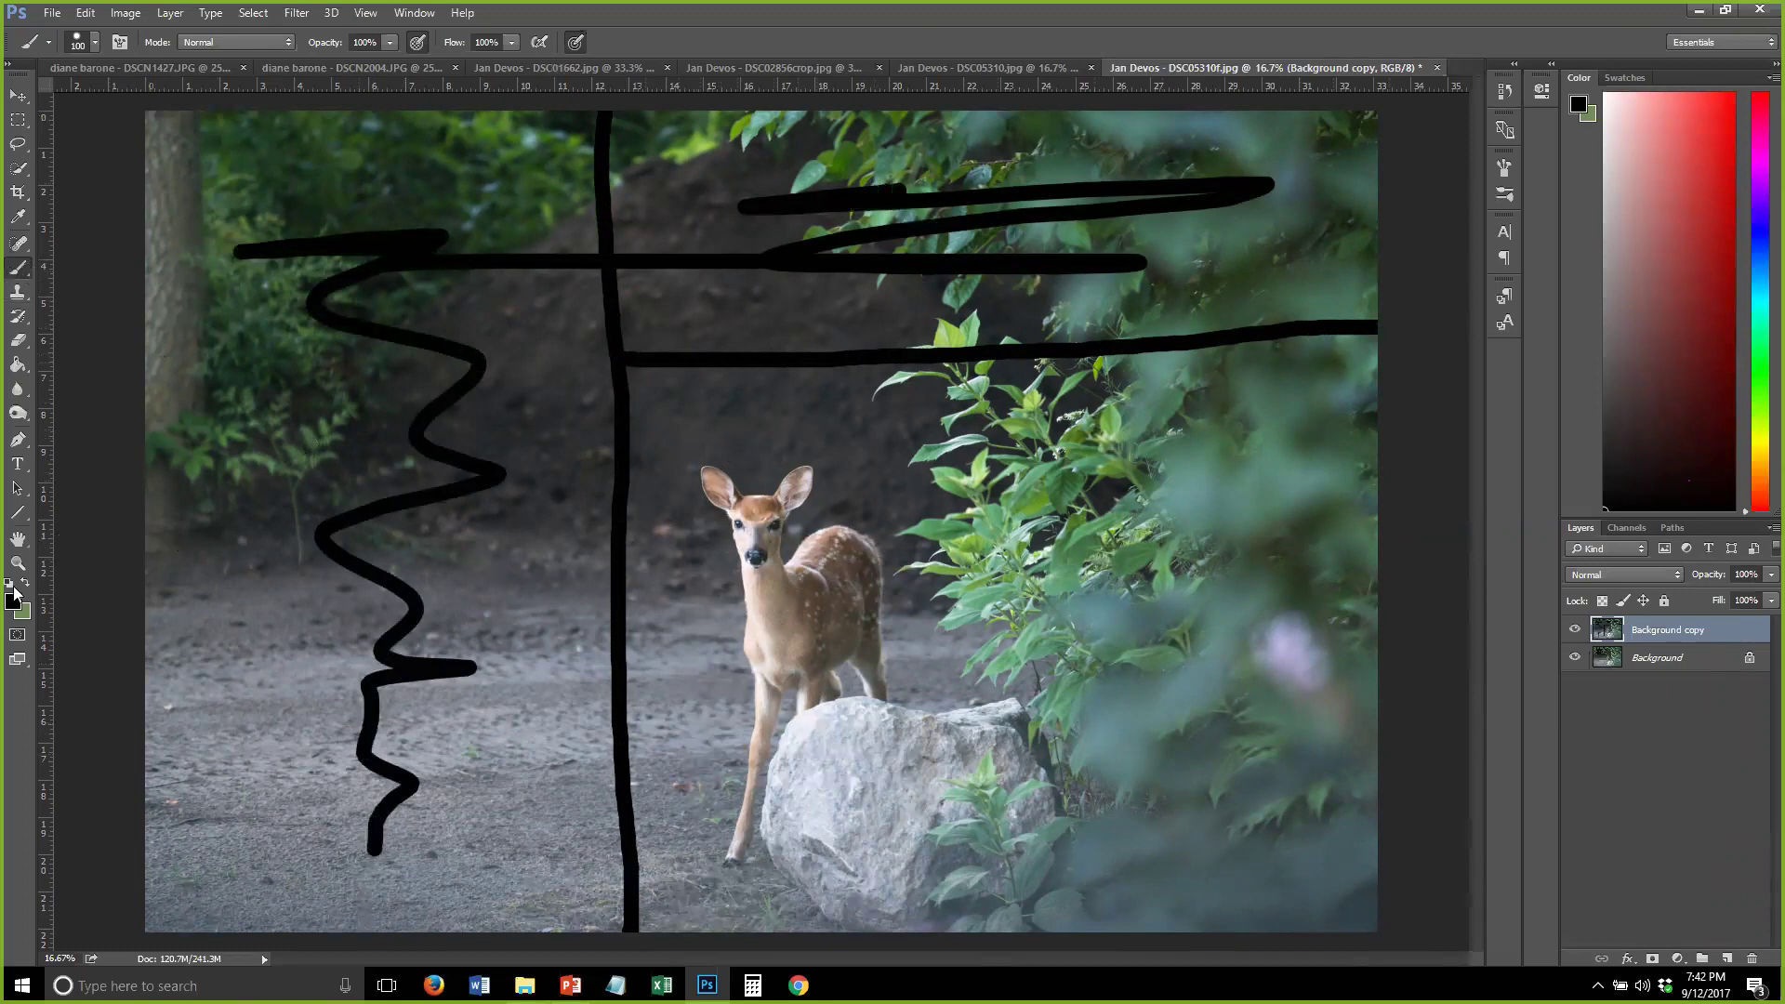
Change the foreground colour to white and reduce the brush size to 70 px
key(x)
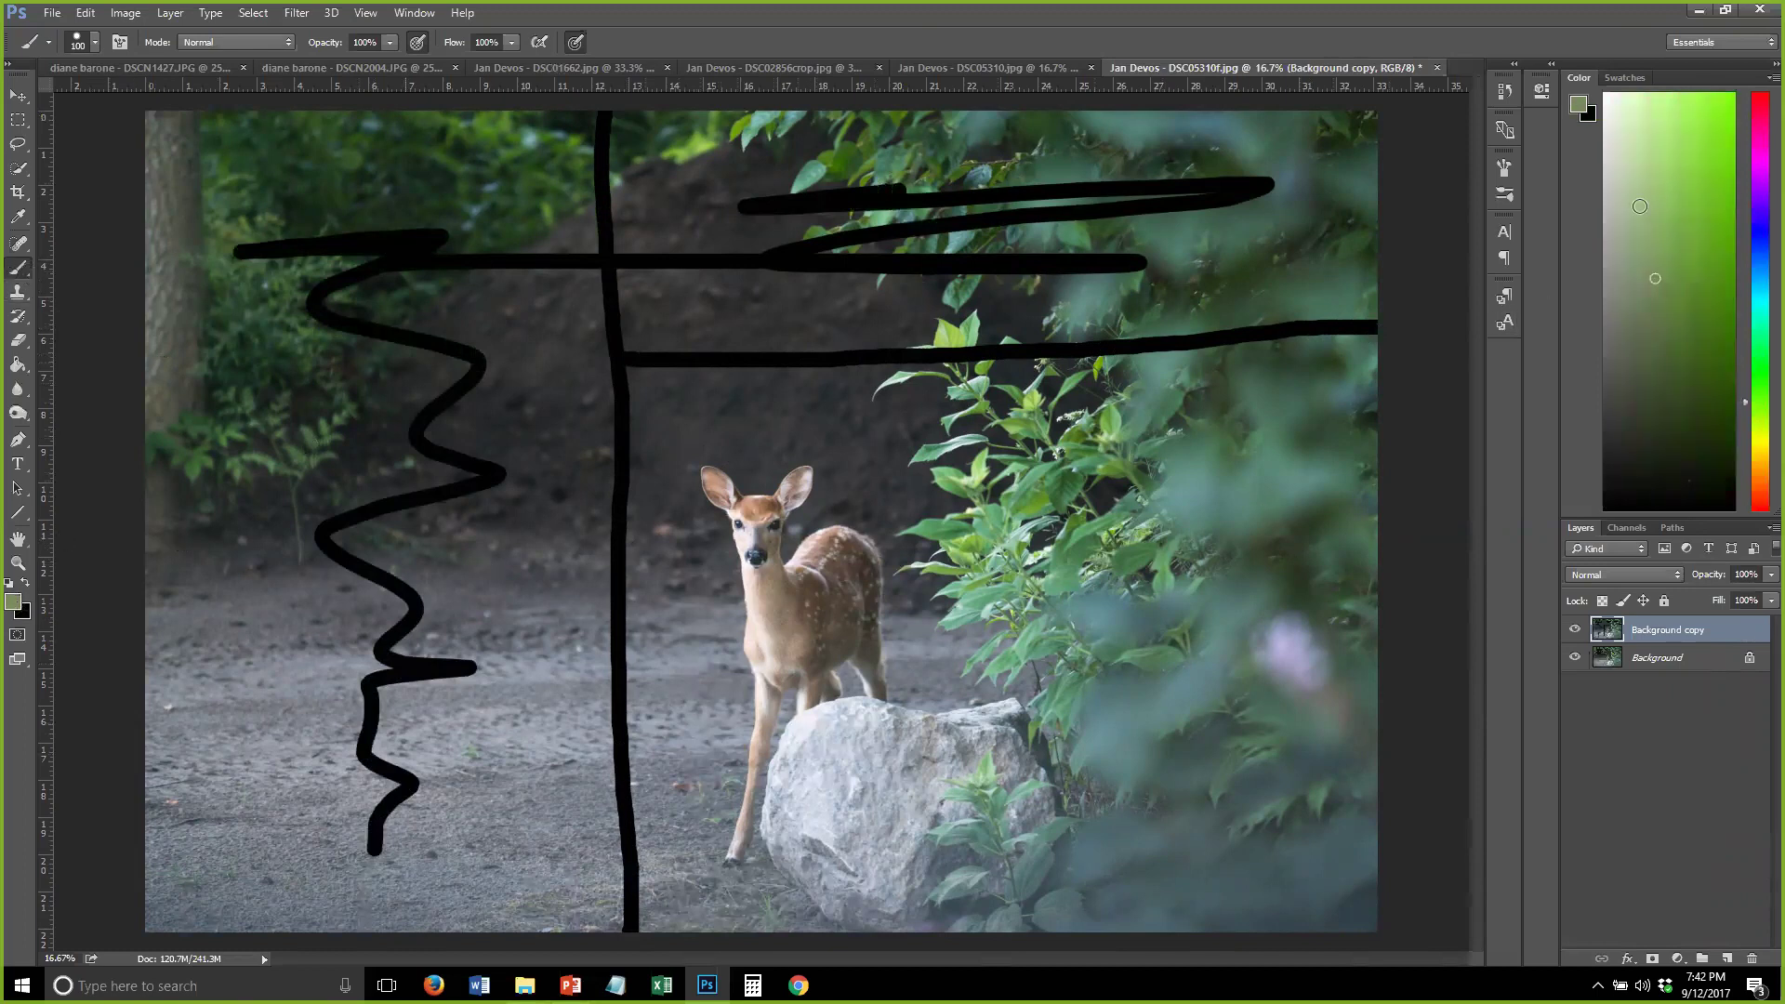
click(1621, 127)
click(1603, 94)
key(bracketleft)
Paint a white rule-of-thirds grid inside the black crop lines, and circle the fawn's head and undo the circle
drag(836, 370, 842, 927)
drag(1166, 345, 1180, 902)
drag(619, 548, 1376, 514)
drag(859, 761, 1374, 746)
mouse_move(786, 462)
mouse_down()
mouse_move(718, 600)
mouse_move(763, 626)
mouse_move(858, 592)
mouse_move(869, 515)
mouse_move(811, 465)
mouse_up()
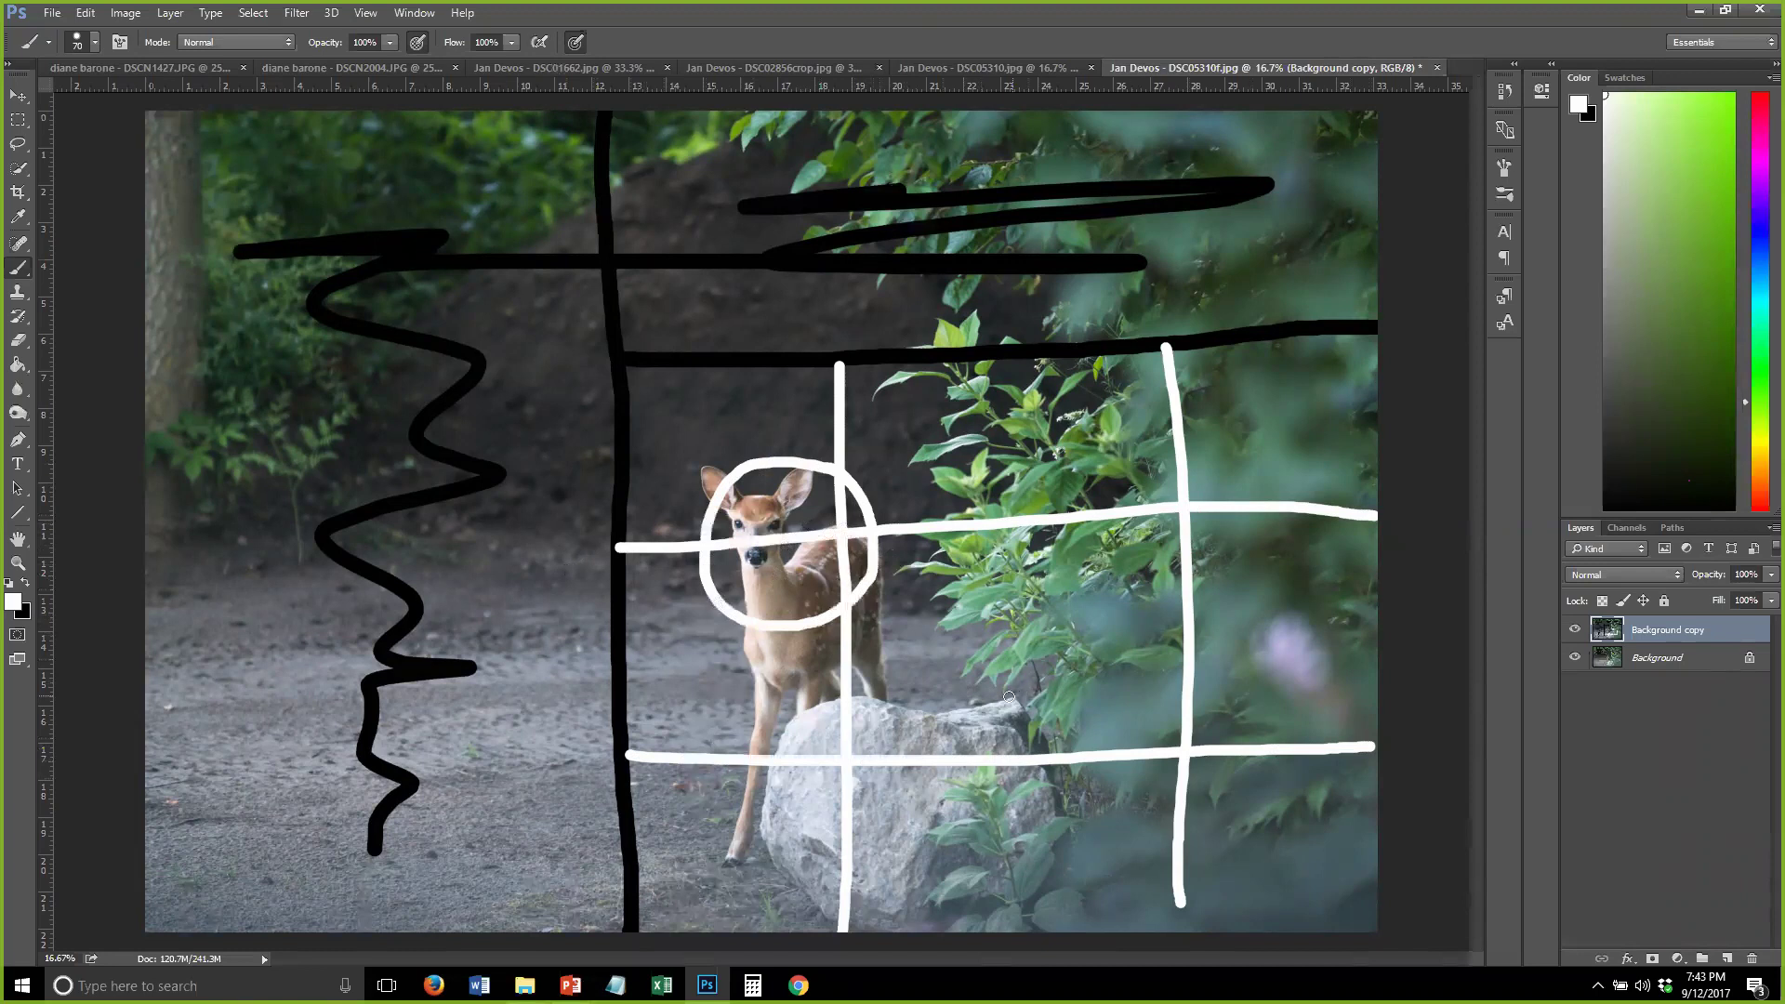
key(ctrl+z)
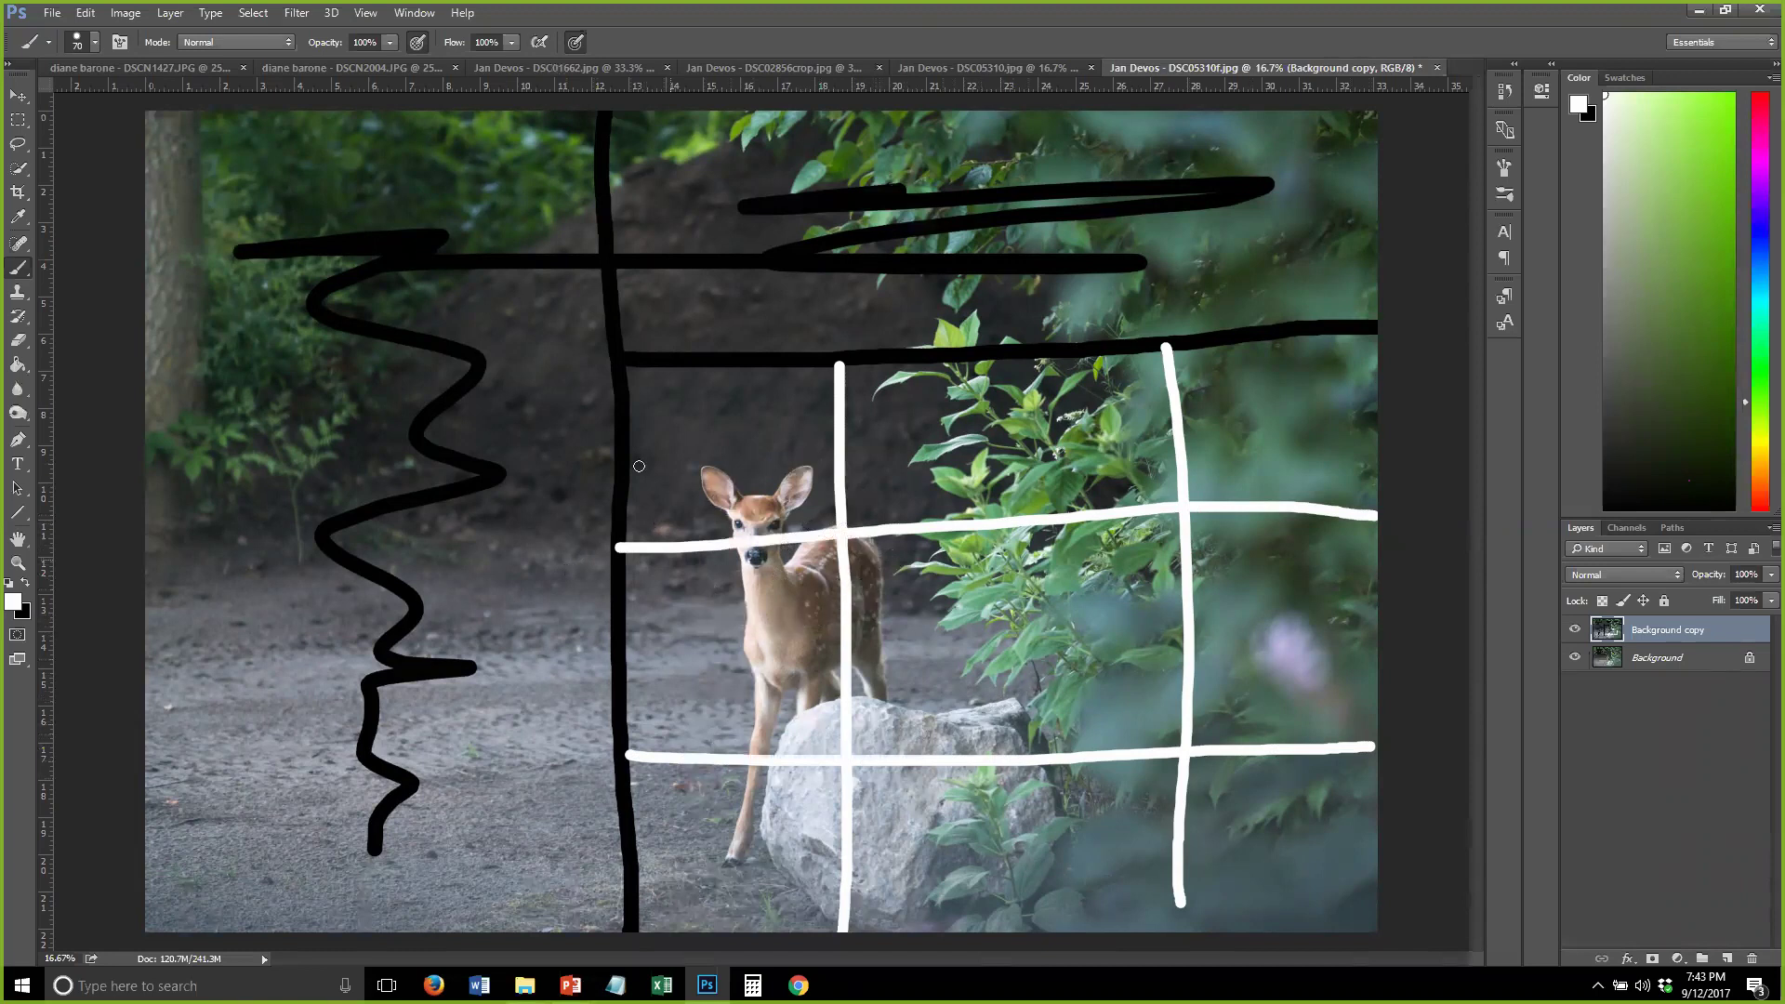
Paint a wider white crop frame left of the black line, extend the upper grid line to it, and undo the trial vertical line
mouse_move(769, 358)
mouse_down()
mouse_move(544, 376)
mouse_move(563, 576)
mouse_move(540, 925)
mouse_up()
drag(780, 363, 1359, 331)
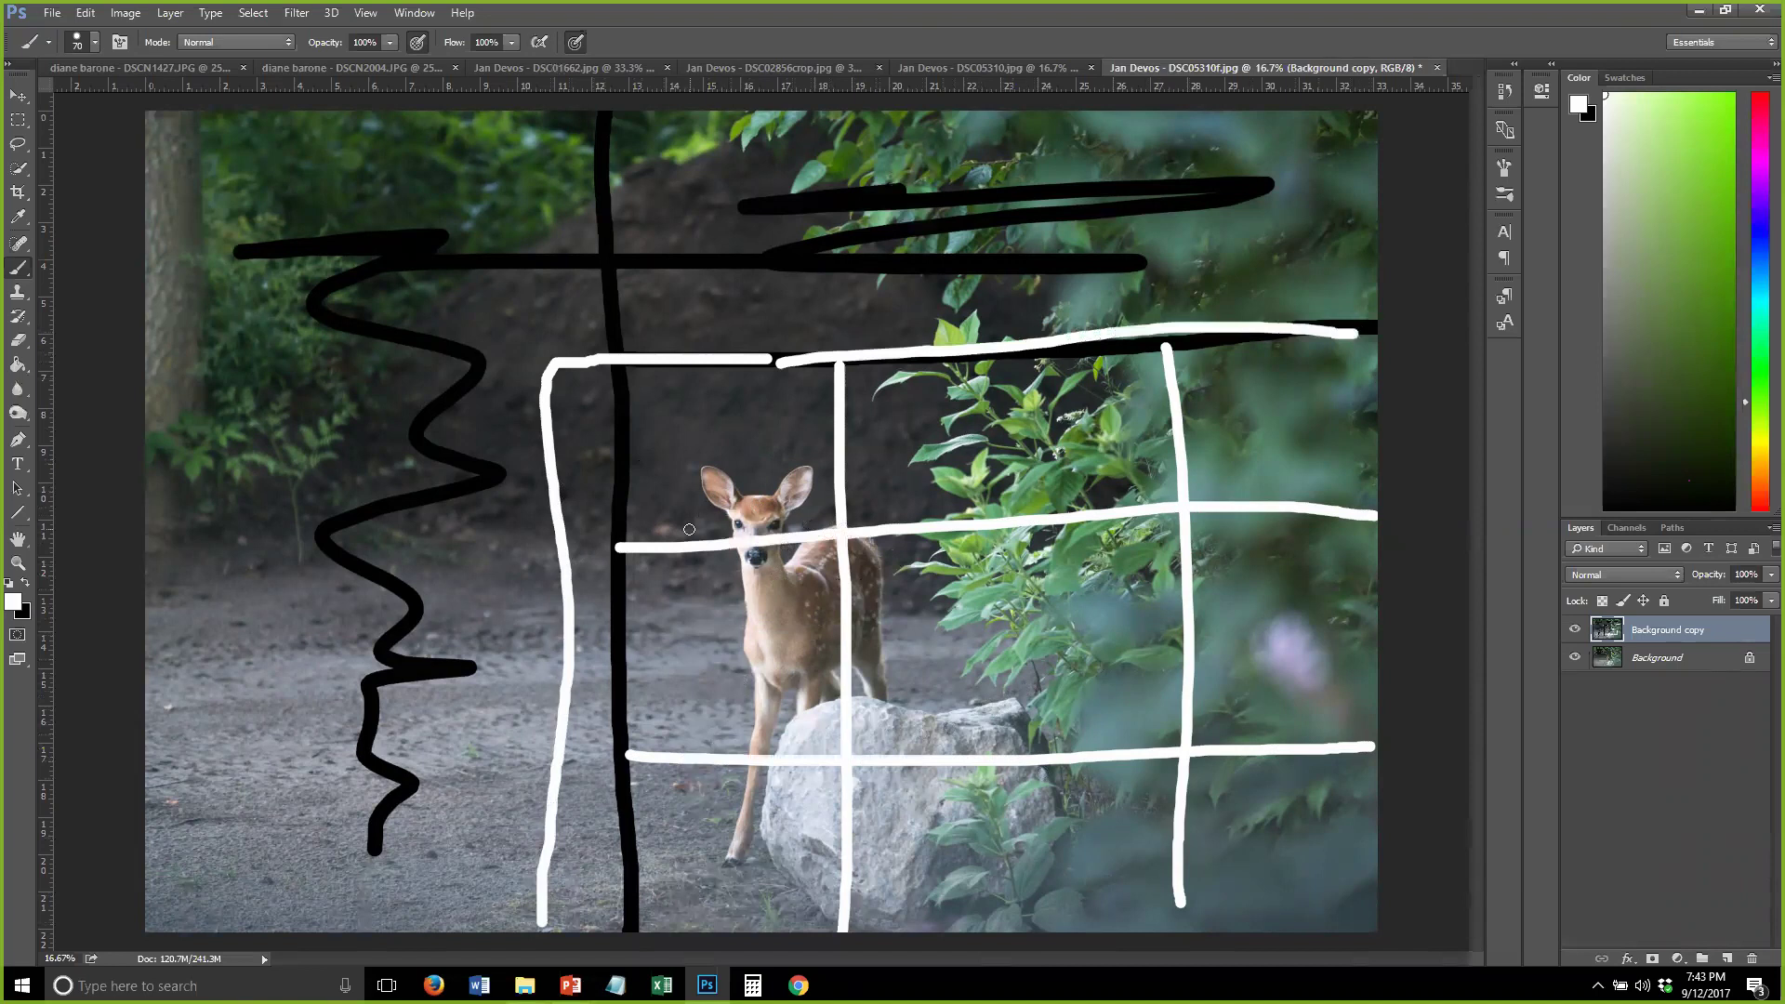
drag(648, 549, 556, 553)
drag(842, 374, 841, 451)
drag(760, 379, 783, 683)
key(ctrl+z)
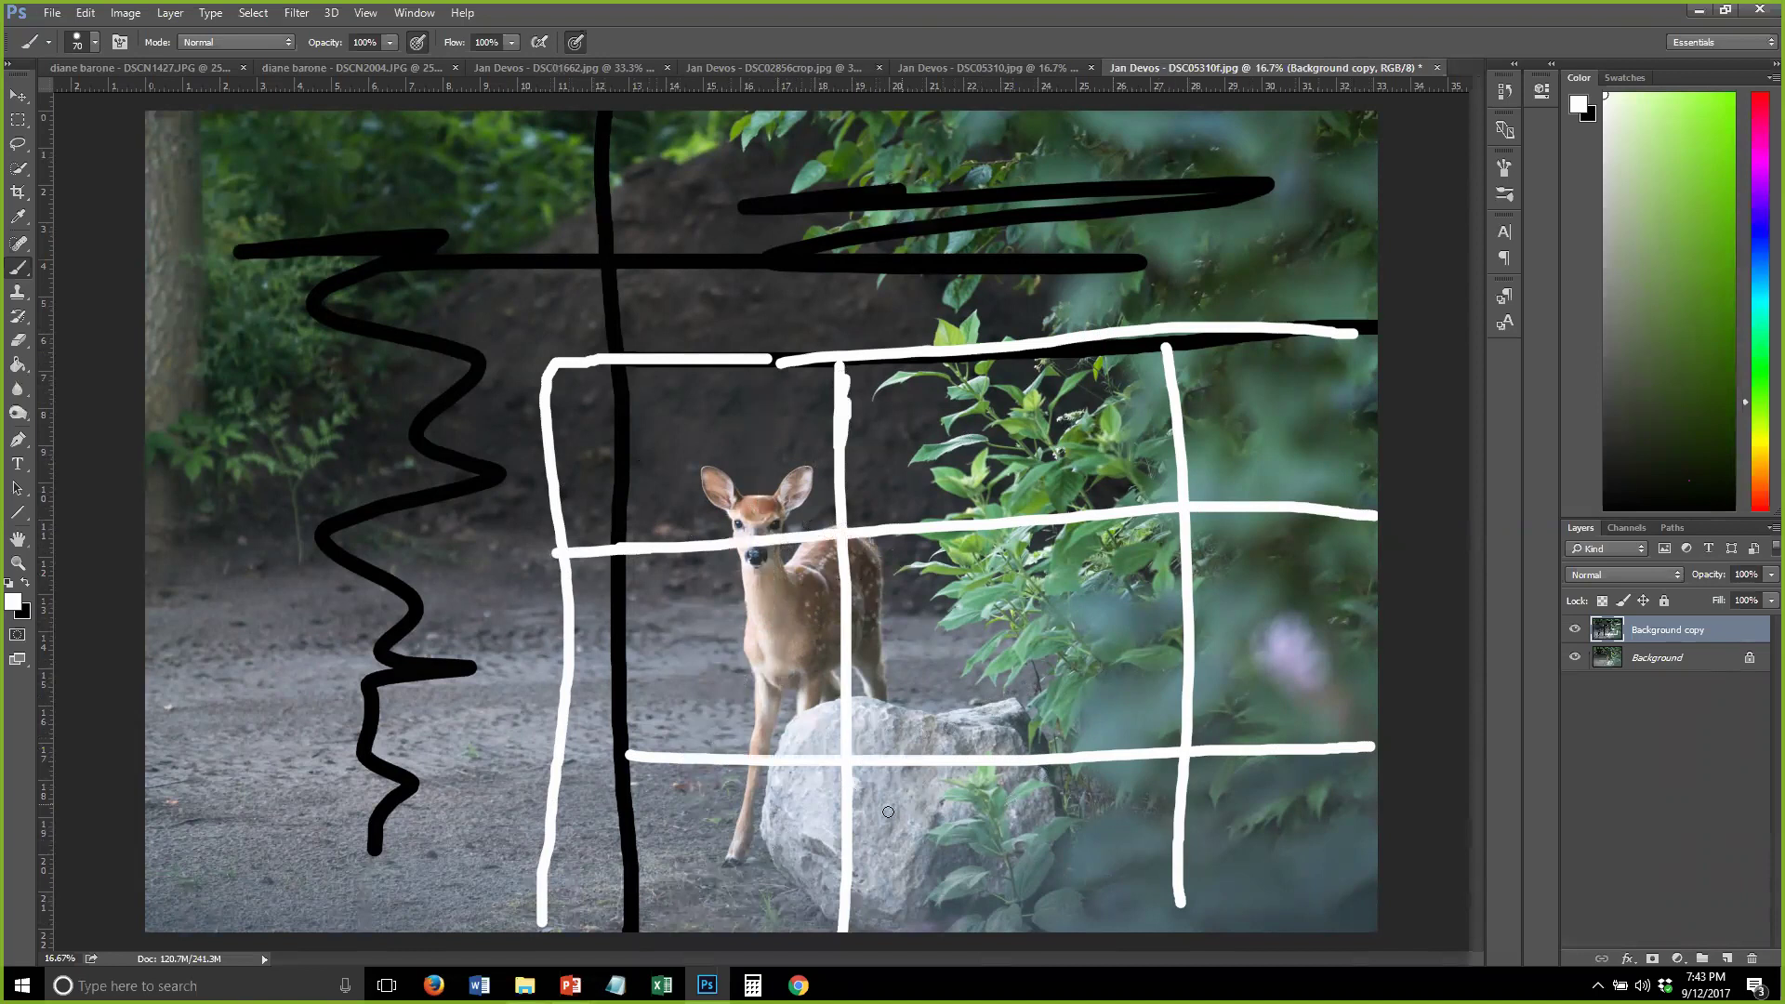
Undo all remaining black and white brush strokes on the fawn photo
key(ctrl+alt+z)
key(ctrl+alt+z)
key(ctrl+alt+z)
key(ctrl+alt+z)
key(ctrl+alt+z)
key(ctrl+alt+z)
key(ctrl+alt+z)
key(ctrl+alt+z)
key(ctrl+alt+z)
key(ctrl+alt+z)
key(ctrl+alt+z)
key(ctrl+alt+z)
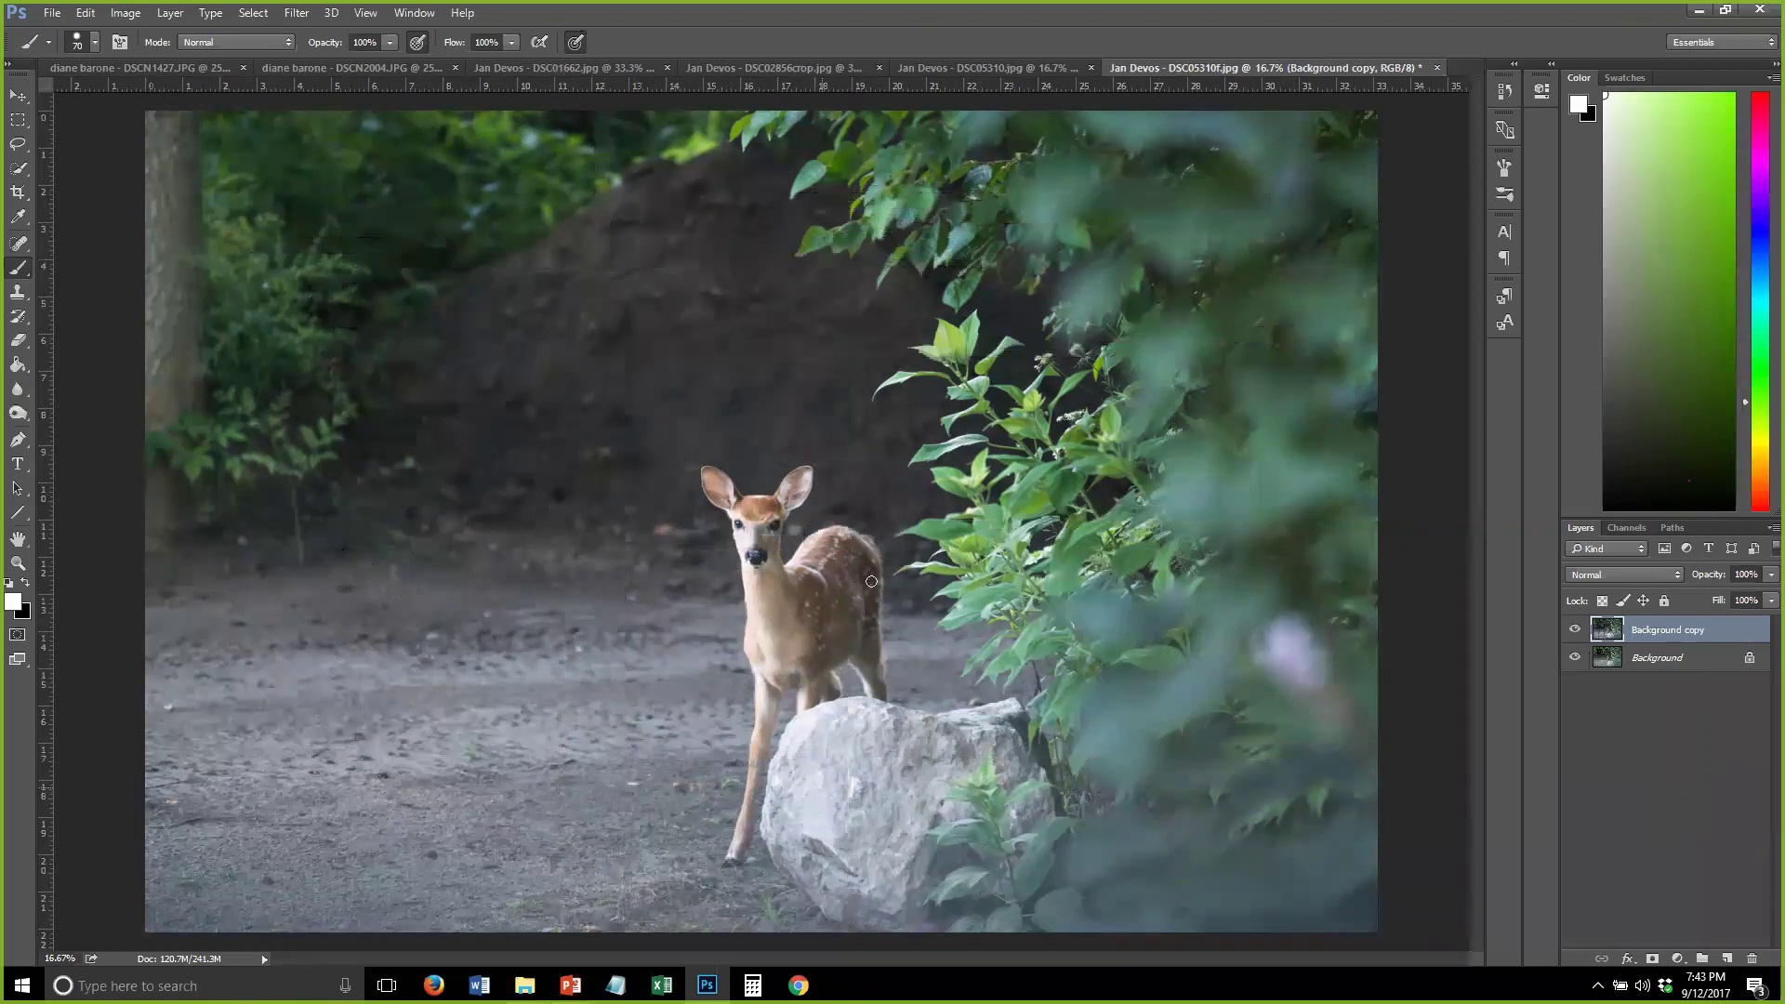
Paint a vertical and a horizontal white line crossing at the fawn's face, and undo both
drag(764, 100, 770, 925)
mouse_move(142, 525)
mouse_down()
mouse_move(836, 539)
mouse_move(1407, 508)
mouse_up()
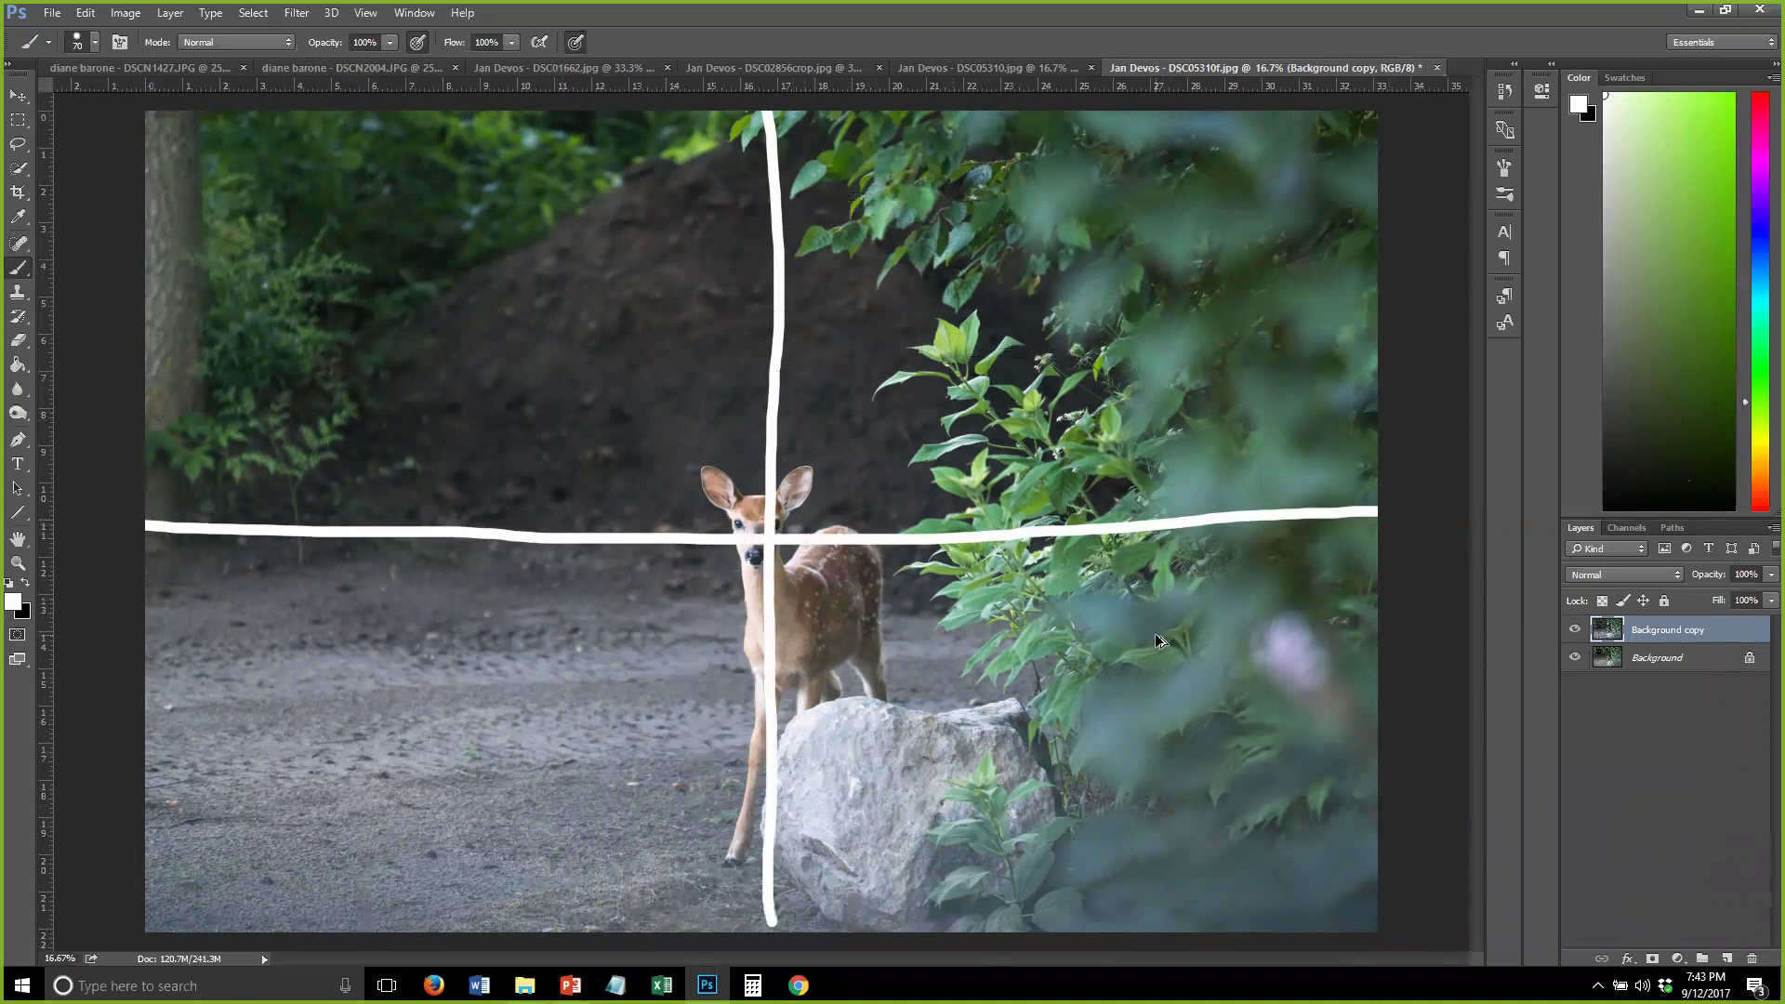
key(ctrl+alt+z)
key(ctrl+alt+z)
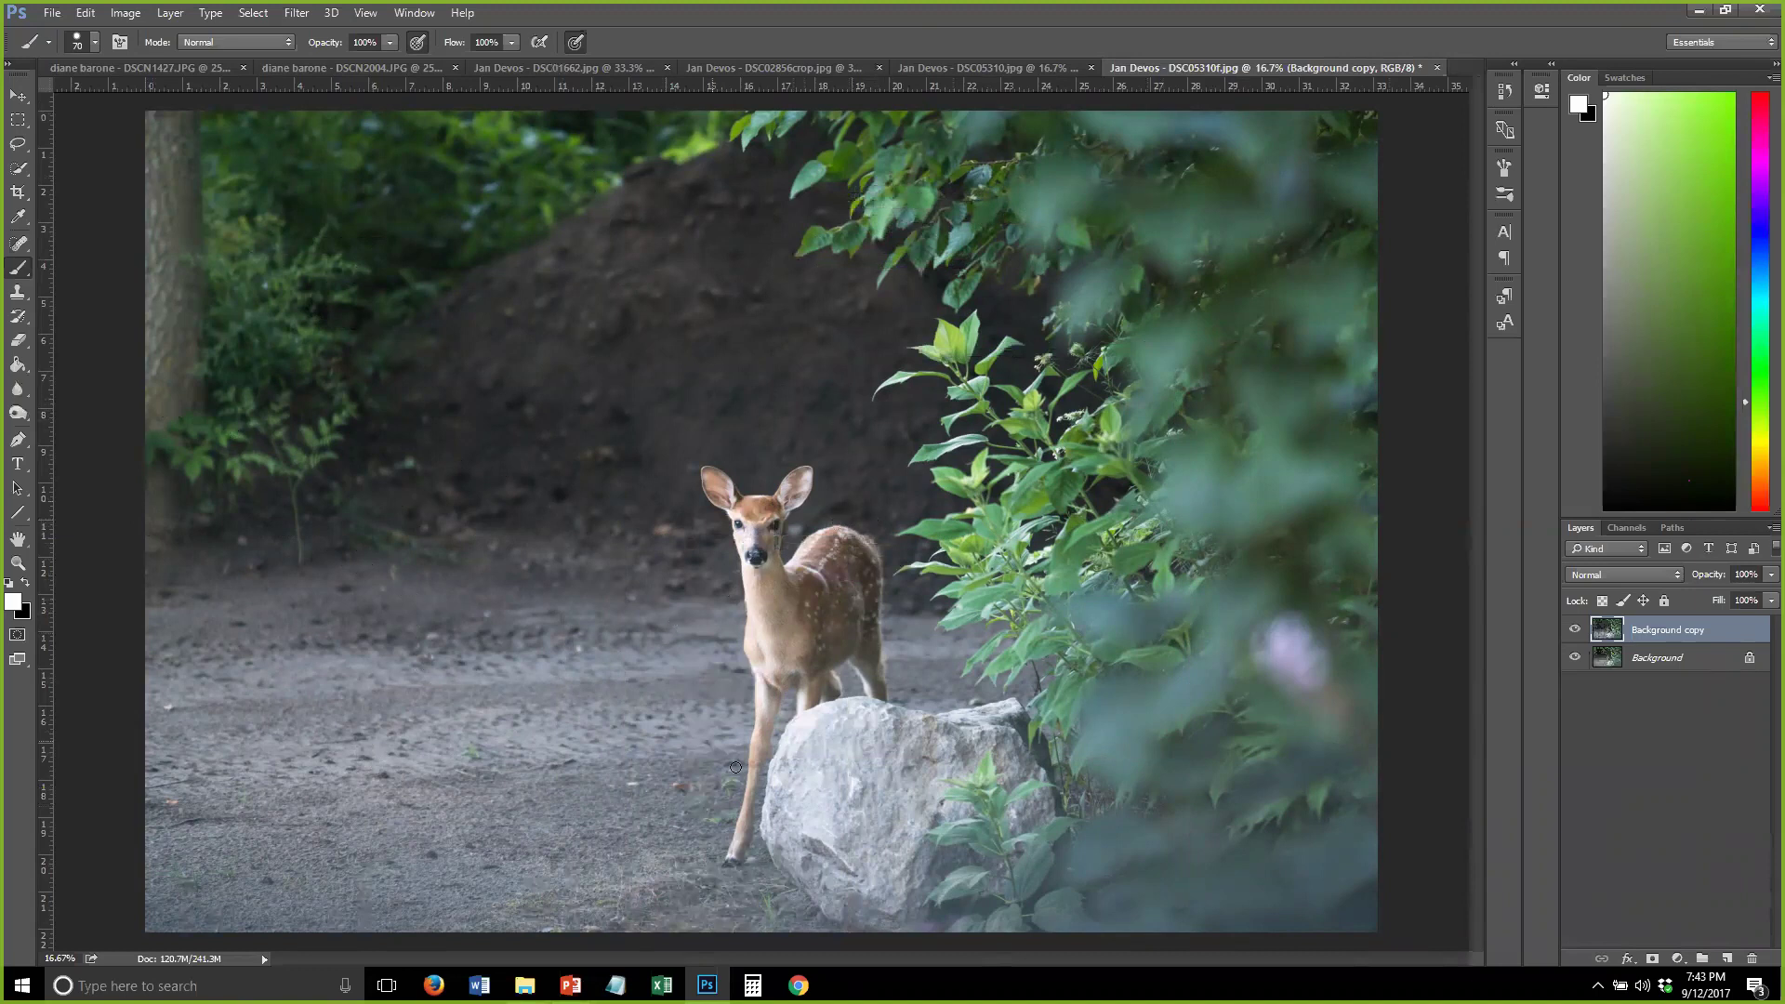
Paint a white crop frame around the lower-right part of the fawn photo, and undo it
drag(1380, 321, 1085, 333)
mouse_move(915, 328)
mouse_down()
mouse_move(546, 328)
mouse_move(525, 471)
mouse_move(525, 952)
mouse_up()
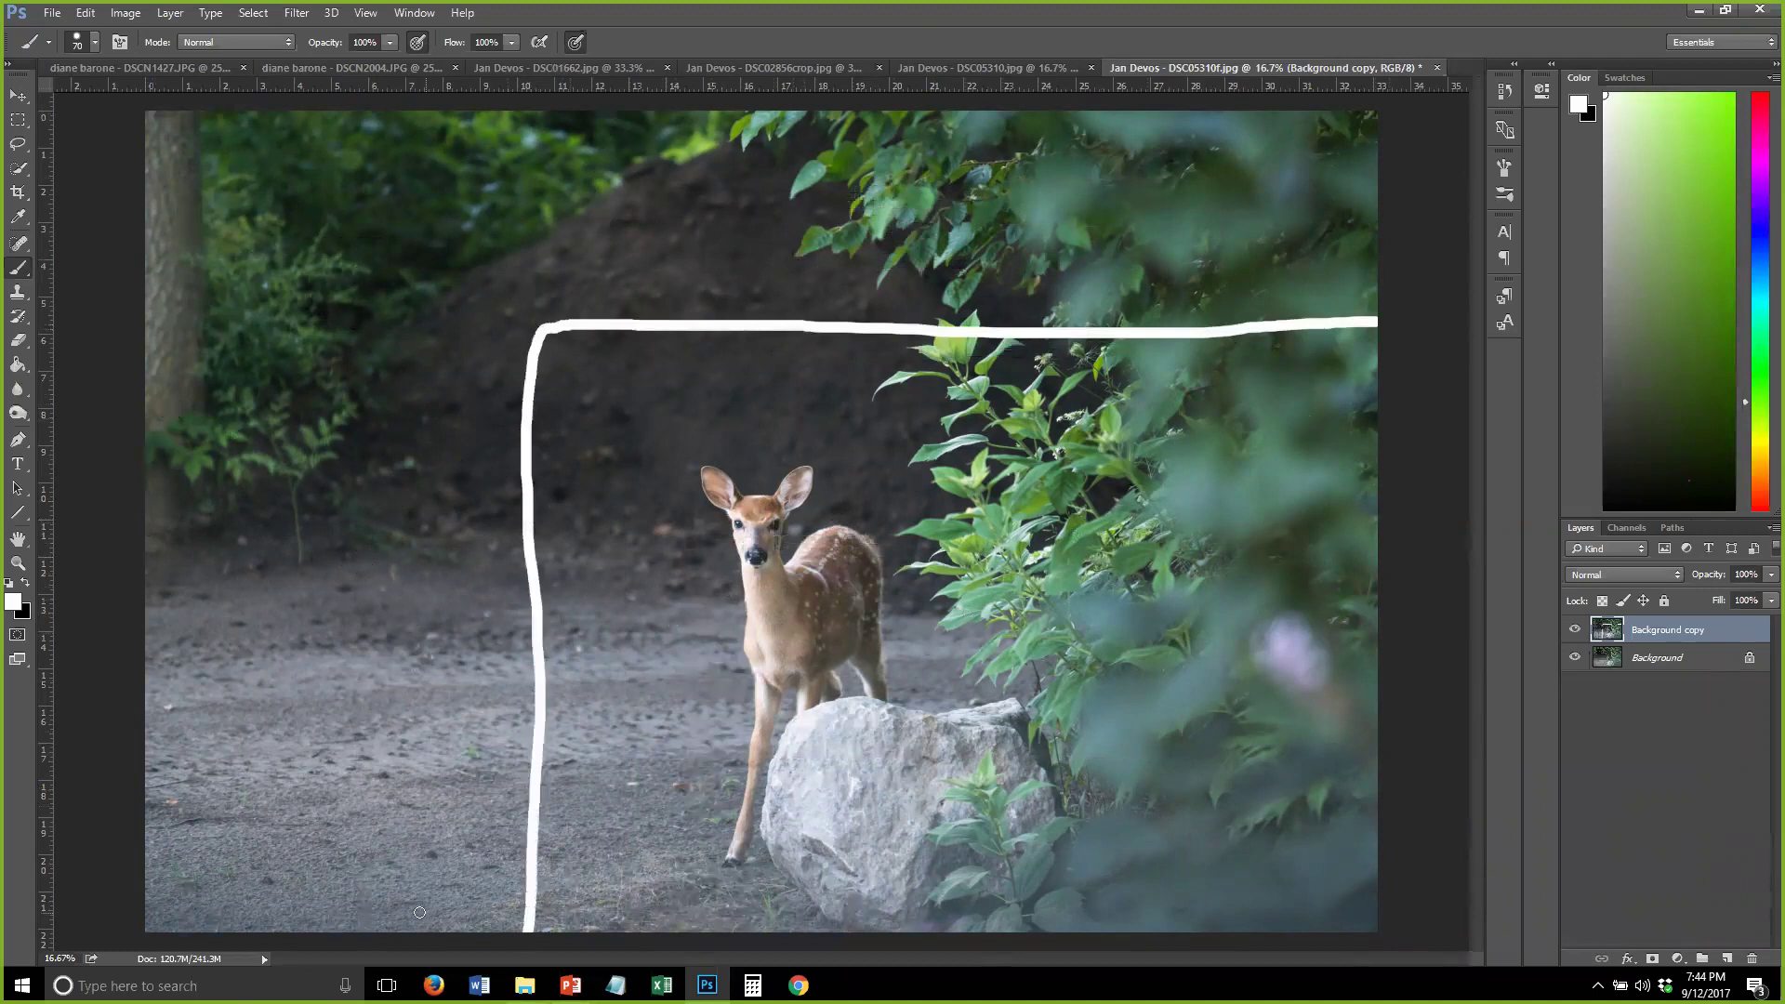
key(ctrl+z)
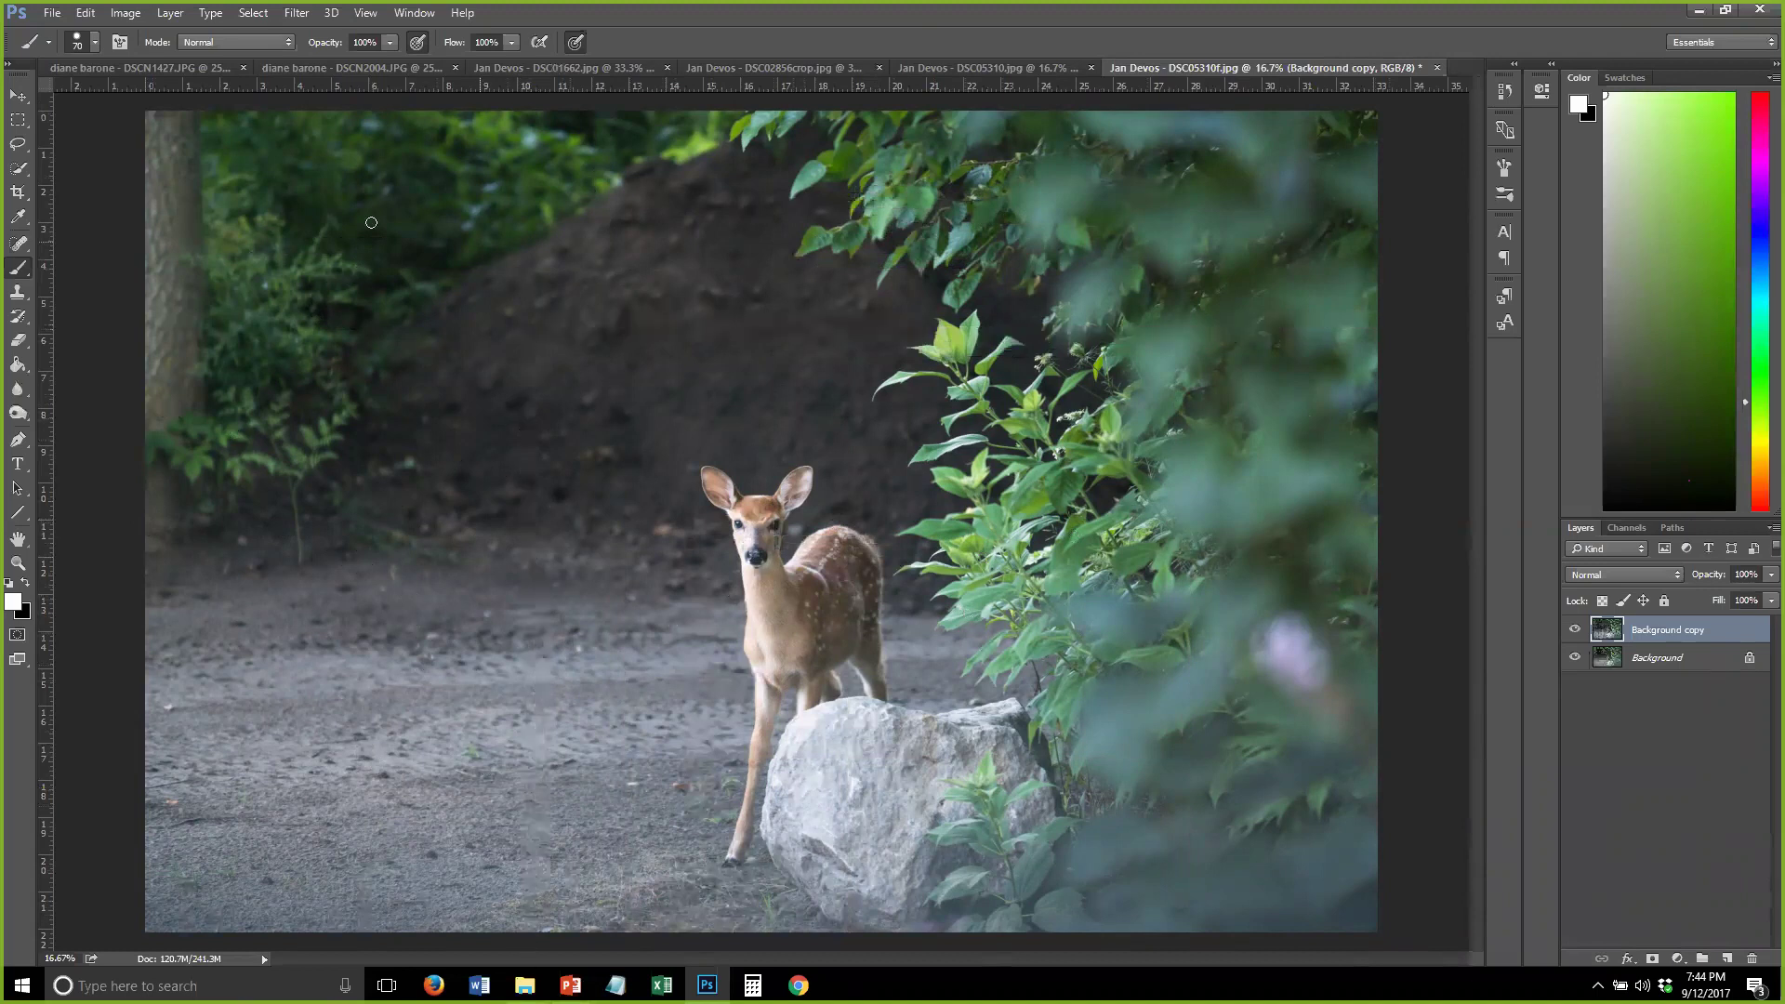
Paint a white crop frame around the lower-left part of the photo, and scribble over the tree trunk inside it
mouse_move(144, 300)
mouse_down()
mouse_move(715, 350)
mouse_move(1040, 330)
mouse_up()
key(ctrl+z)
drag(145, 316, 1120, 316)
drag(1122, 402, 1144, 936)
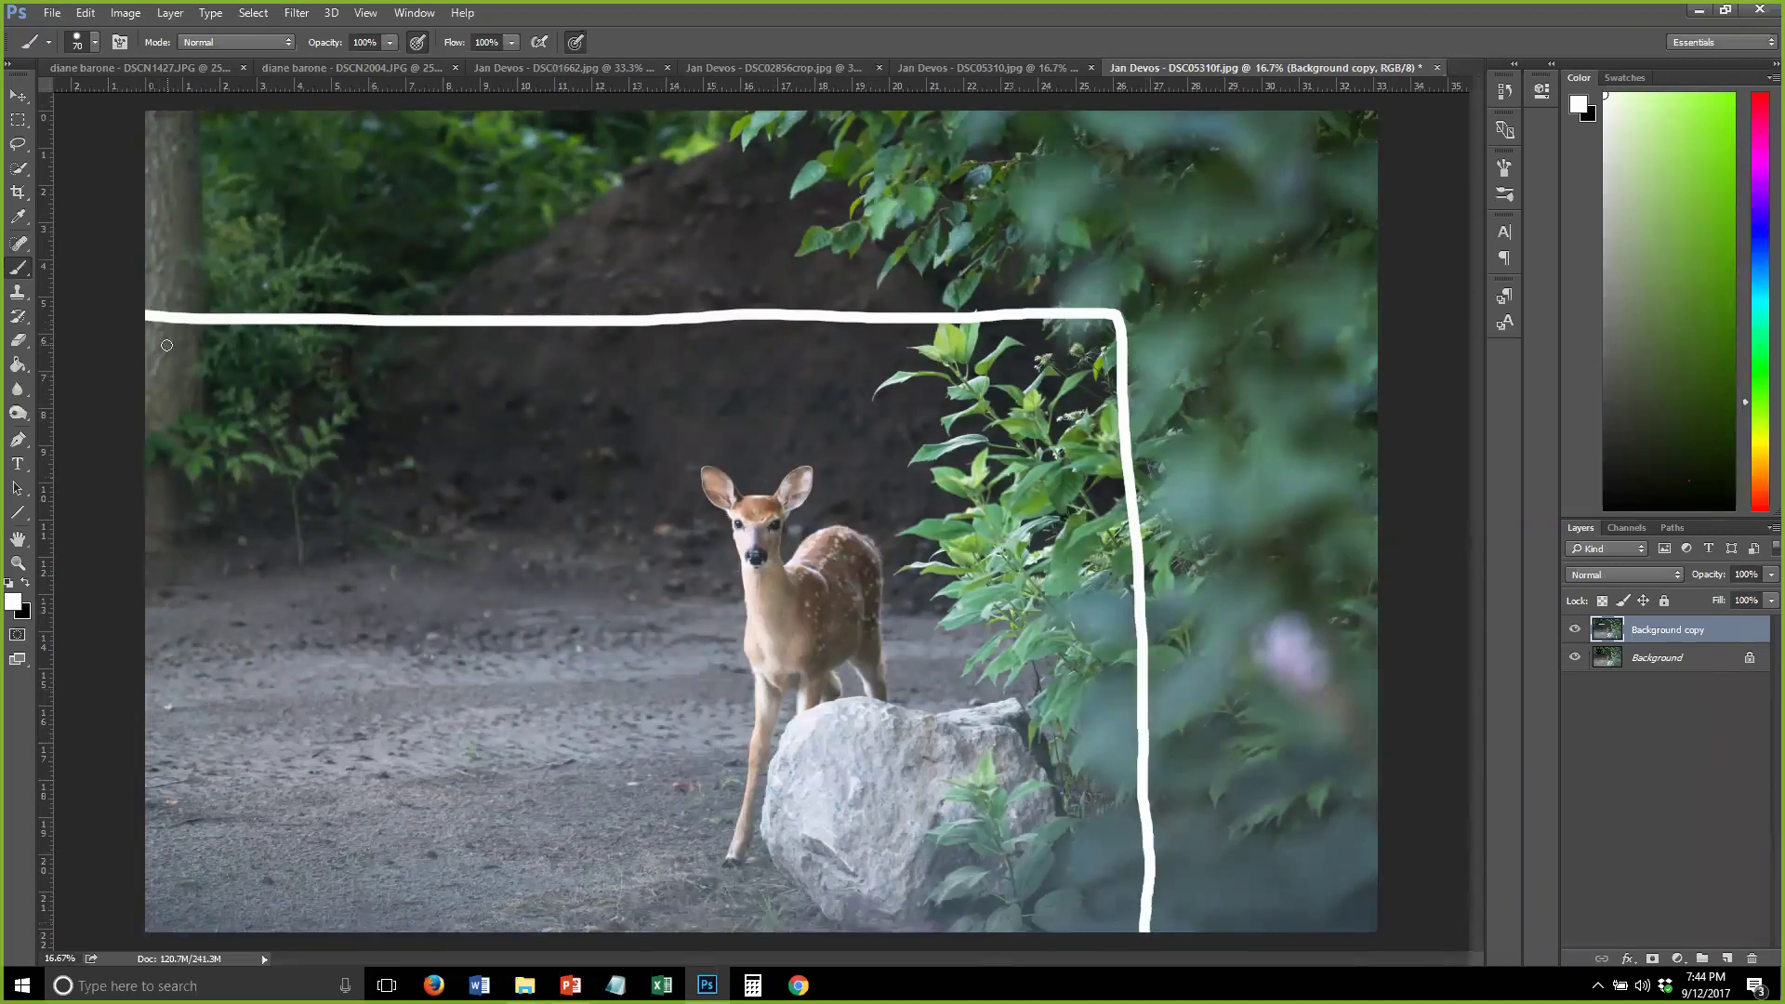
mouse_move(154, 337)
mouse_down()
mouse_move(148, 379)
mouse_move(179, 398)
mouse_move(183, 352)
mouse_move(174, 510)
mouse_move(133, 344)
mouse_move(152, 474)
mouse_up()
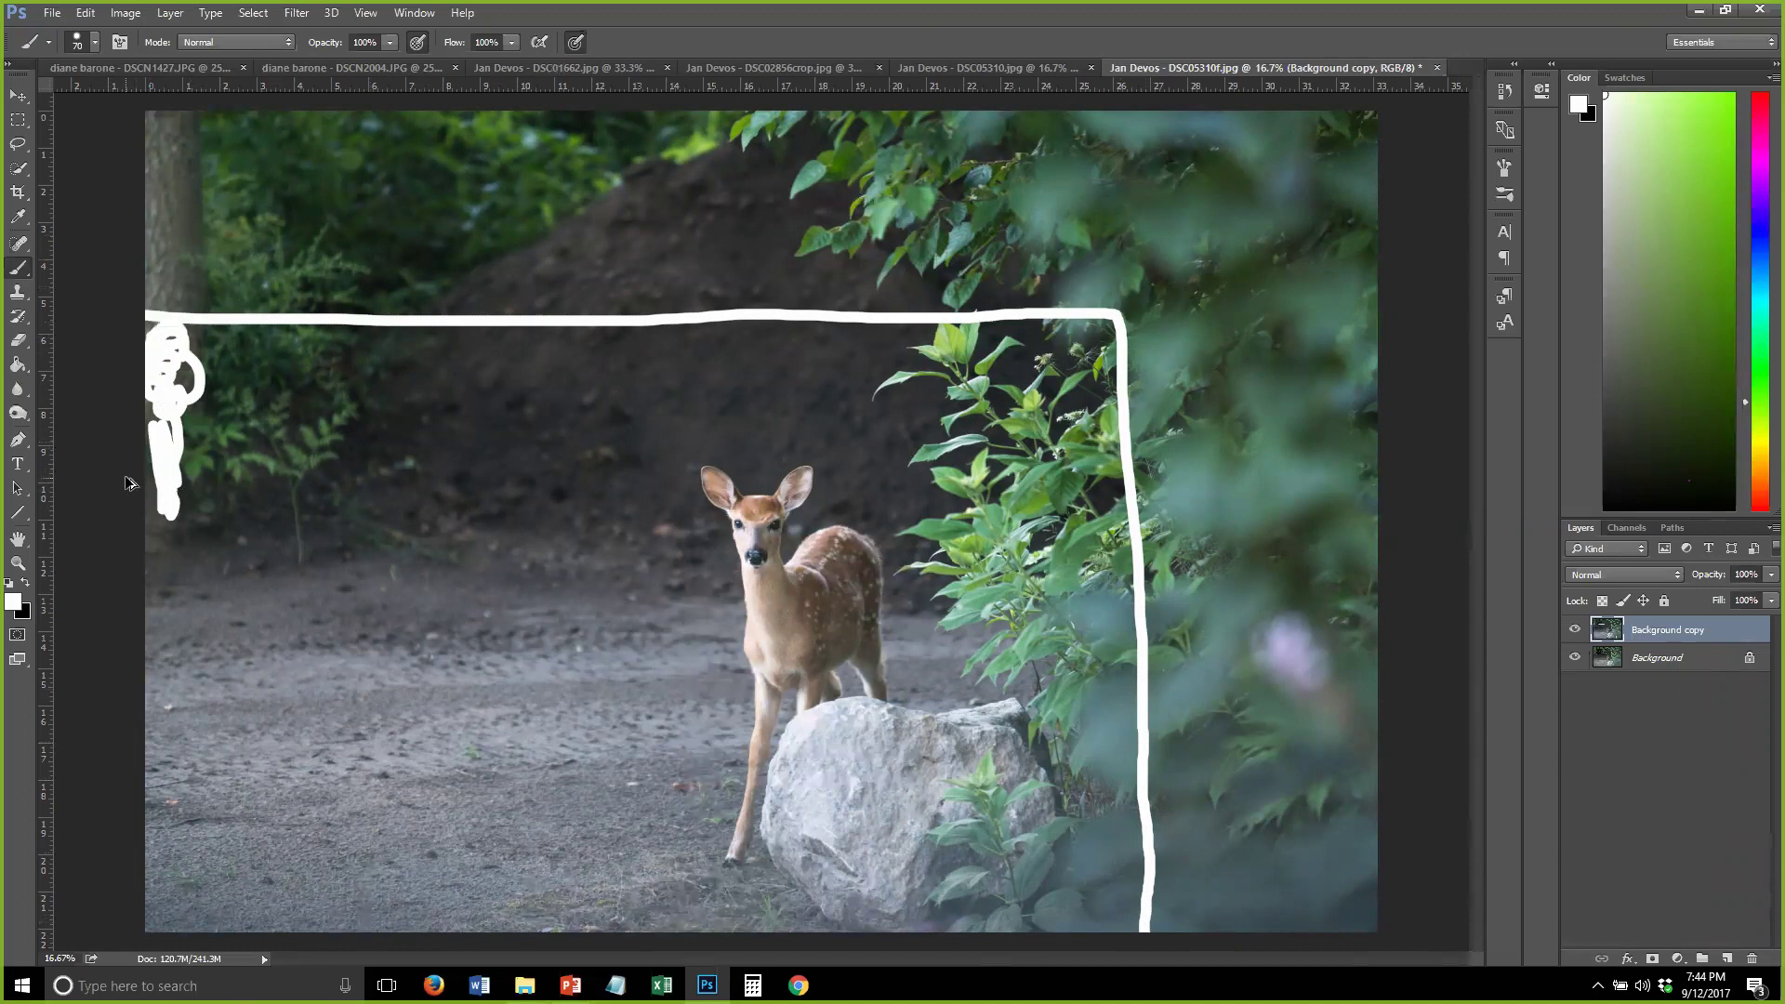
Undo the white crop frame and trunk scribbles, and dismiss the recovery information message
key(ctrl+alt+z)
key(ctrl+alt+z)
key(ctrl+alt+z)
key(ctrl+alt+z)
key(ctrl+alt+z)
key(ctrl+alt+z)
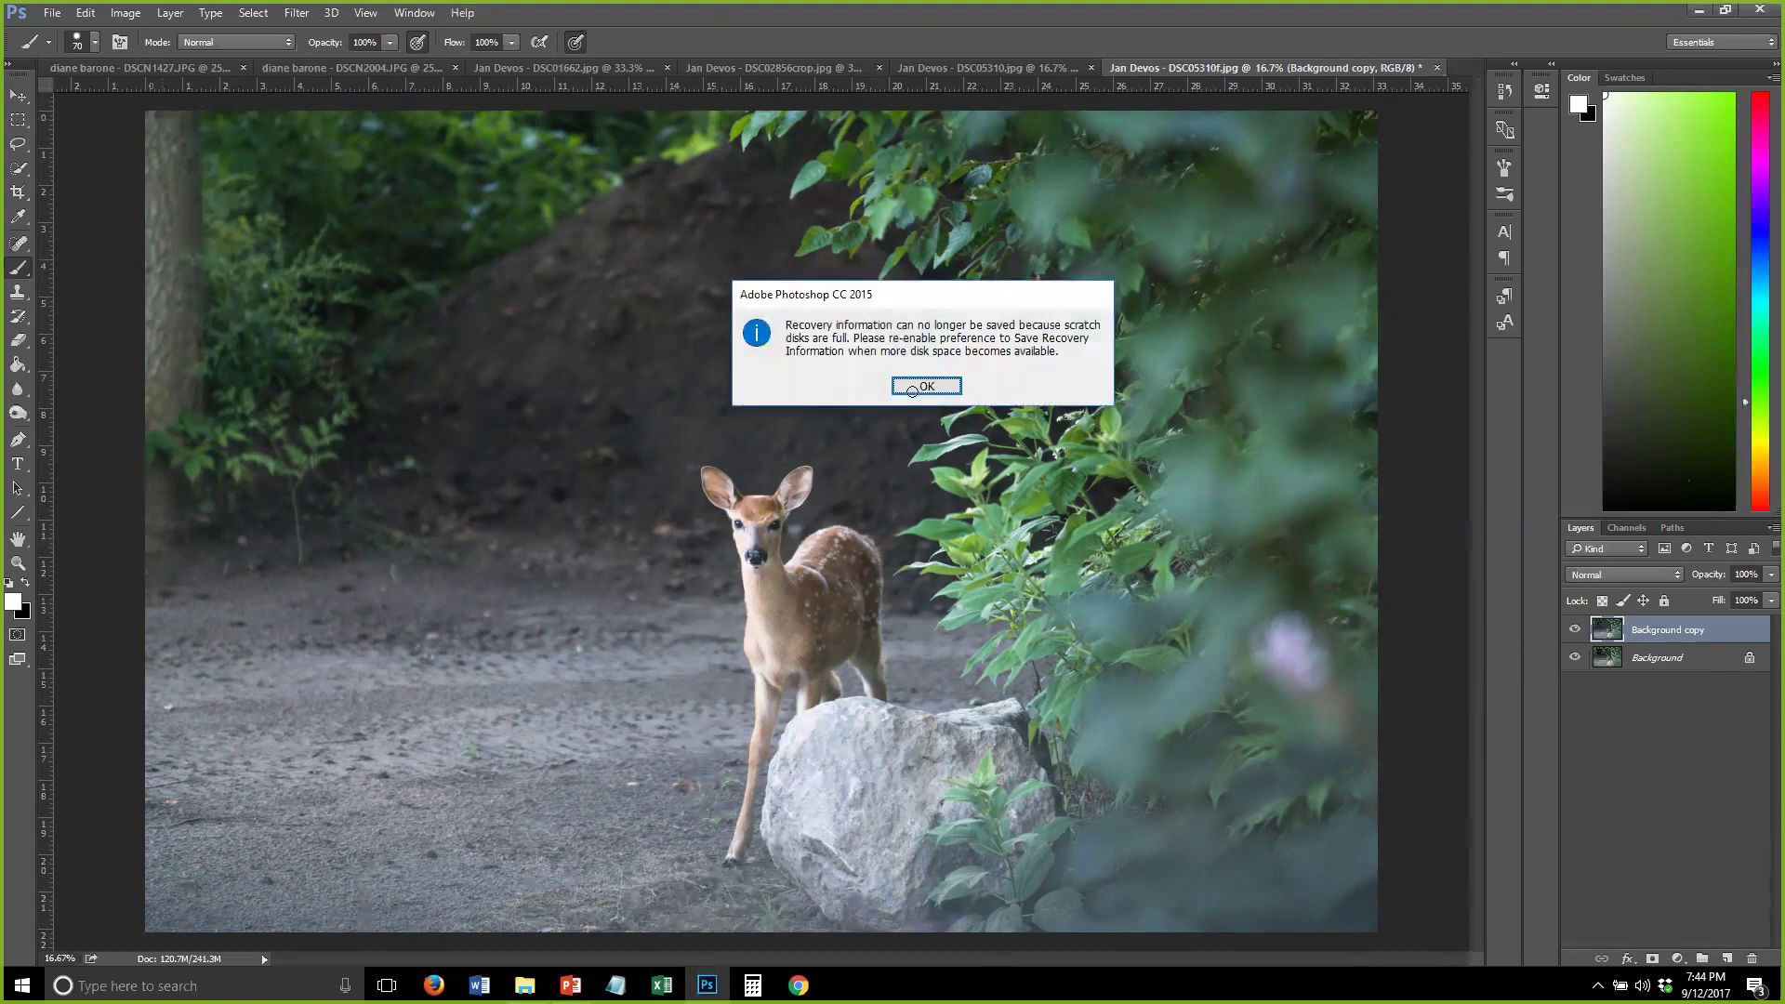
click(918, 389)
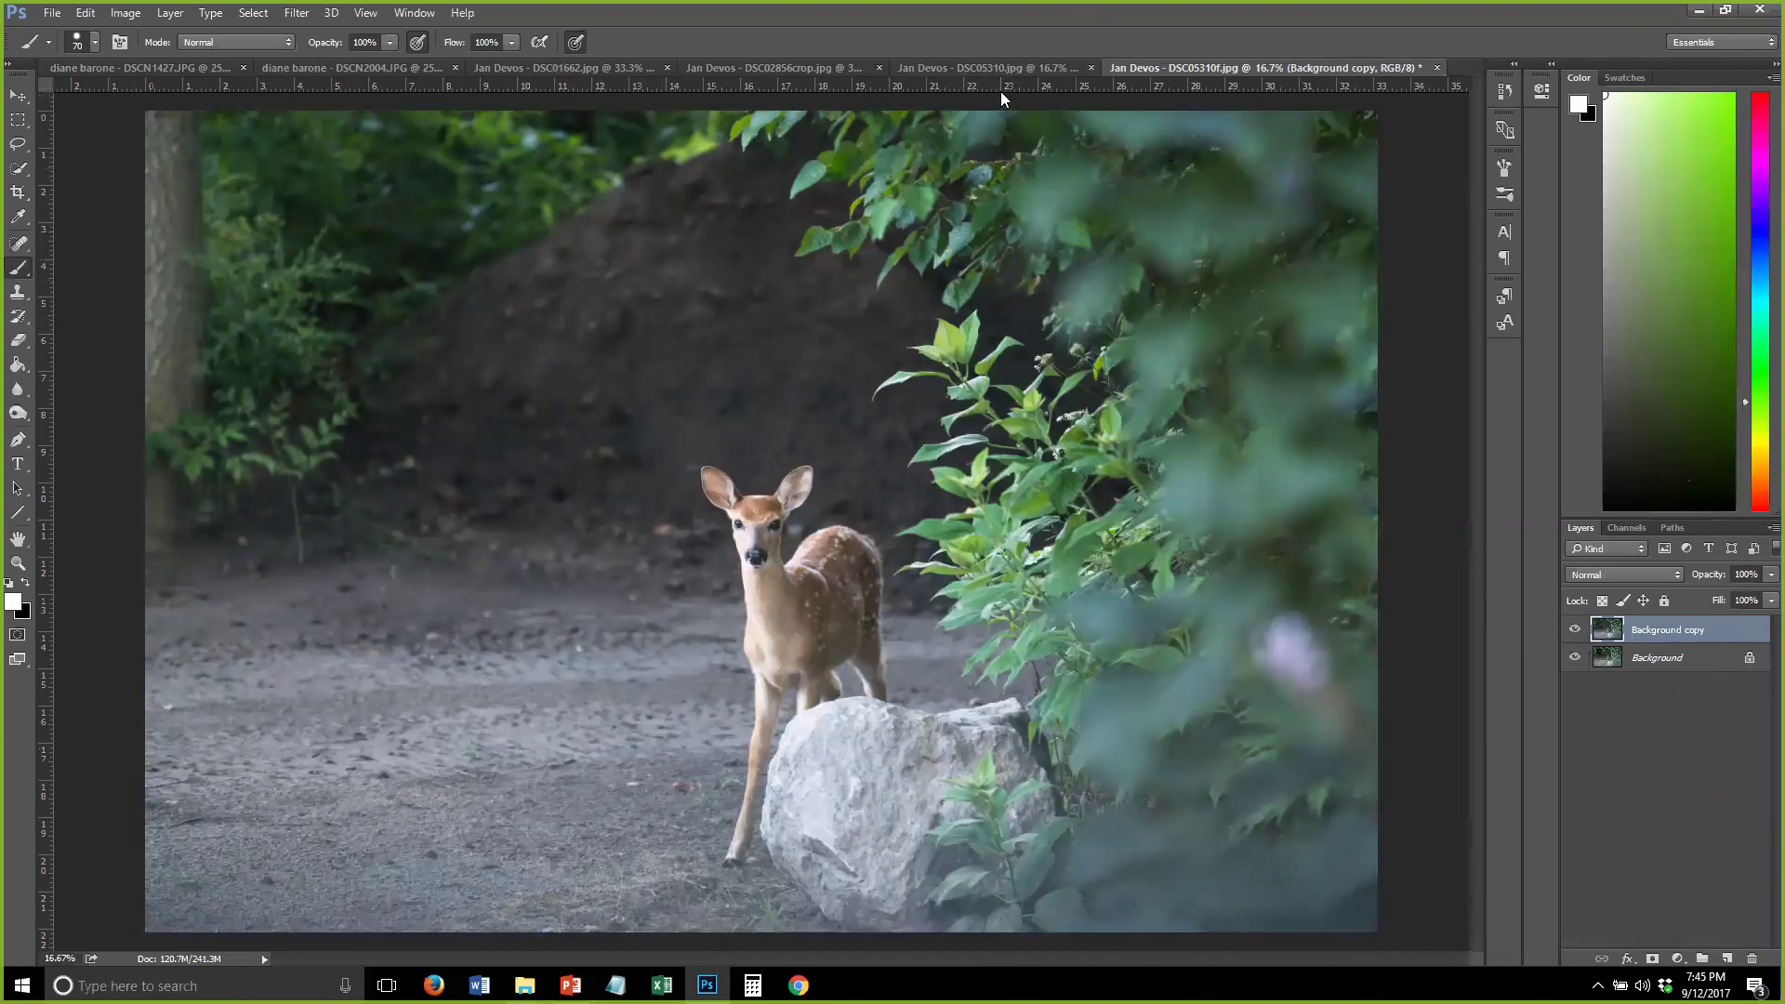
Close the fawn photo DSC05310f.jpg without saving, and close DSC05310.jpg as well
click(1438, 67)
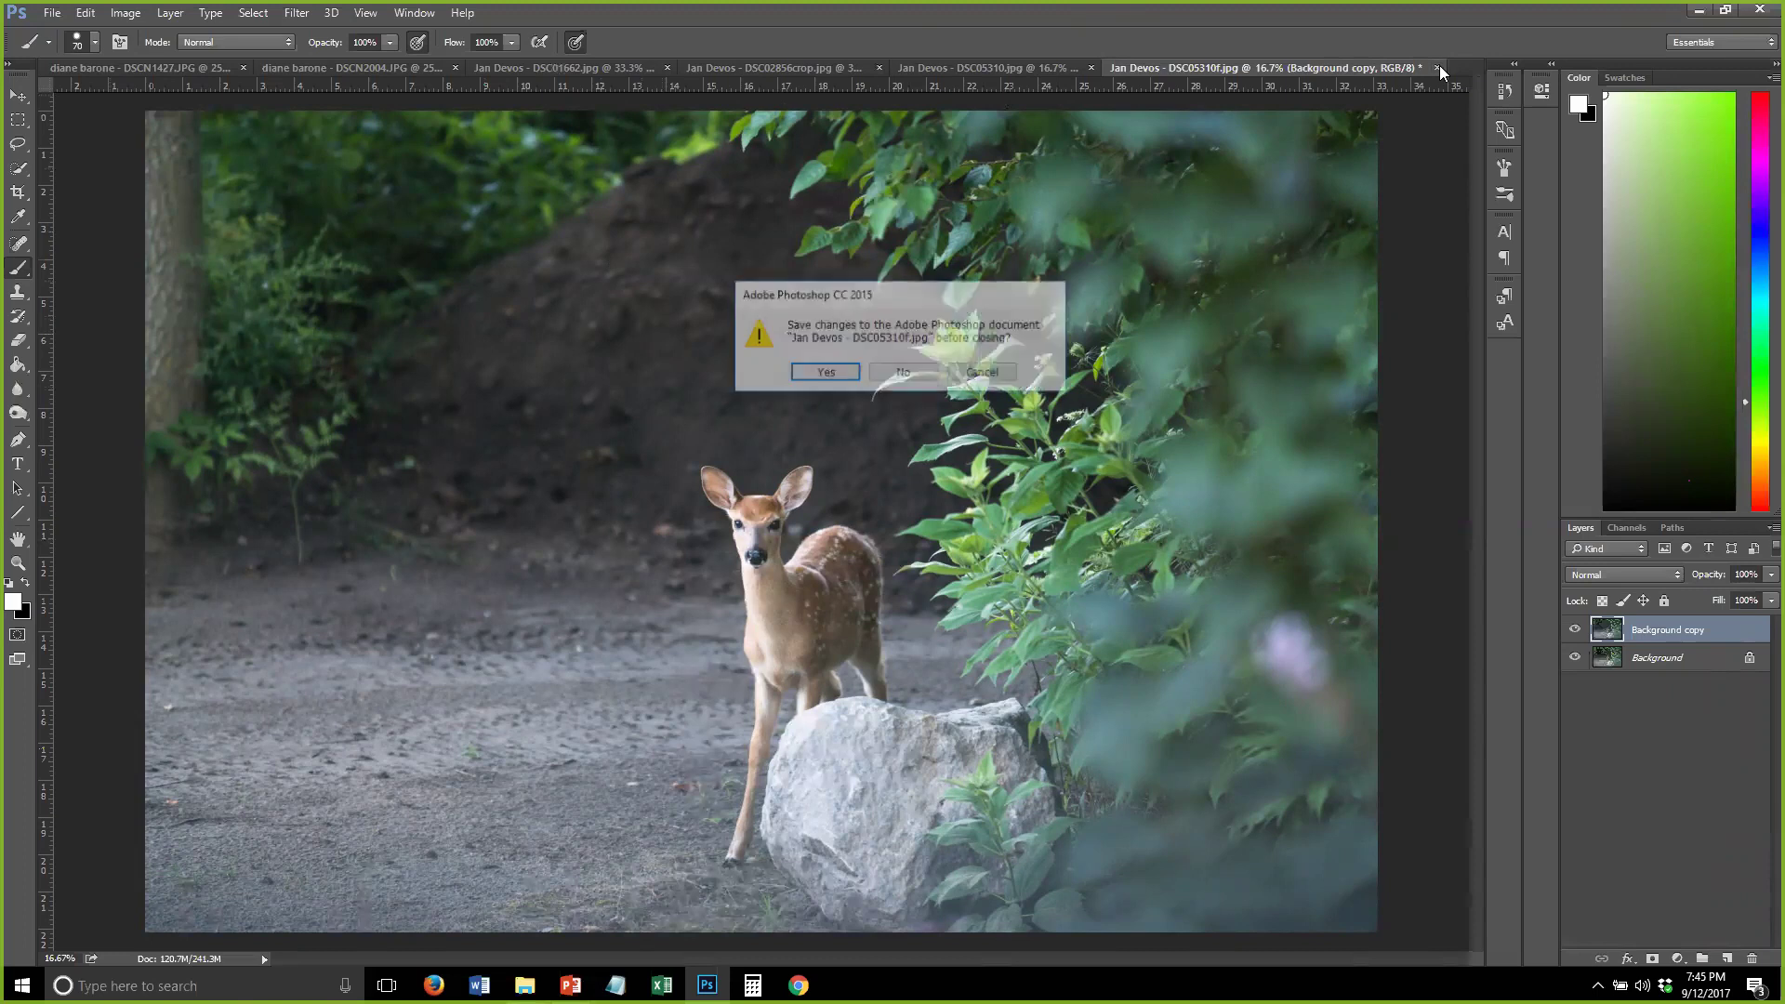
click(903, 373)
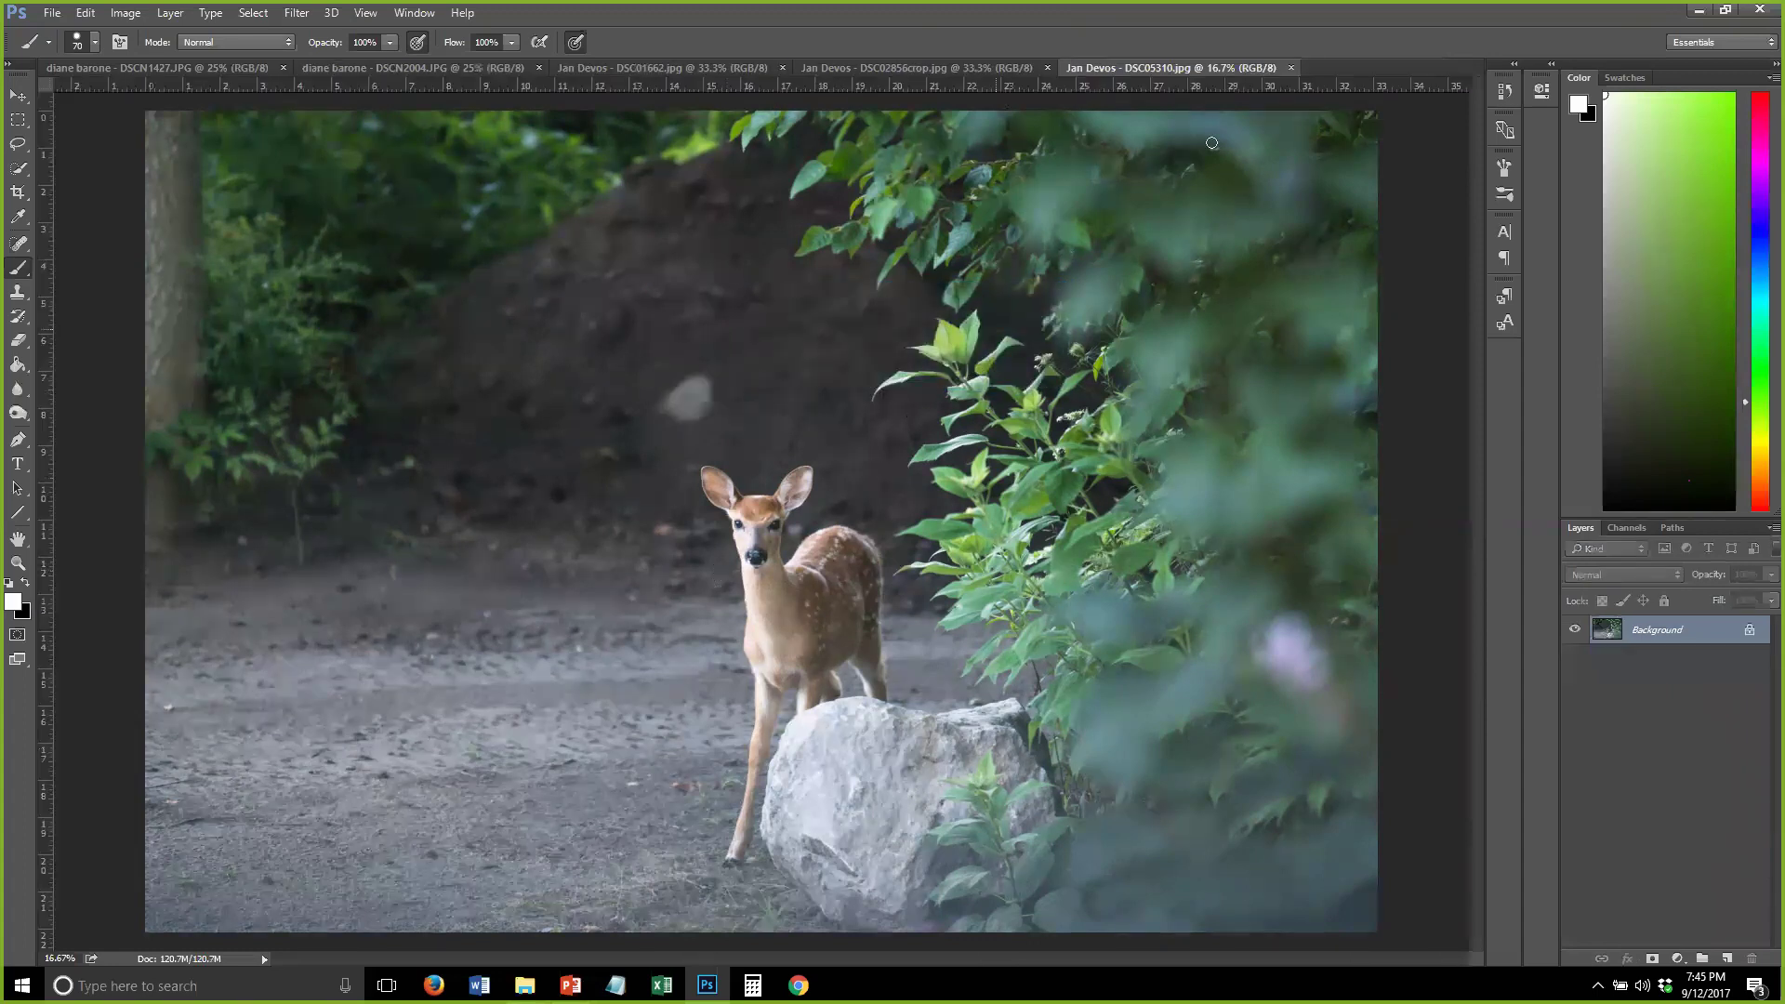
key(ctrl+w)
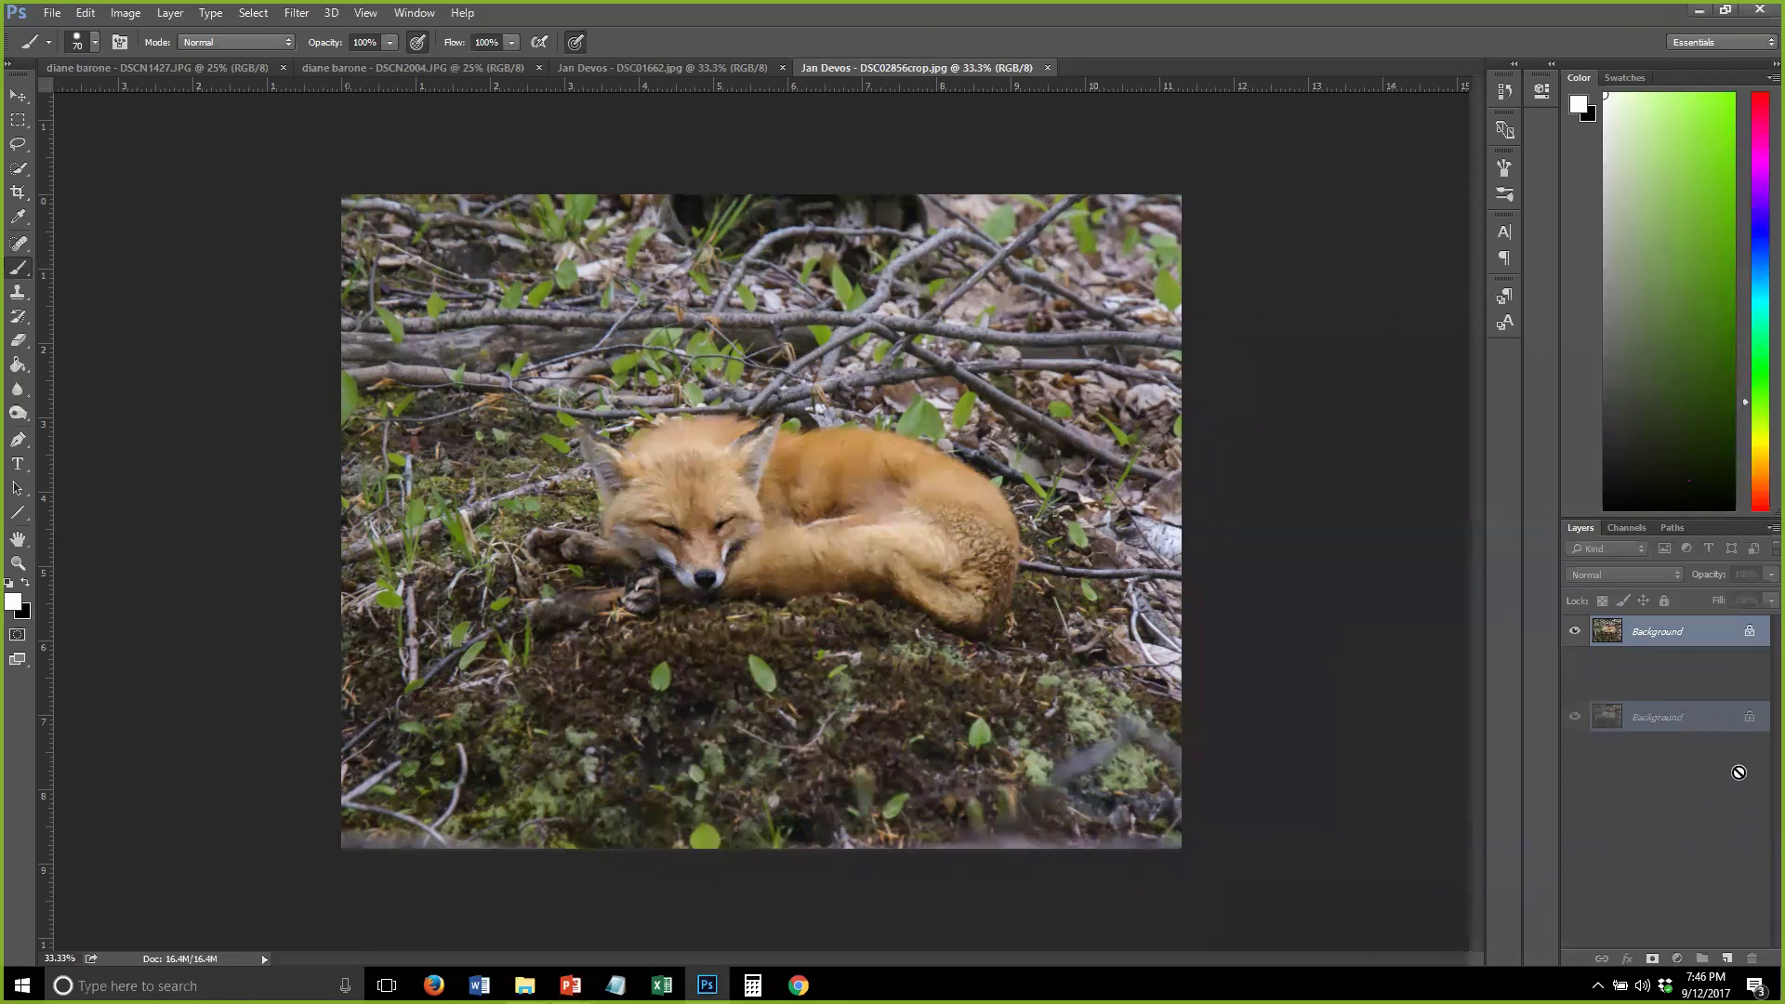
Duplicate the background layer and crop the photo to a wide frame closely surrounding the sleeping fox
drag(1673, 653, 1720, 958)
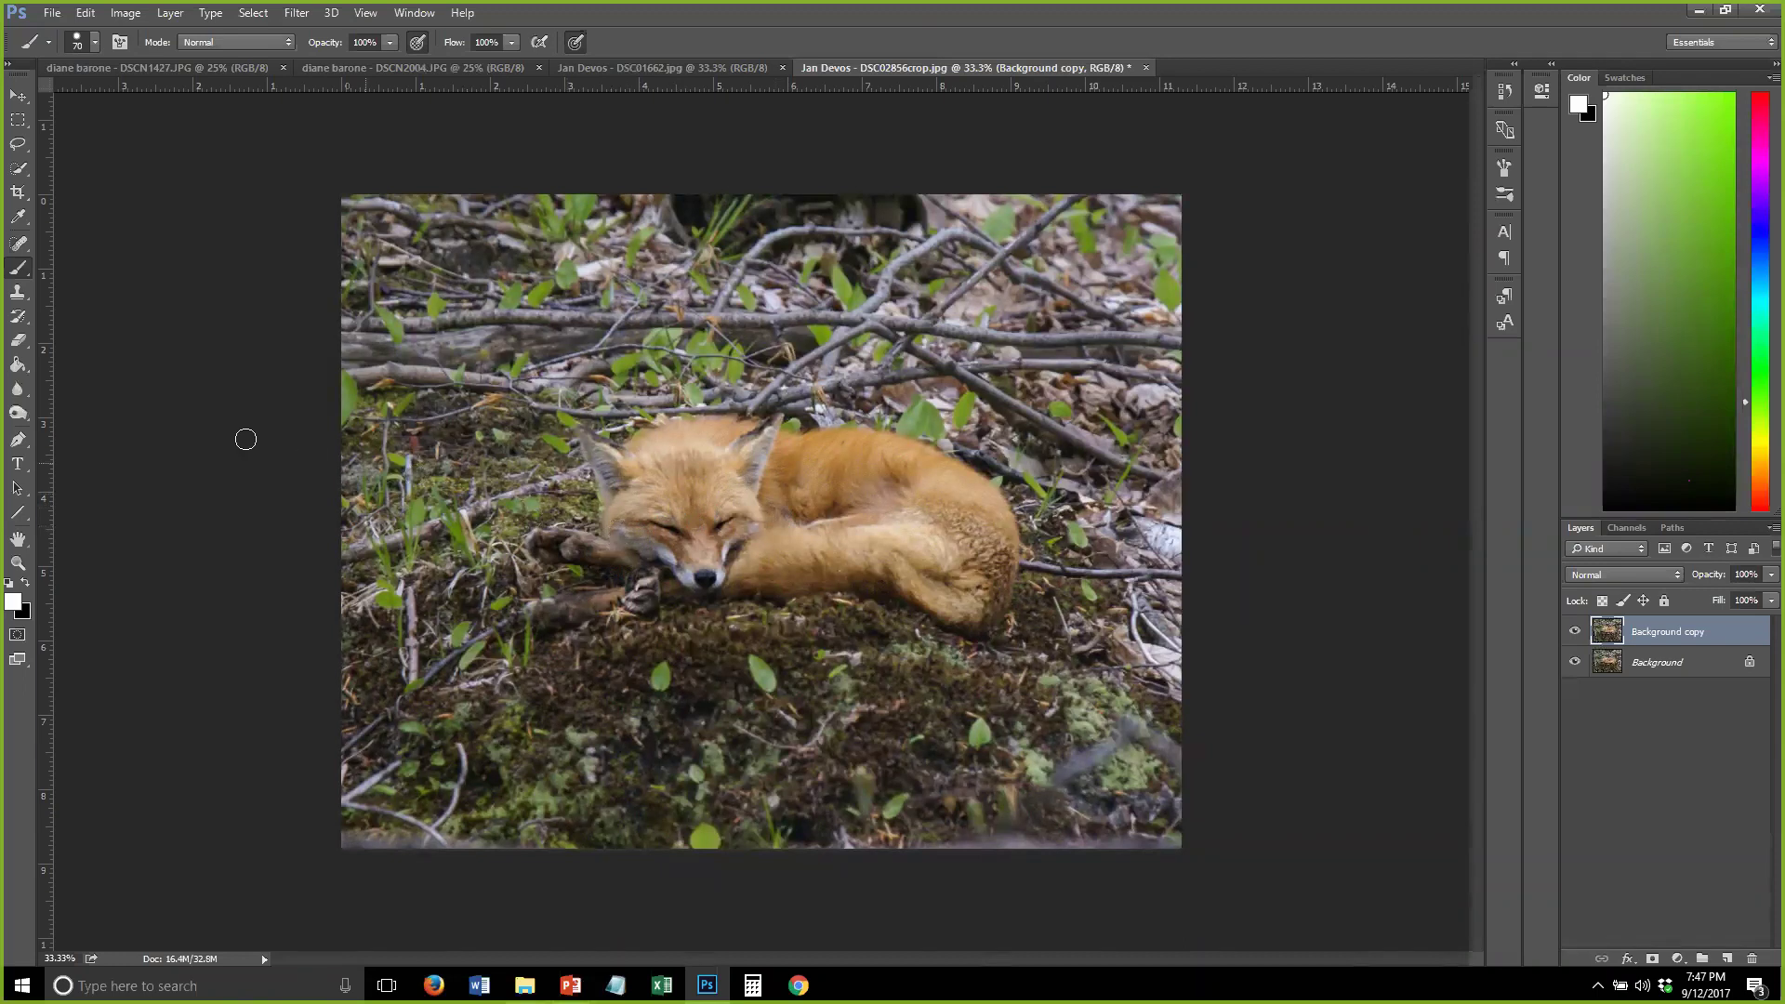
click(17, 192)
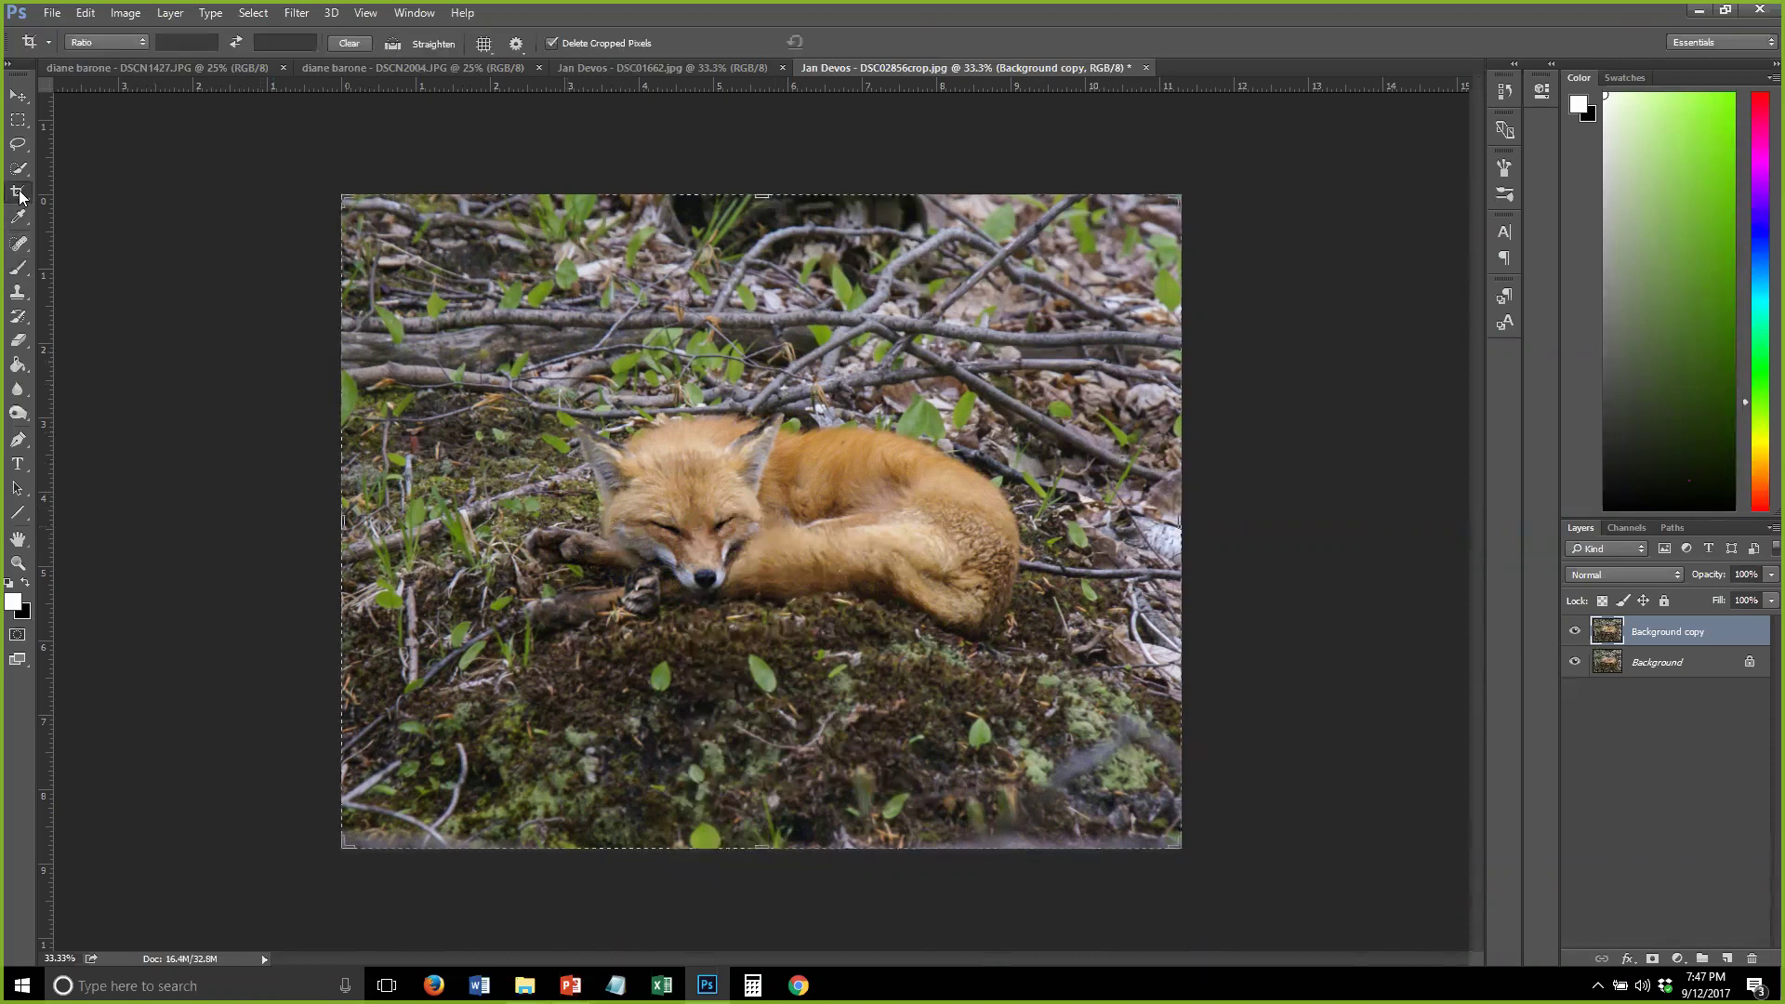
click(341, 844)
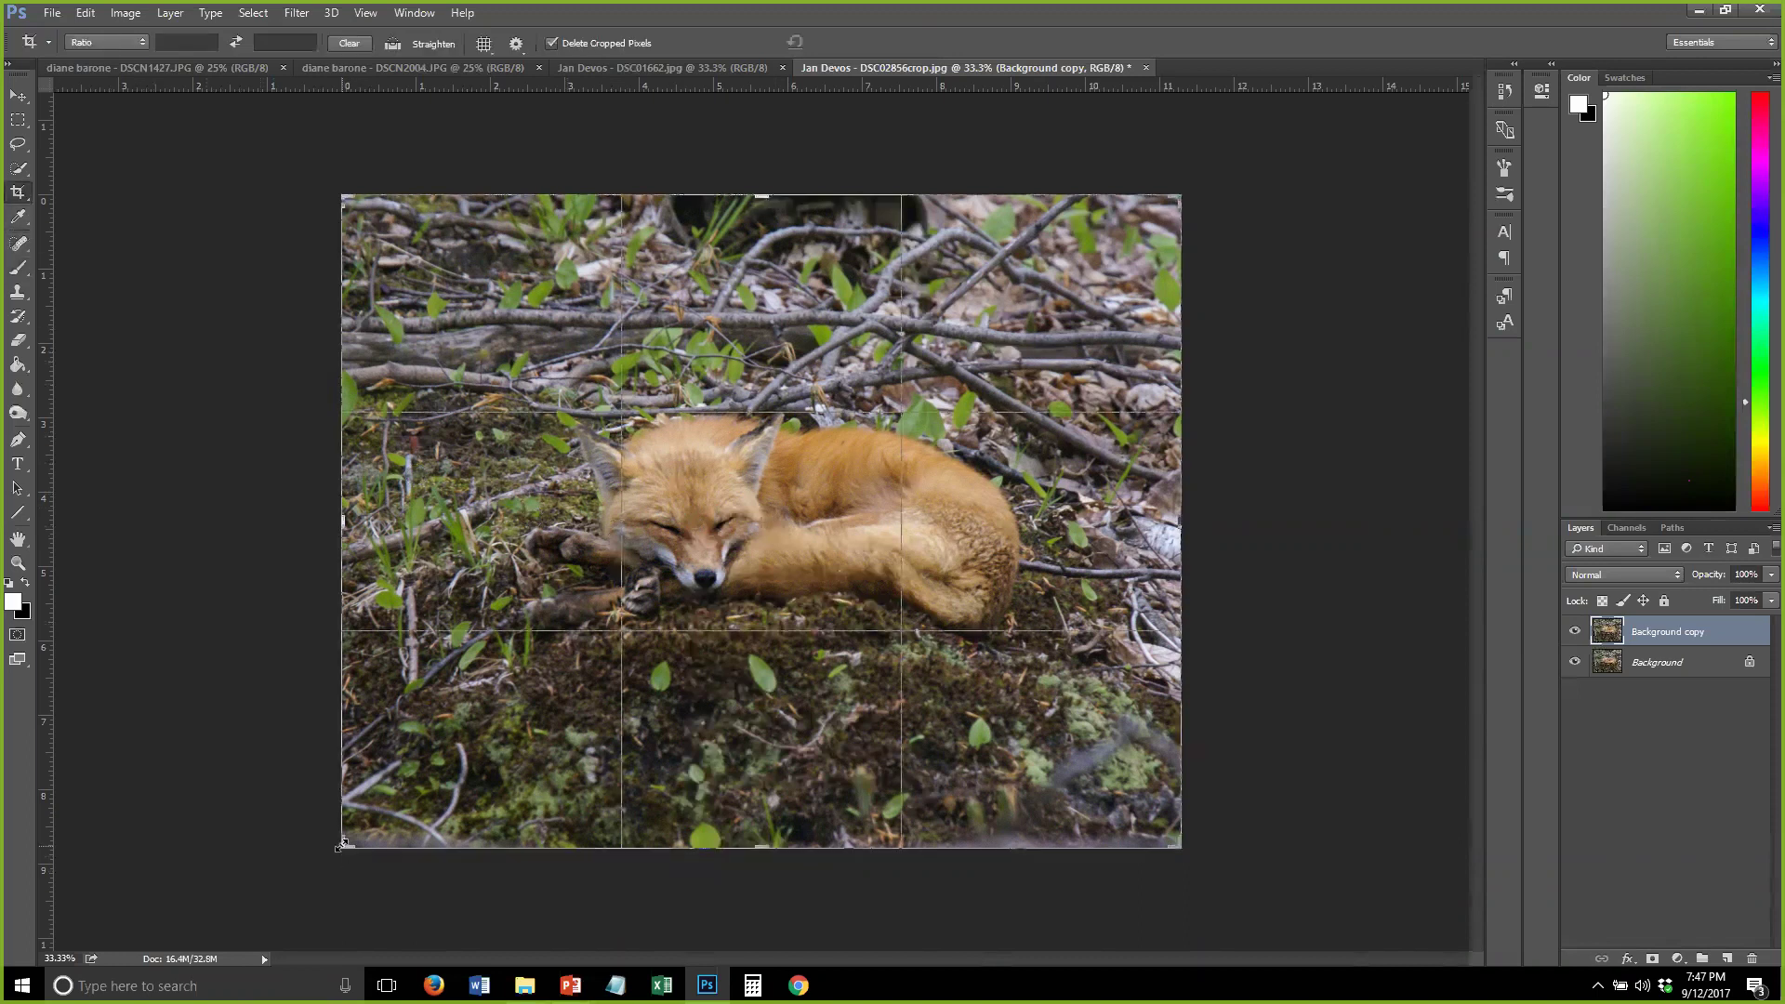
drag(345, 839, 389, 770)
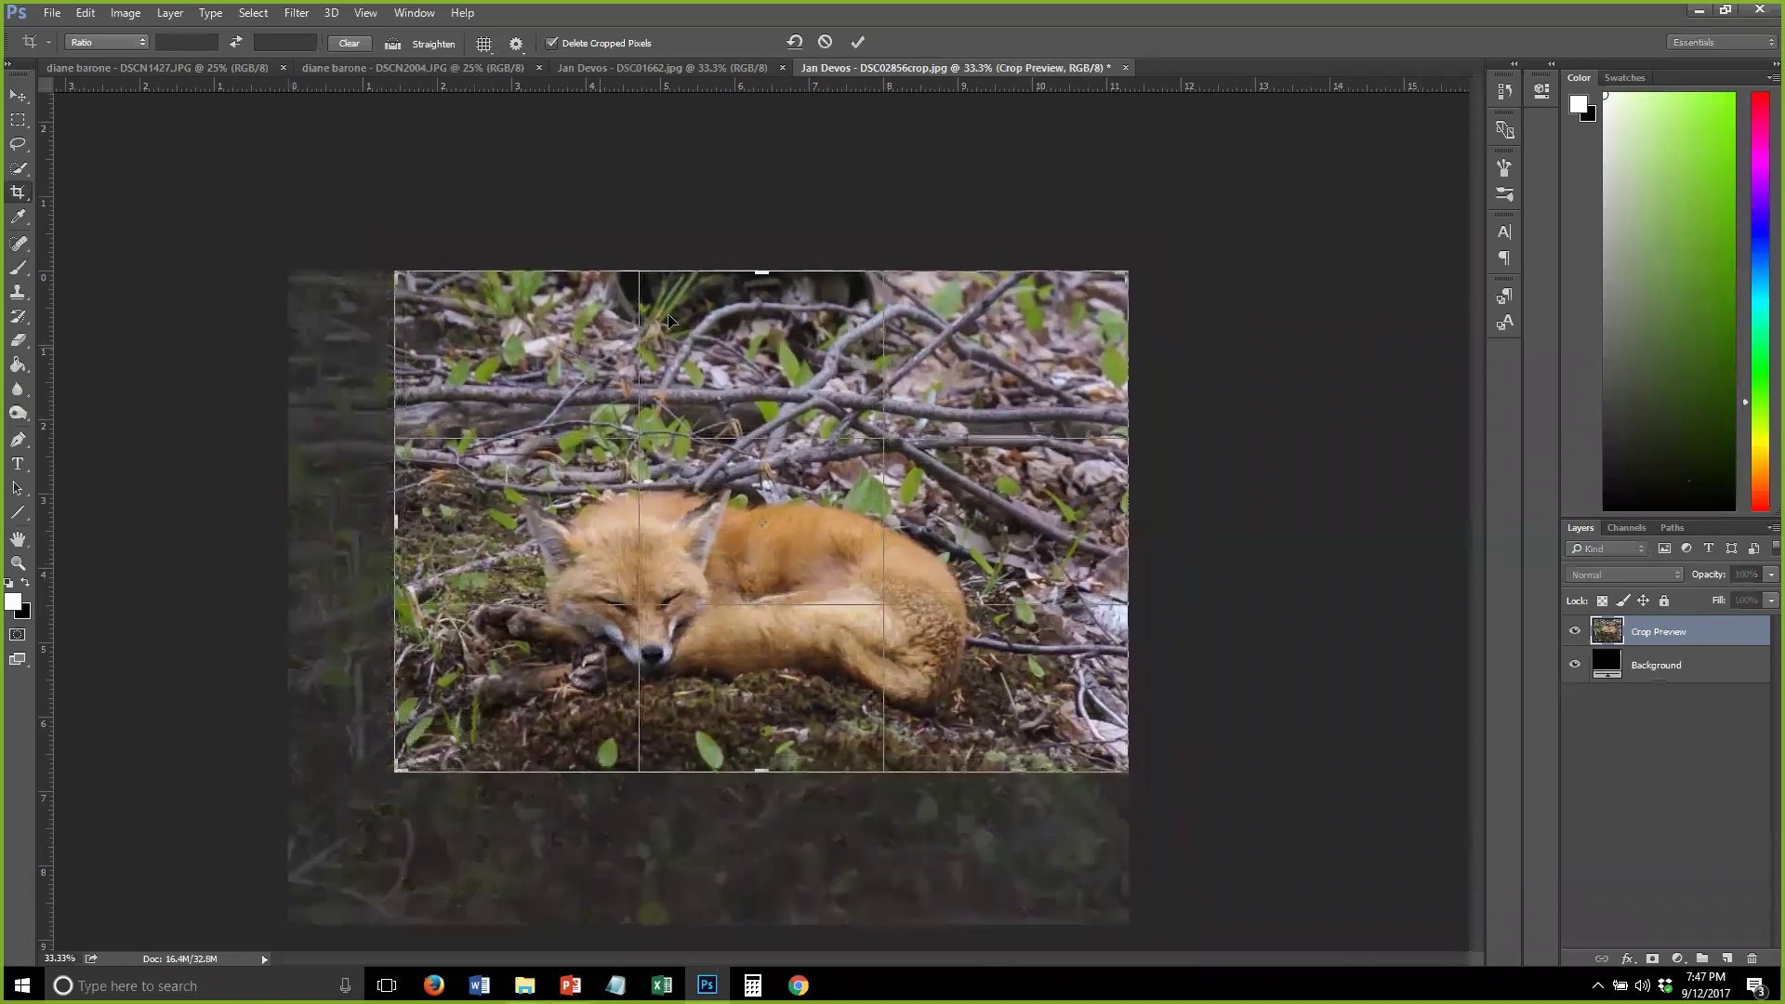
drag(766, 272, 758, 338)
drag(1127, 525, 1094, 523)
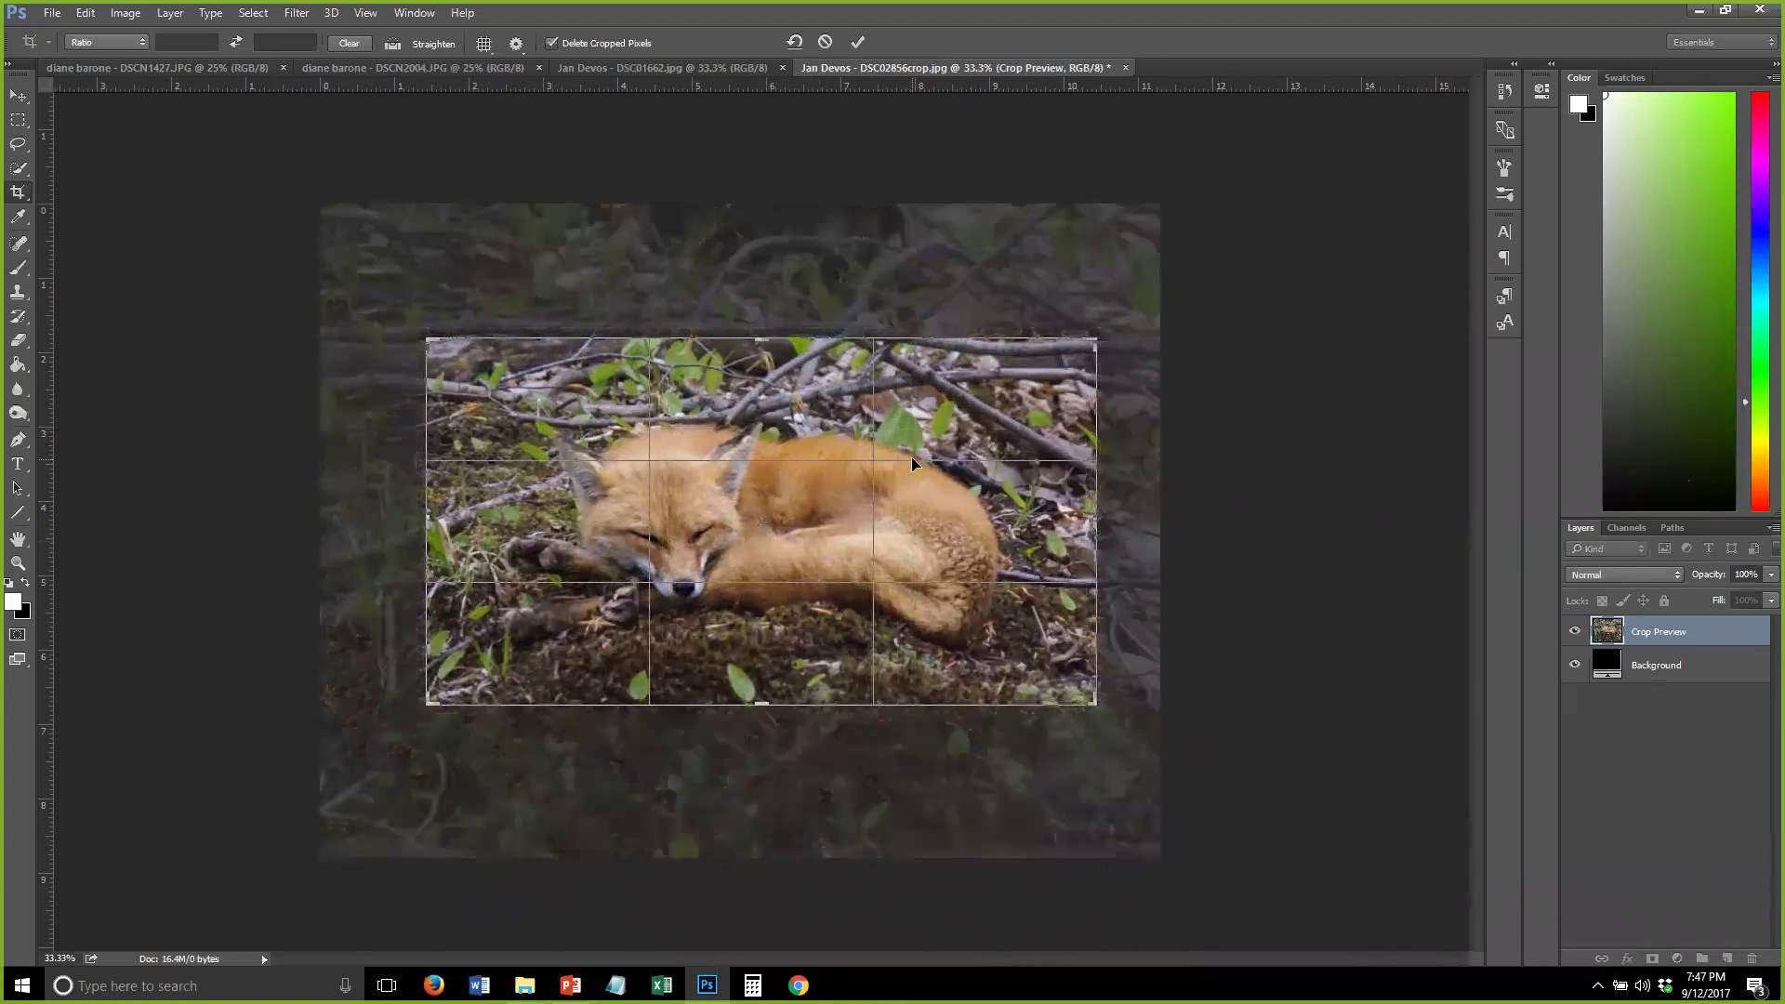
key(Return)
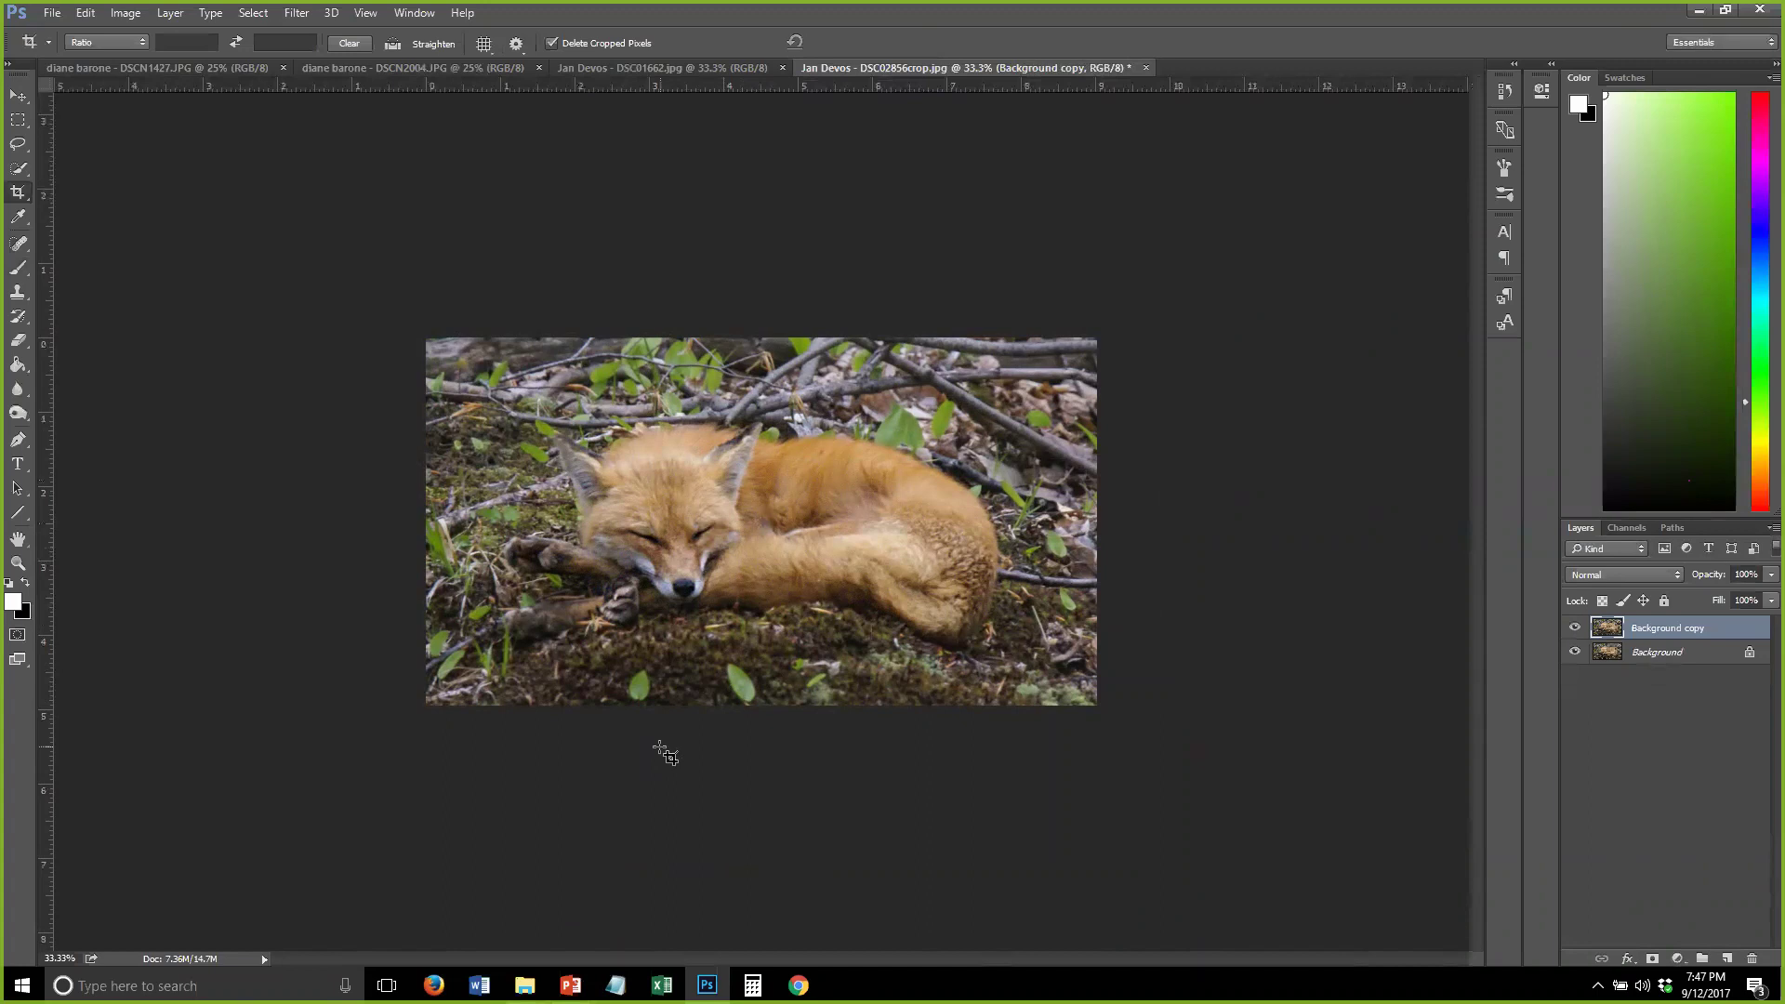
Examine the fox photo's camera data in the file information, and inspect the fox's face up close
click(52, 13)
click(74, 481)
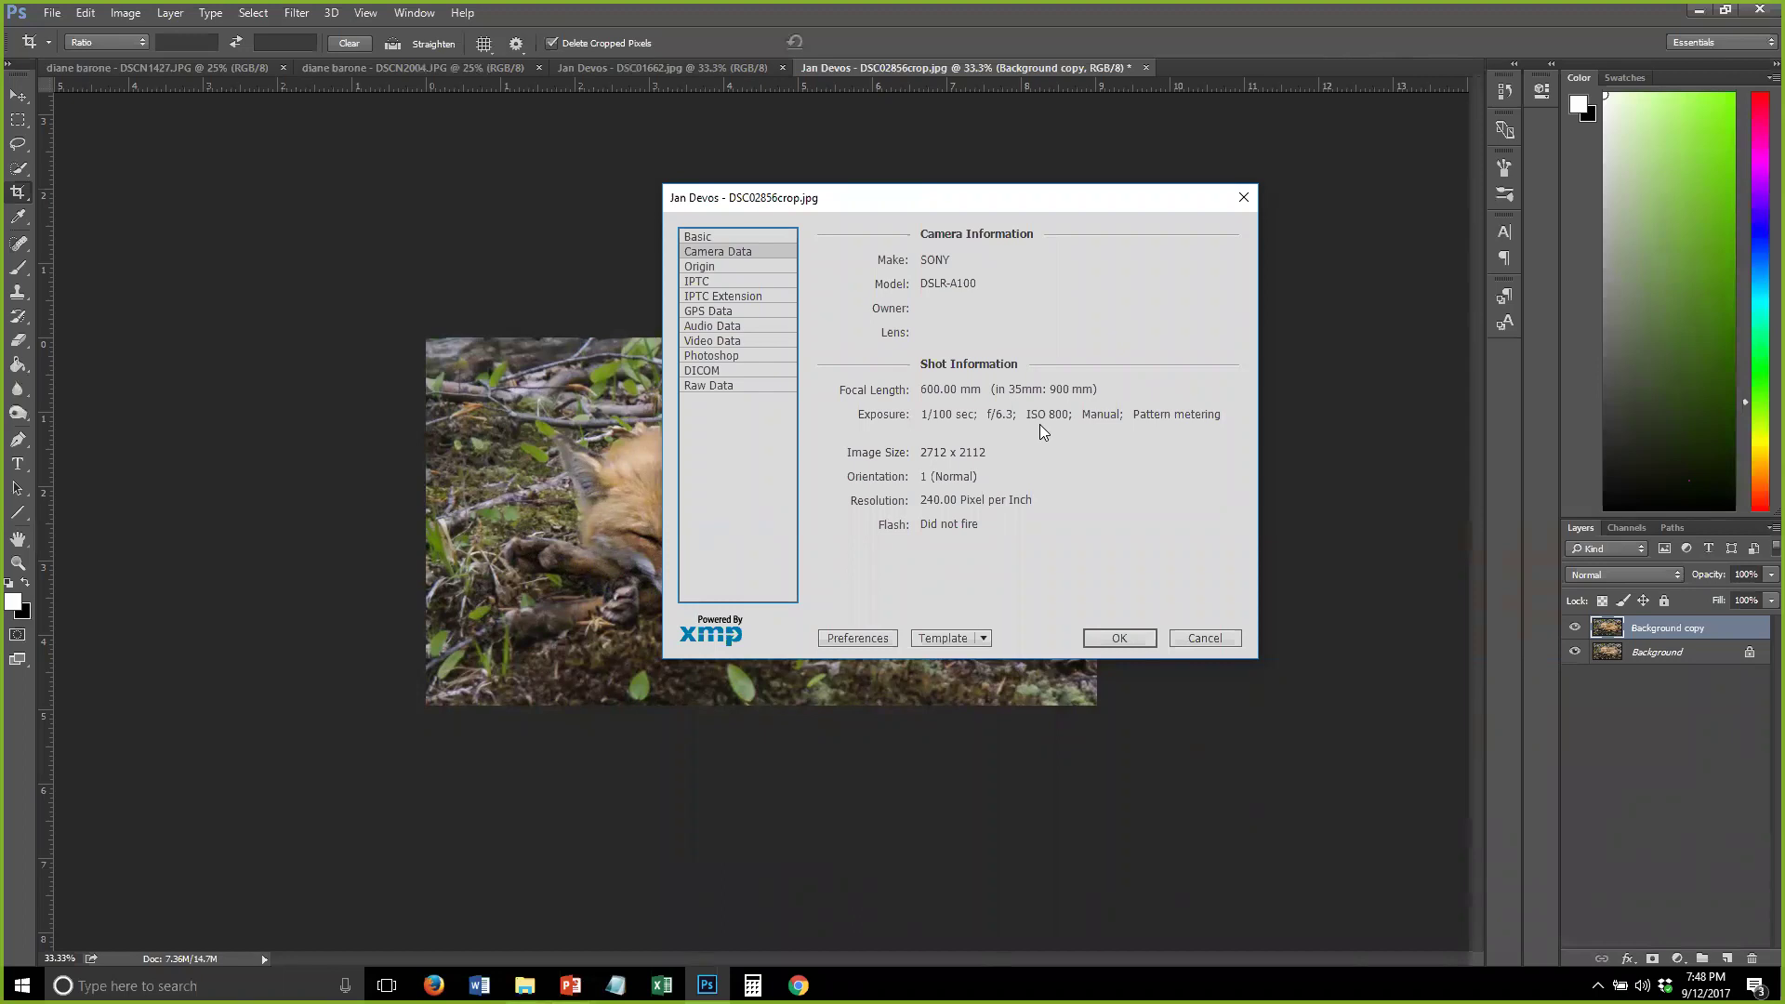
click(1205, 638)
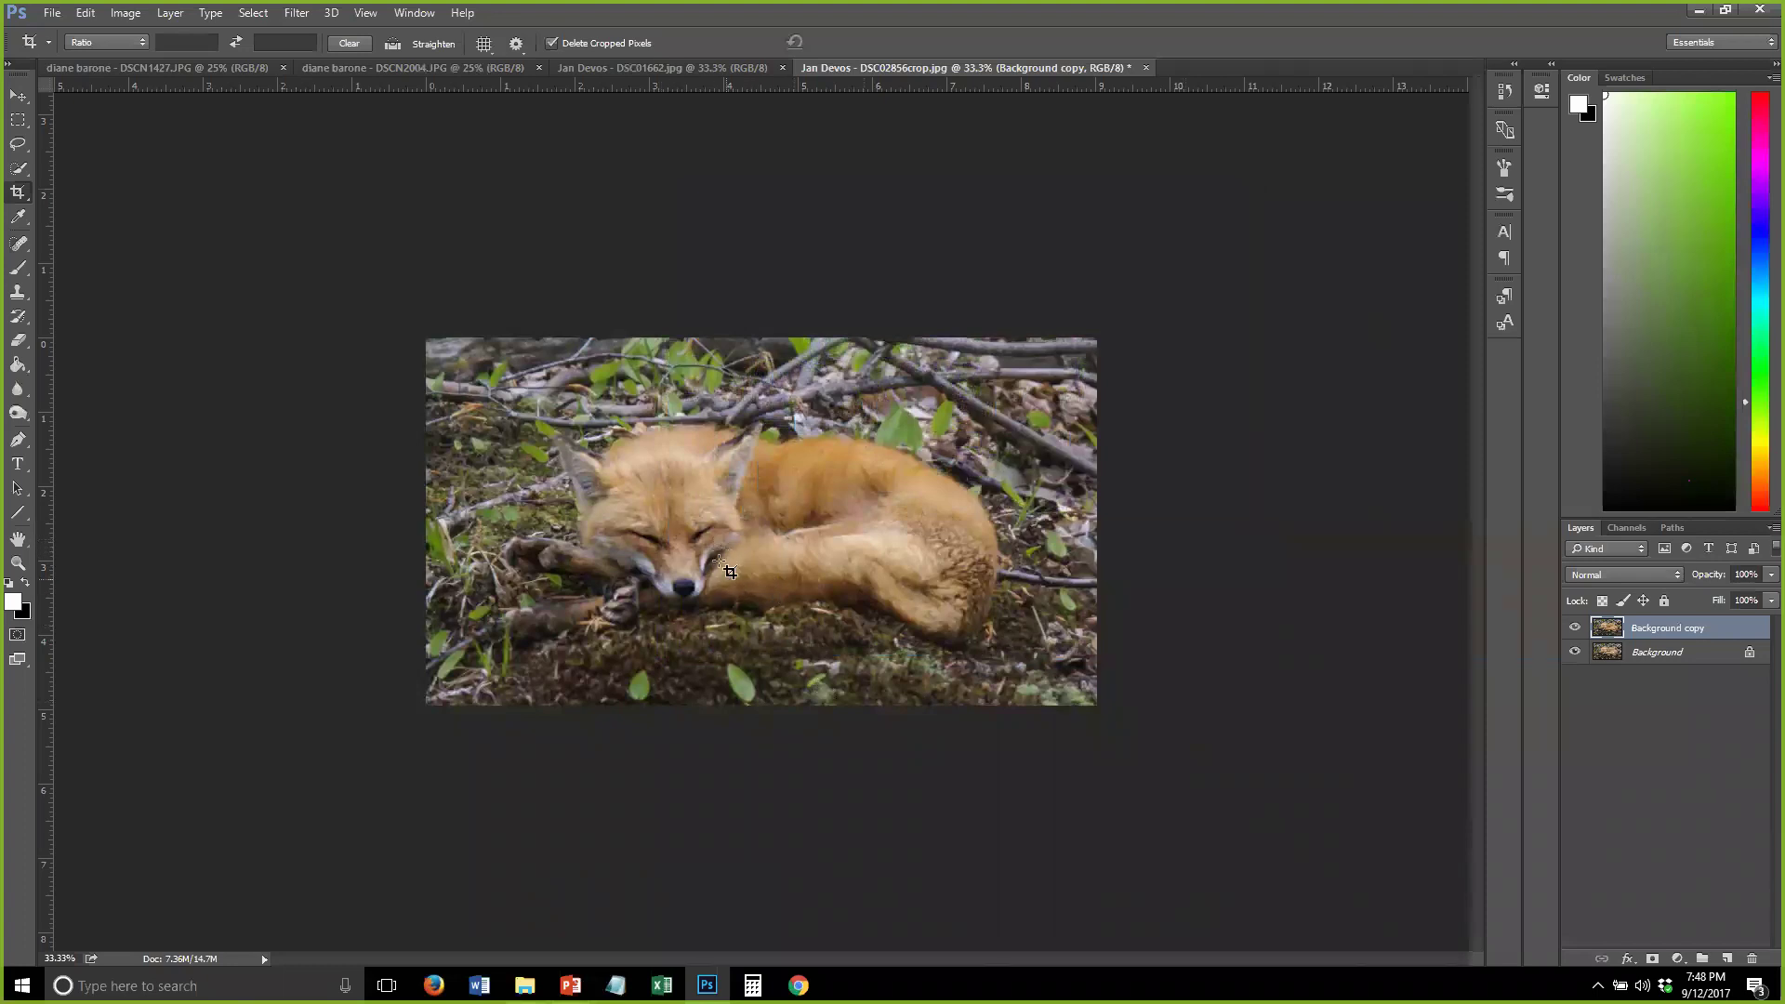
scroll(708, 565, up, 1)
scroll(709, 566, up, 3)
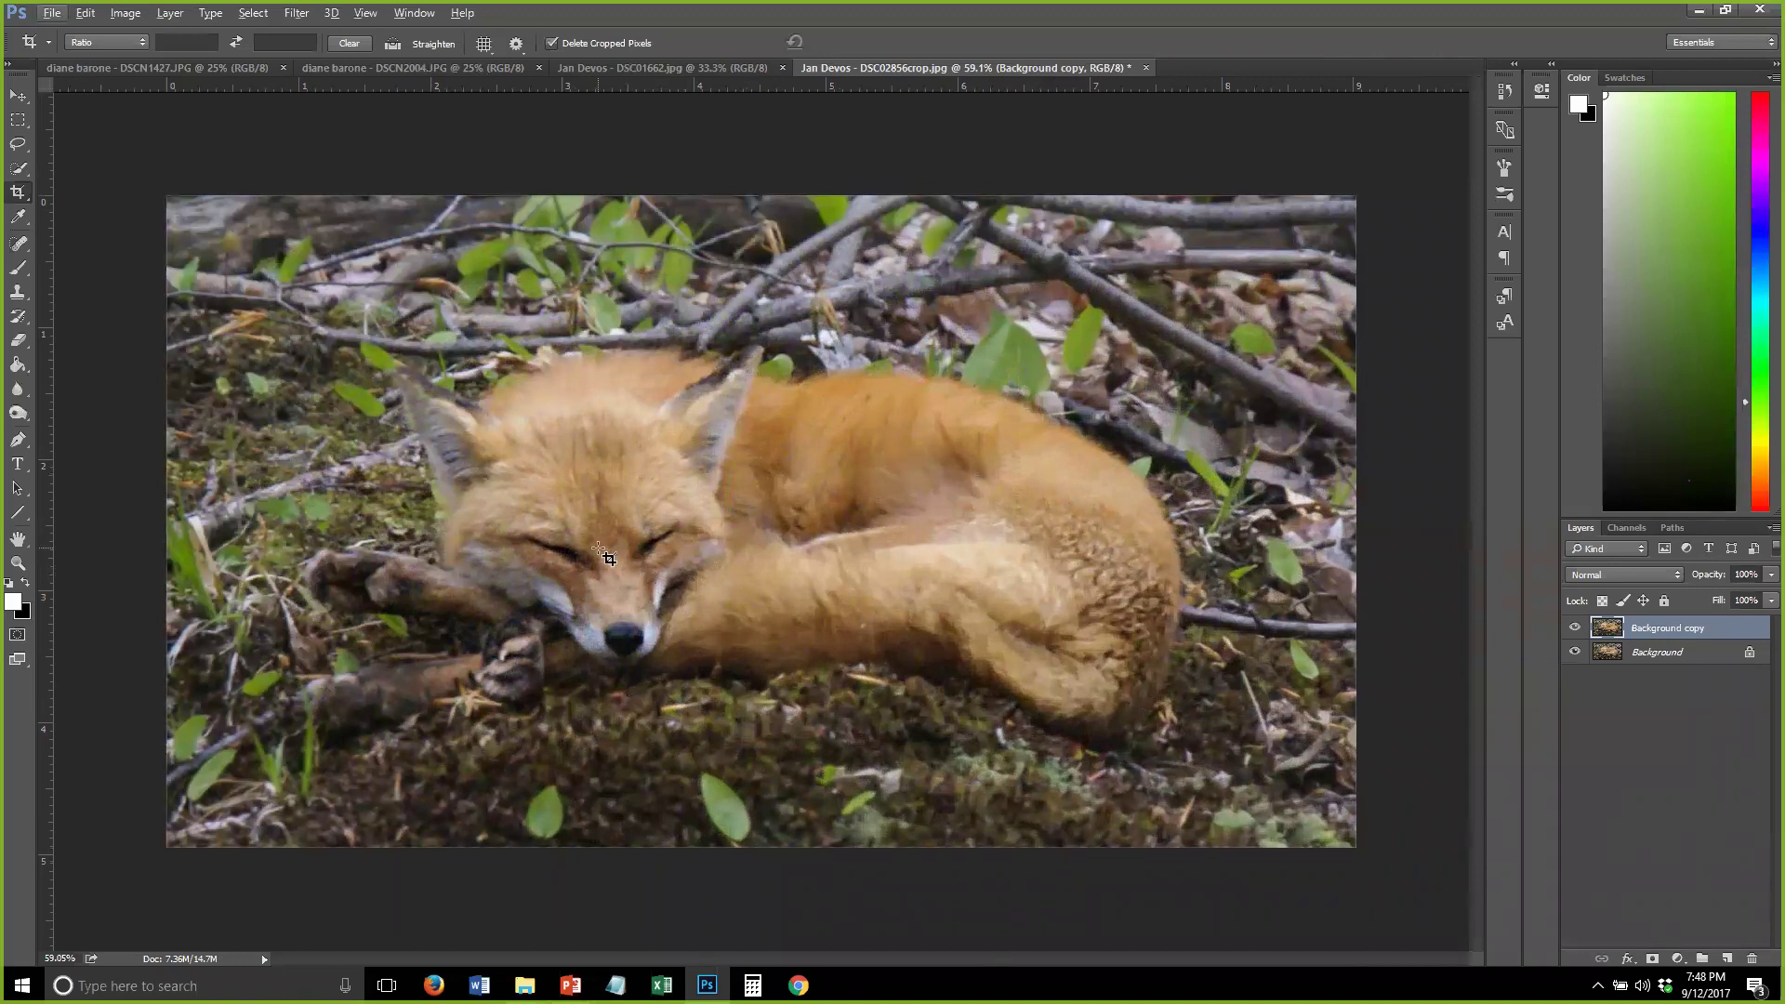
scroll(1000, 583, down, 3)
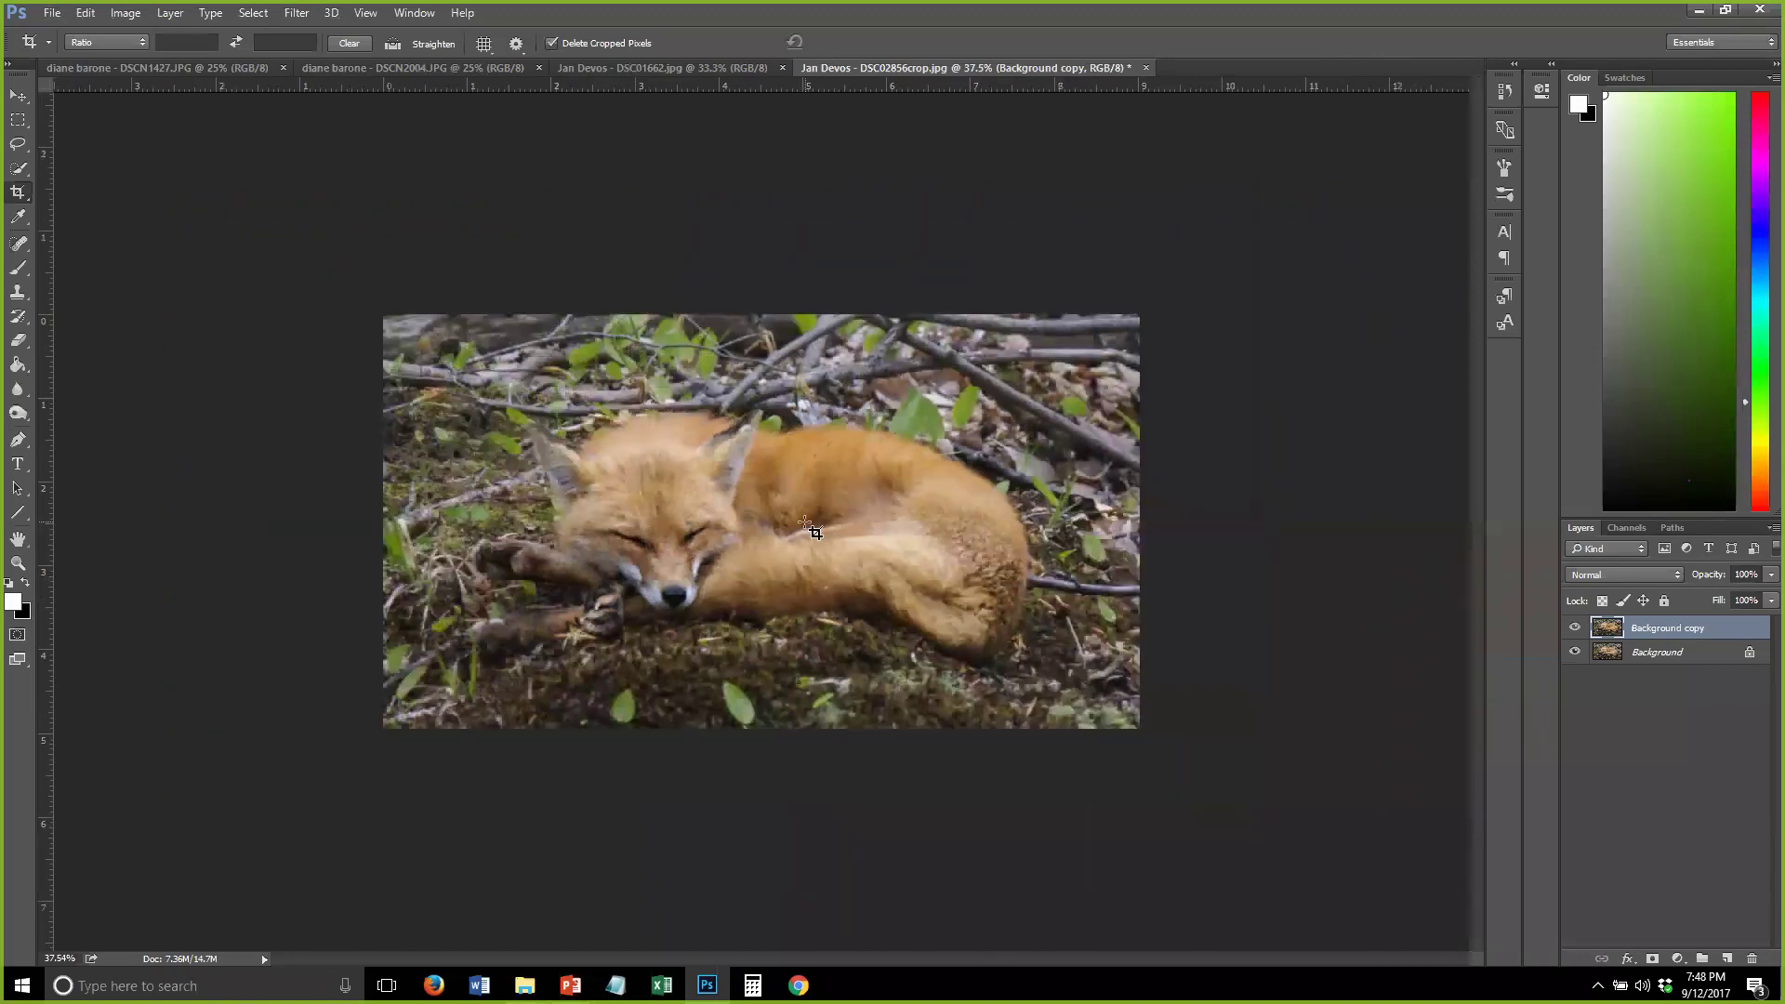
Compare the crop with the full original photo by undoing and restoring it
key(ctrl+z)
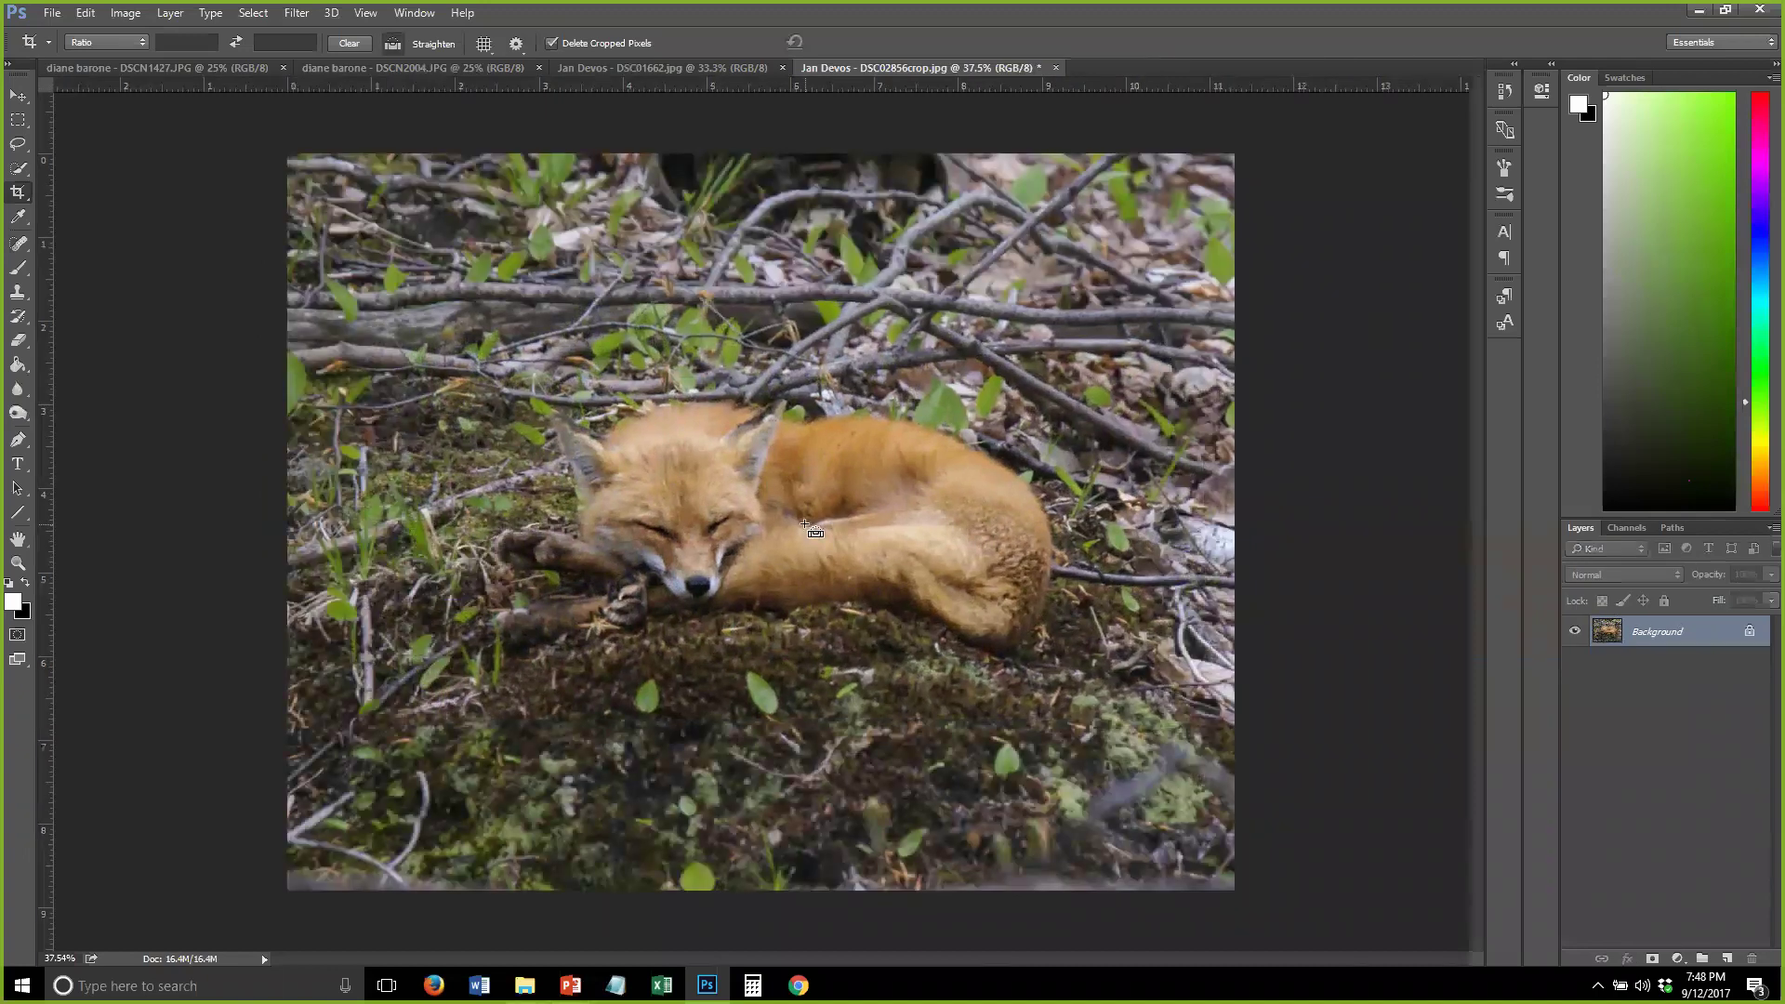
key(ctrl+z)
key(ctrl+alt+z)
key(ctrl+z)
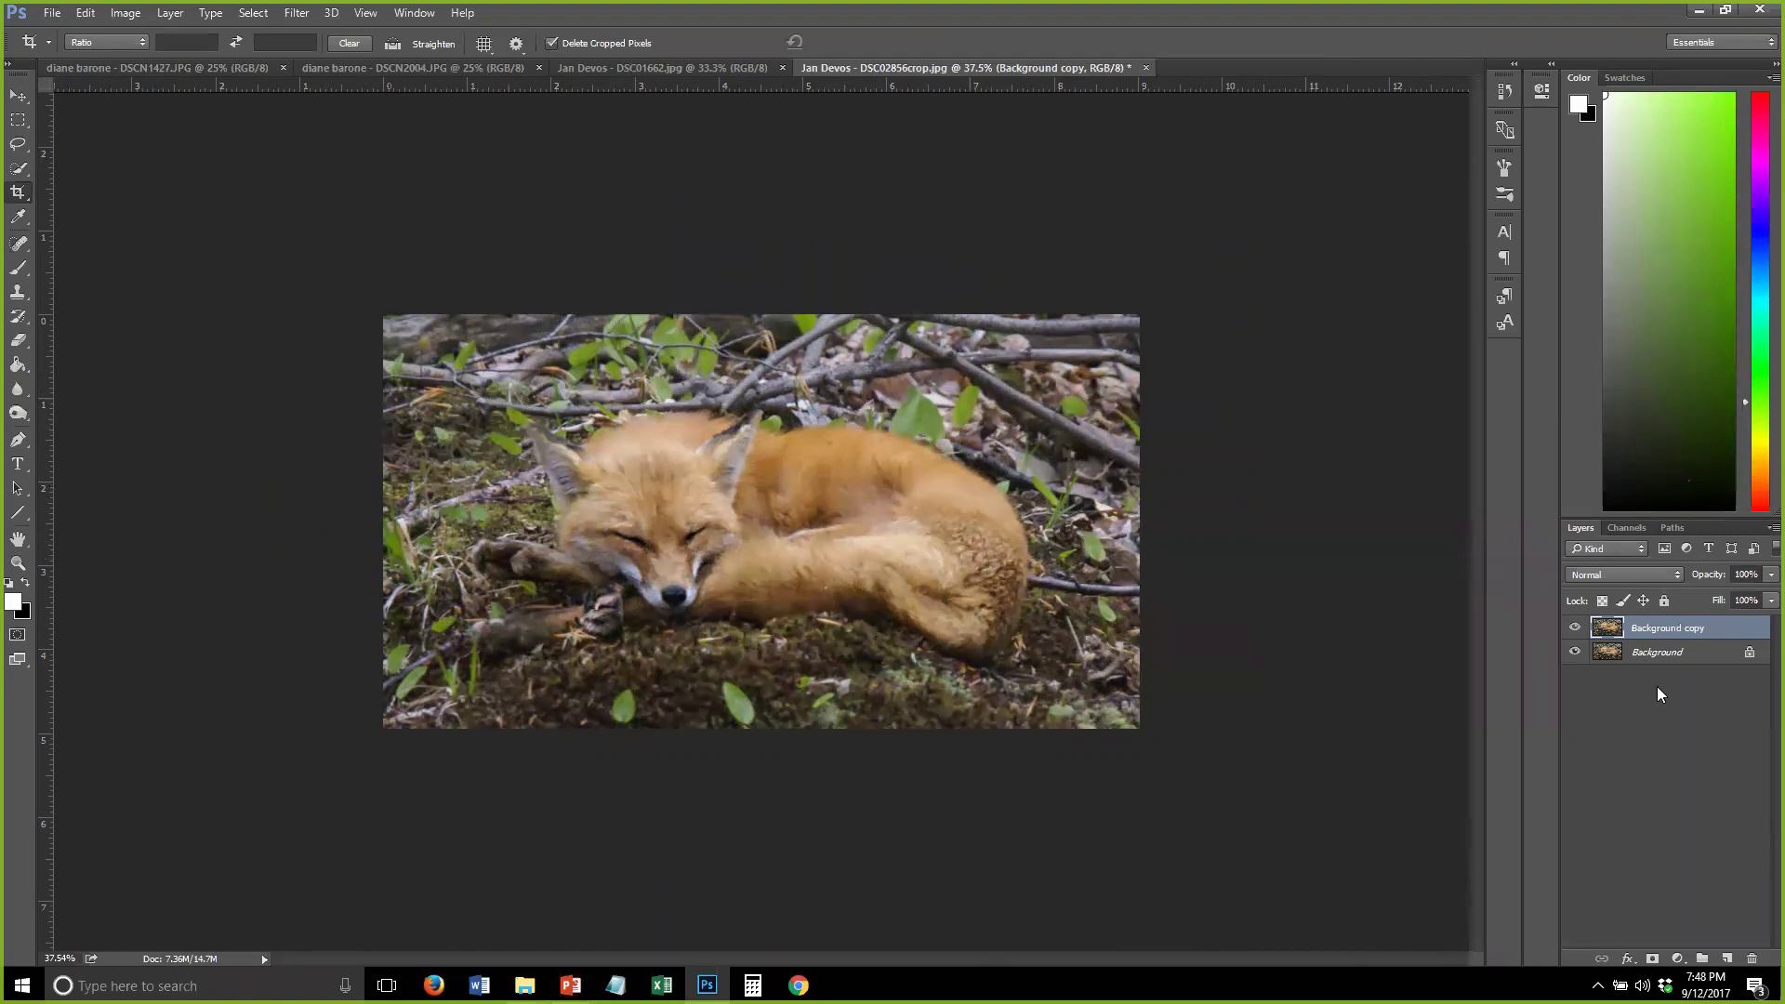
Add a new layer above Background copy and set its blend mode to Overlay
click(1725, 957)
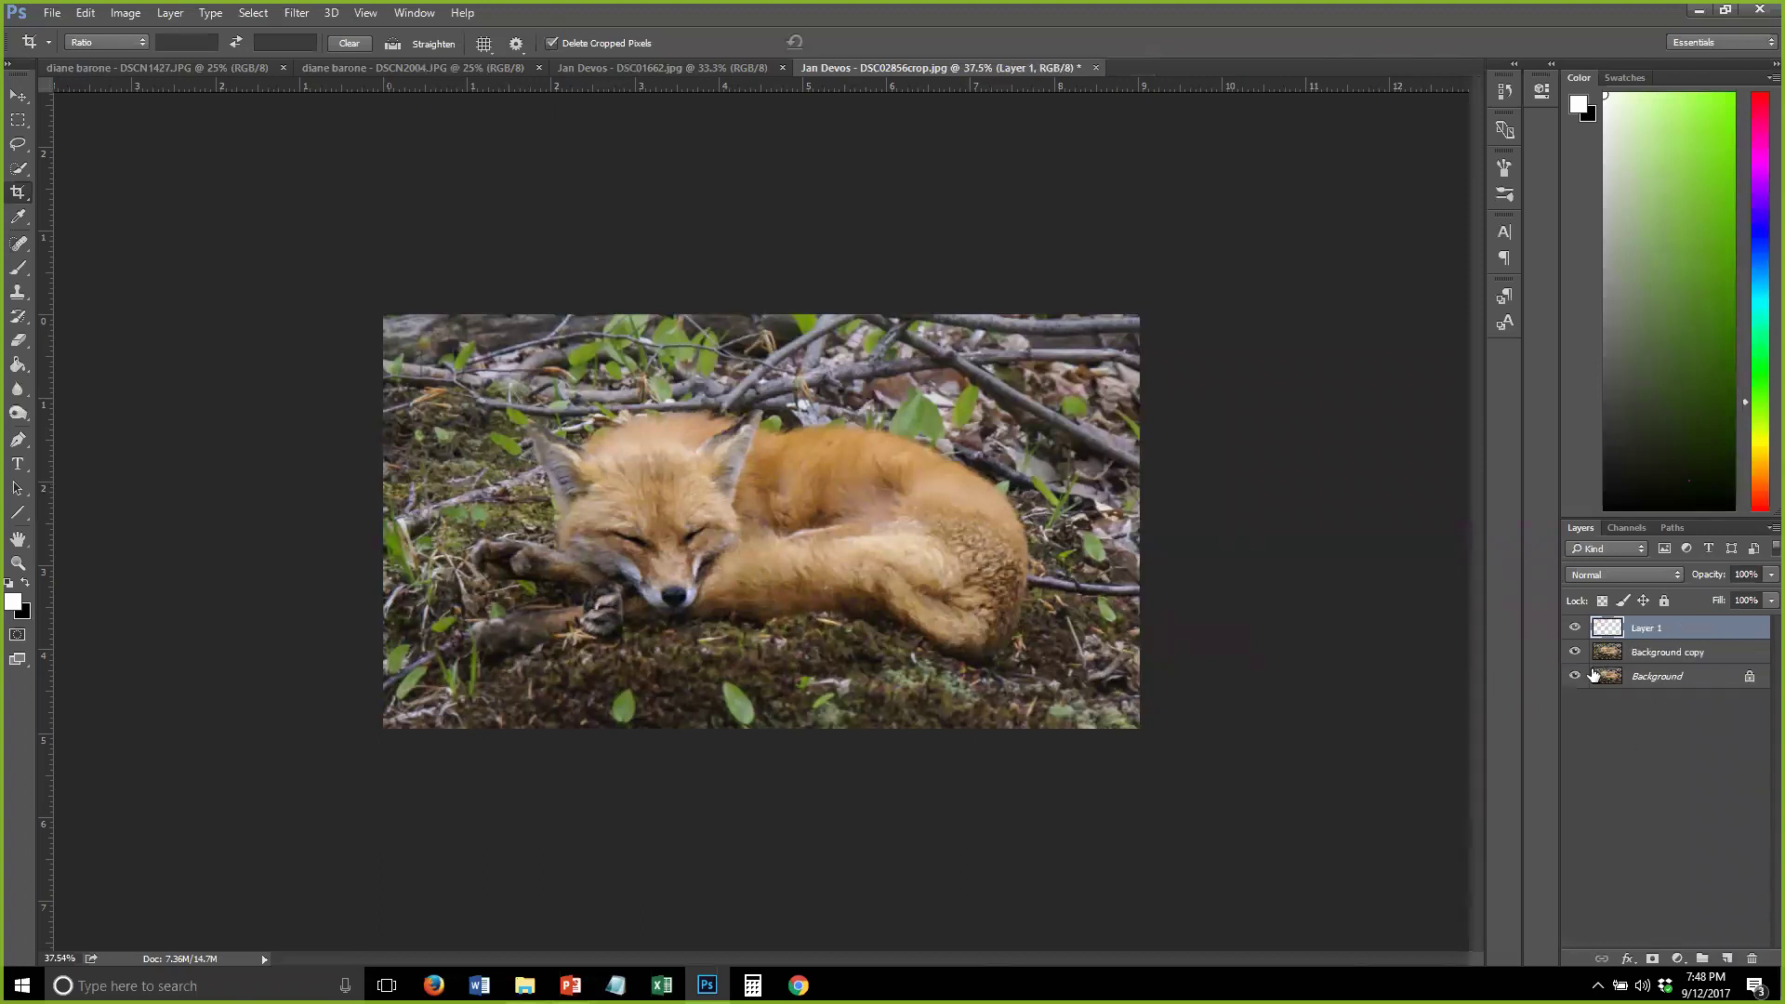
click(1586, 573)
click(1617, 757)
Set up a soft-edged 40 px brush at 10% opacity for painting on the Overlay layer
click(19, 270)
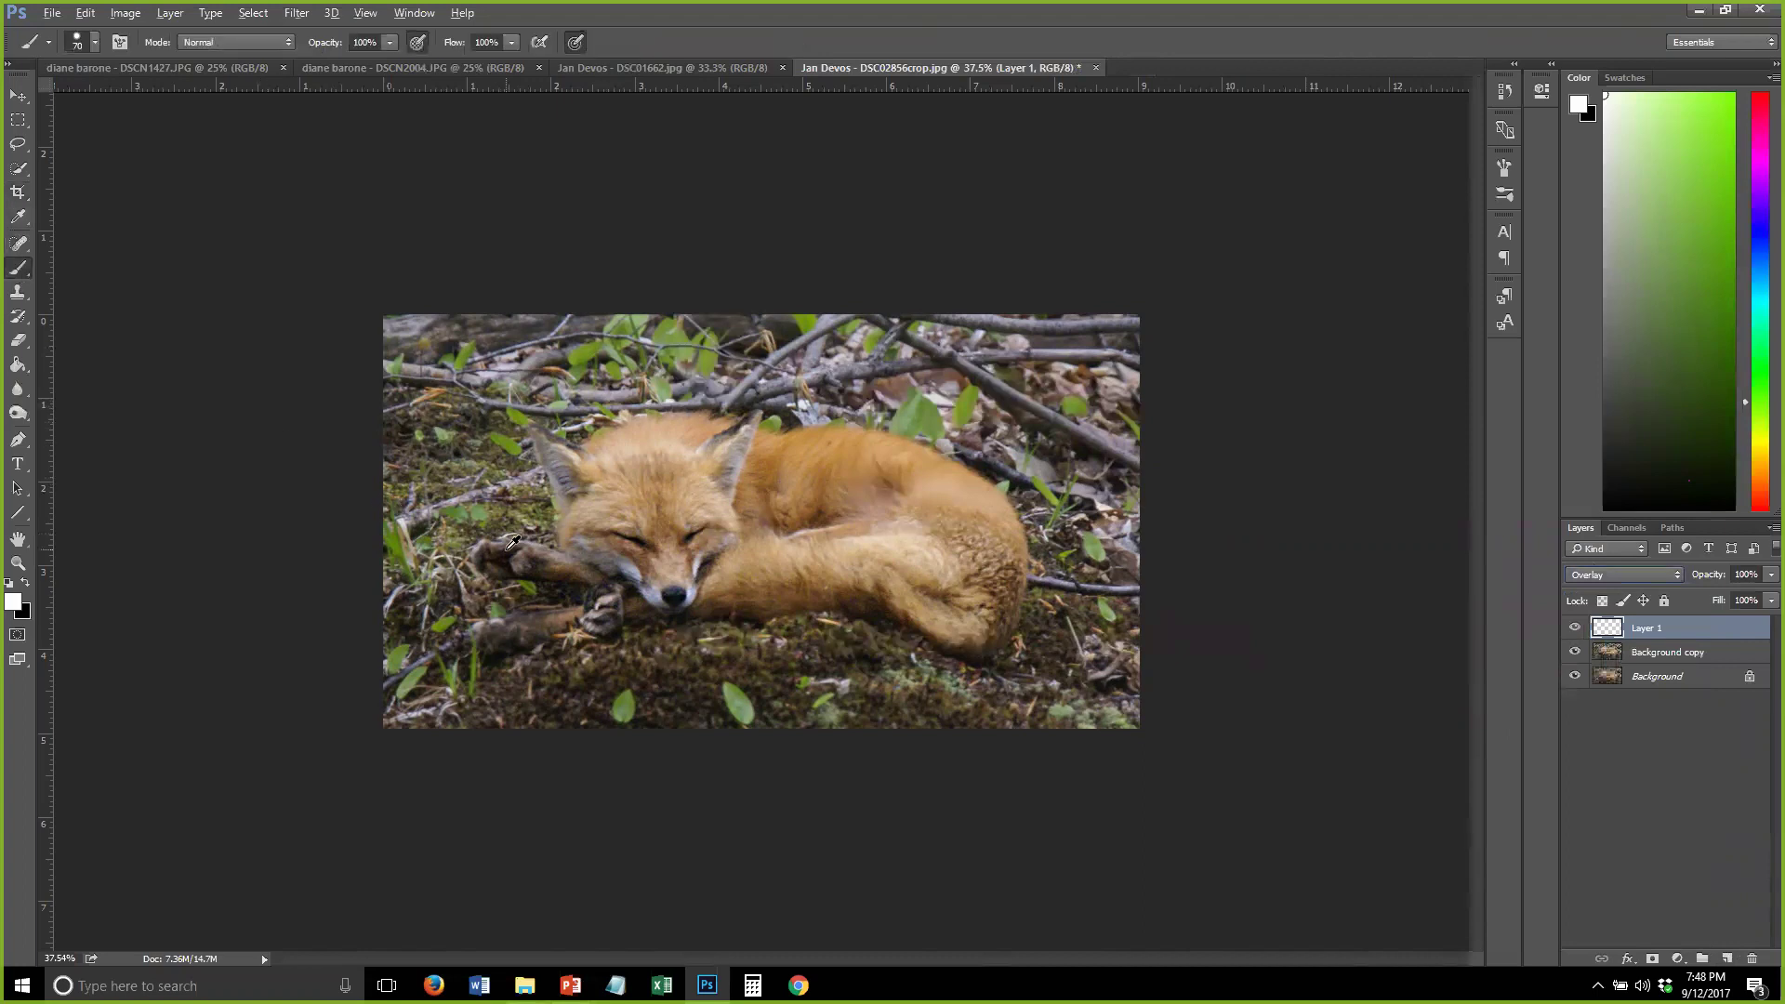
scroll(512, 542, up, 3)
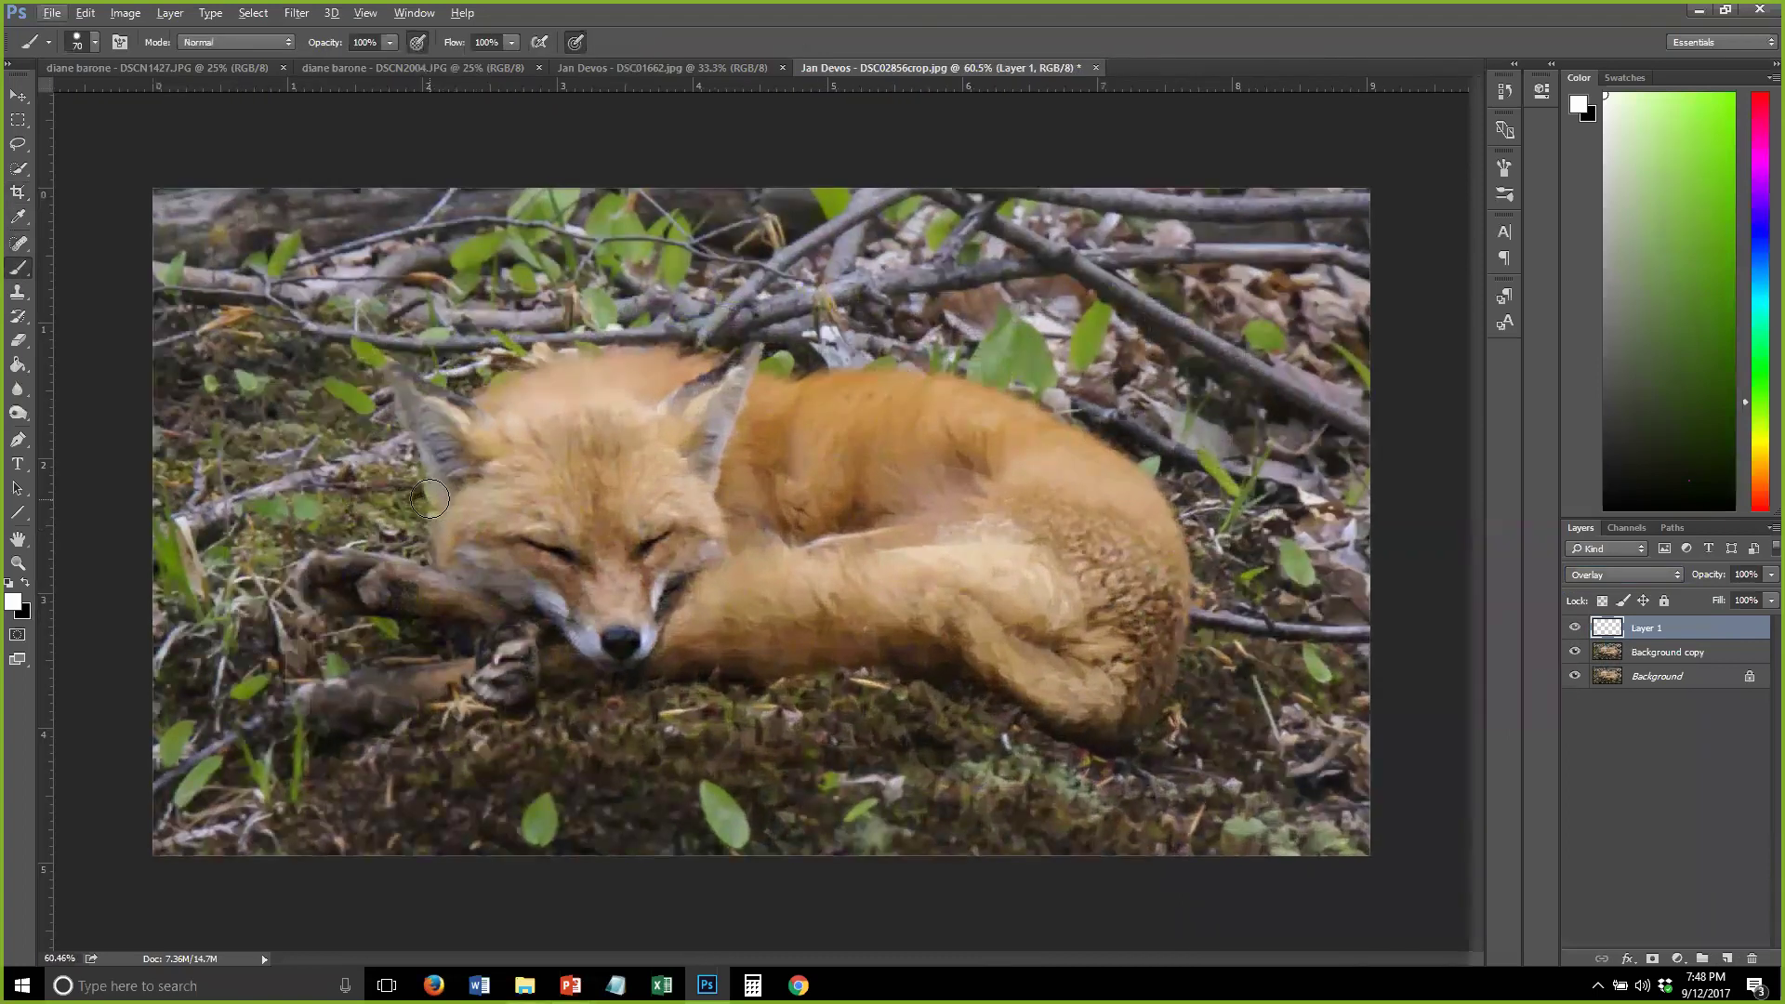
key(bracketleft)
key(bracketleft)
click(389, 43)
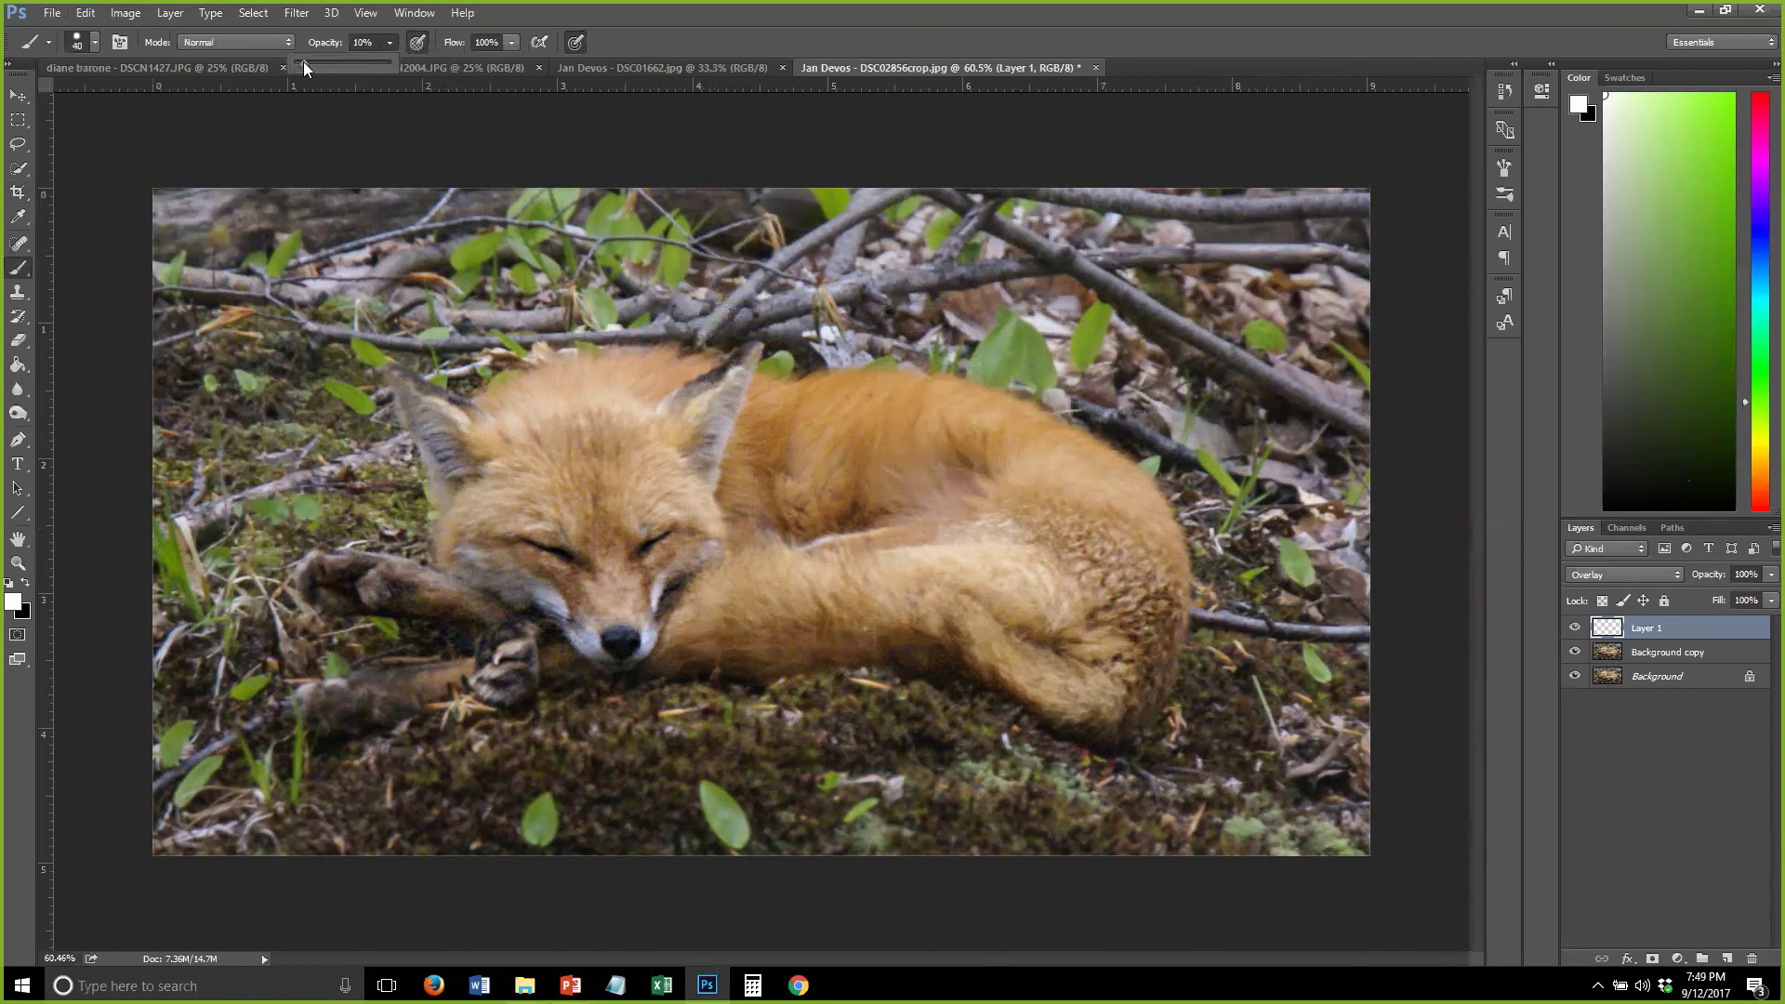
click(95, 43)
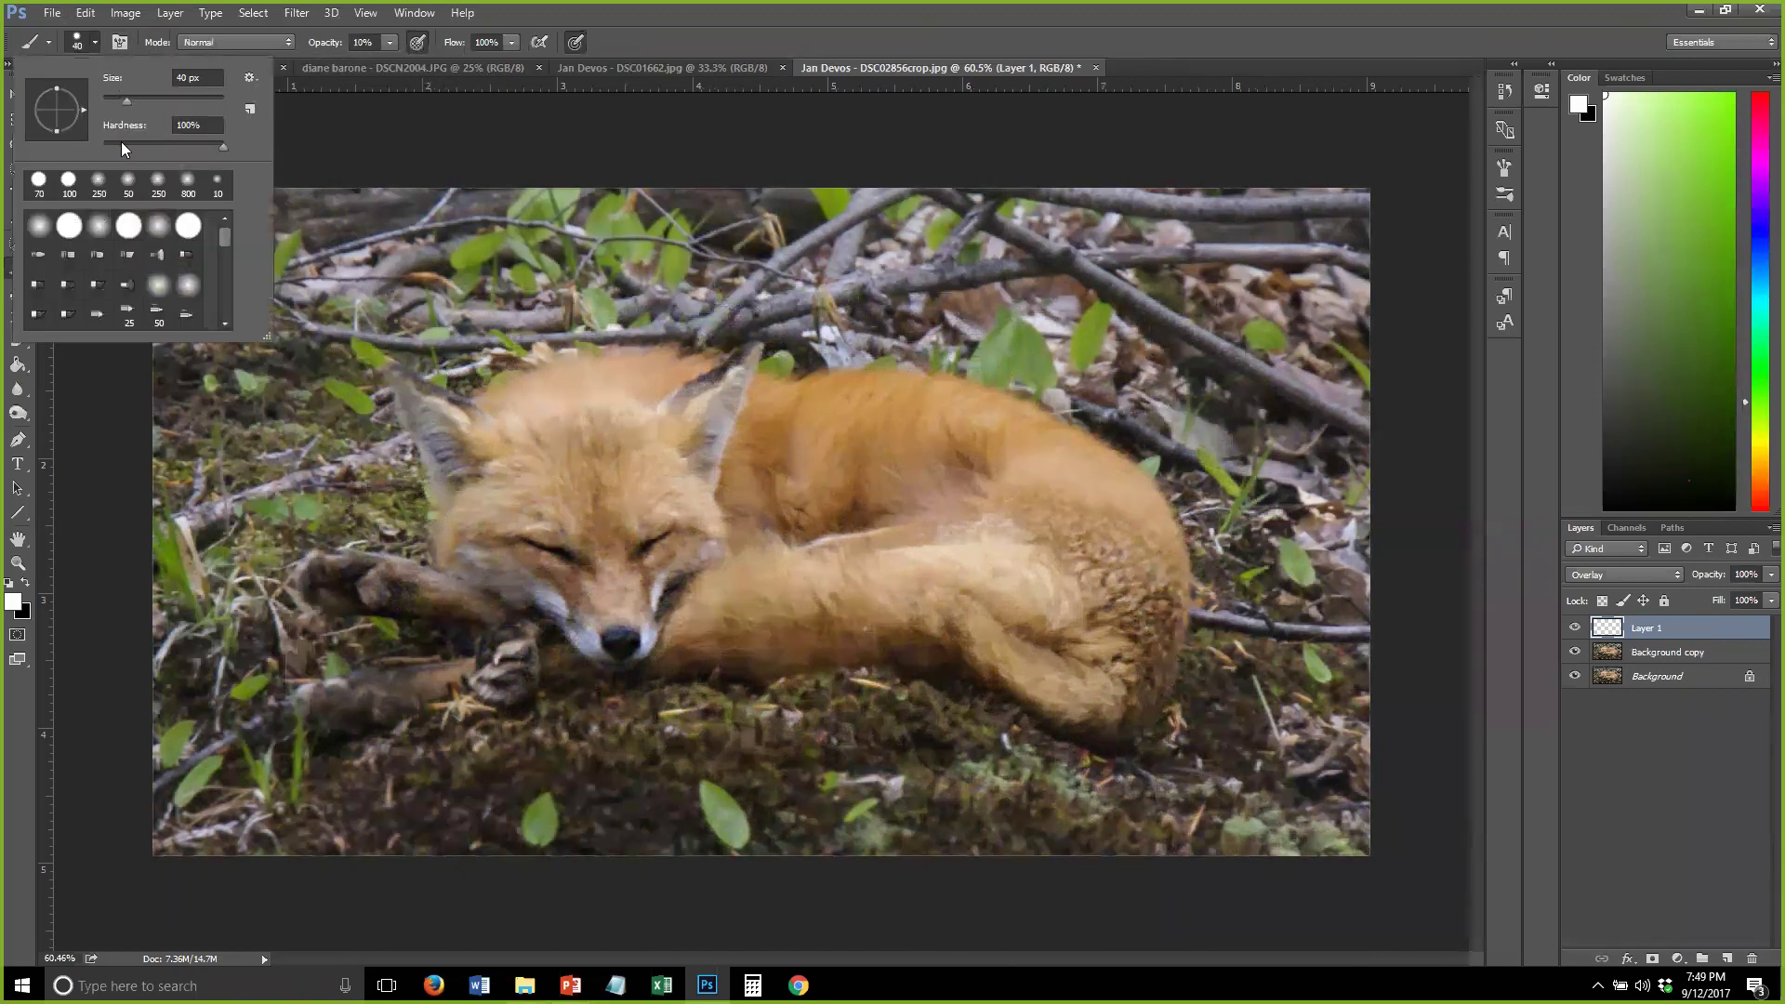
click(360, 132)
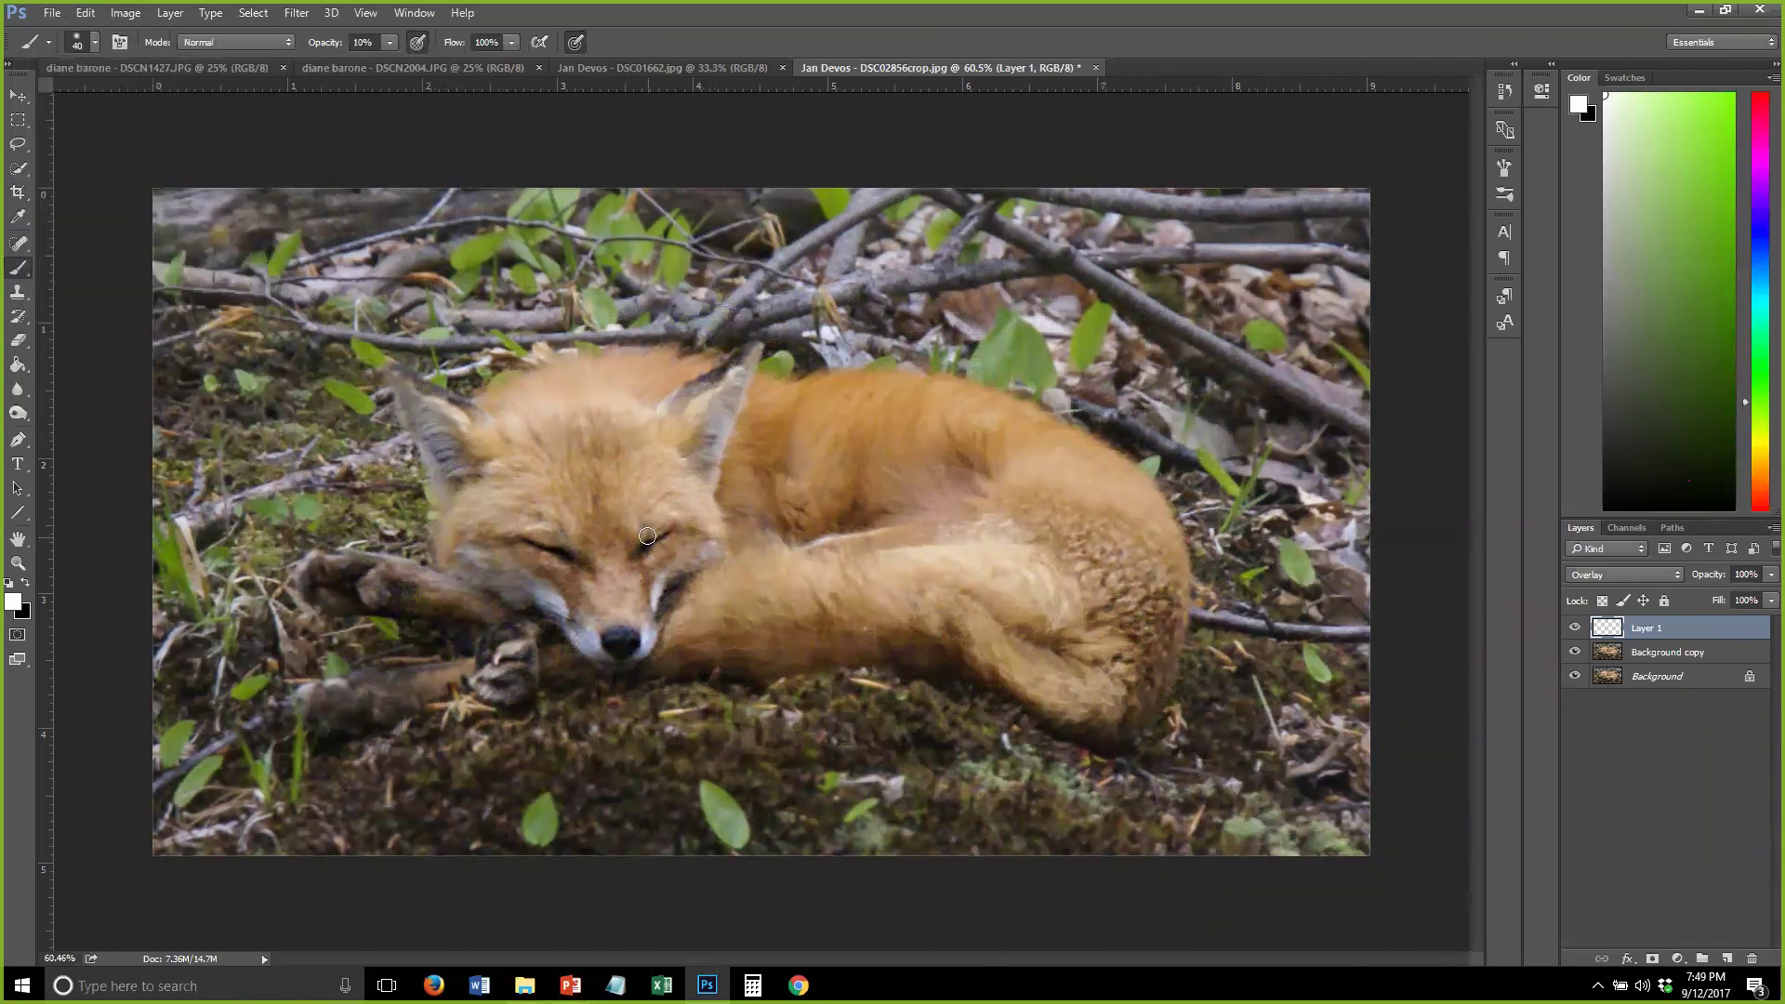
Brighten the fox's ears, muzzle and eye area by painting white on Layer 1
mouse_move(719, 409)
mouse_down()
mouse_move(711, 455)
mouse_move(723, 394)
mouse_up()
mouse_move(388, 418)
mouse_down()
mouse_move(453, 485)
mouse_move(438, 407)
mouse_move(413, 385)
mouse_move(446, 482)
mouse_move(422, 403)
mouse_move(485, 455)
mouse_up()
drag(535, 589, 595, 636)
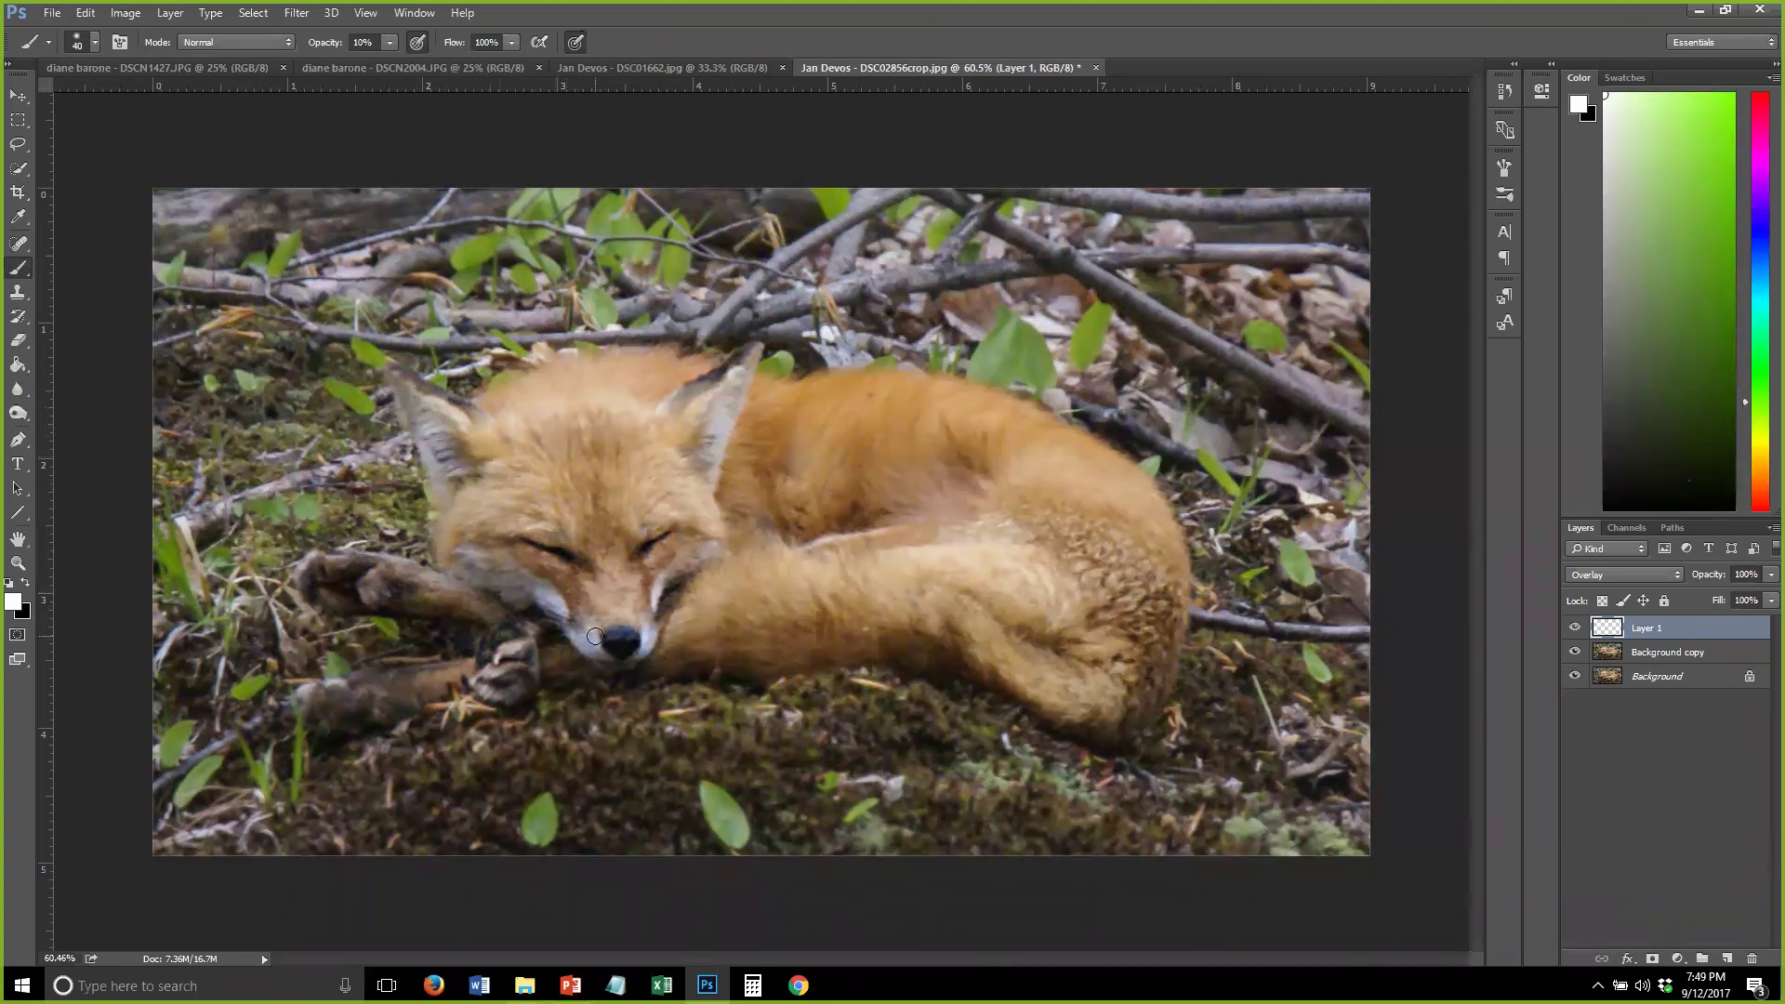
mouse_move(663, 580)
mouse_down()
mouse_move(634, 636)
mouse_move(631, 567)
mouse_move(686, 551)
mouse_move(647, 578)
mouse_up()
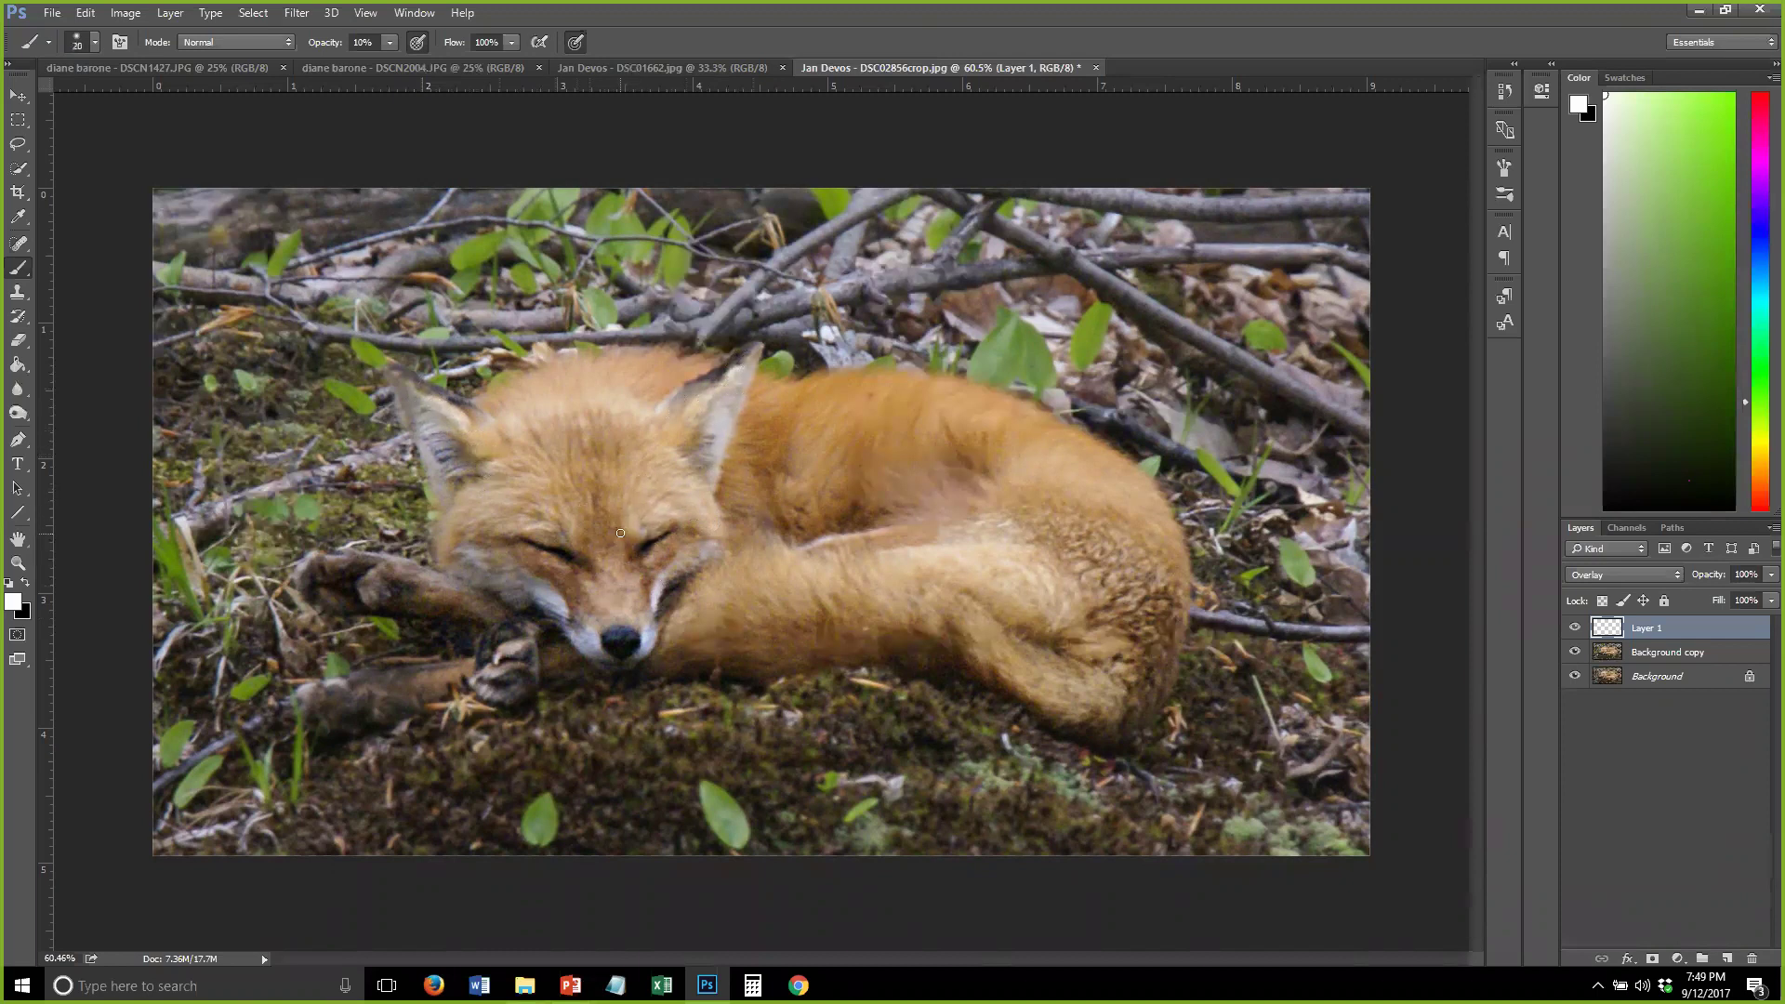
Enlarge the brush to 70 px and paint white over the fox's tail, body and paws to brighten them
key(bracketright)
key(bracketright)
key(bracketright)
key(bracketright)
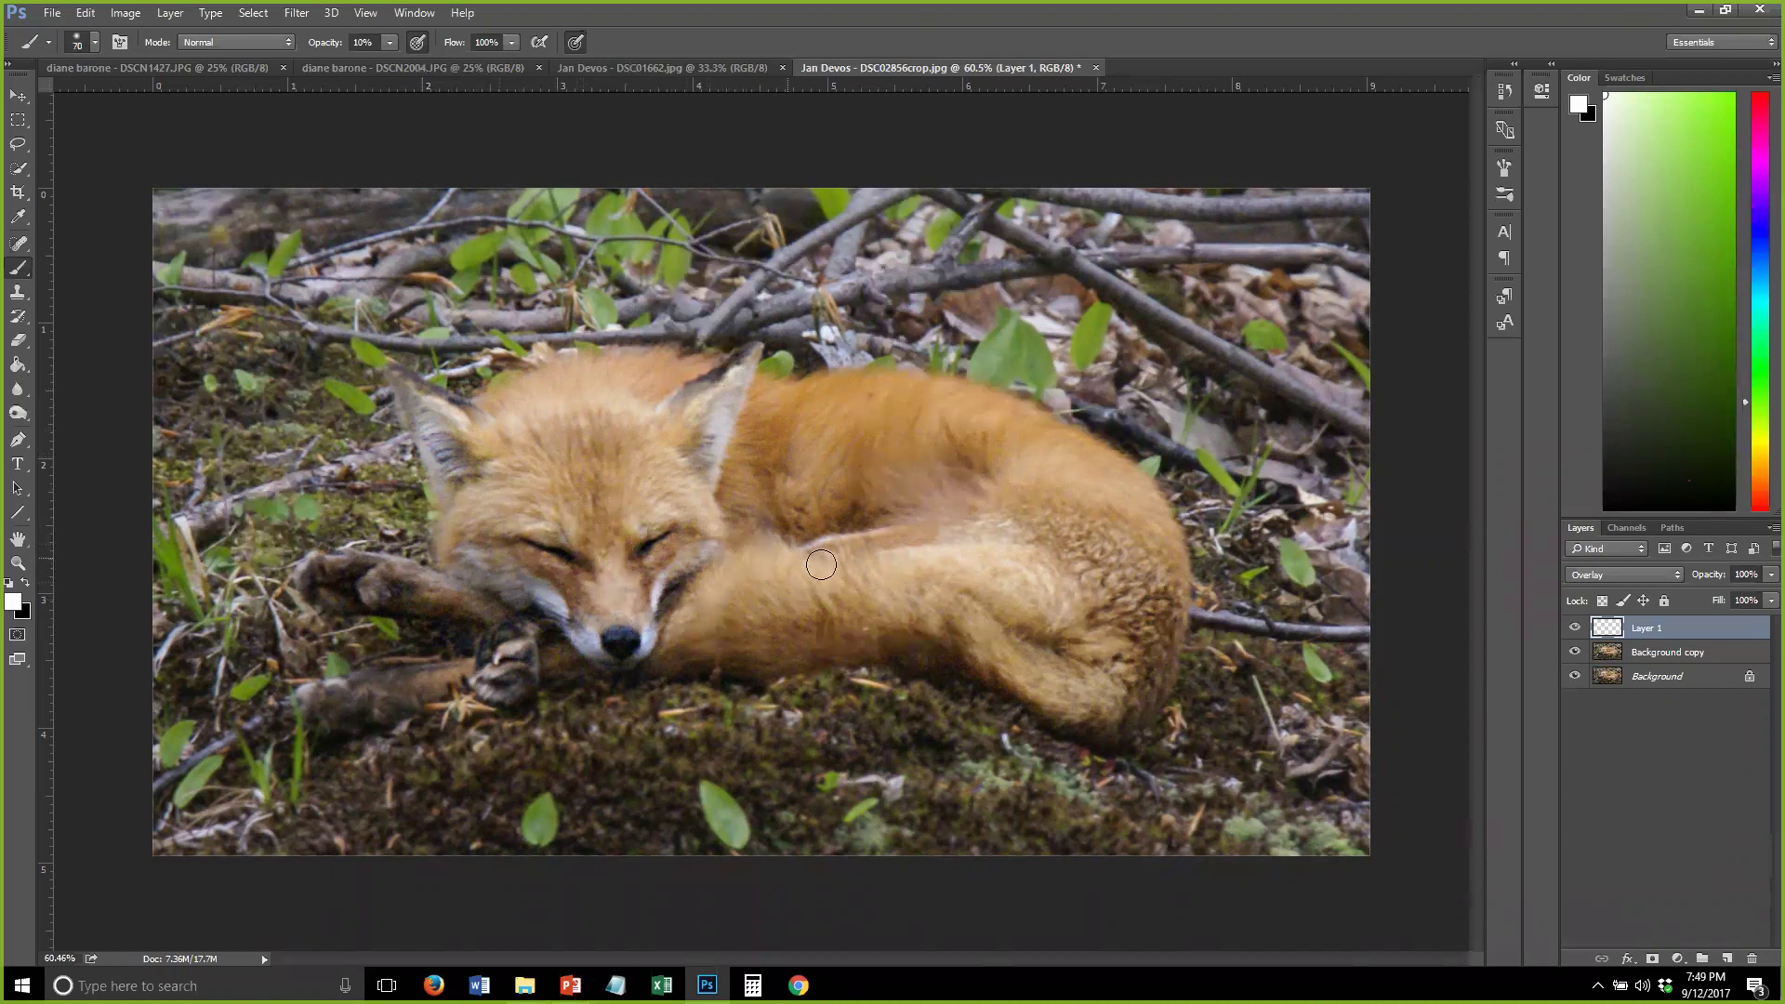
mouse_move(788, 604)
mouse_down()
mouse_move(717, 586)
mouse_move(971, 539)
mouse_move(846, 576)
mouse_up()
mouse_move(842, 420)
mouse_down()
mouse_move(559, 384)
mouse_move(519, 407)
mouse_move(606, 407)
mouse_move(580, 391)
mouse_move(574, 423)
mouse_move(847, 391)
mouse_move(832, 407)
mouse_move(527, 380)
mouse_move(467, 415)
mouse_move(633, 399)
mouse_move(552, 395)
mouse_move(602, 358)
mouse_move(667, 367)
mouse_move(609, 501)
mouse_move(456, 650)
mouse_move(375, 570)
mouse_move(489, 600)
mouse_move(511, 621)
mouse_move(508, 683)
mouse_move(556, 658)
mouse_move(379, 698)
mouse_move(817, 575)
mouse_move(1087, 656)
mouse_move(1077, 600)
mouse_move(1002, 539)
mouse_move(863, 543)
mouse_move(558, 688)
mouse_up()
Darken the branches, leaves and ground around the fox by painting black on Layer 1 with a brush of up to 400 px
key(x)
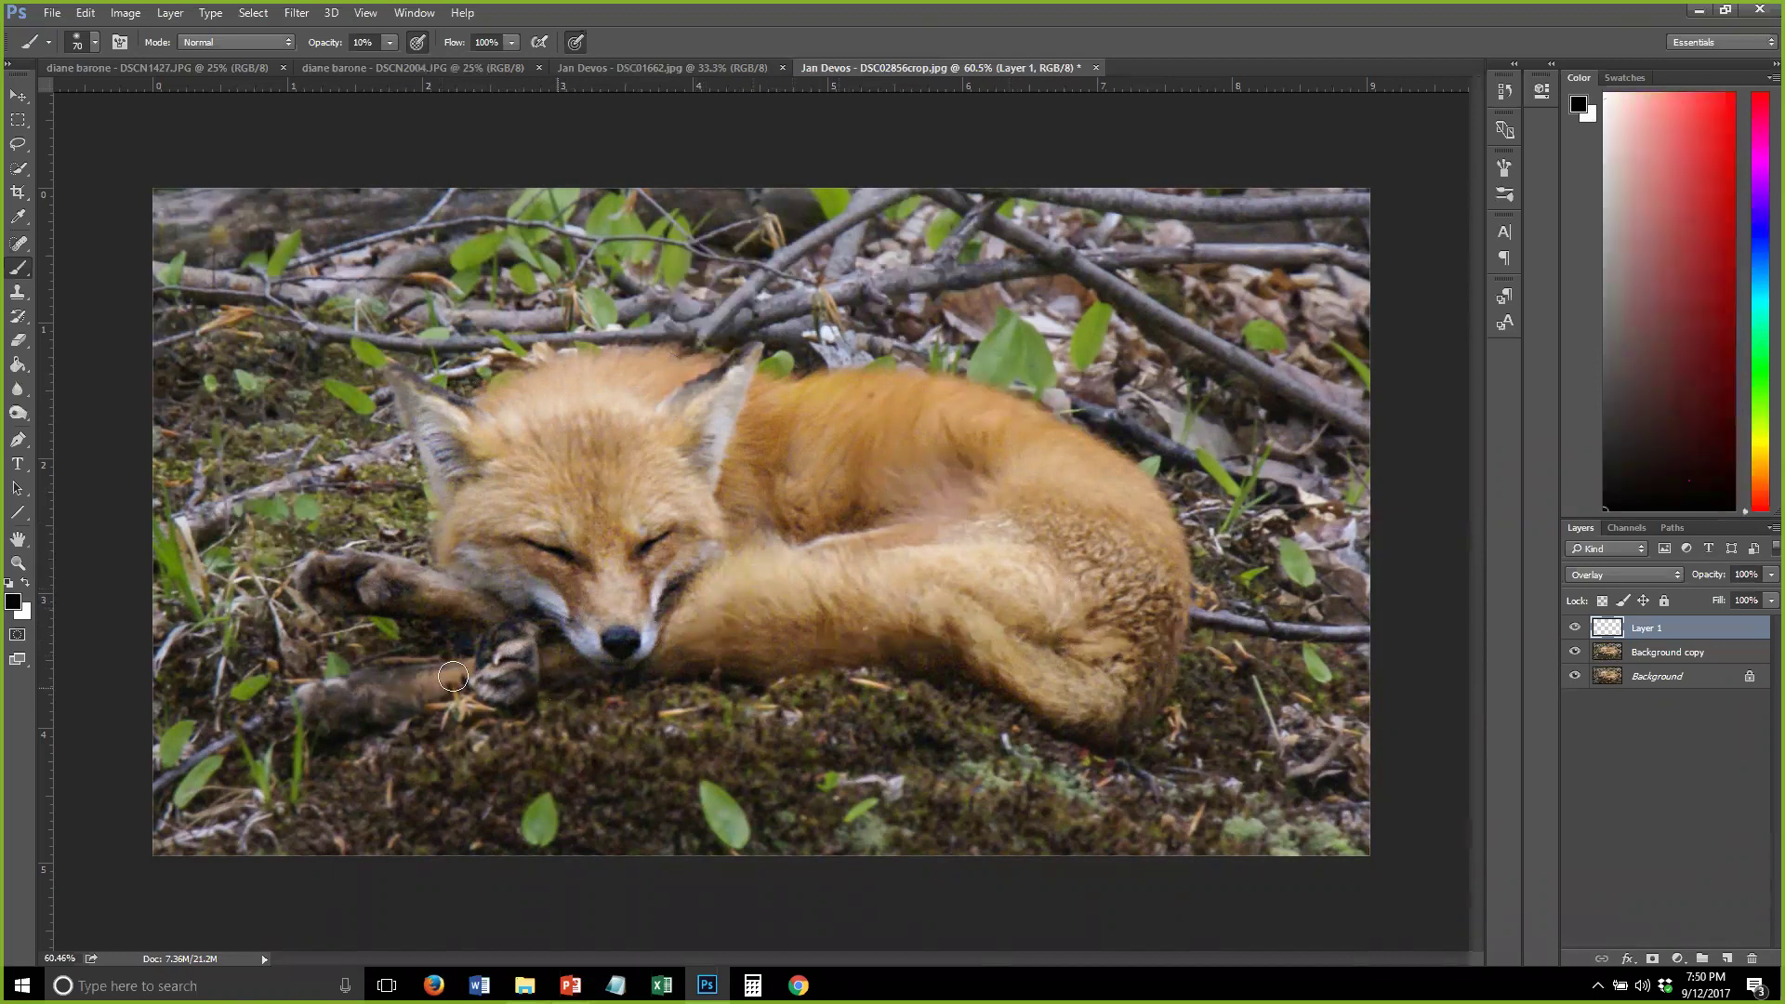
key(bracketright)
key(bracketright)
key(bracketright)
key(bracketright)
key(bracketright)
key(bracketright)
key(bracketright)
key(bracketright)
key(bracketright)
key(bracketright)
mouse_move(327, 209)
mouse_down()
mouse_move(150, 298)
mouse_move(196, 200)
mouse_move(186, 226)
mouse_move(361, 154)
mouse_move(253, 206)
mouse_move(1012, 215)
mouse_move(1239, 271)
mouse_move(873, 247)
mouse_move(1318, 374)
mouse_move(1347, 426)
mouse_move(1326, 254)
mouse_move(977, 218)
mouse_move(497, 241)
mouse_move(336, 271)
mouse_move(533, 249)
mouse_move(710, 193)
mouse_move(358, 194)
mouse_move(208, 279)
mouse_move(226, 434)
mouse_move(170, 511)
mouse_move(165, 575)
mouse_move(190, 778)
mouse_move(354, 845)
mouse_move(631, 822)
mouse_move(1256, 836)
mouse_move(1404, 734)
mouse_up()
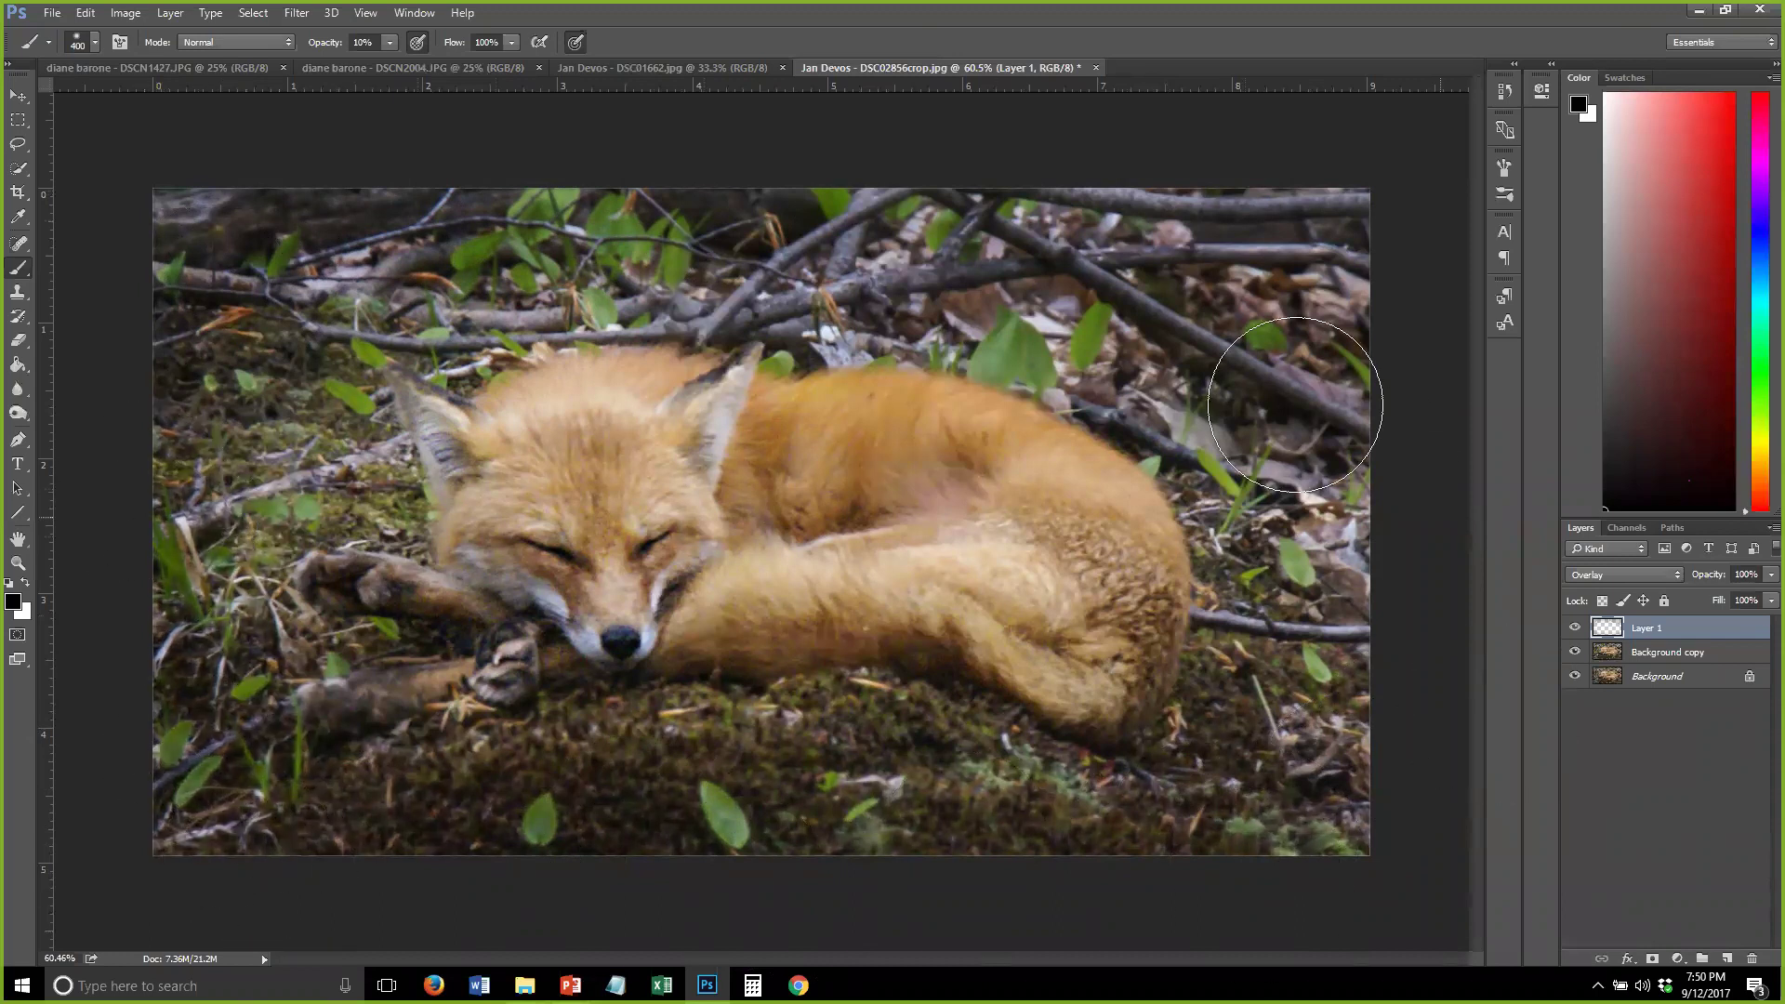
key(bracketleft)
key(bracketleft)
key(bracketleft)
key(bracketleft)
key(bracketleft)
key(bracketleft)
key(bracketleft)
Burn the bright leaf above the fox's back on Background copy, with the range set to Highlights and exposure at 50%
click(23, 421)
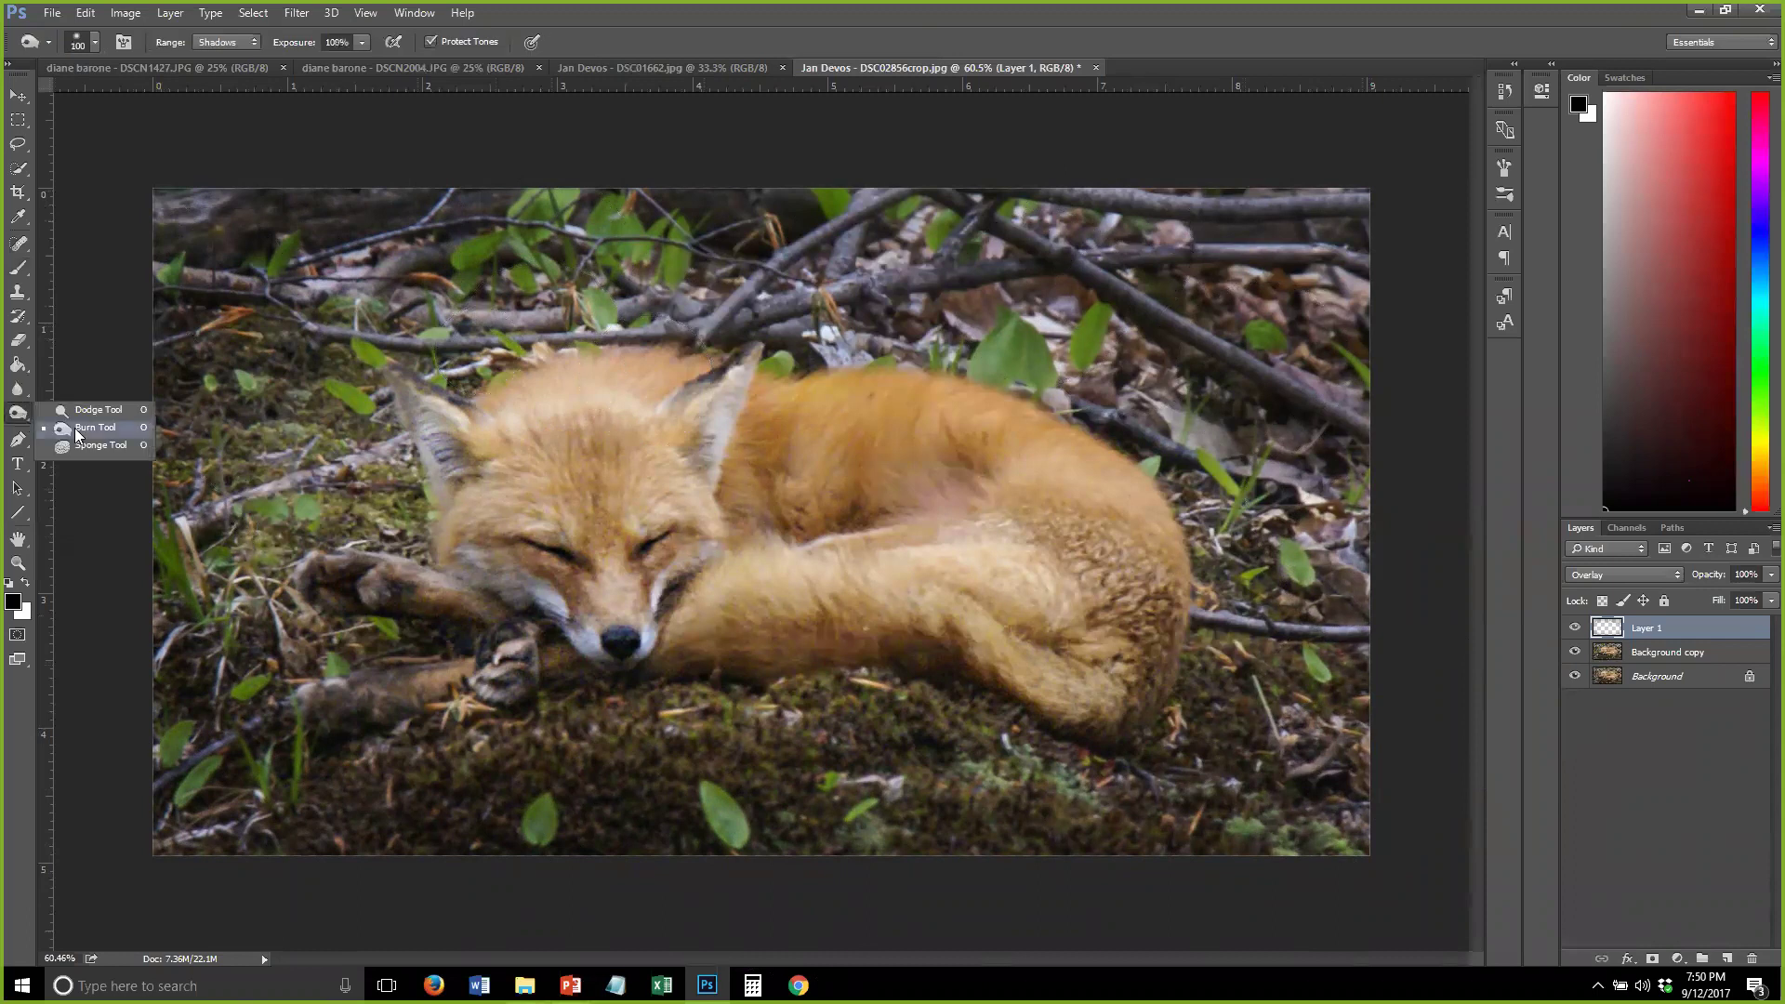
click(1618, 655)
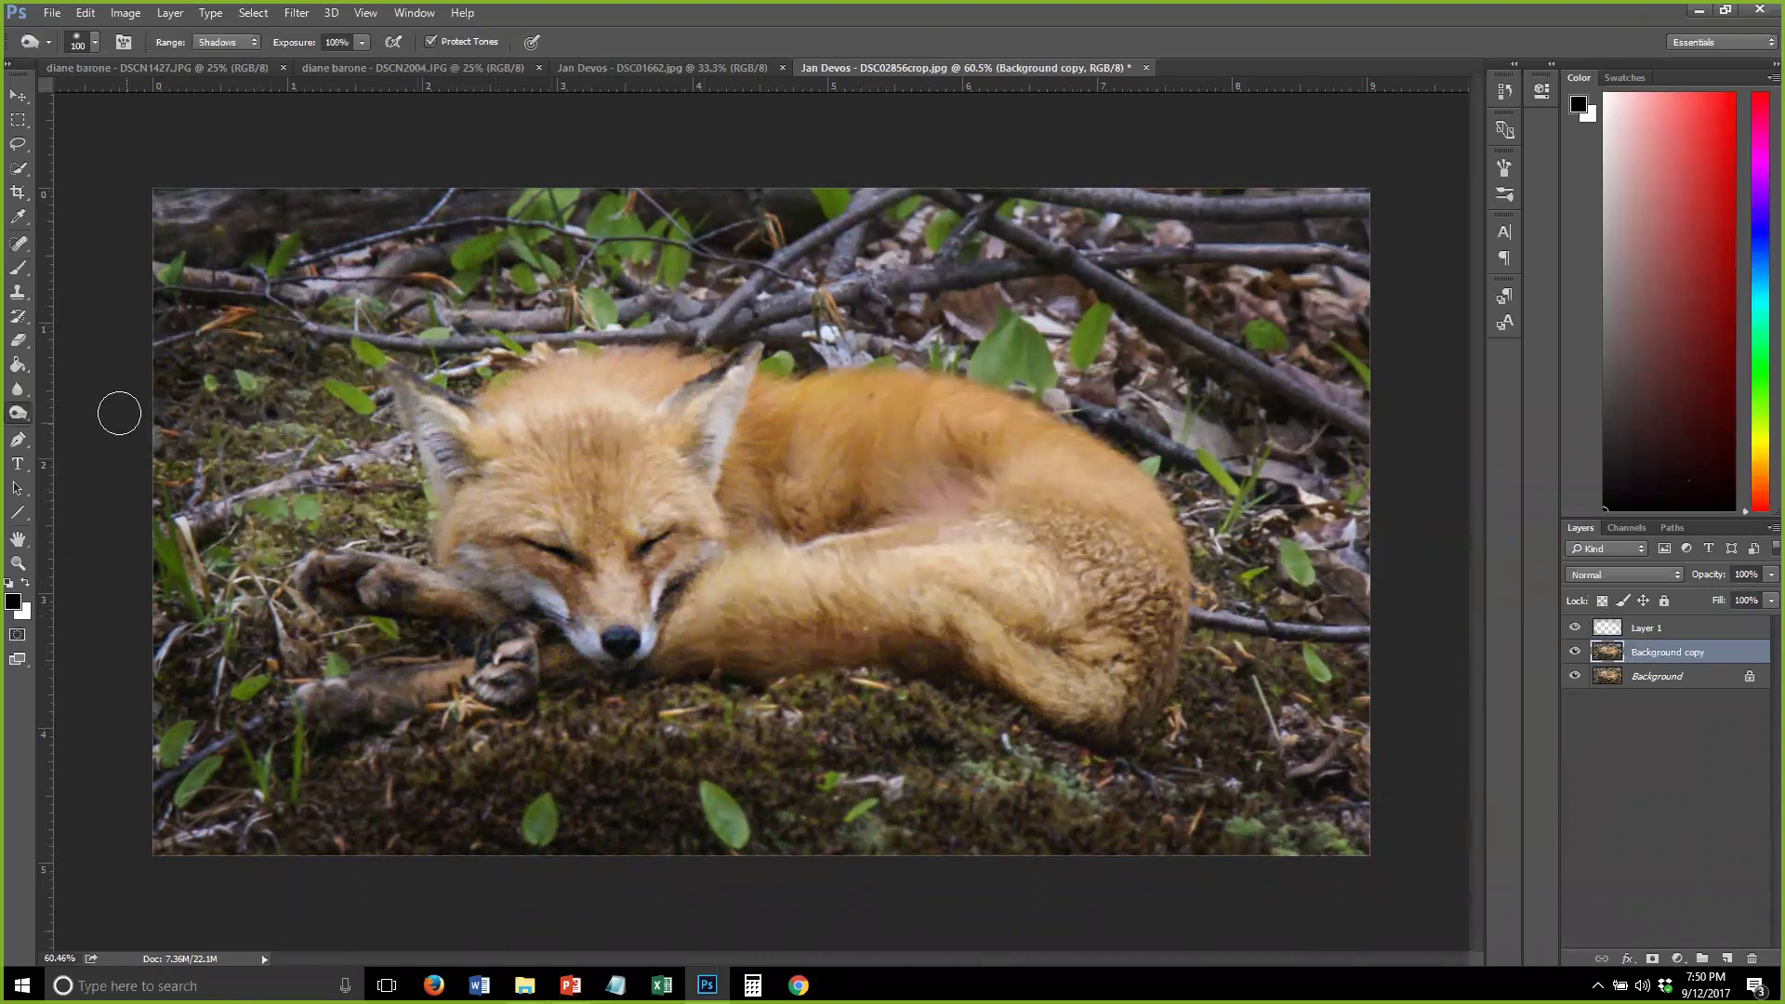
click(18, 413)
click(112, 425)
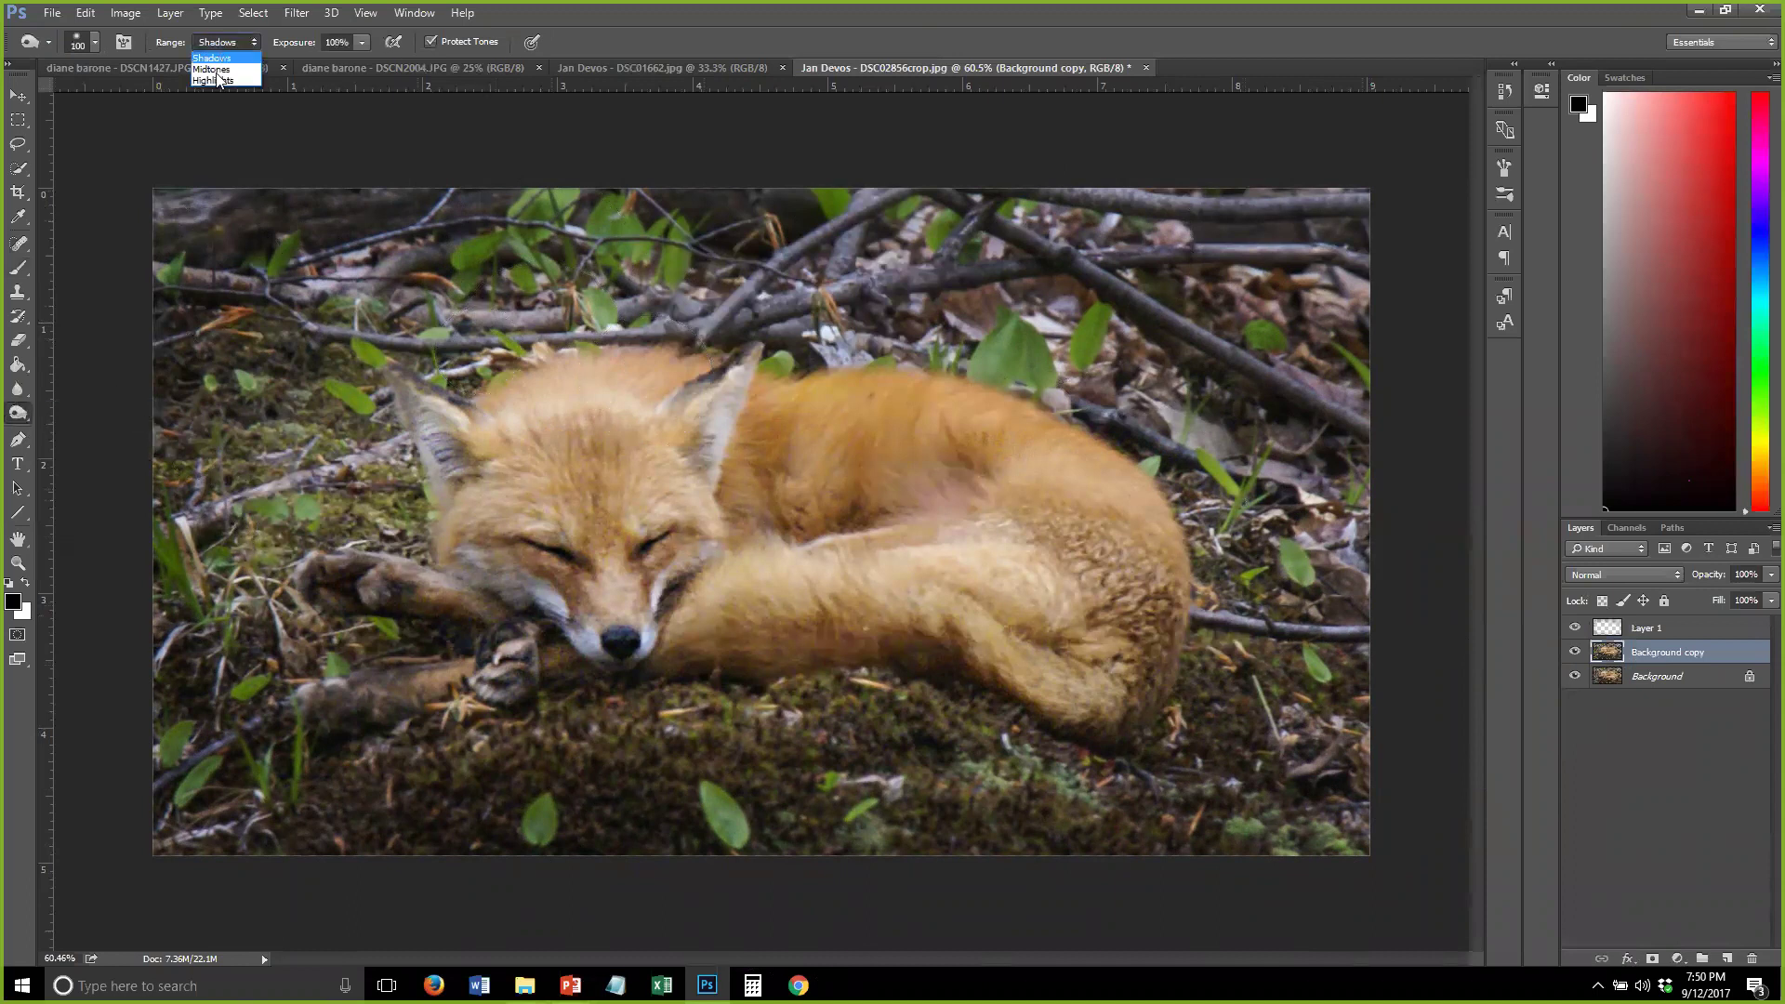
click(215, 81)
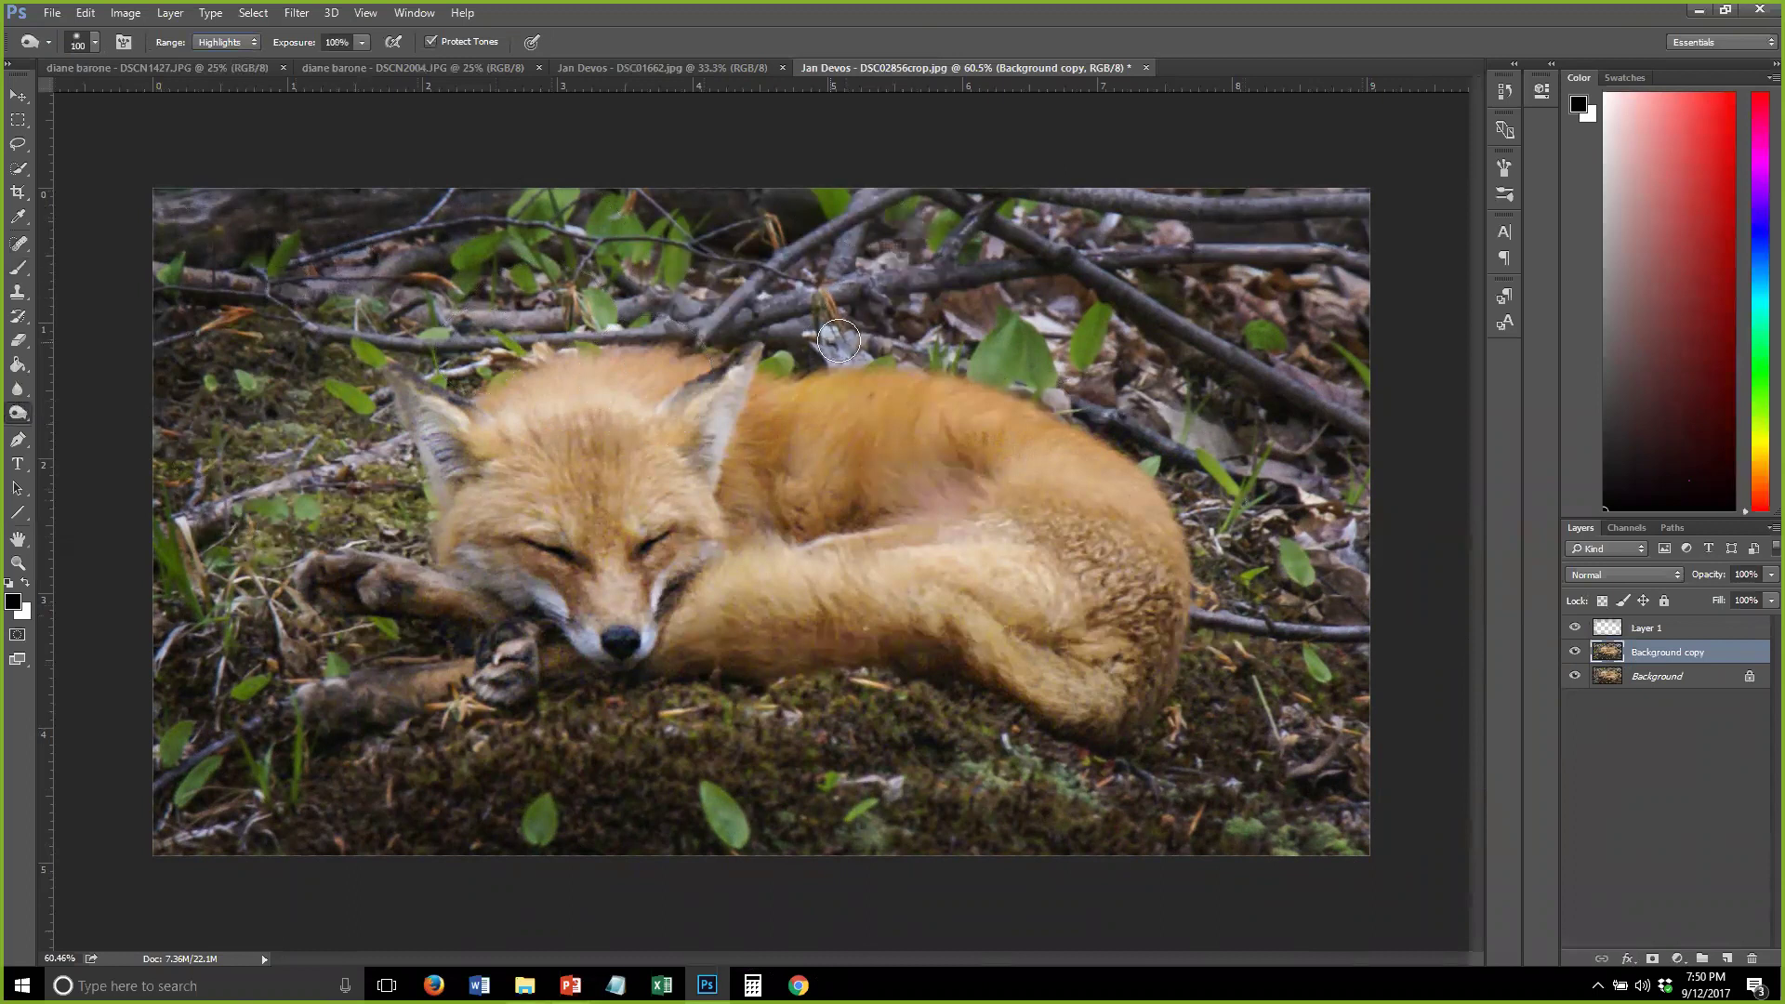
key(5)
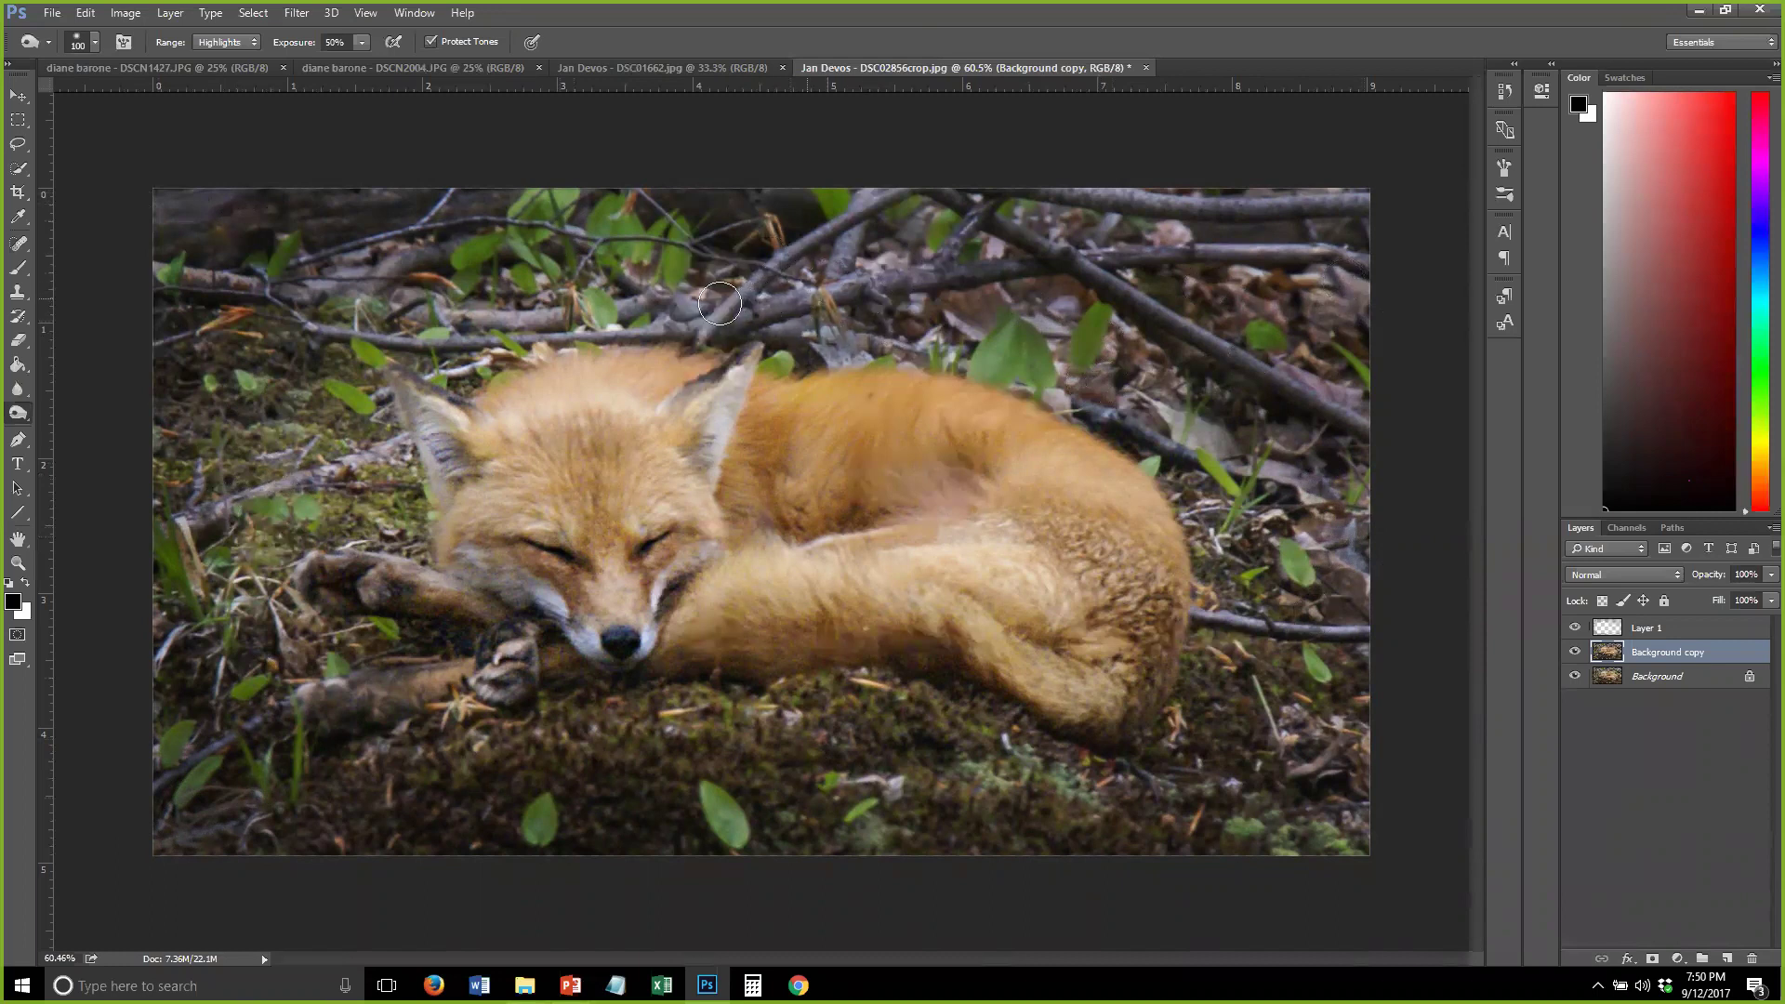
Reduce the Burn tool to 60 px and darken the bright grass blades along the photo's left edge
key(bracketleft)
key(bracketleft)
key(bracketleft)
key(bracketleft)
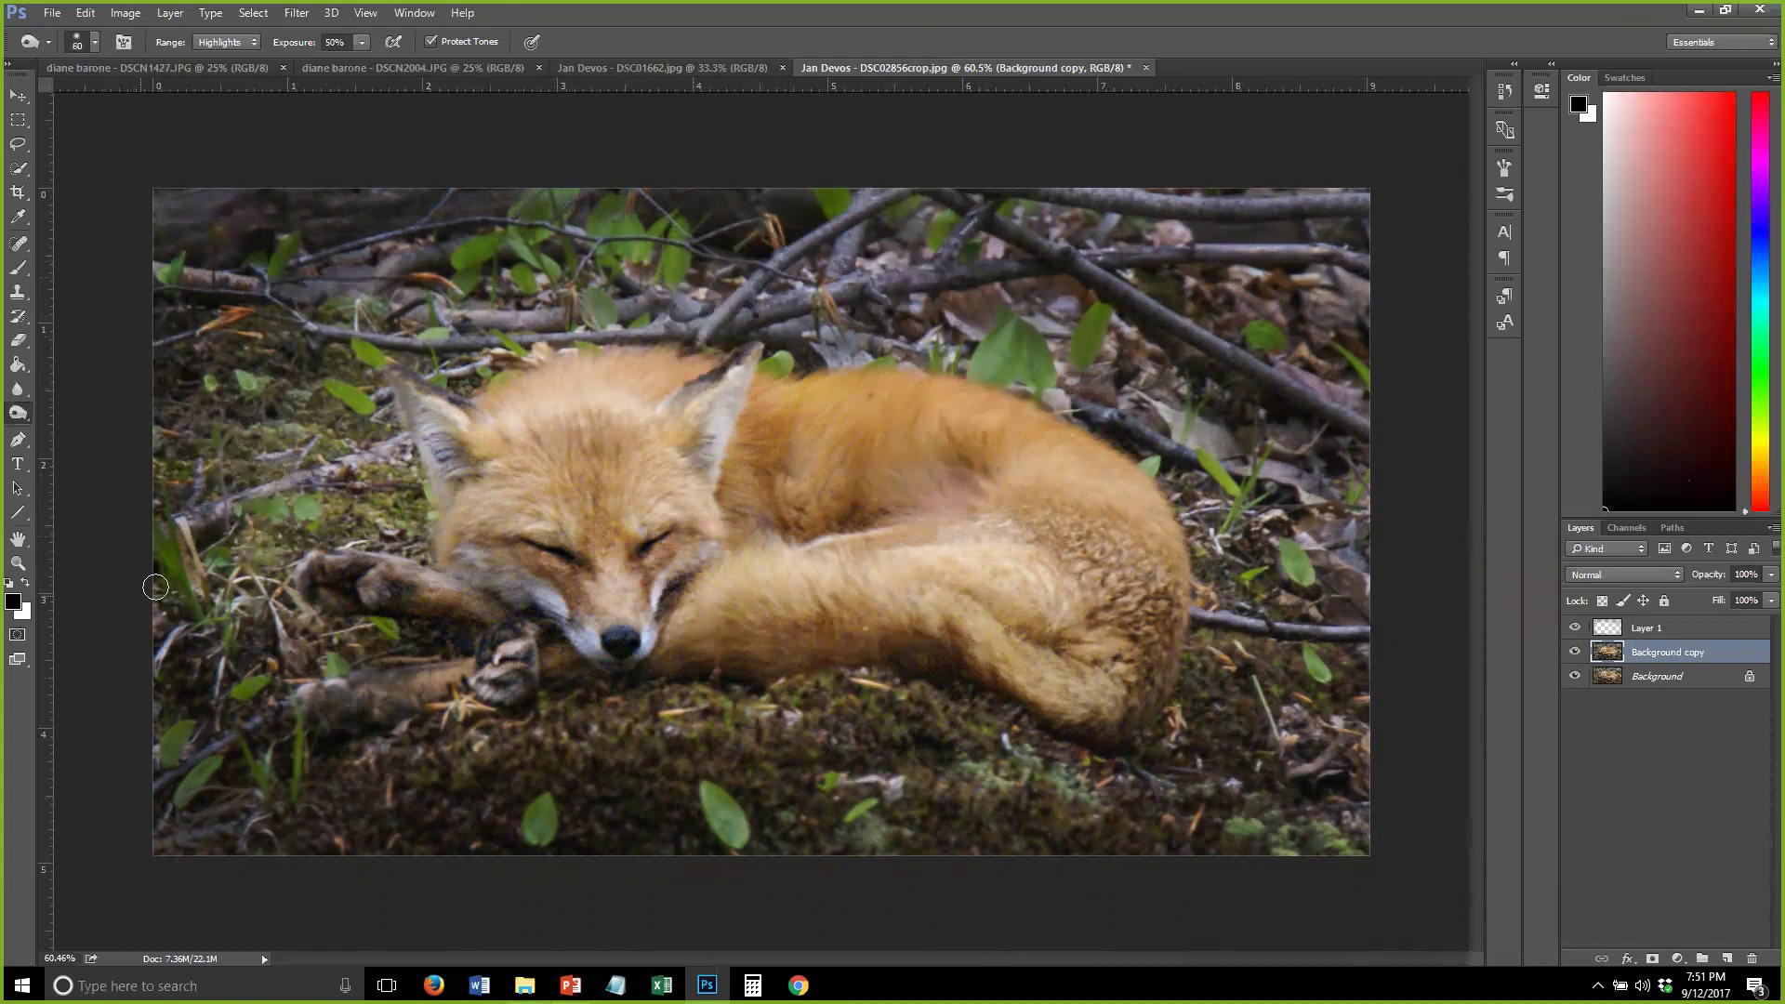
Switch to a white 175 px brush at 10% opacity and make Layer 1 the layer for lightening the ground below the fox
key(x)
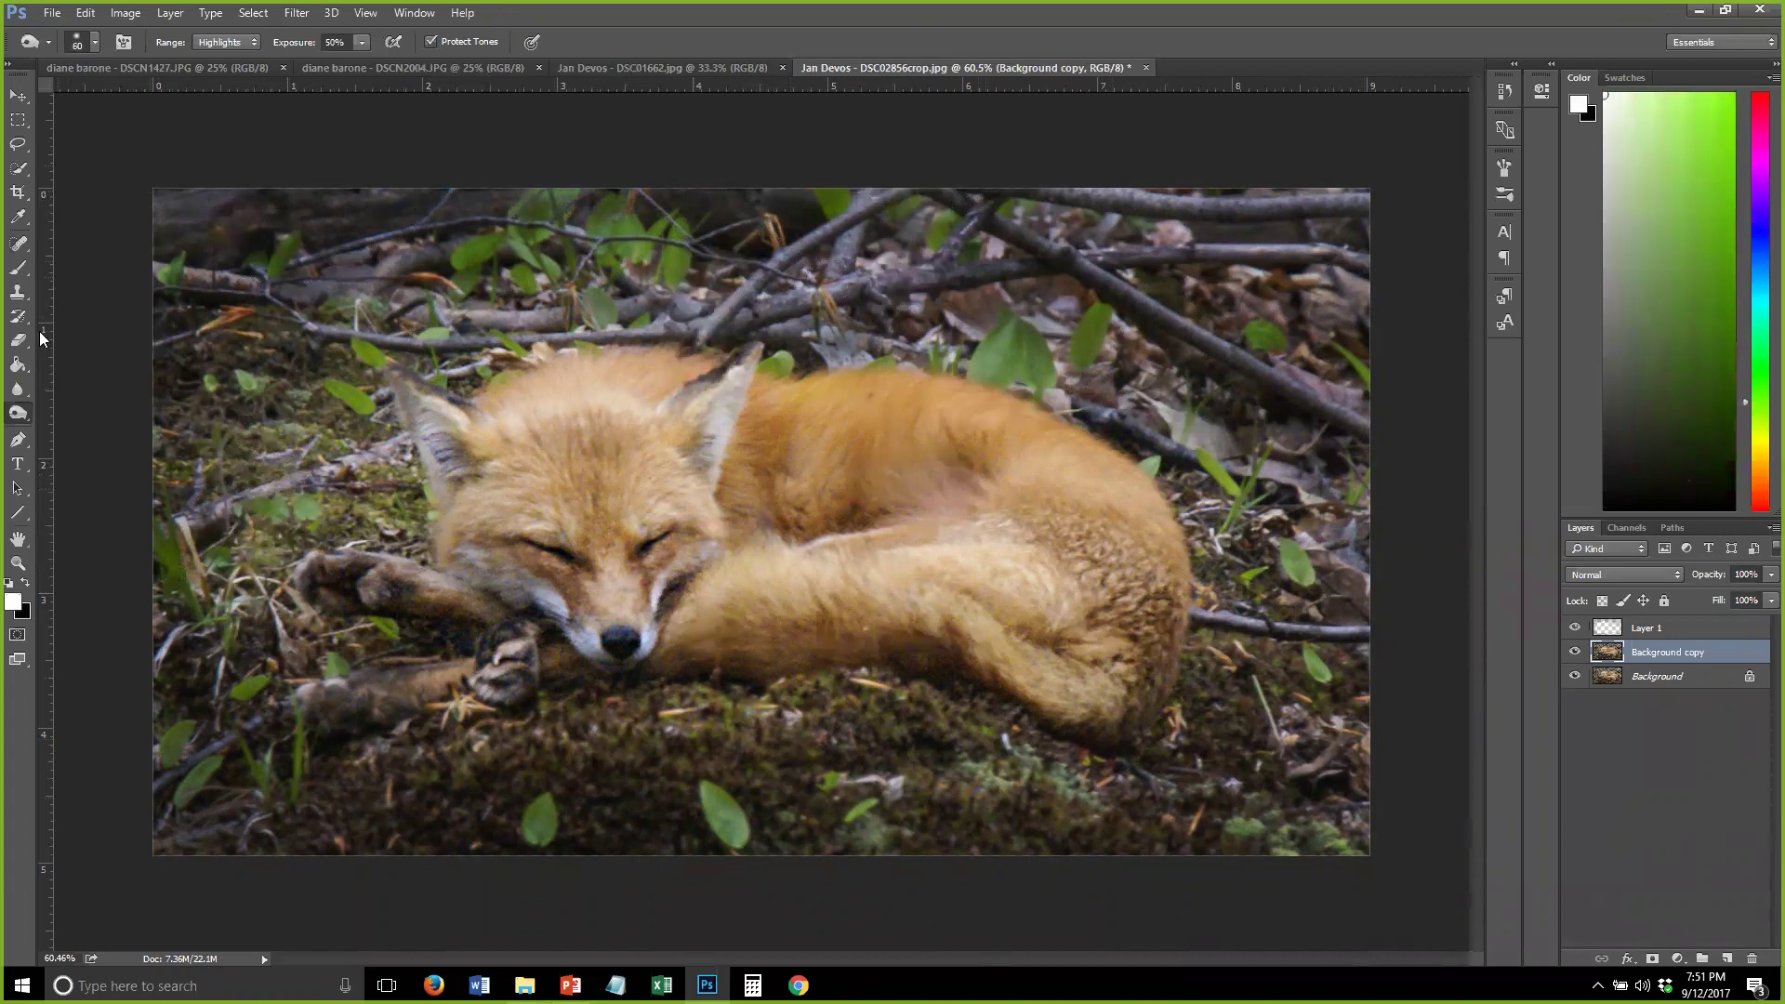
click(17, 268)
key(bracketright)
key(bracketright)
key(bracketright)
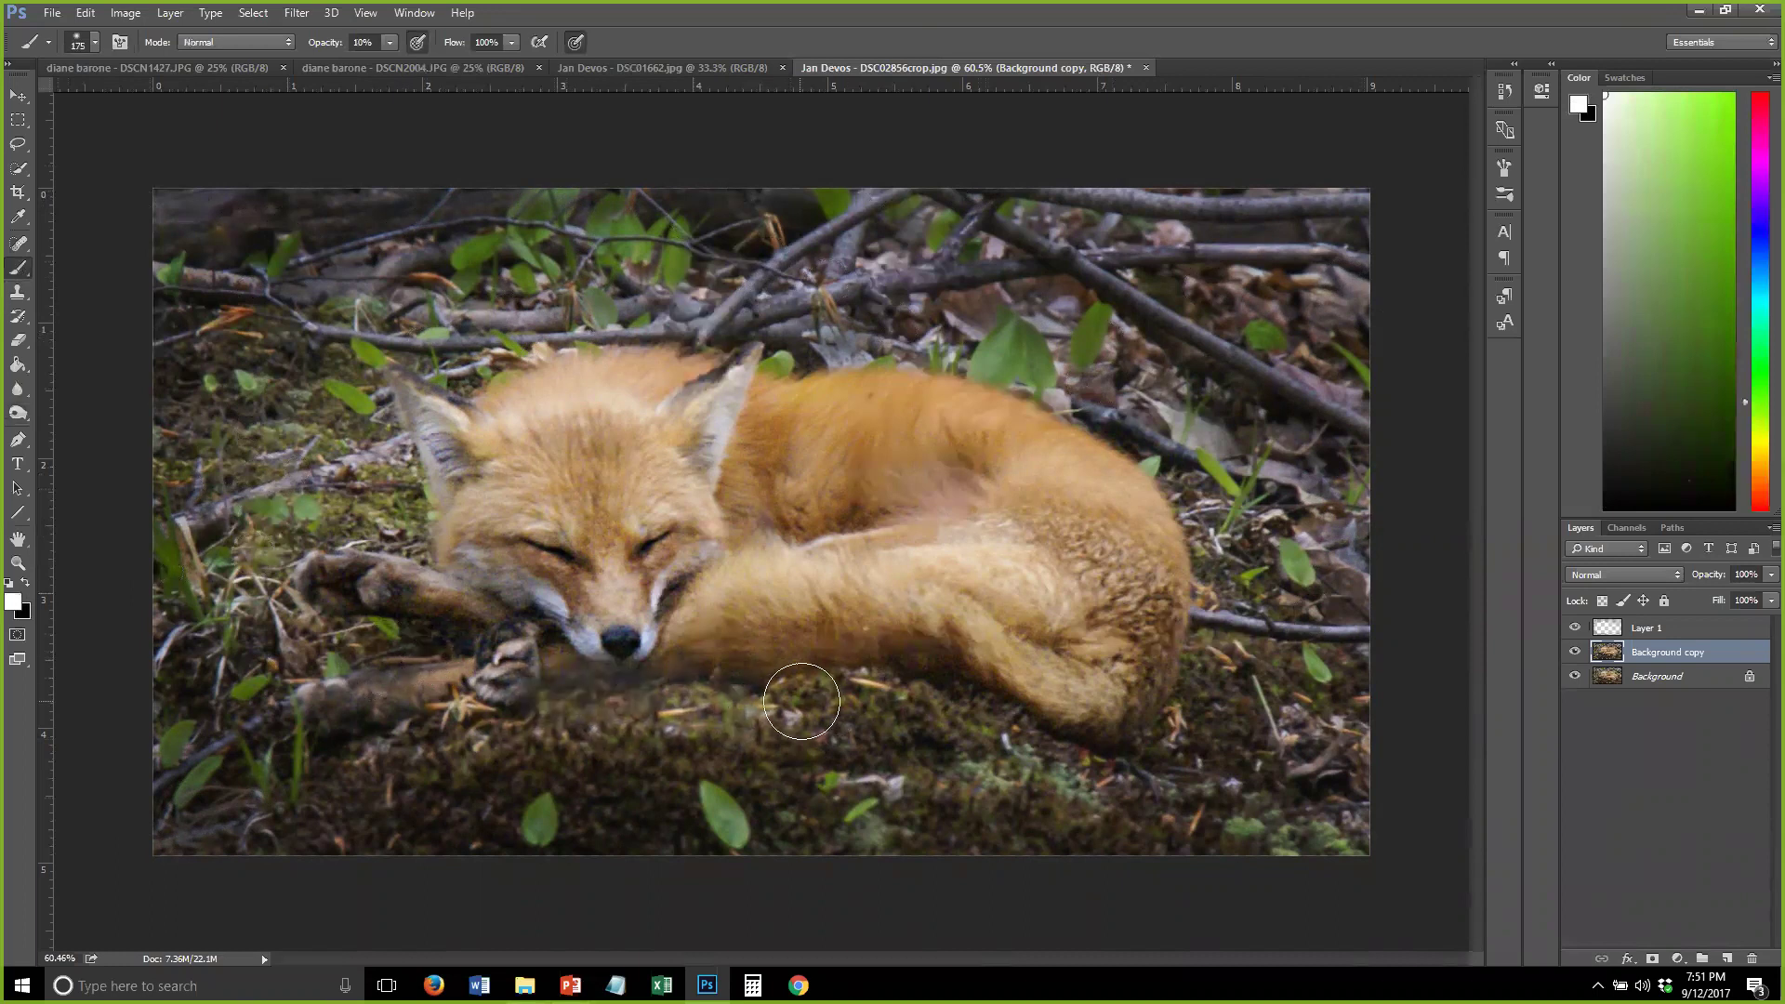
click(1644, 628)
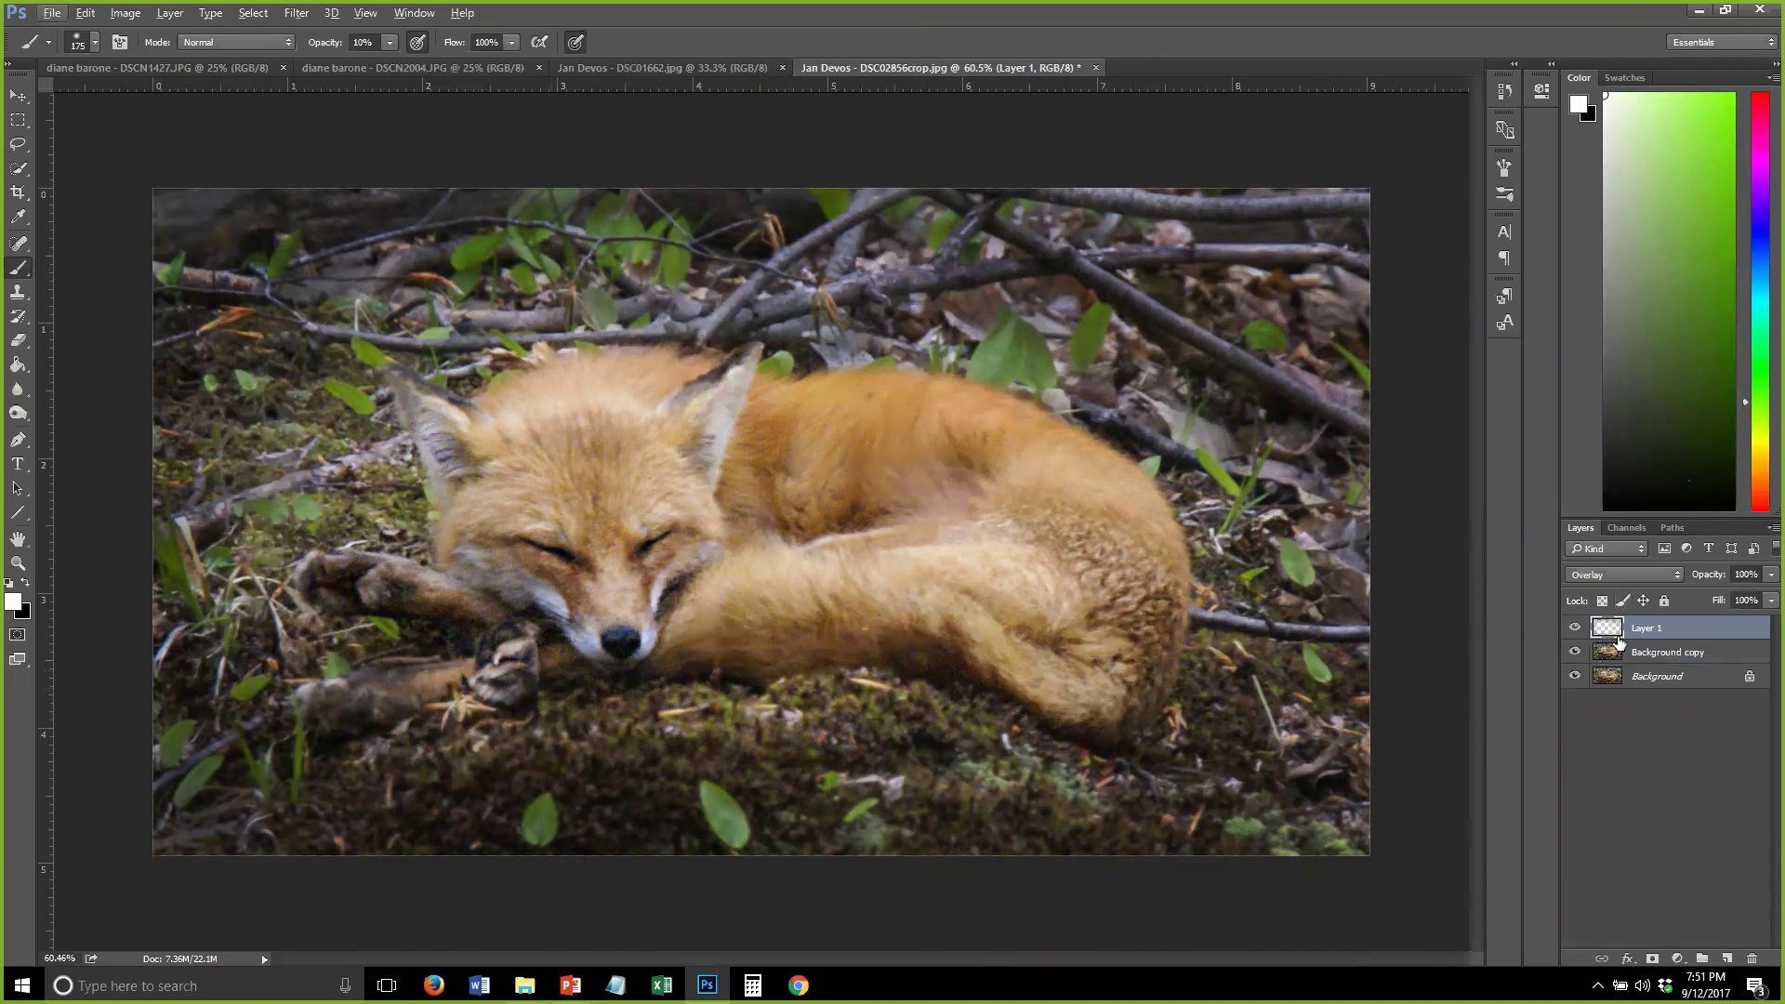
Toggle the visibility of Layer 1 to compare the photo with and without the painted dodging and burning
click(1575, 627)
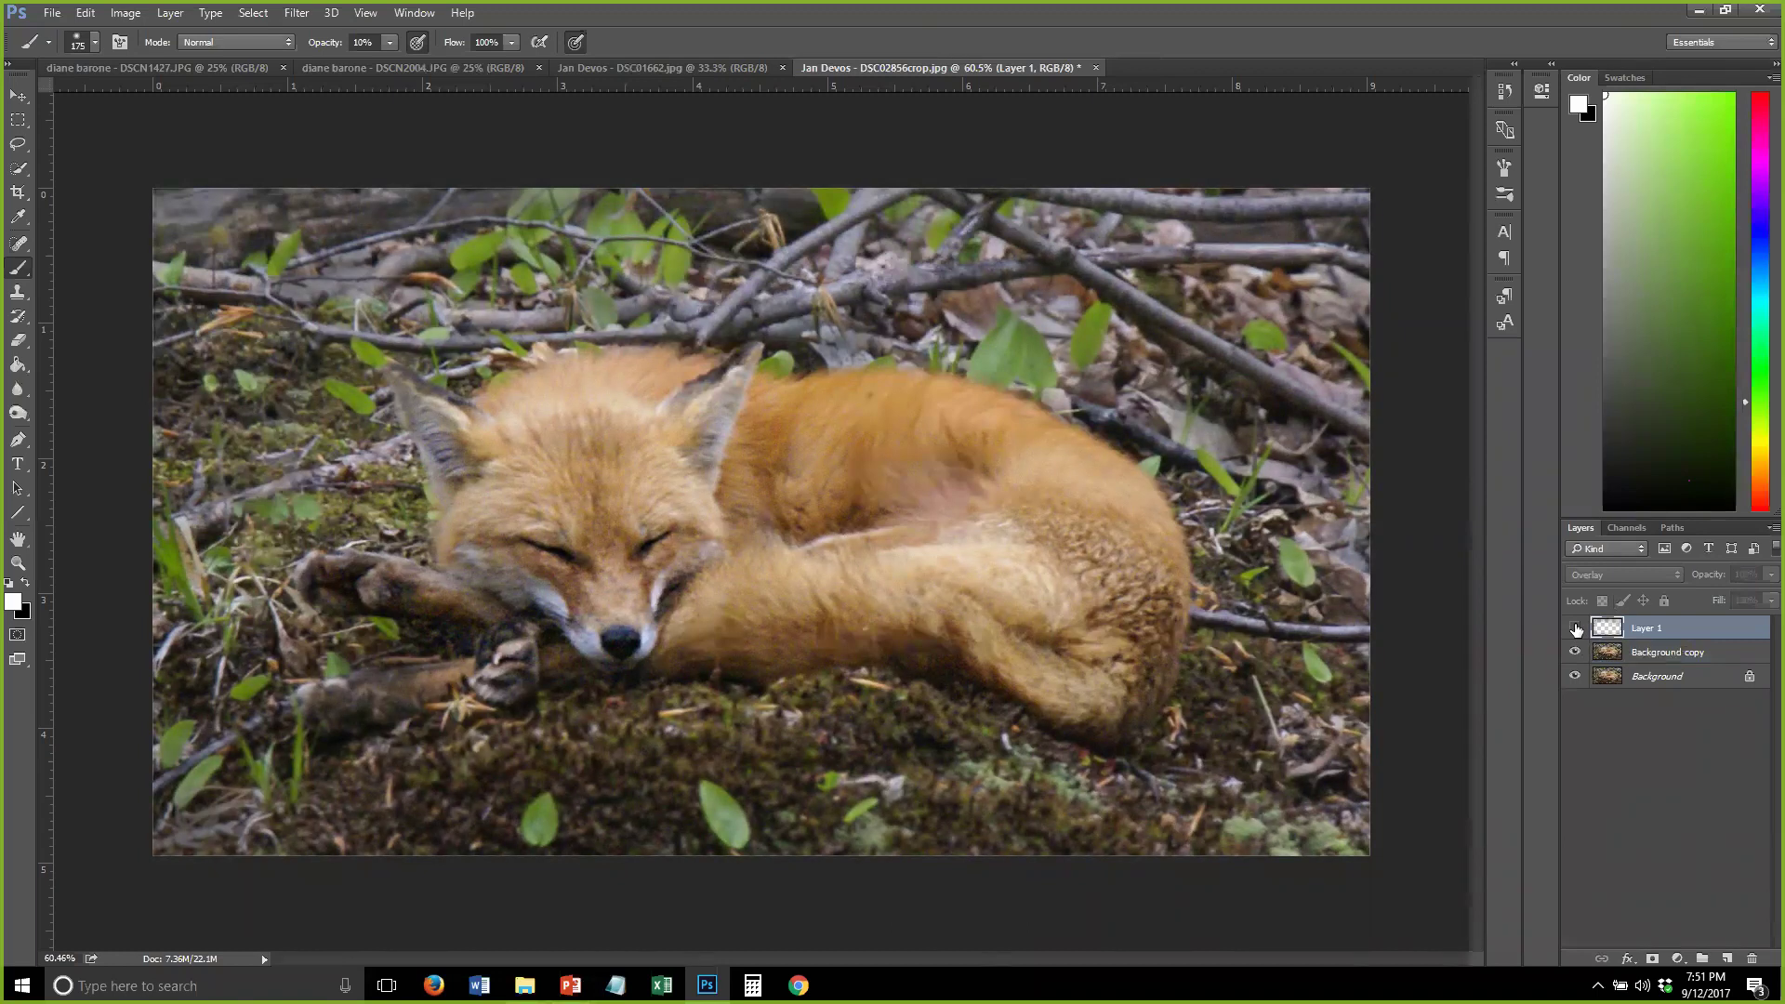
click(1575, 628)
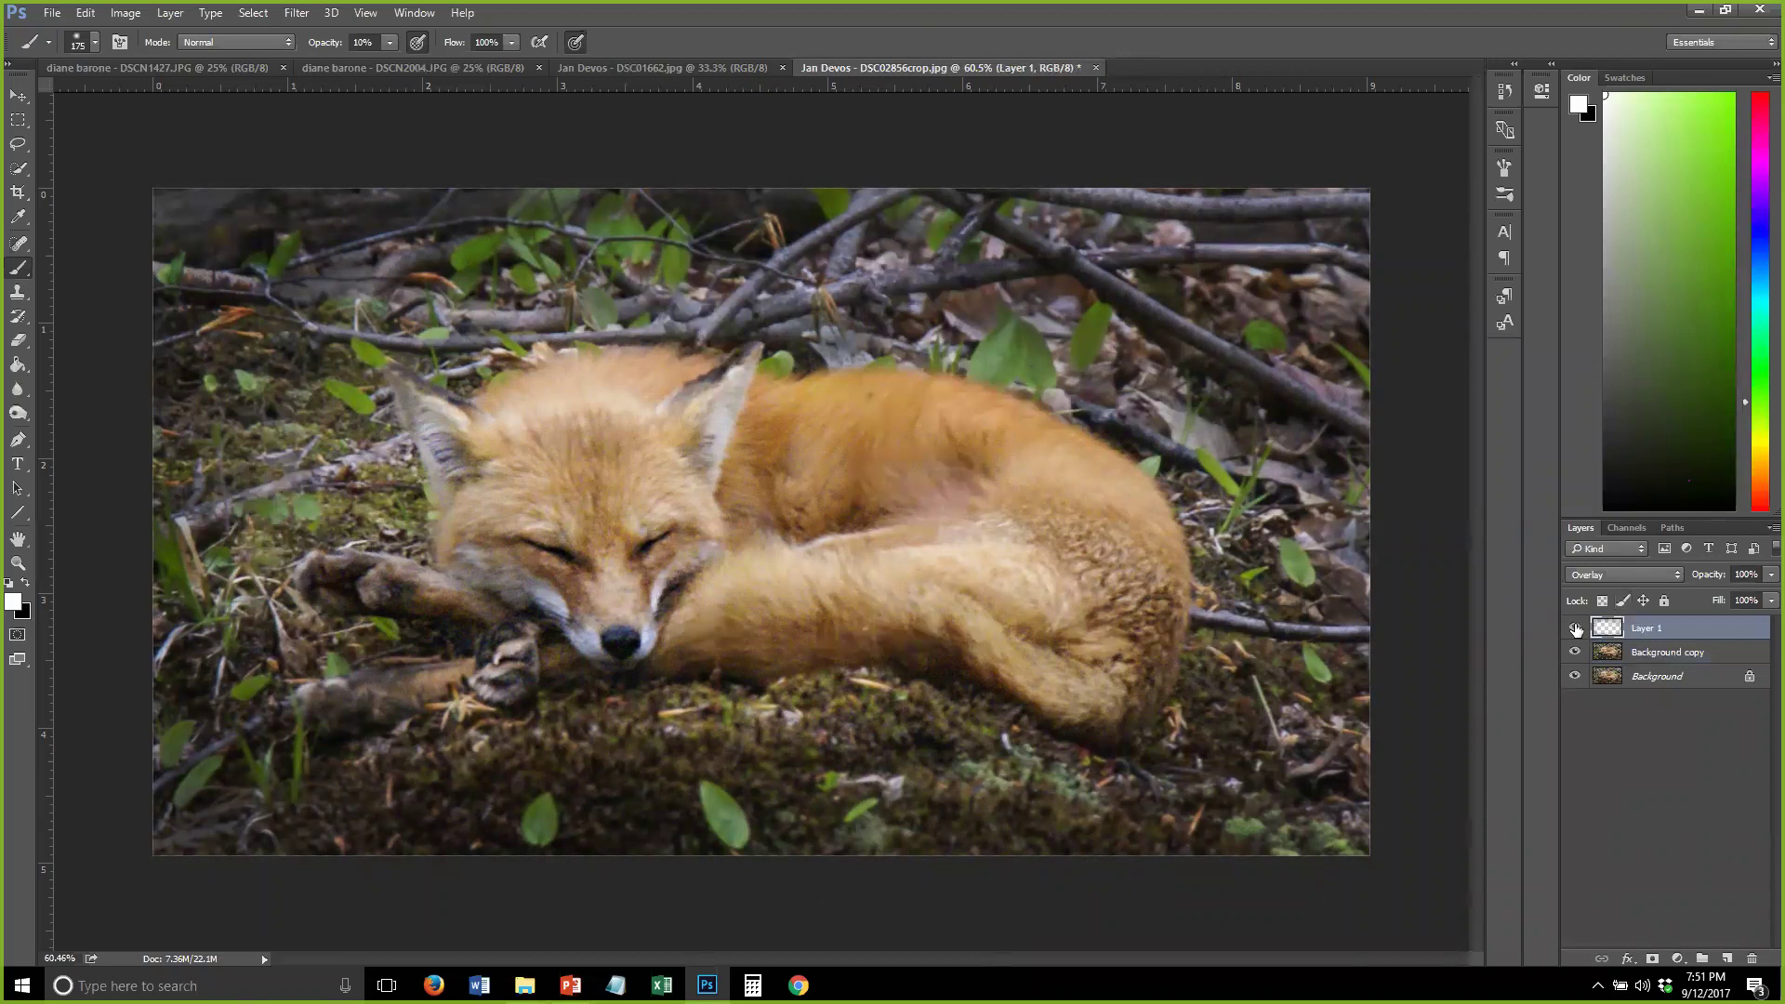
click(1574, 628)
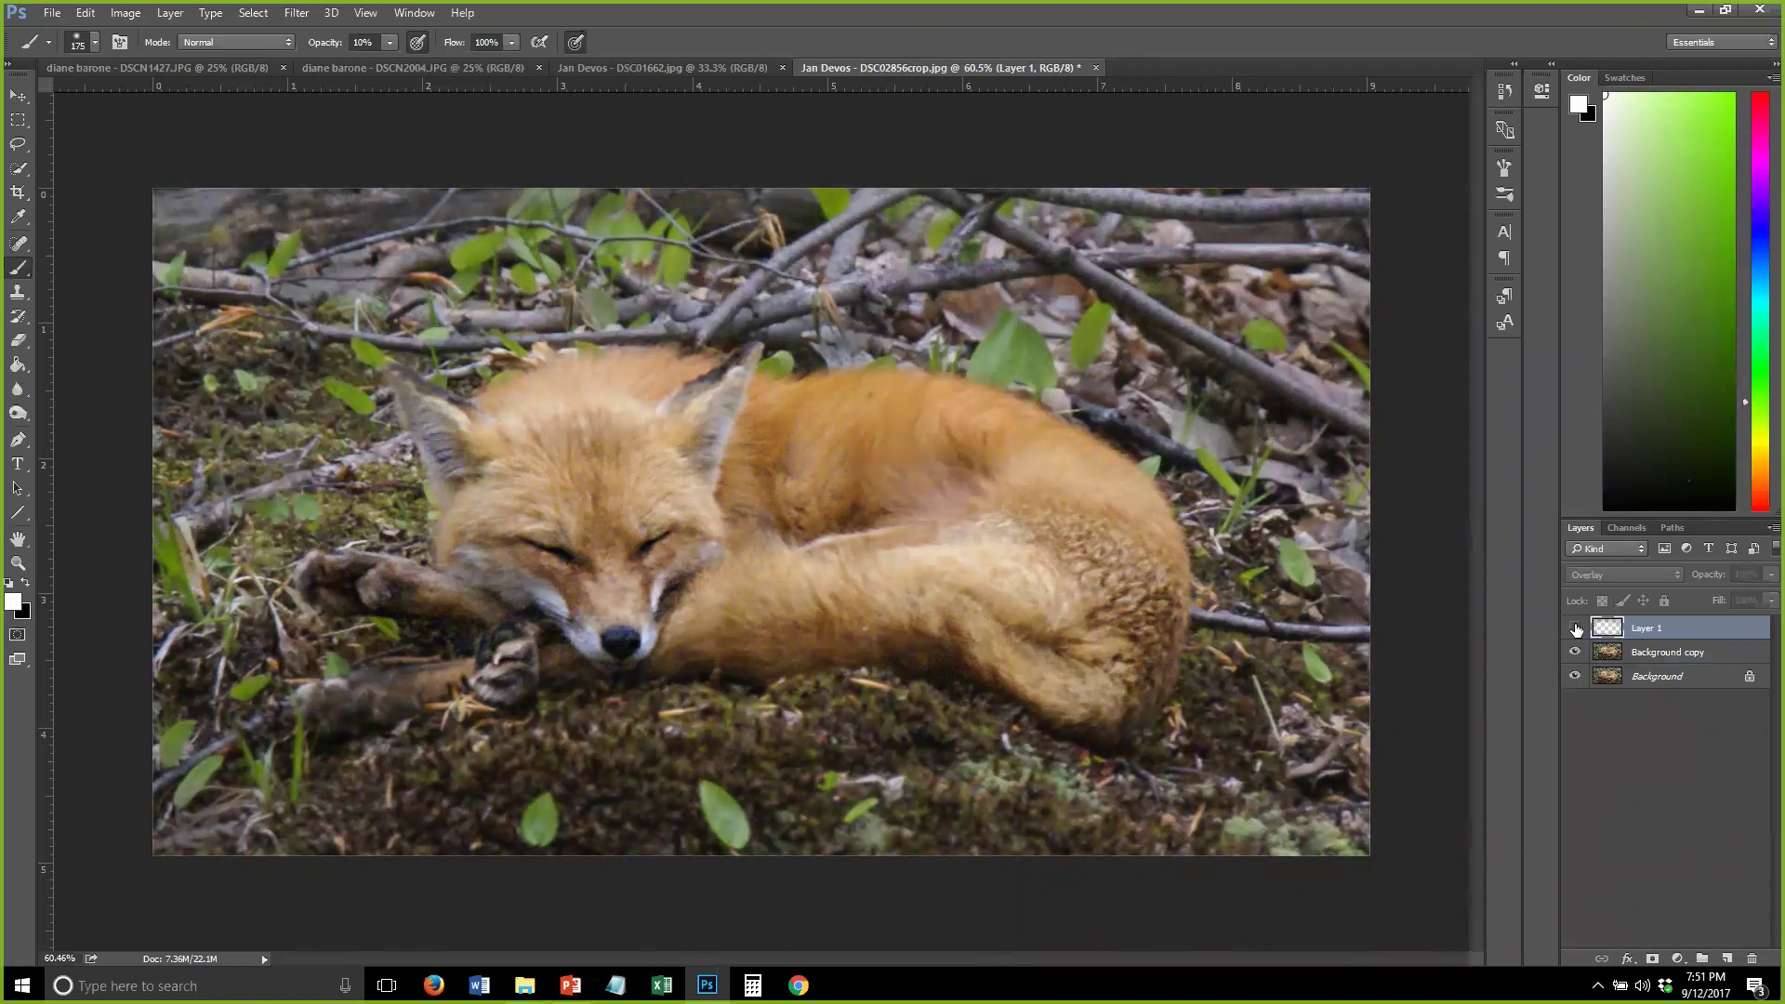
With Layer 1 shown again, clone out the leaf below the fox's paws on Background copy using a 100 px Clone Stamp, then set its opacity to 100%
click(1575, 628)
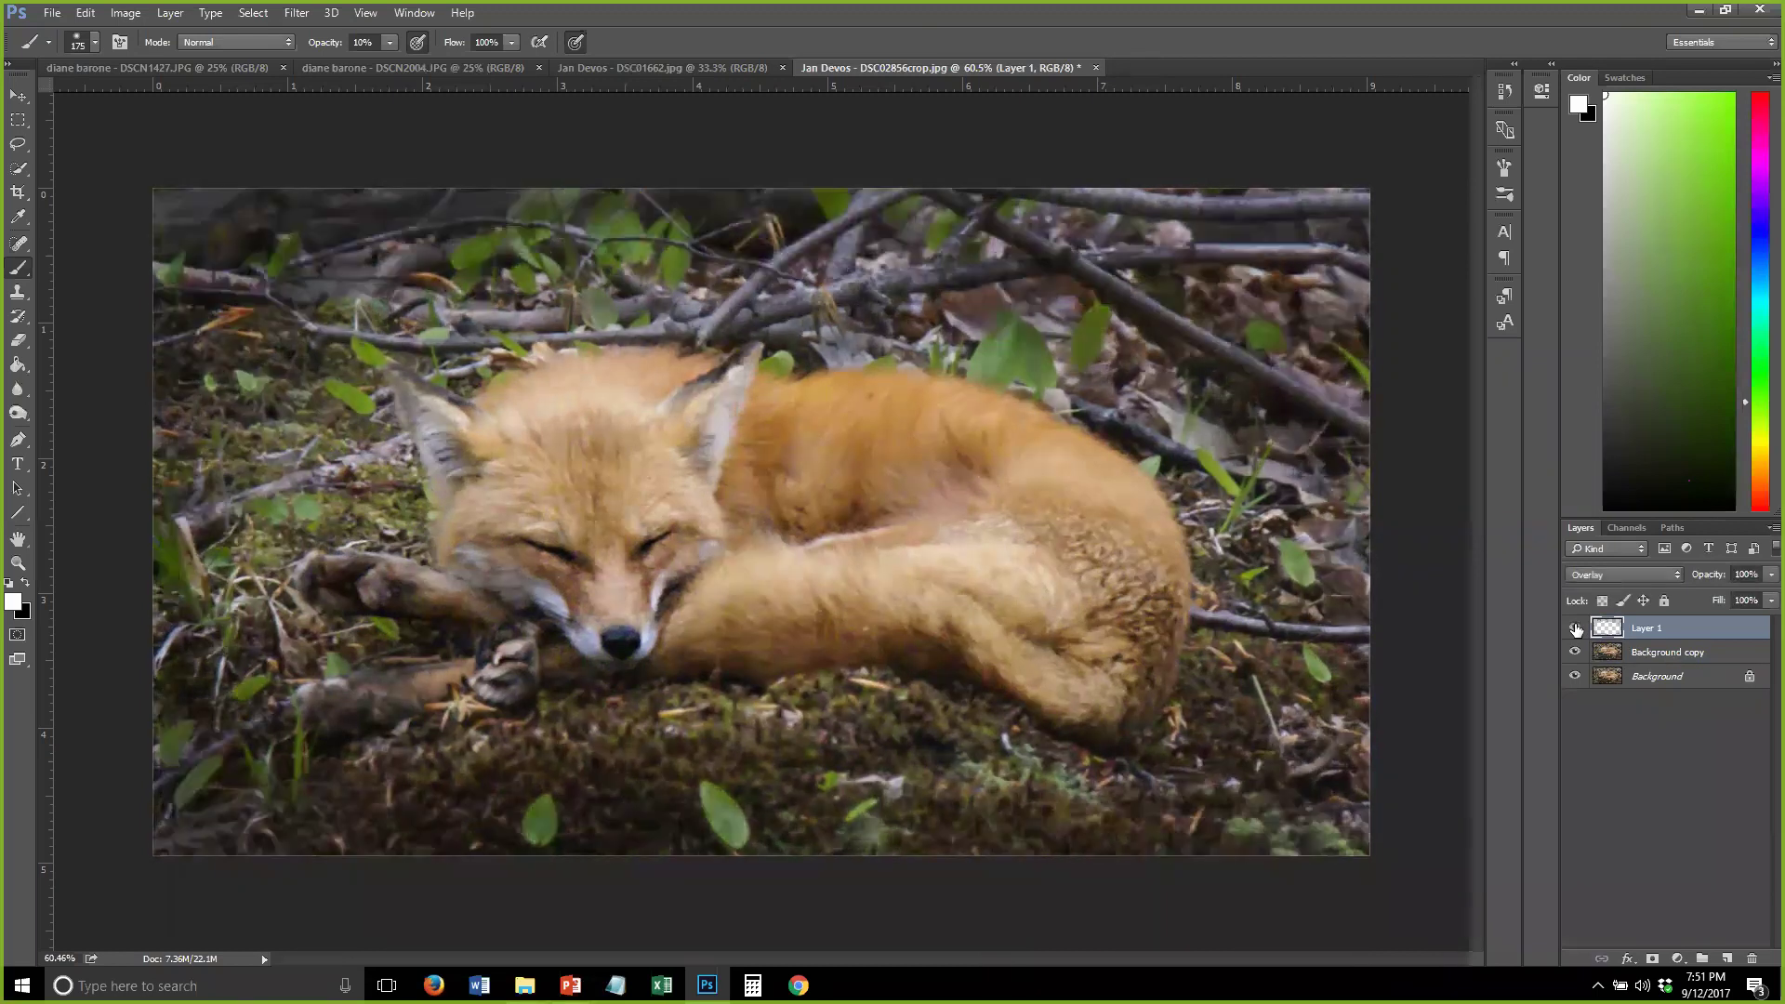
click(1658, 652)
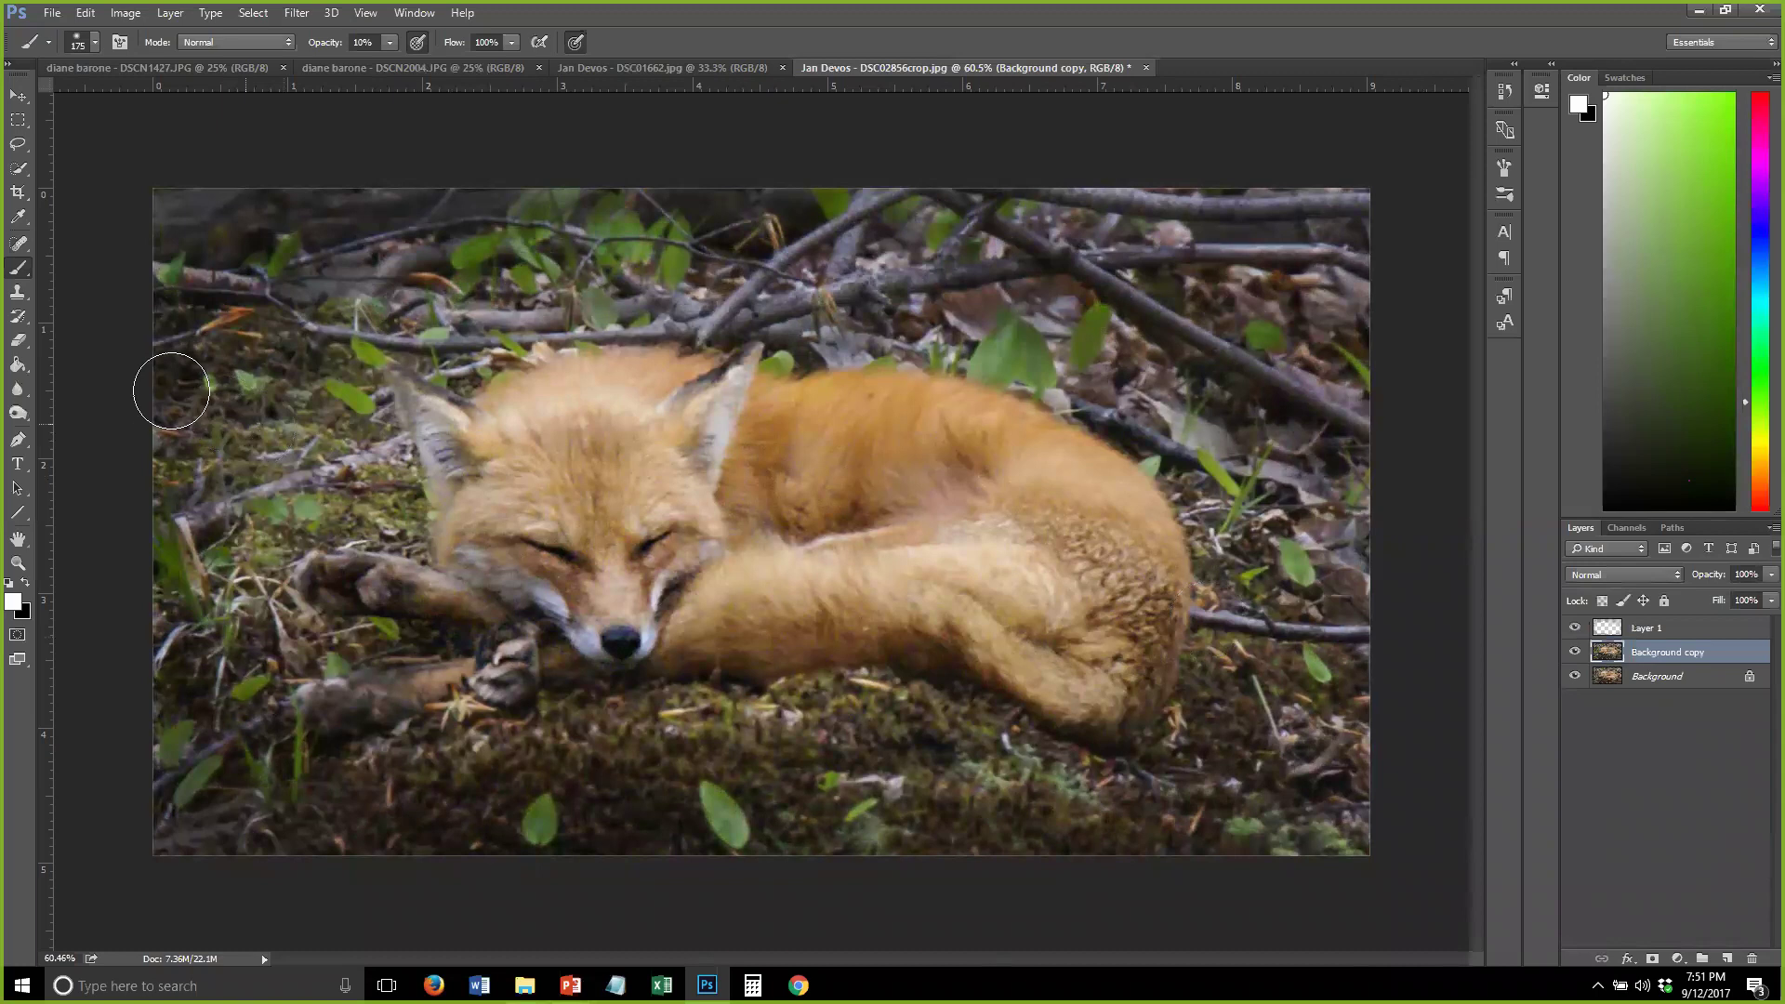
click(18, 292)
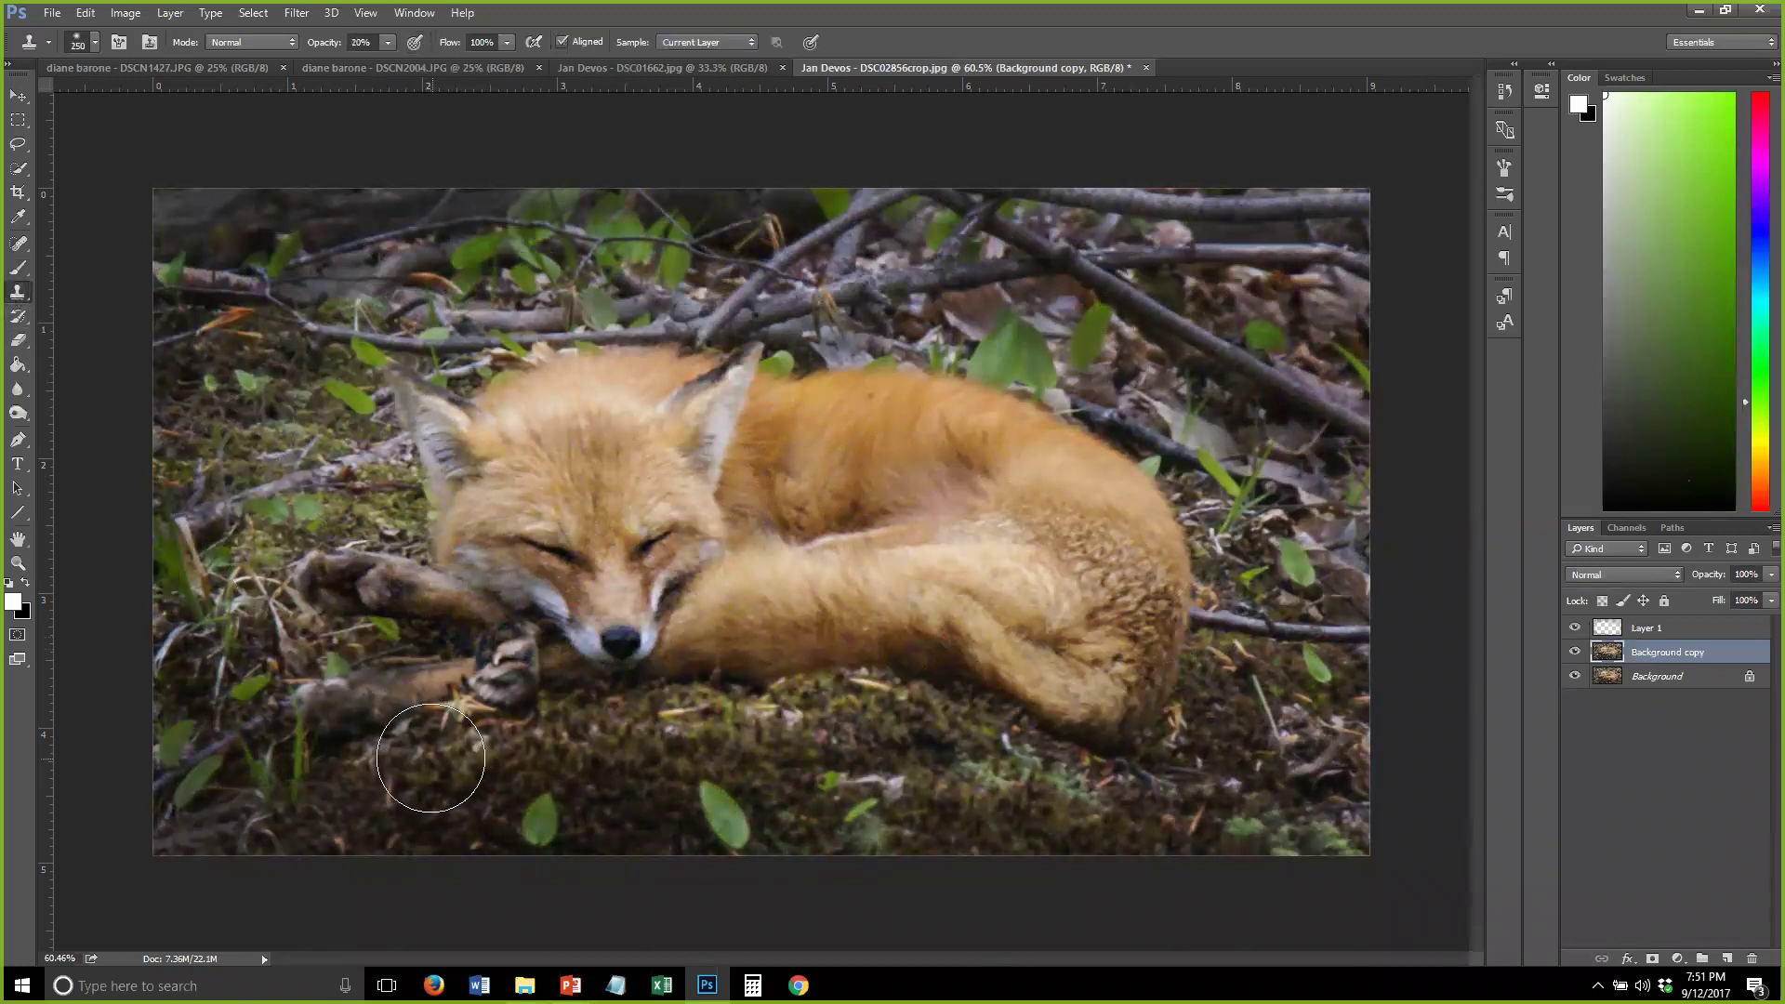
key(bracketleft)
key(bracketleft)
key(bracketleft)
key(bracketleft)
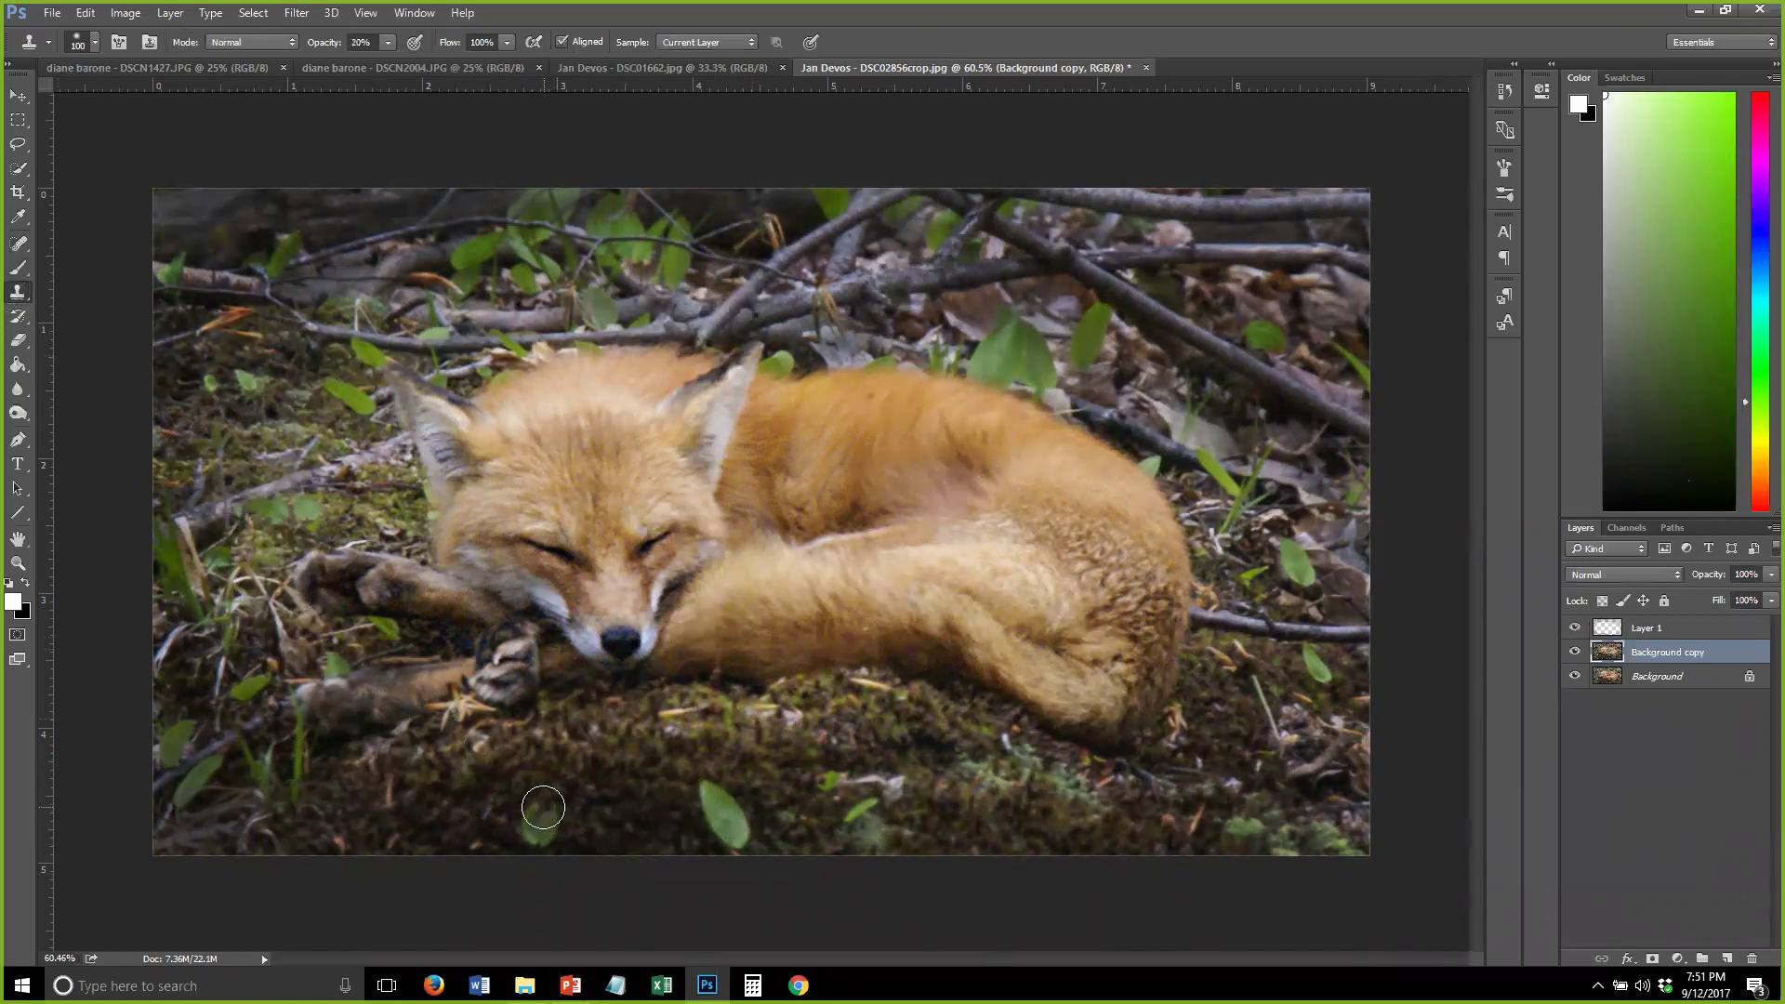
mouse_move(548, 809)
mouse_down()
mouse_move(533, 837)
mouse_move(518, 820)
mouse_up()
key(0)
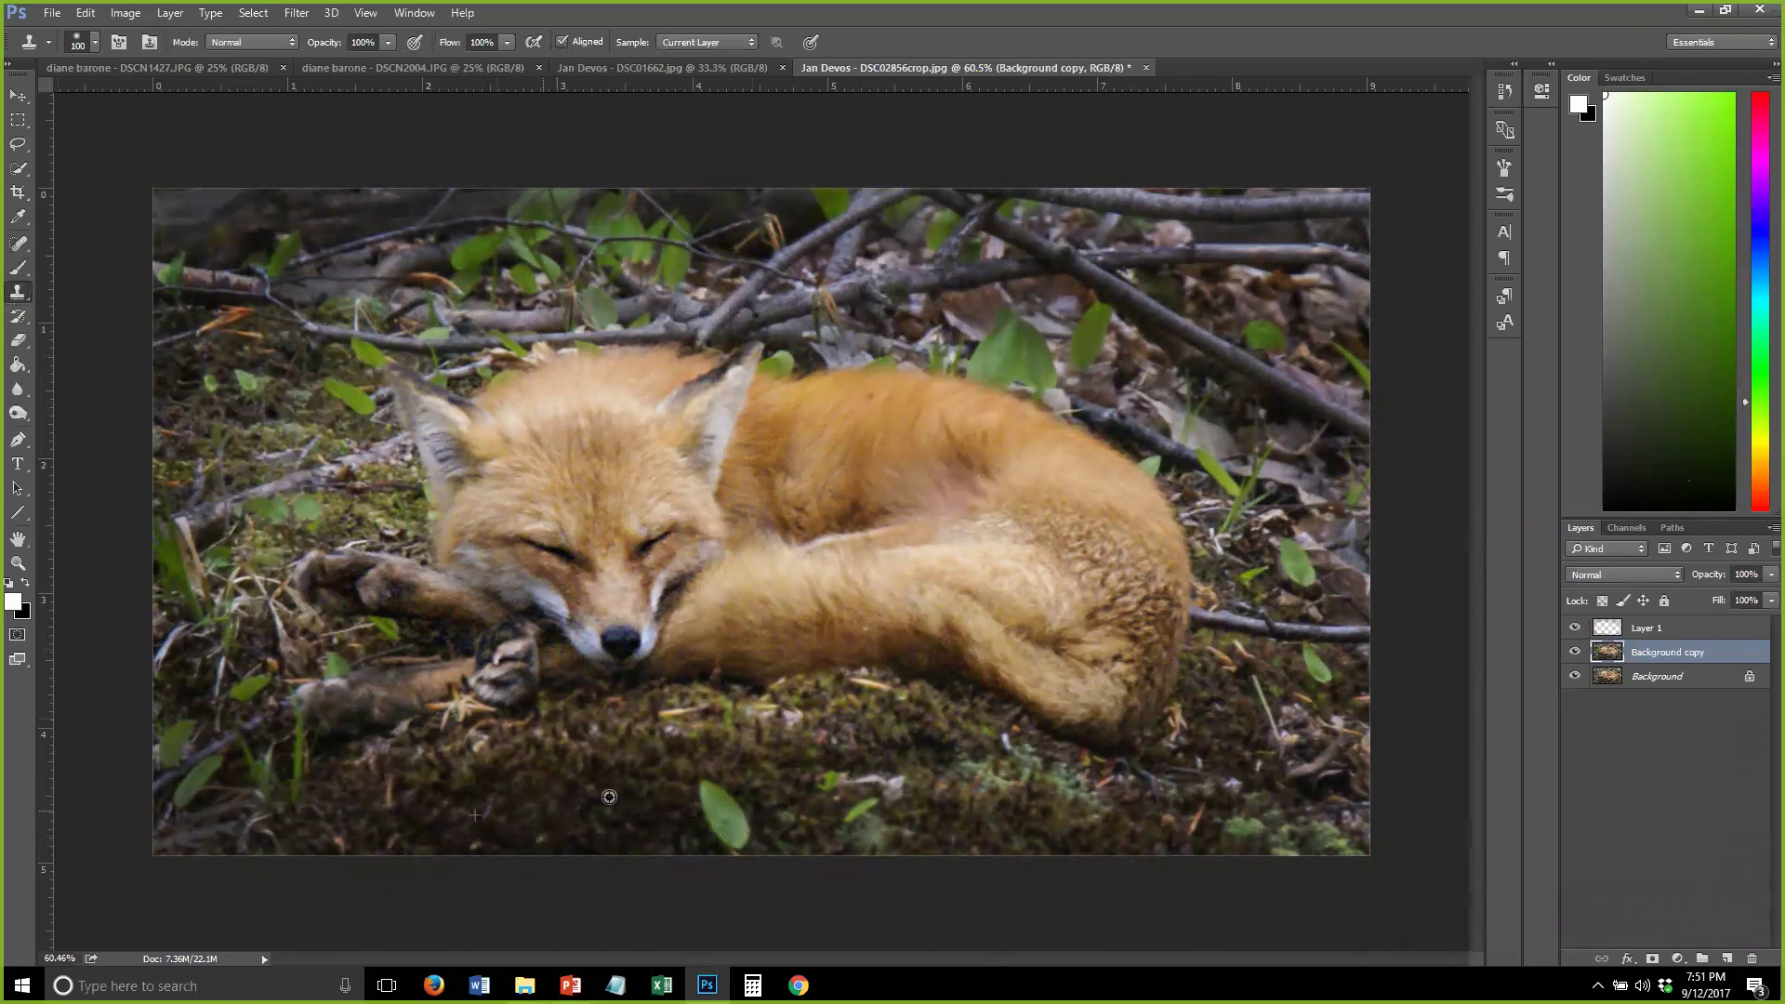
Clone surrounding ground over the large leaf and the small leaf in the foreground below the fox on Background copy
mouse_move(705, 799)
mouse_down()
mouse_move(714, 834)
mouse_move(738, 832)
mouse_move(700, 822)
mouse_up()
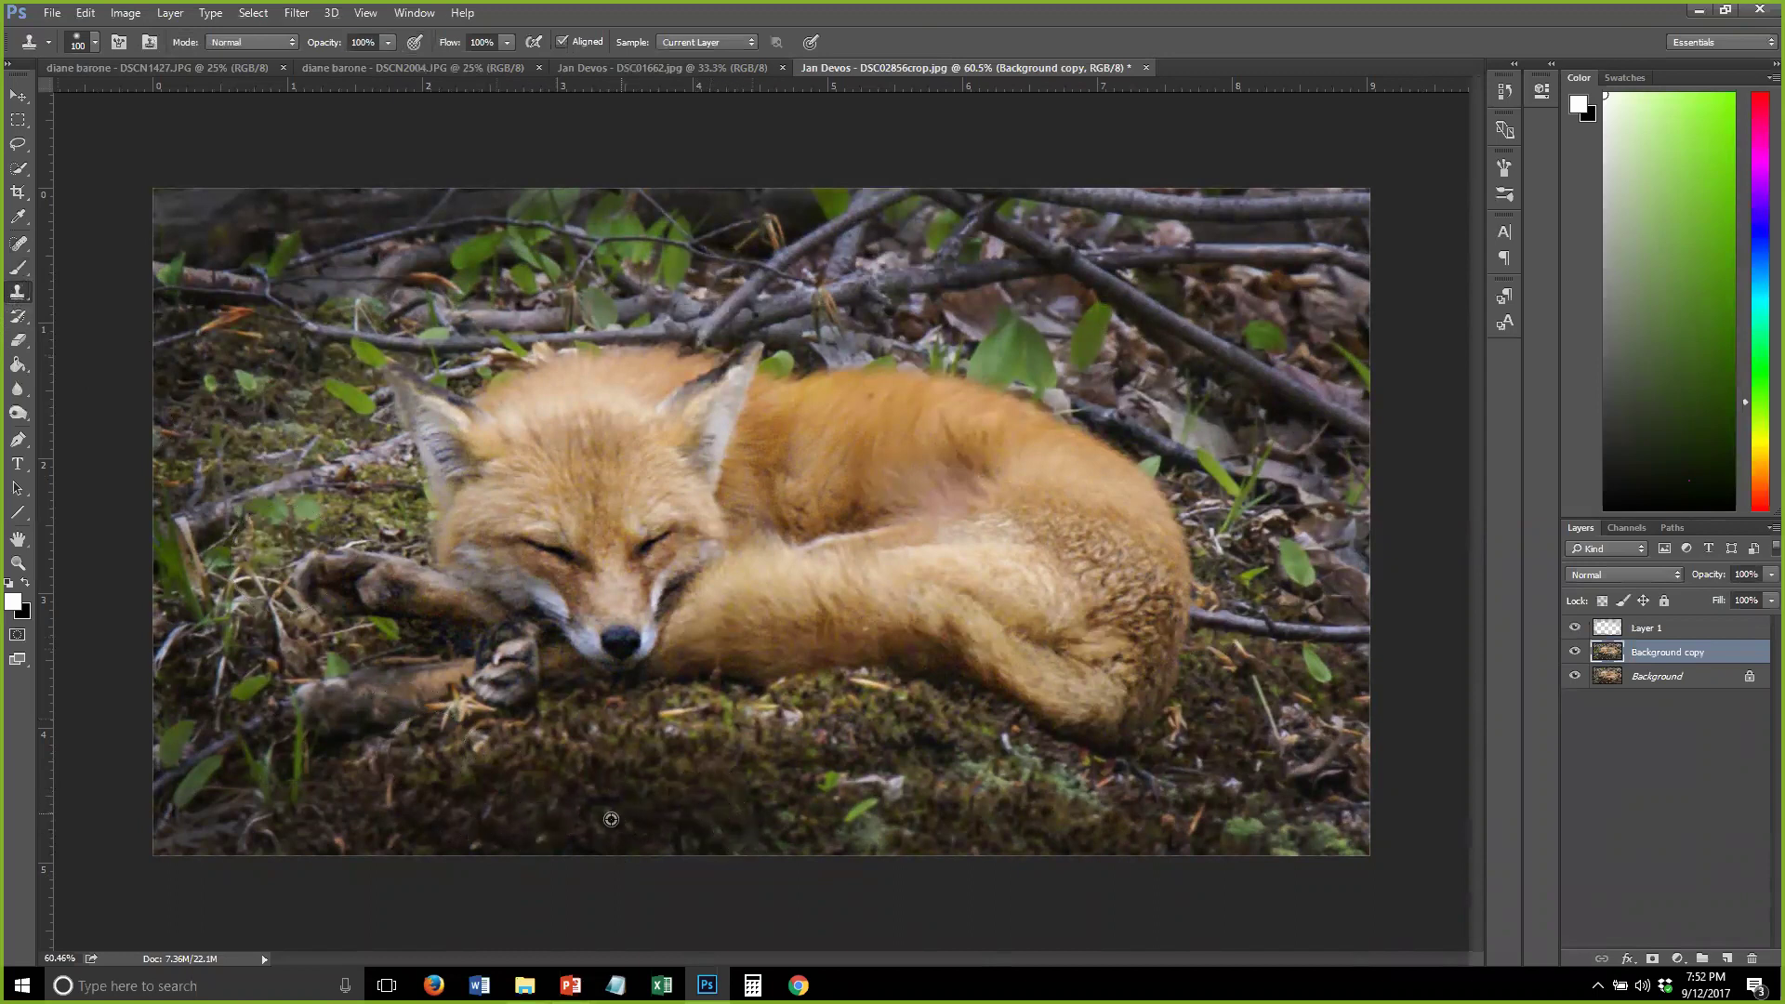
mouse_move(868, 845)
mouse_down()
mouse_move(857, 814)
mouse_move(872, 831)
mouse_up()
key(alt)
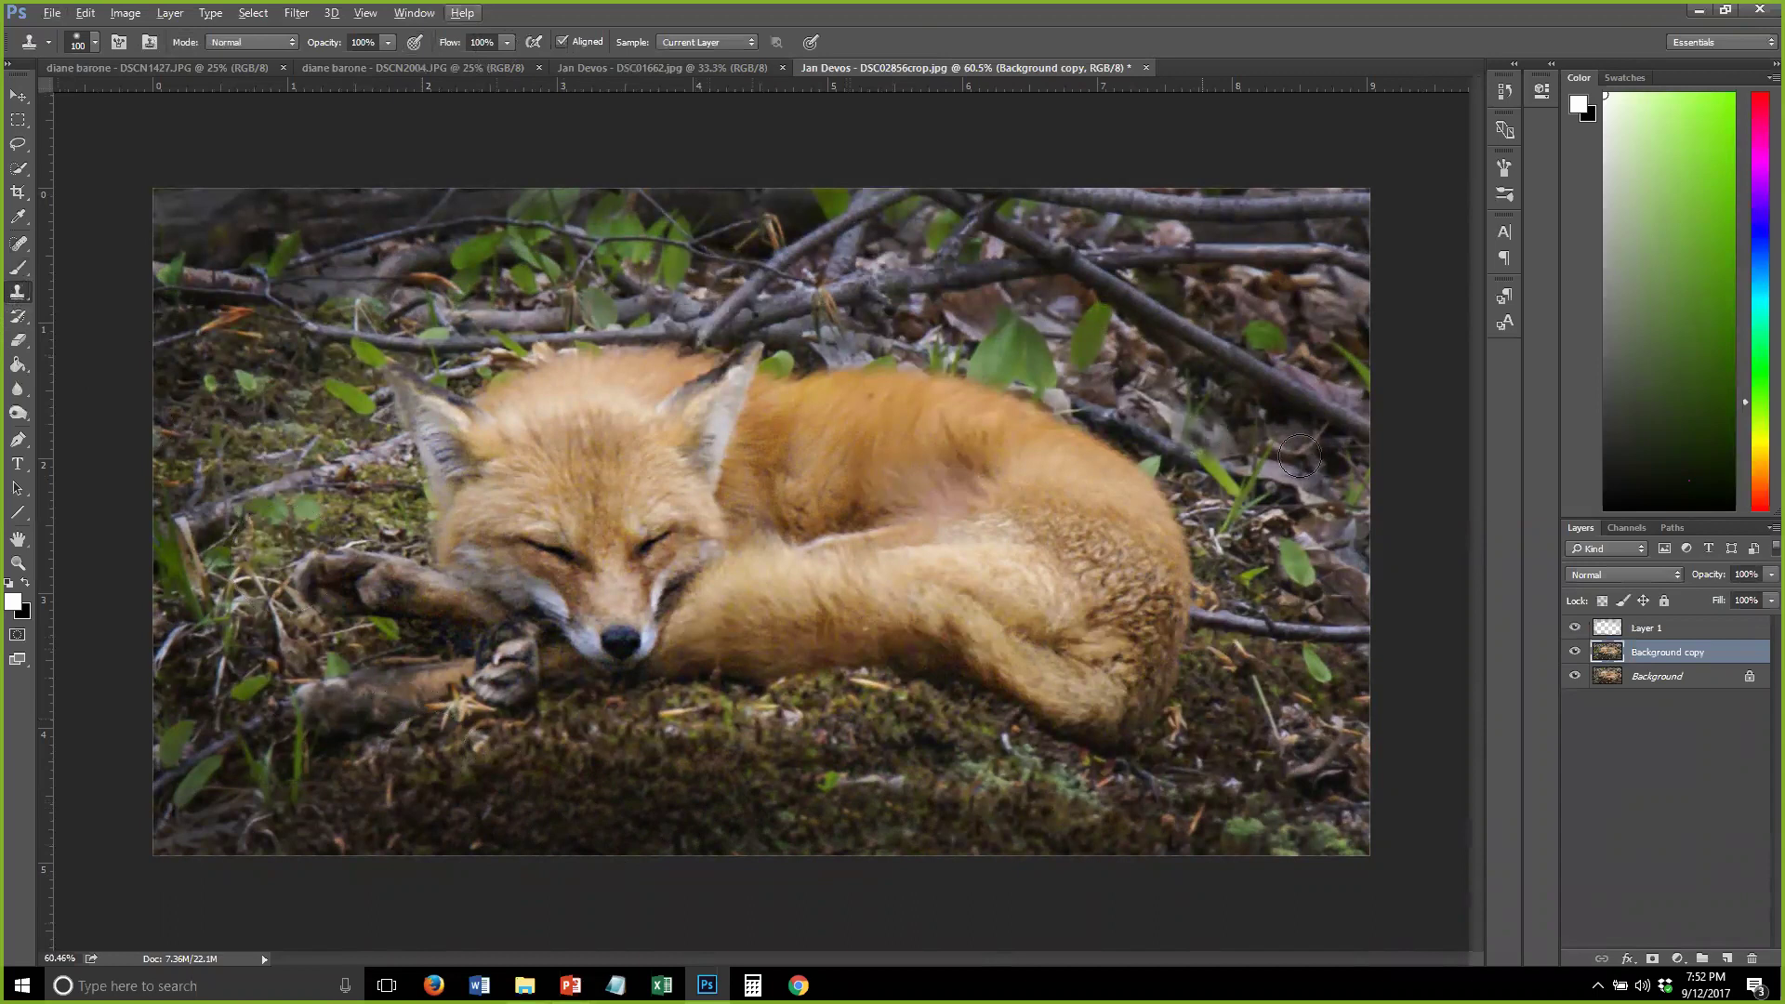
Hide Layer 1 and Background copy to compare the original fox photo with the edited version, and show both again
click(1573, 628)
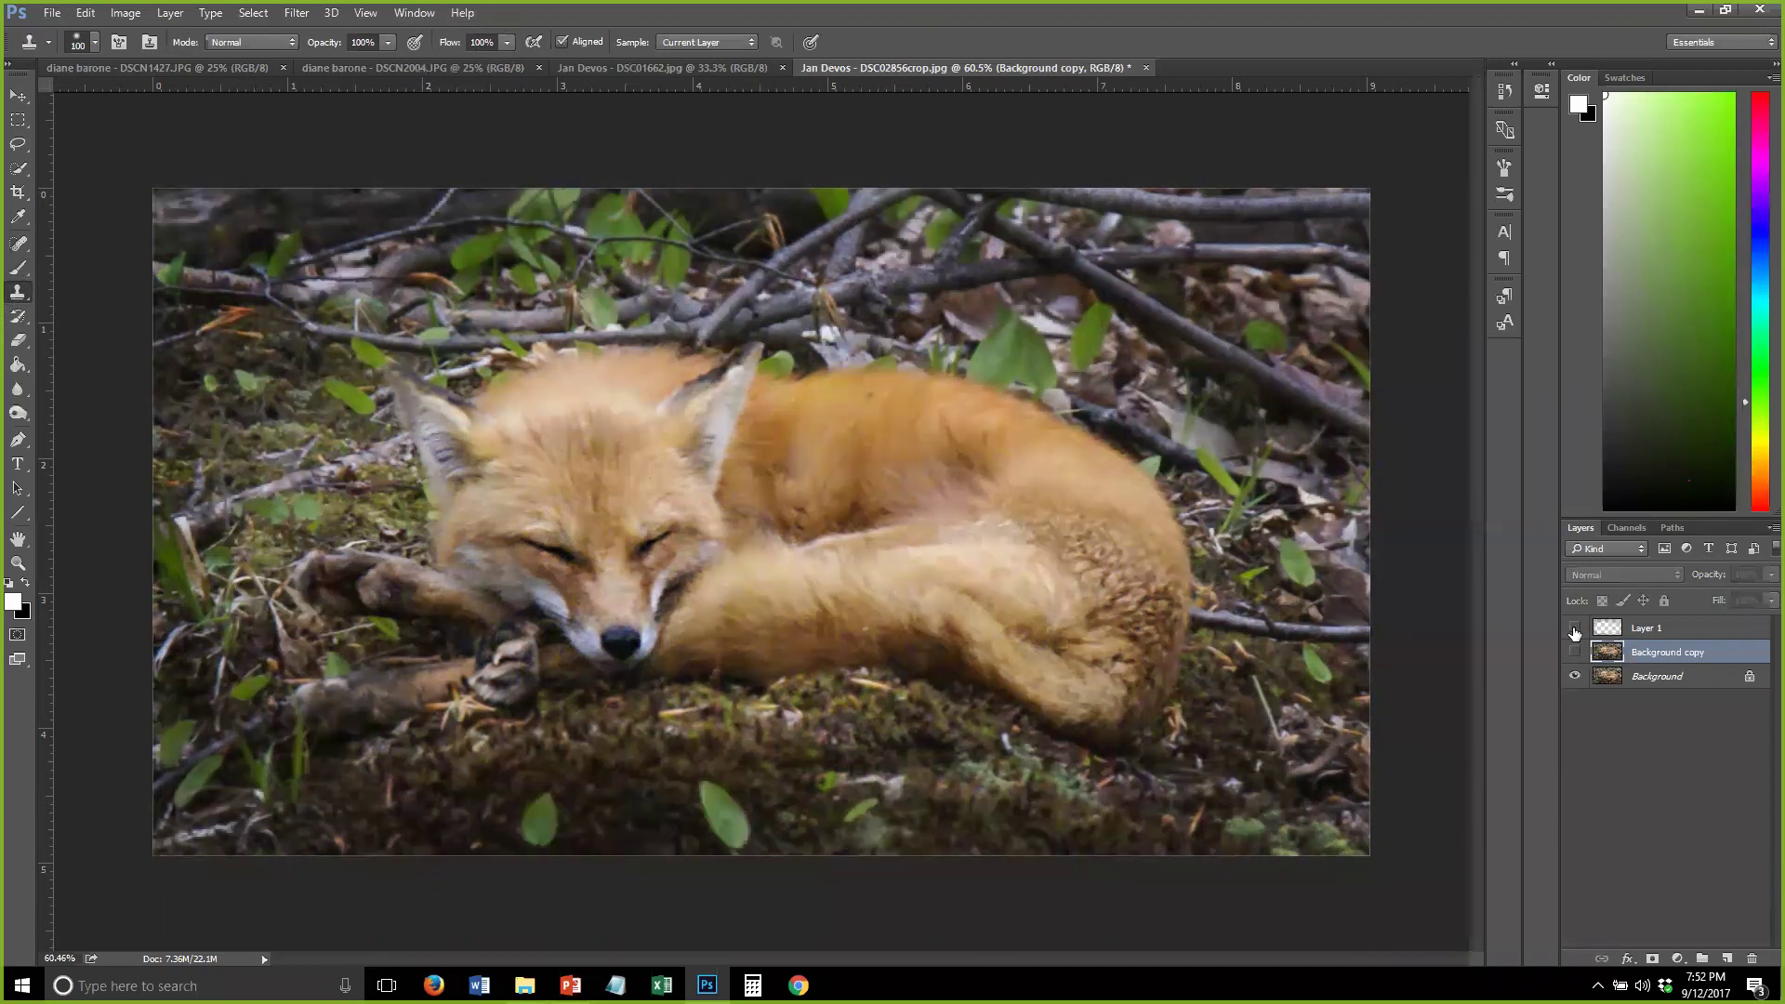
click(1573, 652)
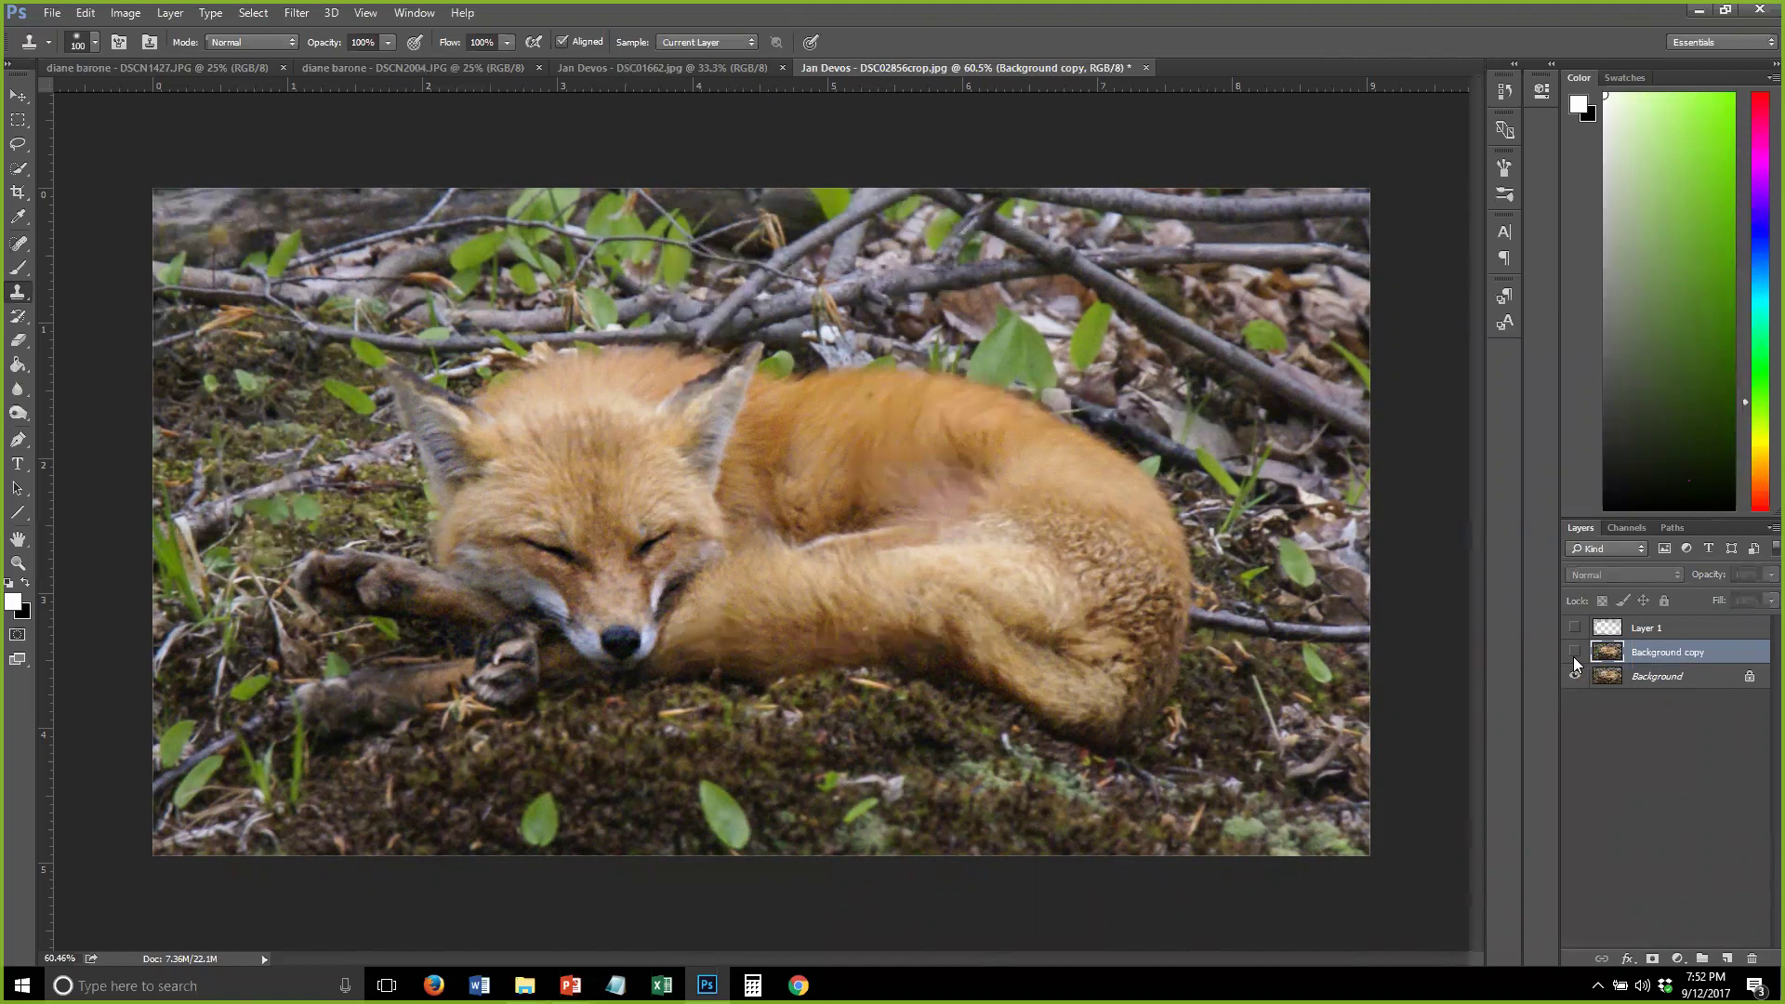
click(1574, 653)
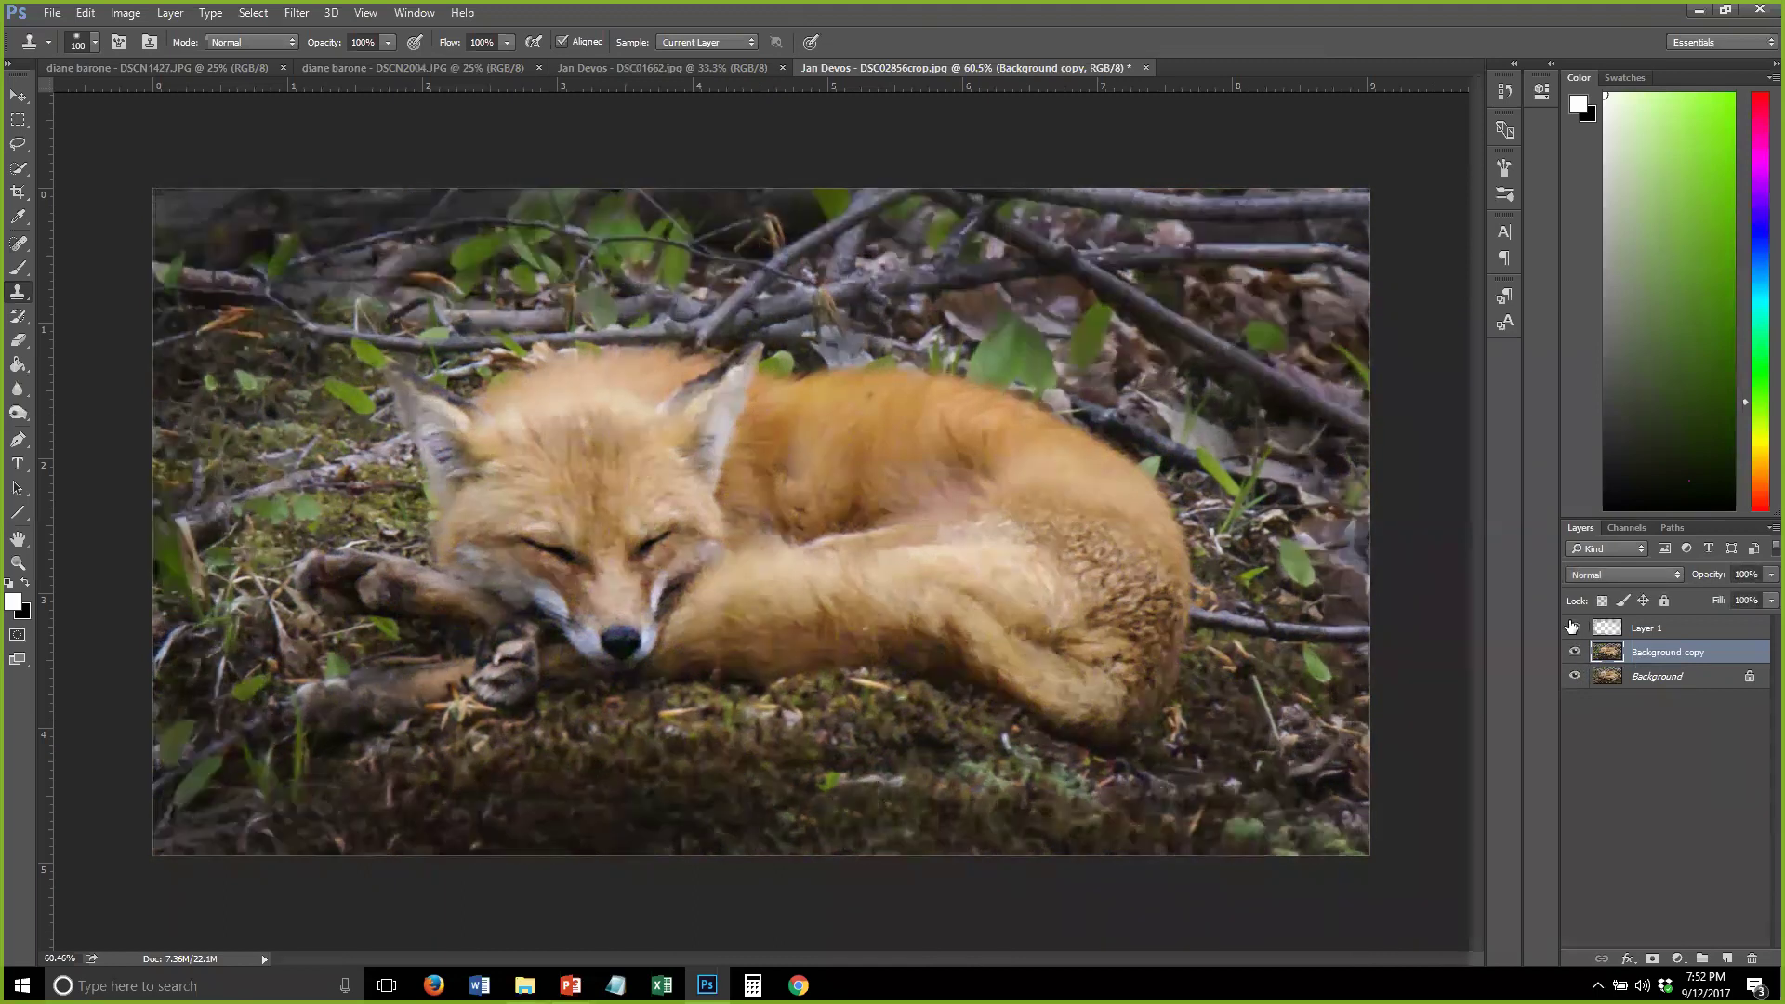
Close the fox photo without saving the changes
click(1145, 68)
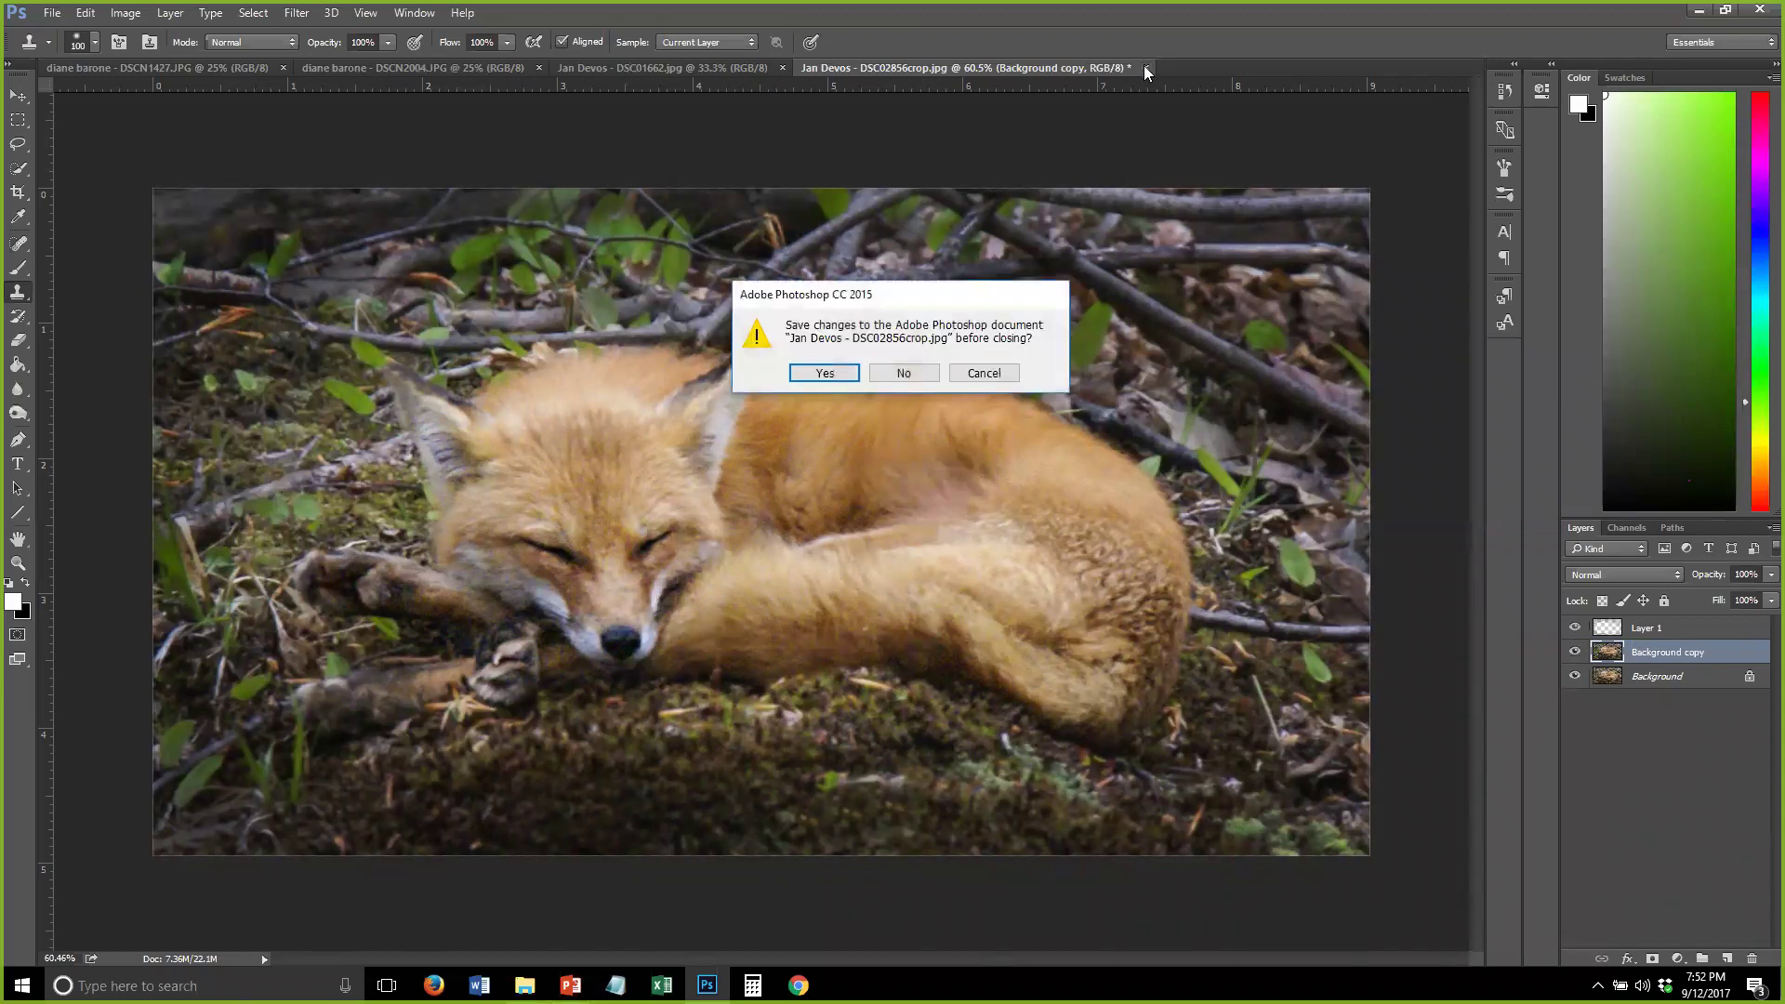
click(916, 378)
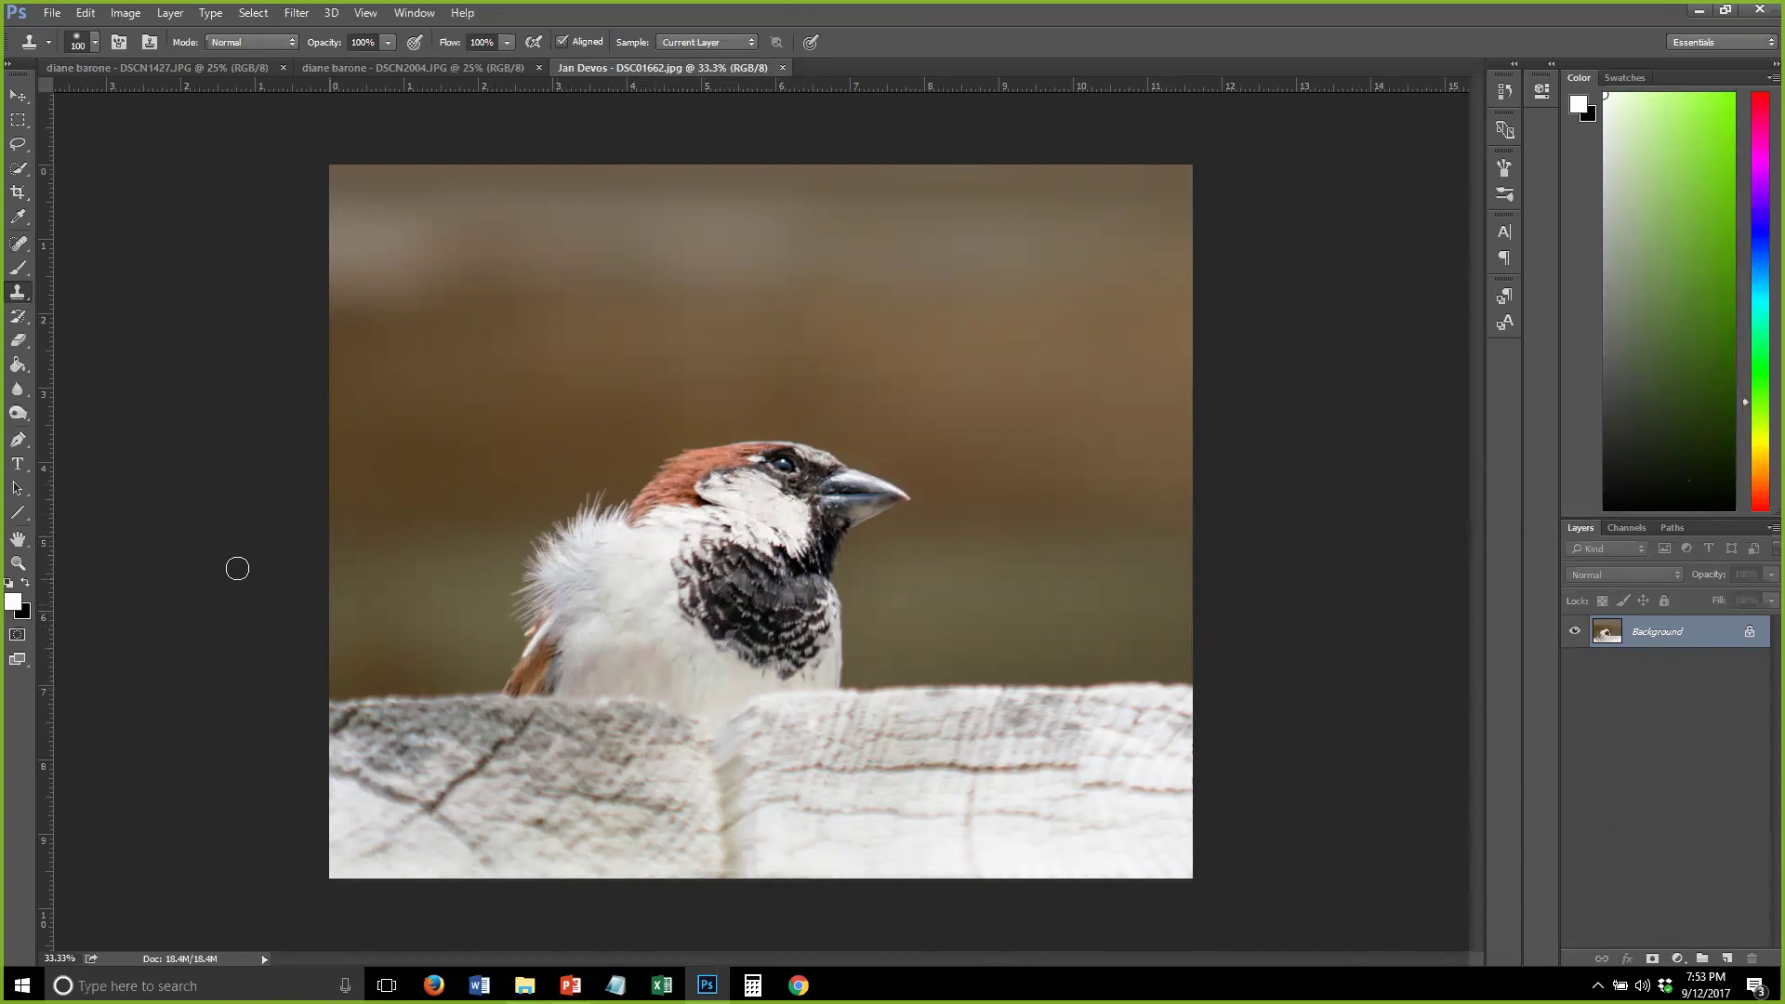
Examine the sparrow's eye, beak and feather detail up close, and check the composition of the whole photo
click(16, 488)
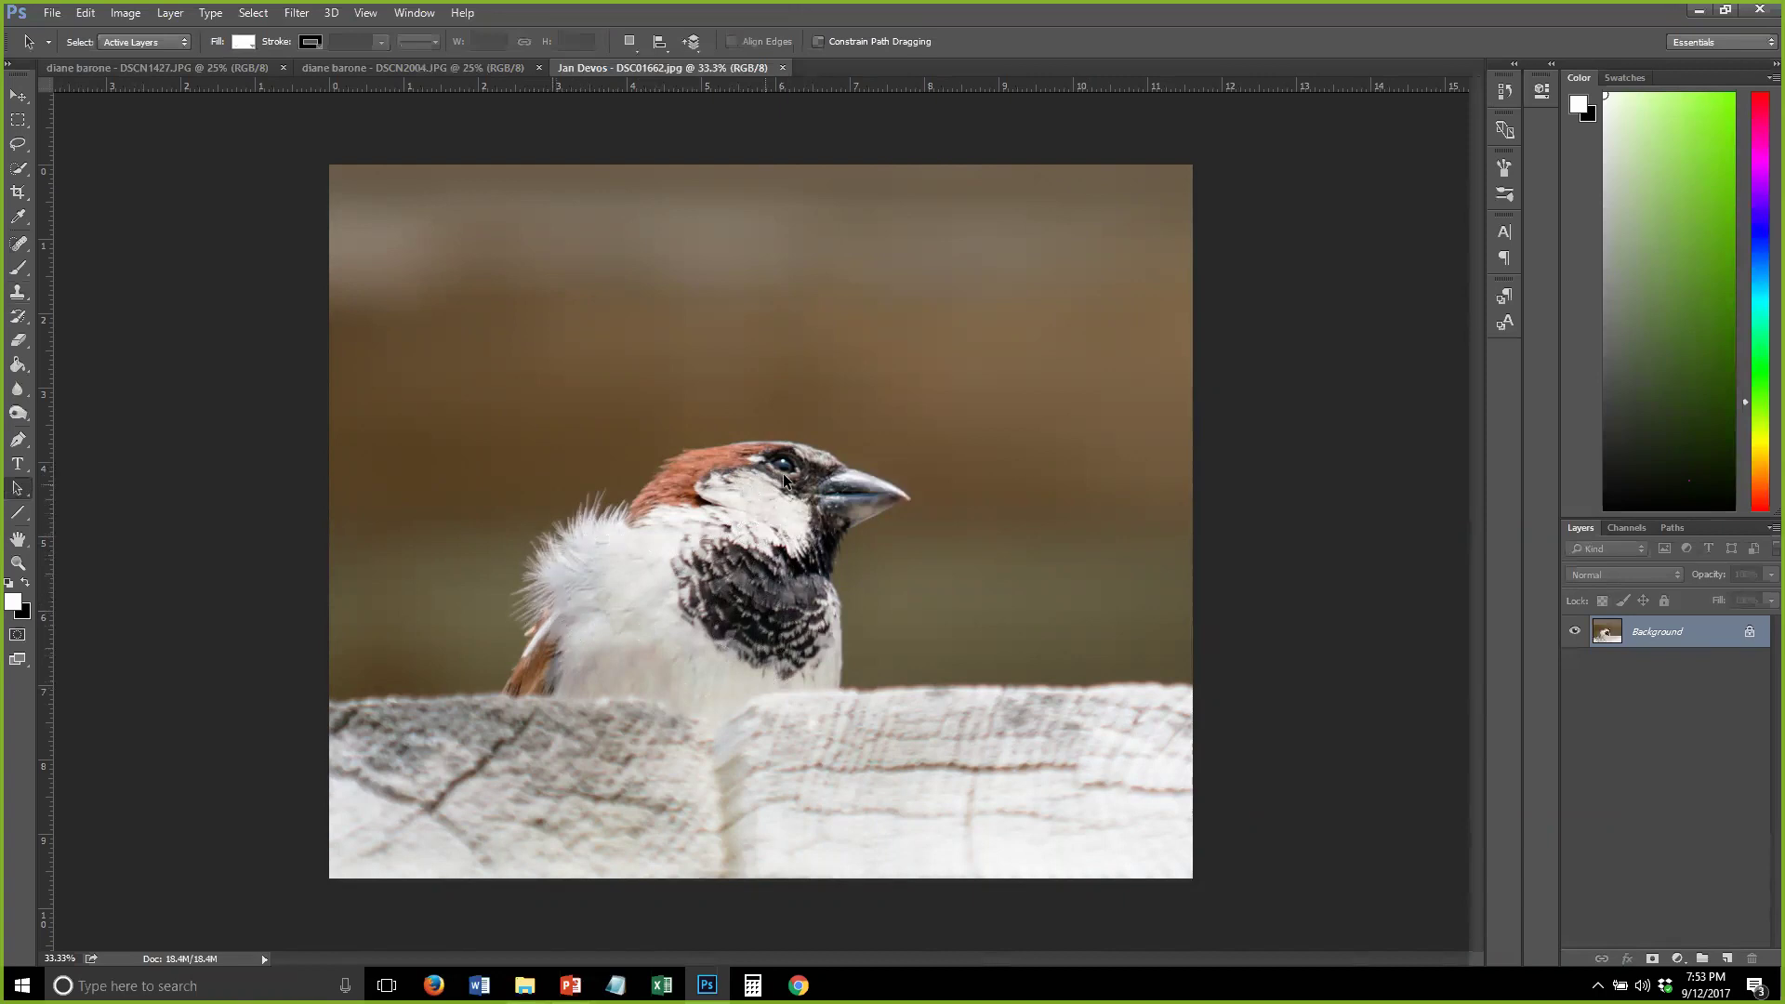
scroll(794, 465, up, 5)
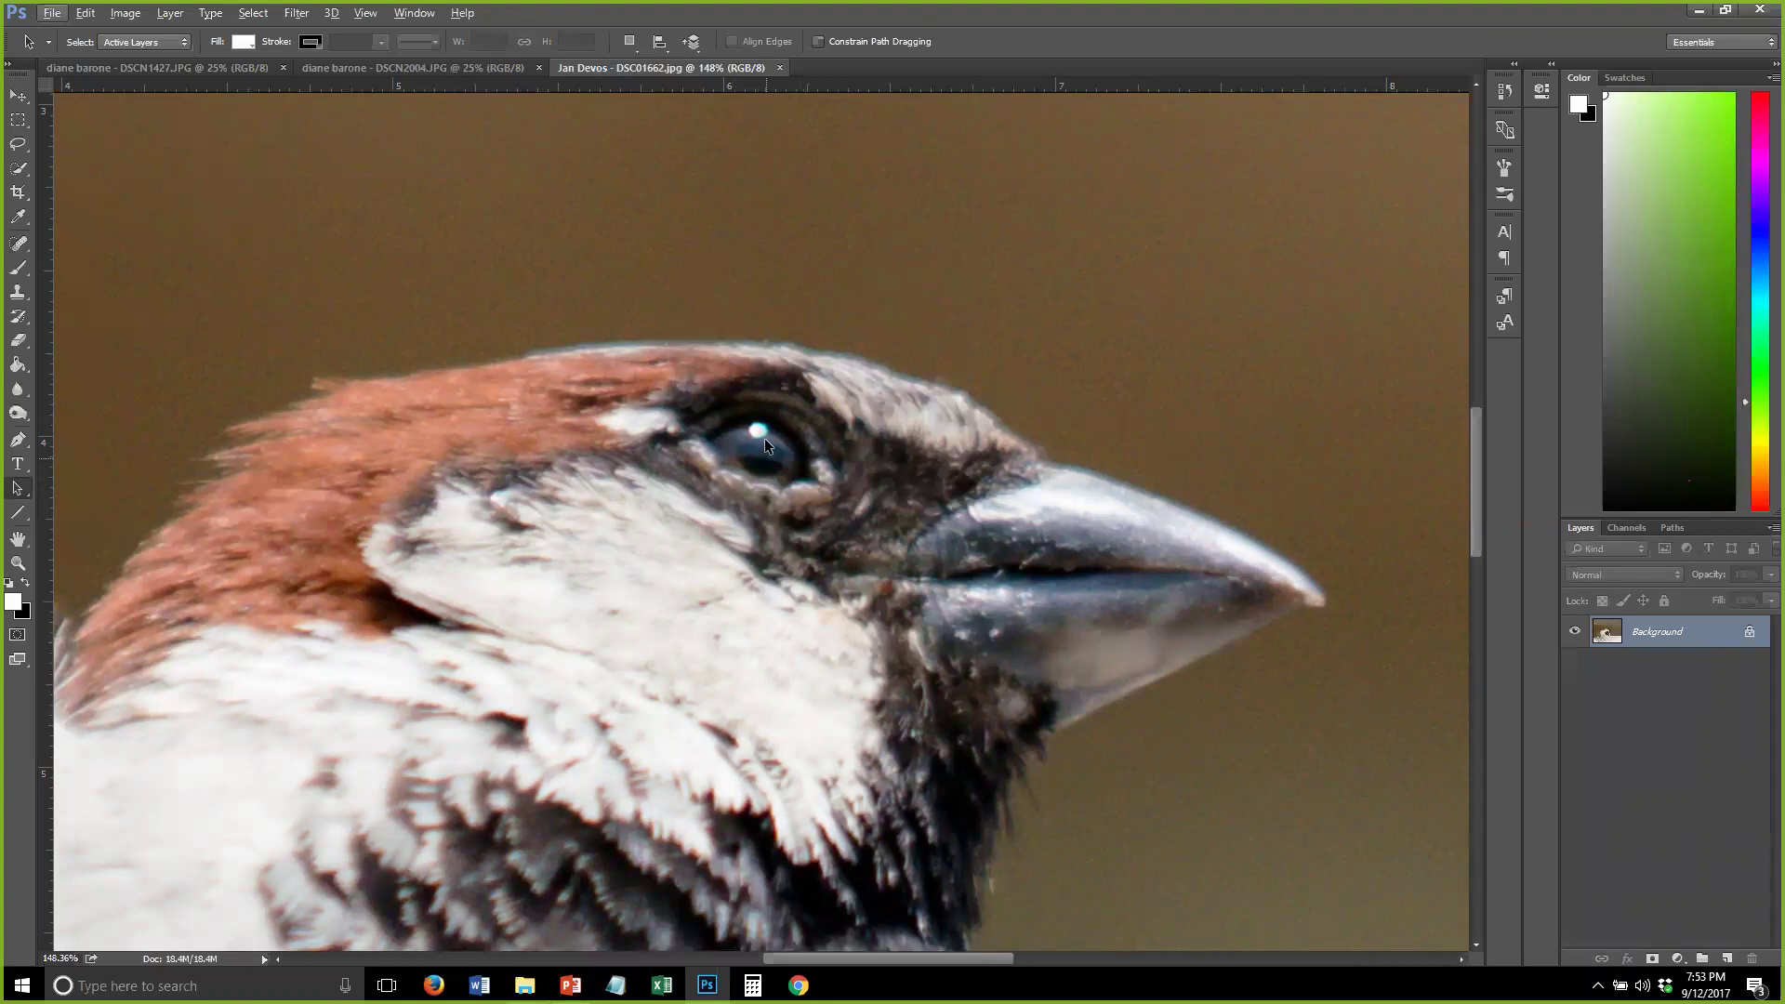
scroll(763, 447, down, 4)
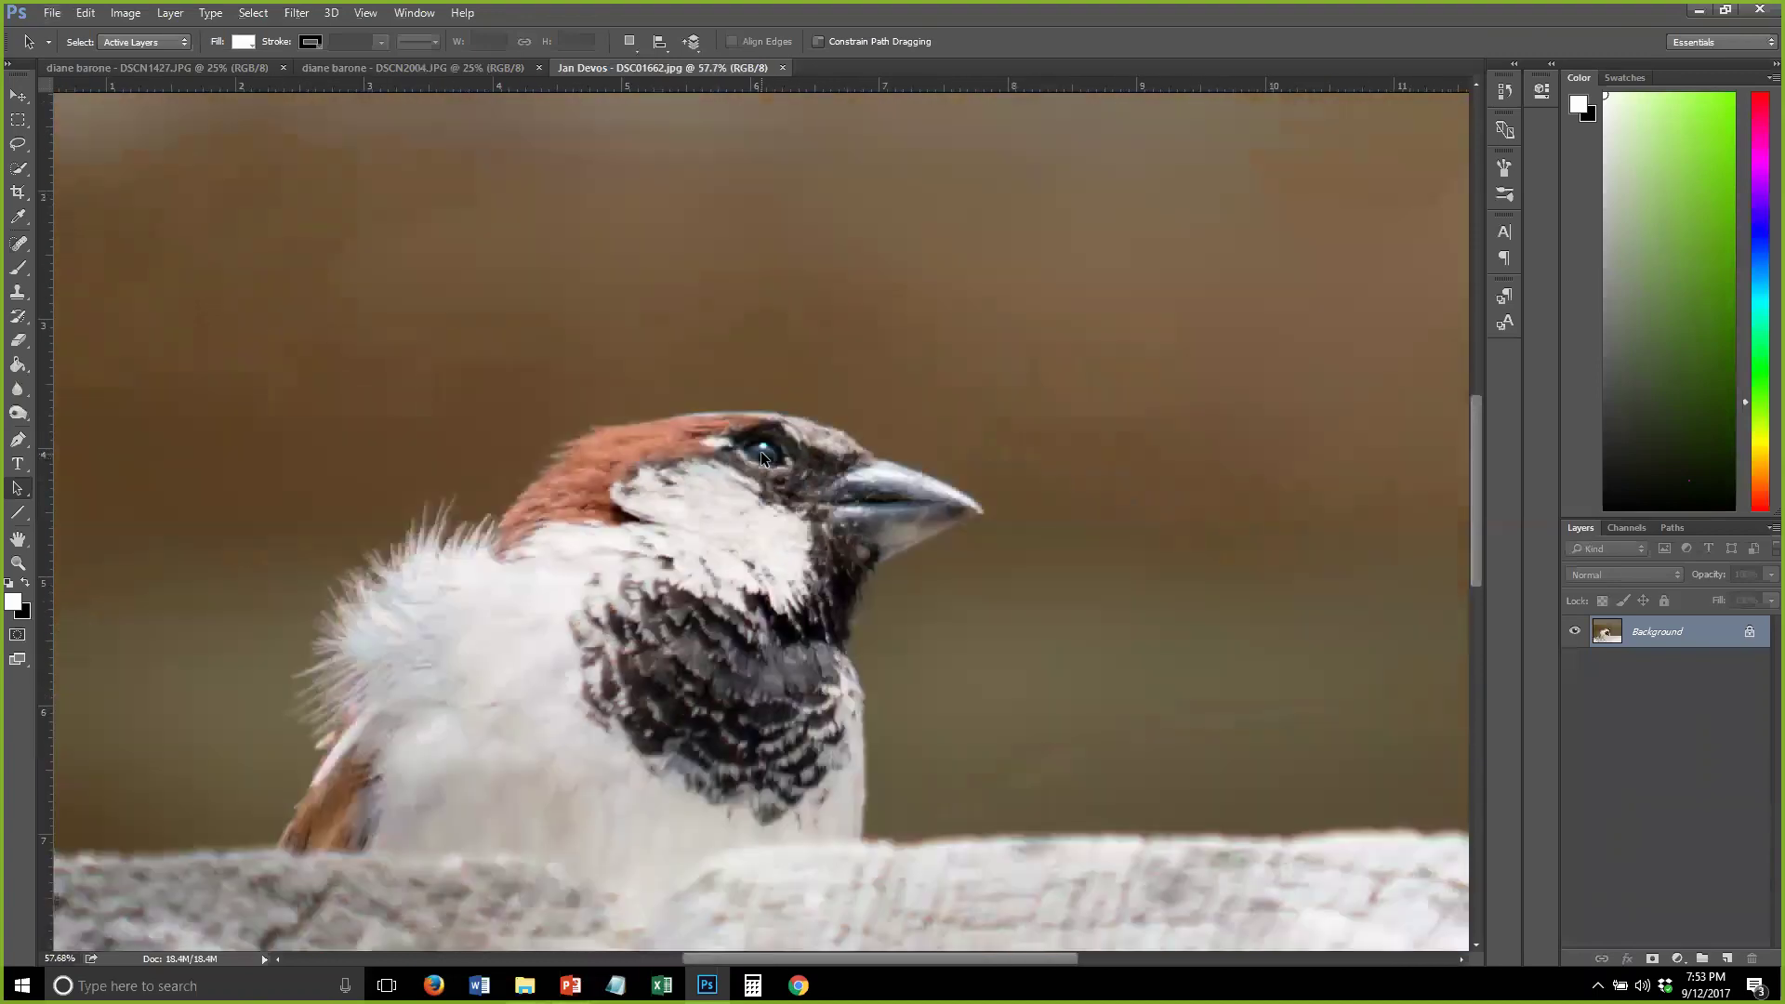
key(alt)
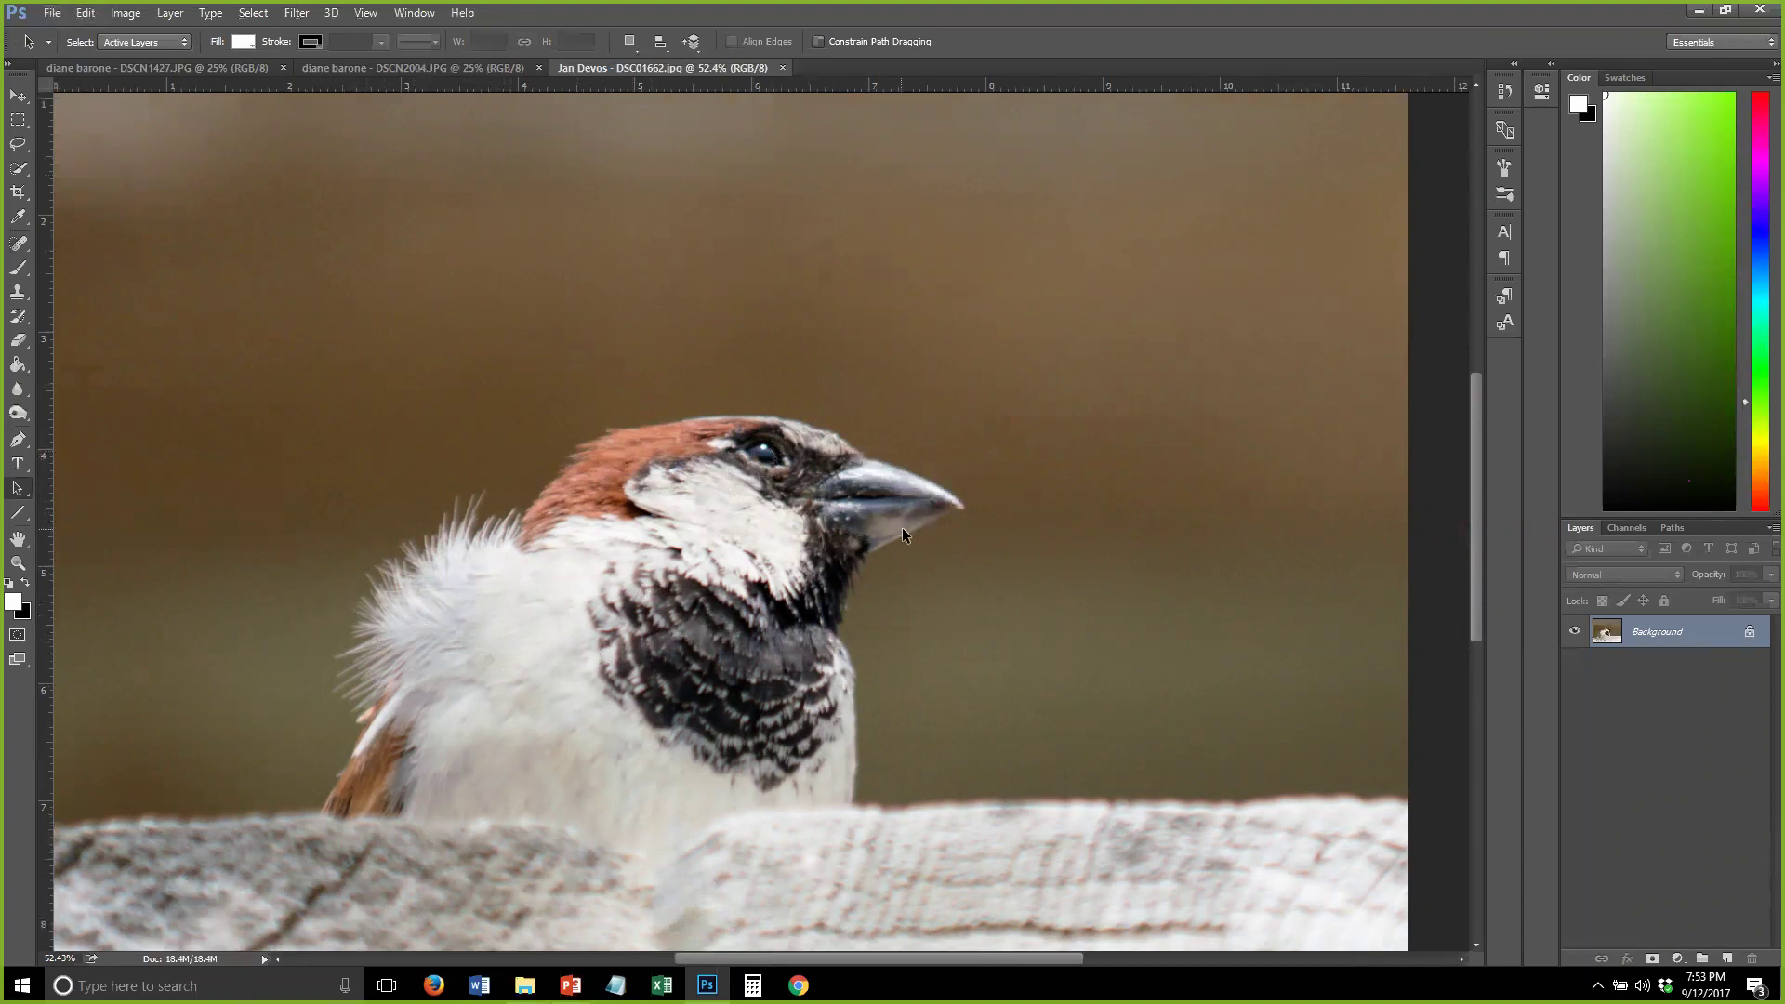
scroll(902, 527, up, 4)
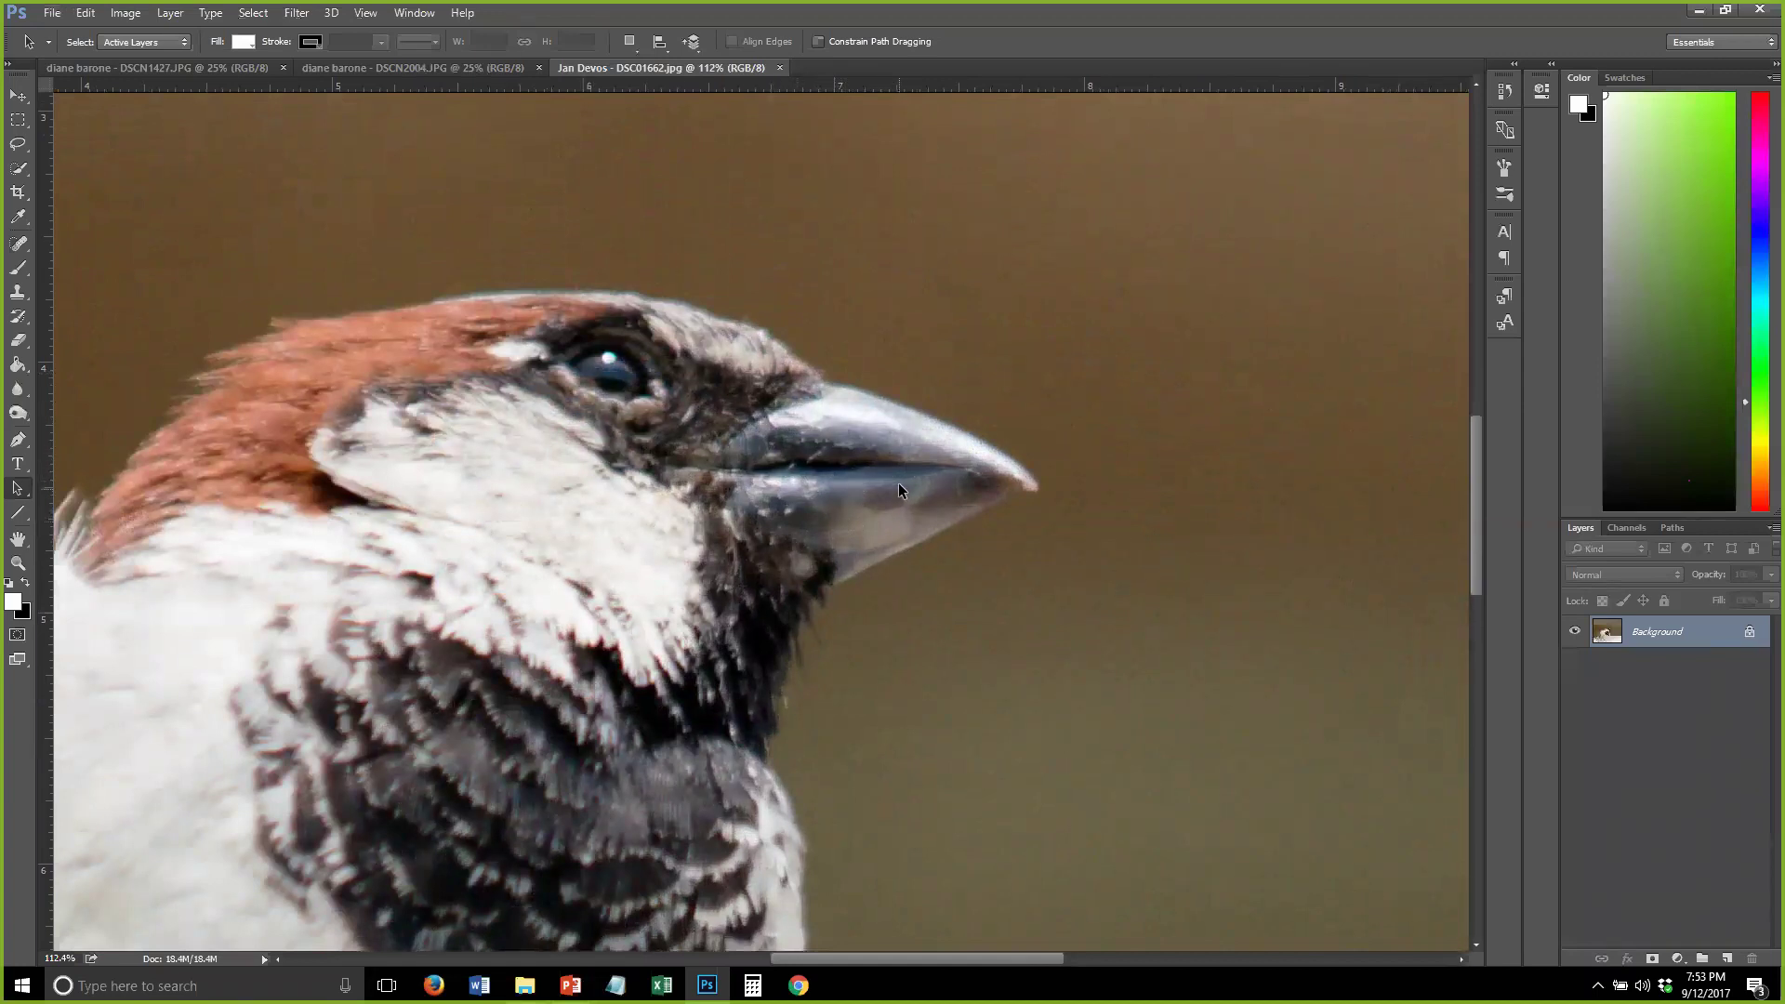
key(ctrl+0)
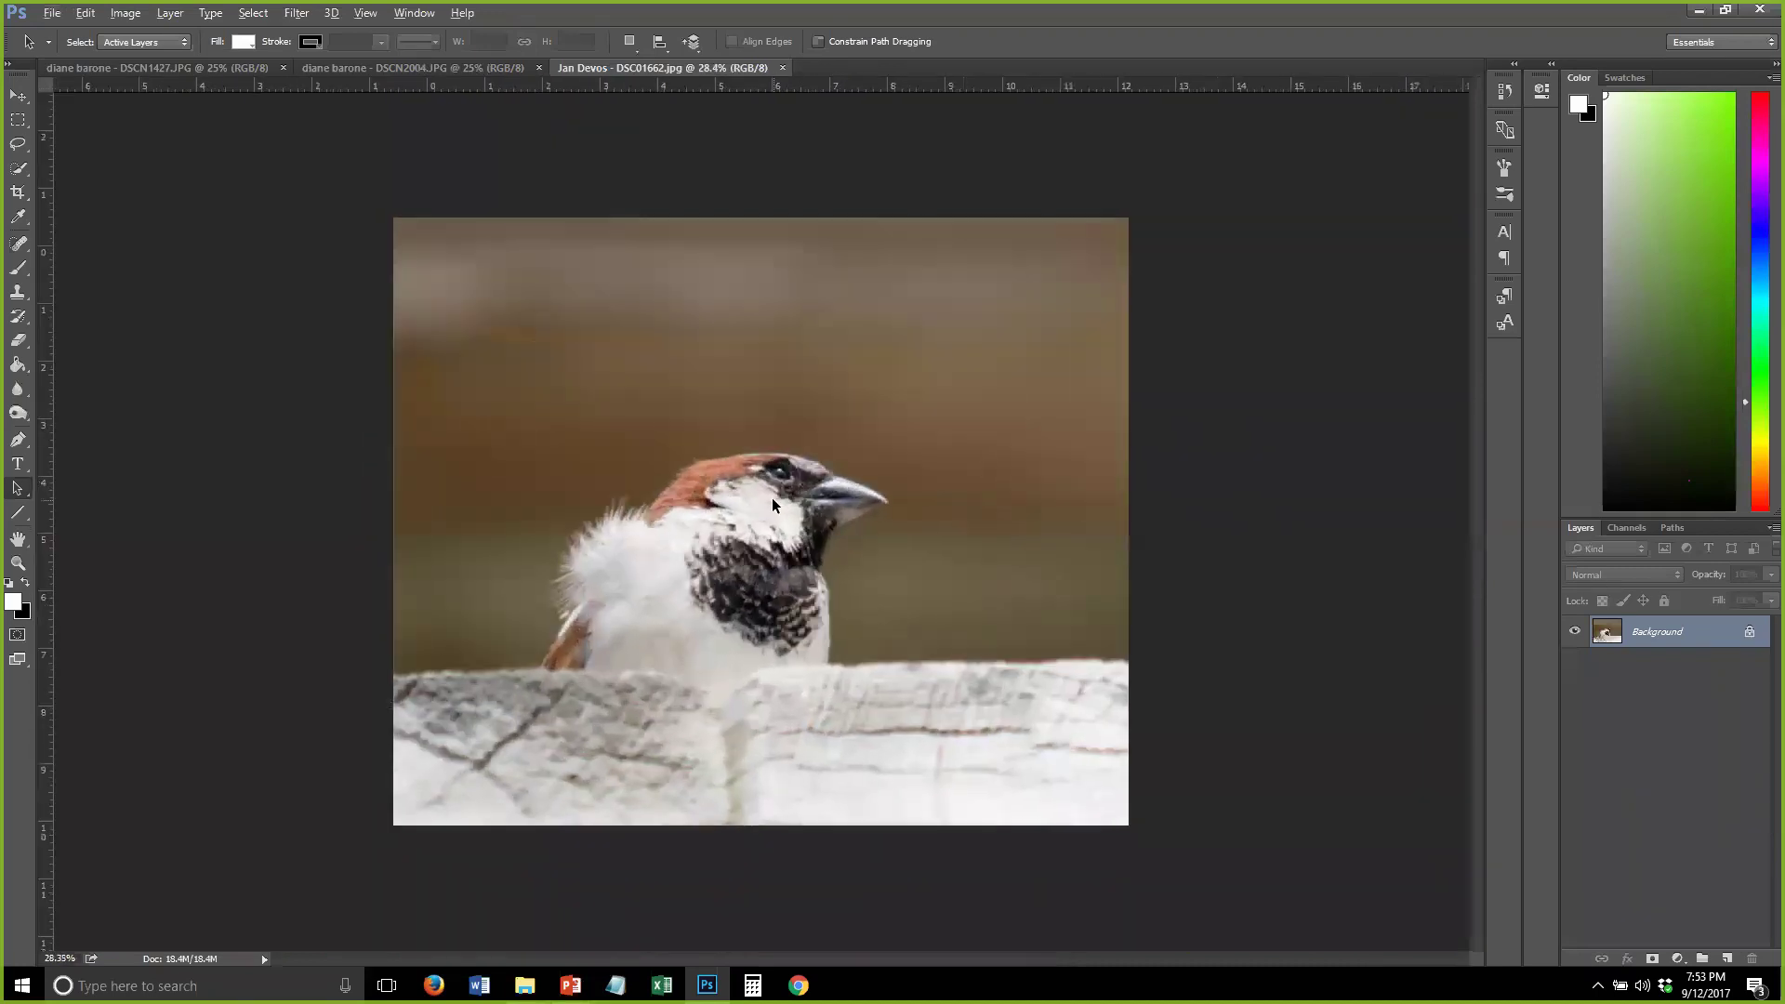
alt+scroll(772, 498, up, 1)
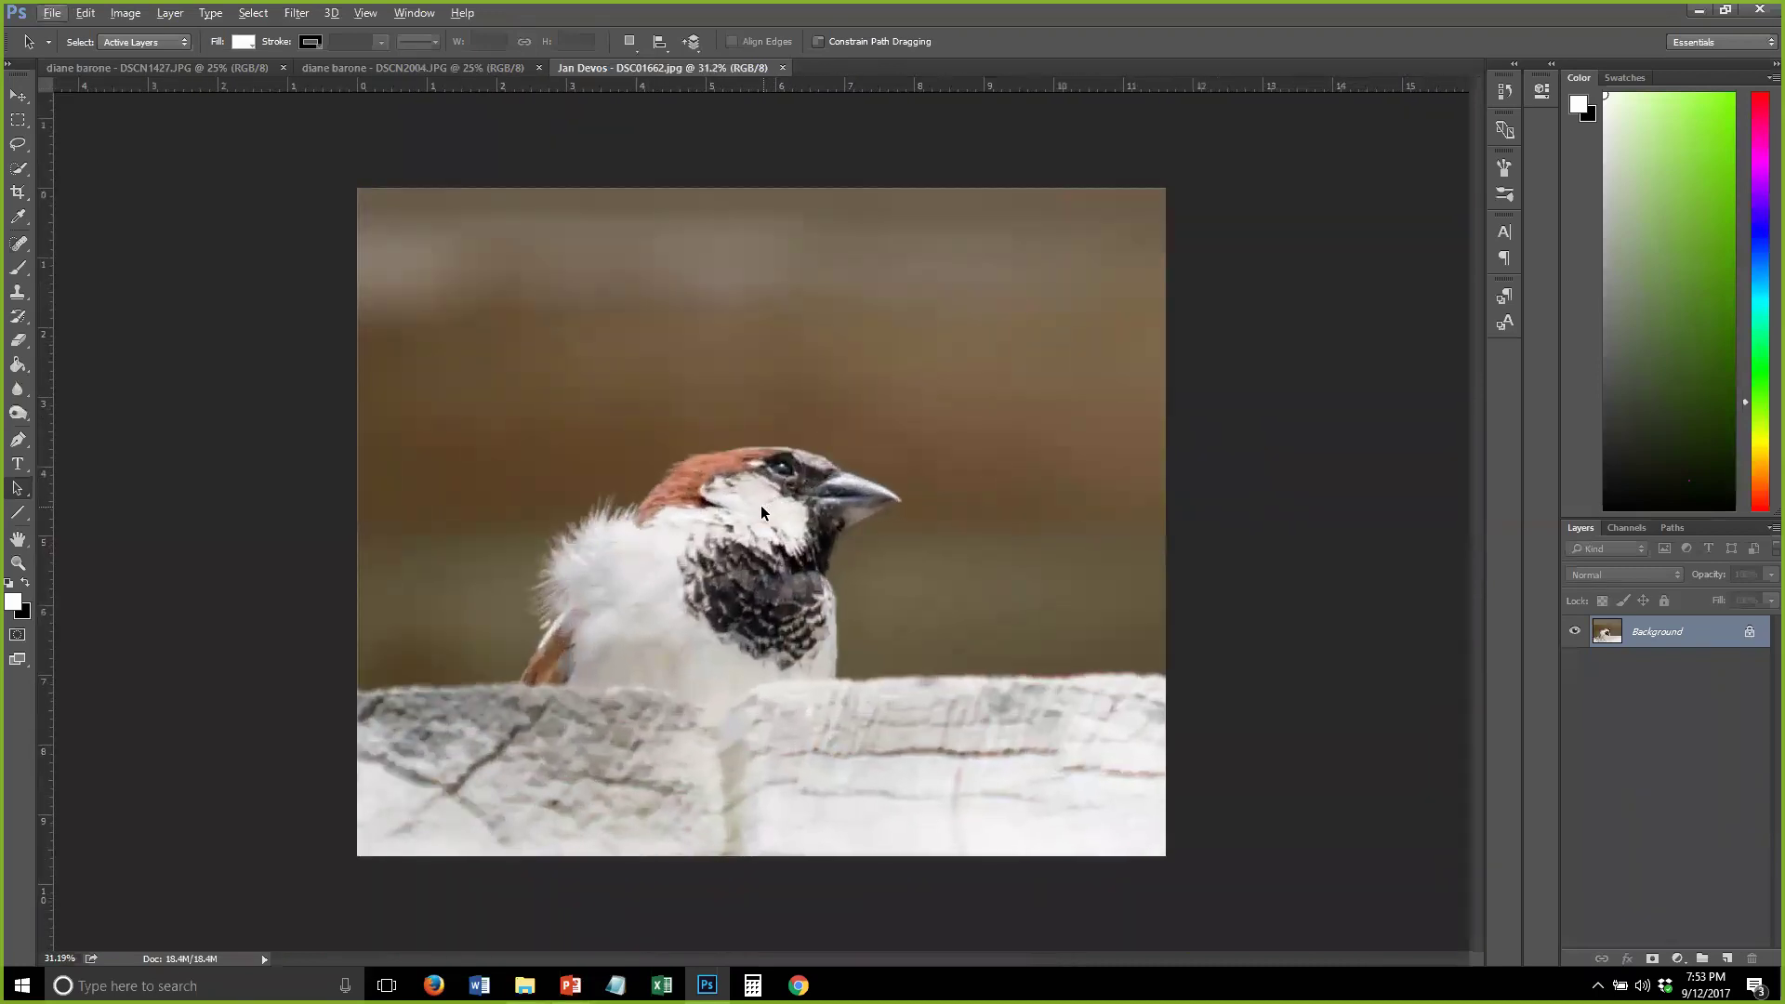
Display the Crop tool's rule-of-thirds overlay on the sparrow photo and leave crop mode with the full frame kept
click(18, 192)
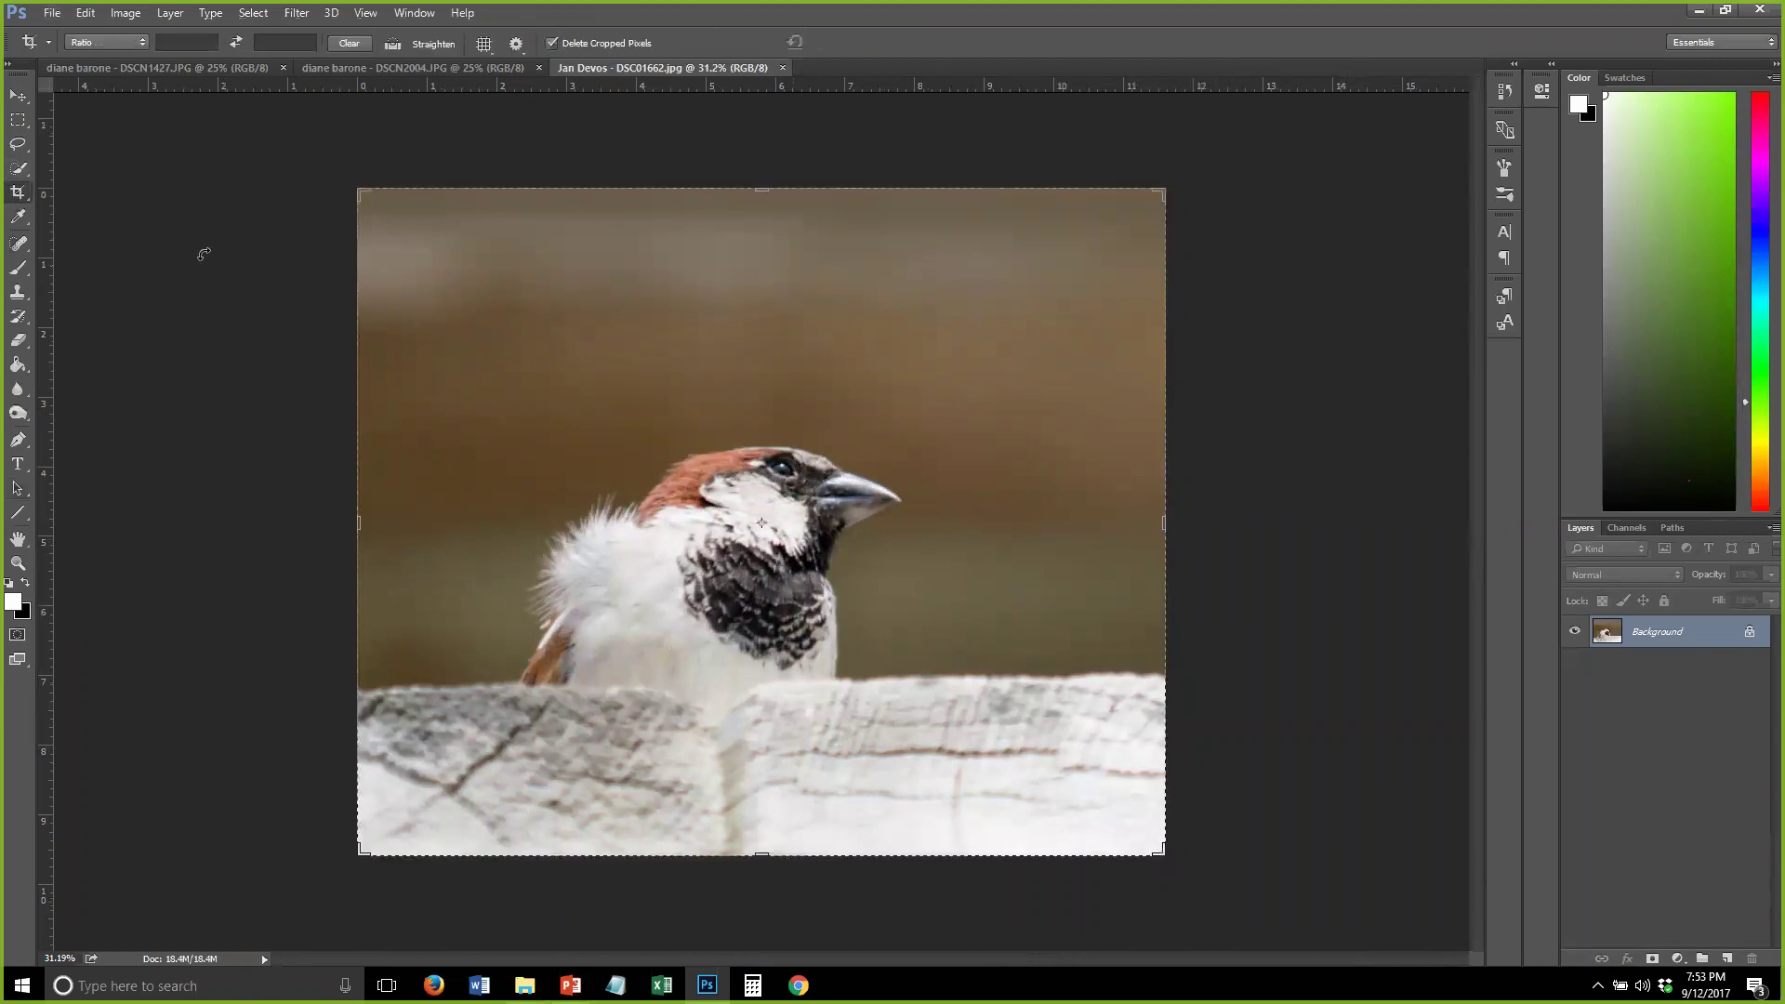
click(378, 189)
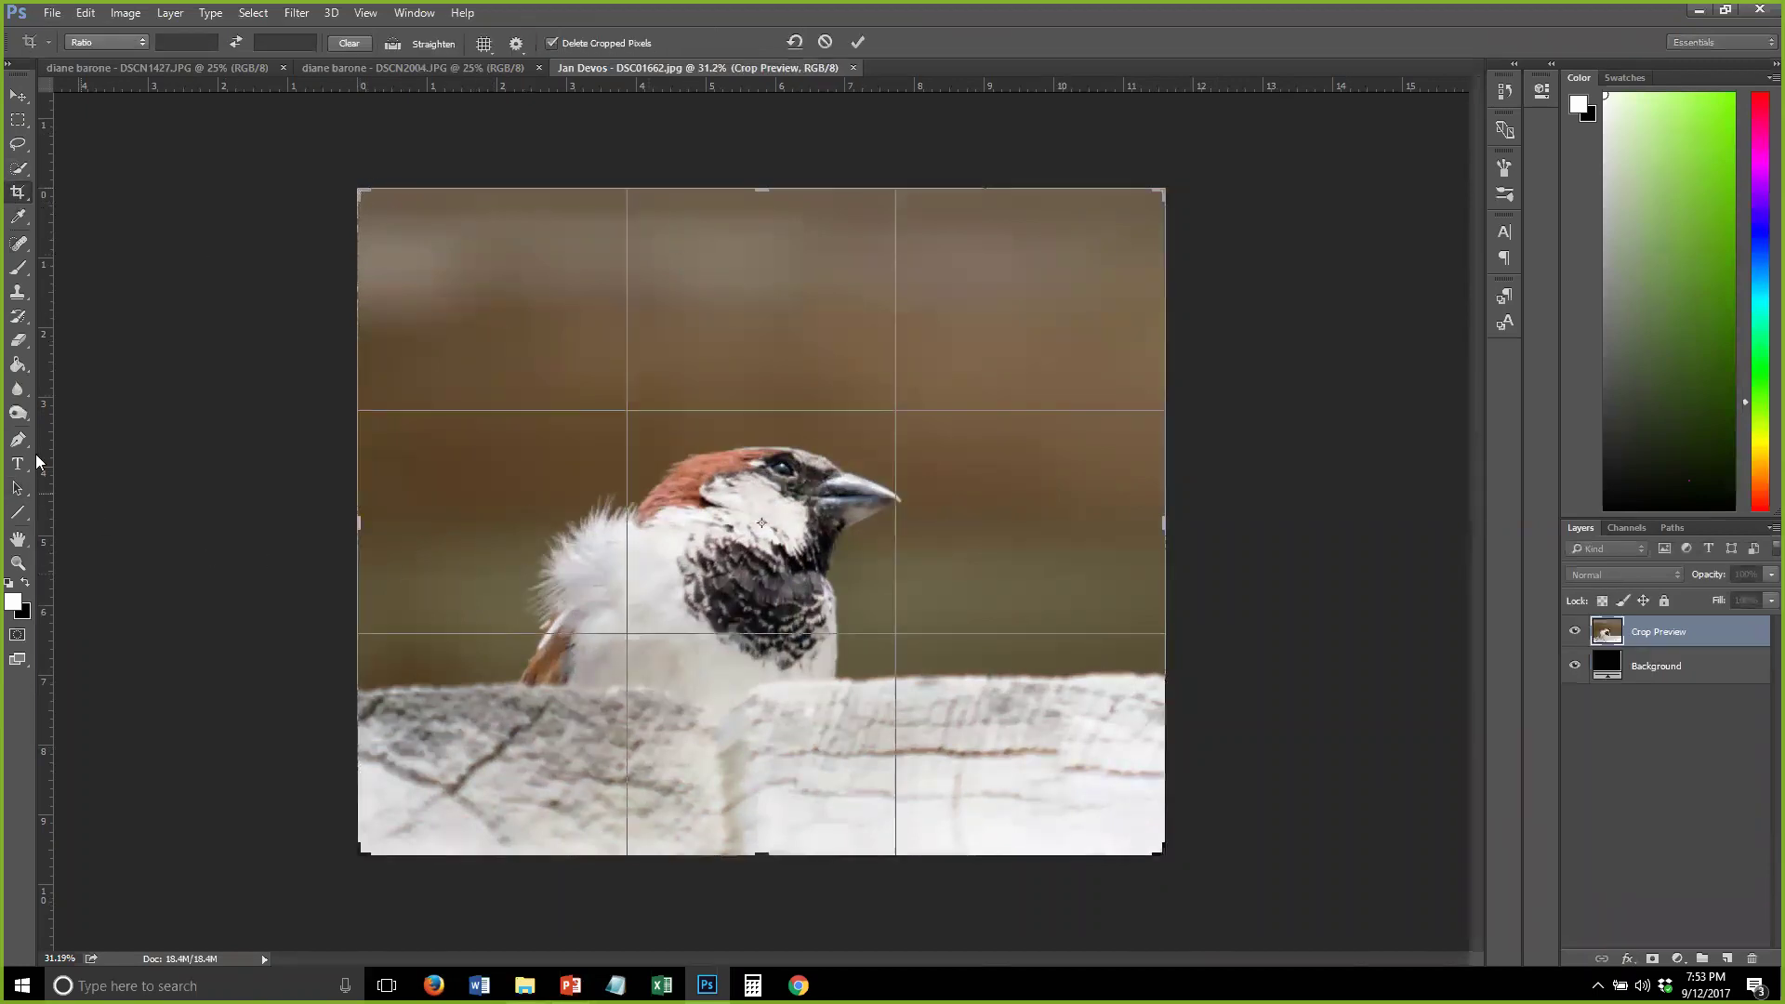
click(19, 267)
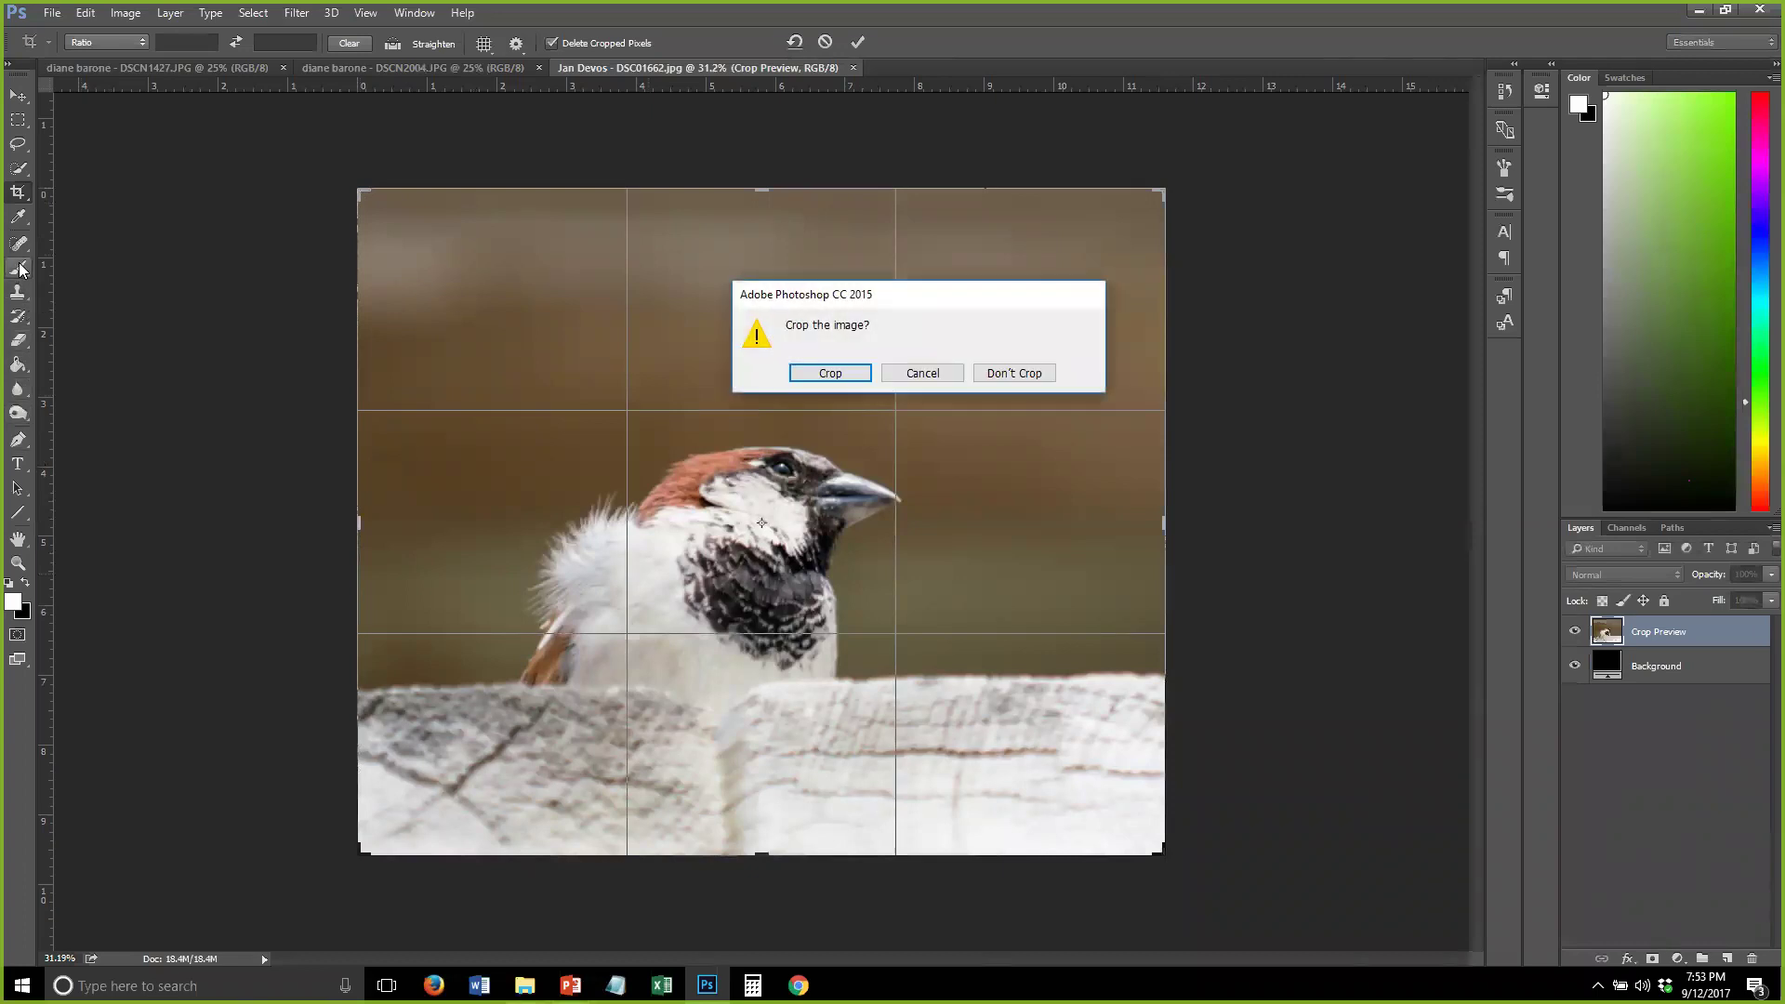
click(918, 374)
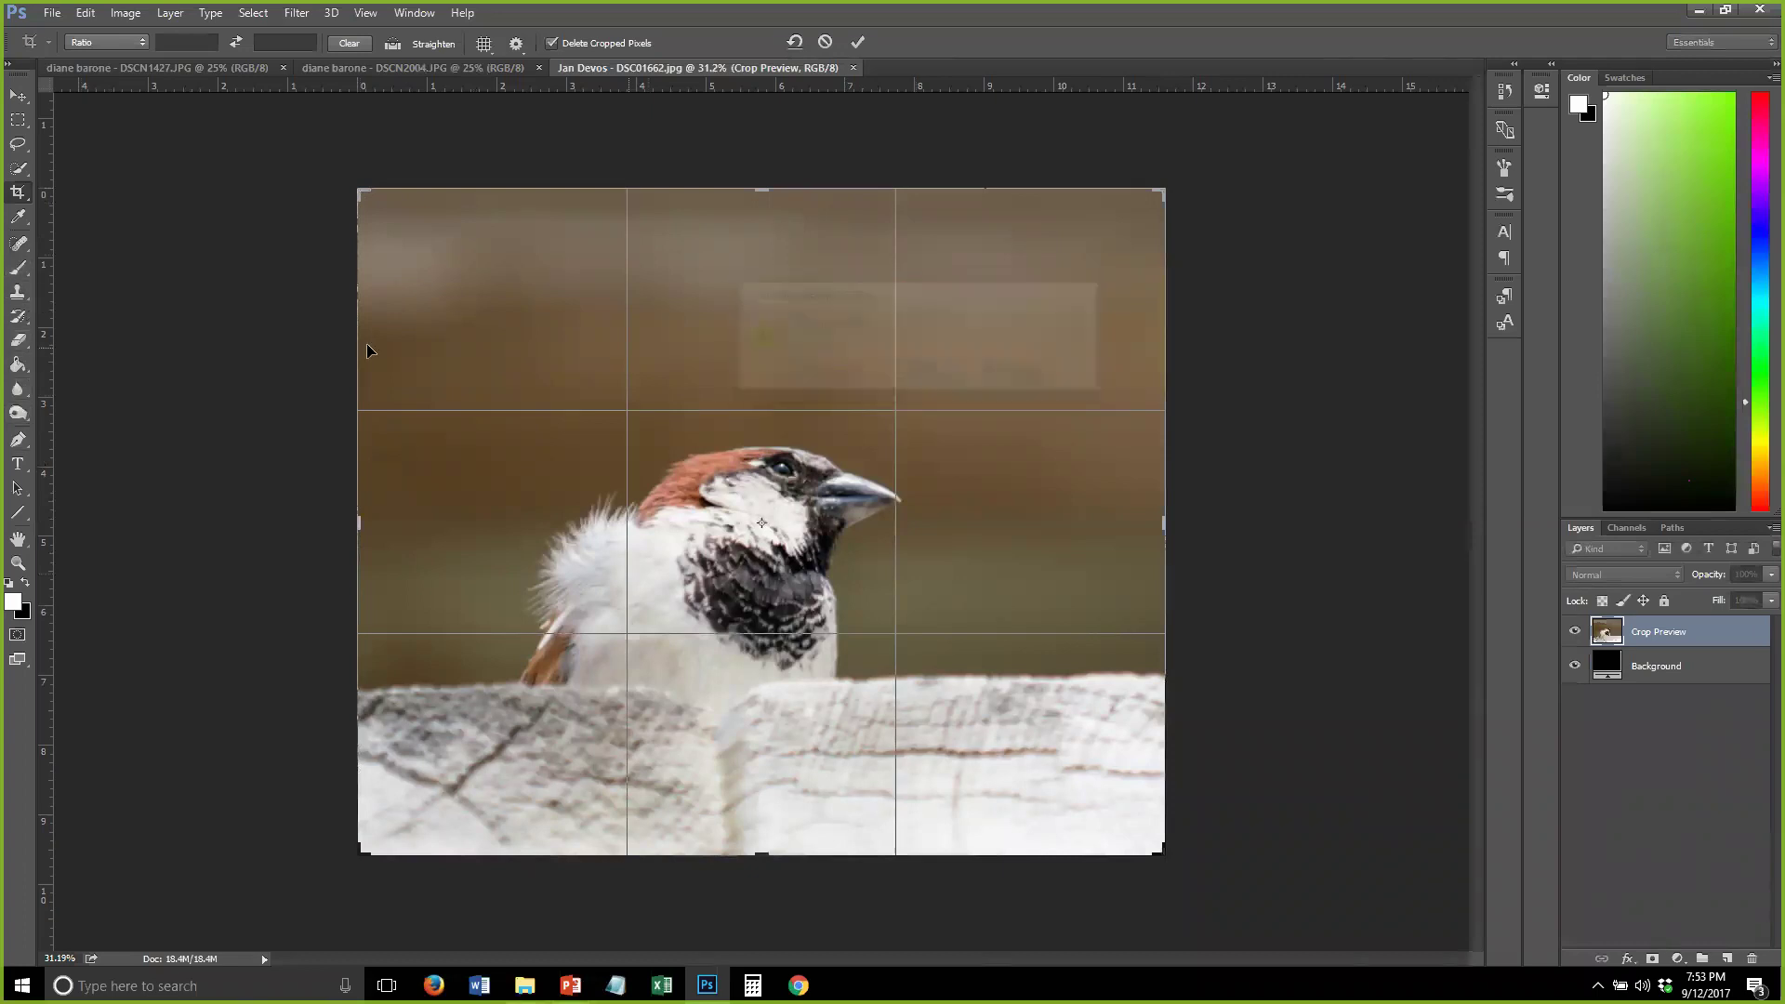
key(Return)
Paint a rule-of-thirds grid of two vertical and two horizontal white lines over the sparrow photo with a 35 px brush at 100% opacity
click(23, 270)
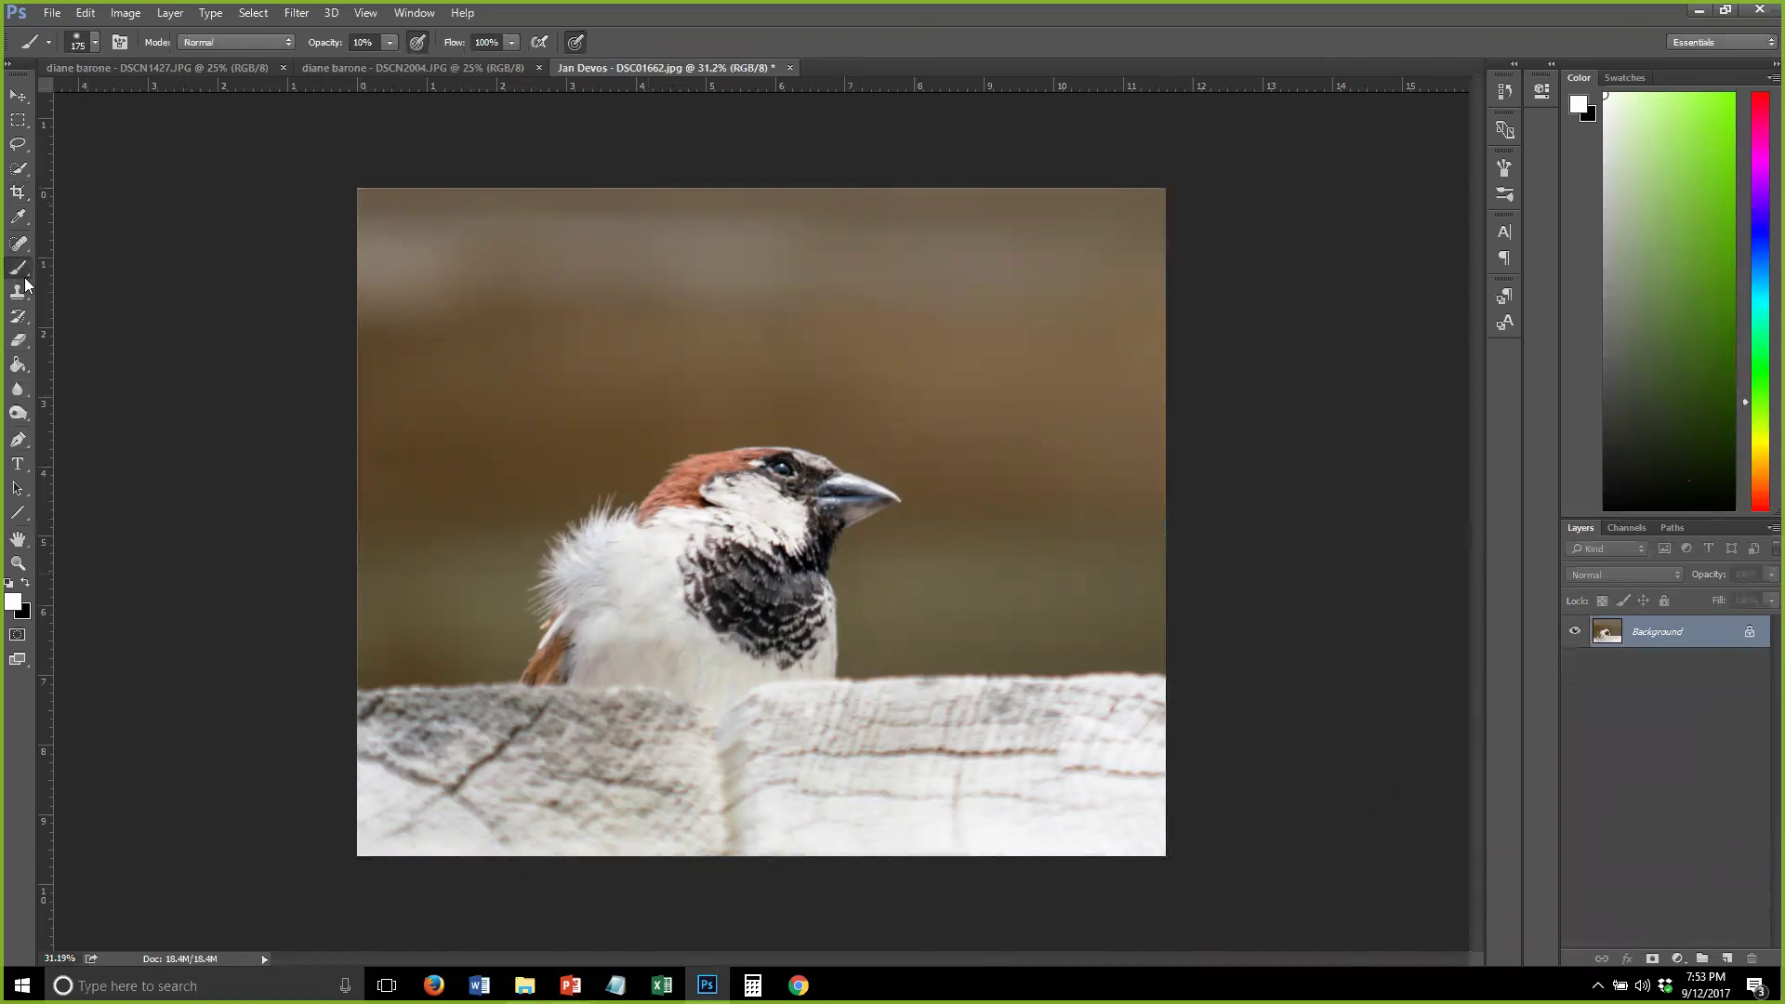
right_click(24, 277)
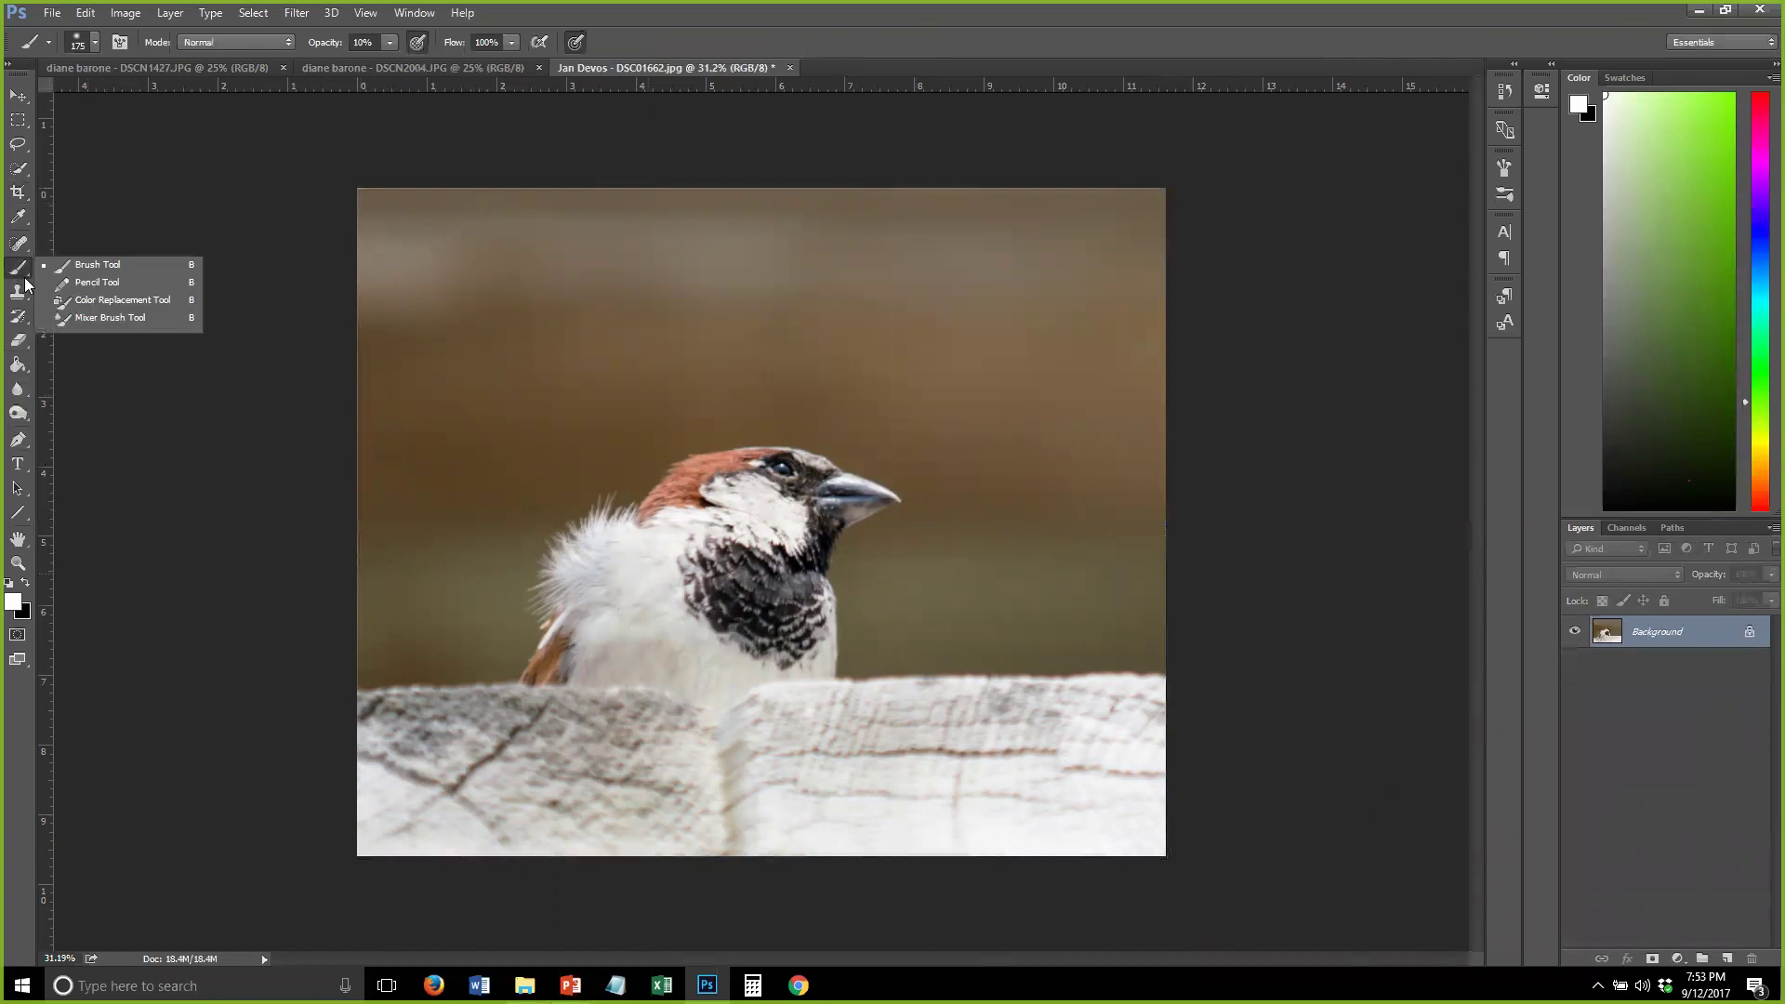
click(389, 43)
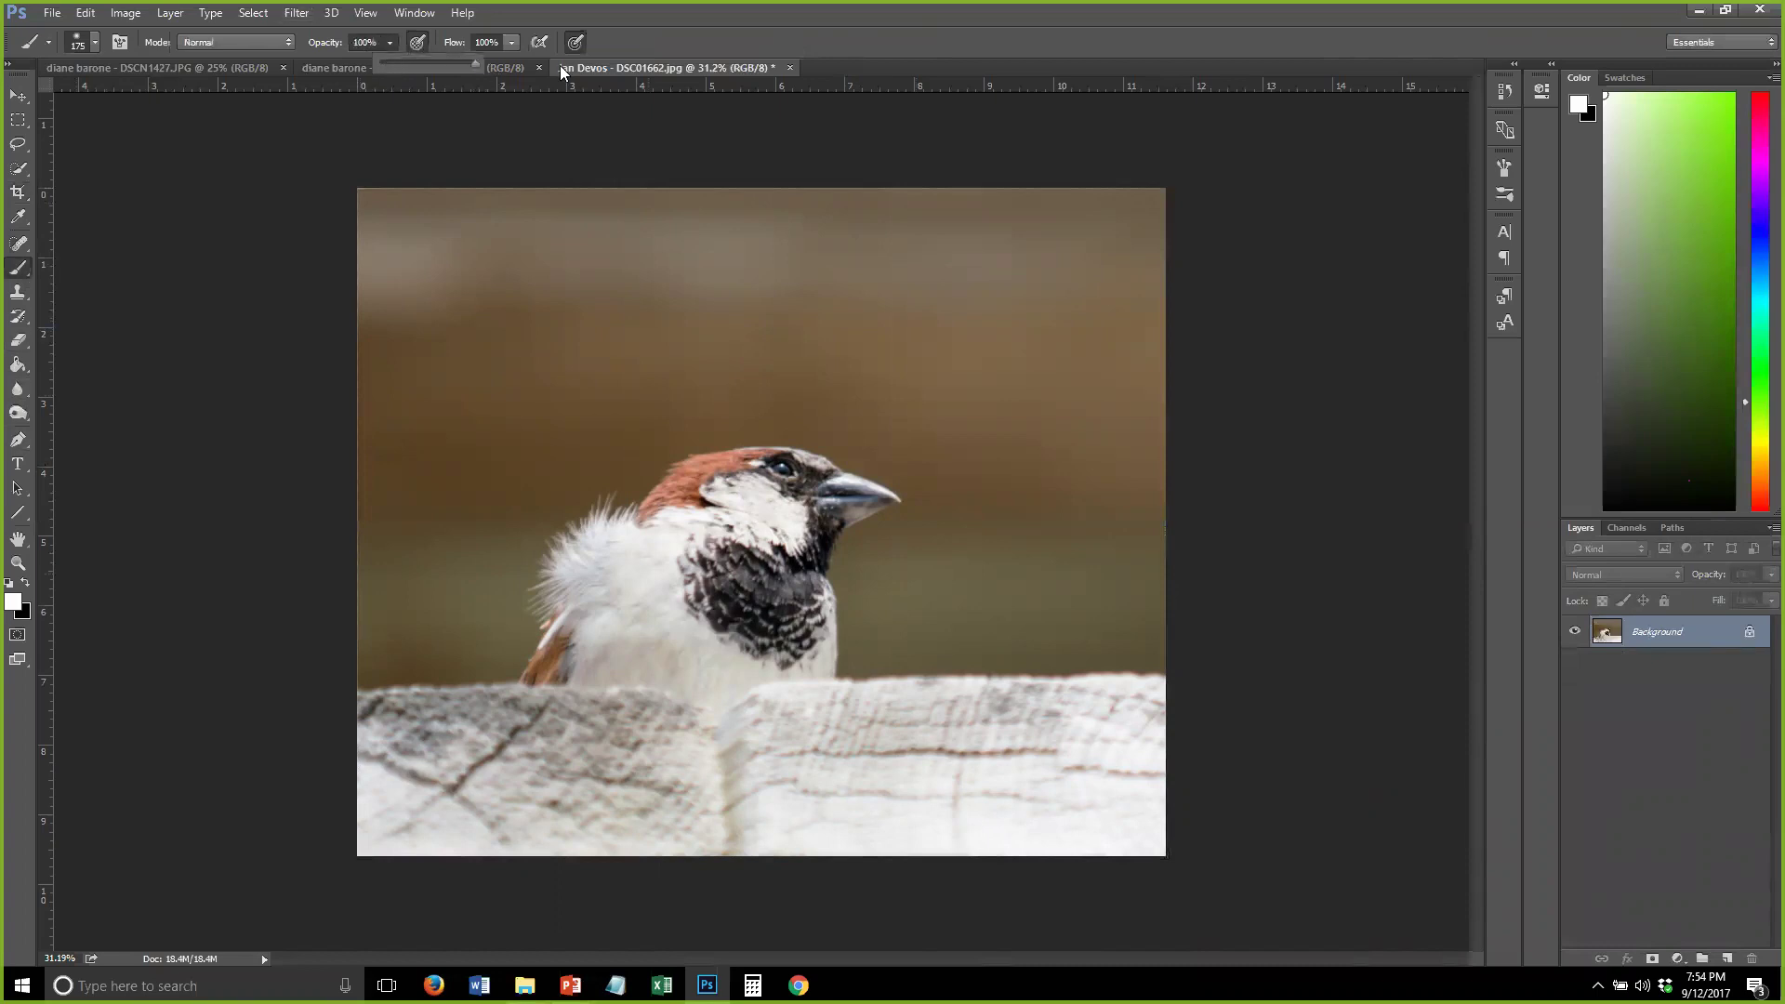
key(bracketleft)
key(bracketleft)
key(bracketleft)
key(bracketleft)
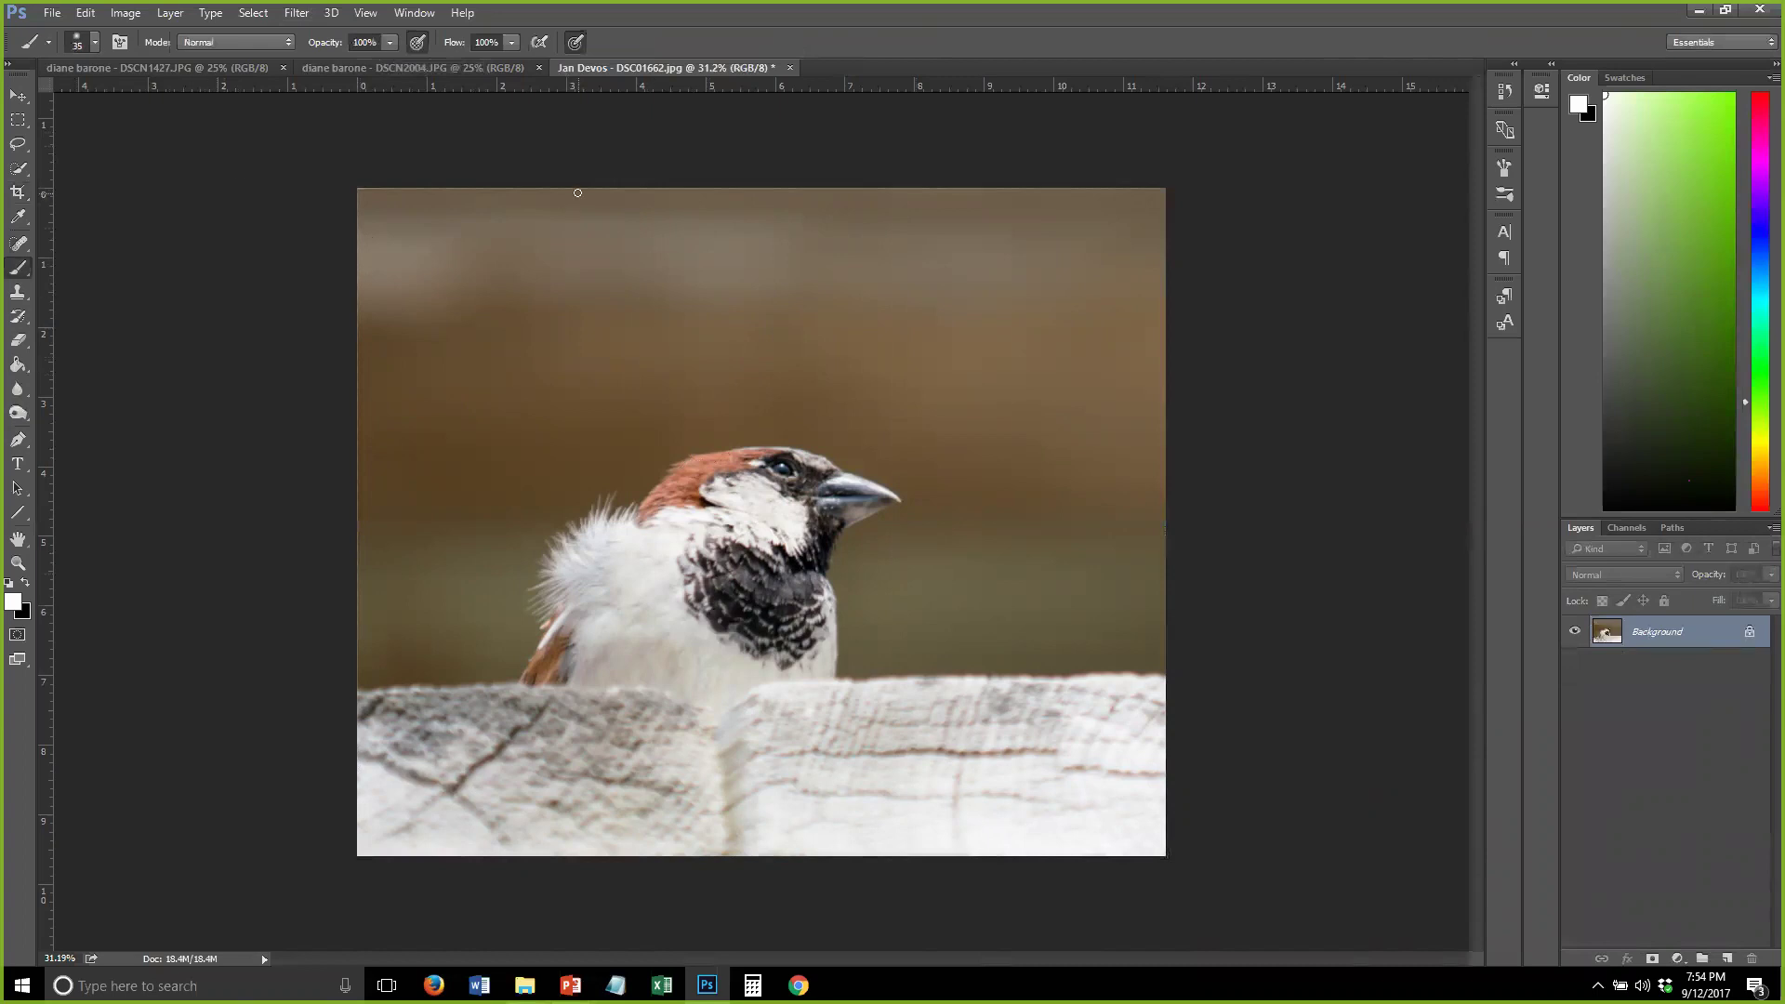
drag(592, 190, 576, 832)
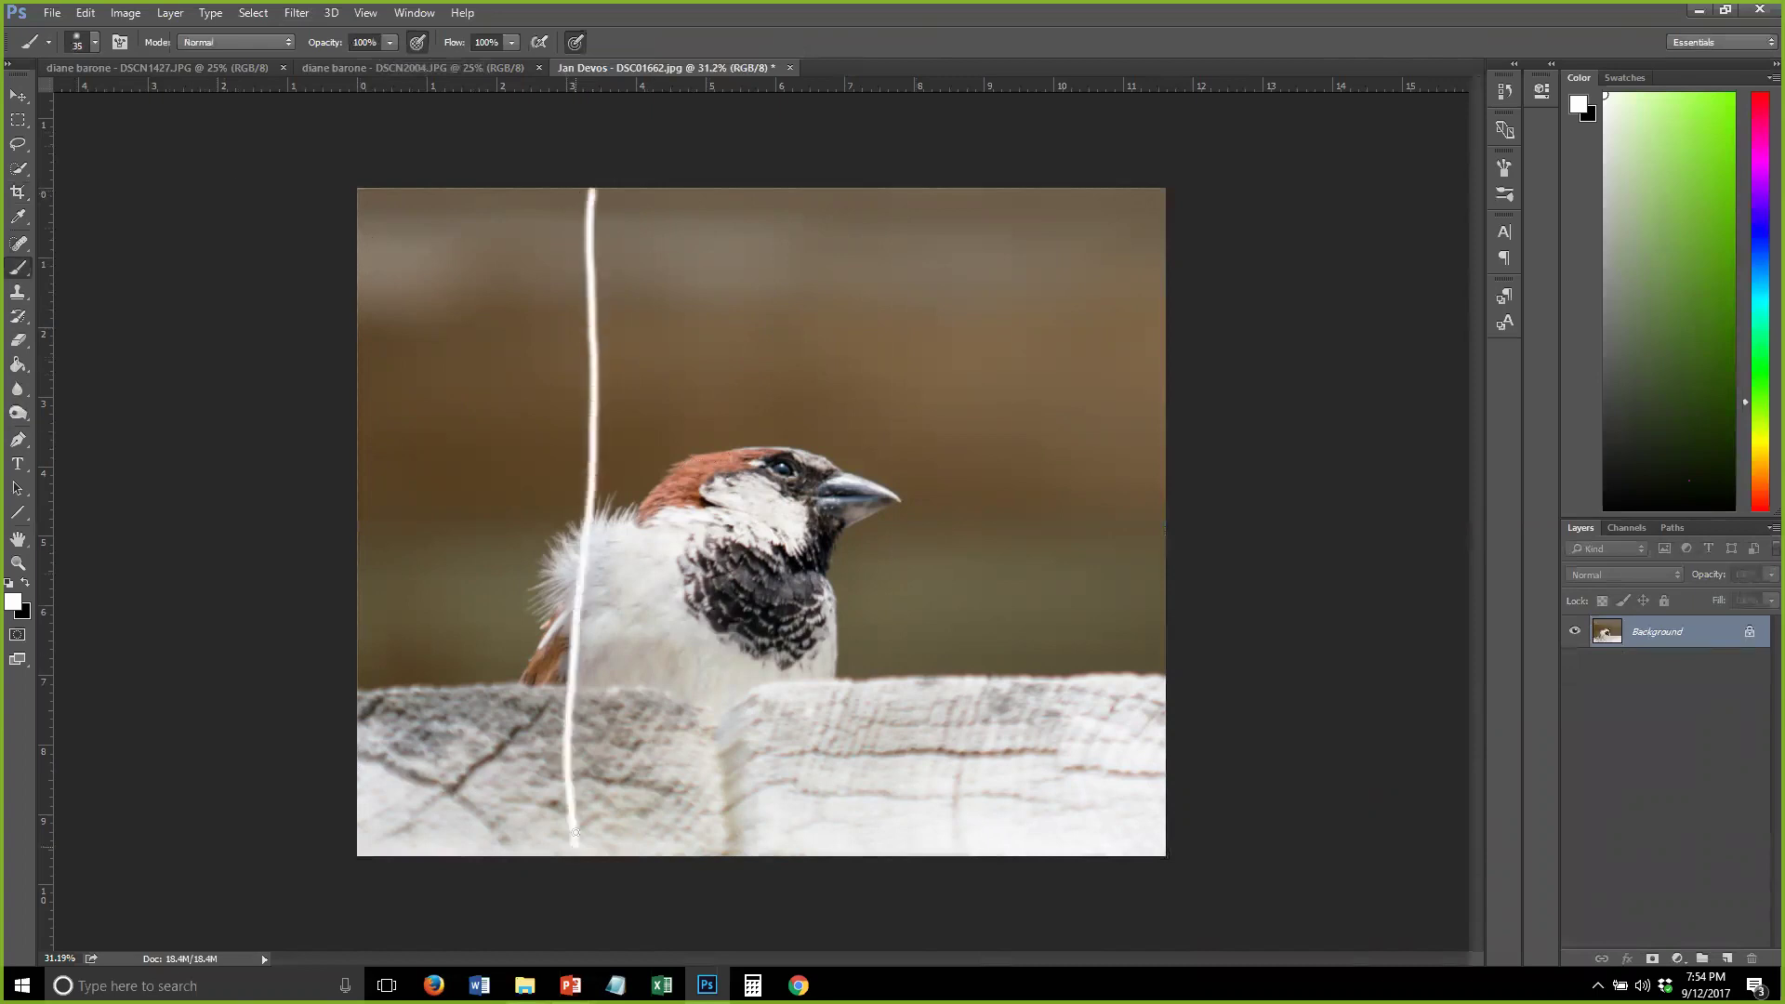
drag(873, 185, 917, 851)
drag(354, 624, 1174, 618)
drag(359, 416, 1176, 399)
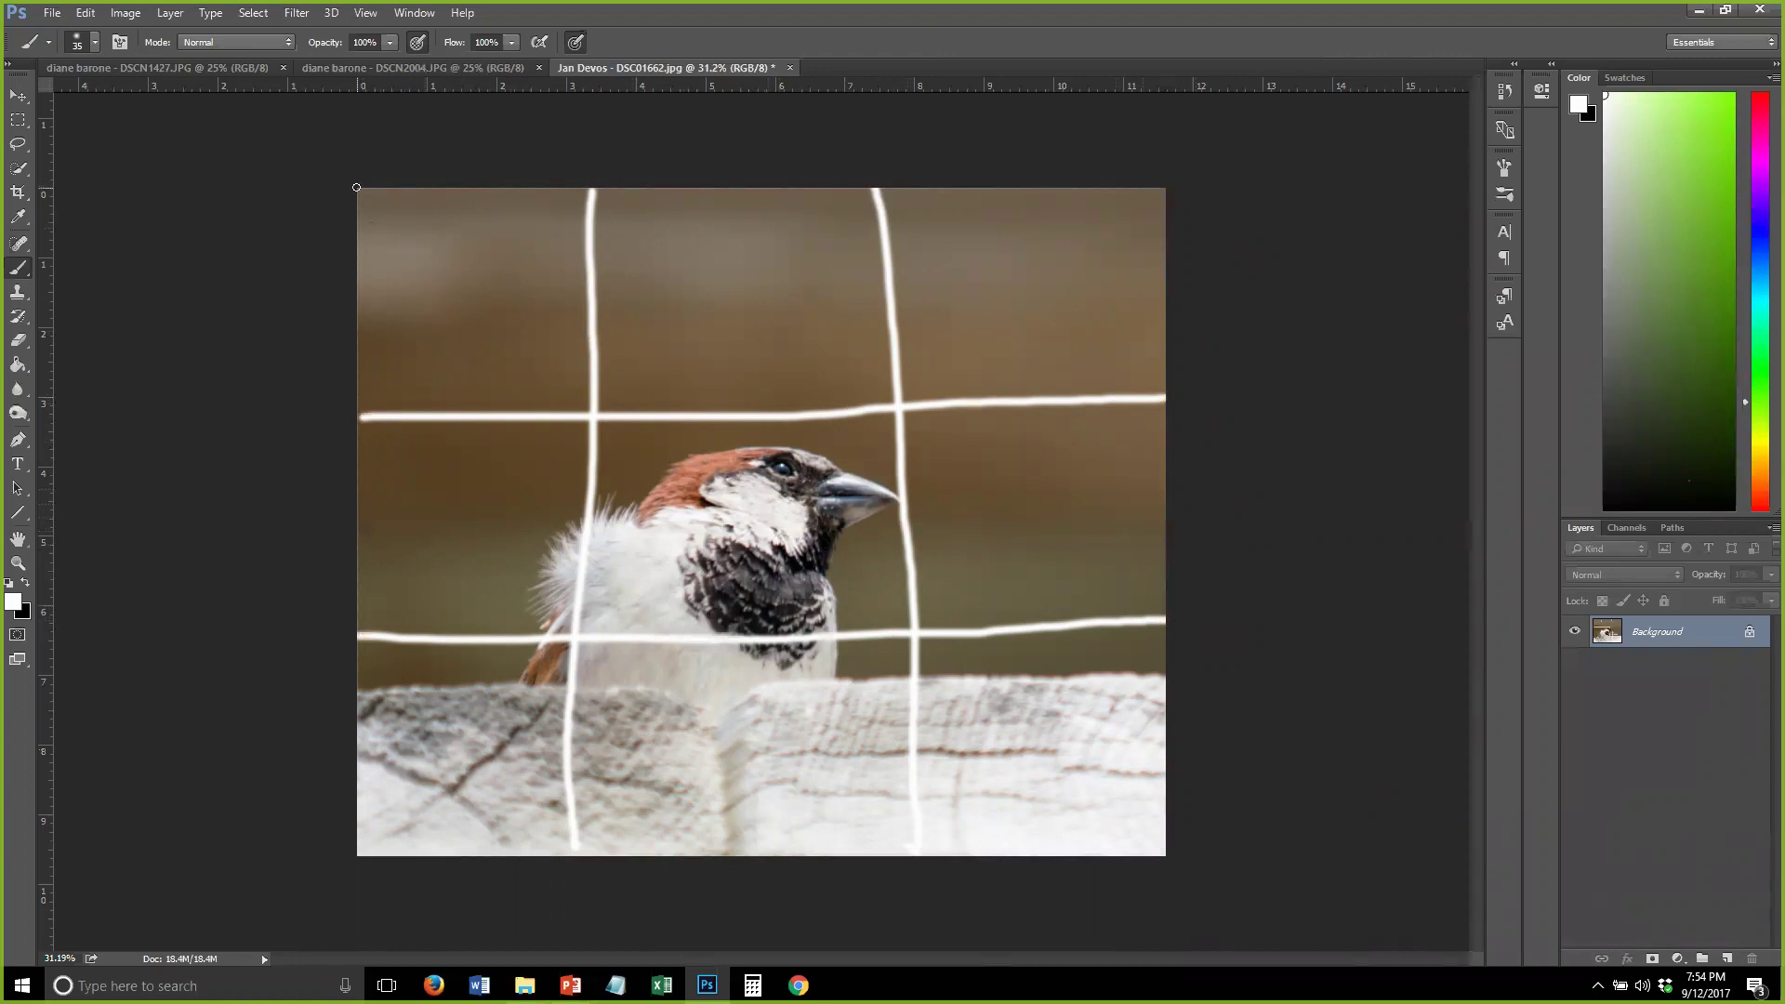
Try a square 12 by 12 crop of the sparrow photo, and undo both the crop and the painted grid lines
click(18, 192)
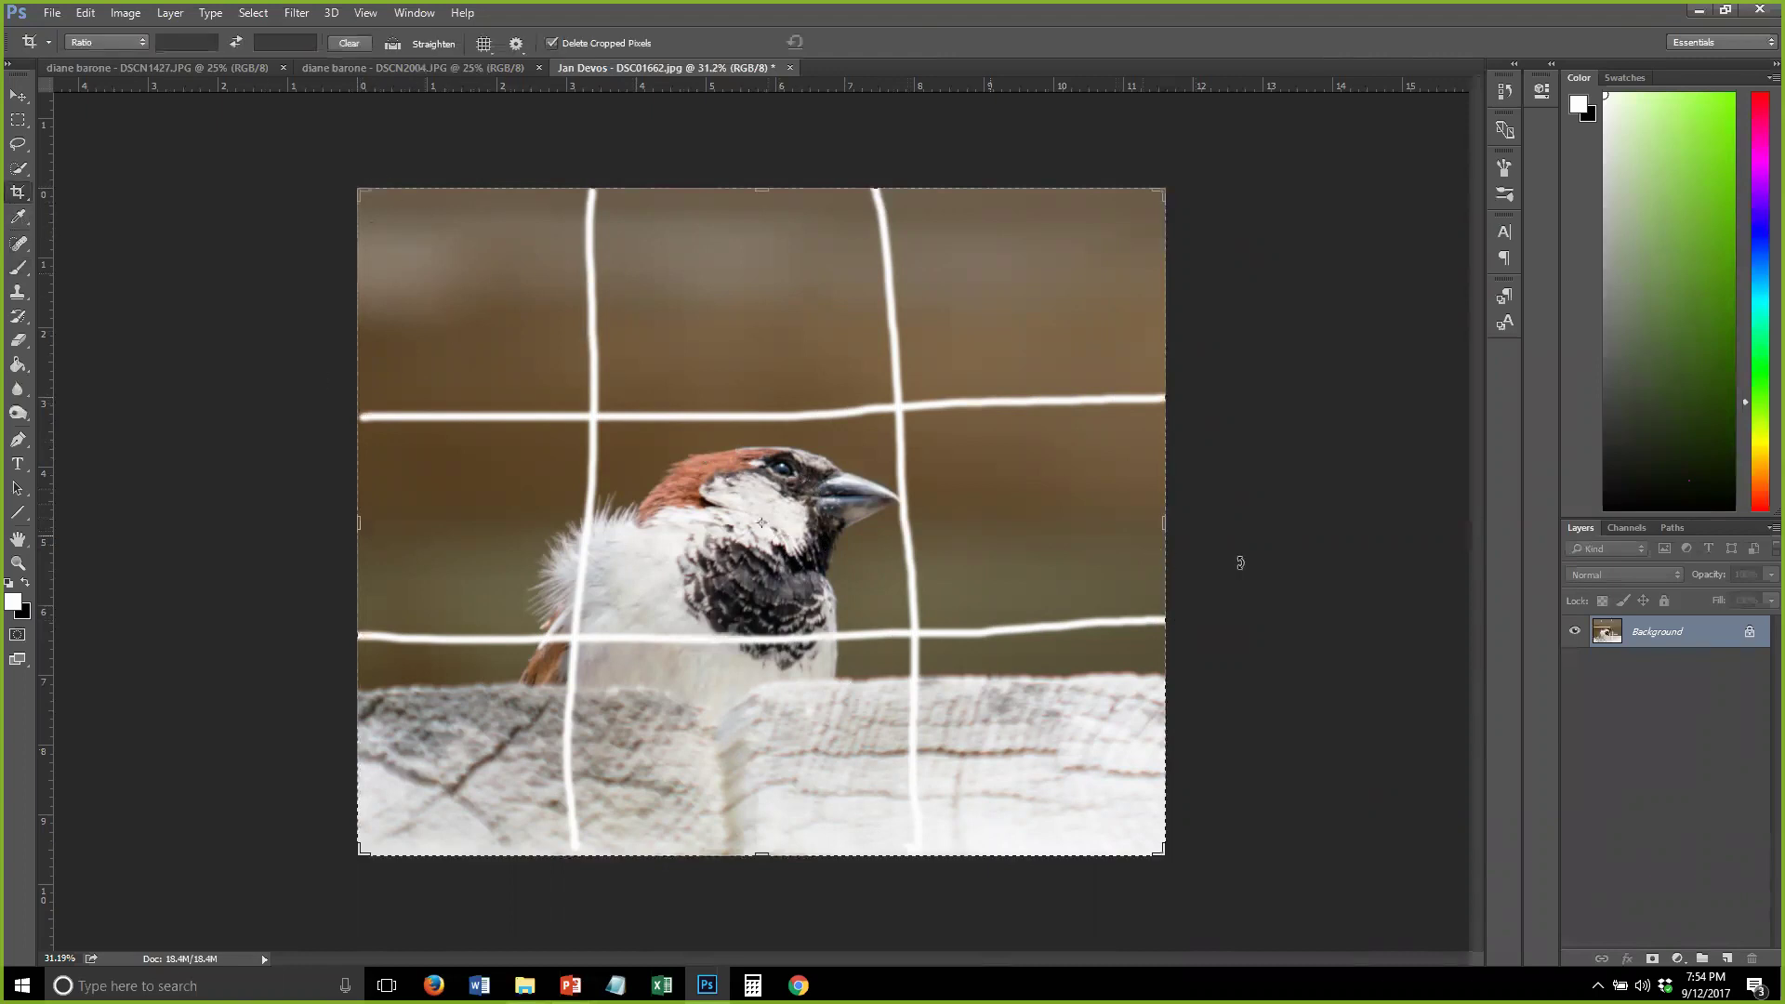
drag(1166, 525, 1167, 526)
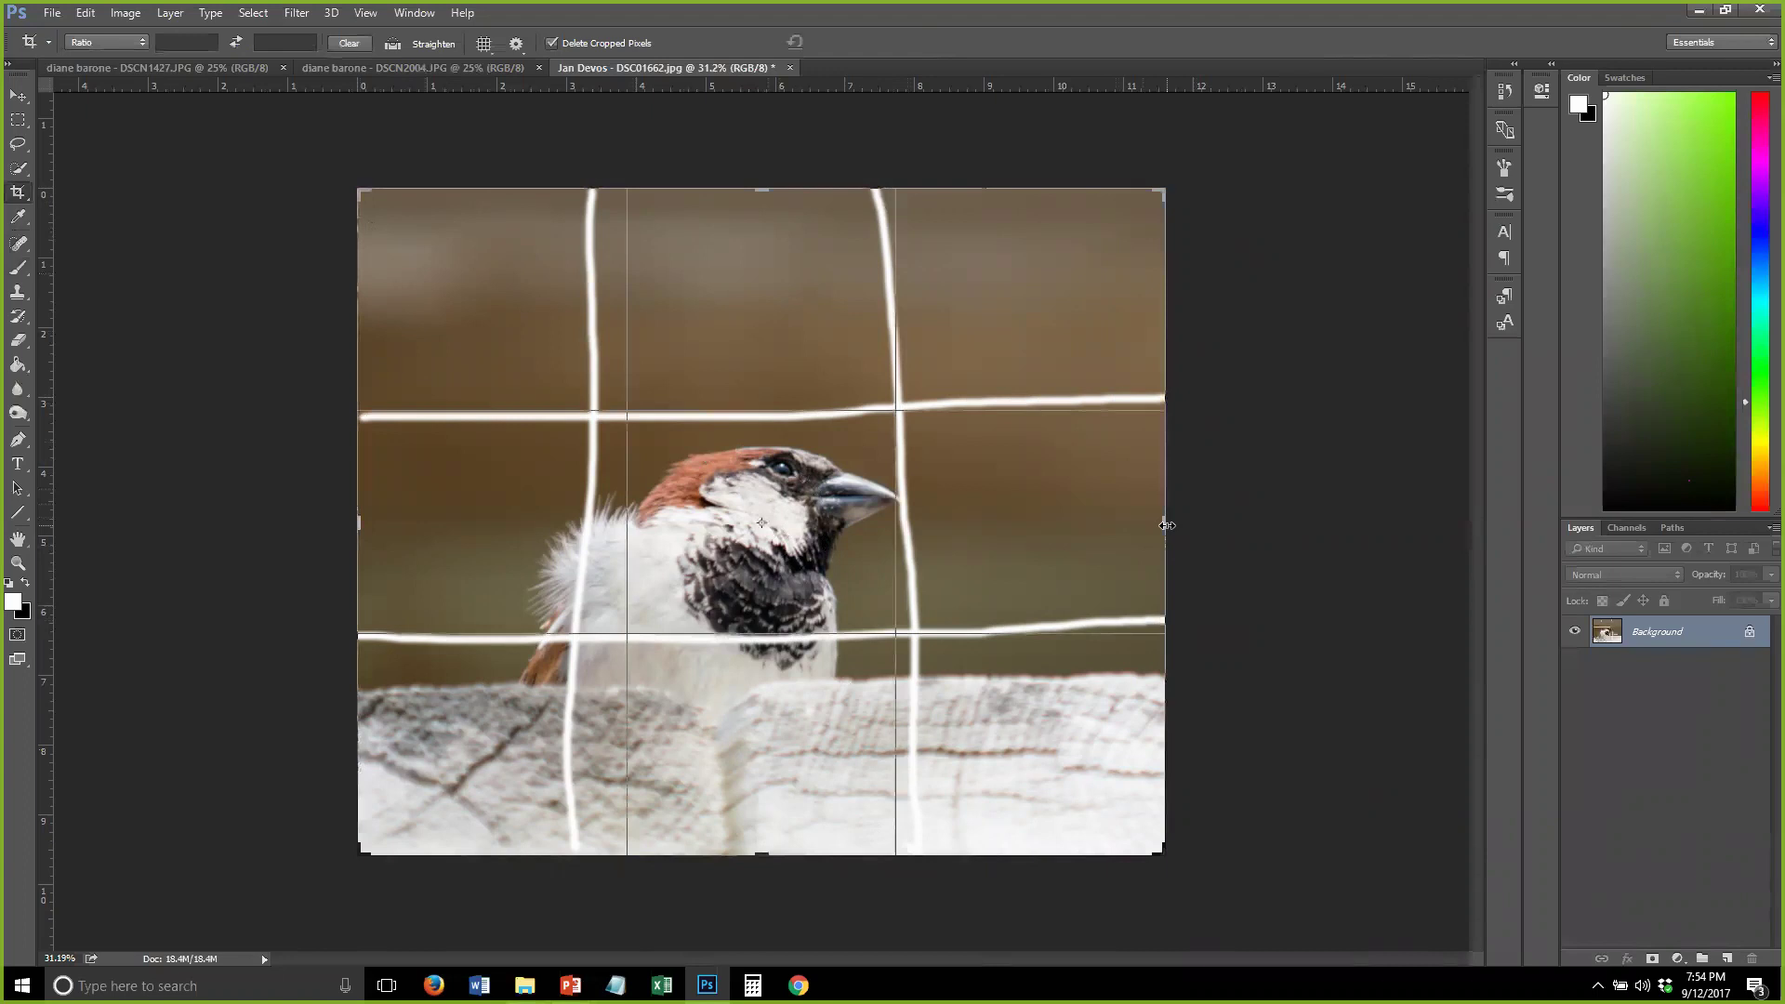
click(213, 42)
text(12)
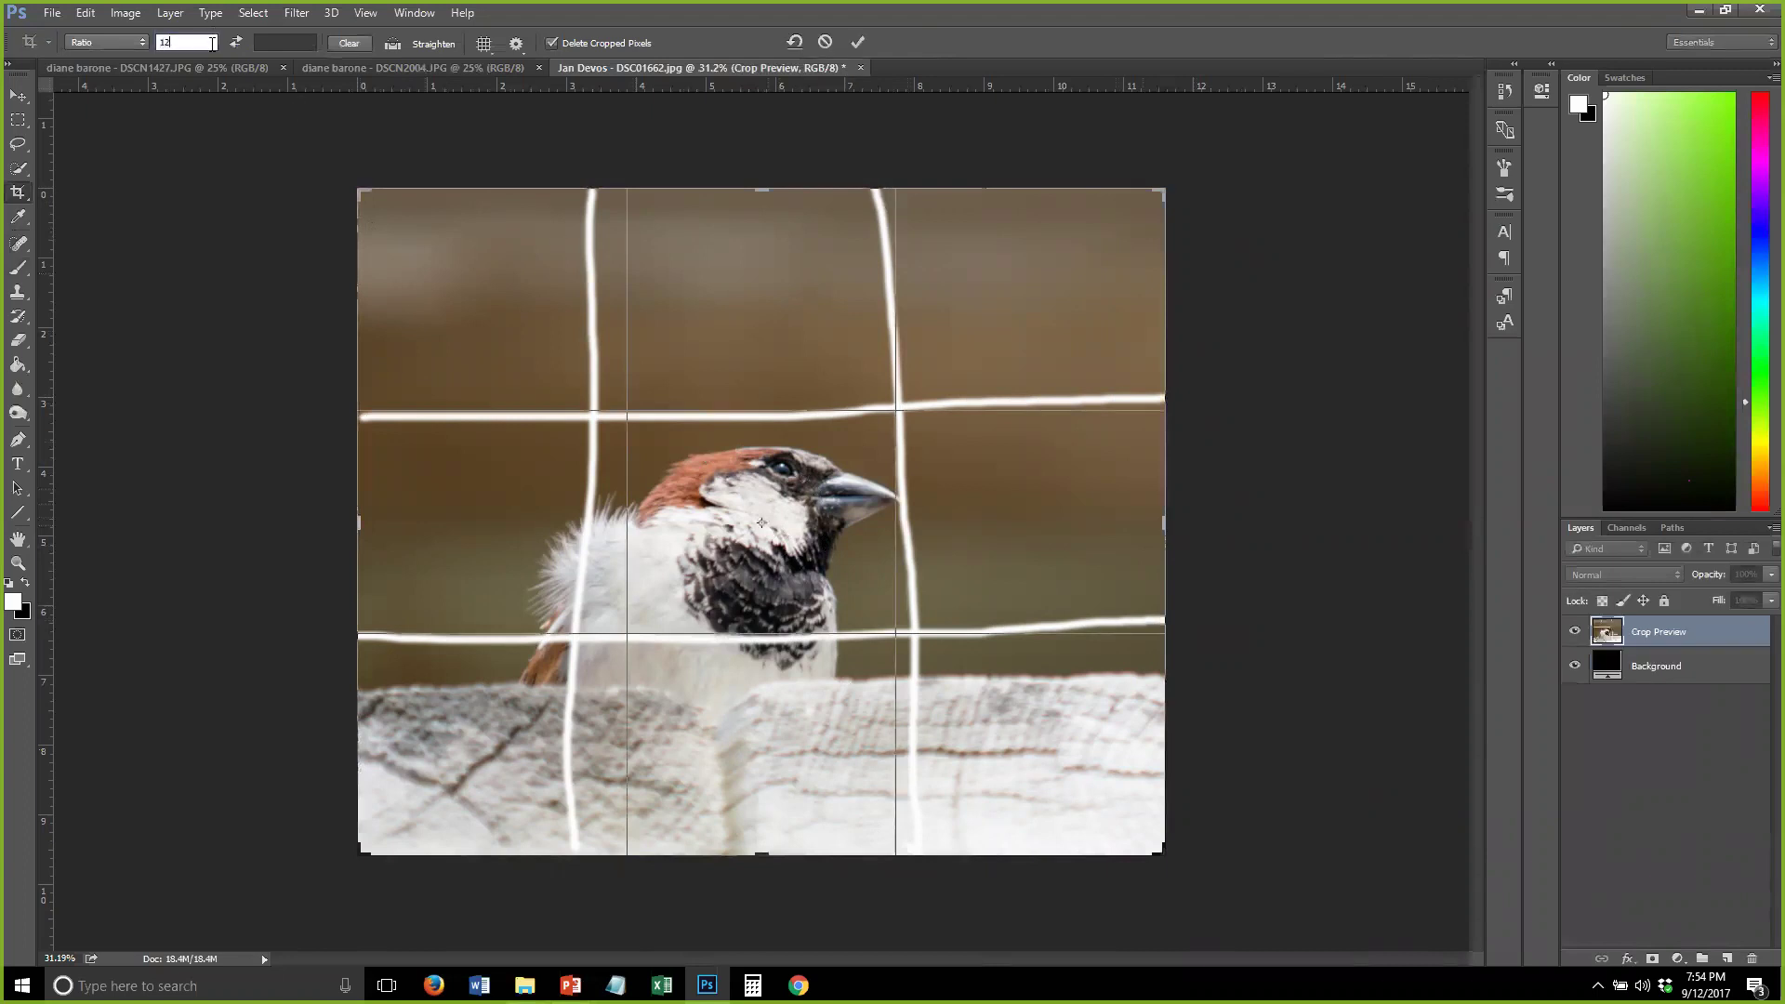
key(Tab)
text(12)
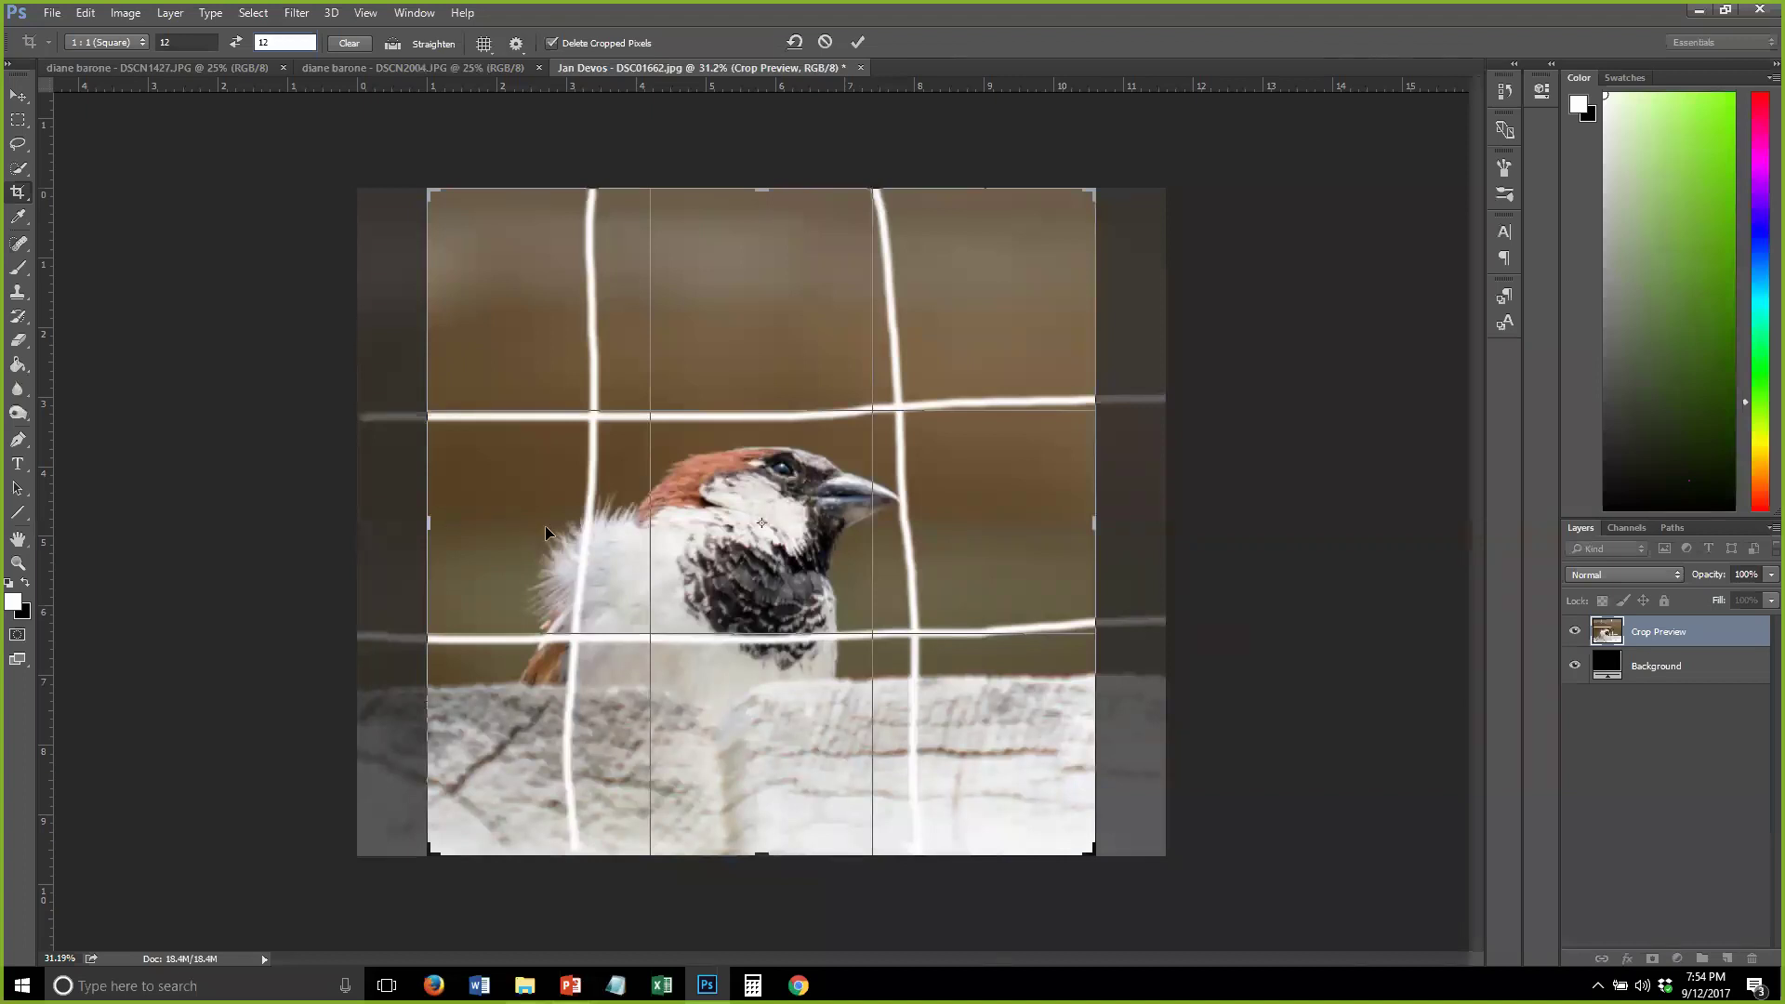
key(Return)
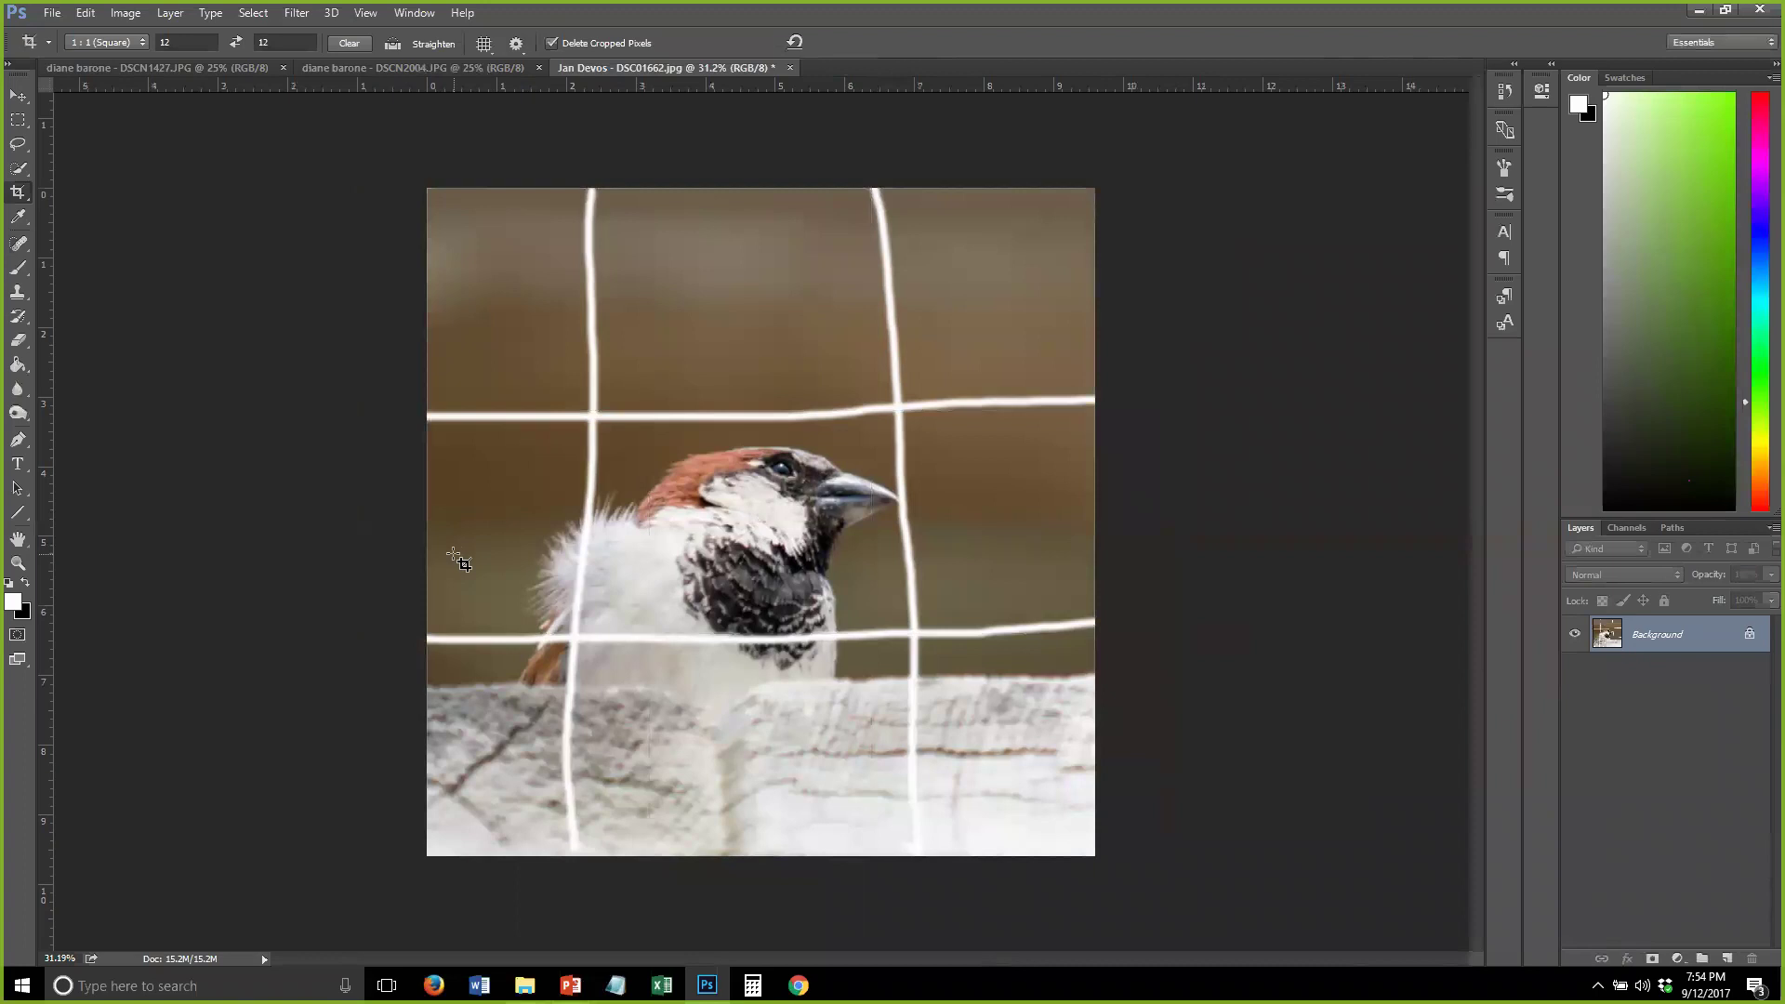
key(ctrl+z)
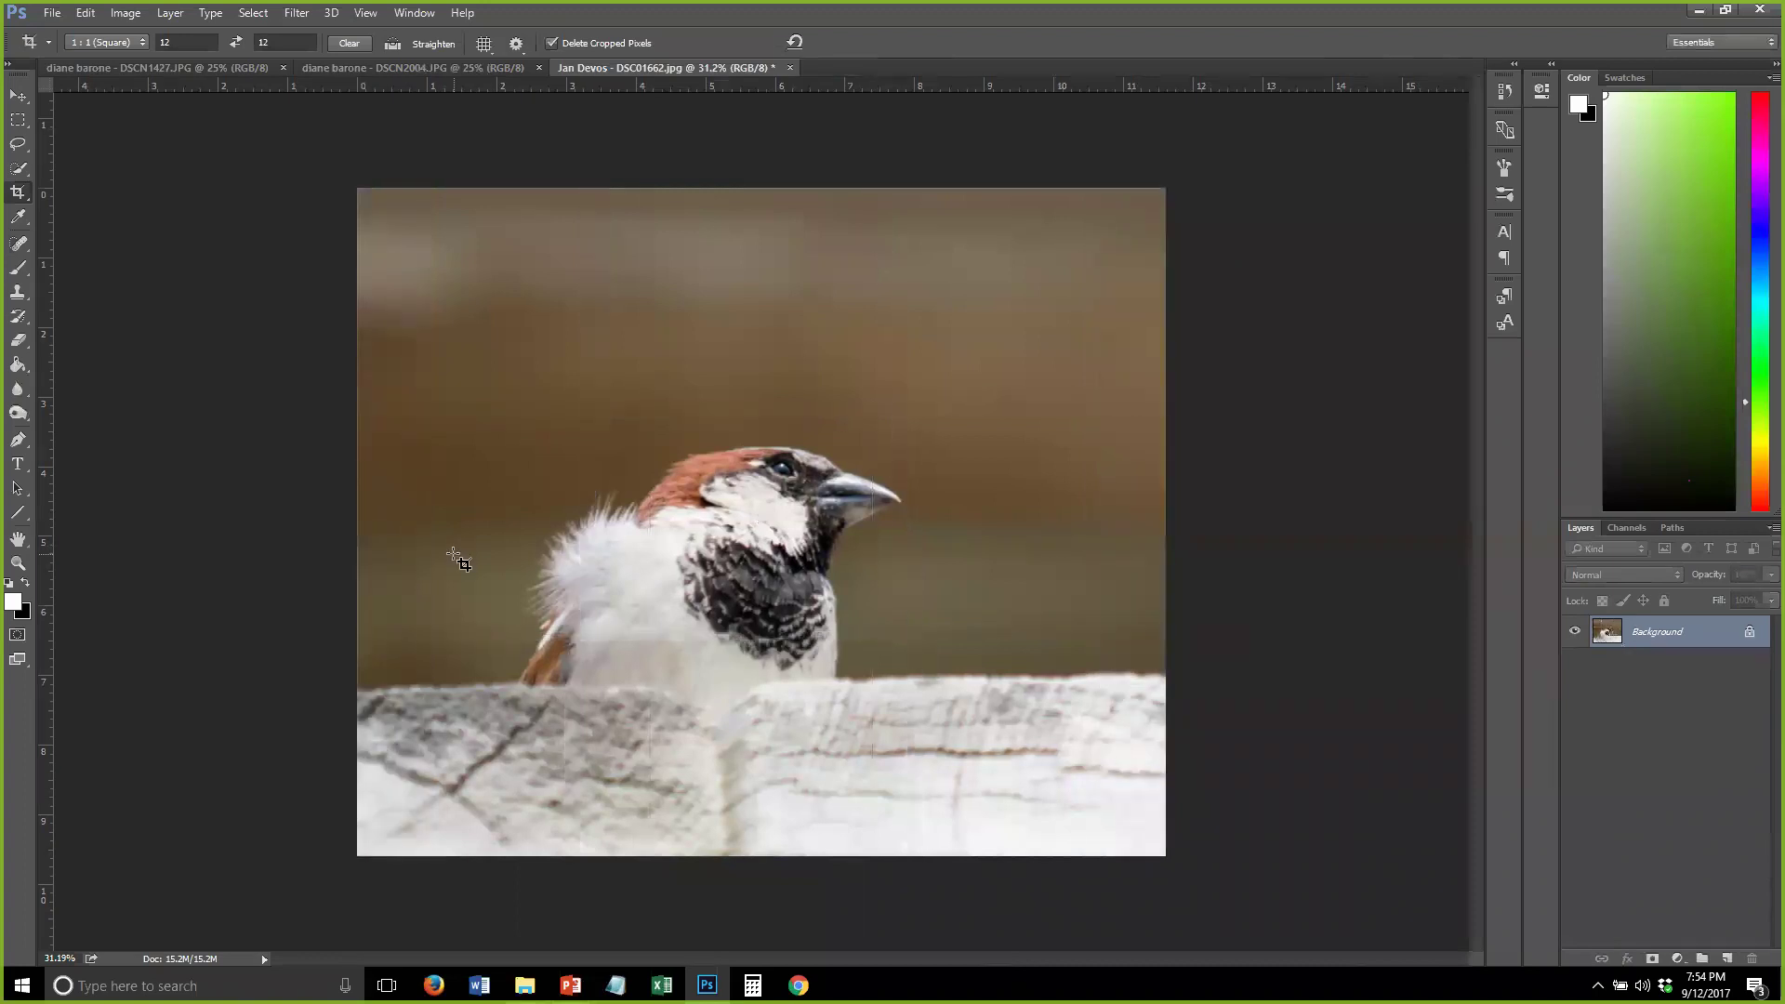
Crop the sparrow photo to a square, and crop again to a tighter square placing the head near the upper-right rule-of-thirds intersection
click(521, 482)
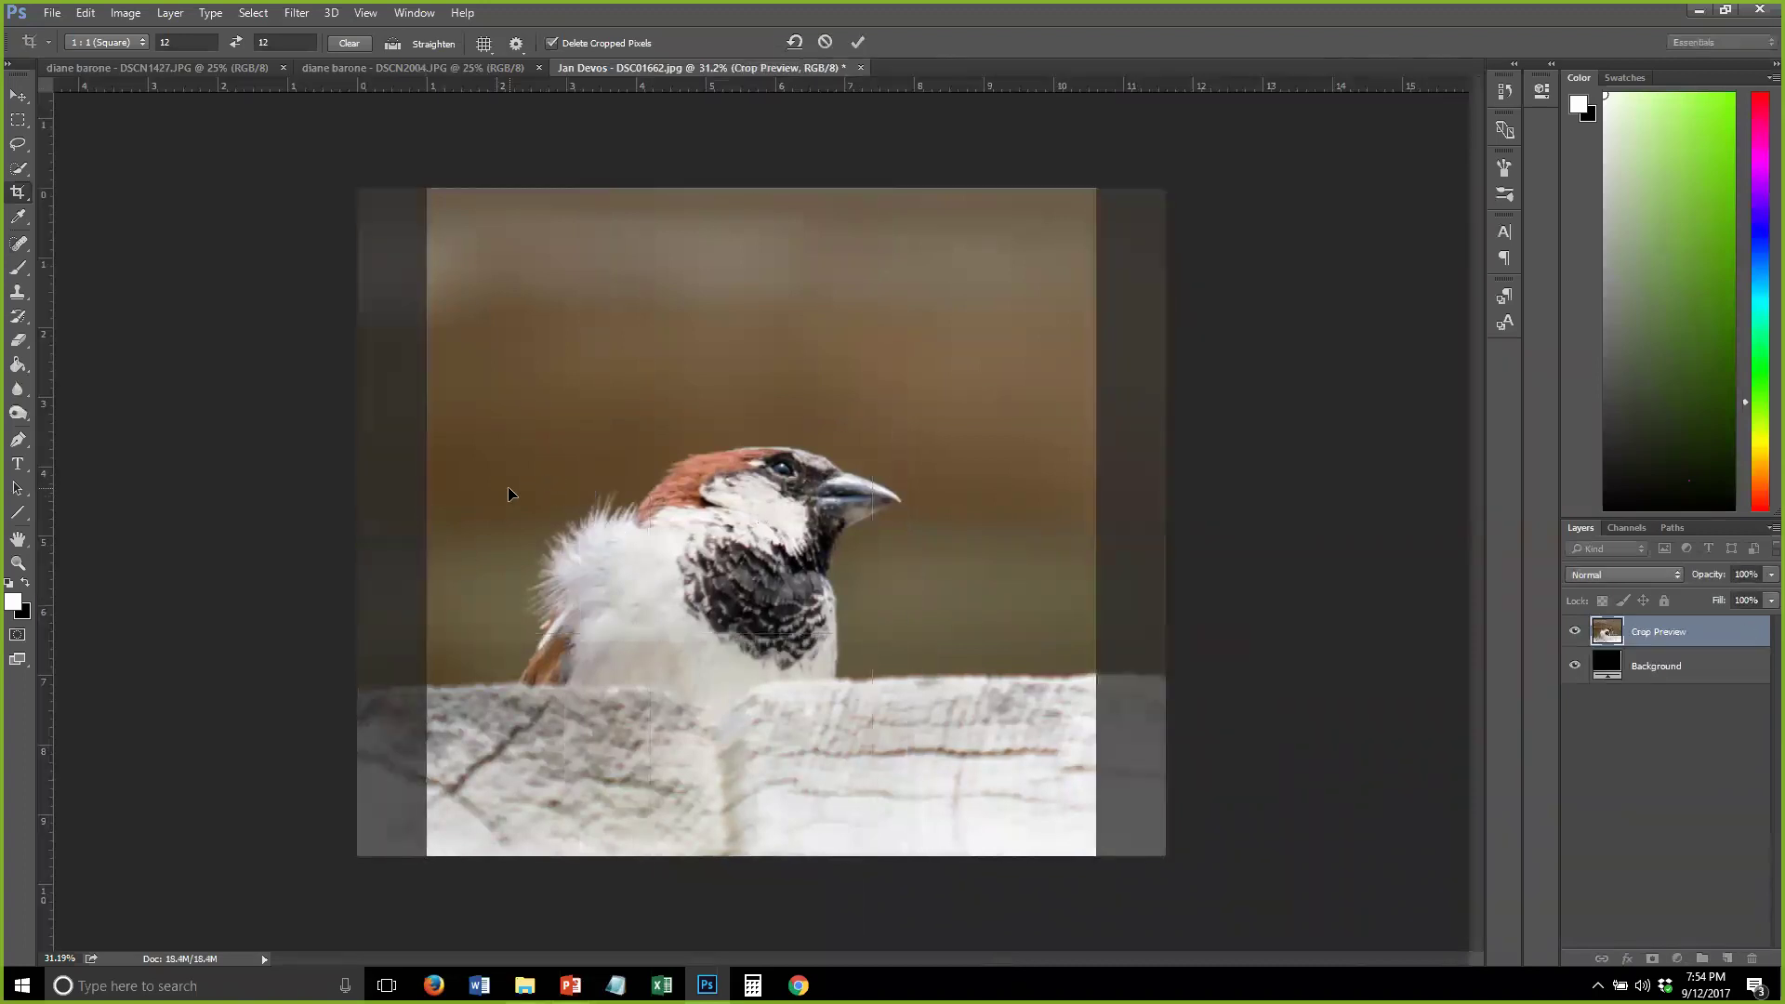
key(Return)
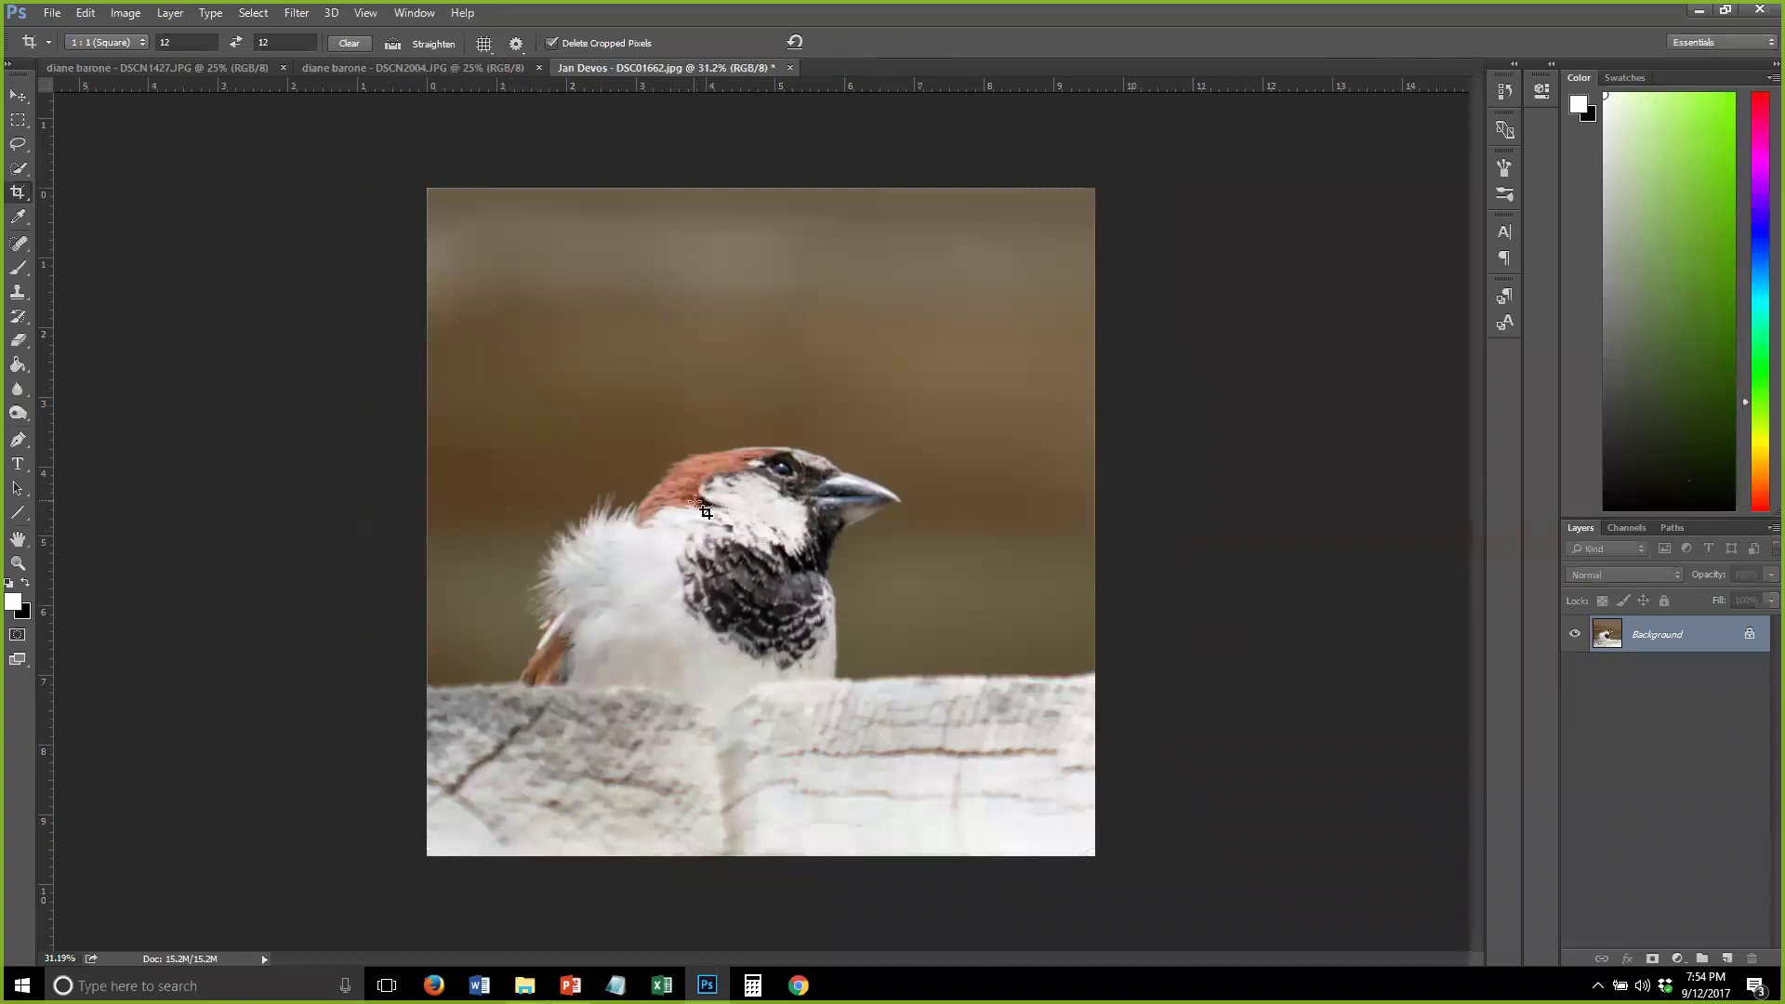
click(1093, 201)
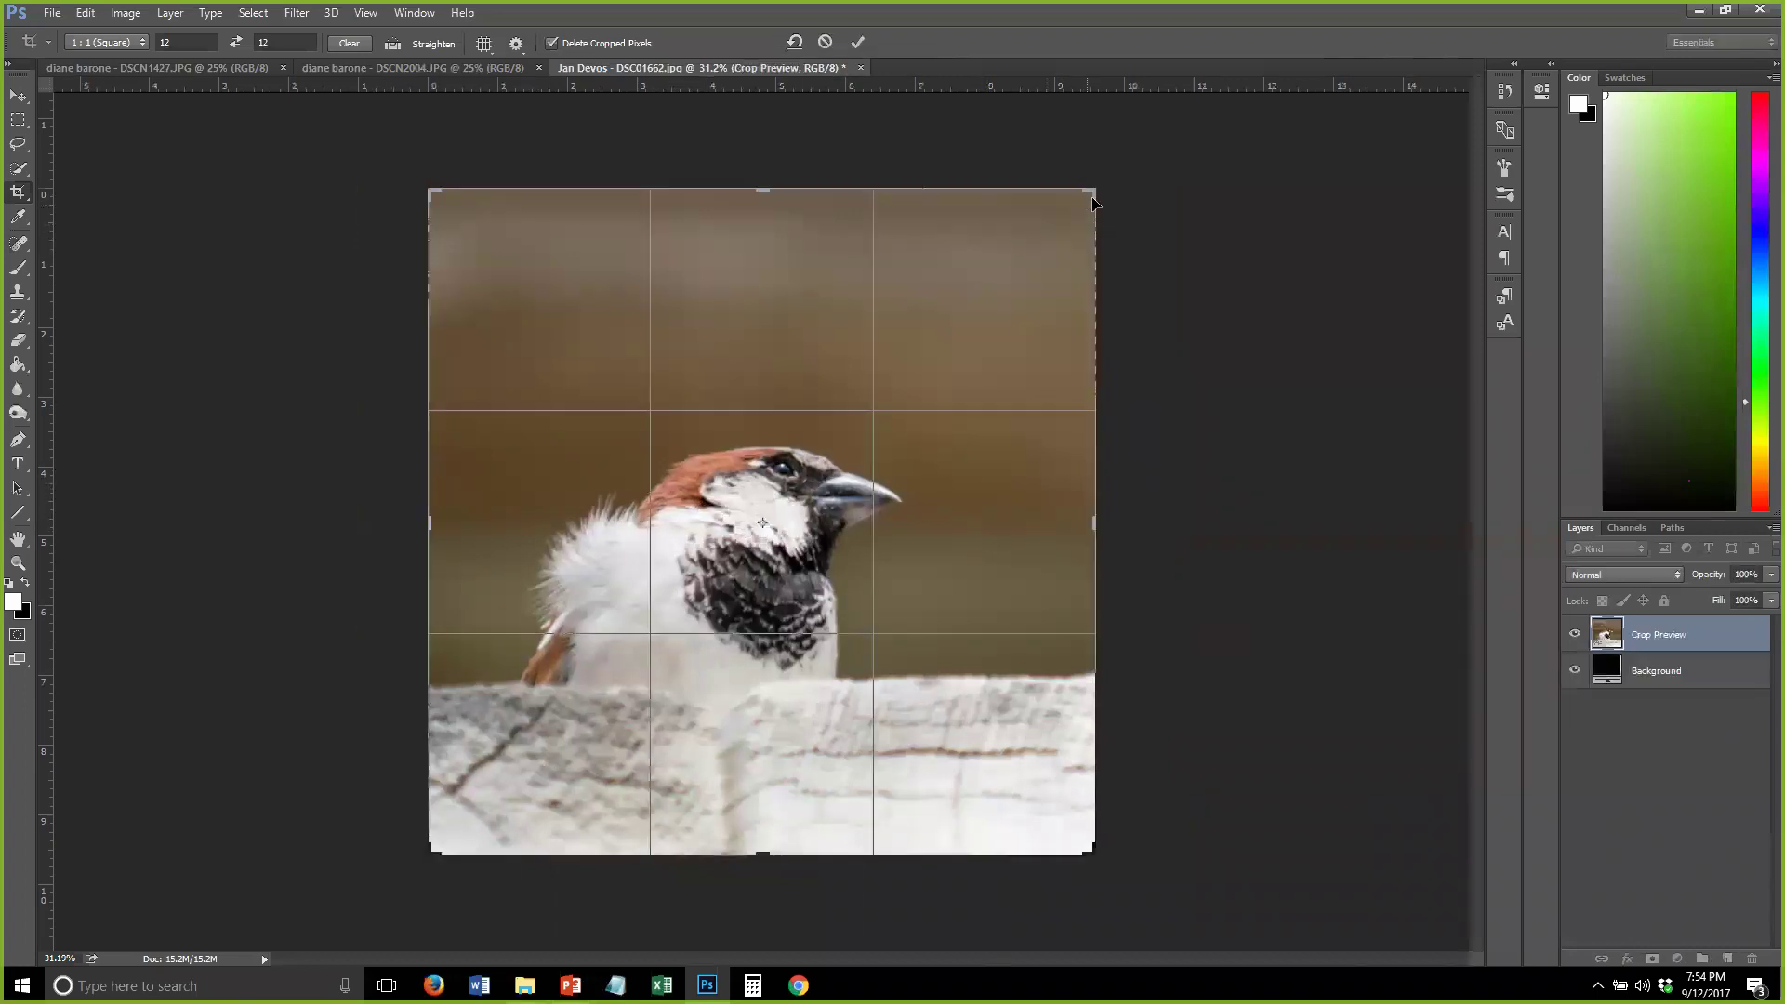
drag(1095, 192, 1058, 287)
drag(904, 526, 857, 534)
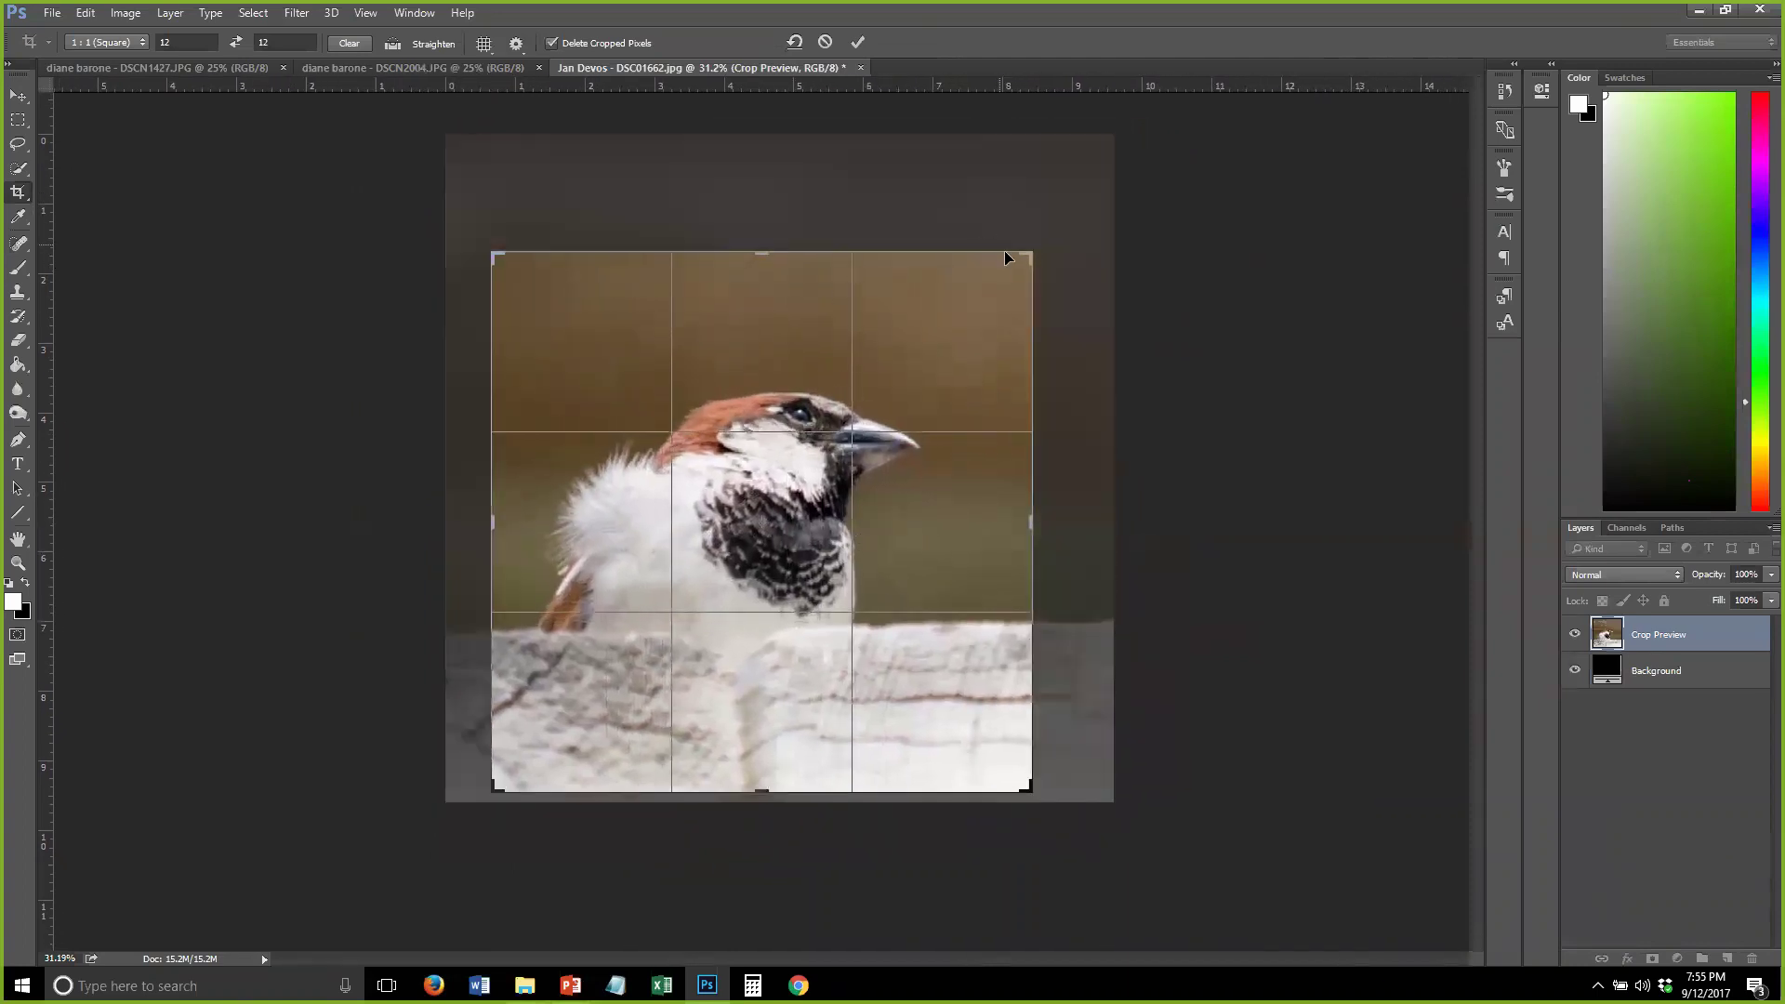
drag(1027, 253, 1017, 268)
drag(941, 431, 937, 427)
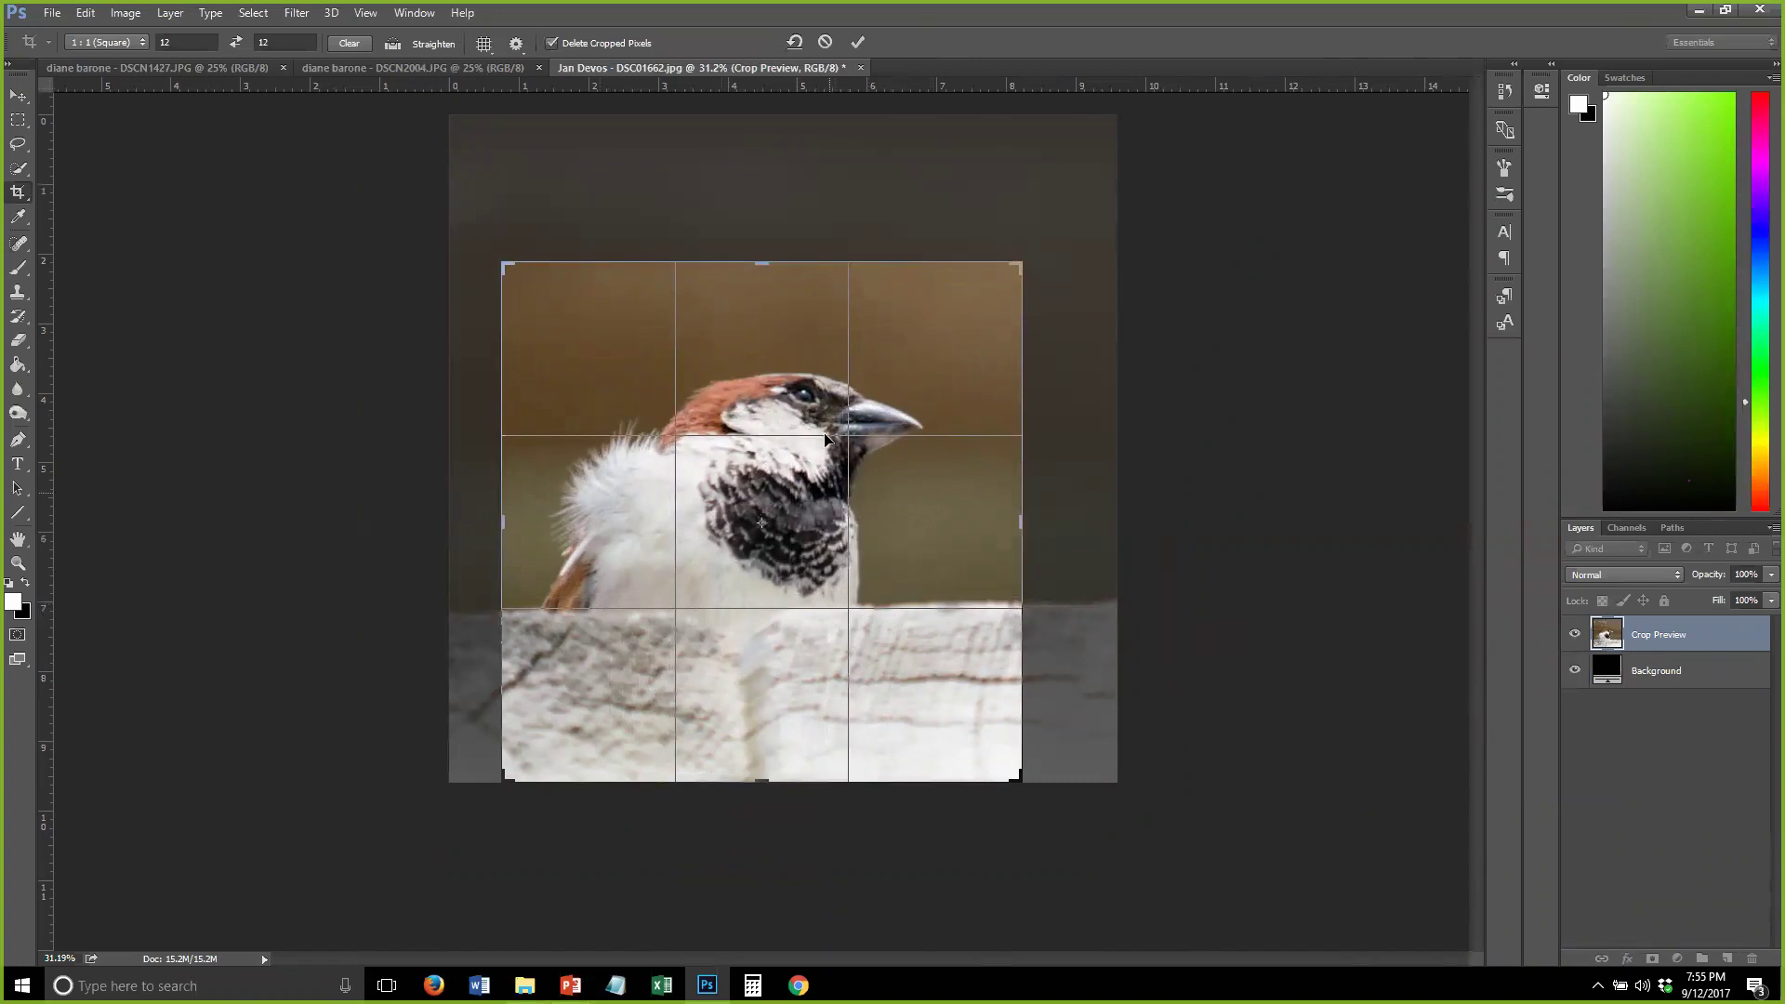
key(Return)
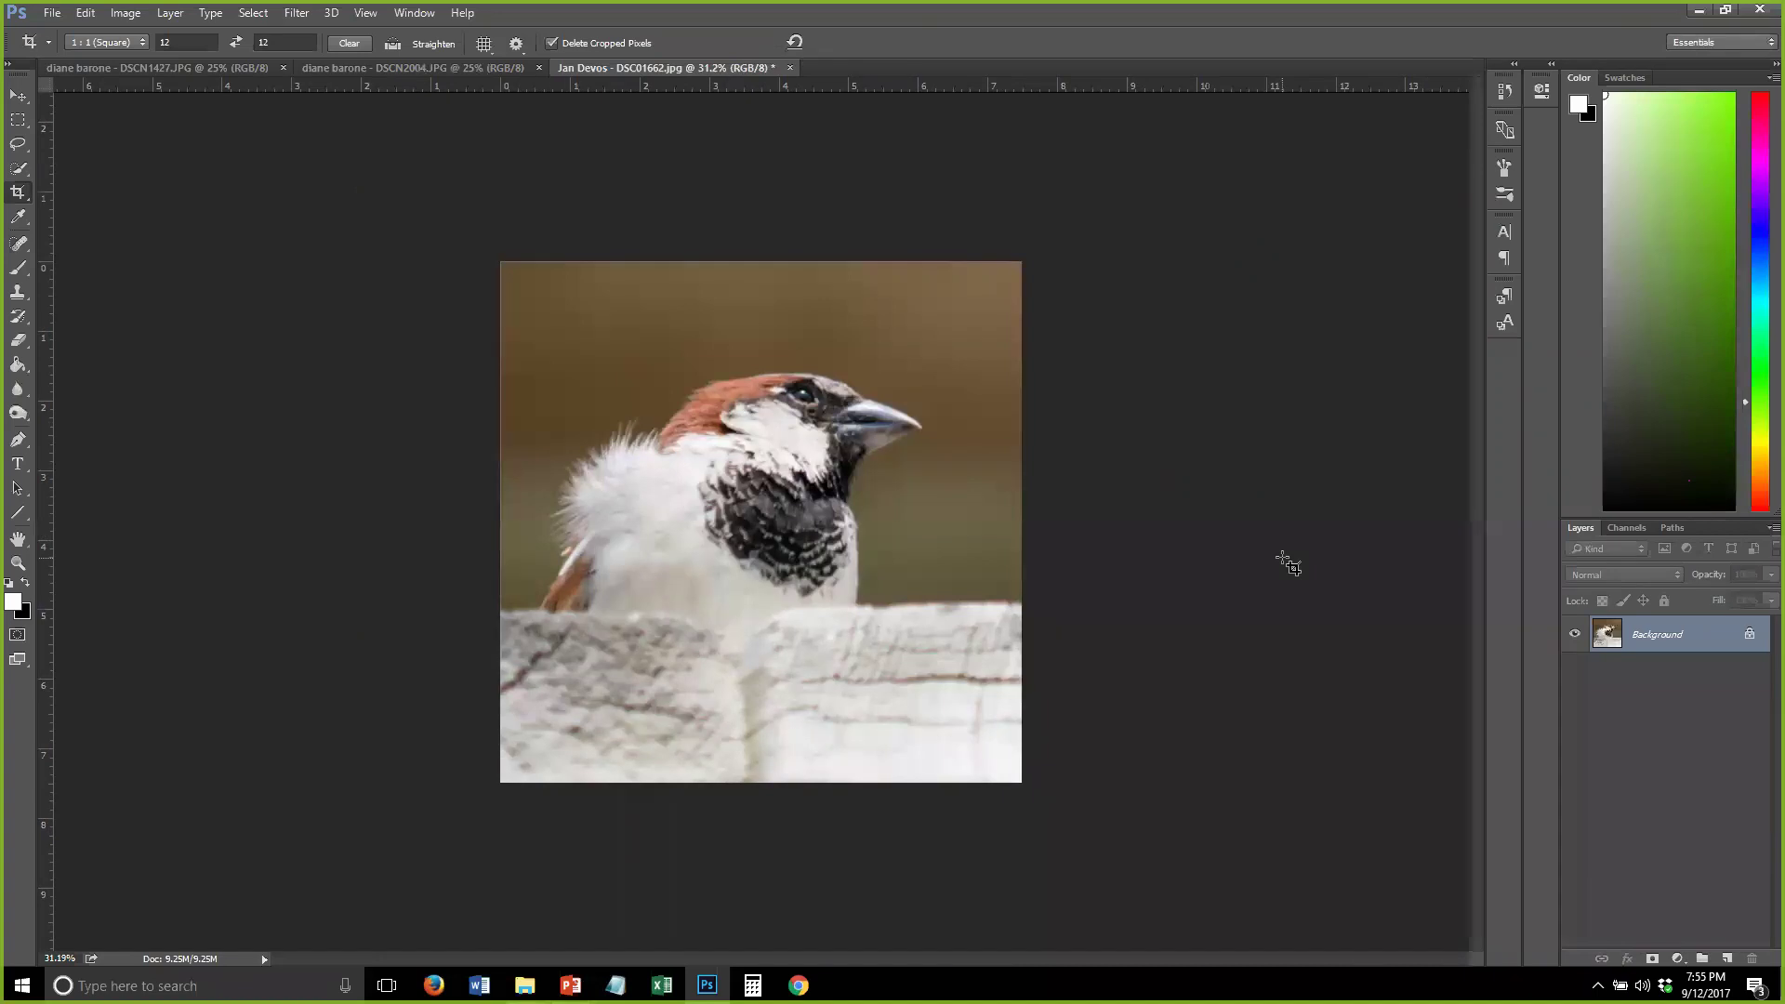
Duplicate the Background layer and add a new empty layer above the copy in Overlay blend mode
drag(1654, 634, 1726, 958)
click(1726, 959)
click(1608, 573)
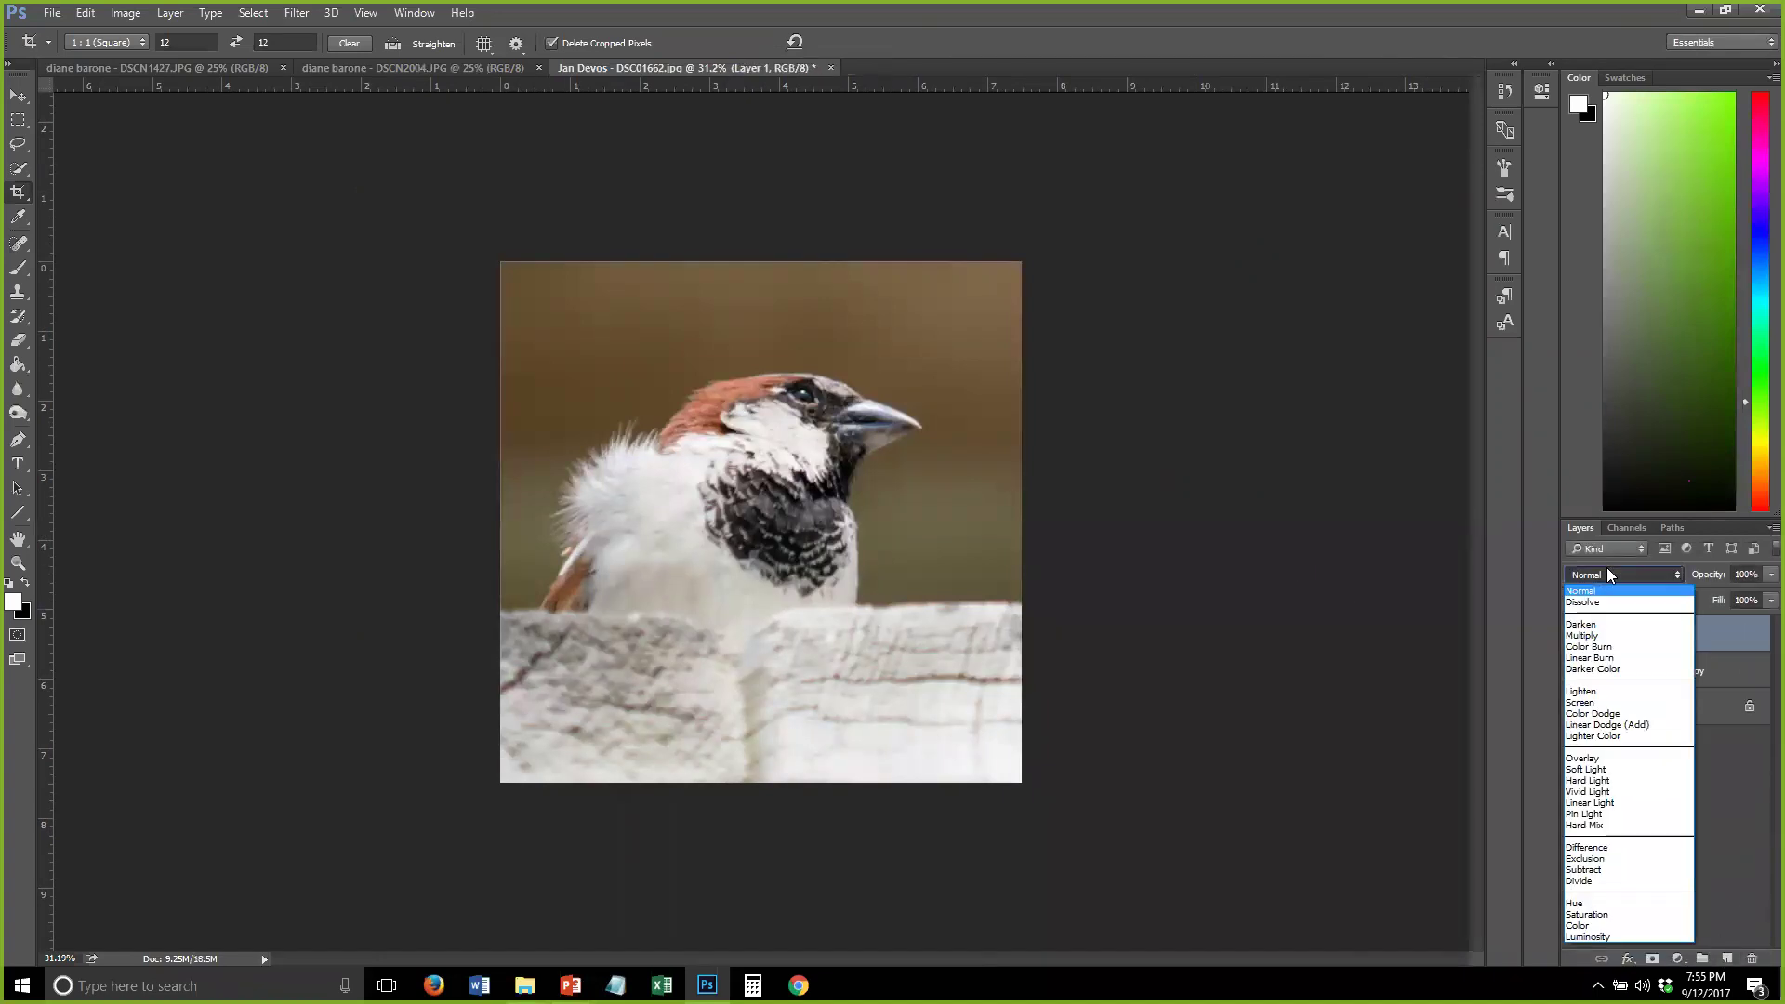
click(1603, 753)
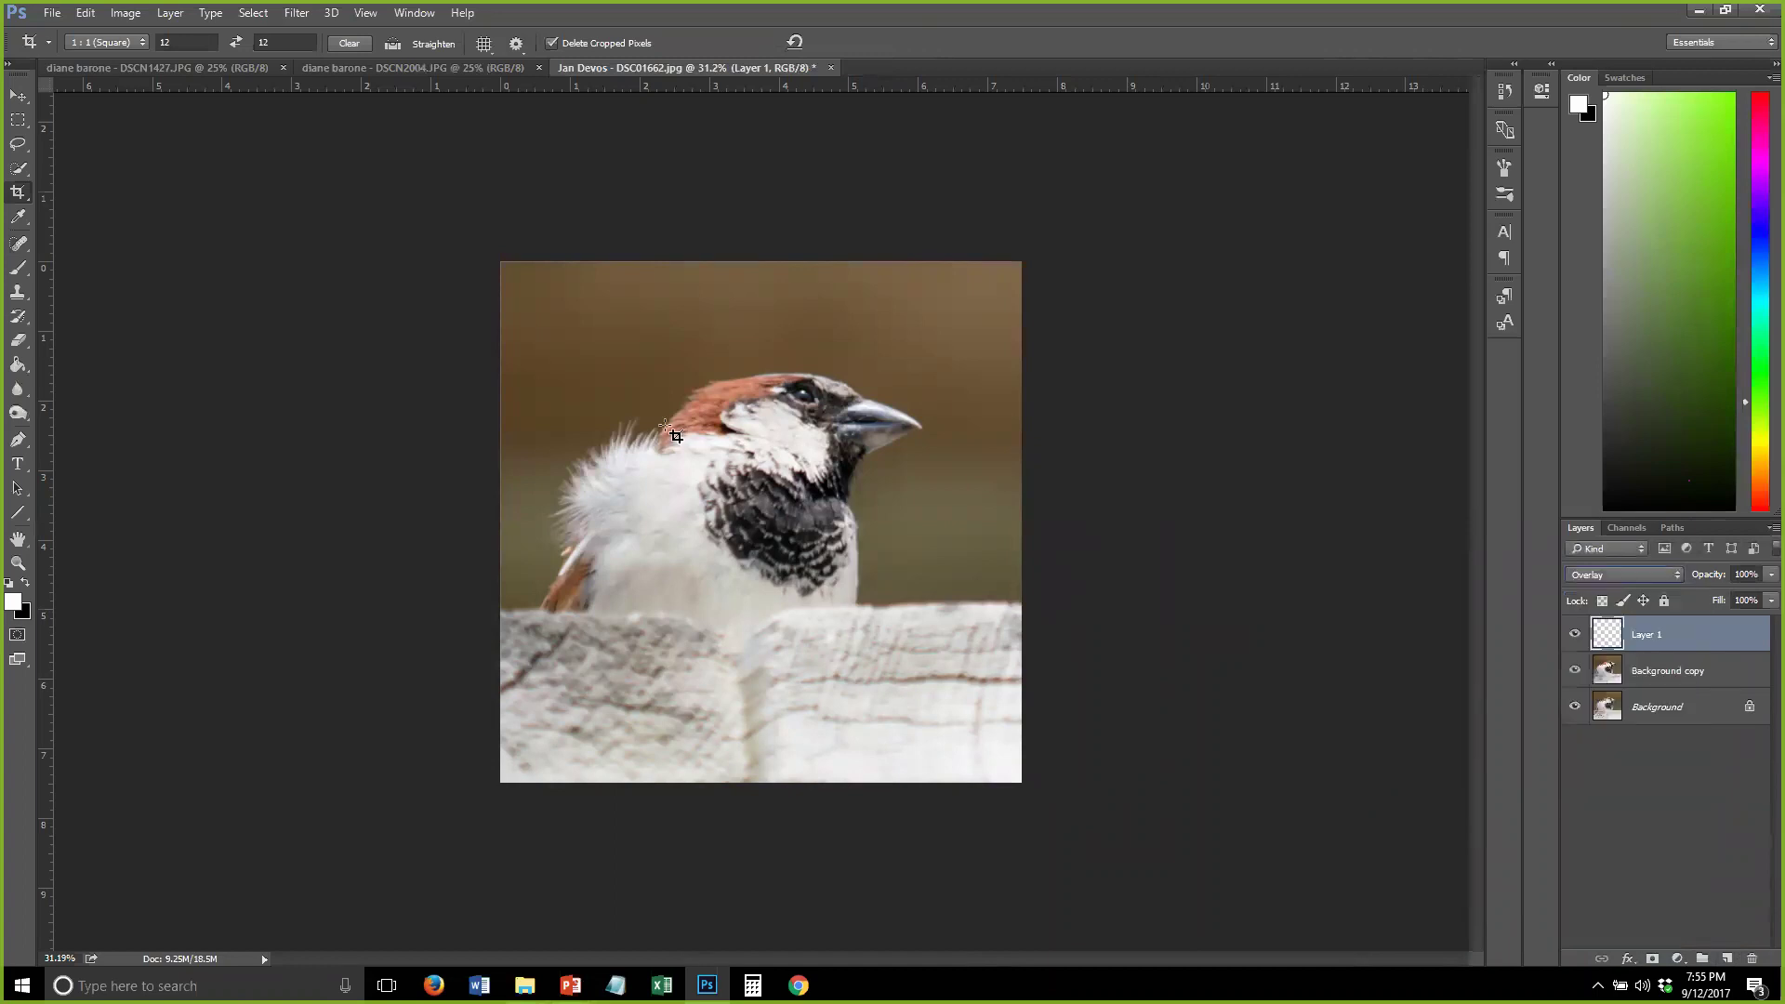
Darken the bright right part of the wooden ledge on the Overlay layer with a 600 px black brush at 10% and 20% opacity
key(b)
key(x)
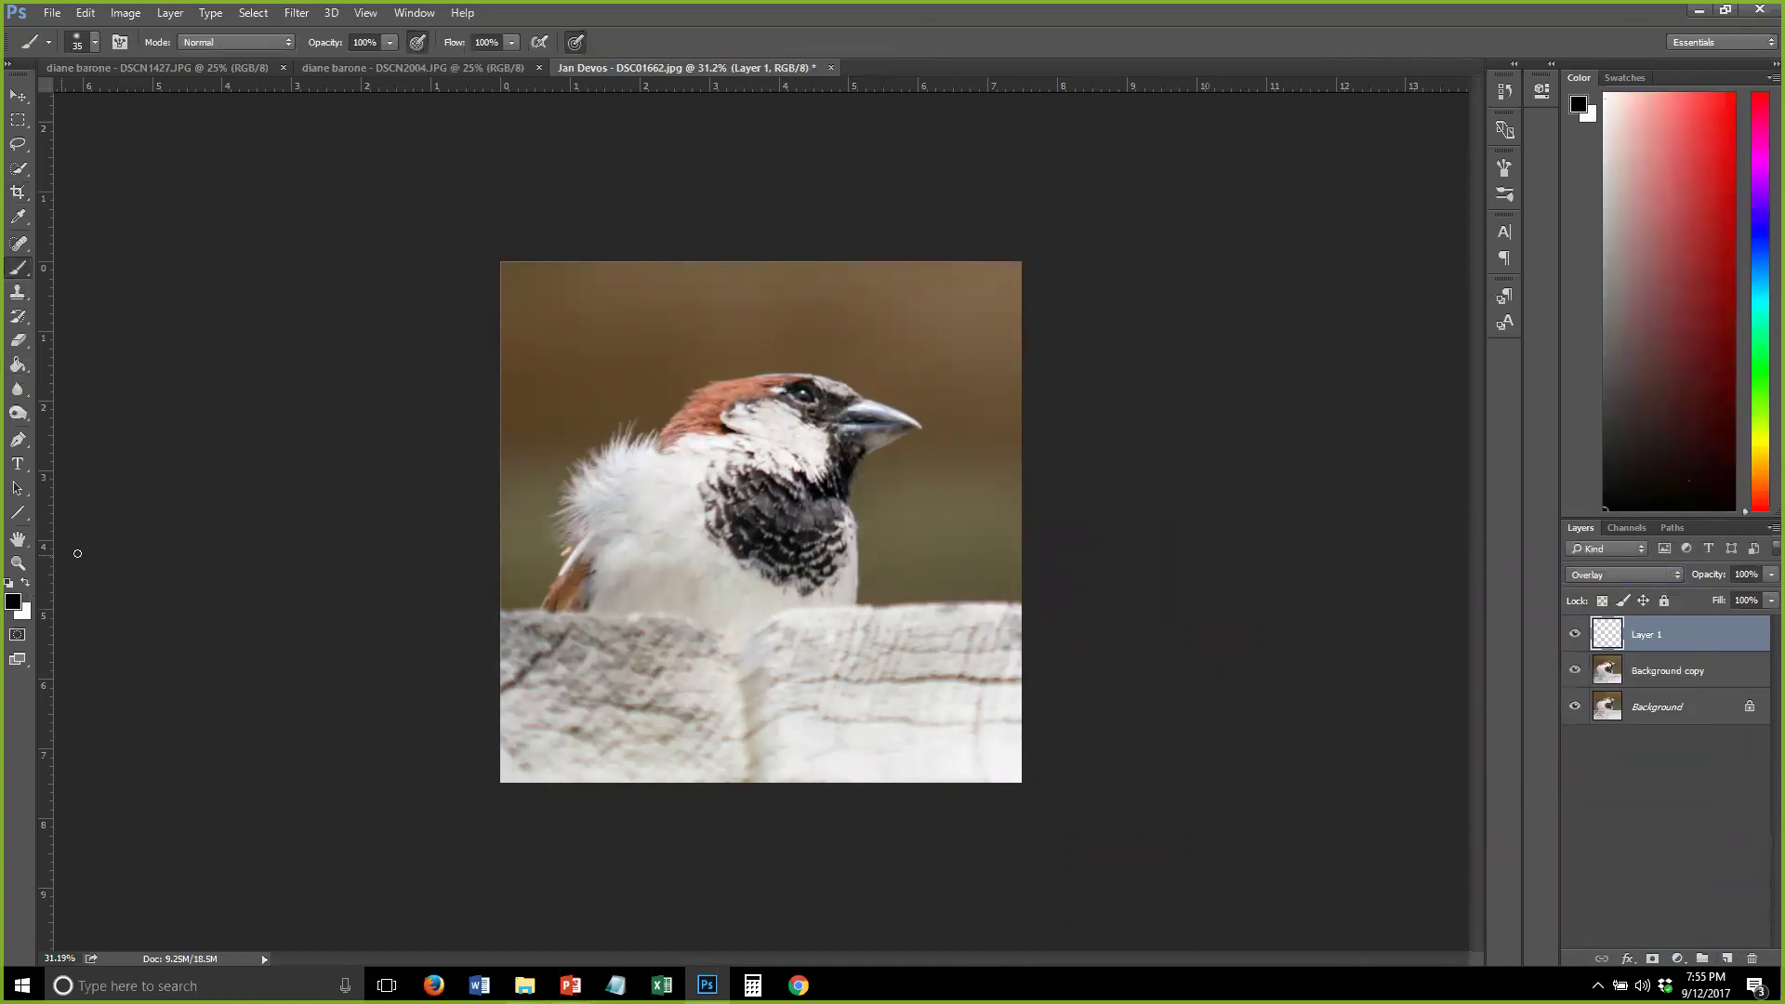
key(bracketright)
key(bracketright)
key(bracketright)
key(bracketright)
key(bracketright)
key(bracketright)
key(bracketright)
key(bracketright)
key(bracketright)
key(bracketright)
key(bracketright)
key(bracketright)
key(bracketright)
key(bracketright)
key(bracketright)
click(16, 488)
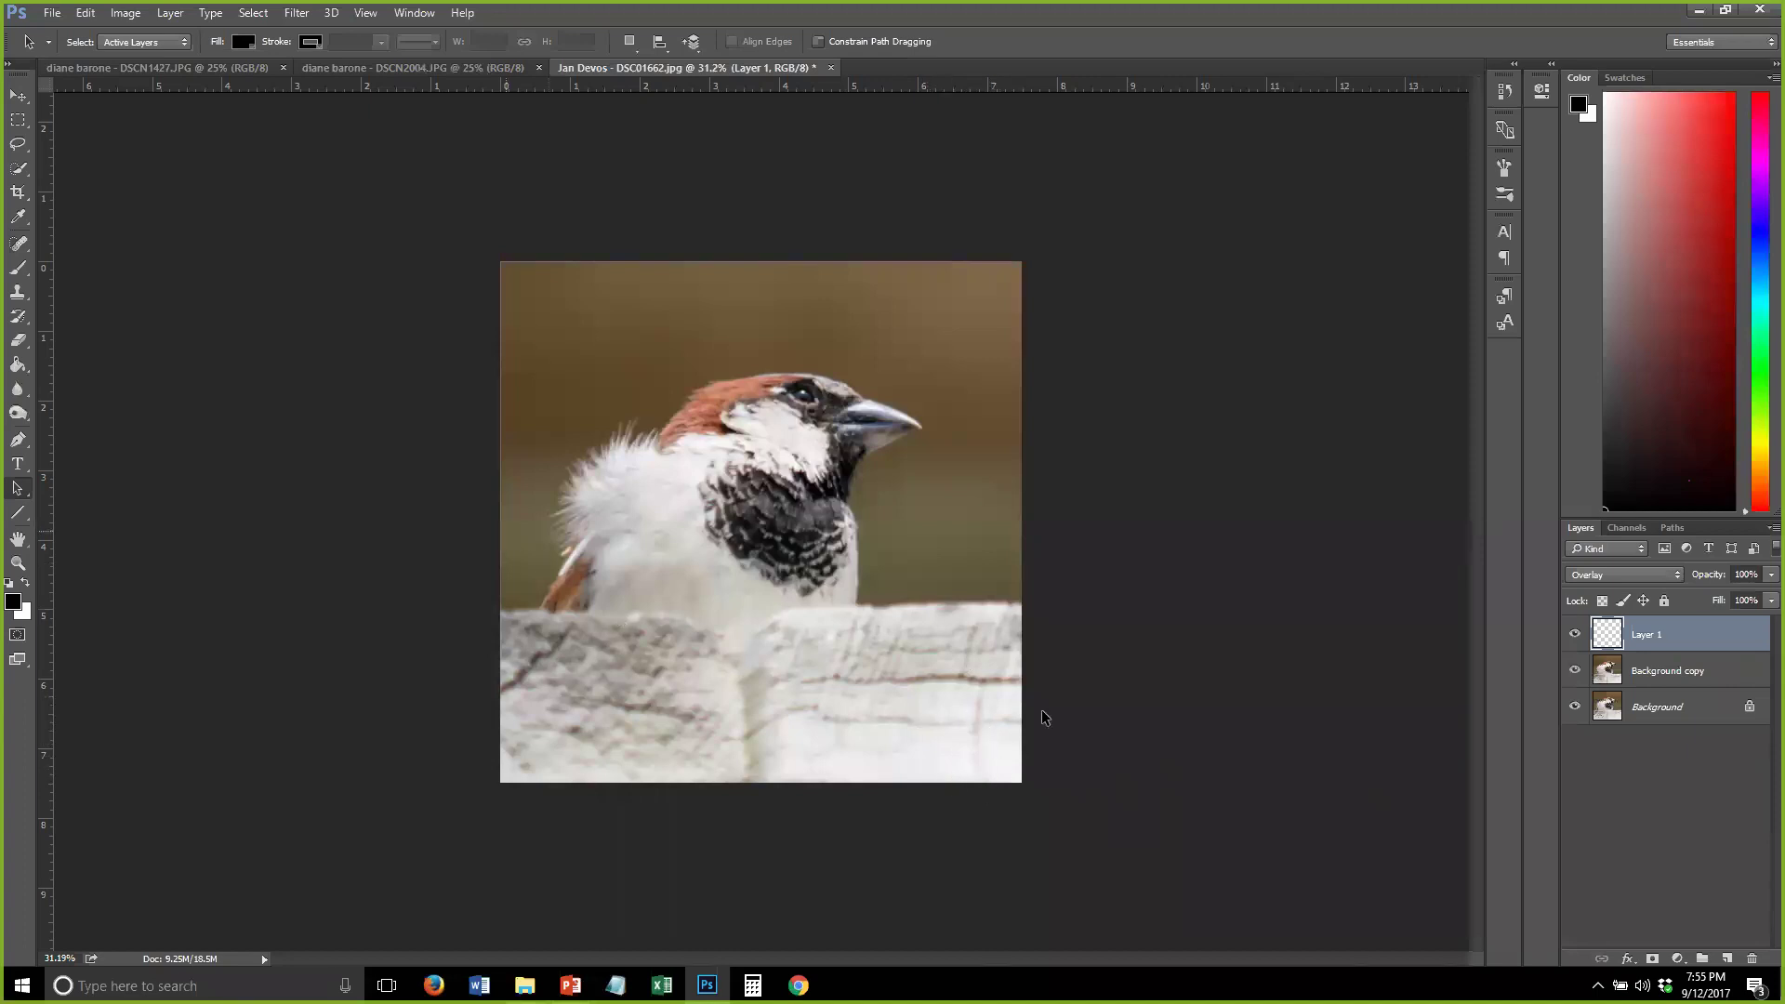
click(18, 268)
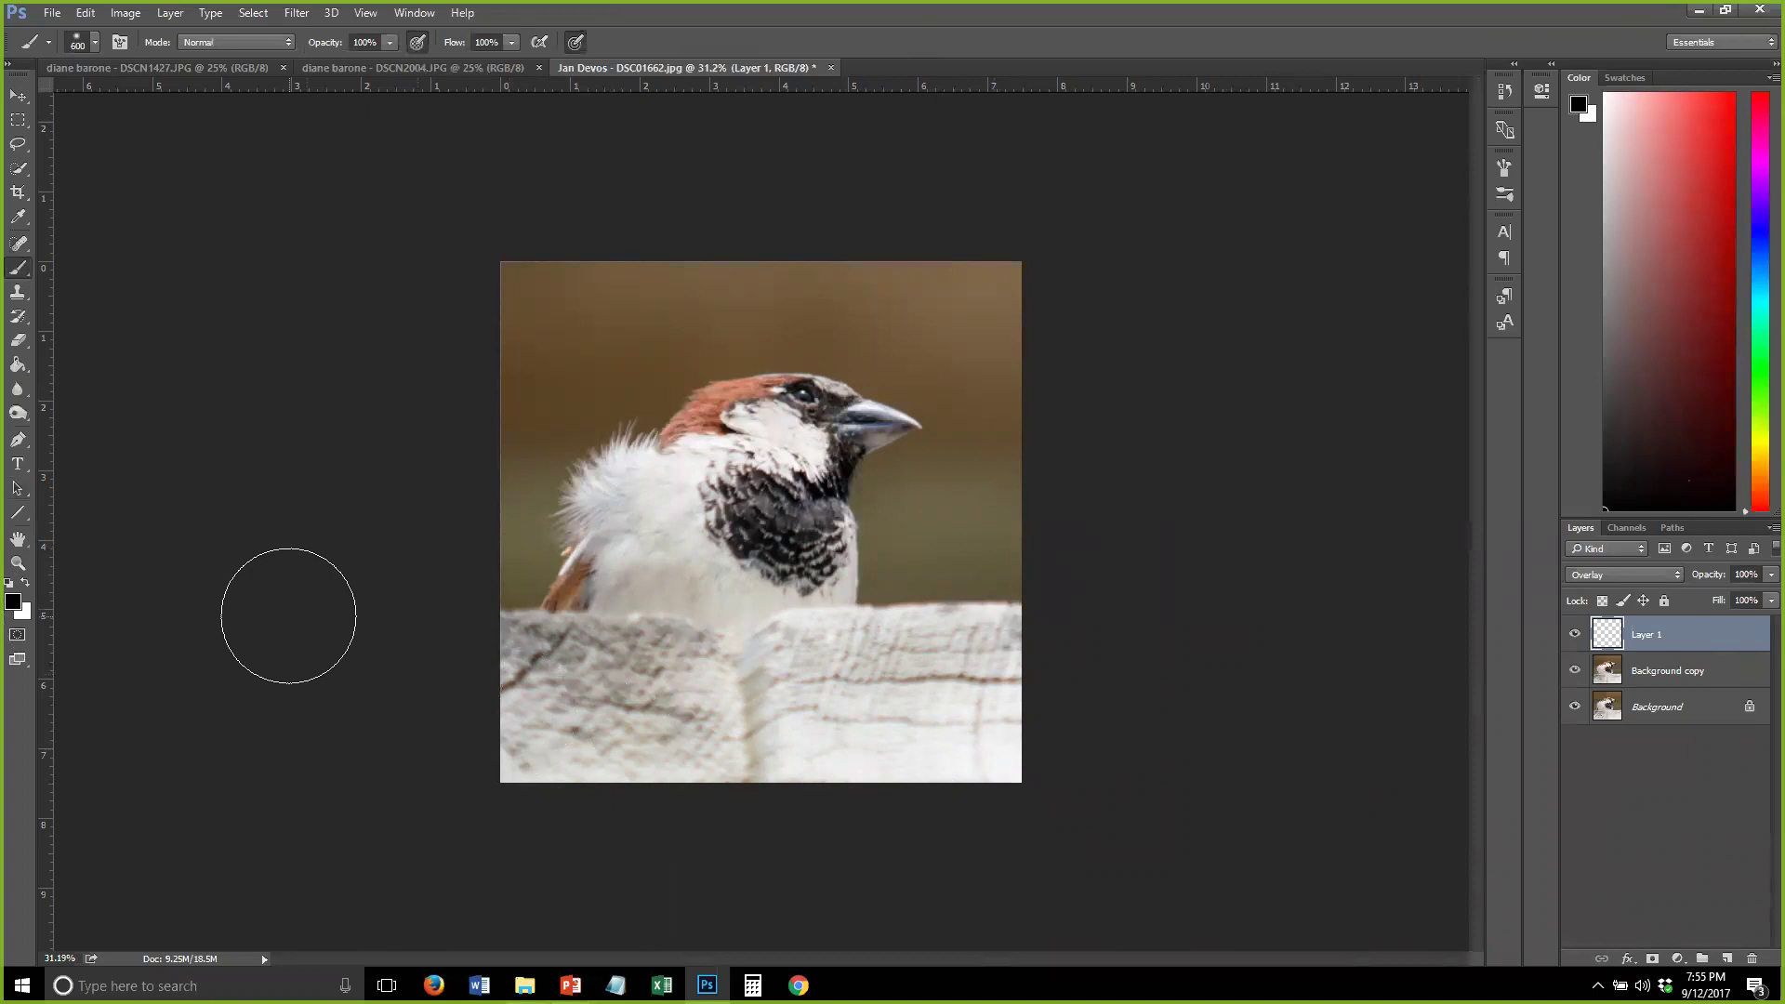
key(1)
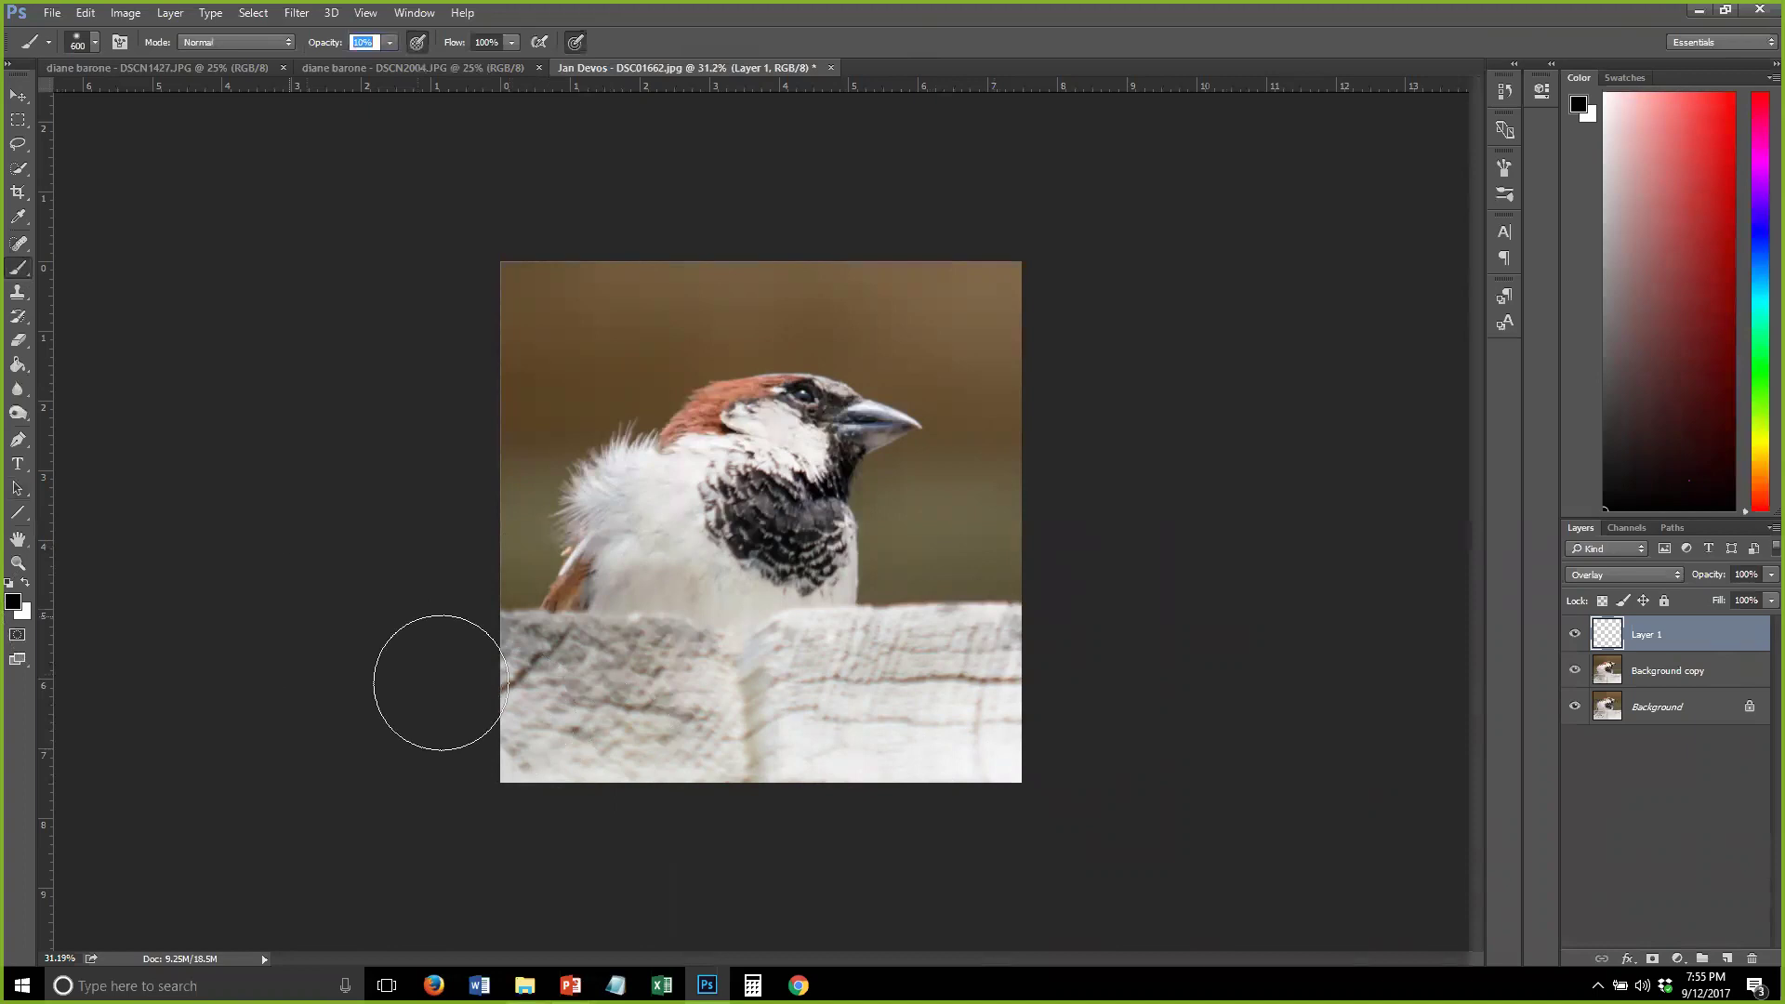
drag(900, 744, 948, 716)
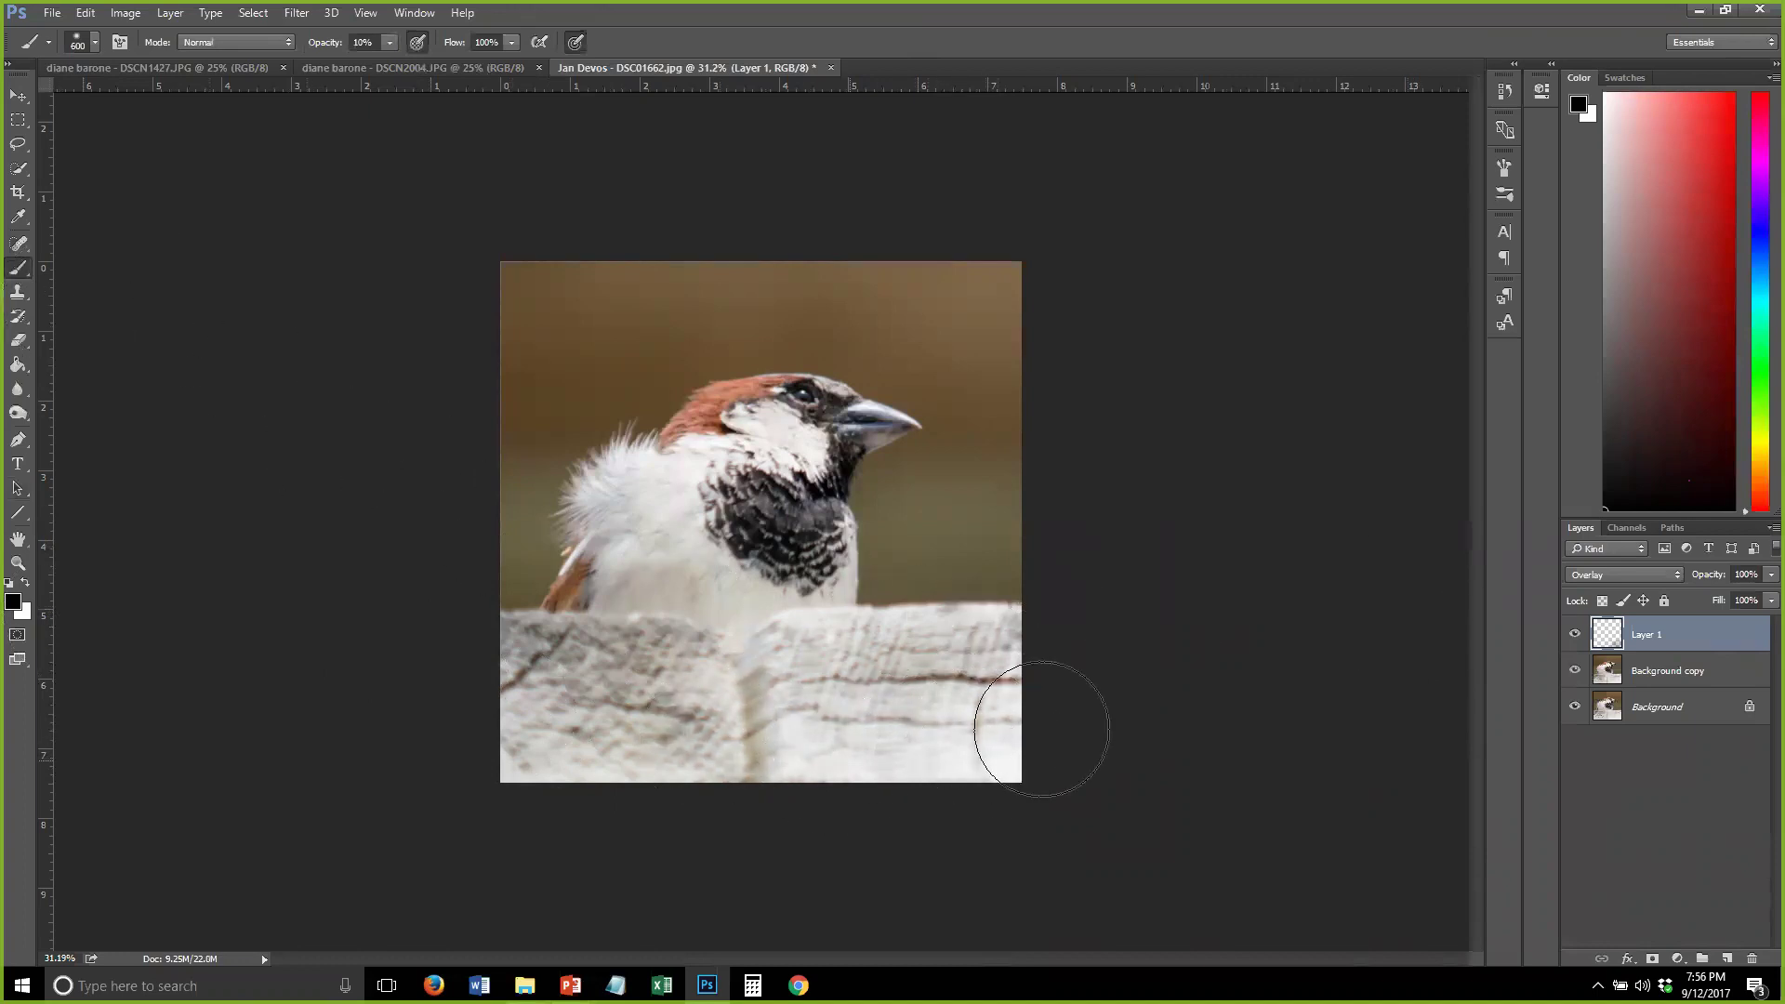
key(2)
drag(817, 737, 1018, 729)
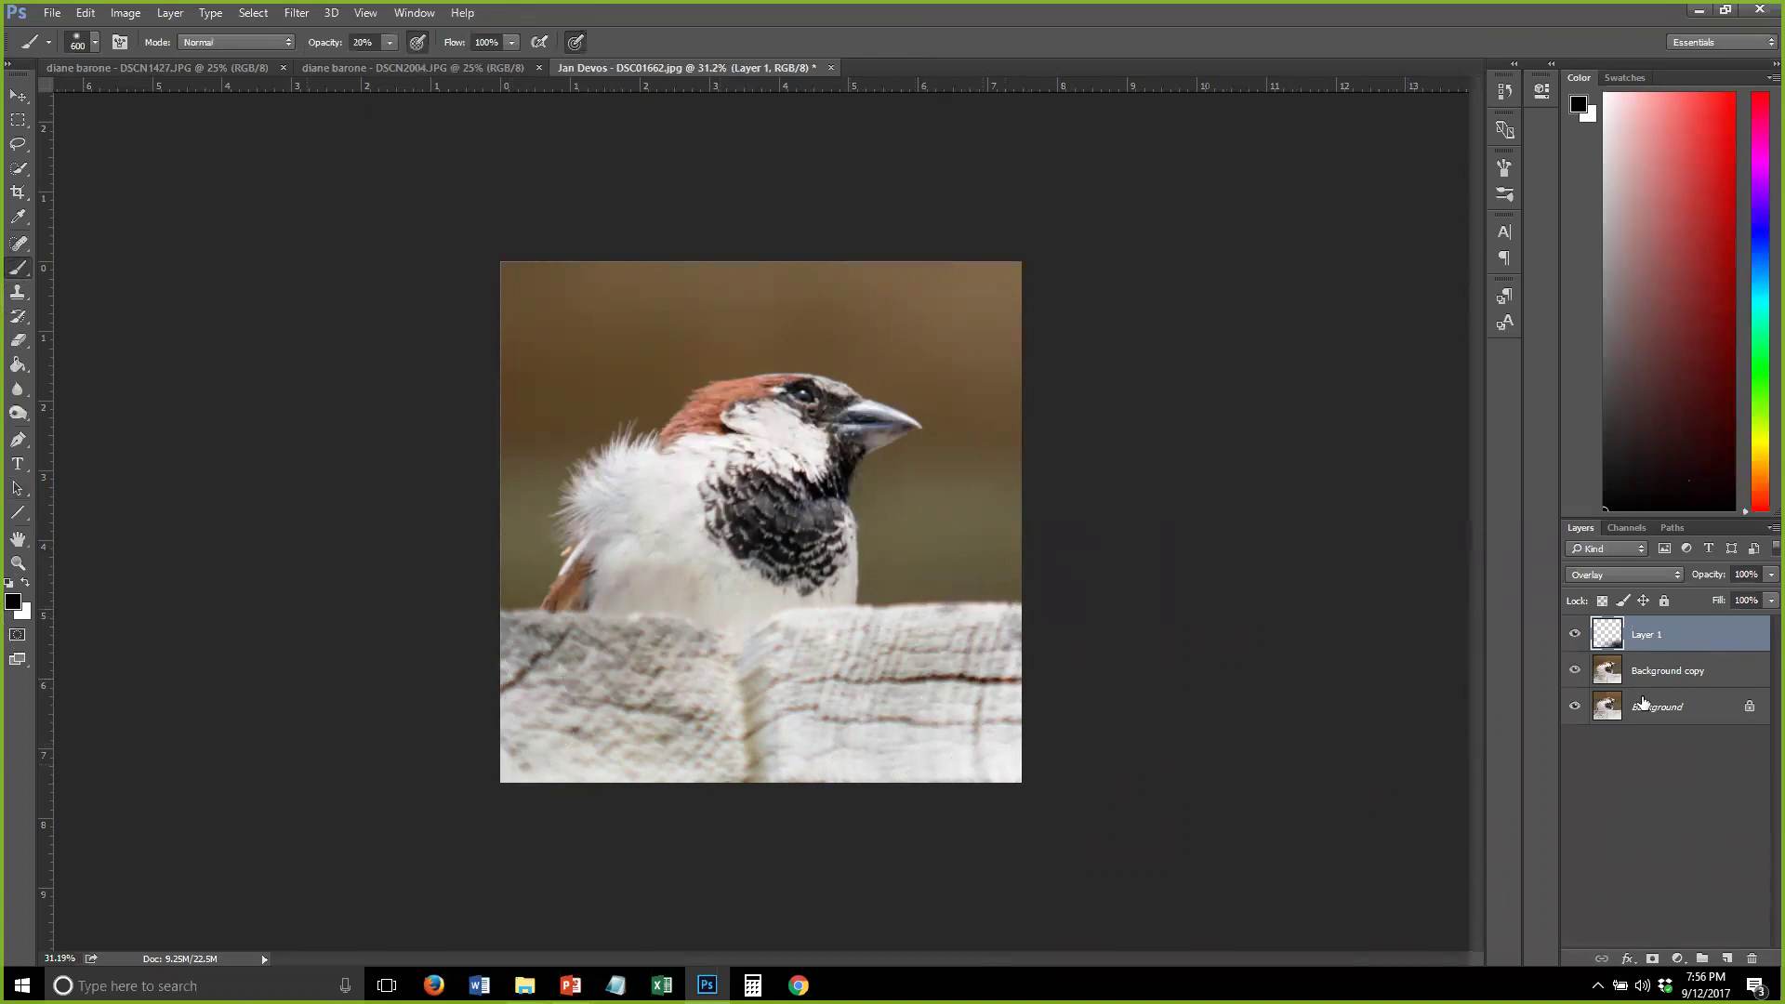
Burn the highlights at the ledge's lower-right corner on the Overlay layer with a 400 px Burn brush at 50% exposure
click(16, 416)
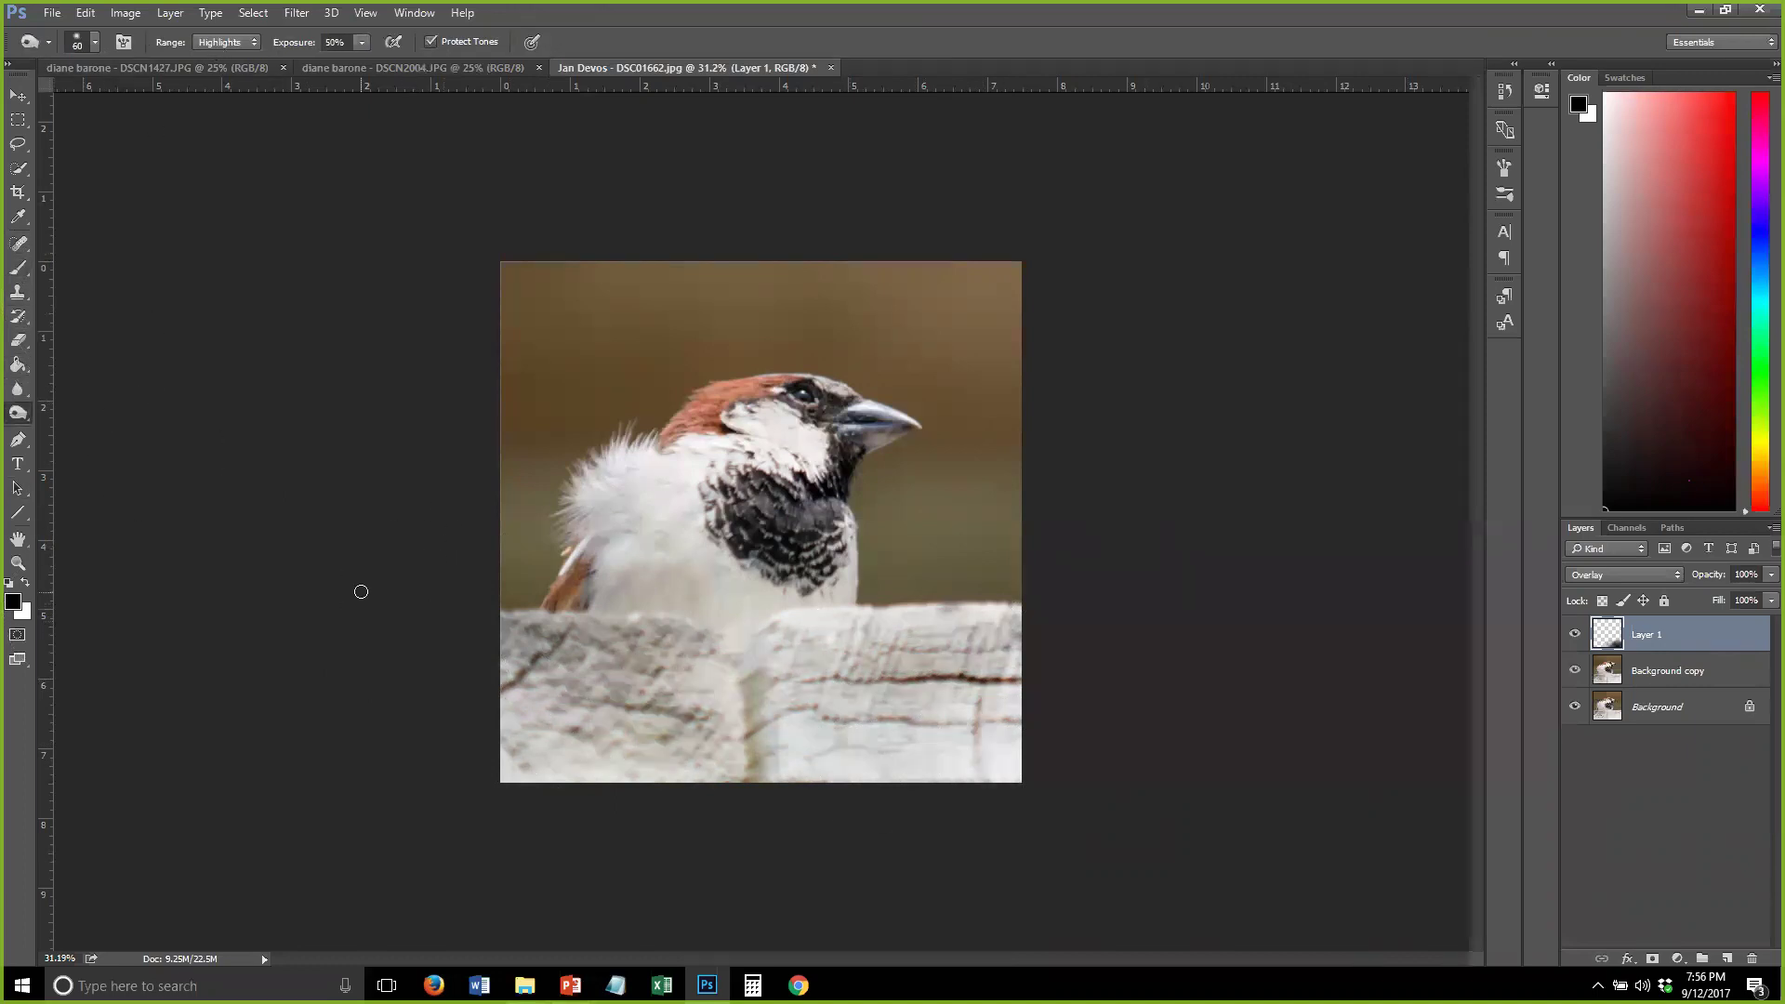
key(bracketright)
key(bracketright)
key(bracketright)
key(bracketright)
key(bracketright)
key(bracketright)
key(bracketright)
key(bracketright)
key(bracketright)
key(bracketright)
key(bracketright)
mouse_move(959, 761)
mouse_down()
mouse_move(863, 778)
mouse_move(1010, 765)
mouse_move(928, 724)
mouse_move(812, 733)
mouse_move(925, 678)
mouse_move(876, 694)
mouse_up()
Merge all layers into the background, and burn the highlights of the ledge's lower-right corner on a duplicate of it
click(173, 16)
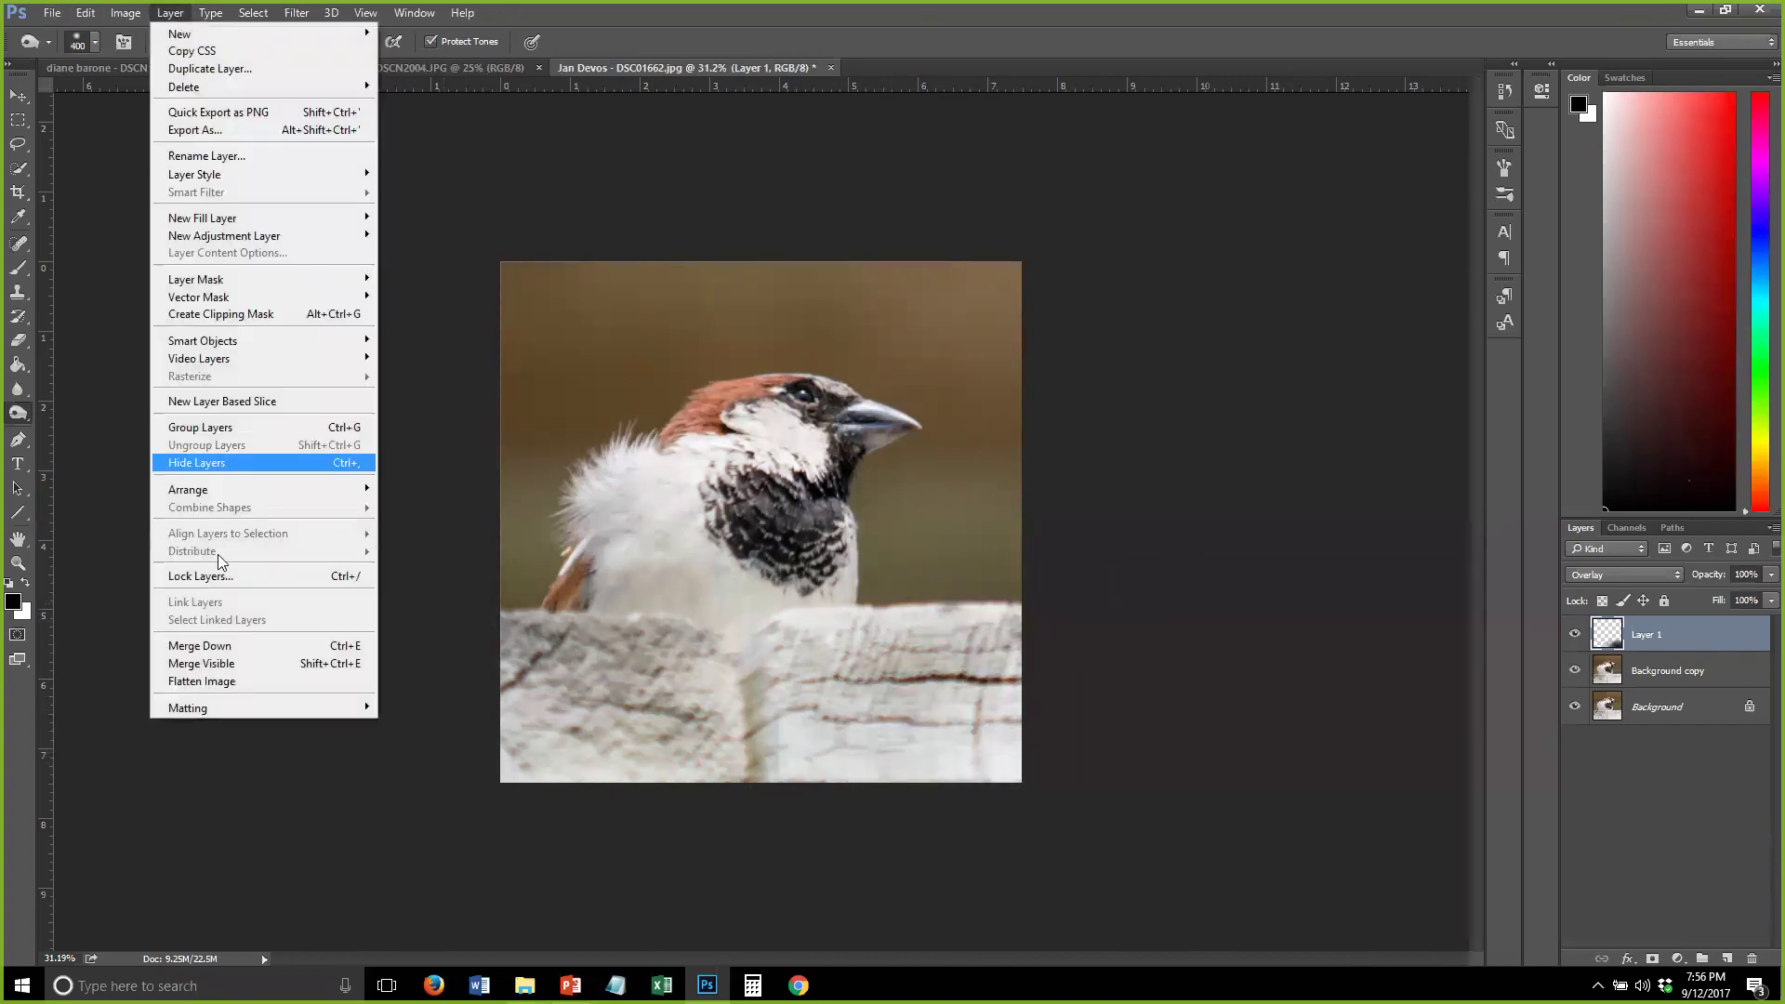
click(197, 671)
drag(1673, 636, 1726, 958)
mouse_move(926, 763)
mouse_down()
mouse_move(753, 756)
mouse_move(1080, 757)
mouse_move(845, 781)
mouse_move(745, 764)
mouse_move(1068, 737)
mouse_up()
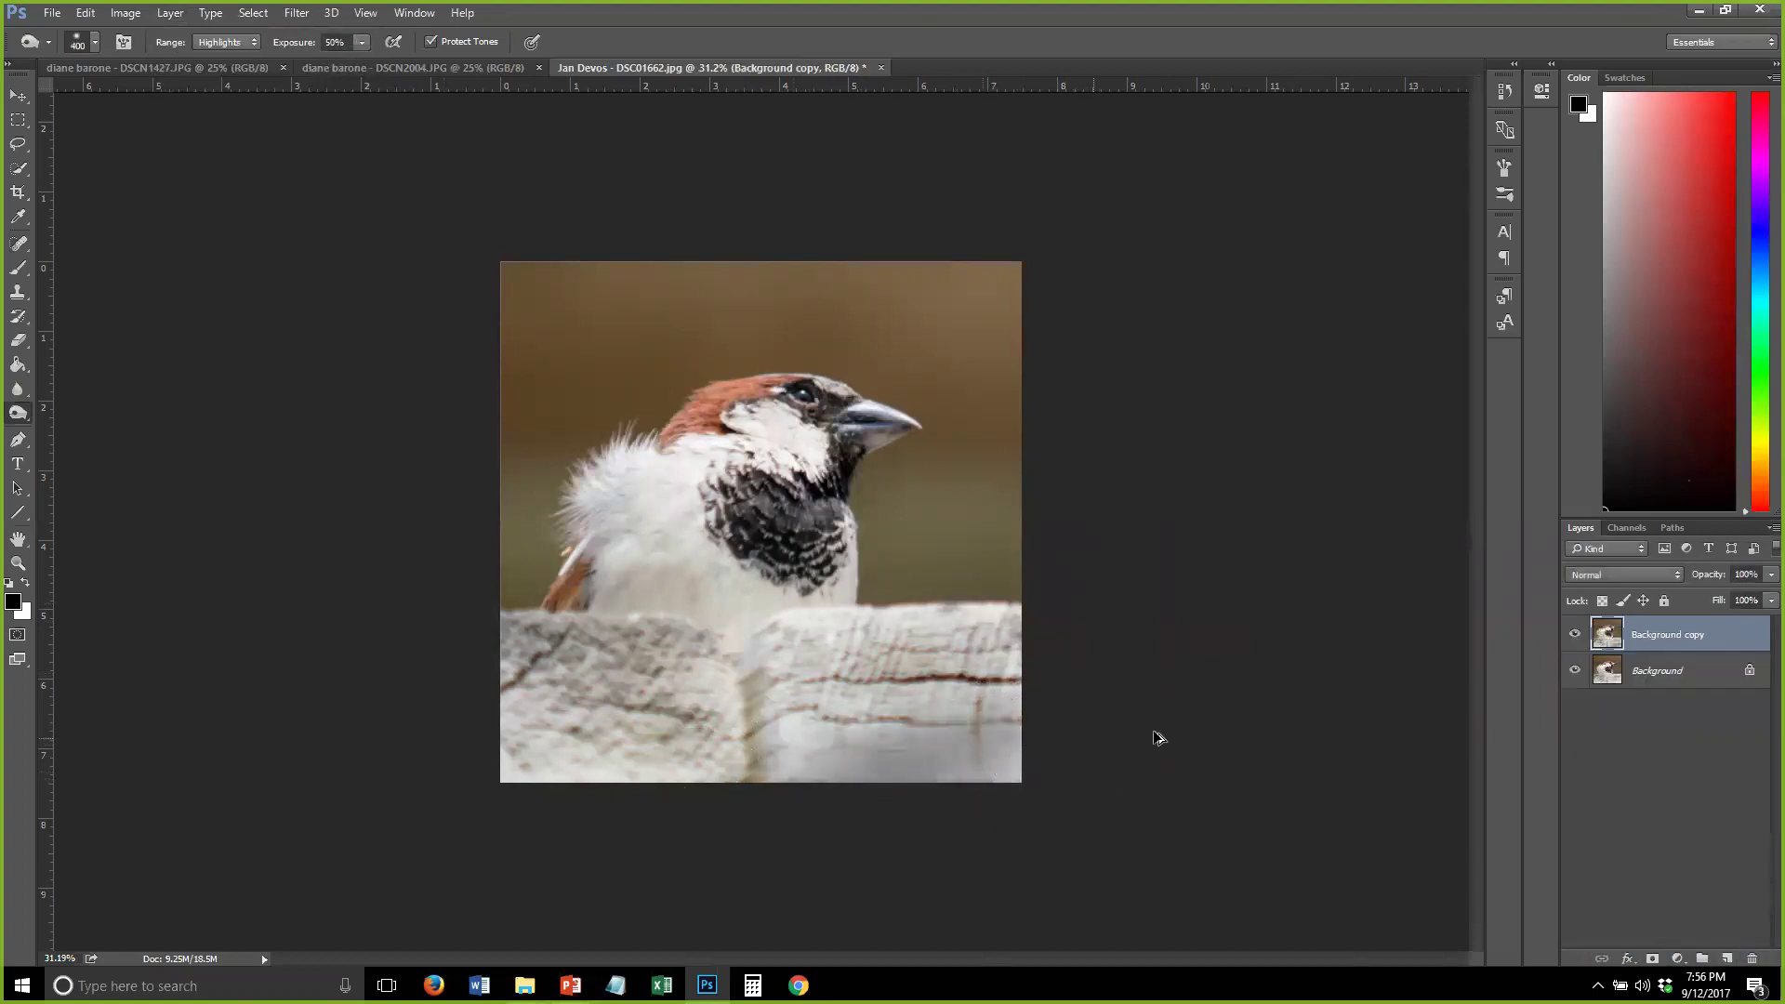
Add a new empty layer above the Background copy and set its blend mode to Overlay
click(1726, 958)
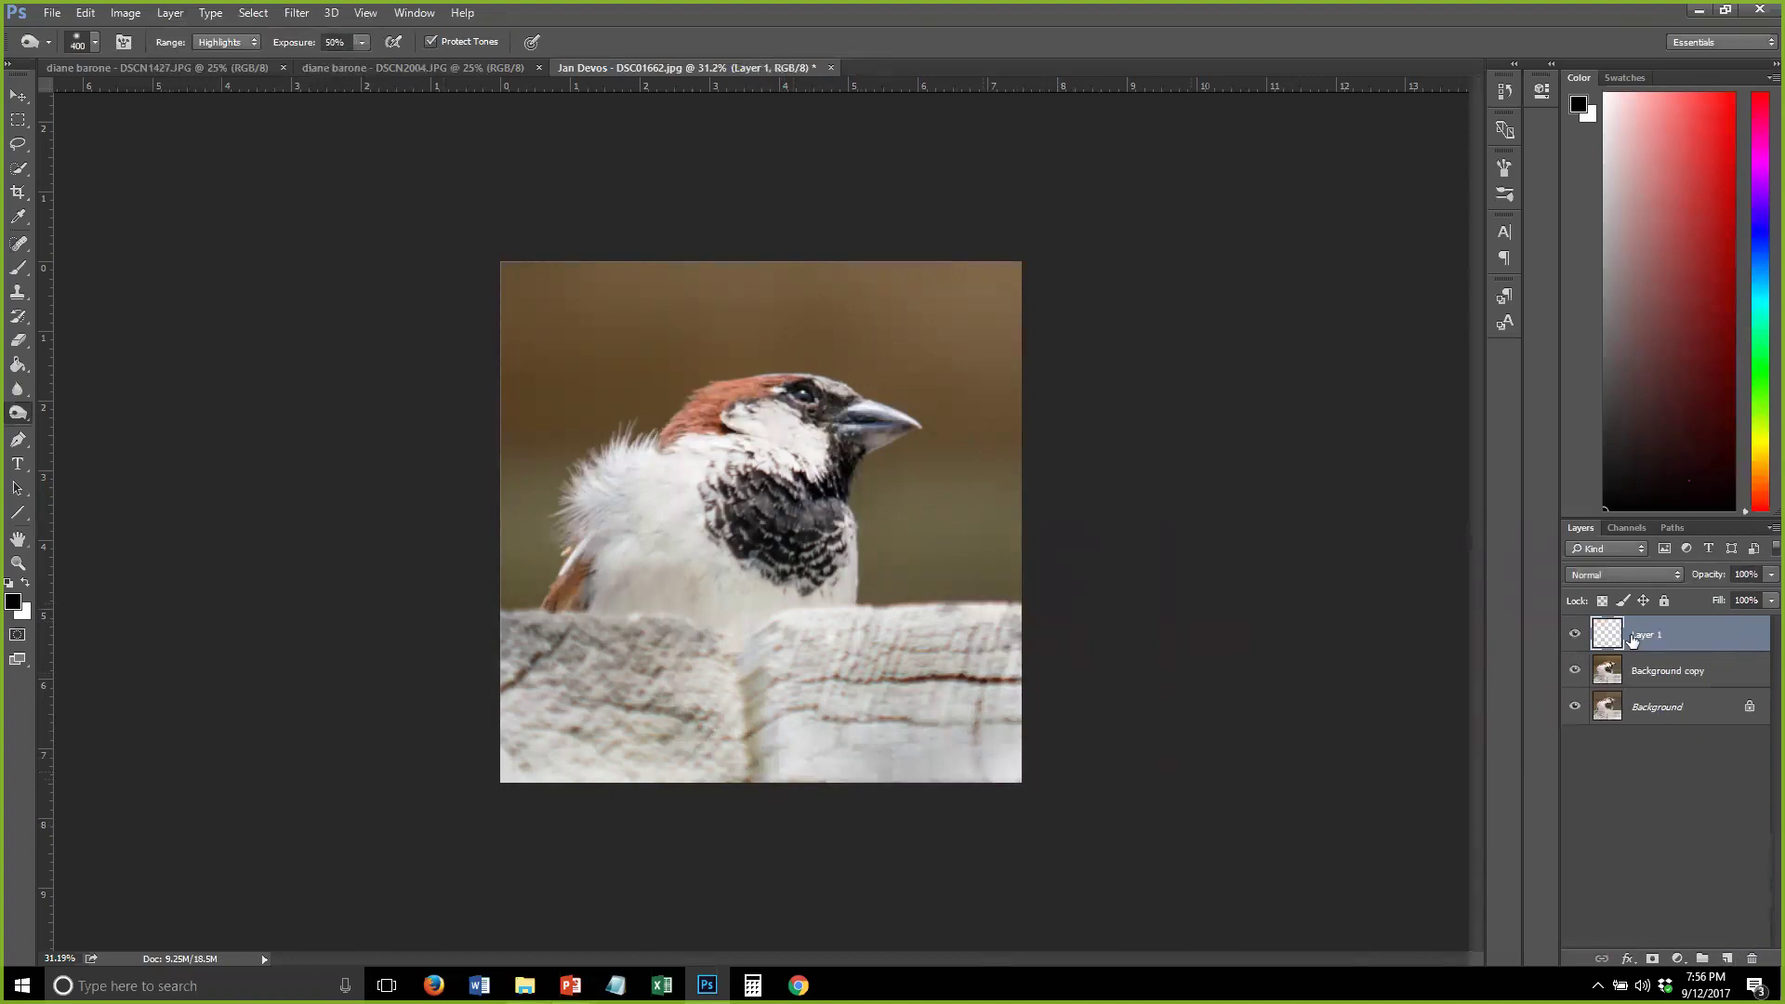
click(1606, 575)
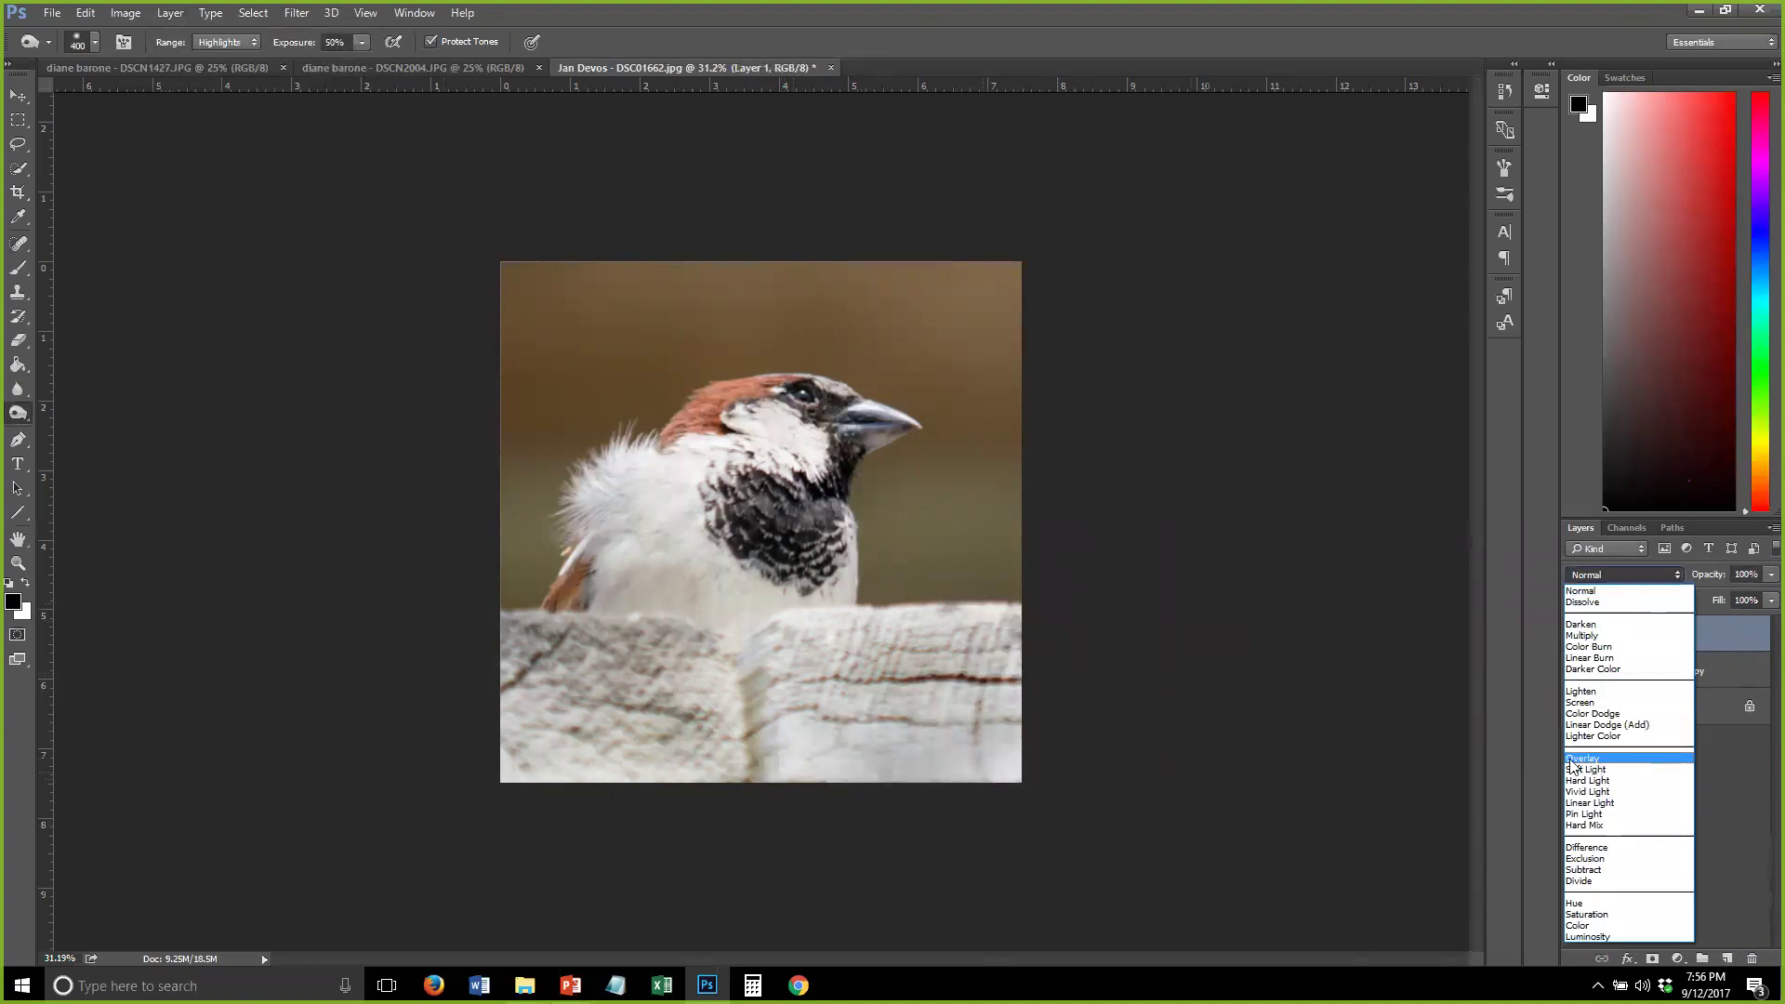
click(1596, 758)
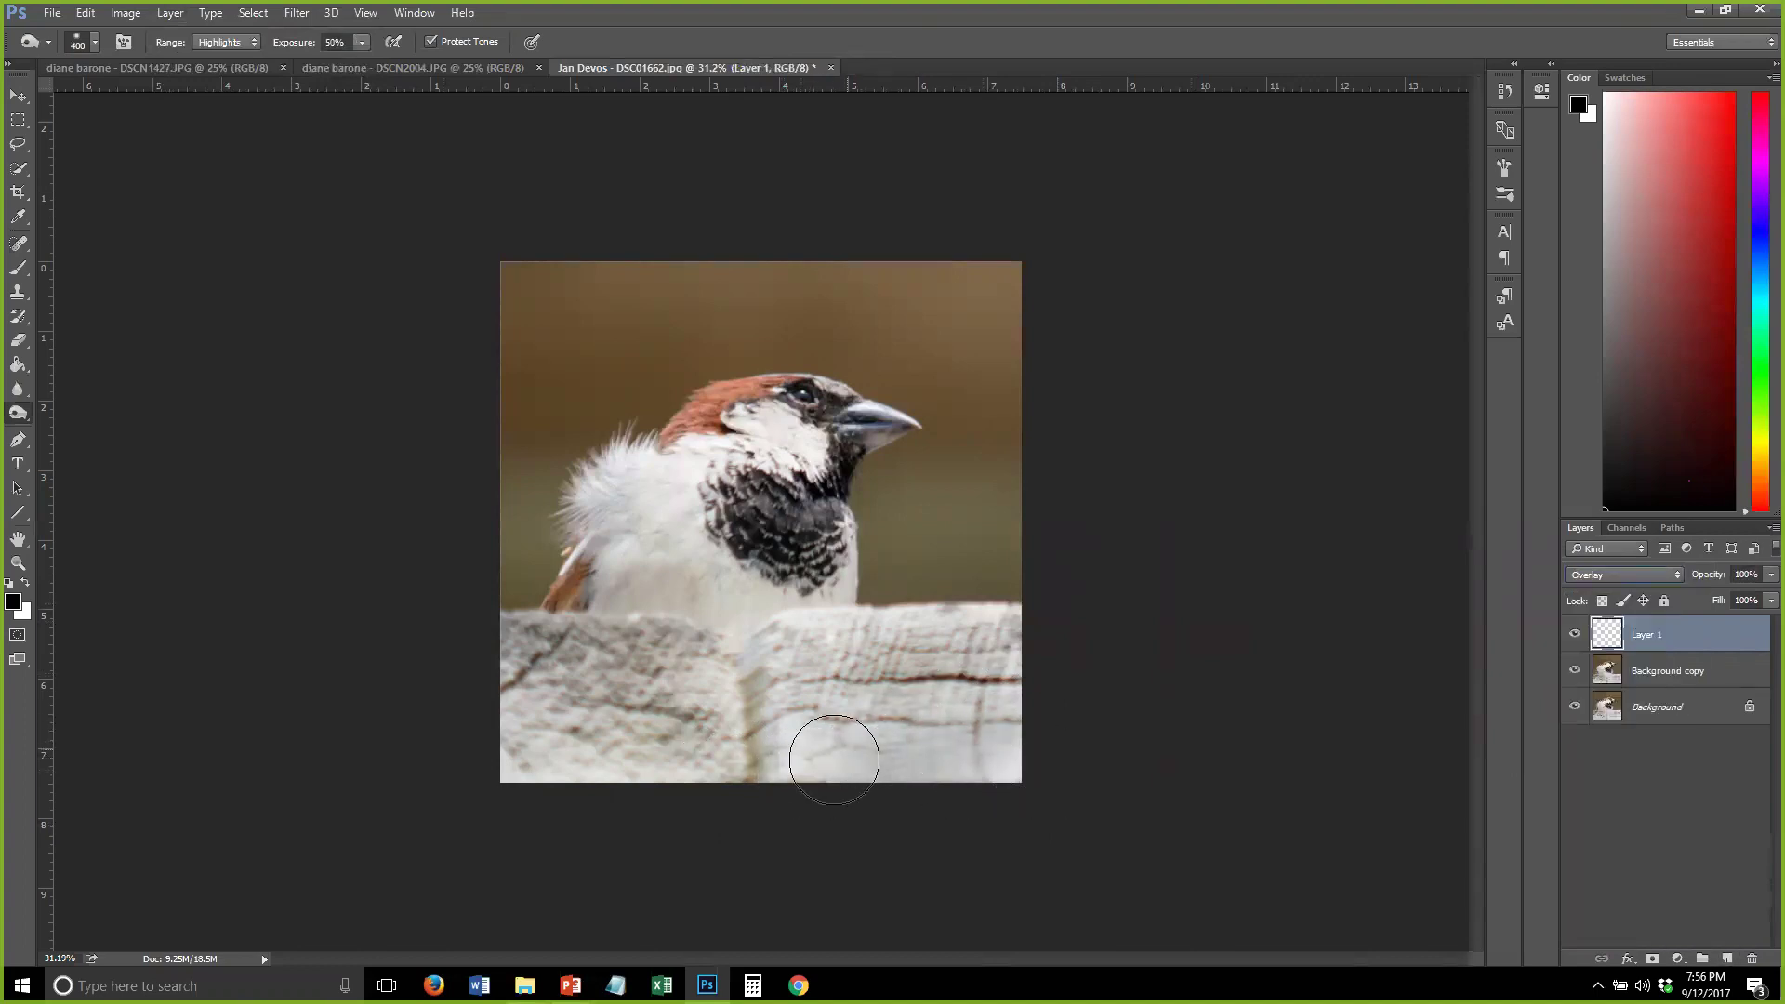
click(1665, 670)
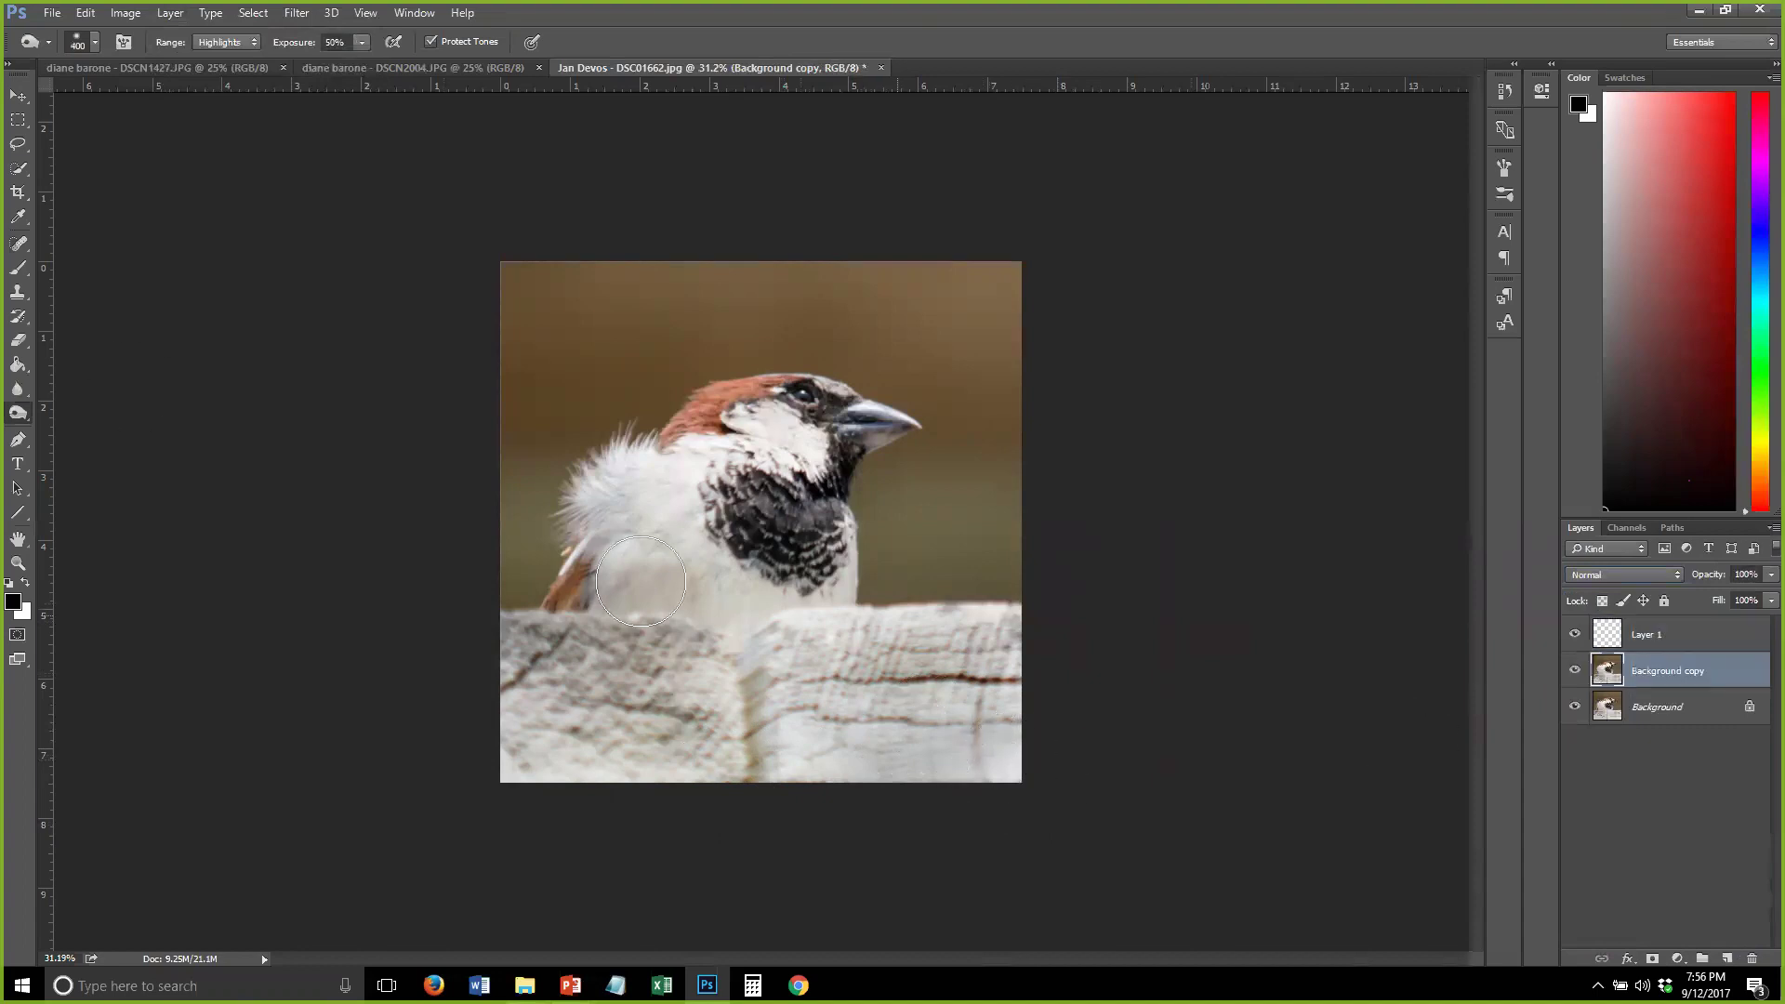
click(17, 268)
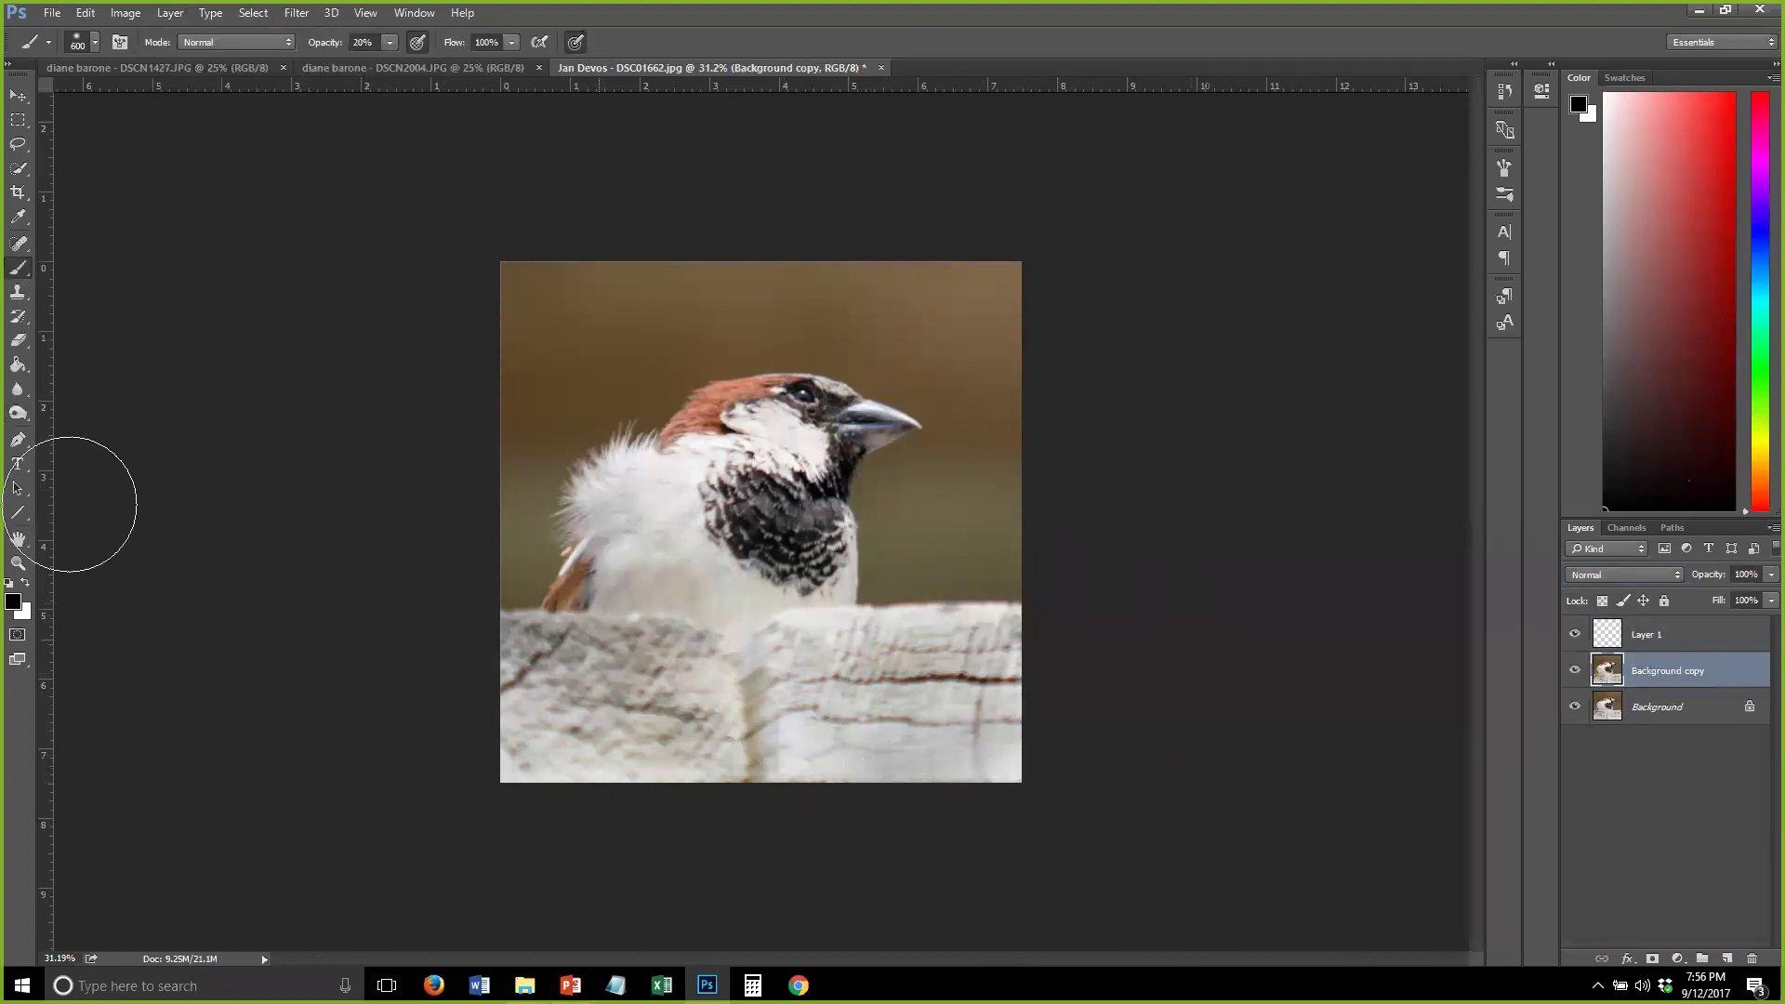
click(13, 601)
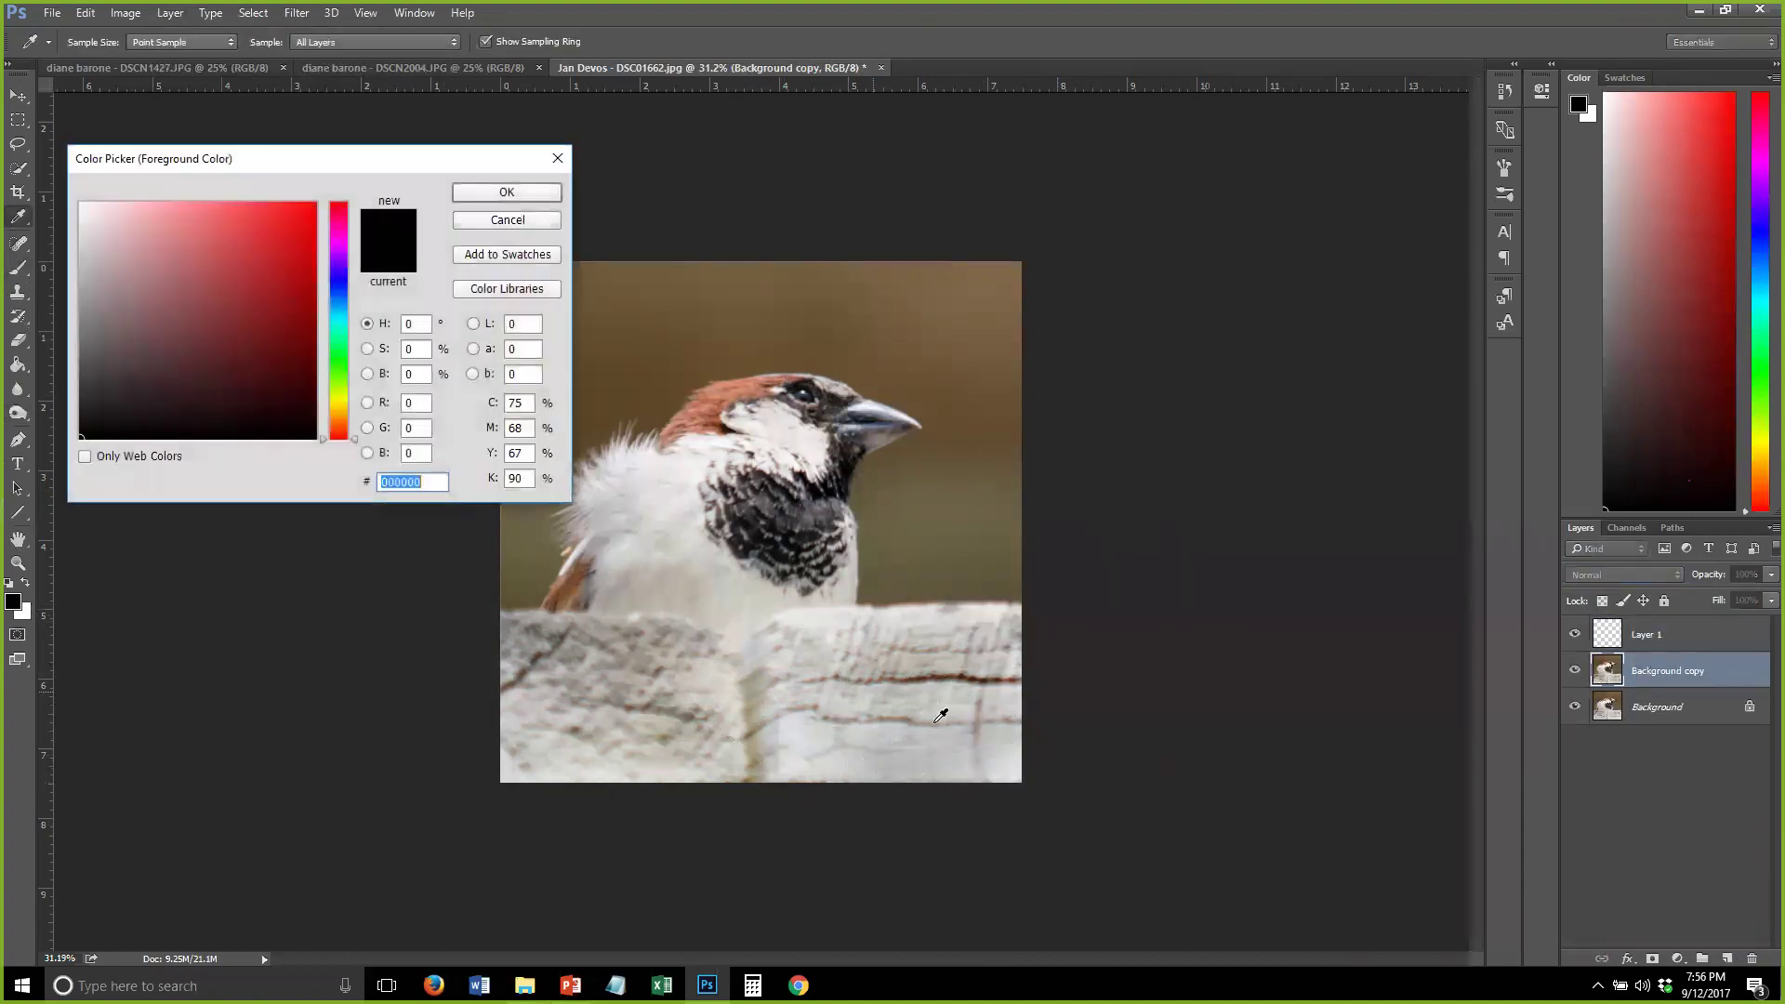
click(1004, 744)
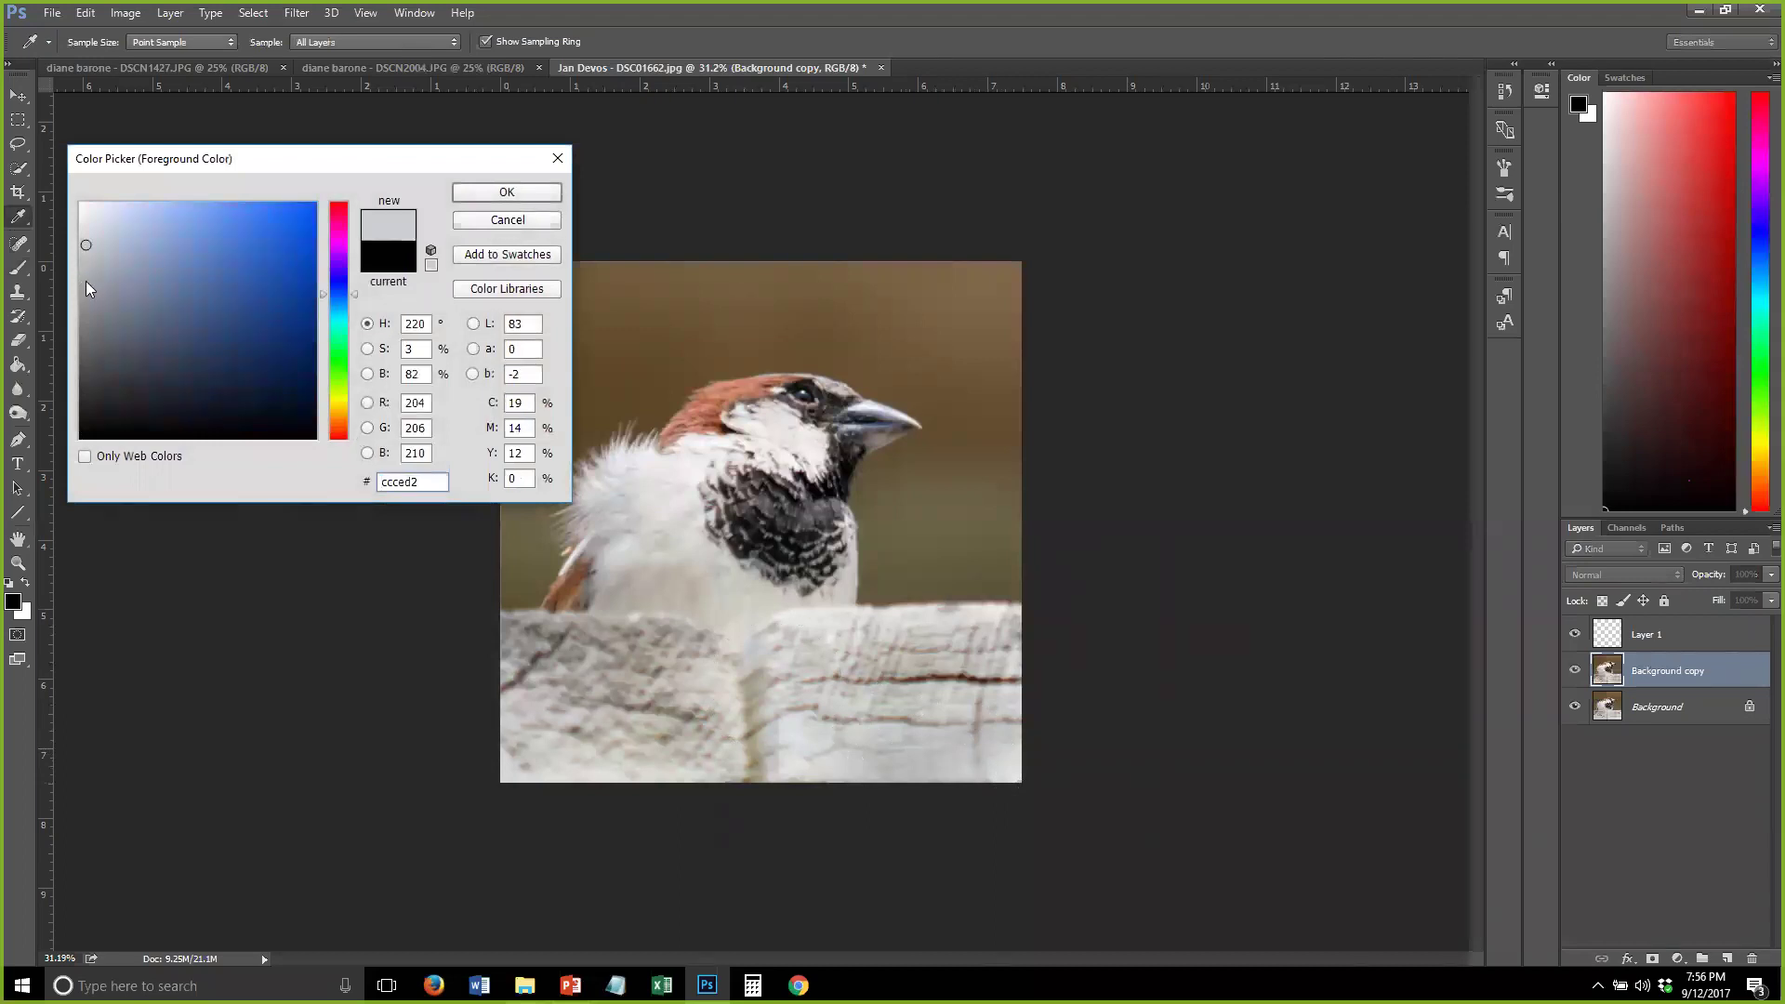
click(80, 242)
click(517, 221)
key(b)
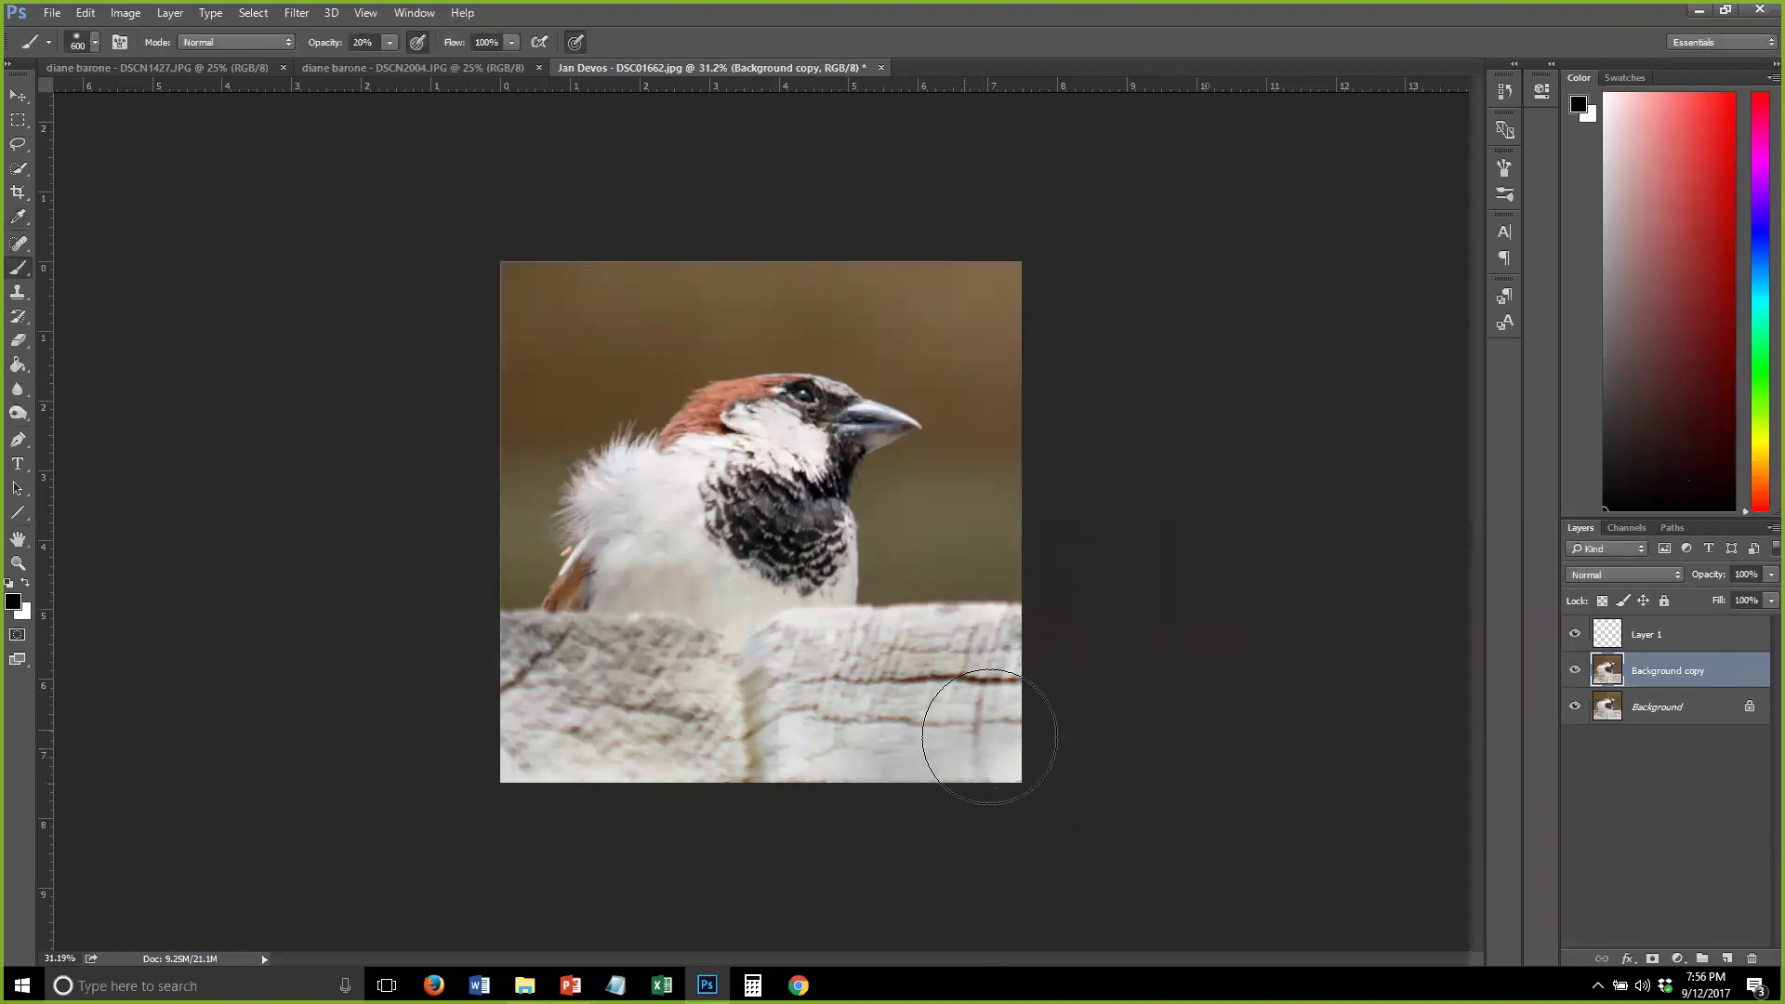
Try an unconstrained crop trimming the bottom of the ledge and the background above the bird, and undo both crops
click(13, 191)
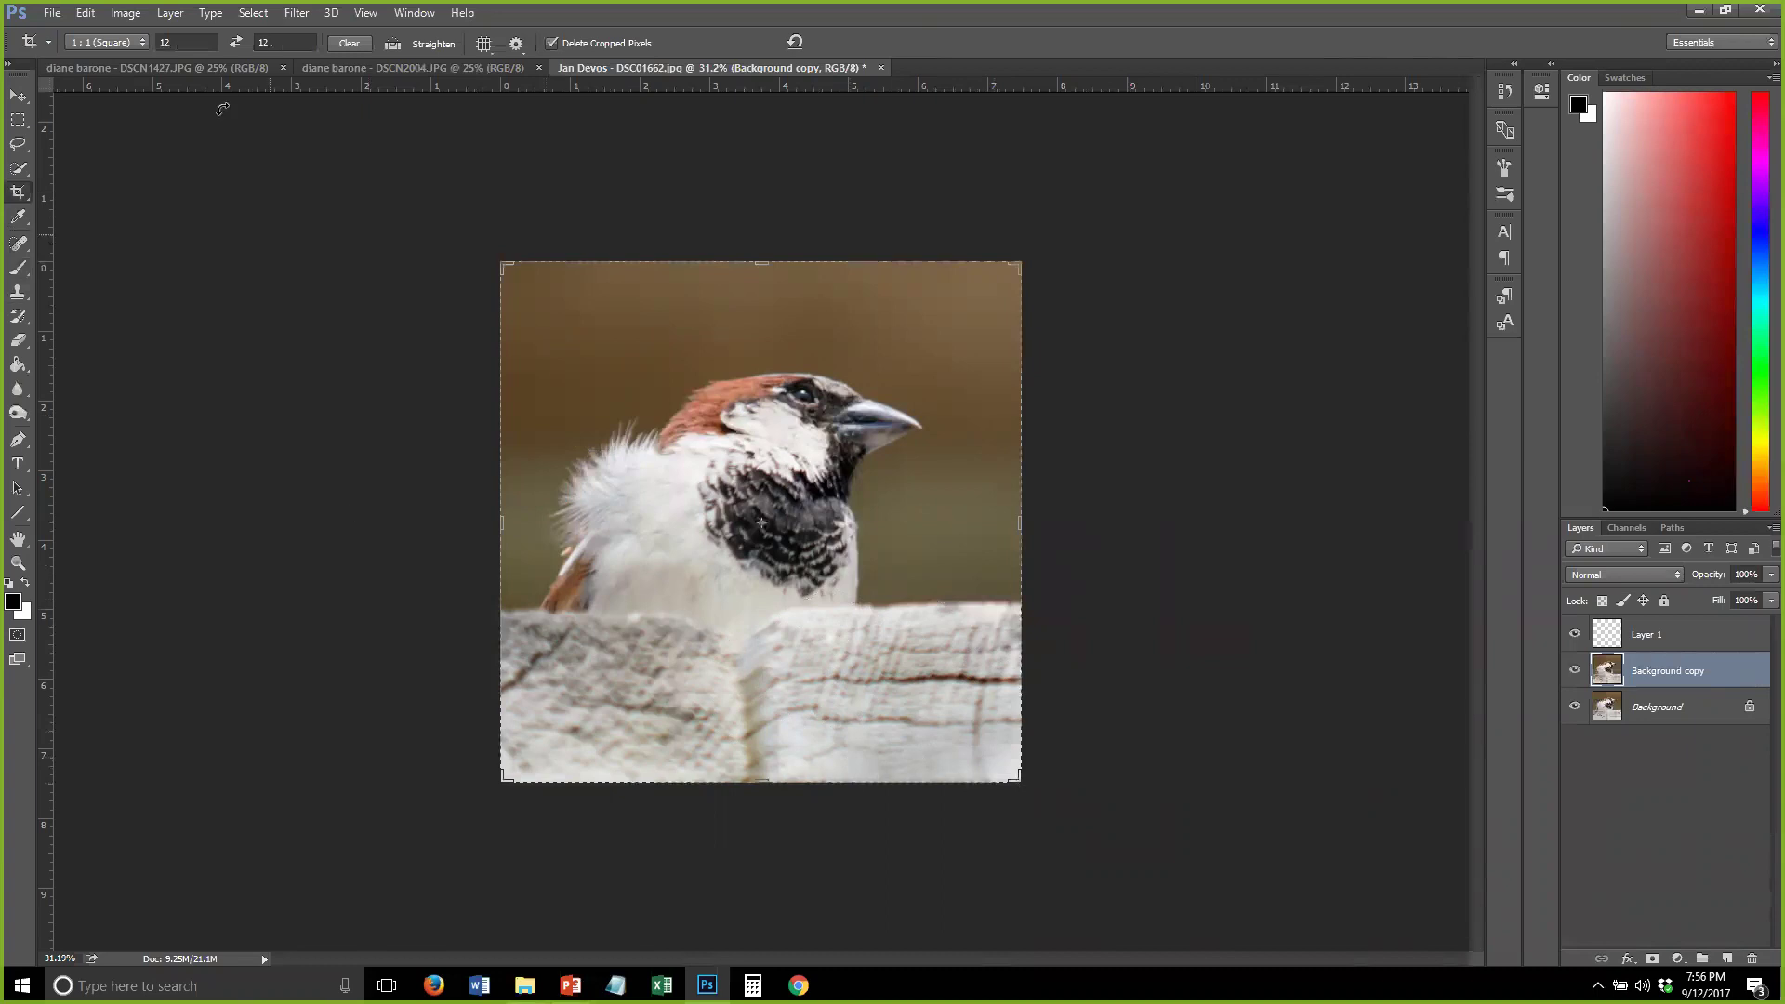
click(332, 45)
drag(761, 789, 762, 746)
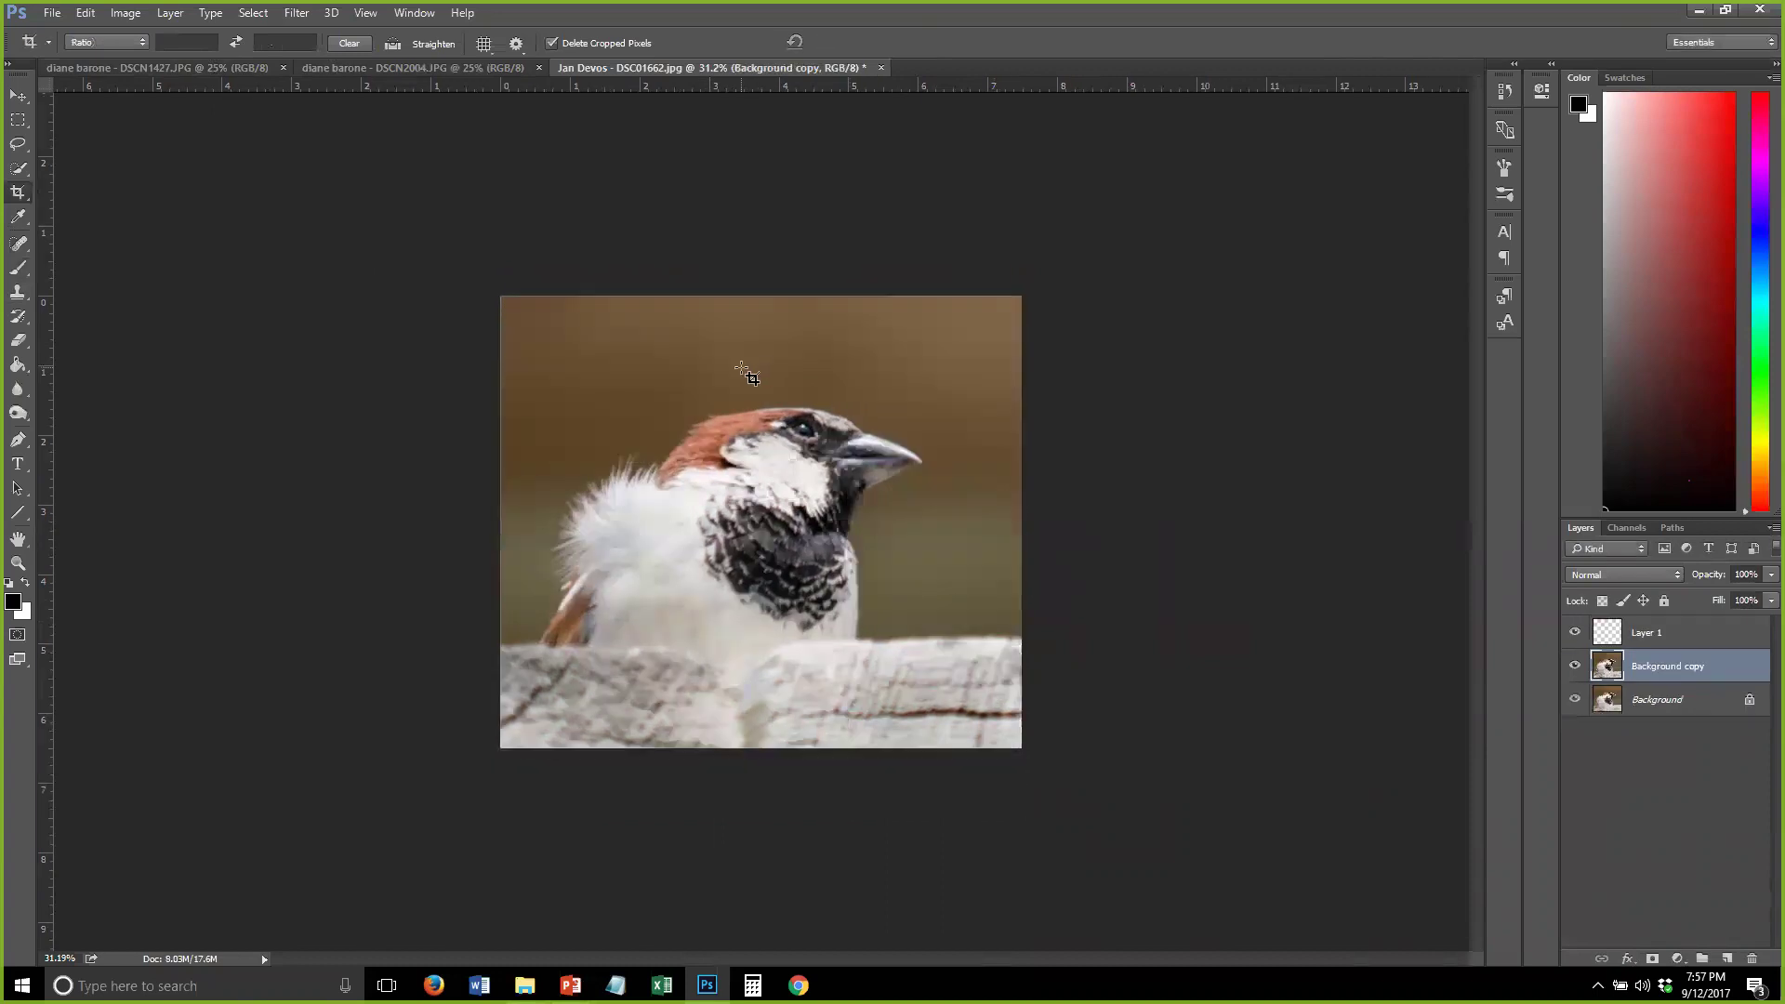
drag(757, 295, 760, 312)
key(Return)
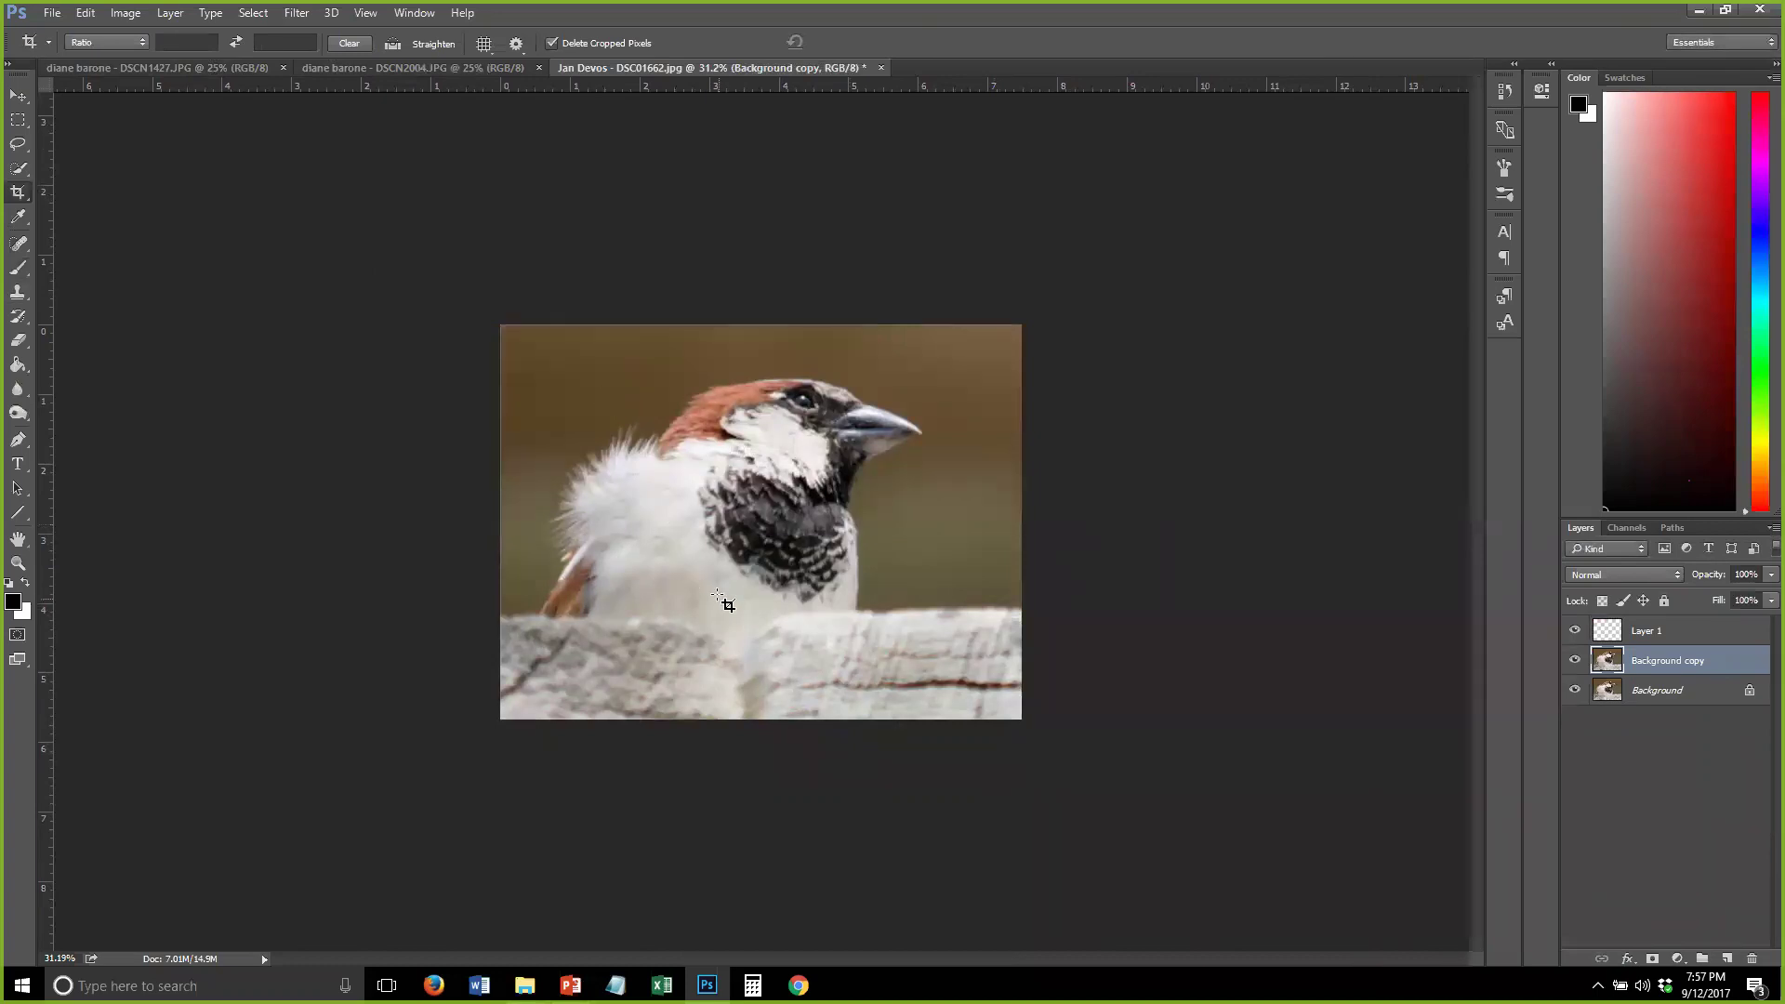
key(alt+ctrl+z)
key(alt+ctrl+z)
key(alt+ctrl+z)
key(ctrl+r)
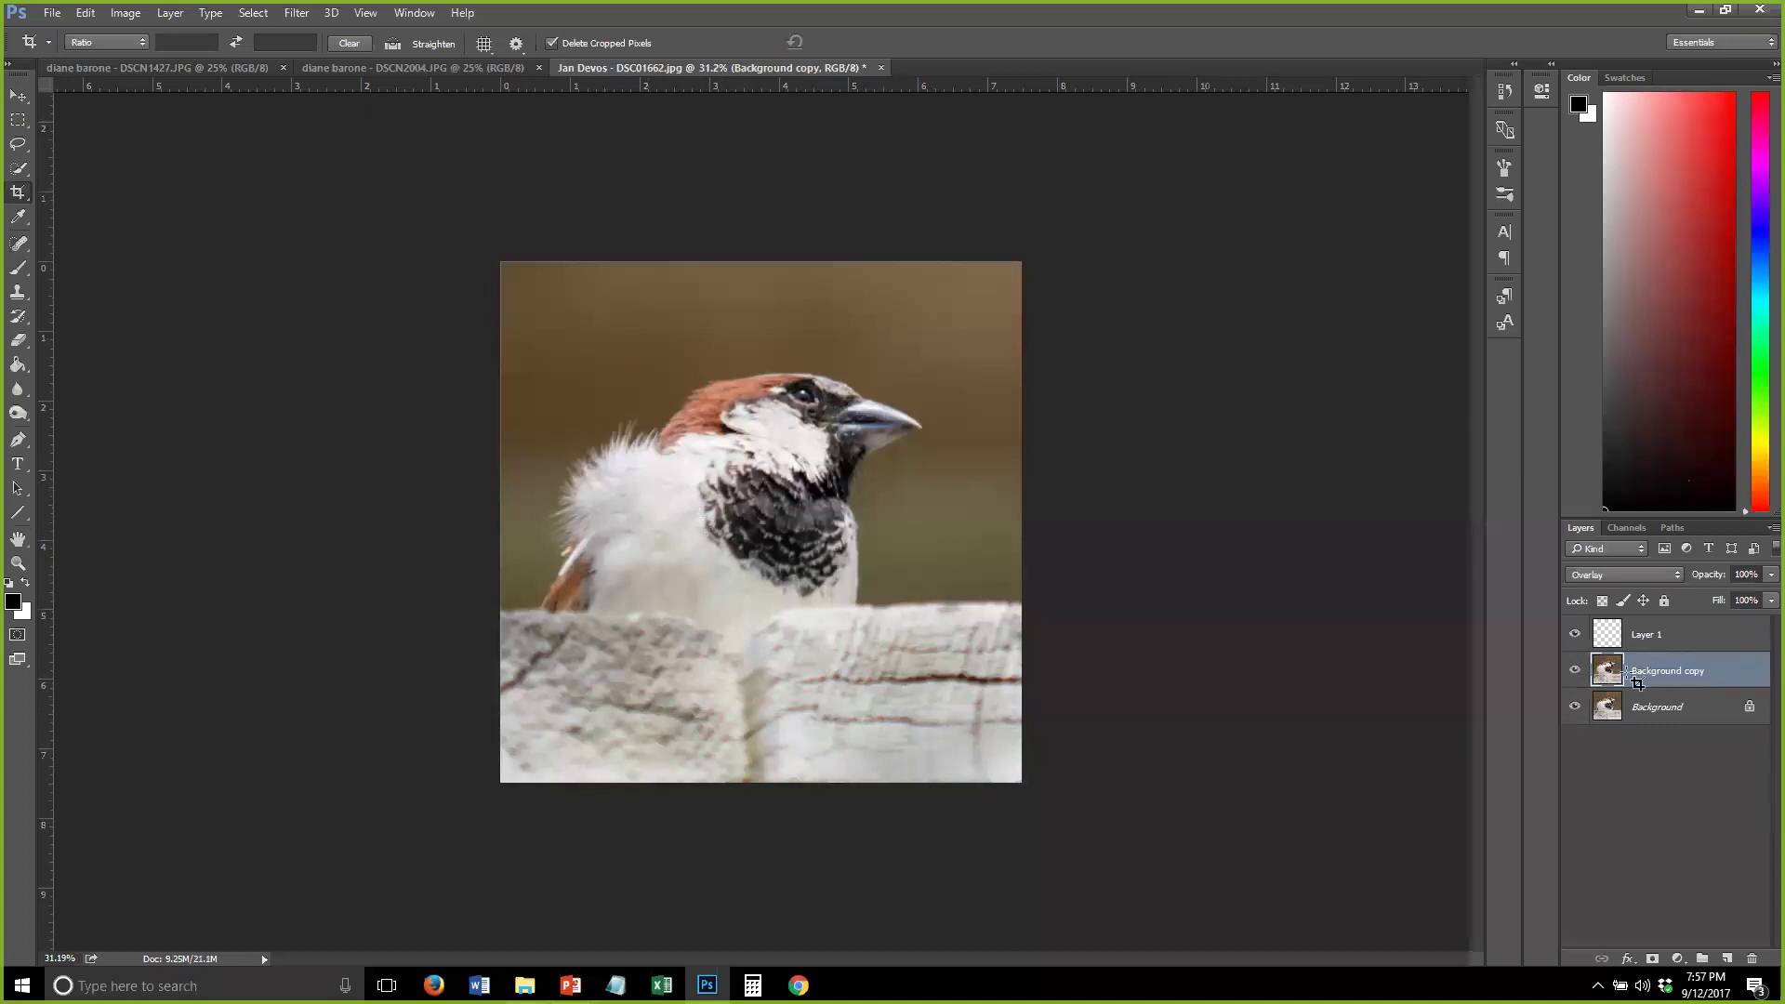
Clone wood texture over the ledge's bright lower-right corner on the Background copy with a 200 px stamp at 30% opacity
click(1659, 633)
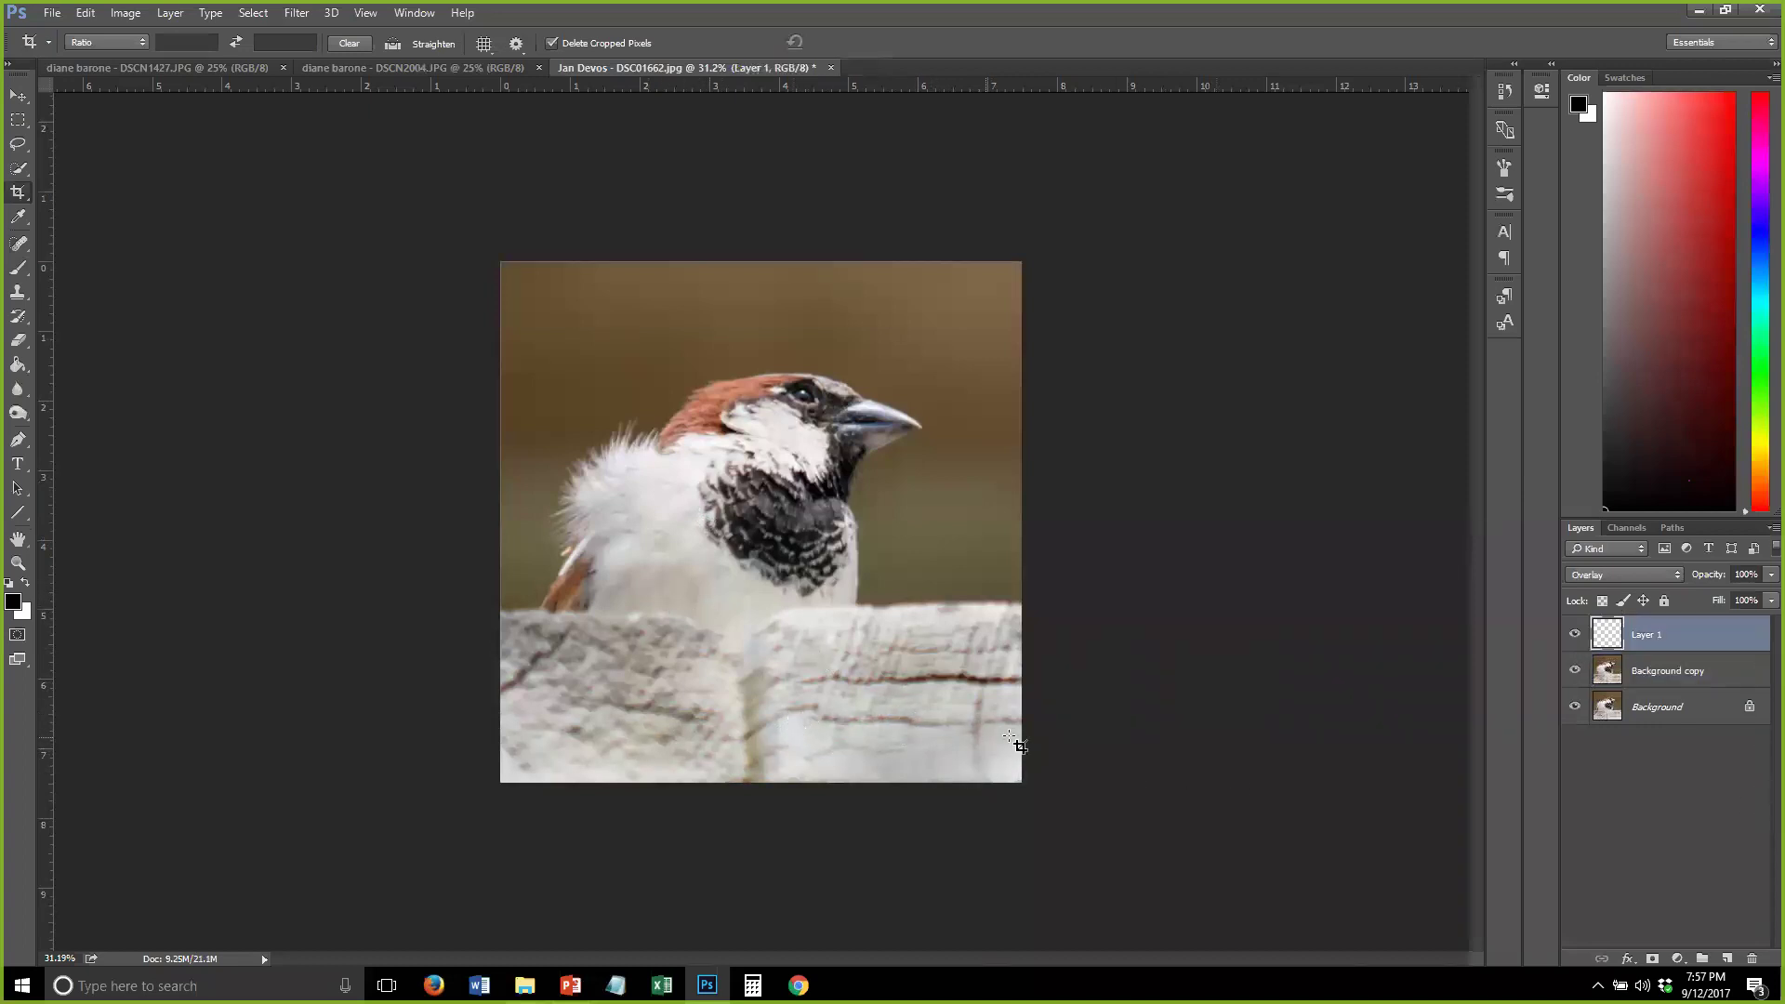
click(19, 270)
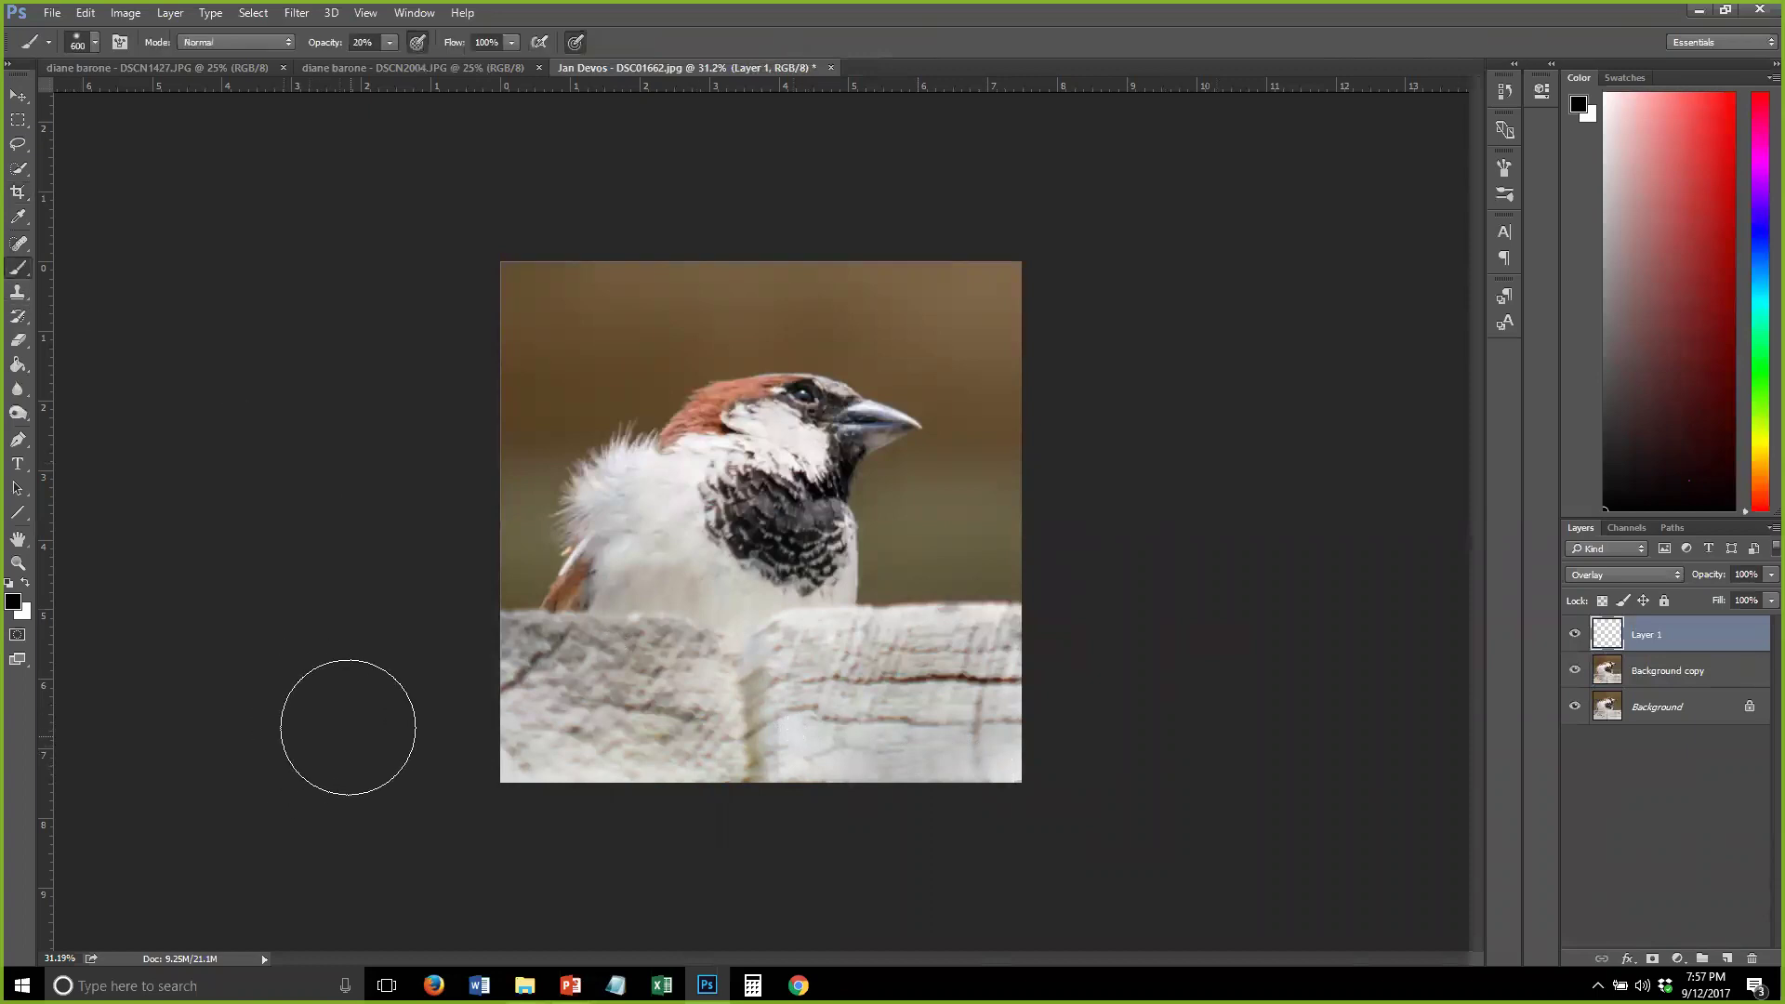
click(18, 291)
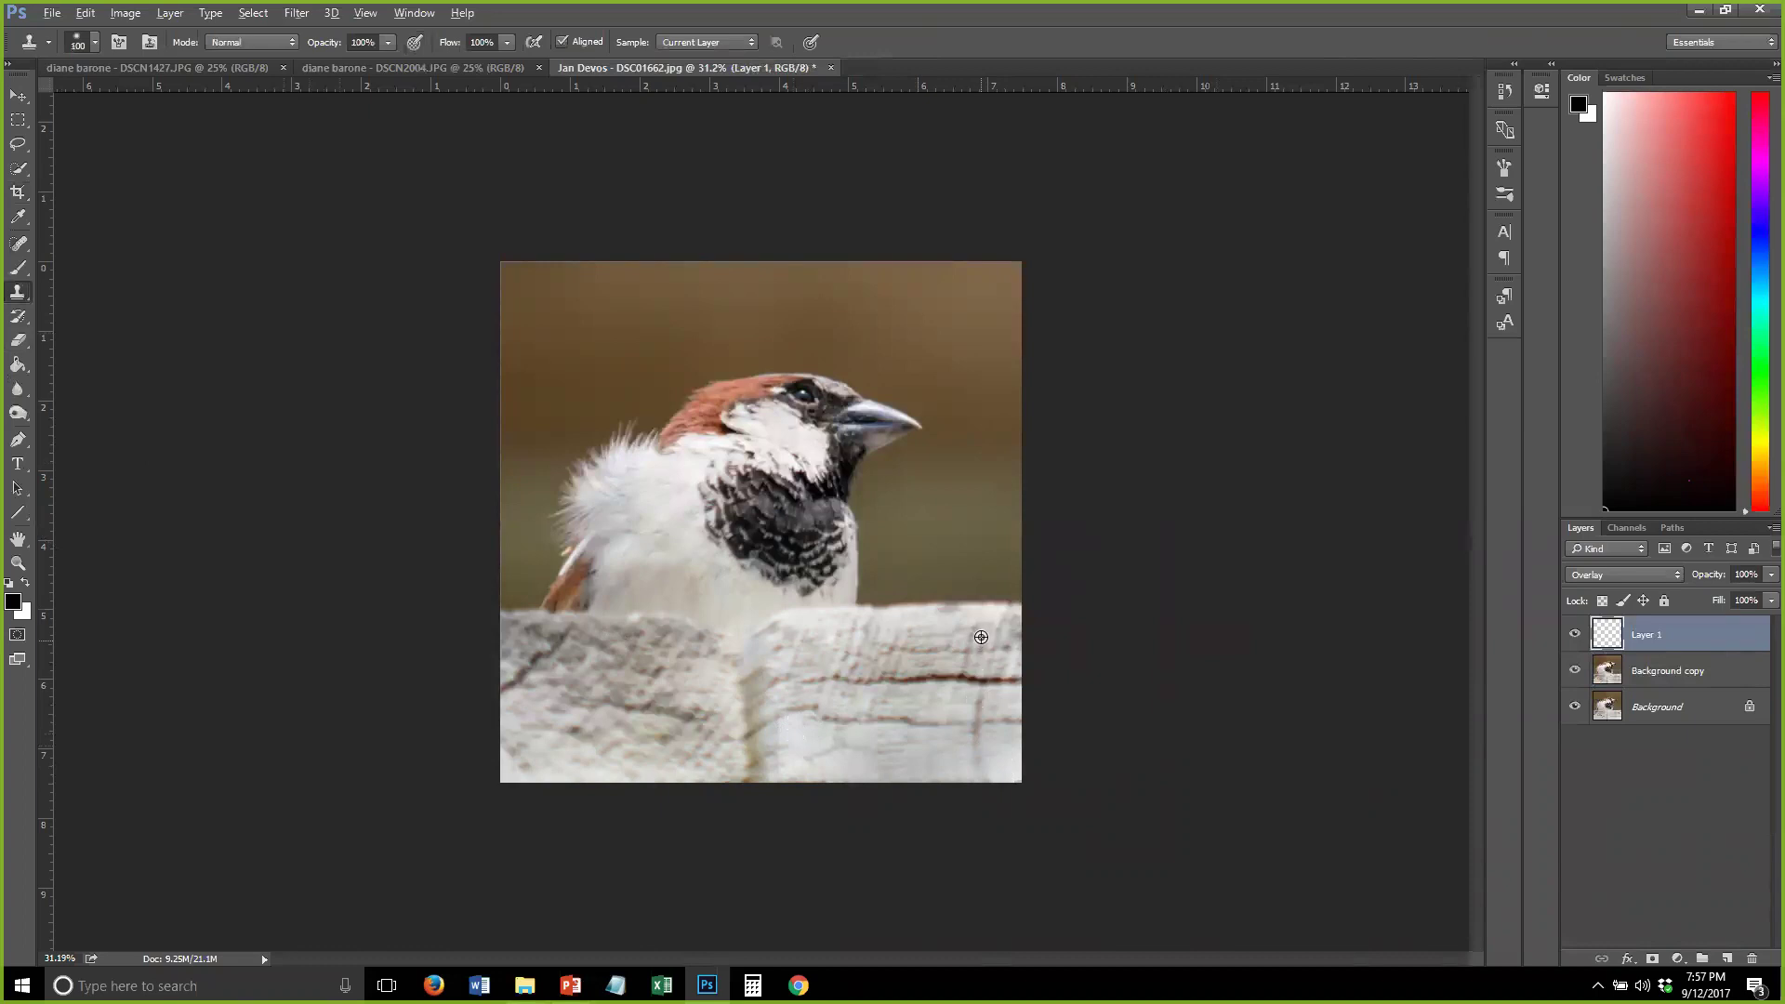
click(1746, 671)
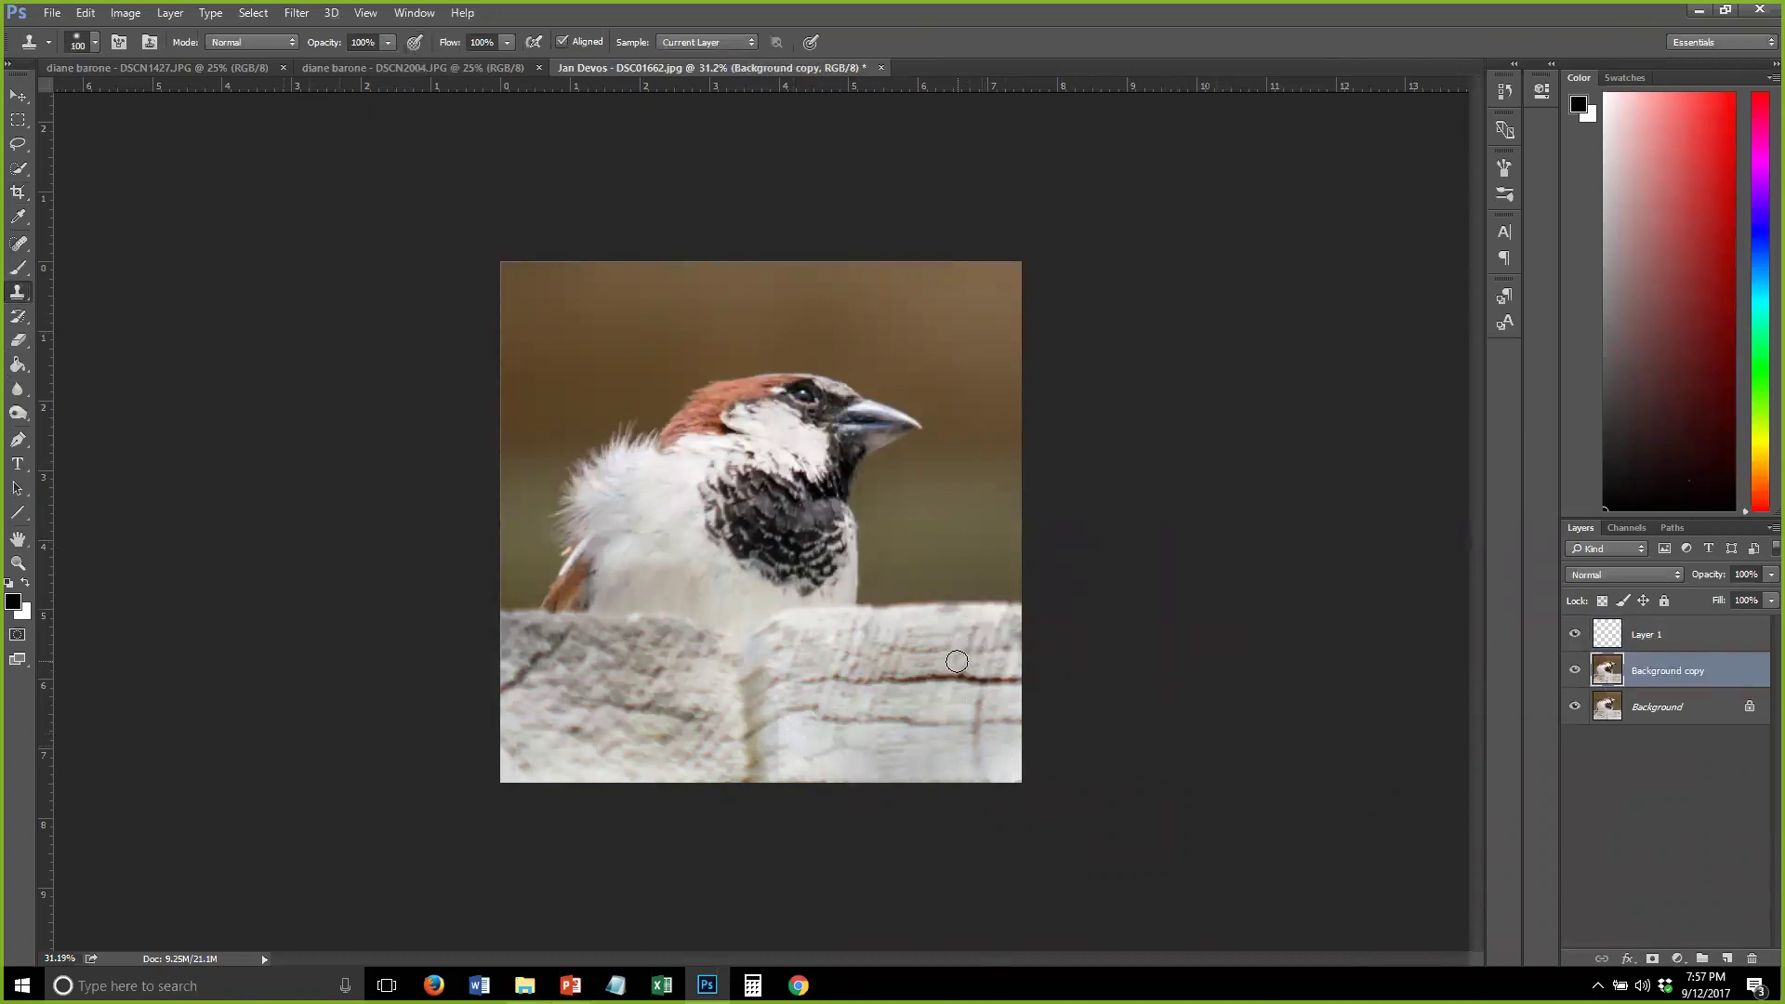
key(bracketright)
key(bracketright)
key(bracketright)
key(bracketright)
key(3)
mouse_move(945, 741)
mouse_down()
mouse_move(1015, 750)
mouse_move(858, 768)
mouse_move(1016, 779)
mouse_move(1027, 750)
mouse_move(1040, 786)
mouse_move(997, 753)
mouse_up()
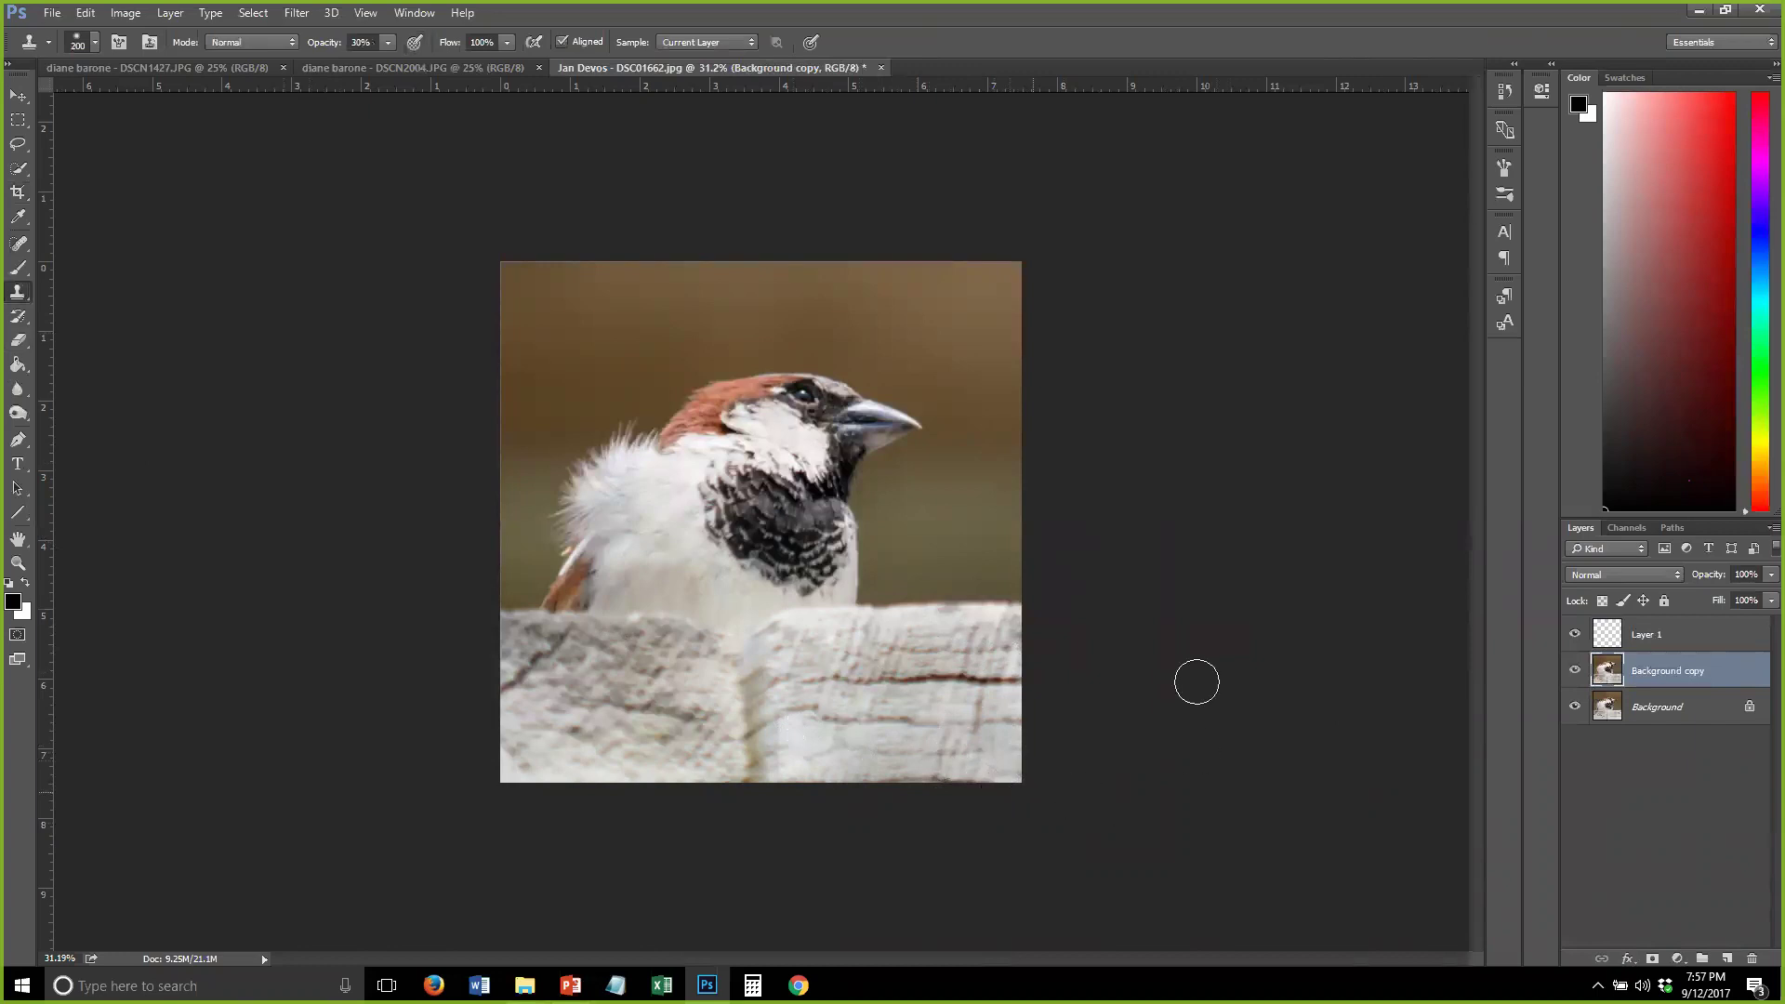
Darken the wooden ledge below the bird on Layer 1 with a 600 px black brush at 20% opacity
key(alt+bracketright)
click(17, 268)
mouse_move(792, 826)
mouse_down()
mouse_move(871, 819)
mouse_move(516, 798)
mouse_move(1043, 774)
mouse_move(1004, 784)
mouse_move(1002, 742)
mouse_move(548, 803)
mouse_move(419, 756)
mouse_move(552, 766)
mouse_move(691, 707)
mouse_move(944, 696)
mouse_move(1077, 747)
mouse_move(584, 896)
mouse_move(69, 809)
mouse_move(122, 652)
mouse_move(880, 539)
mouse_move(814, 636)
mouse_move(673, 704)
mouse_move(983, 781)
mouse_move(1020, 813)
mouse_move(932, 825)
mouse_move(635, 801)
mouse_move(783, 688)
mouse_move(771, 753)
mouse_move(732, 734)
mouse_up()
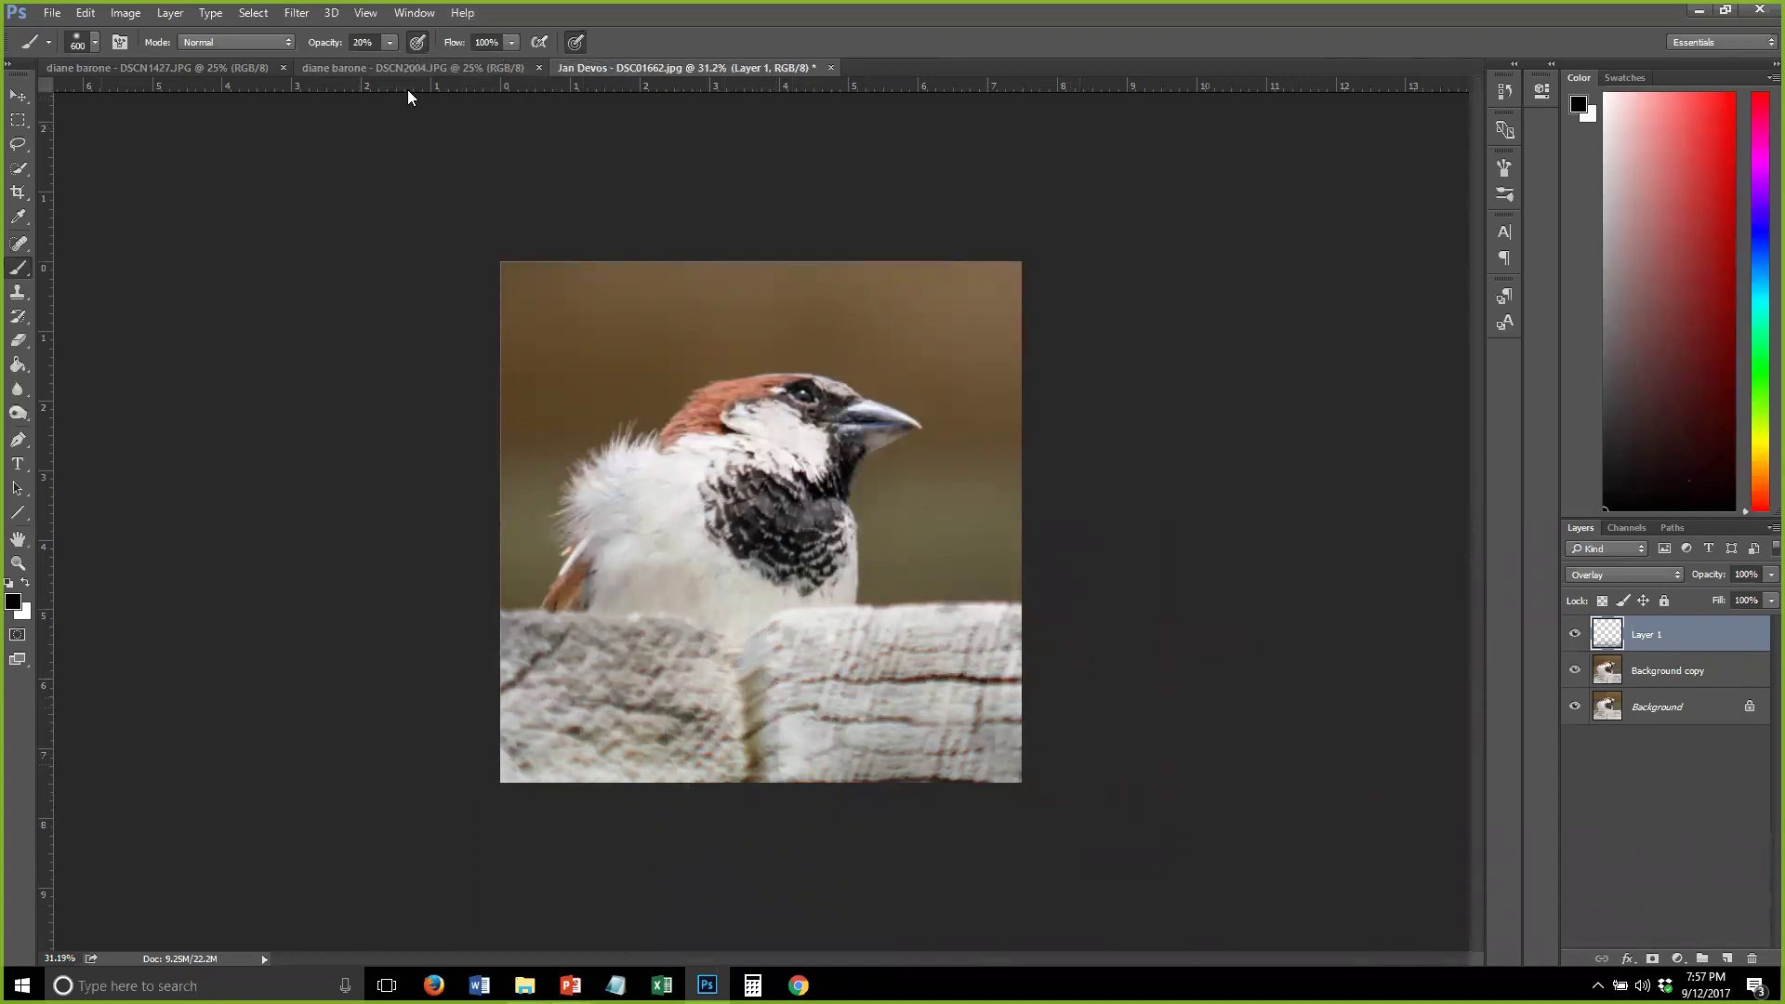
Close the edited sparrow photo and return to the pelican photo DSCN2004.JPG
click(830, 68)
click(902, 367)
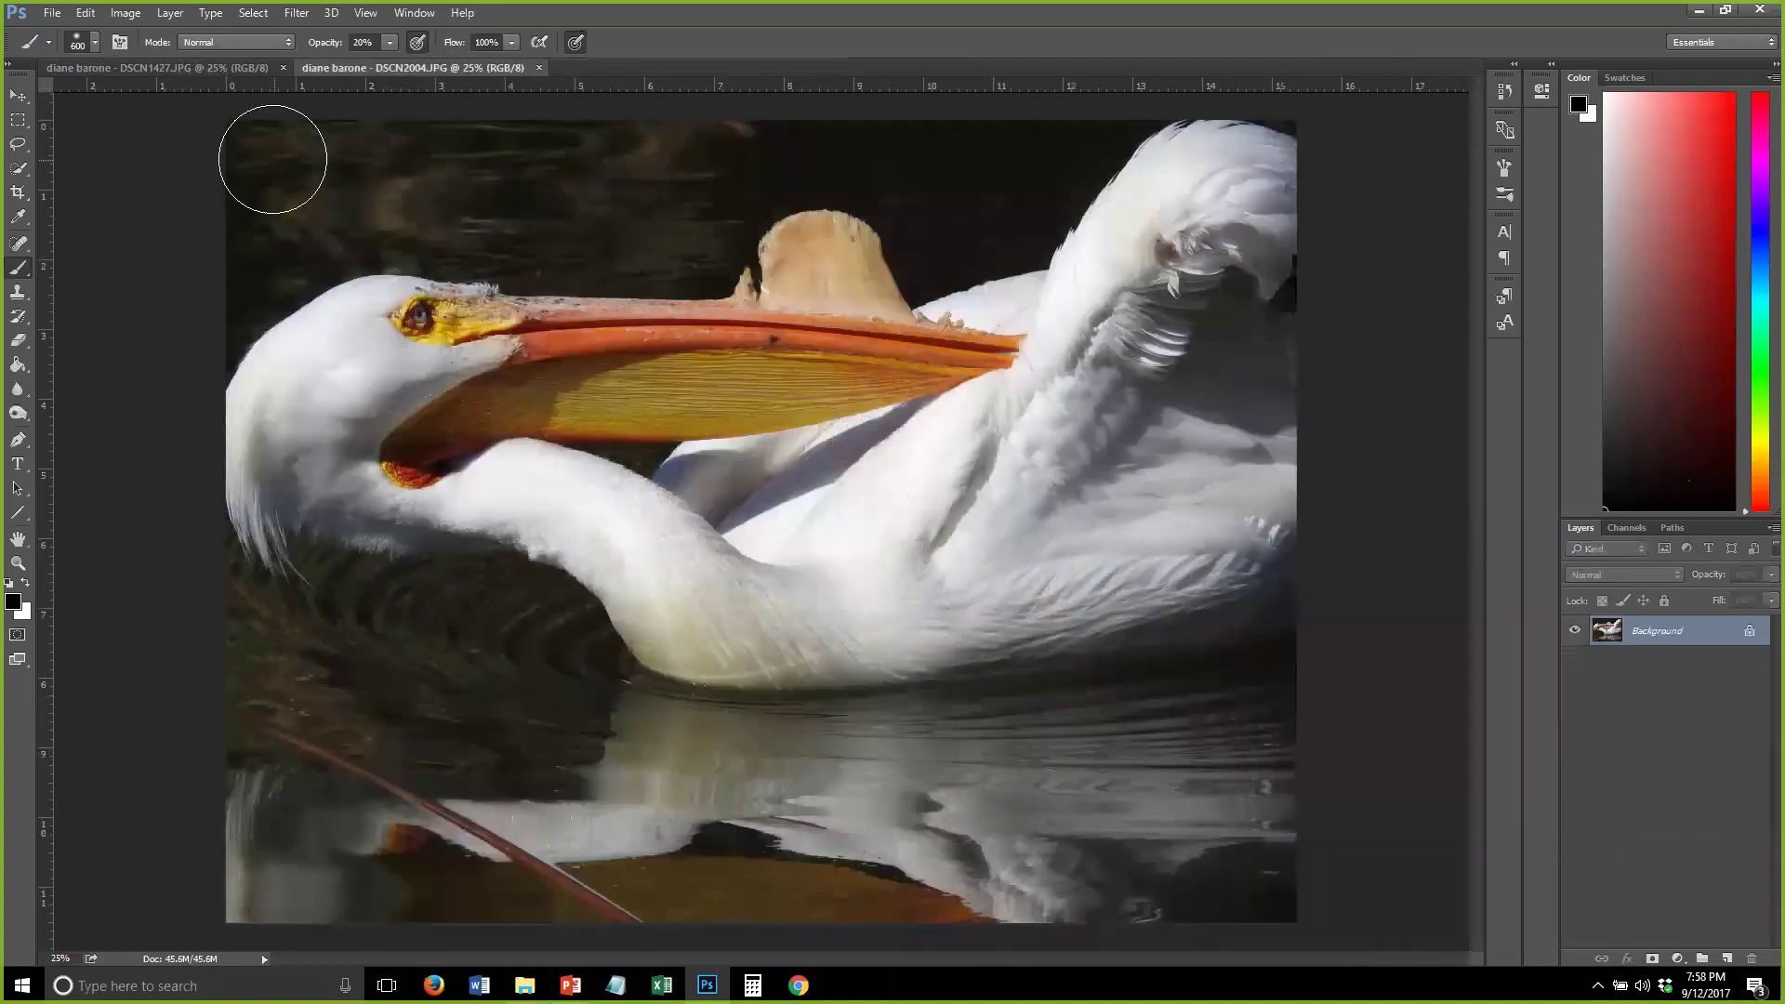
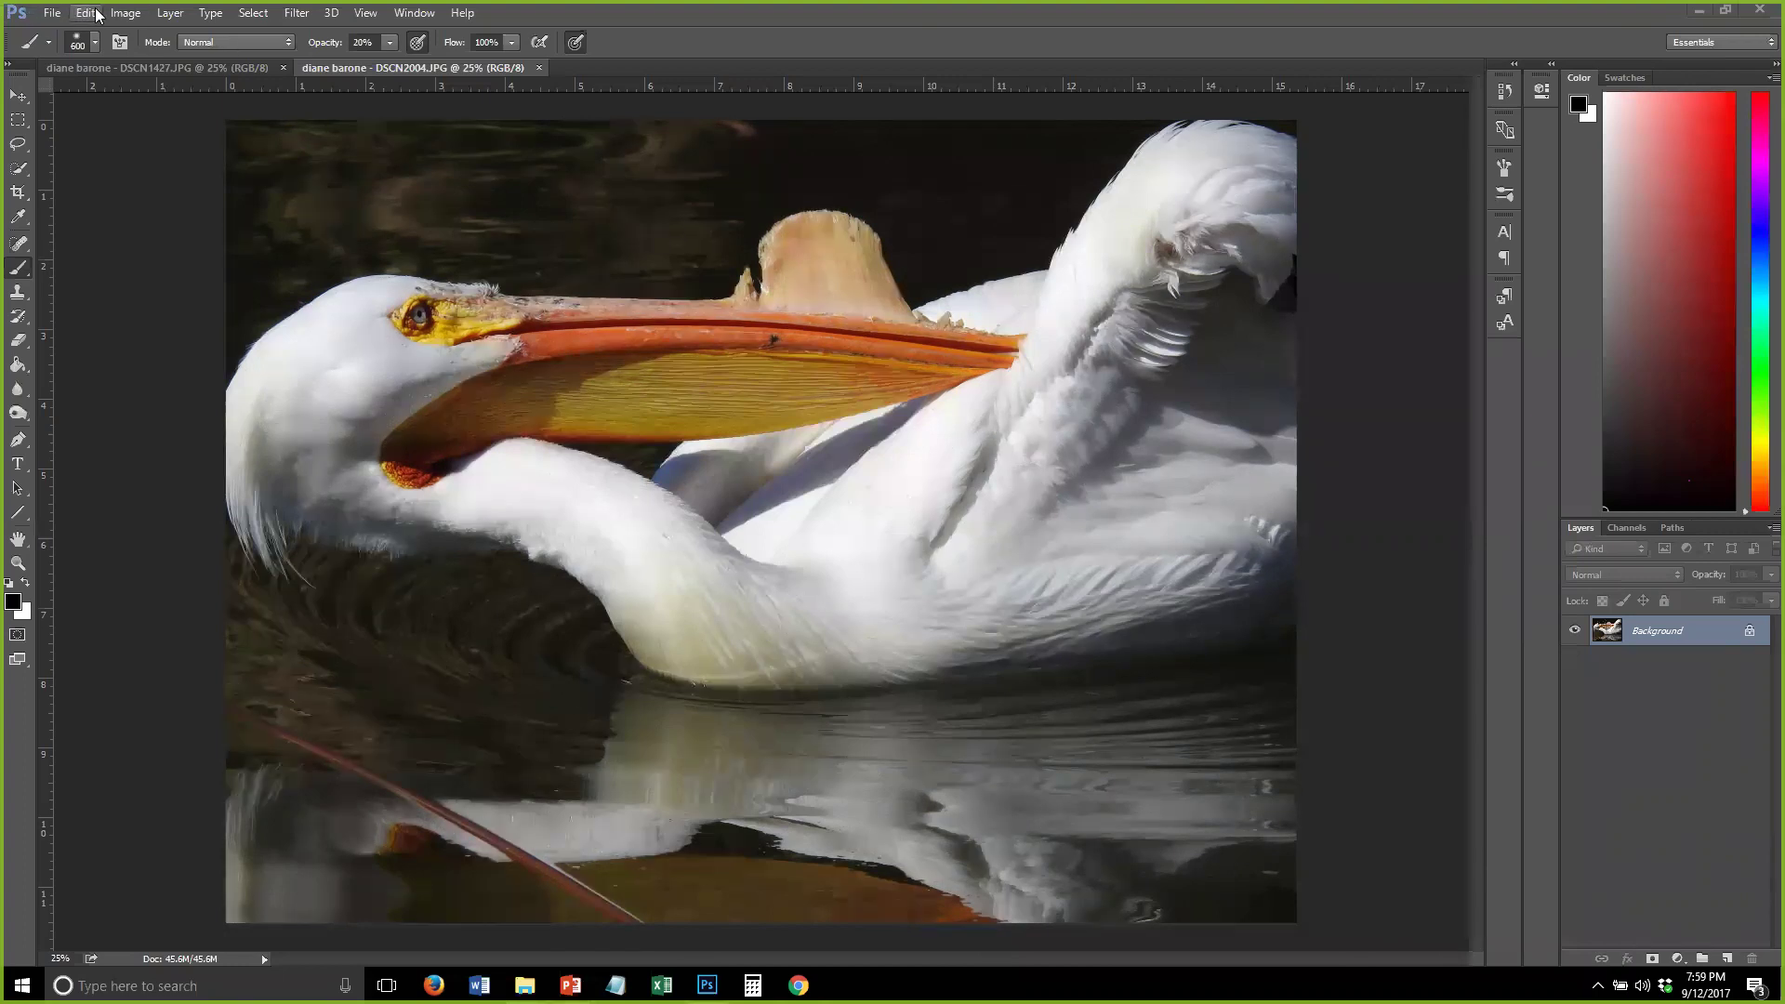
Examine the pelican photo's camera data, including focal length and exposure settings, in its file information, leaving the metadata as is
click(52, 13)
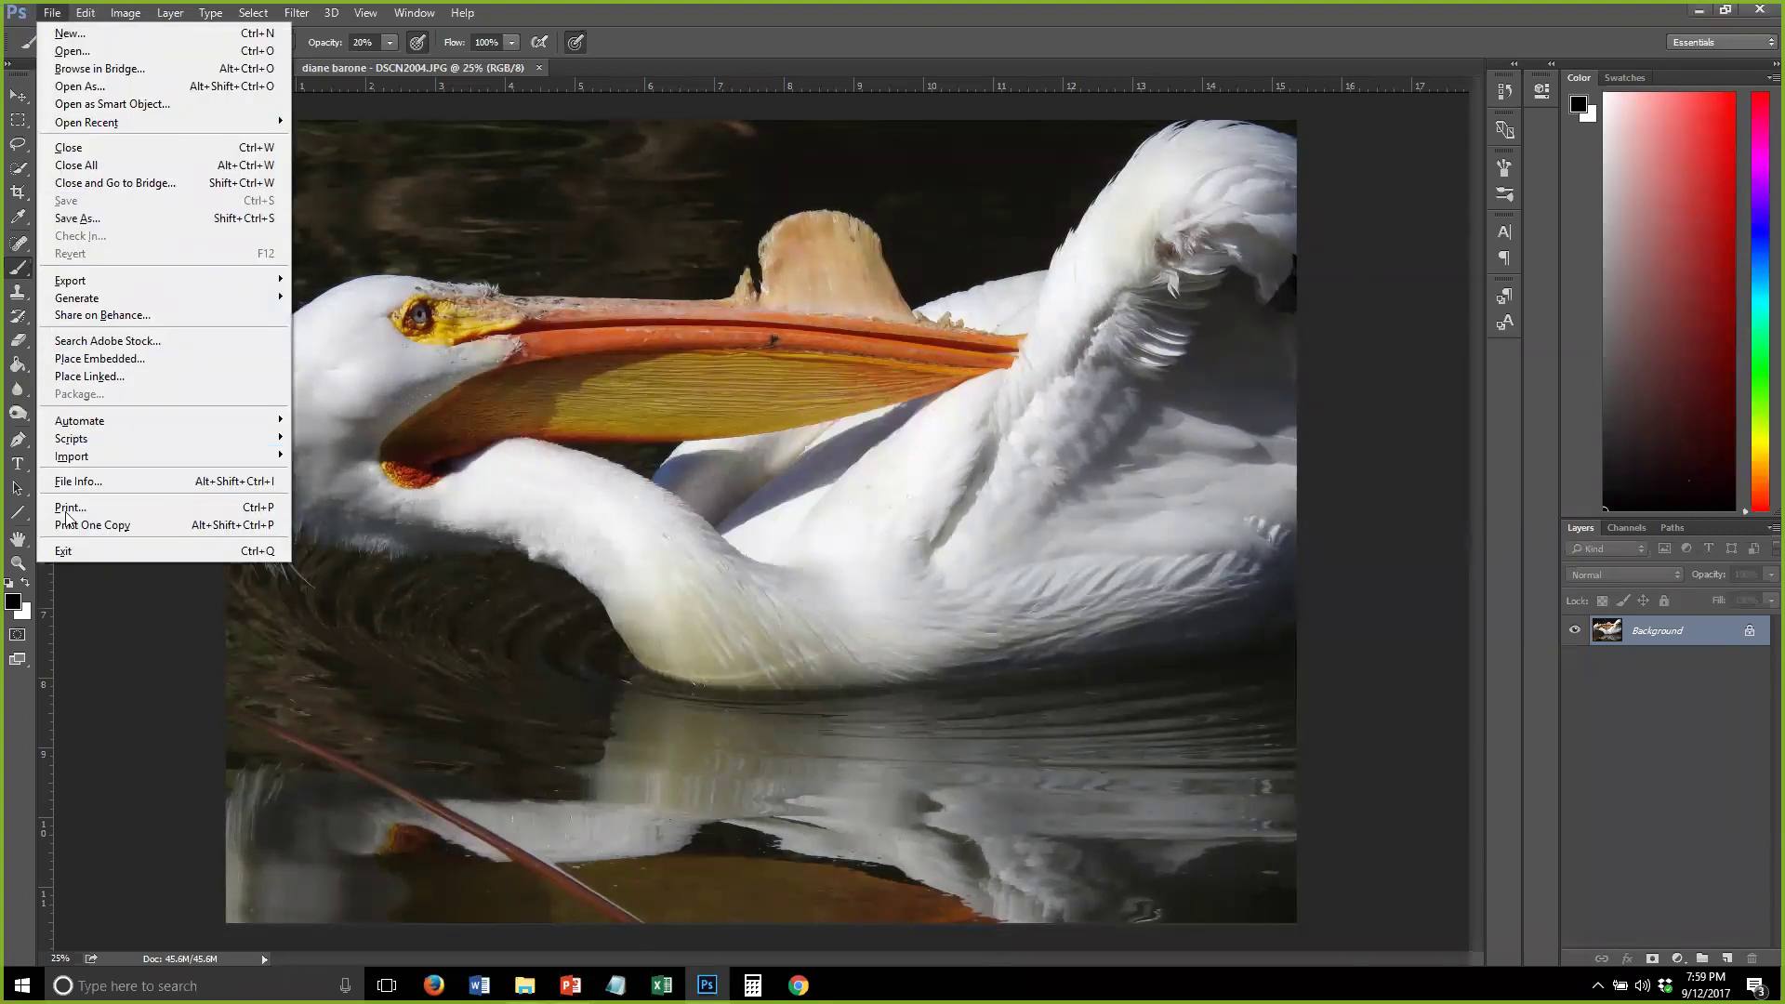
click(77, 483)
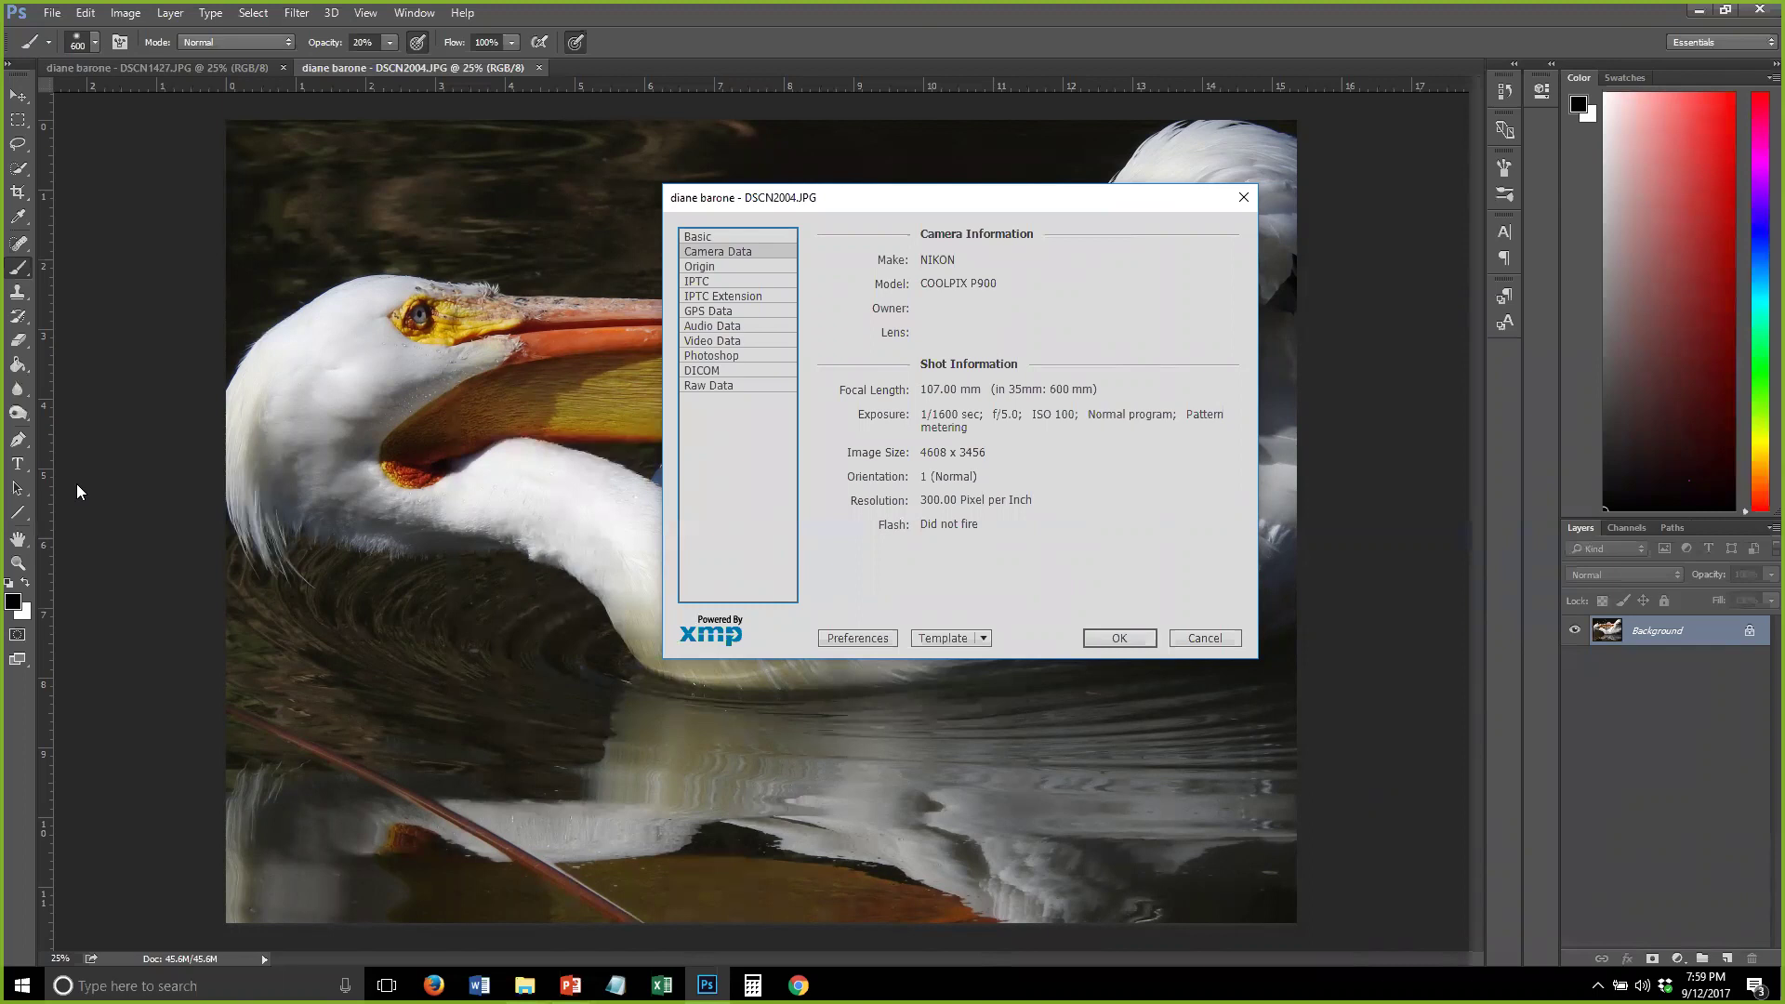
drag(900, 197, 1333, 278)
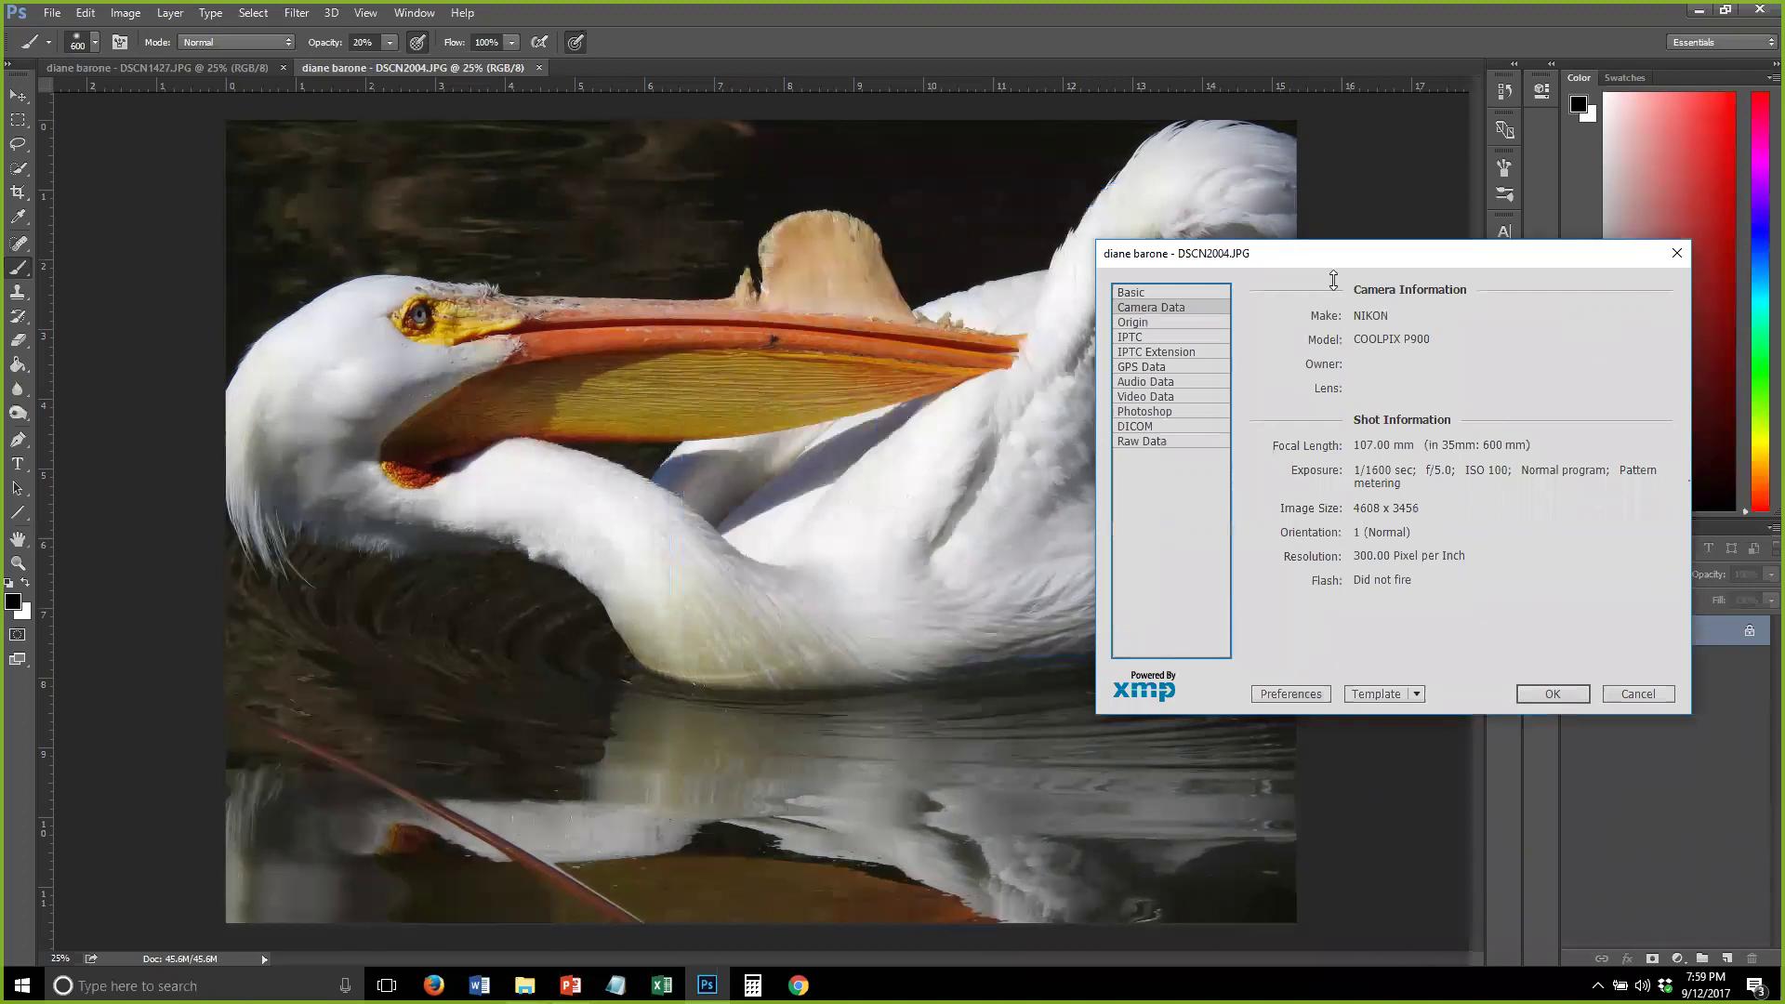
click(1627, 696)
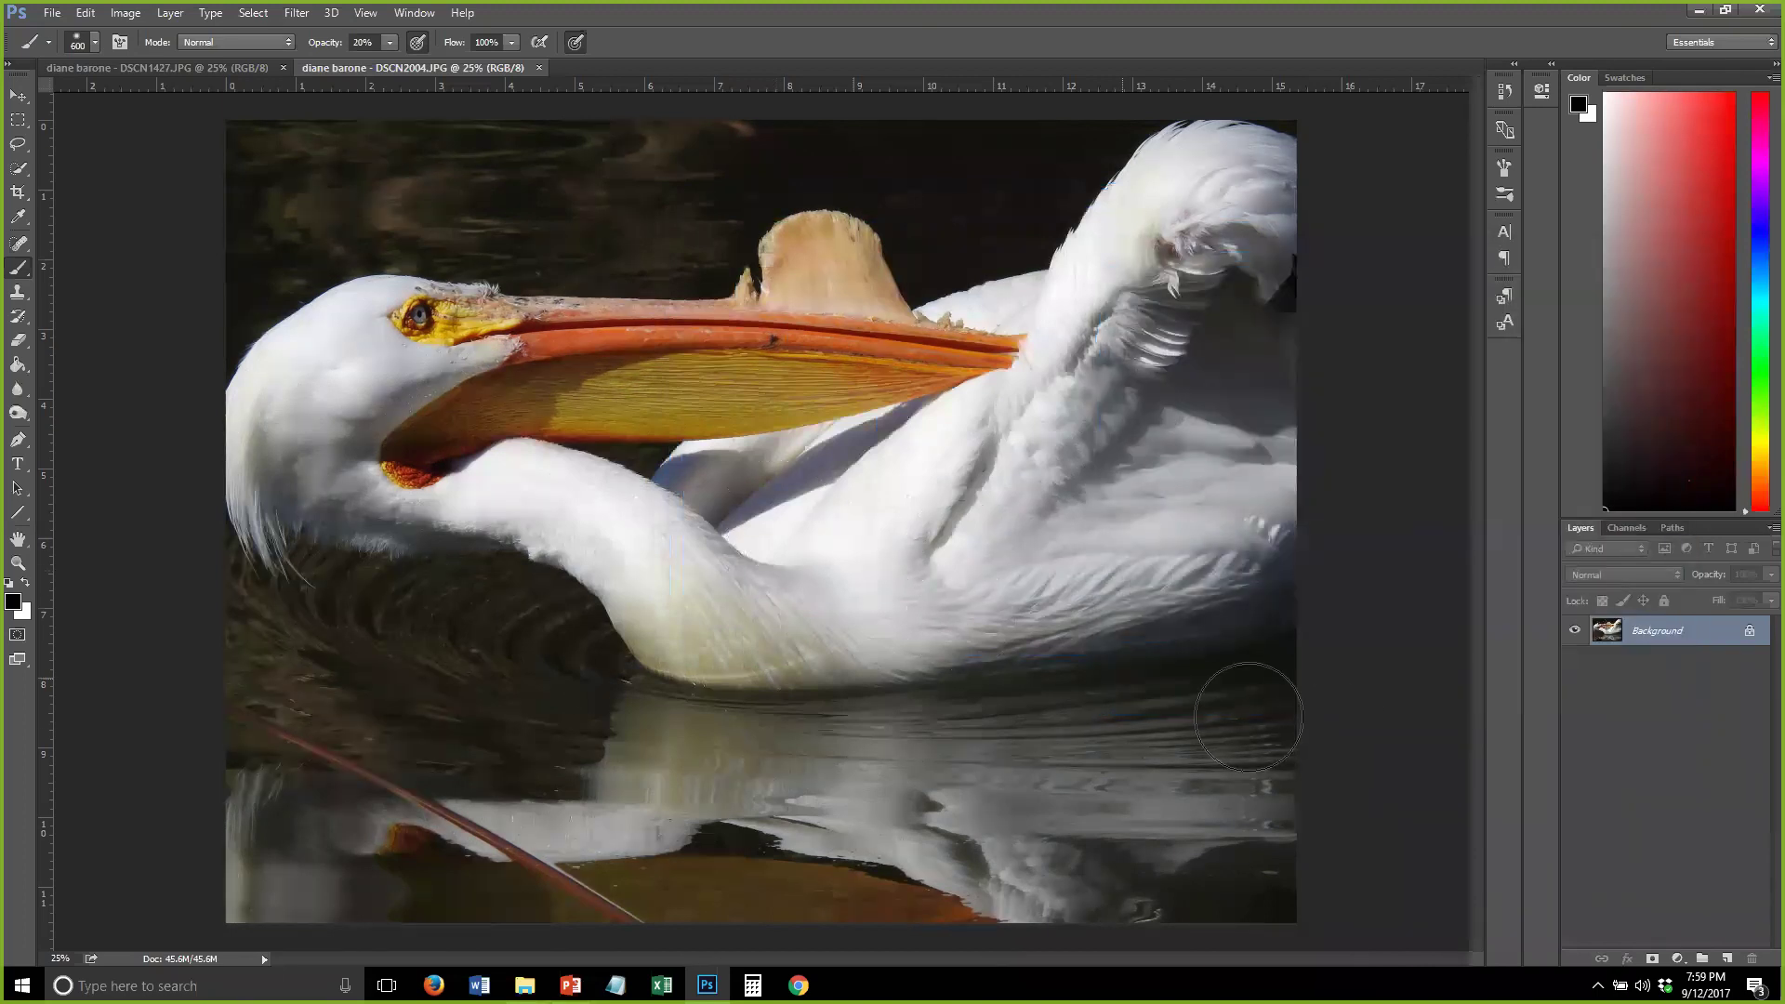
Duplicate the pelican photo's Background layer
drag(1715, 646, 1724, 958)
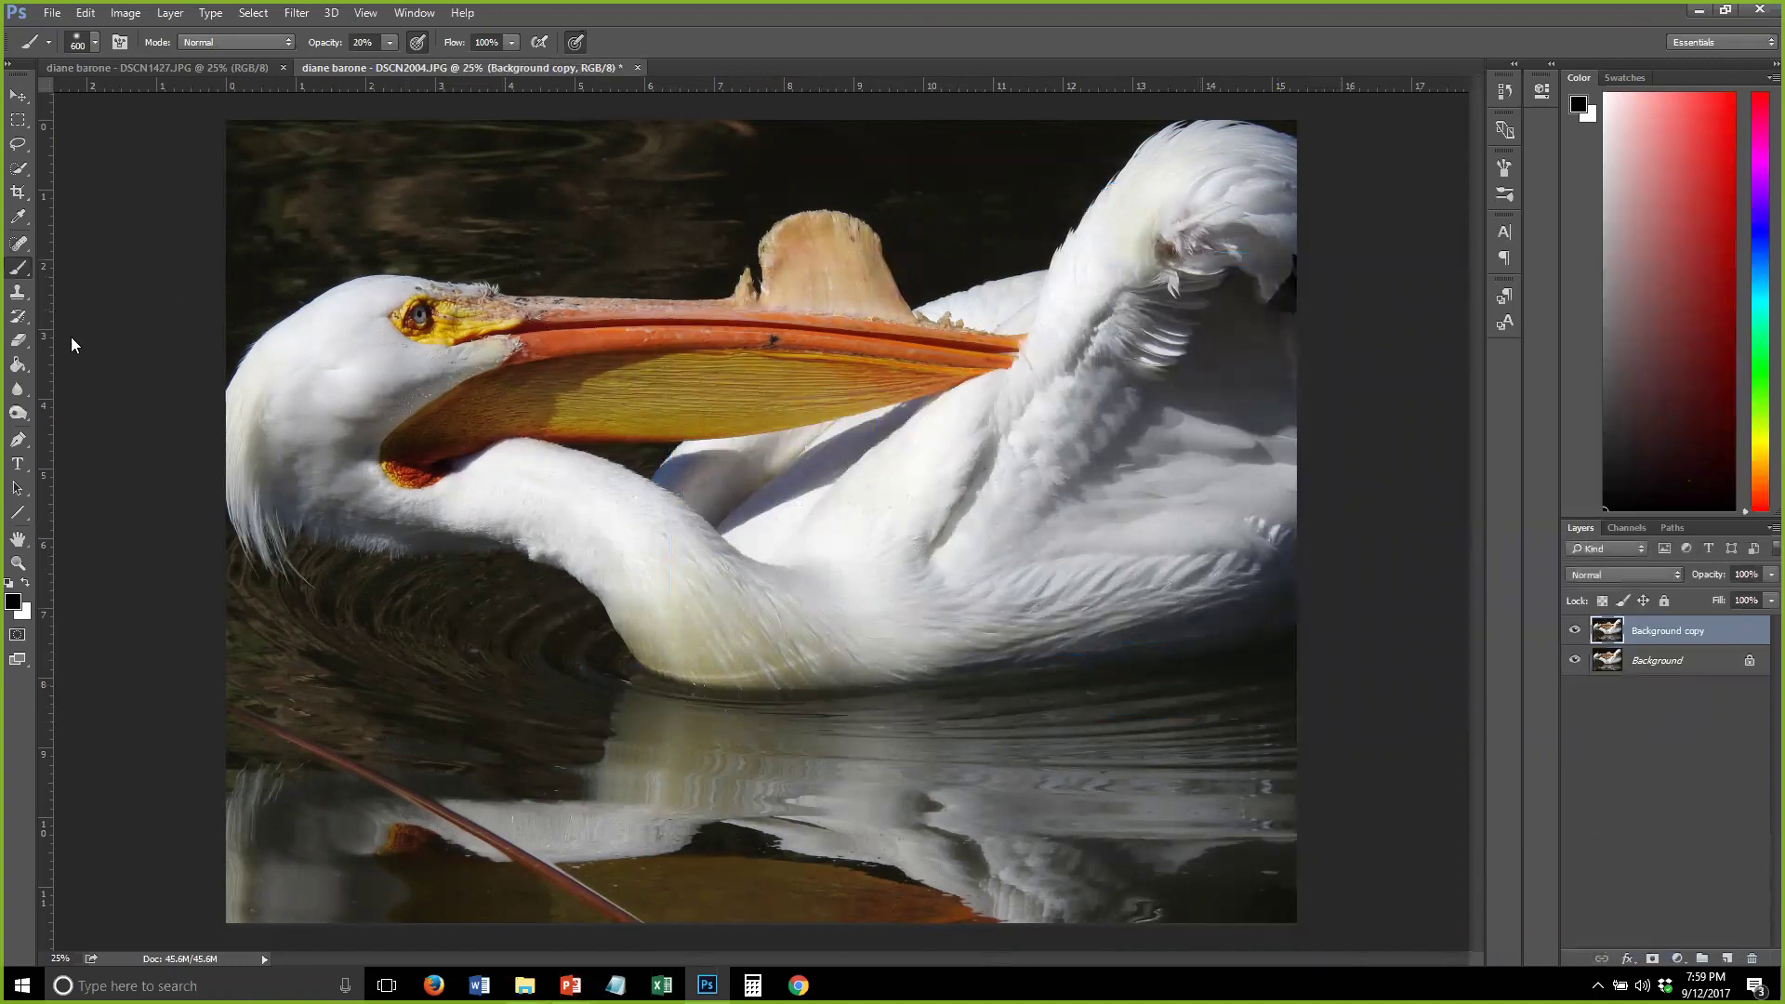
Sample the white feathers on the pelican's head, neck and body with the foreground Color Picker to check highlight detail, and cancel the picker
click(17, 488)
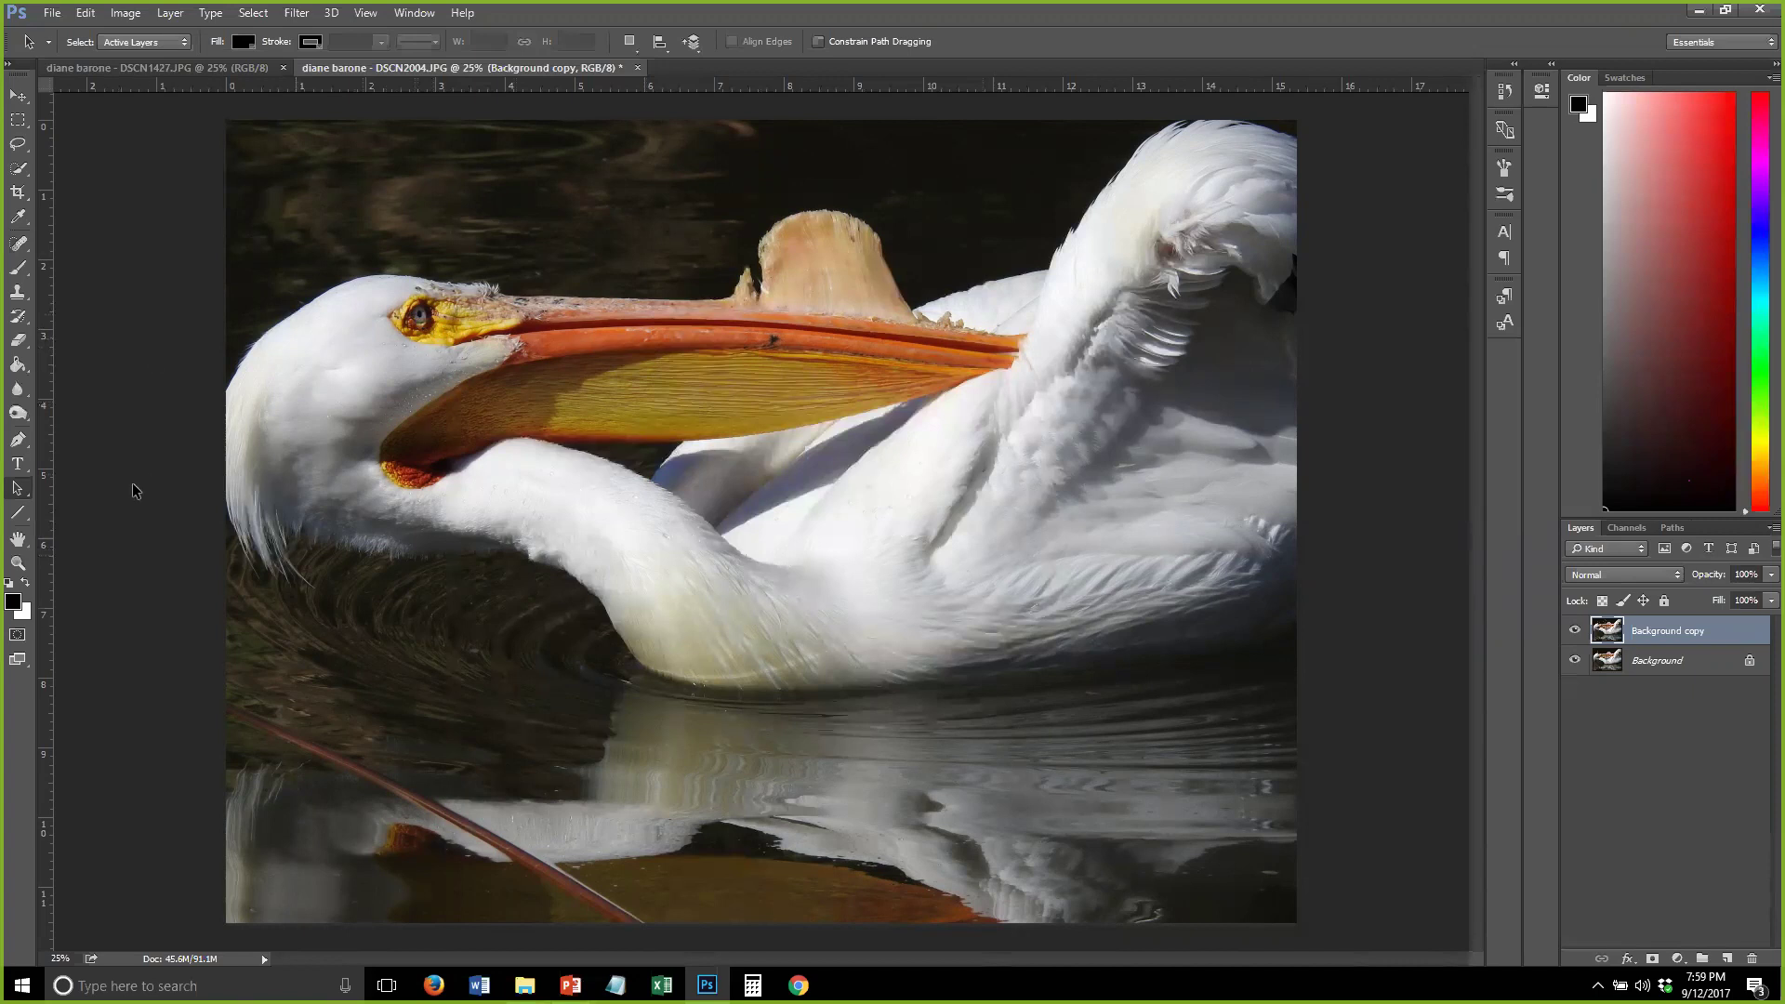
click(13, 600)
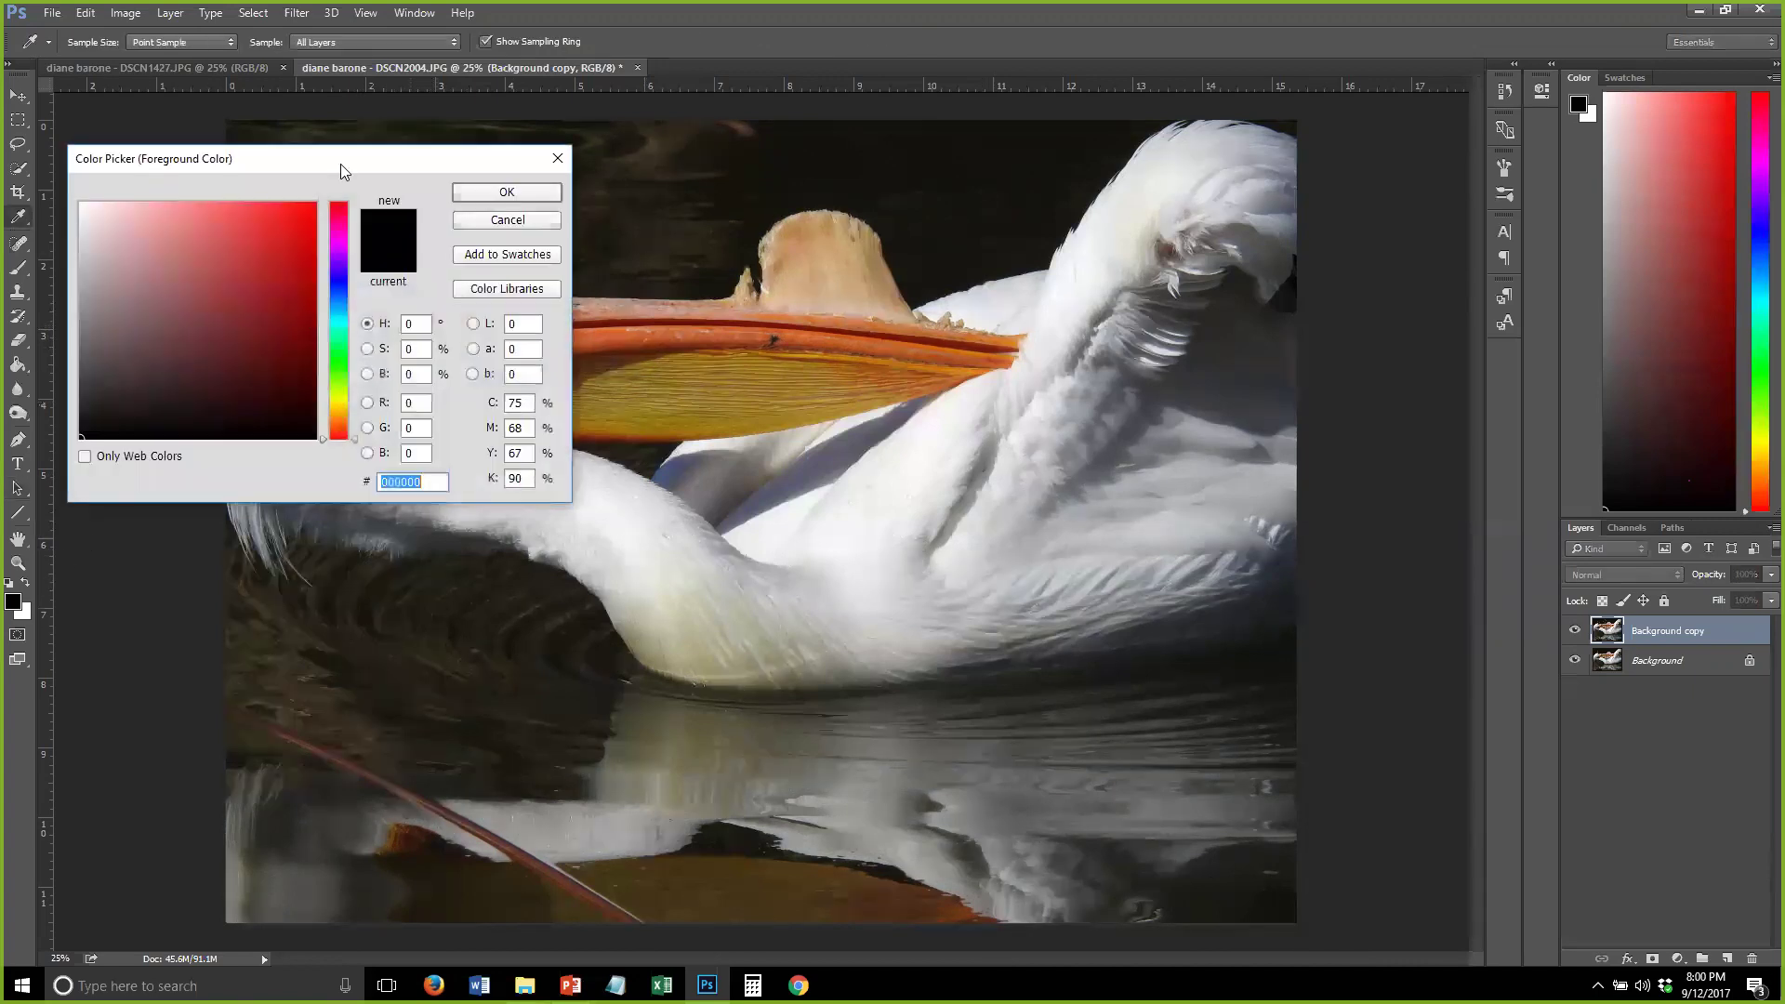
drag(340, 164, 1071, 122)
click(343, 319)
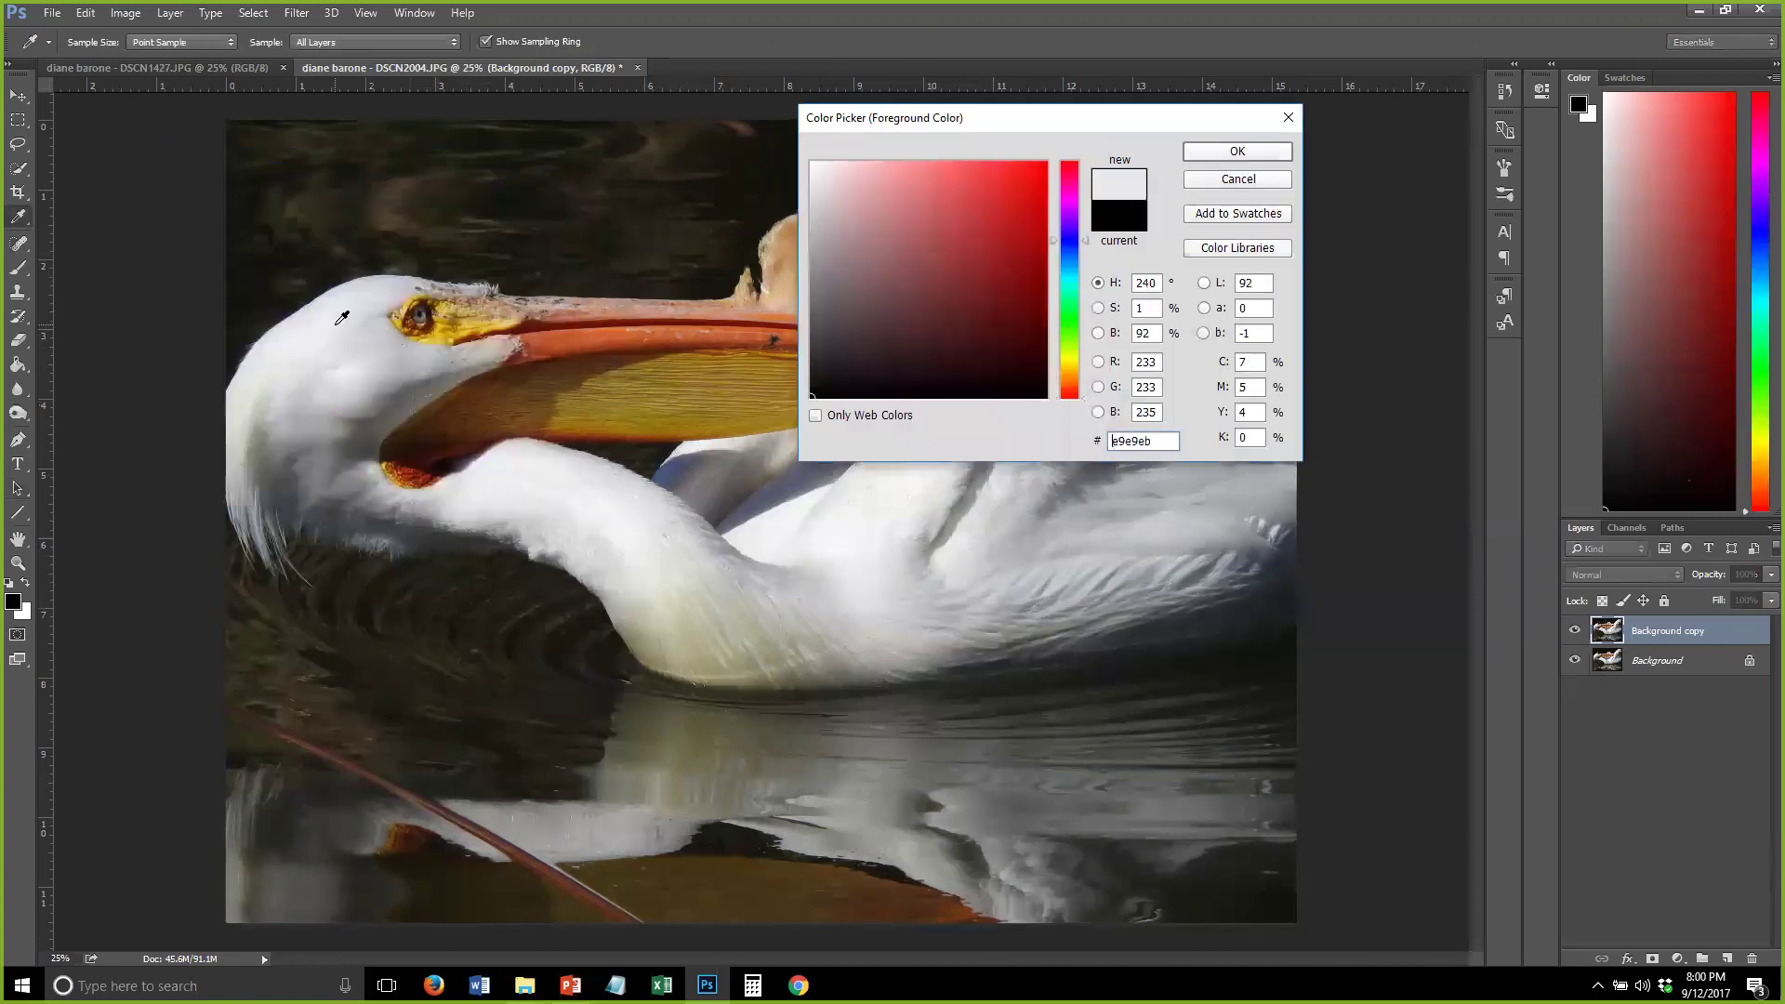
click(340, 373)
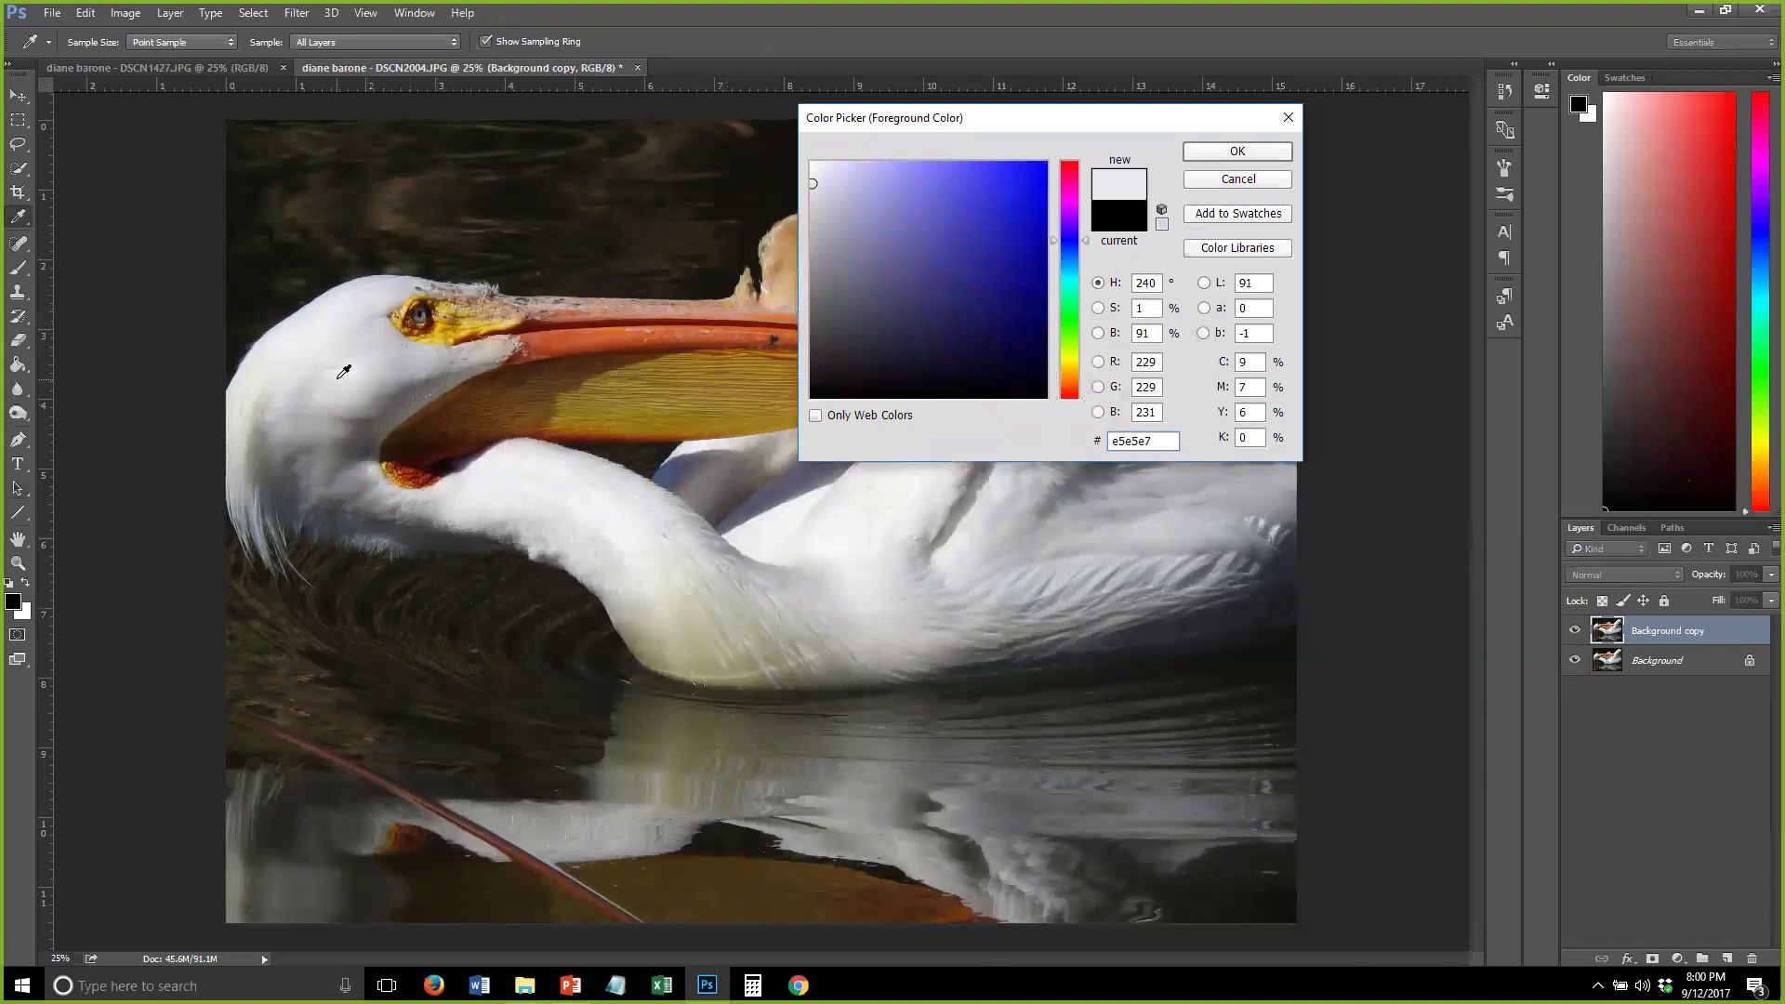
click(539, 474)
click(677, 546)
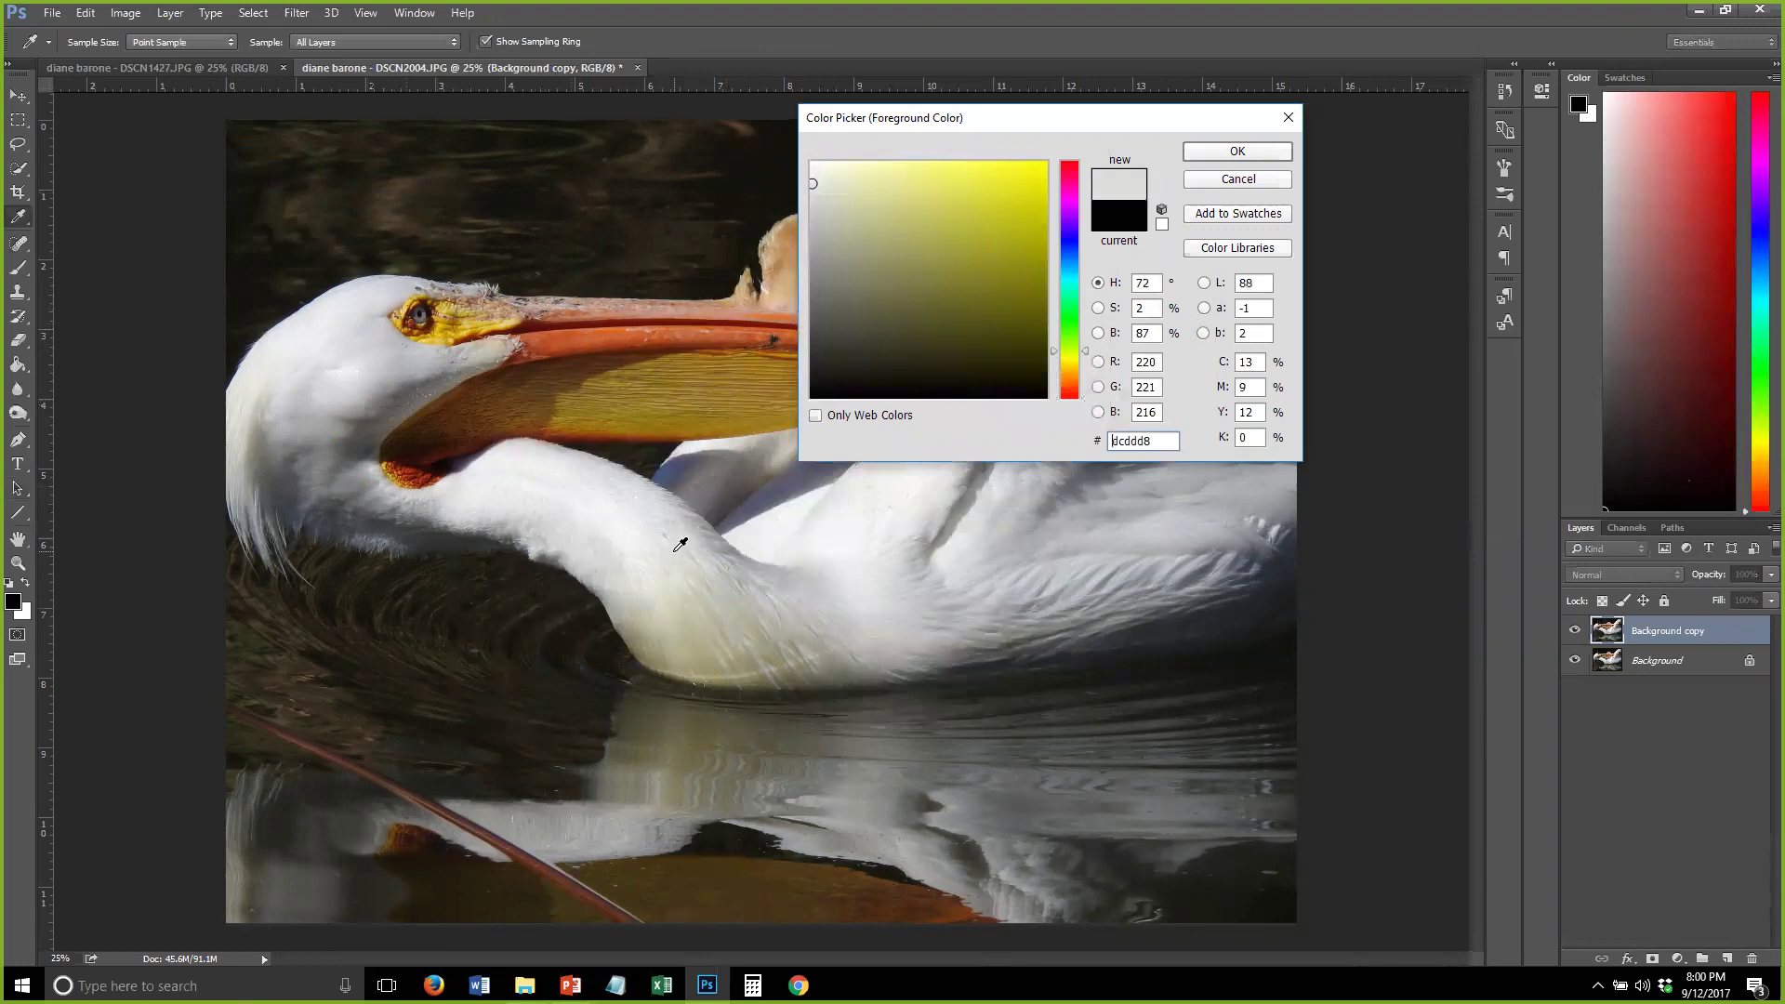
click(848, 564)
click(972, 539)
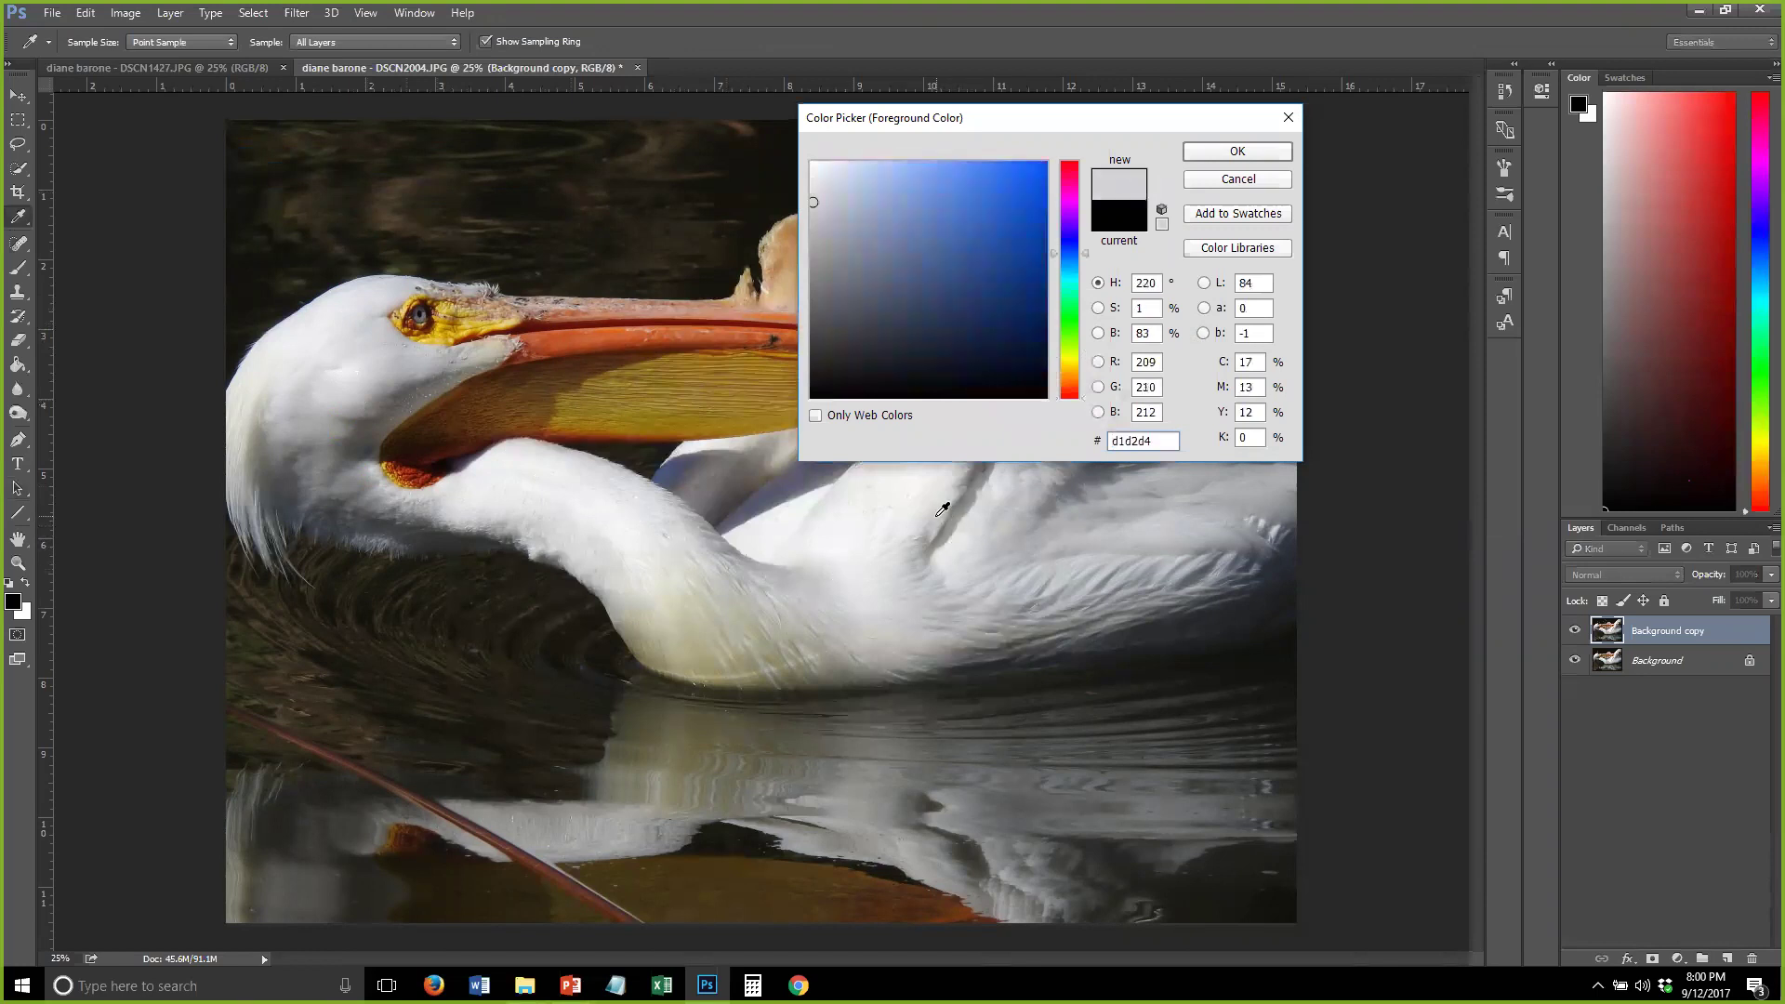
click(997, 521)
click(1040, 580)
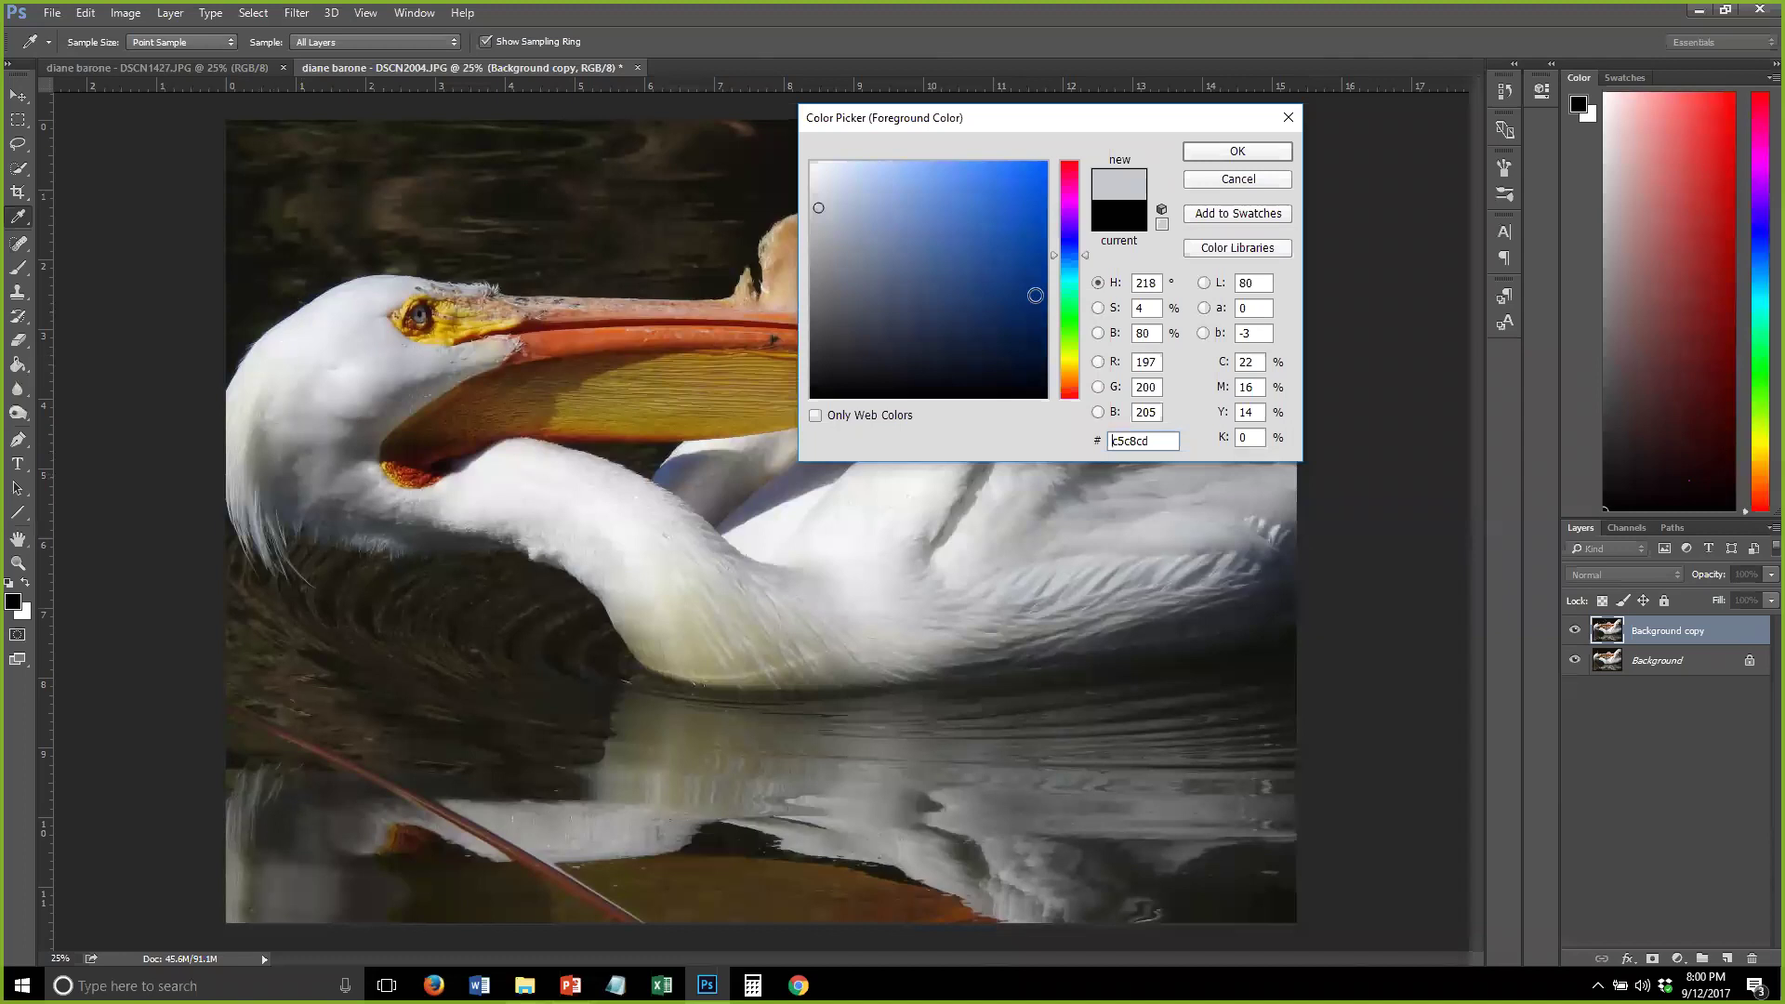
click(1213, 179)
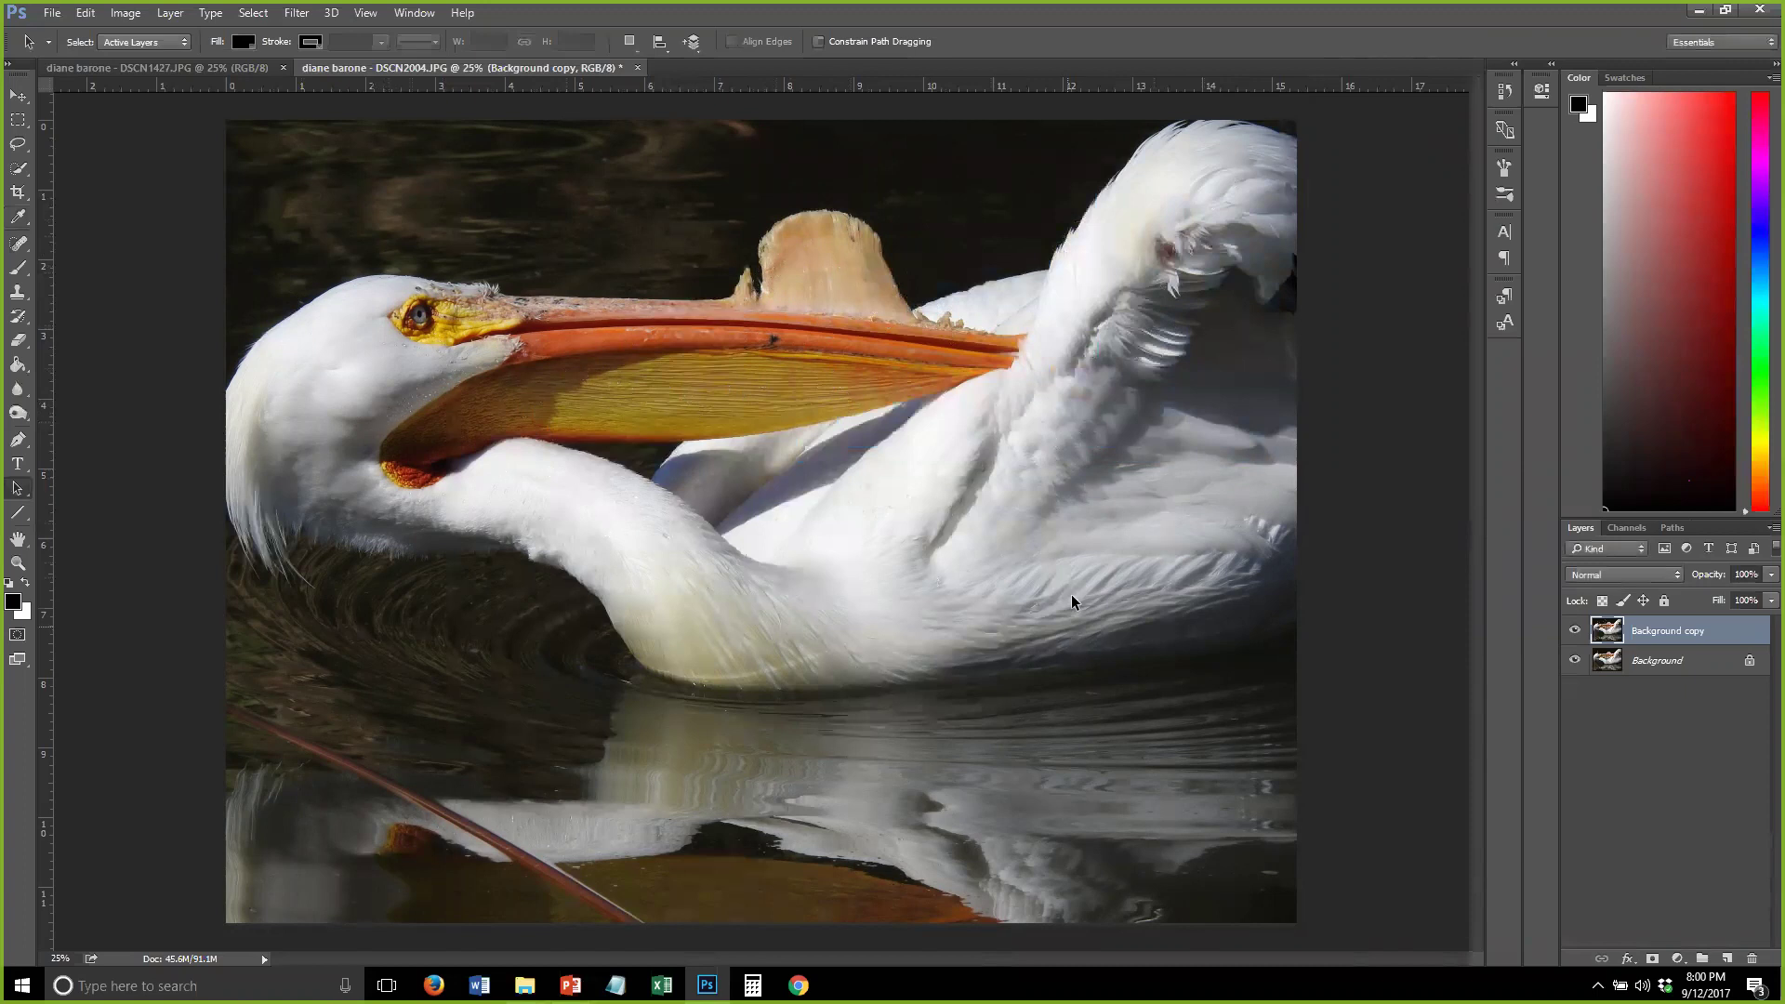
Crop a thin strip off the pelican photo's left edge, beside the back of the head
click(11, 193)
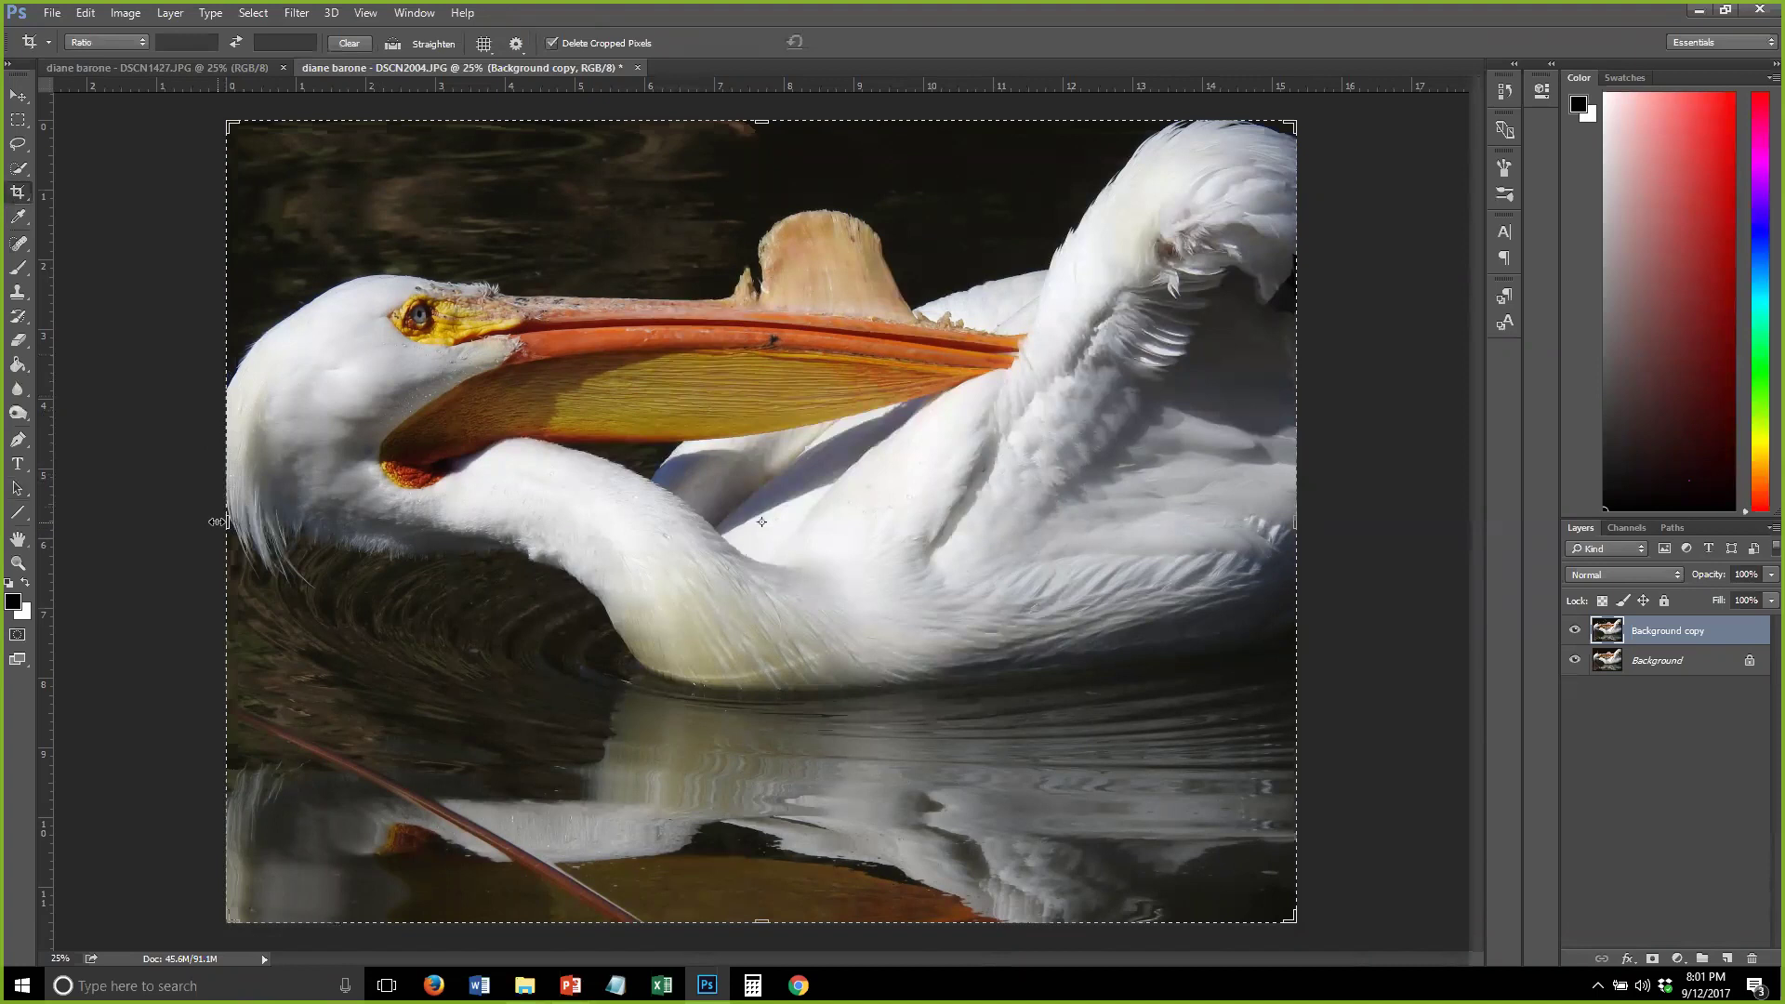
drag(217, 521, 241, 520)
key(Return)
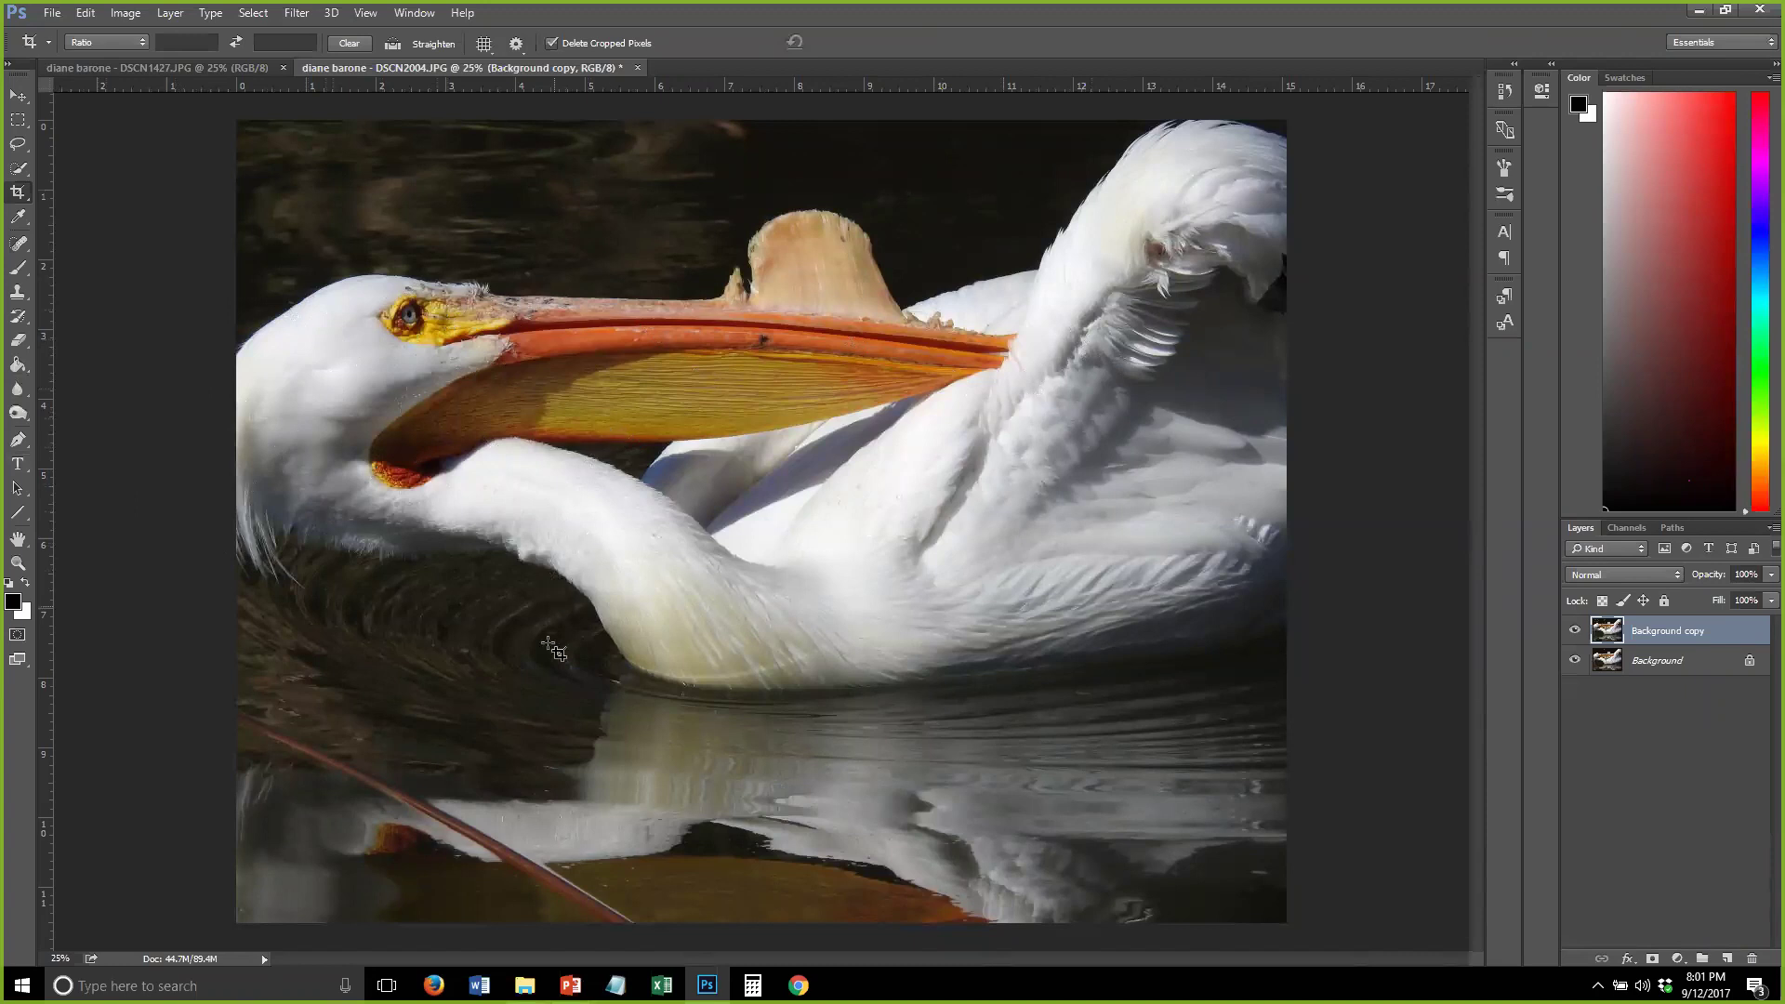
Add a new empty layer above the Background copy and set its blend mode to Overlay in the pelican photo
click(1662, 661)
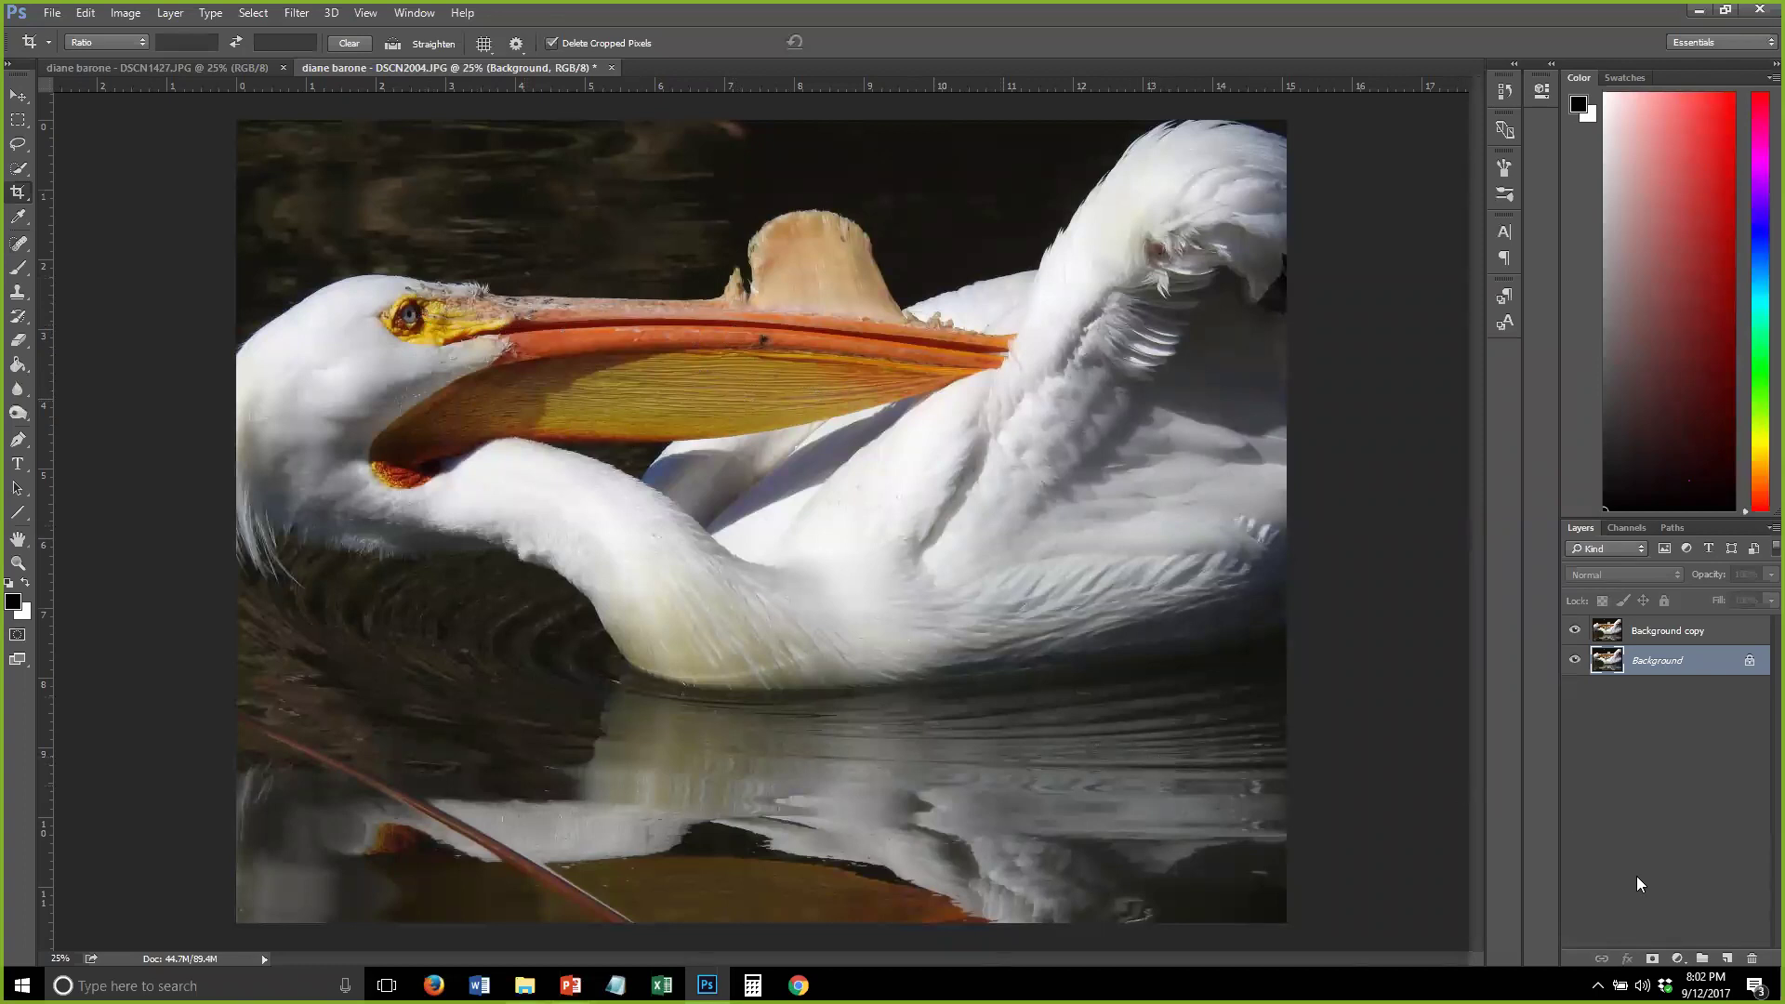
click(1726, 958)
drag(1698, 660, 1645, 625)
click(1621, 575)
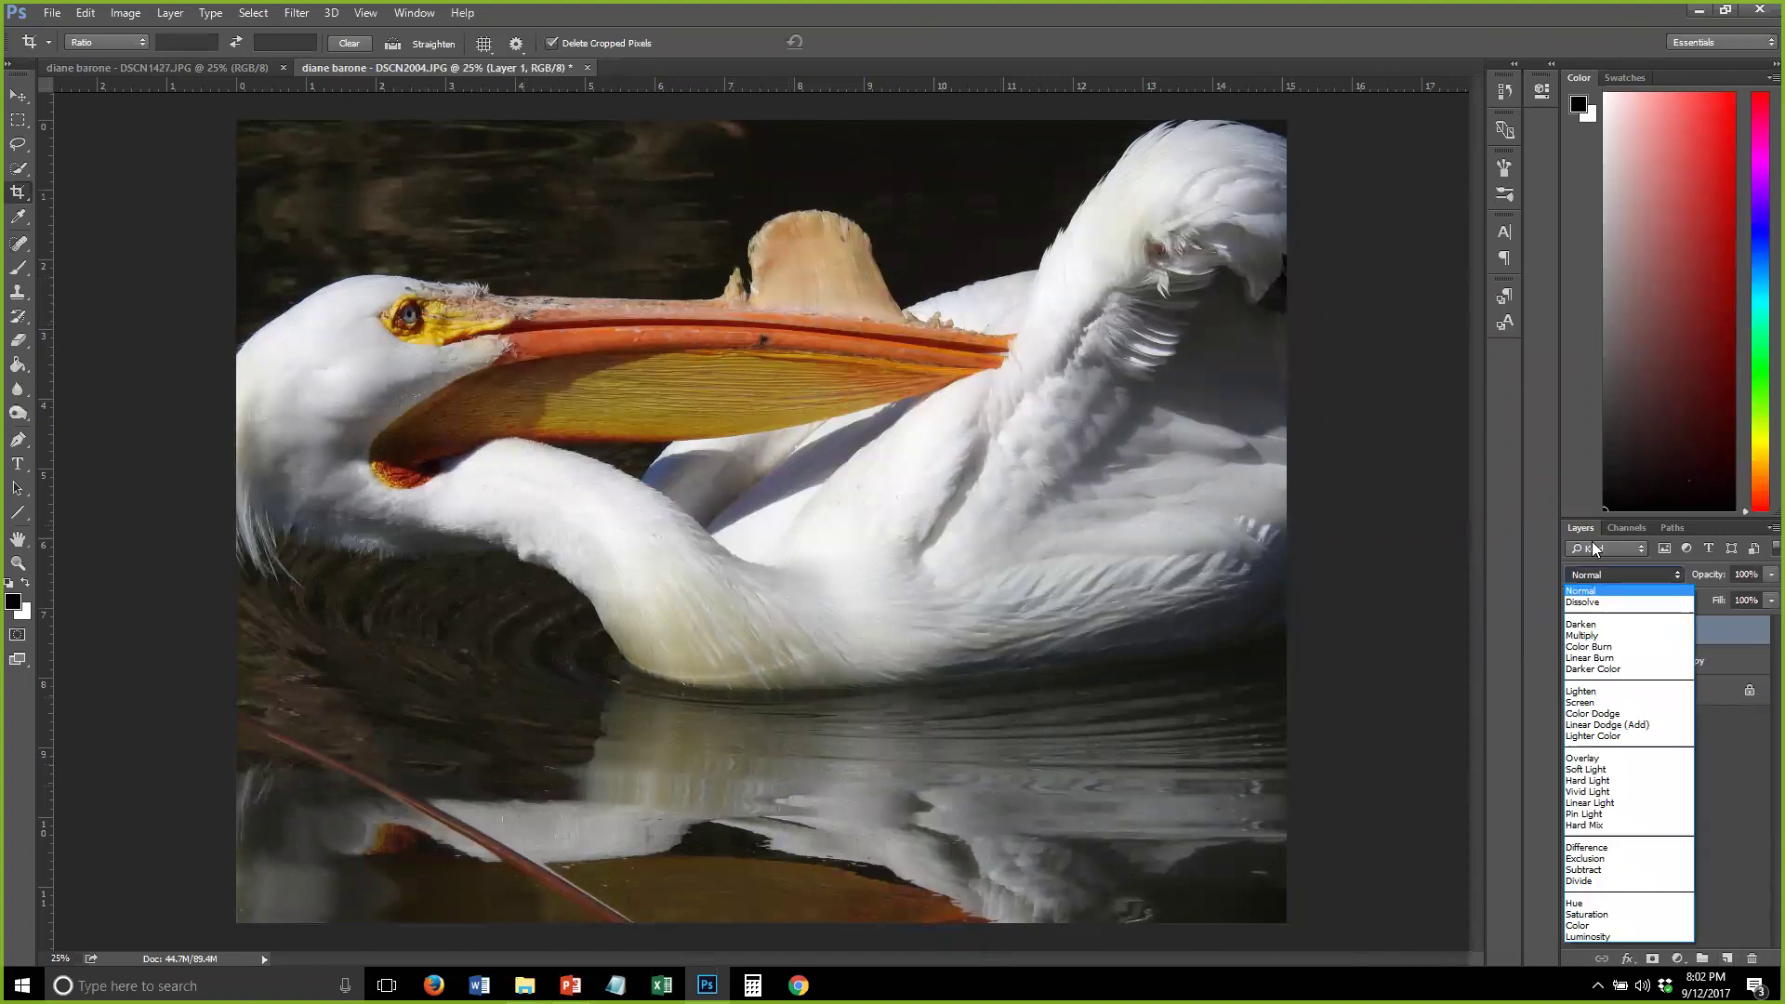
click(1608, 744)
Brighten the pelican's iris on Layer 1 with a 20 px white brush at 10% opacity
key(b)
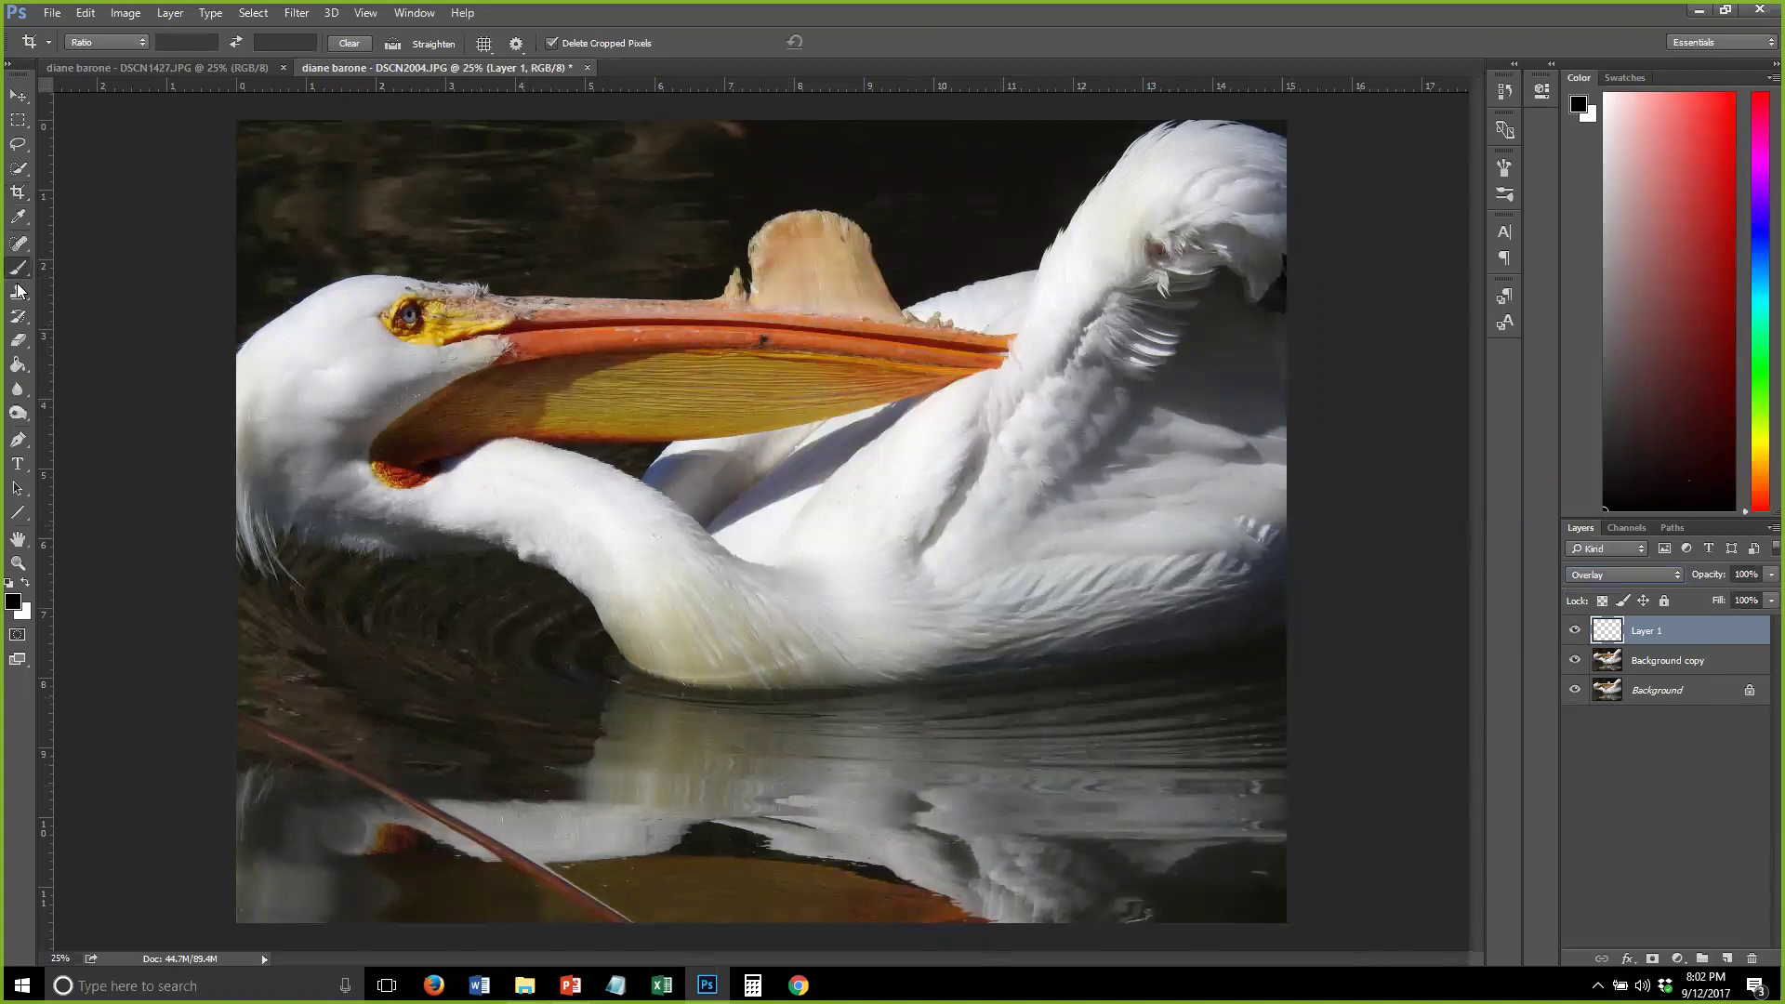
scroll(381, 304, up, 1)
scroll(381, 305, up, 2)
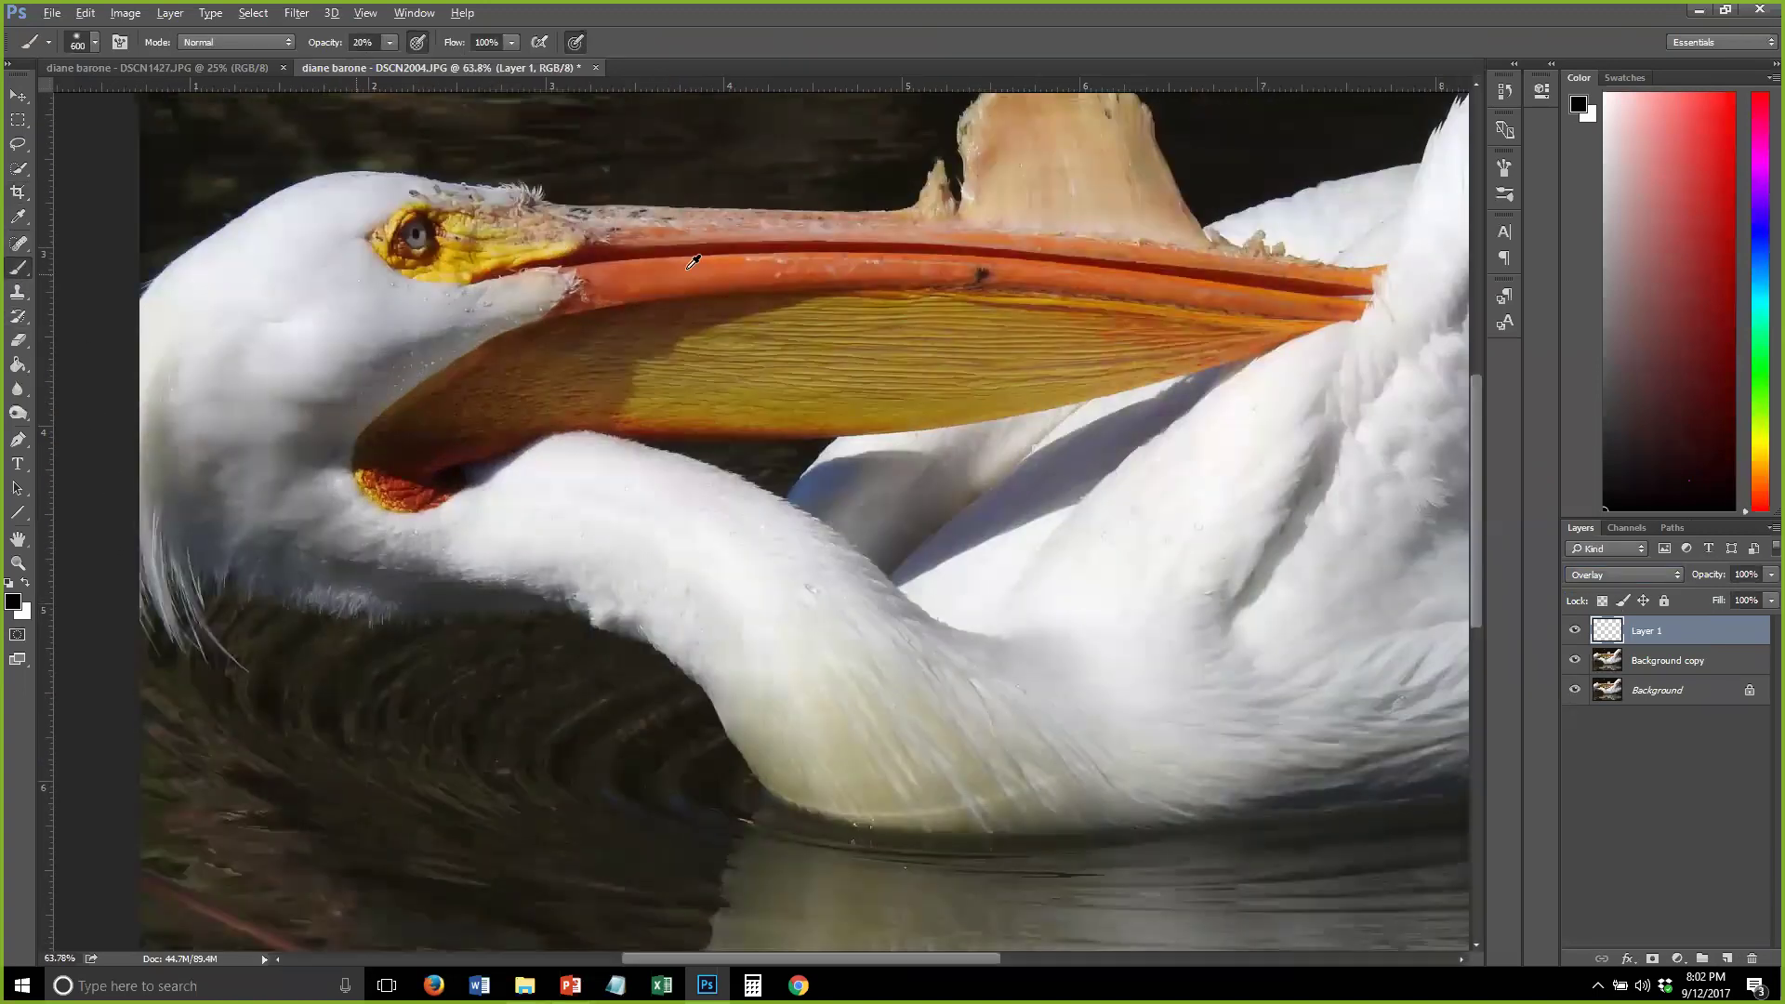
scroll(382, 305, up, 3)
scroll(444, 257, up, 2)
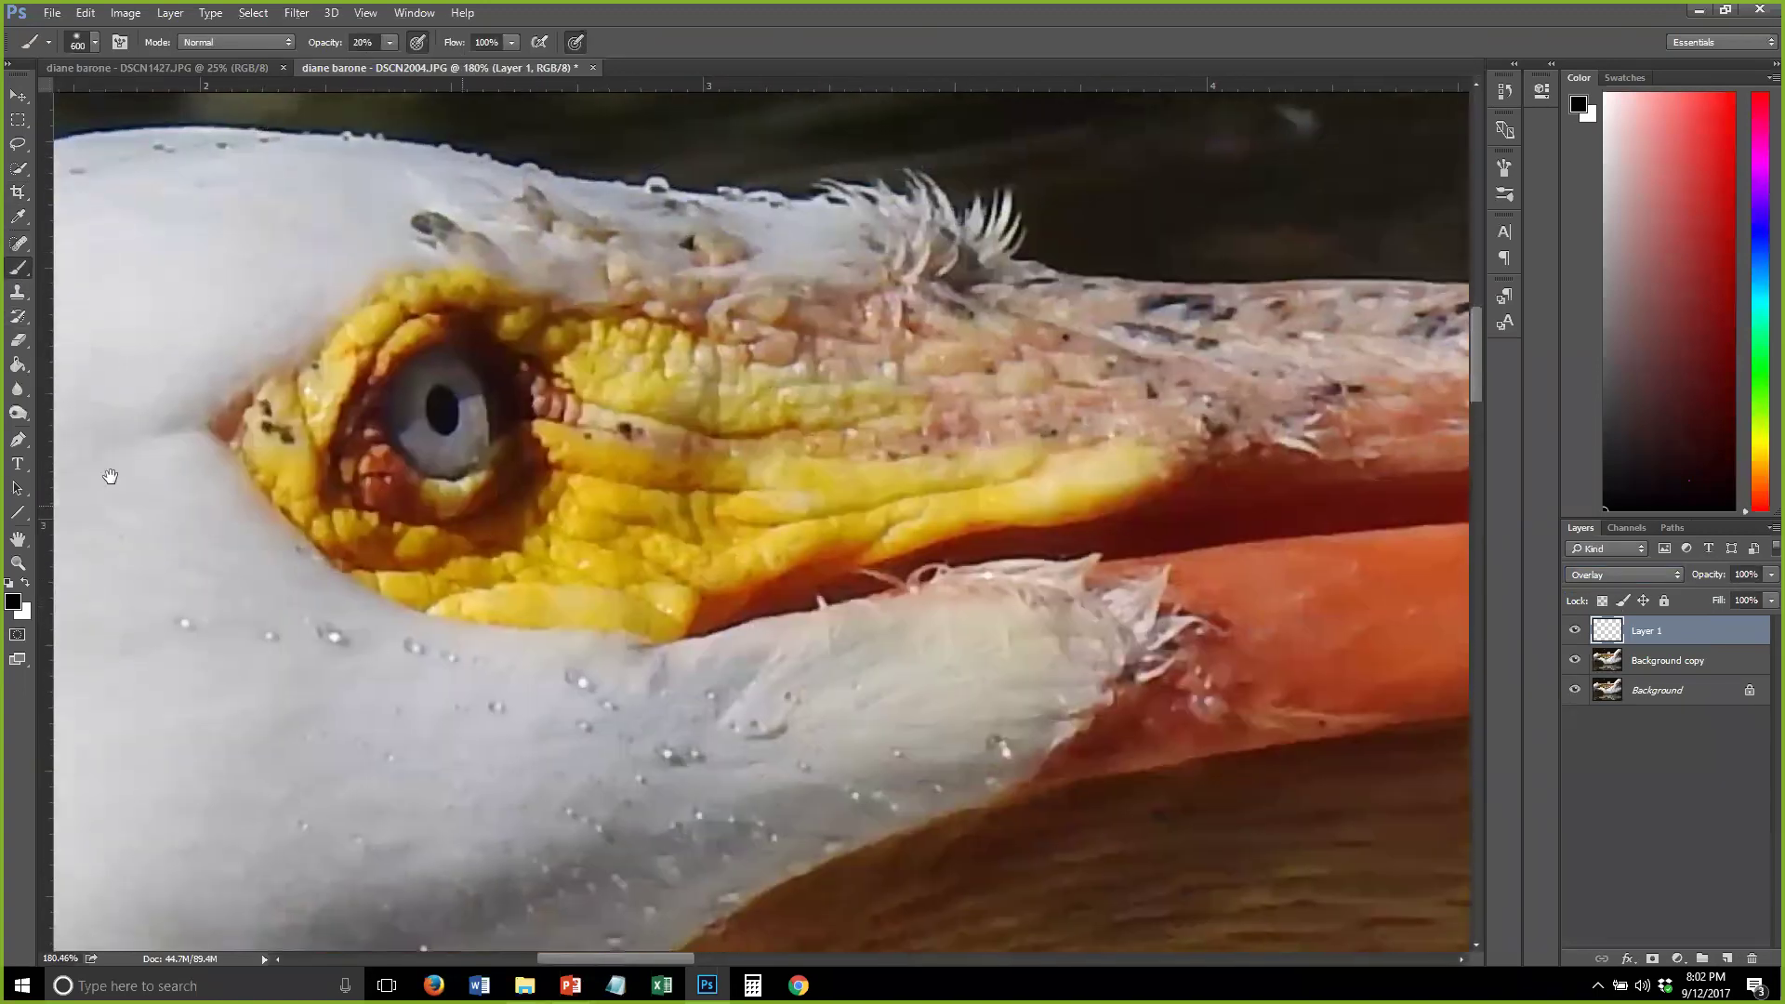
click(25, 582)
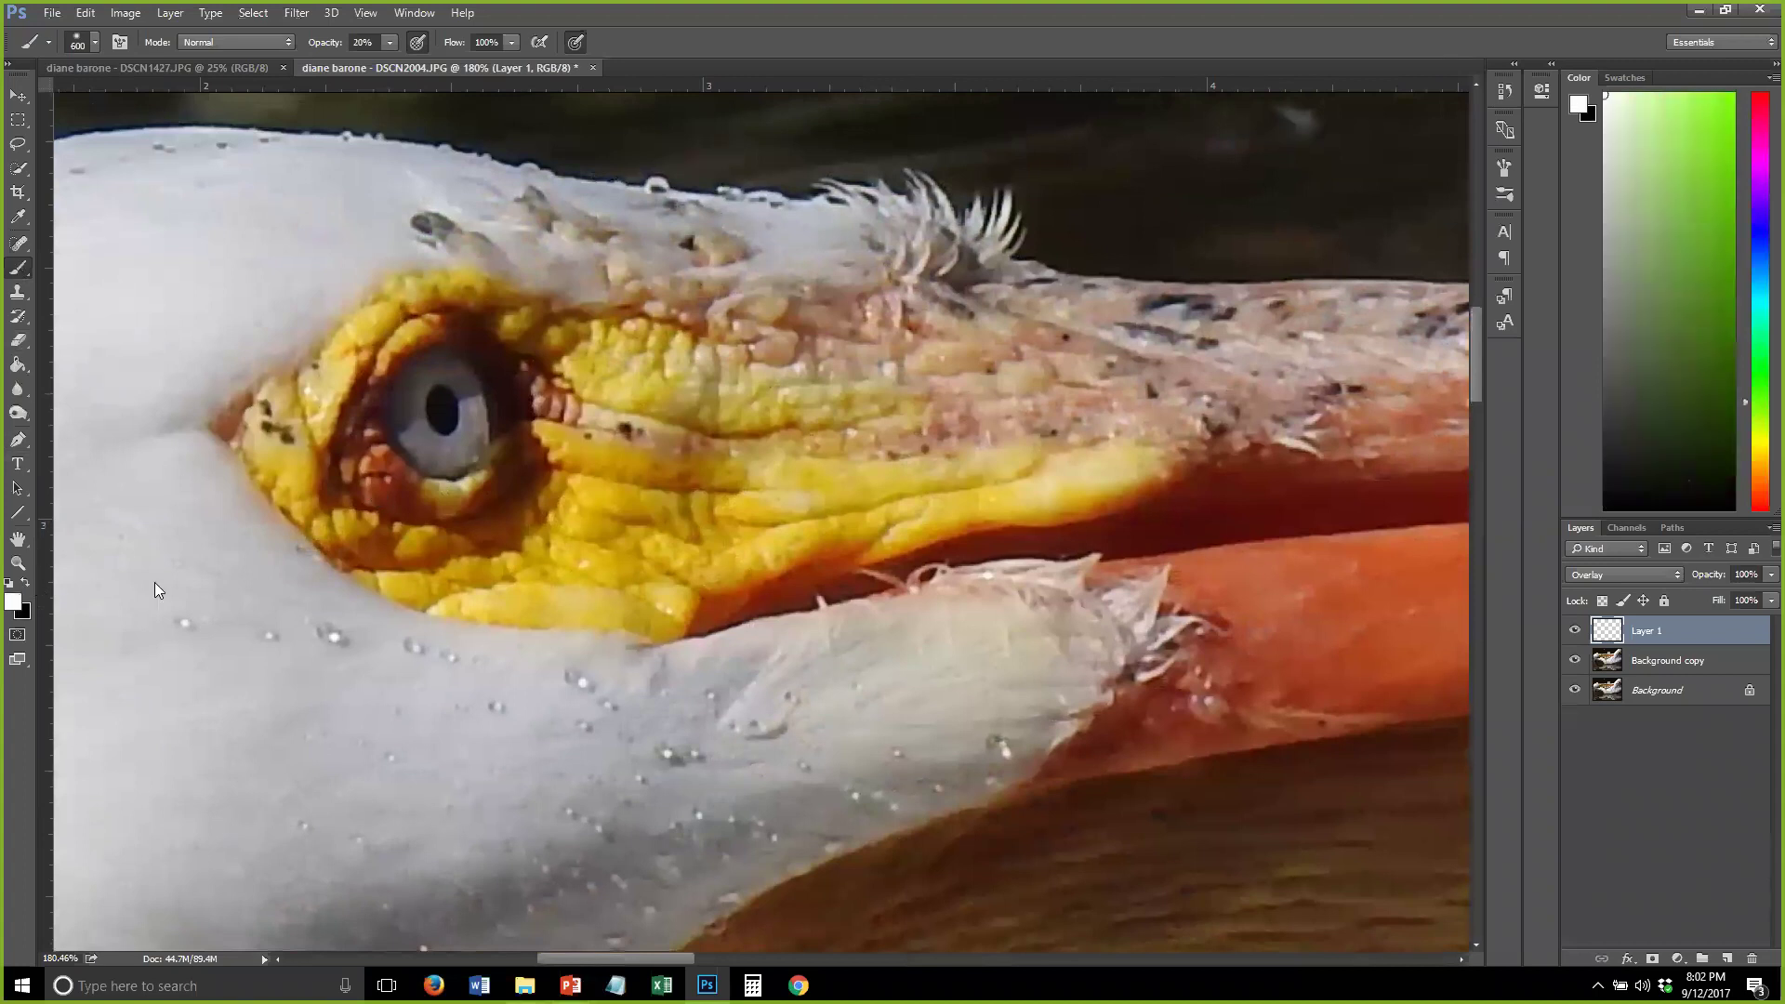
key(bracketleft)
key(bracketleft)
key(bracketleft)
key(bracketleft)
key(bracketleft)
key(bracketleft)
key(bracketleft)
key(bracketleft)
key(bracketleft)
key(bracketleft)
key(bracketleft)
key(bracketleft)
key(bracketleft)
key(bracketleft)
key(bracketleft)
key(bracketleft)
key(bracketleft)
key(bracketleft)
key(1)
mouse_move(479, 409)
mouse_down()
mouse_move(437, 460)
mouse_move(482, 386)
mouse_move(469, 460)
mouse_move(437, 370)
mouse_move(397, 418)
mouse_move(480, 403)
mouse_move(419, 454)
mouse_move(480, 408)
mouse_move(481, 428)
mouse_move(461, 460)
mouse_move(428, 432)
mouse_move(425, 368)
mouse_move(481, 443)
mouse_move(427, 449)
mouse_move(488, 451)
mouse_up()
Toggle Layer 1's visibility on the whole pelican photo to compare the eye before and after brightening
scroll(508, 444, down, 1)
scroll(470, 453, down, 10)
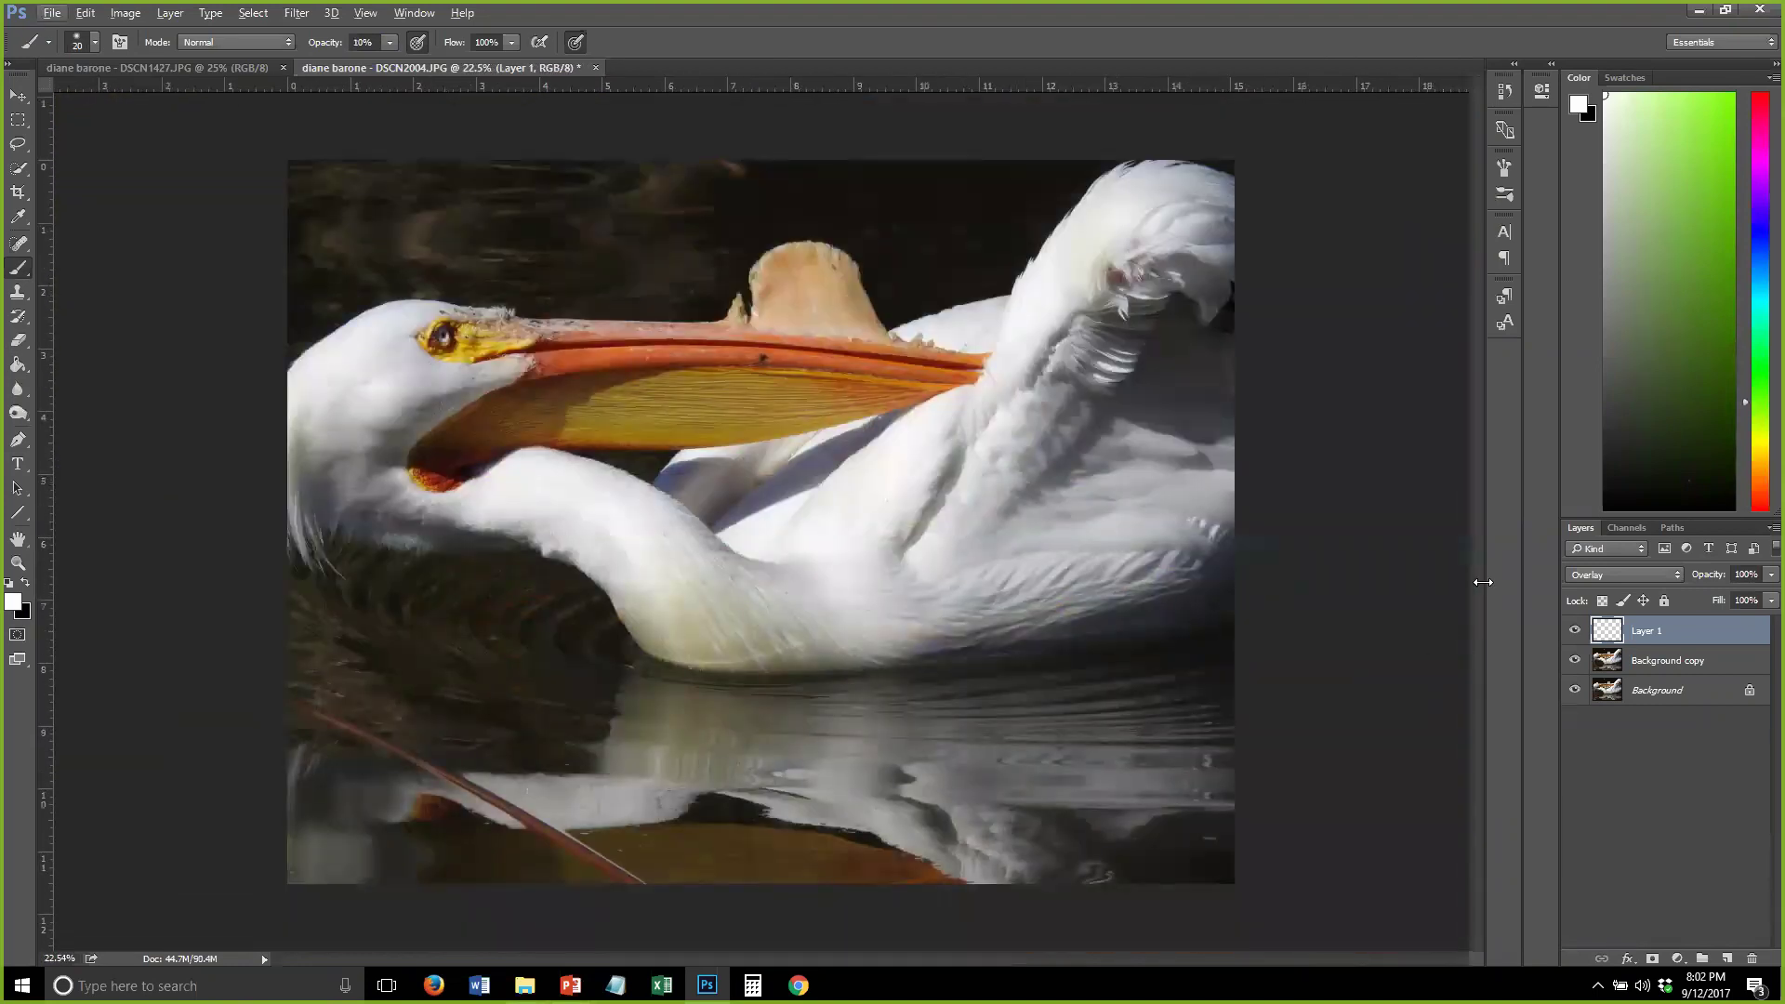
click(1575, 631)
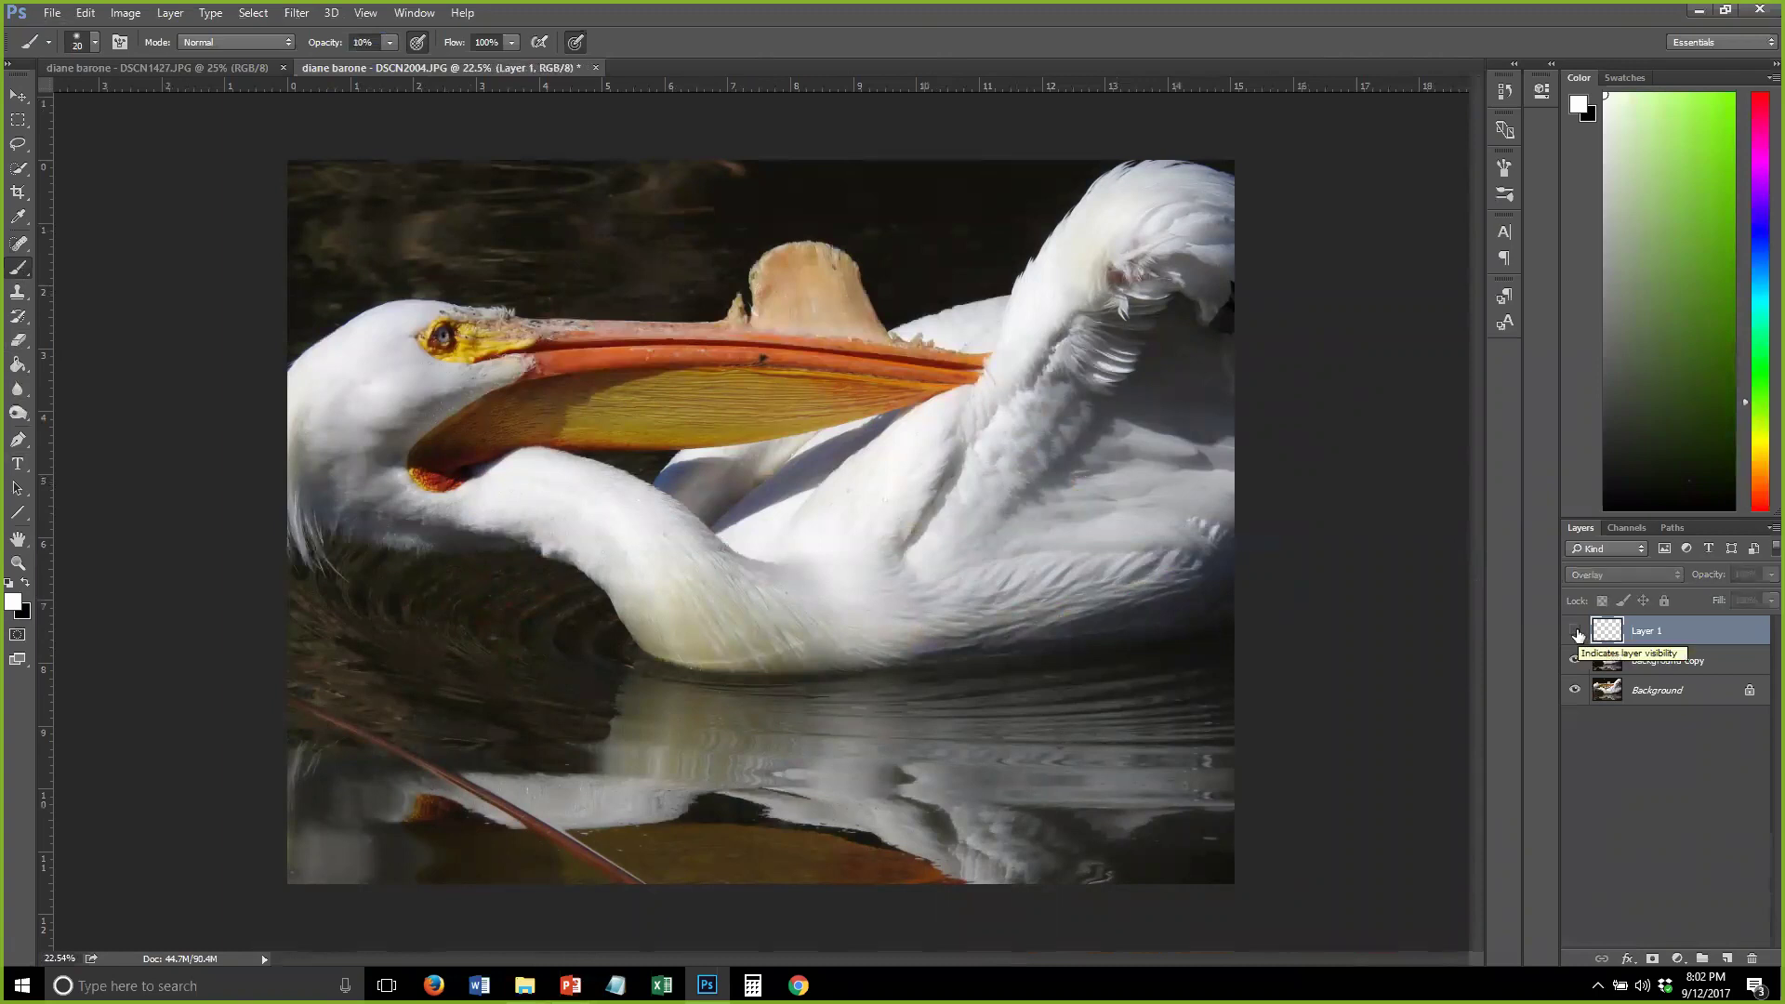
click(1576, 632)
click(1576, 632)
click(1576, 632)
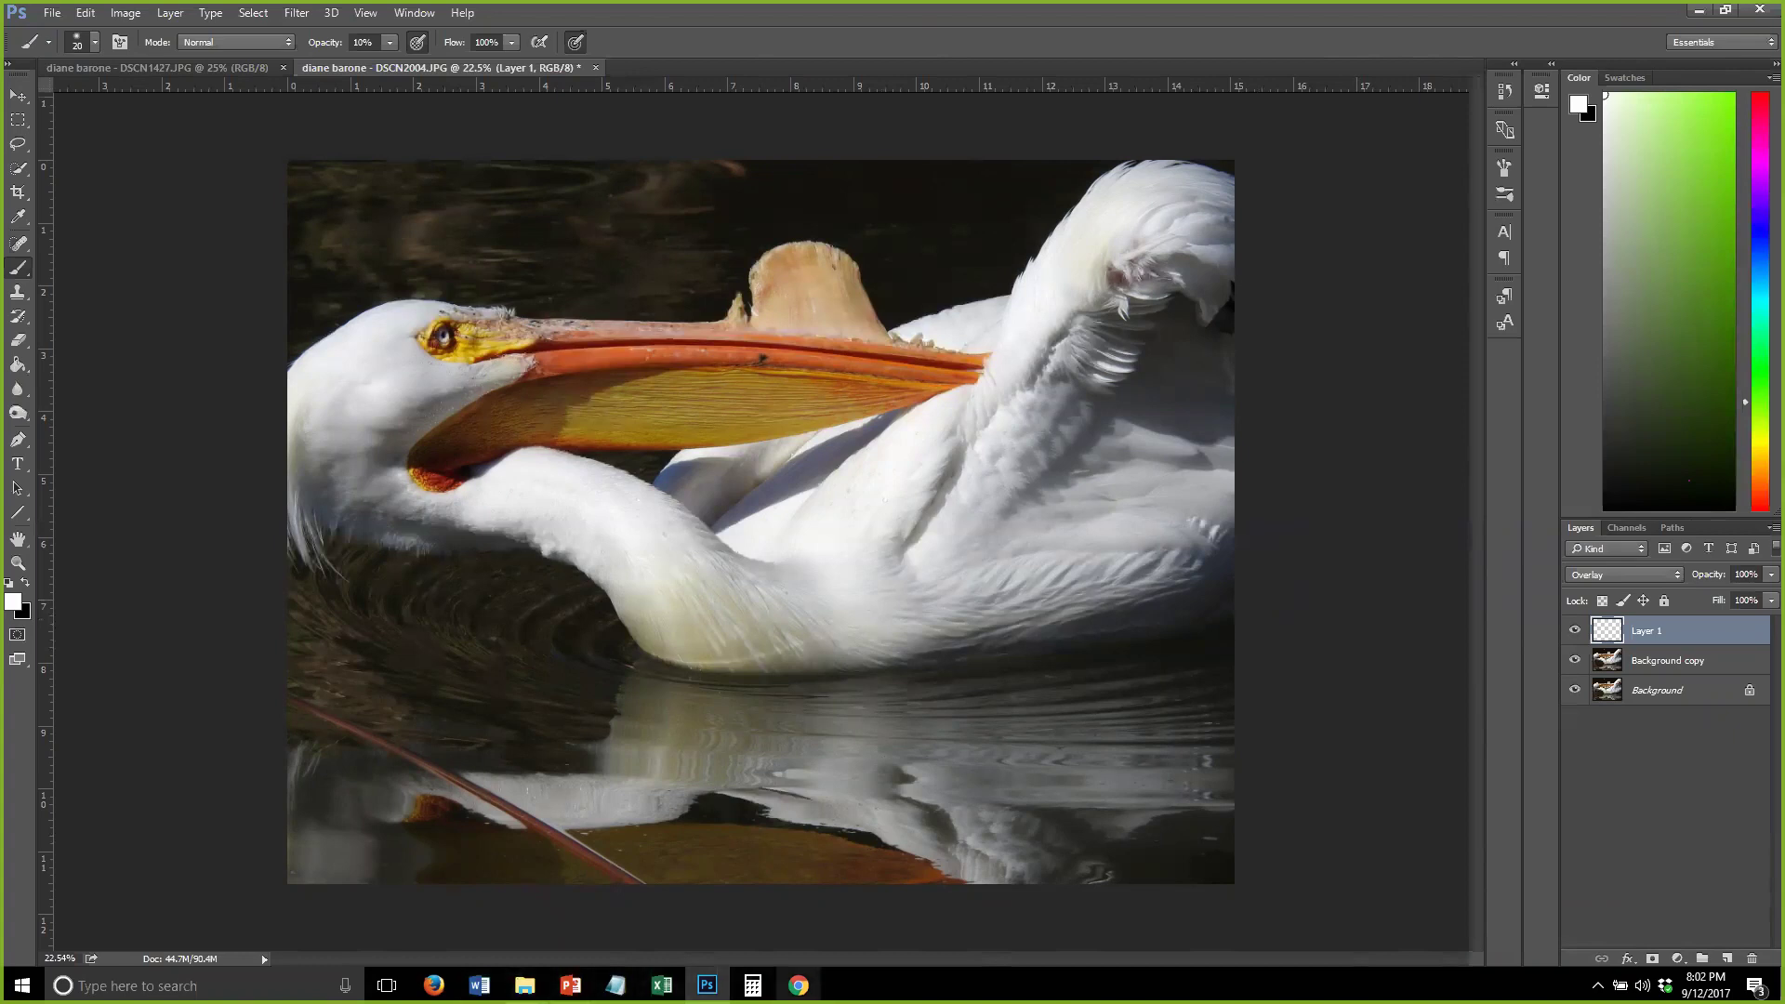
click(430, 13)
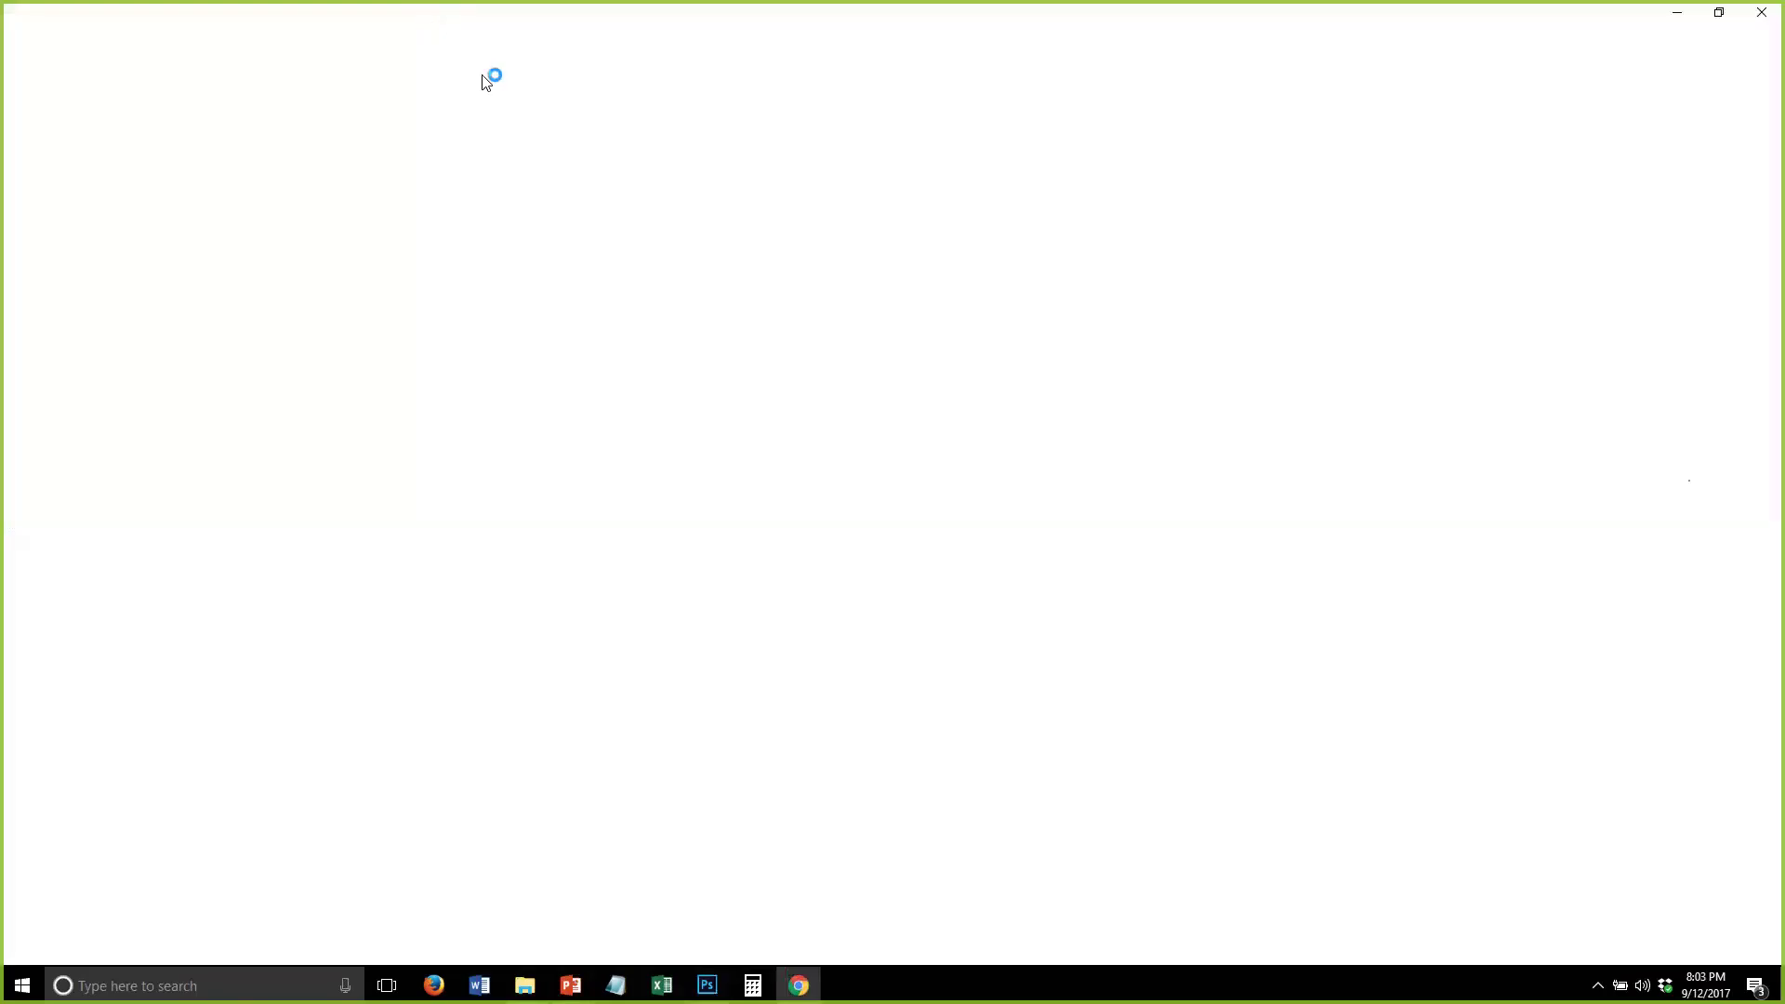
text(w)
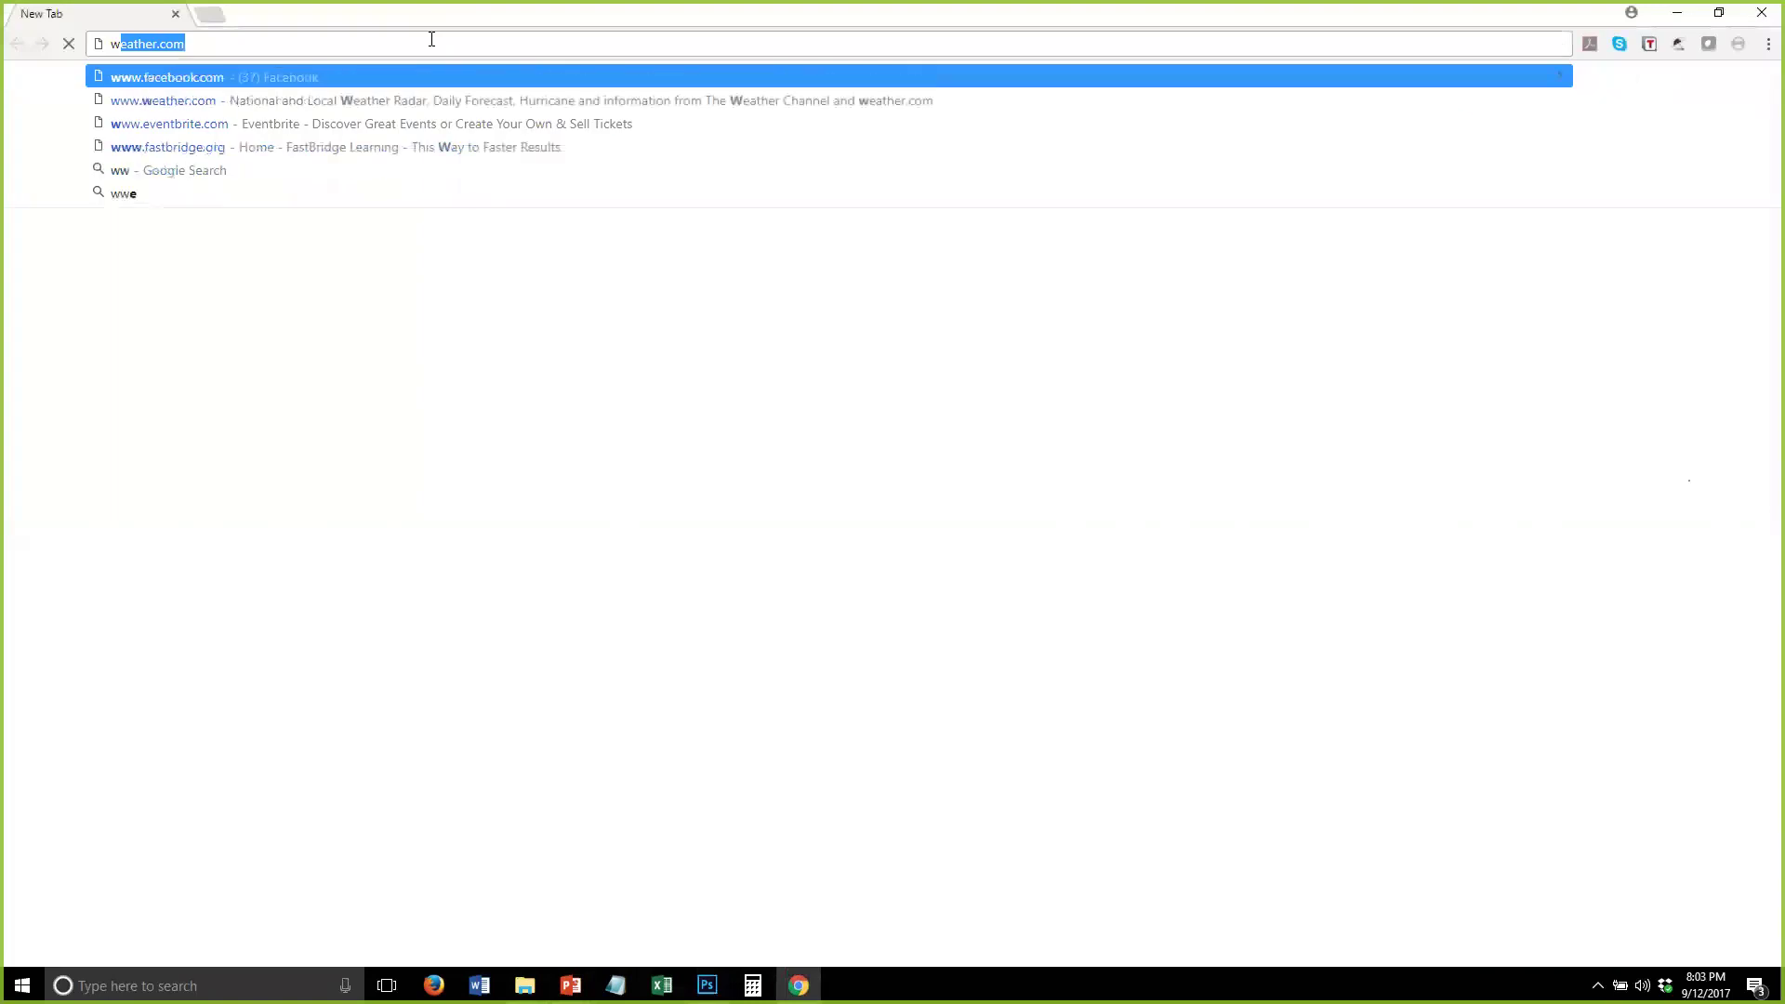
text(ww.ma)
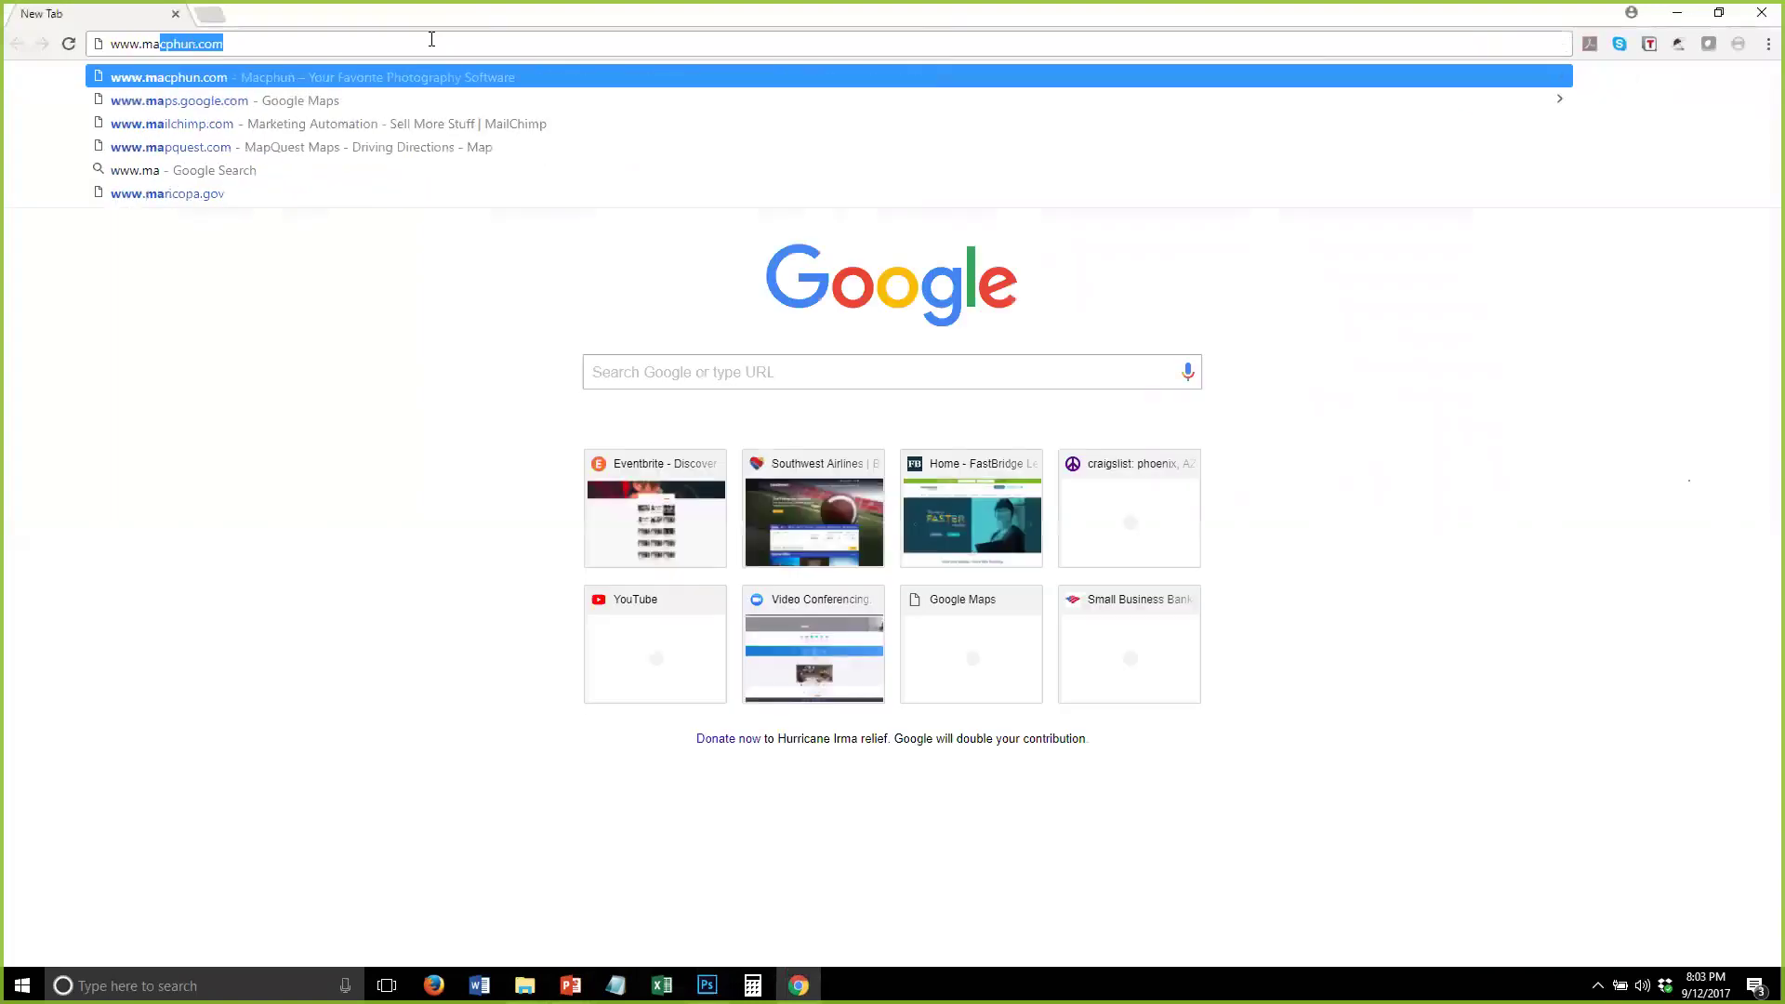
key(Return)
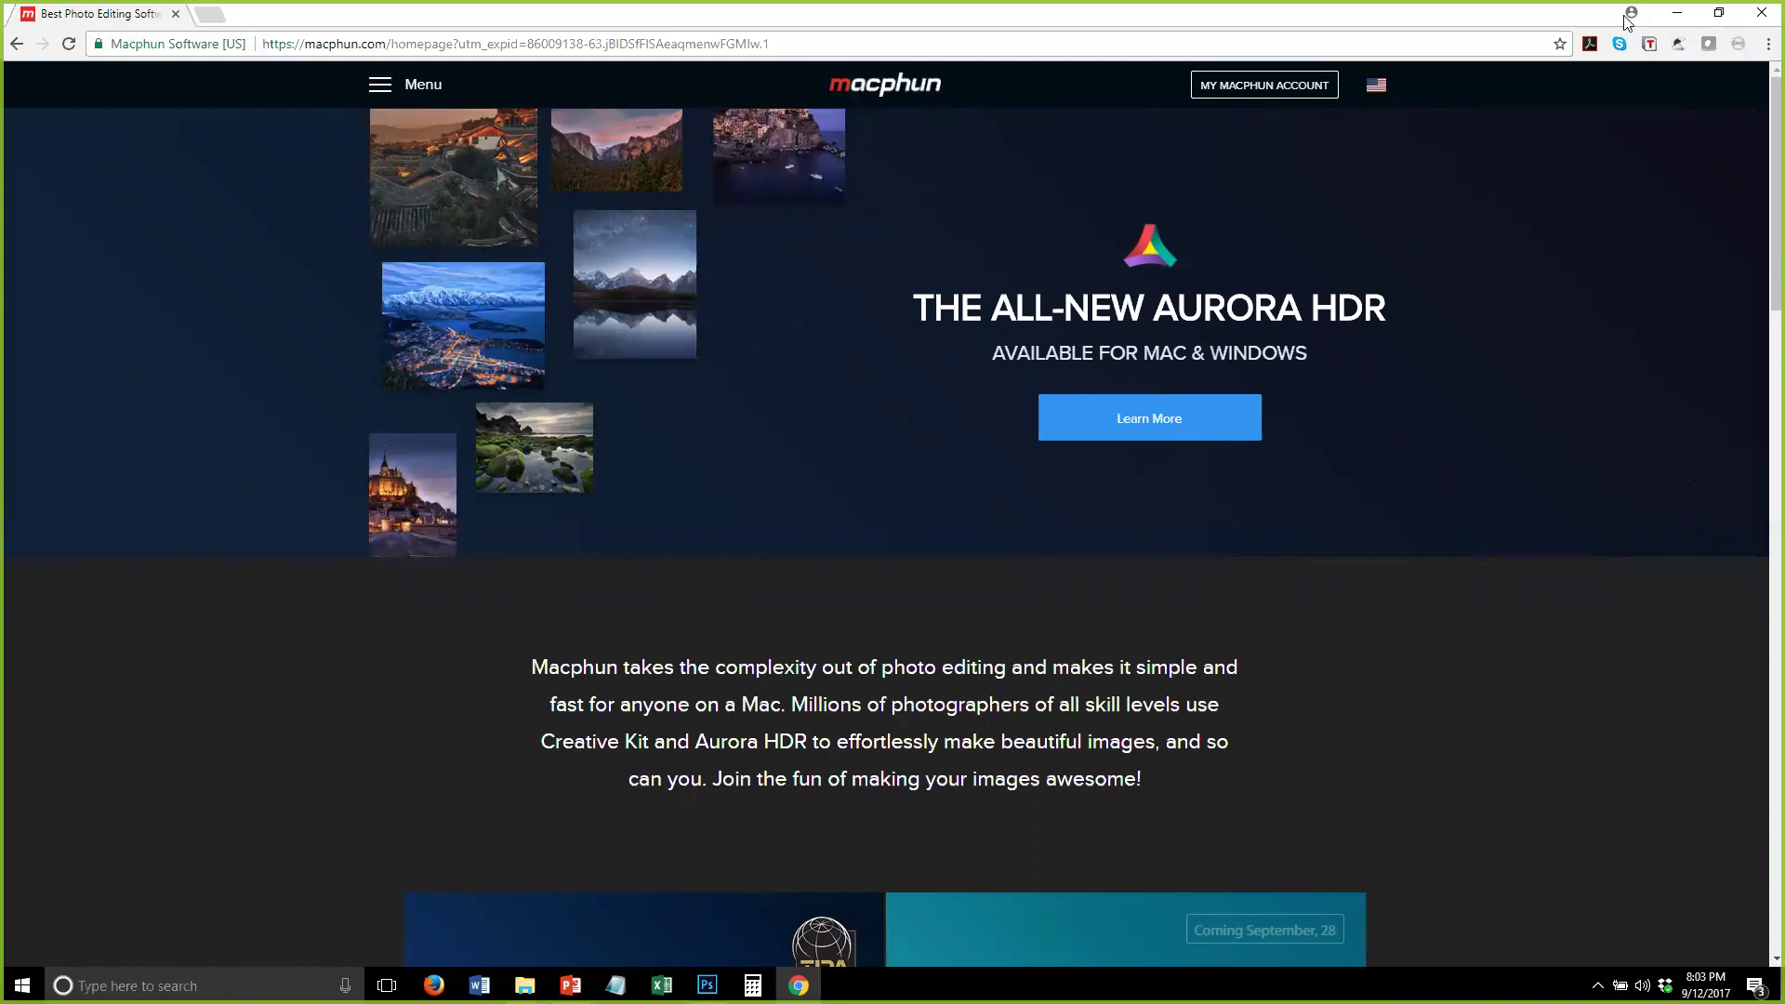
click(1682, 15)
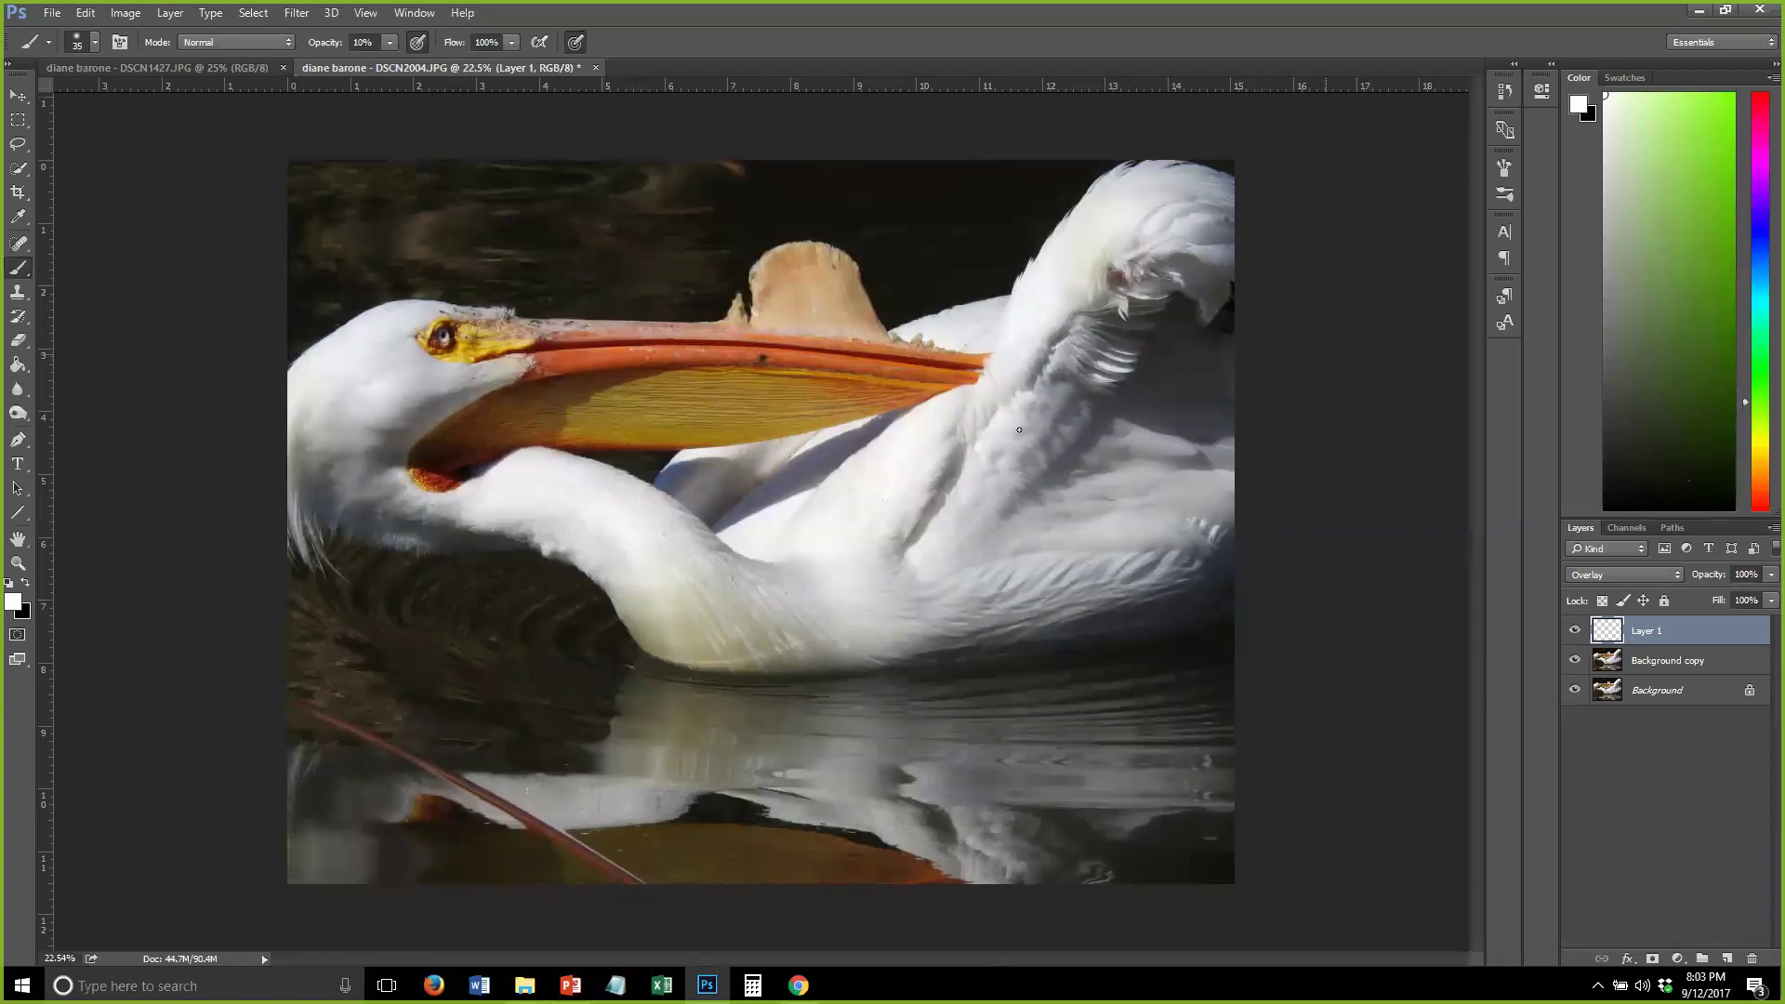
Remove the stick from the water on the Background copy with a 150 px content-aware Spot Healing Brush
click(1673, 660)
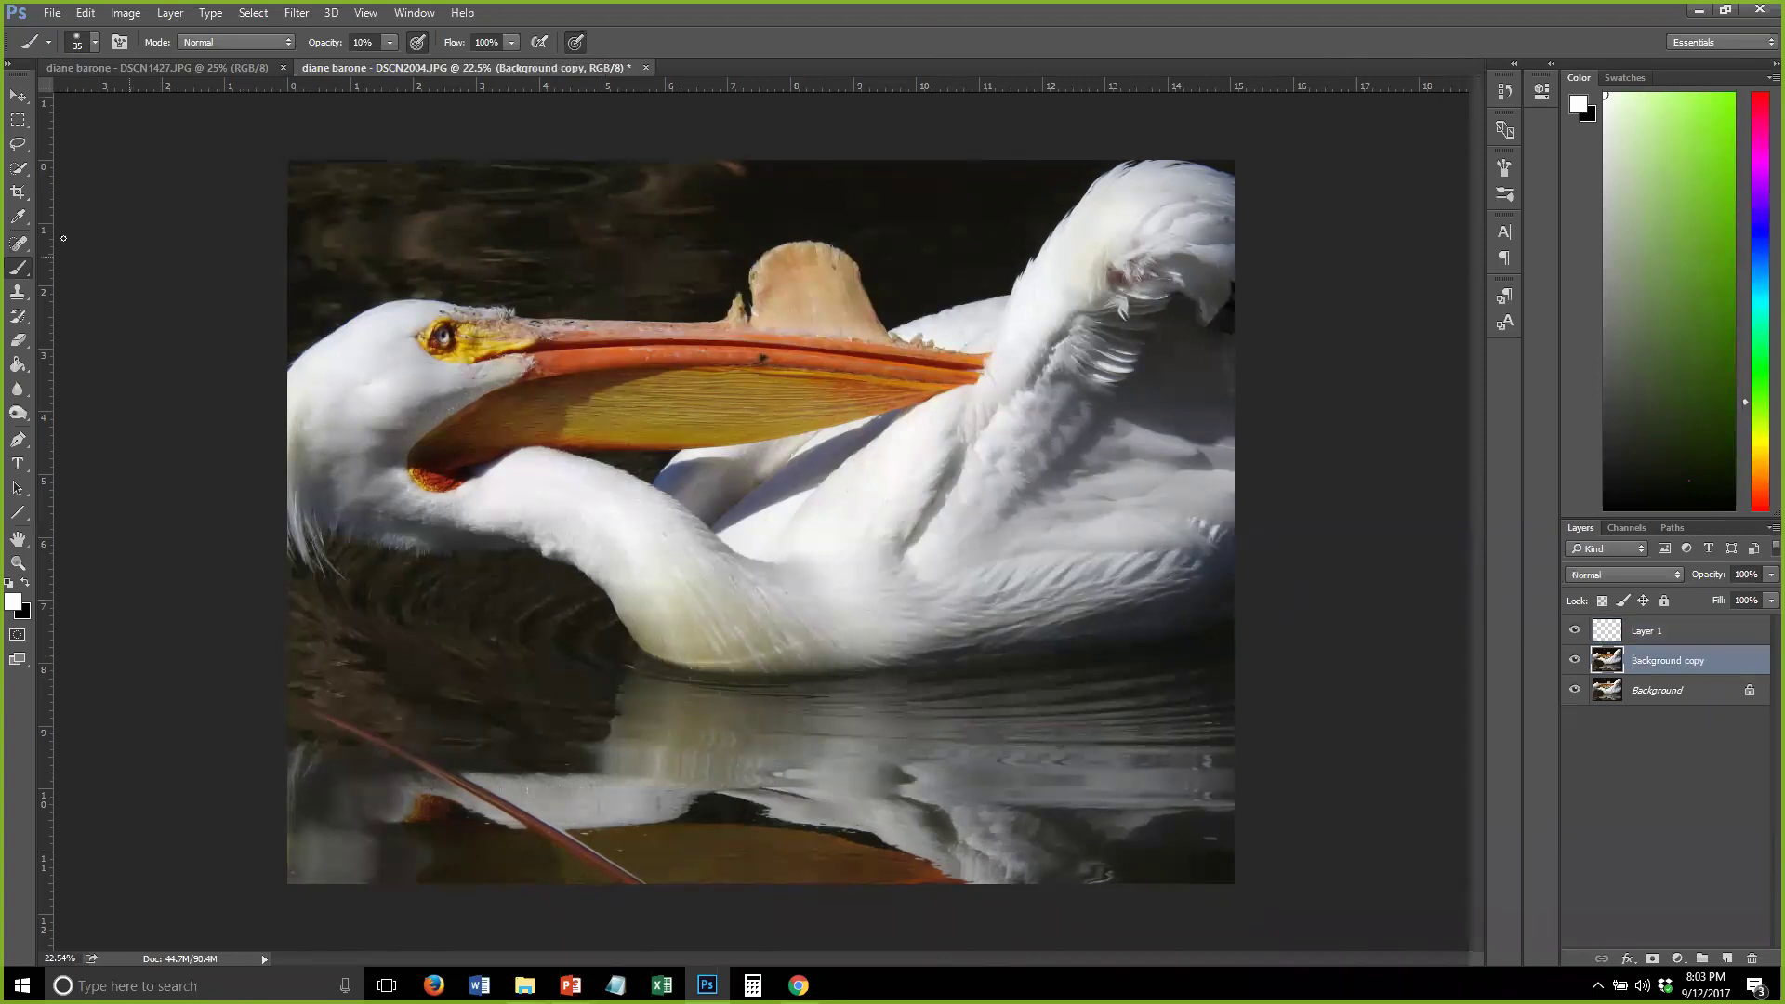
click(17, 295)
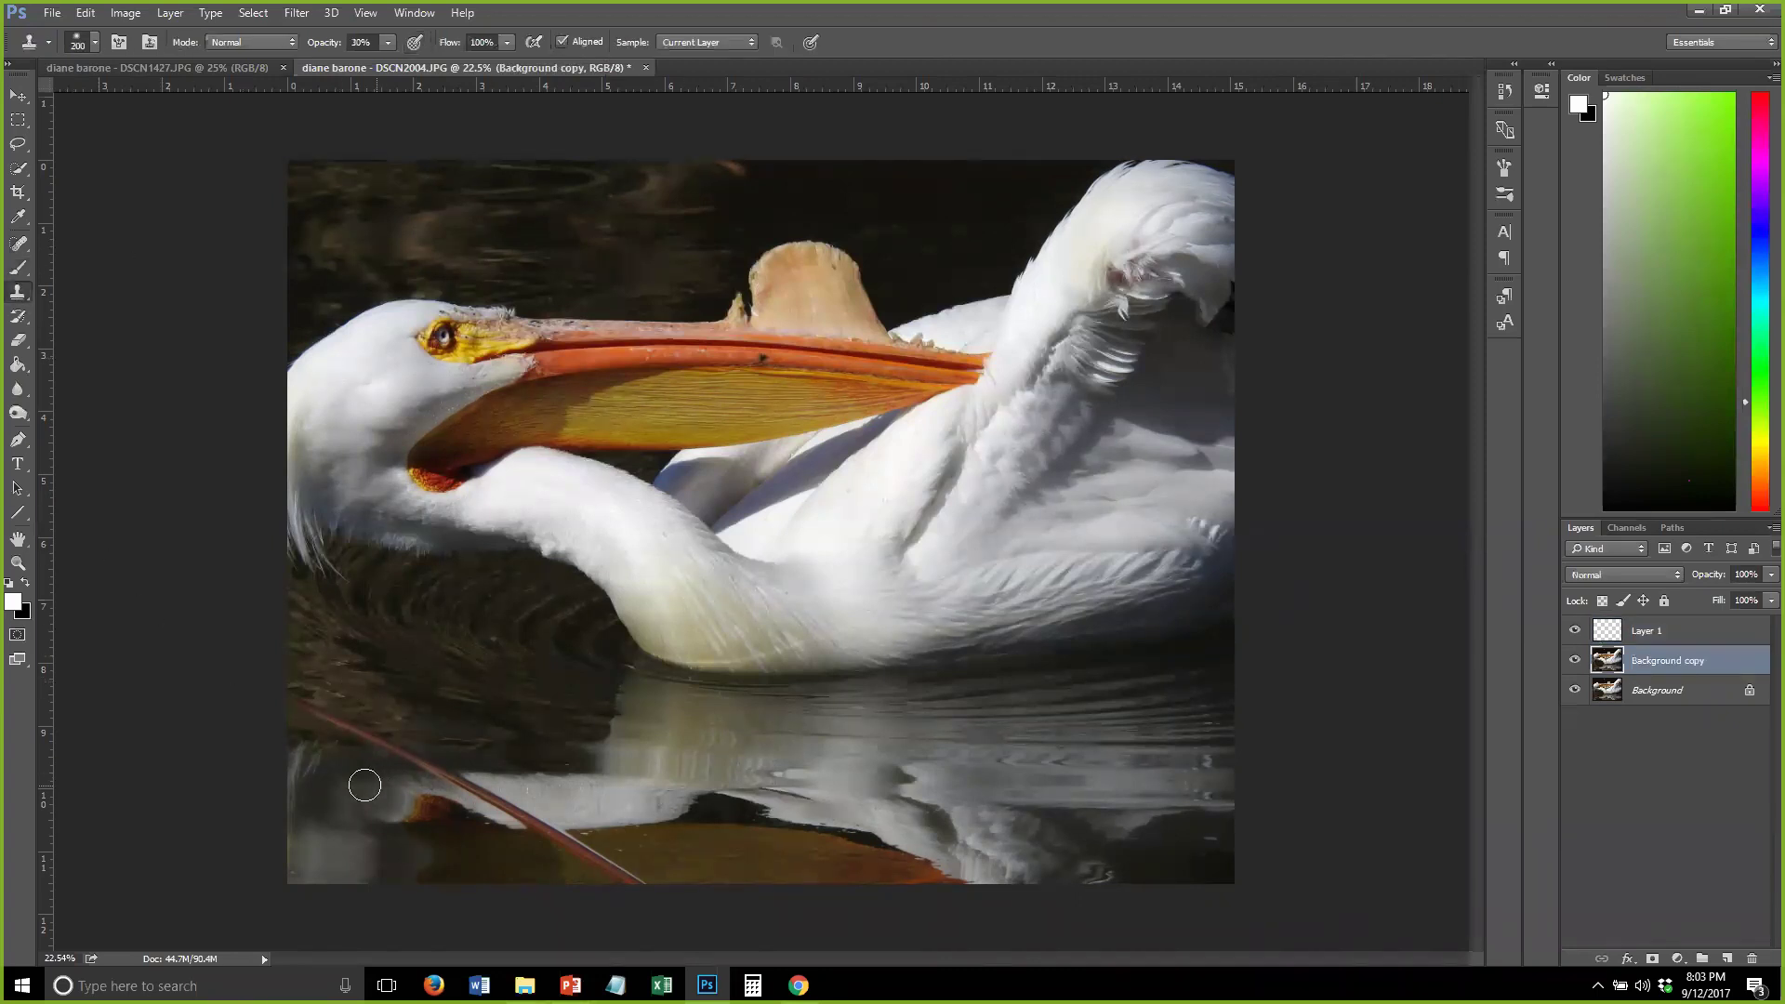
click(16, 243)
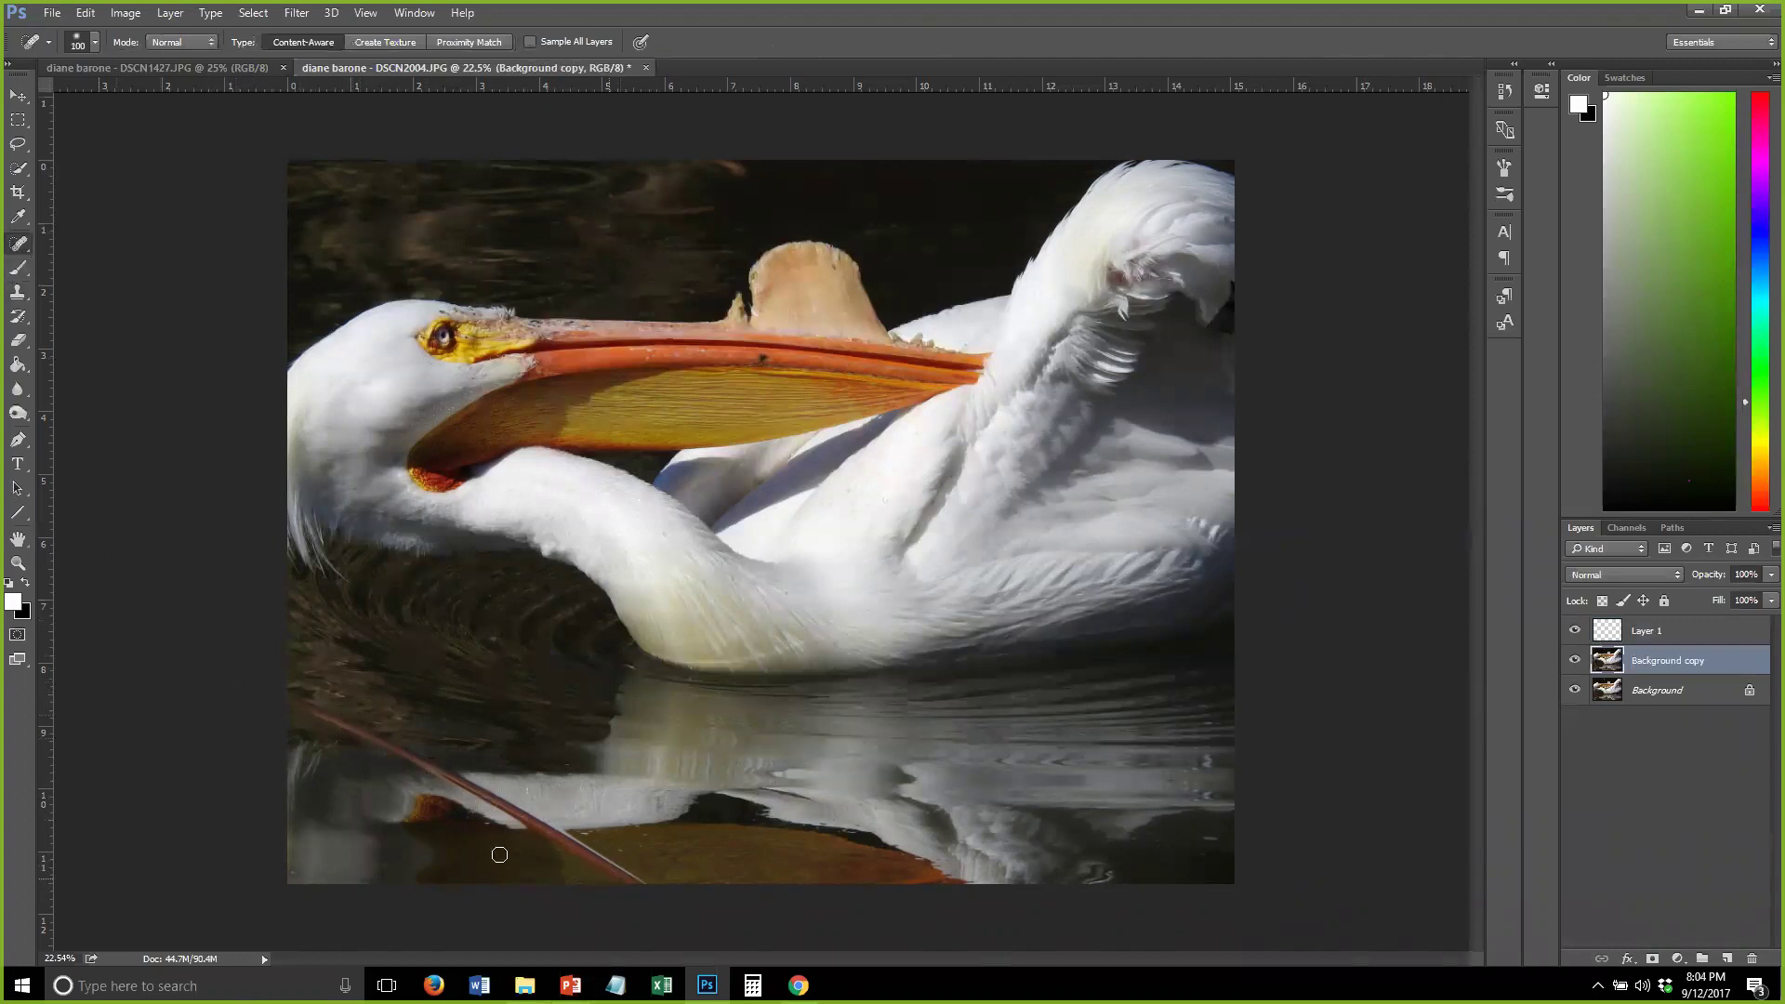
scroll(298, 817, up, 5)
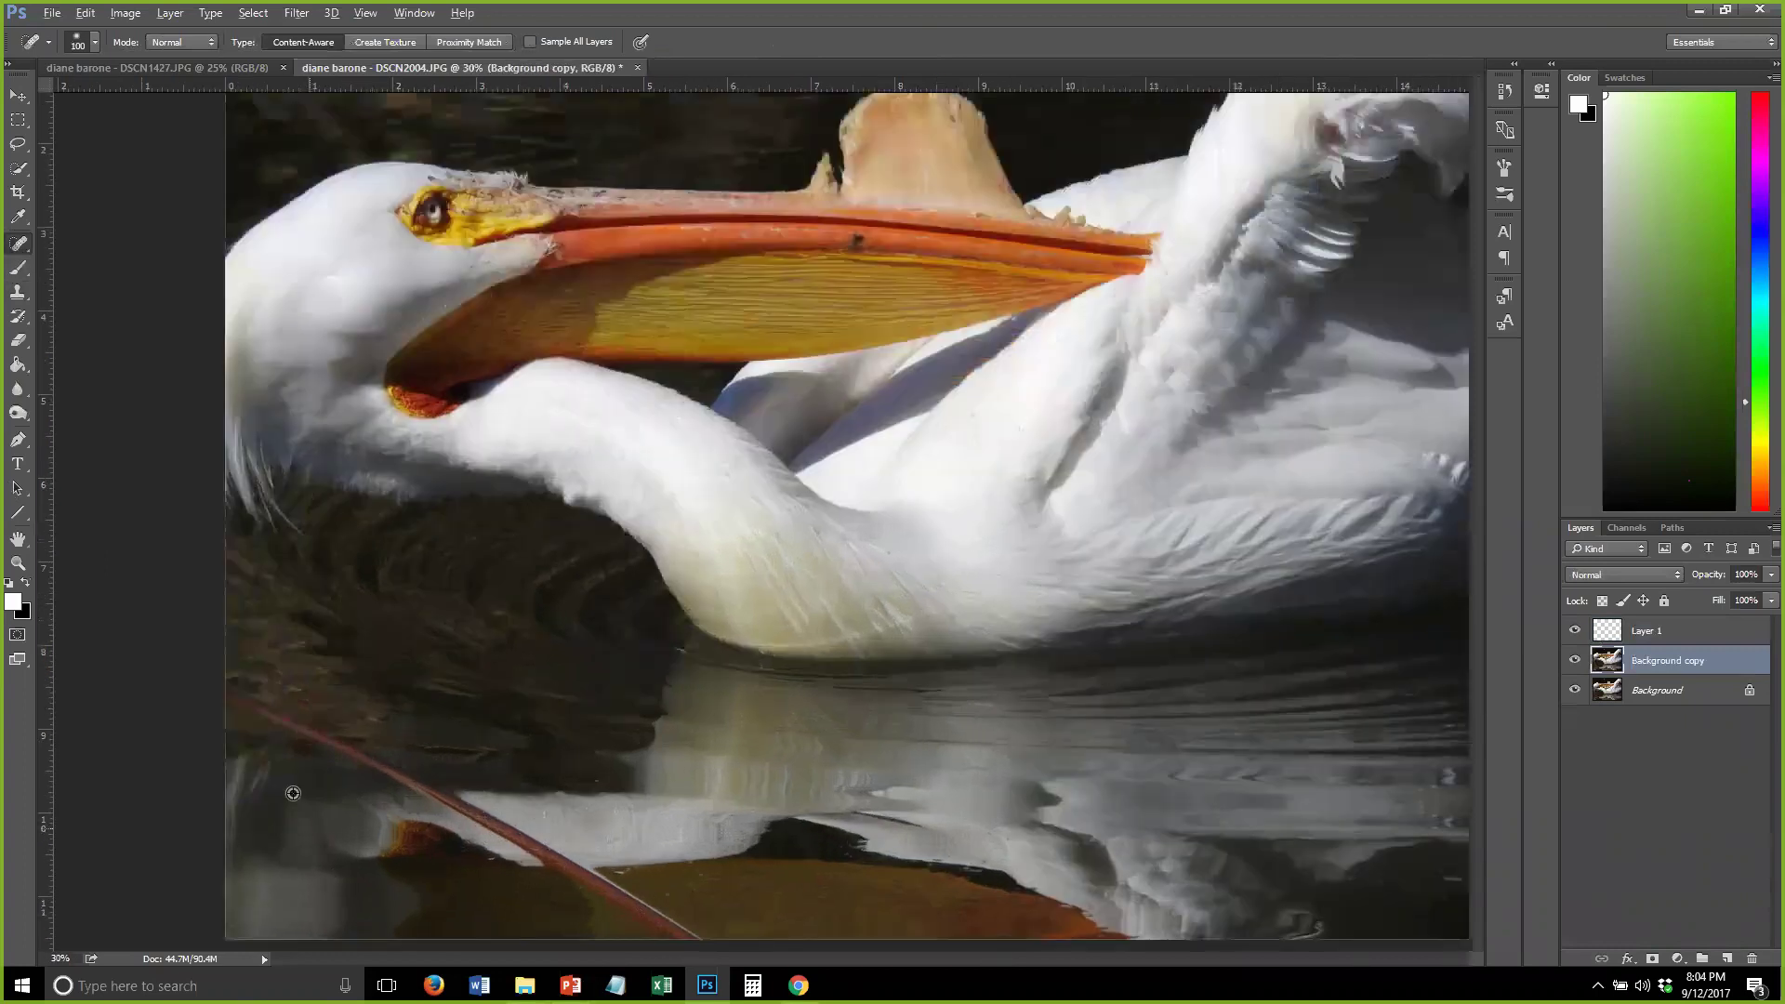
key(bracketright)
key(bracketright)
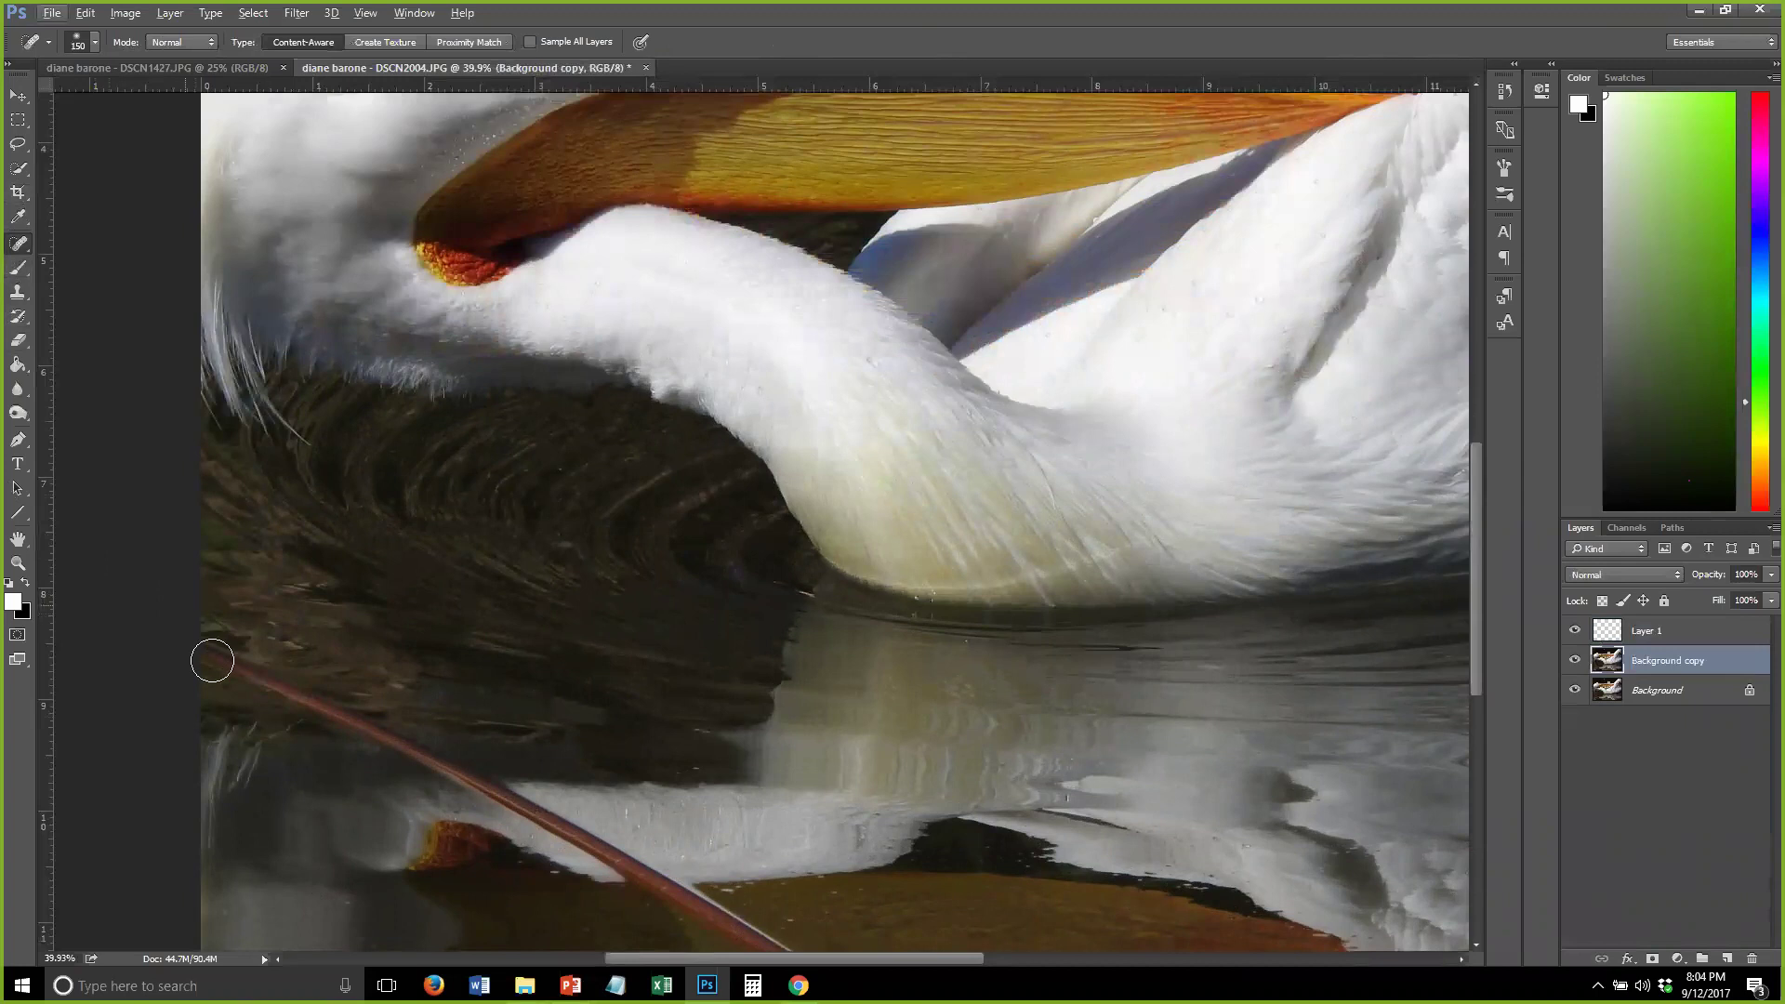
mouse_move(202, 646)
mouse_down()
mouse_move(536, 834)
mouse_move(784, 940)
mouse_move(557, 837)
mouse_move(207, 623)
mouse_up()
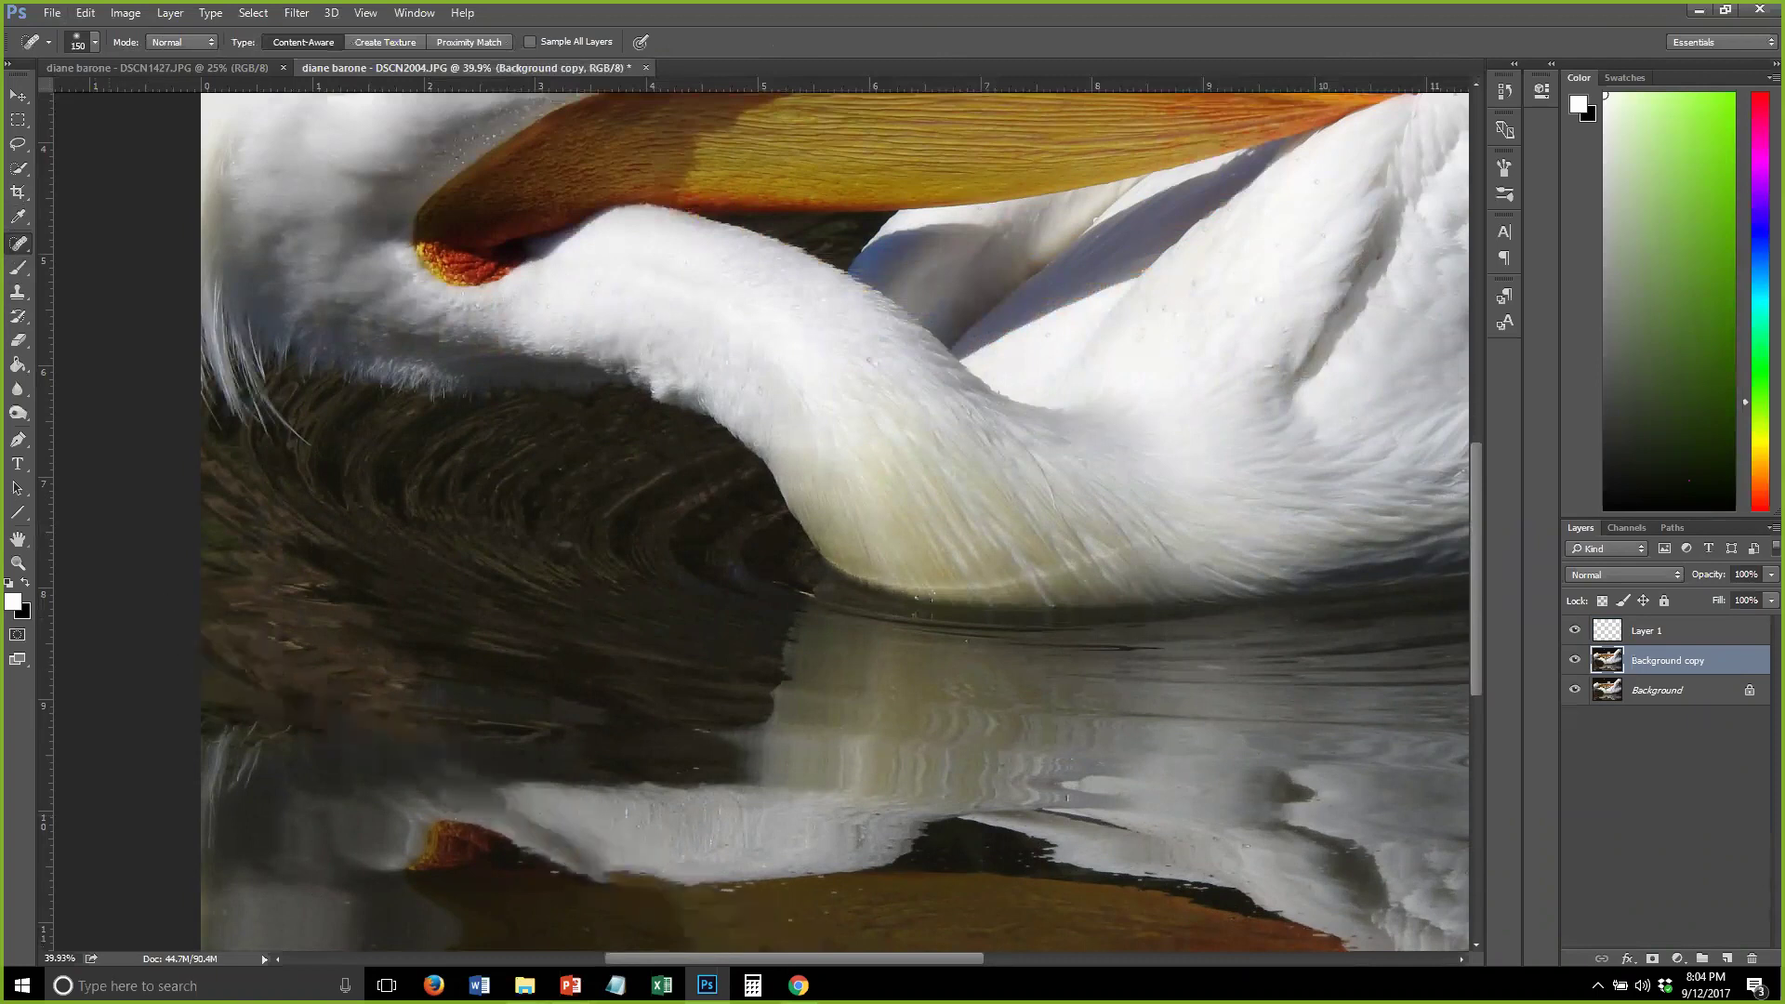
Heal the leftover stick fragments along the pelican photo's lower water area and the reddish spot at its upper edge
scroll(617, 874, down, 5)
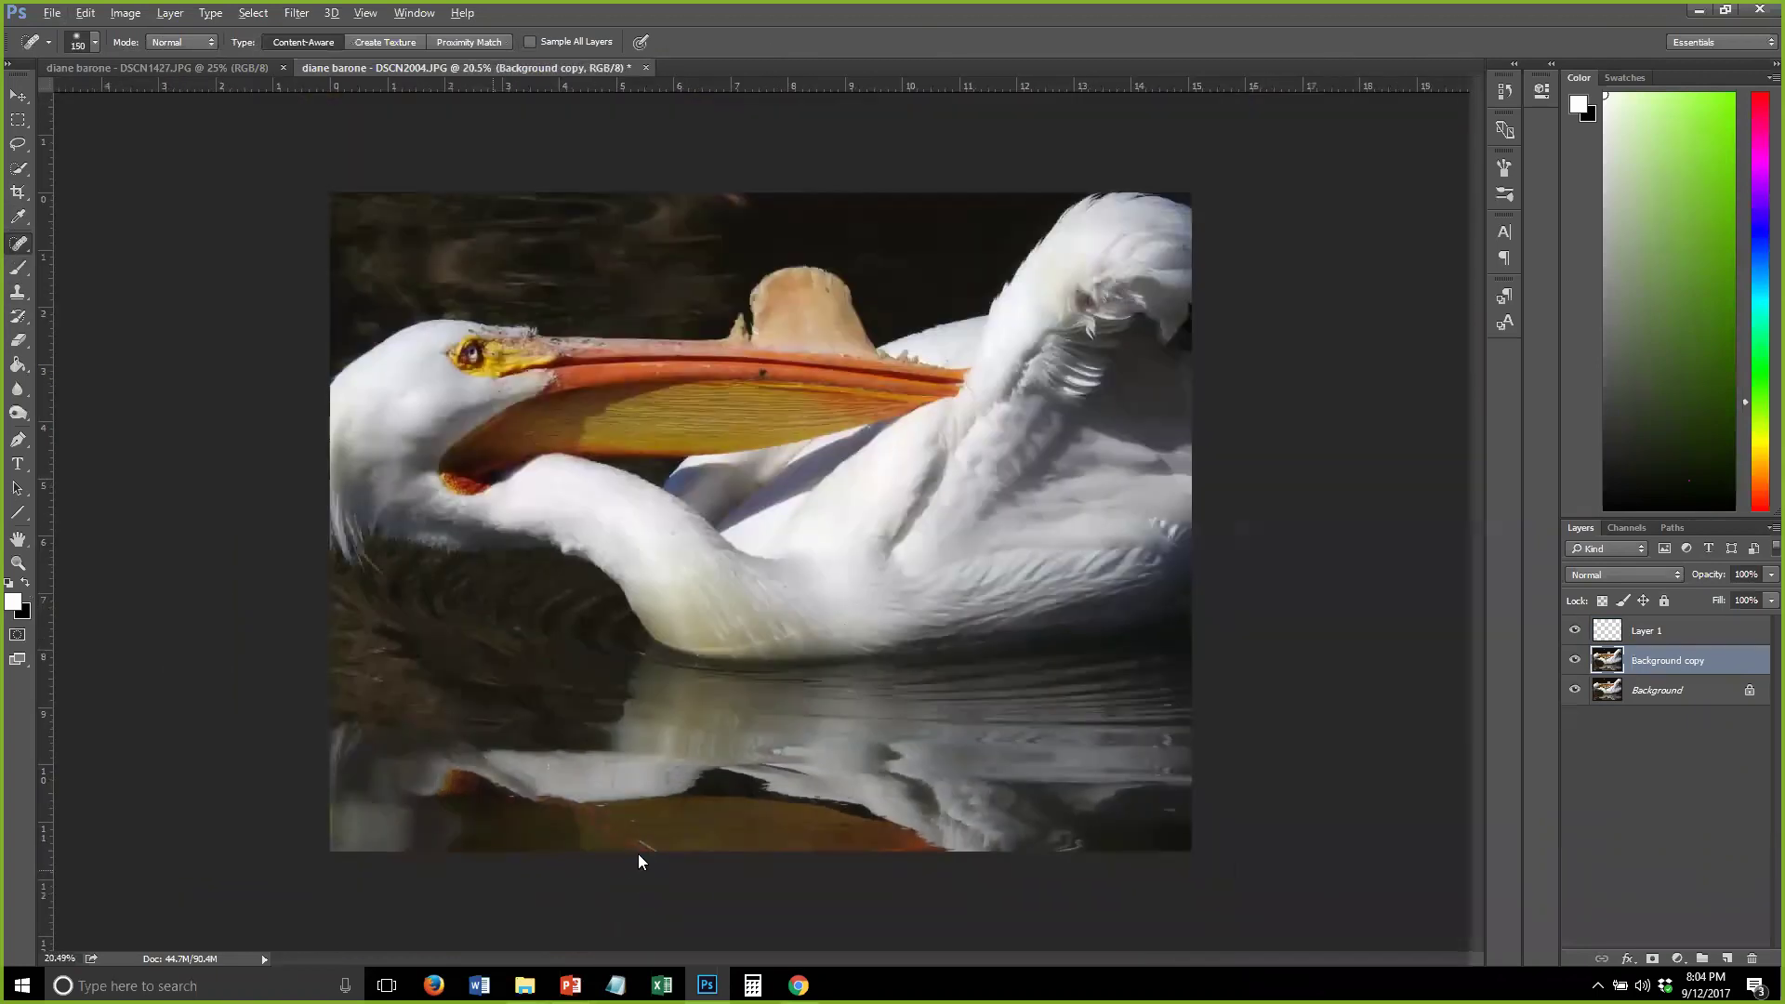
alt+click(629, 859)
click(967, 386)
mouse_move(521, 785)
mouse_down()
mouse_move(468, 754)
mouse_move(529, 786)
mouse_move(360, 743)
mouse_up()
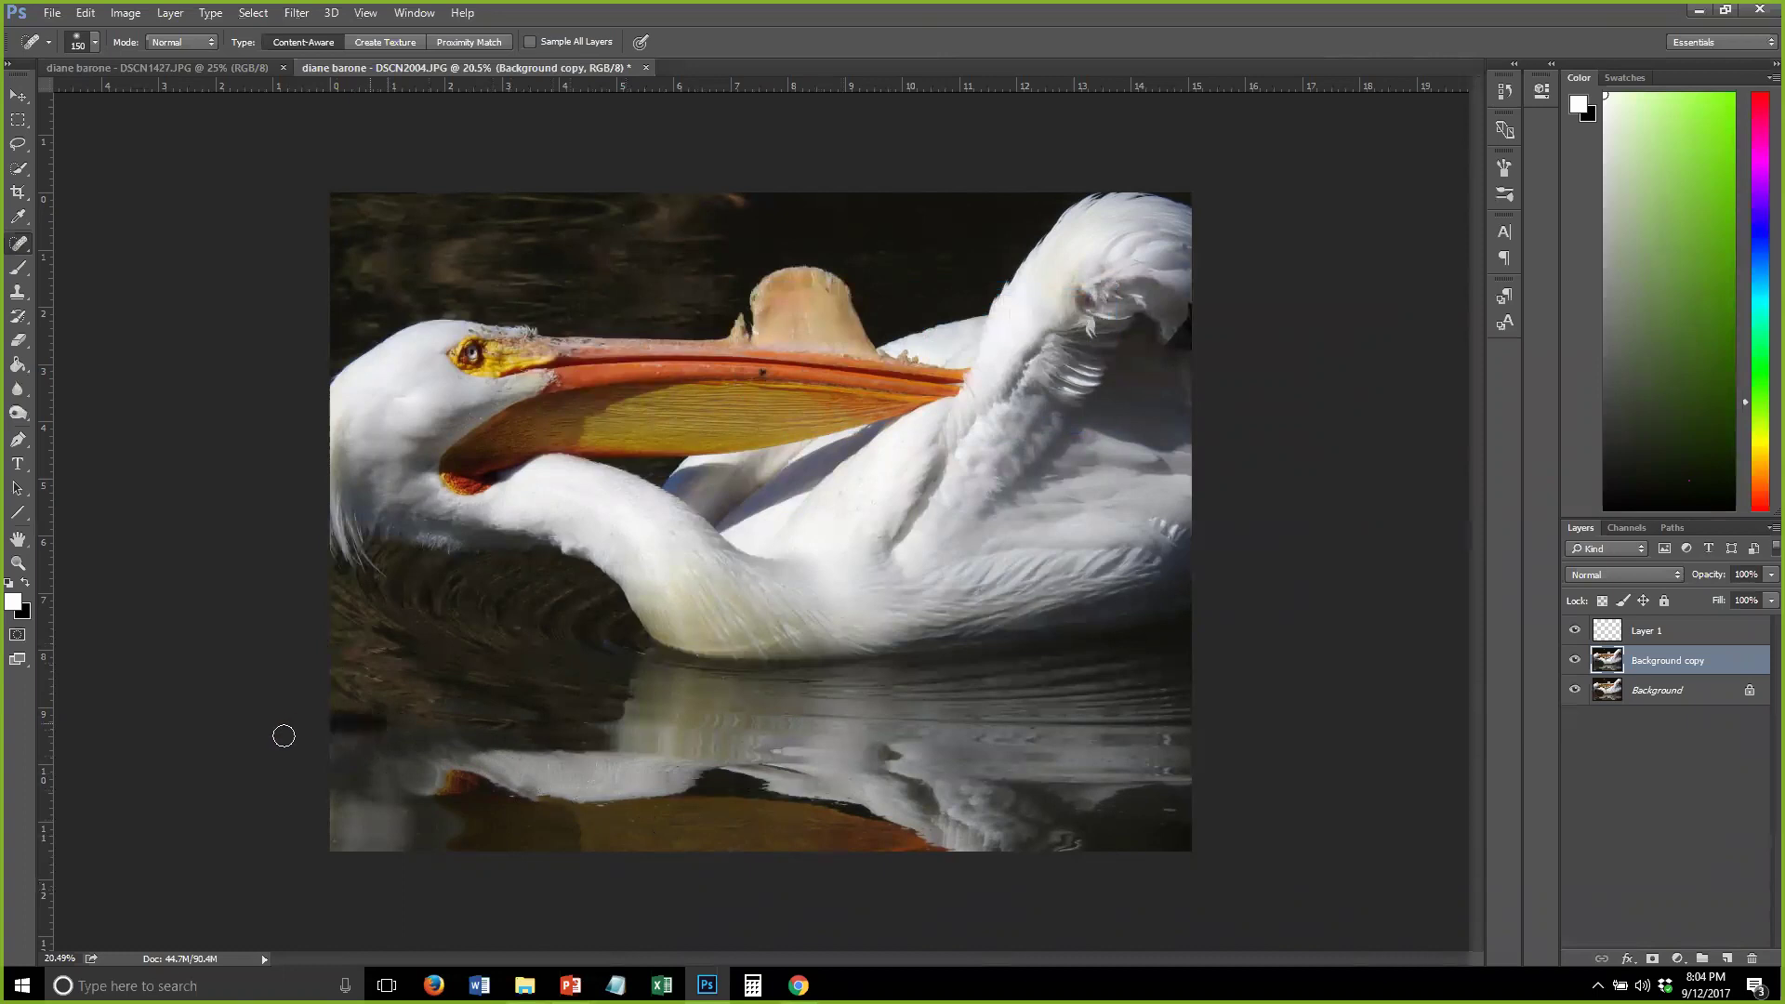
click(360, 733)
click(730, 194)
Close the pelican photo without saving its changes
click(130, 67)
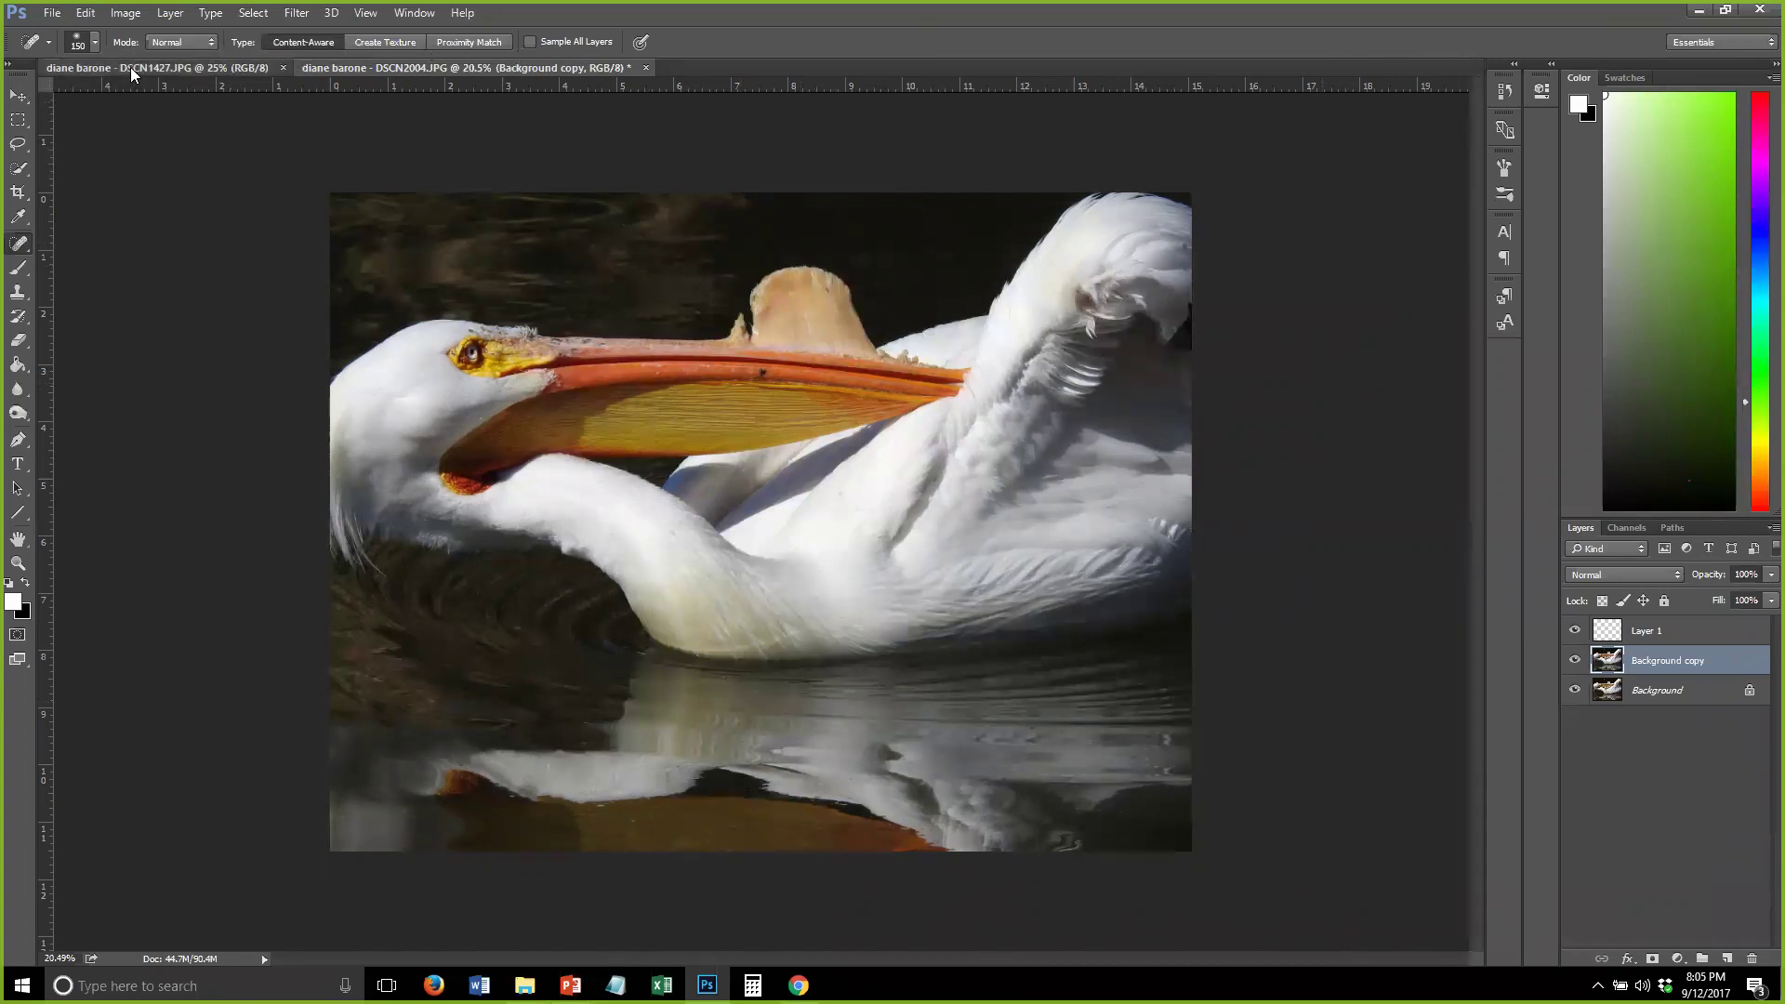
click(645, 68)
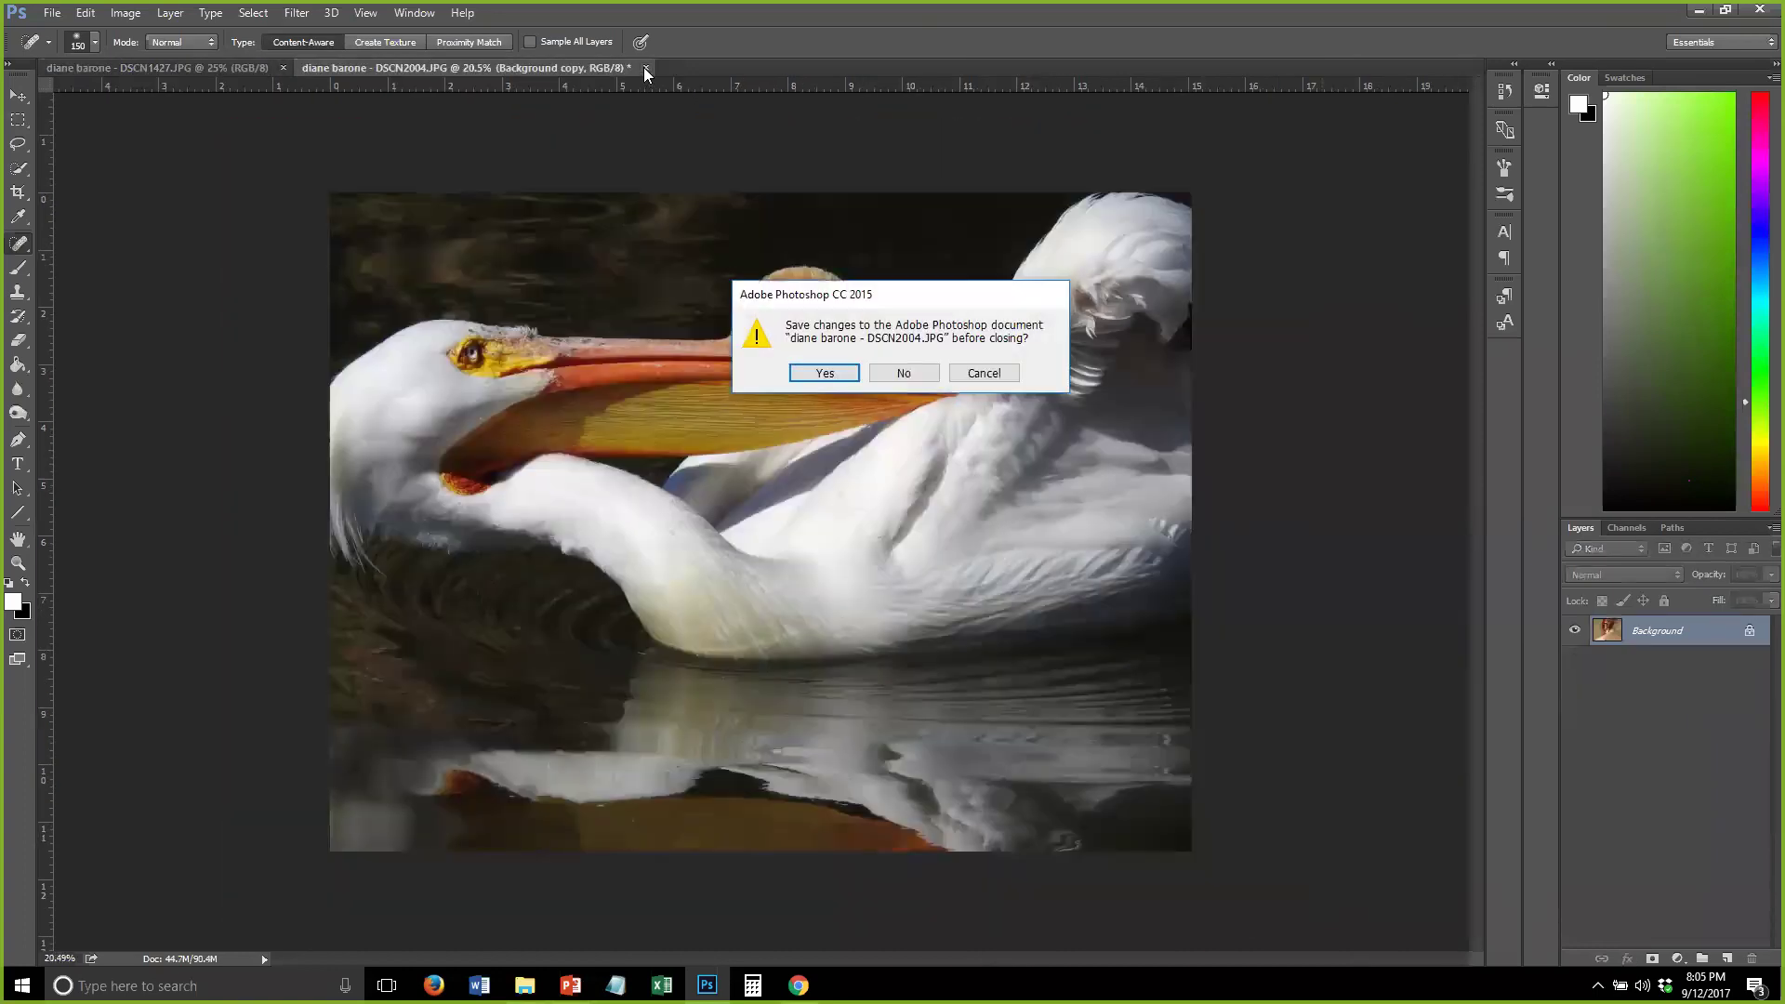
click(983, 373)
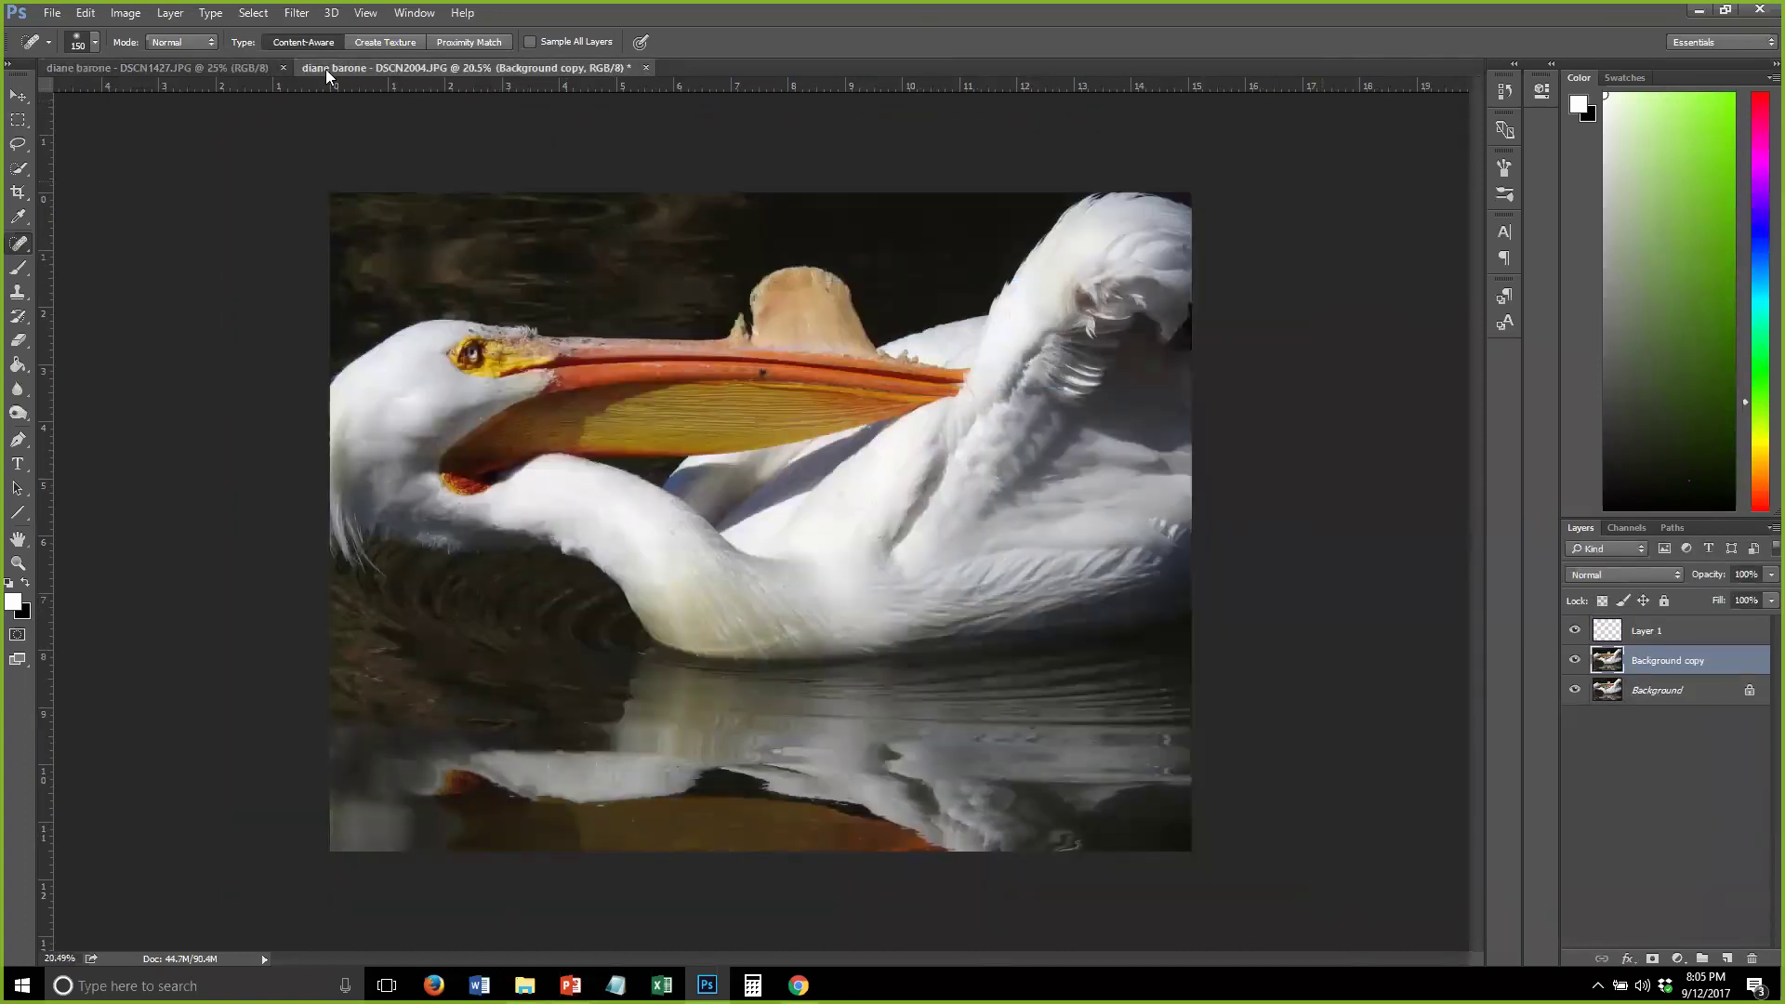
click(645, 68)
click(902, 373)
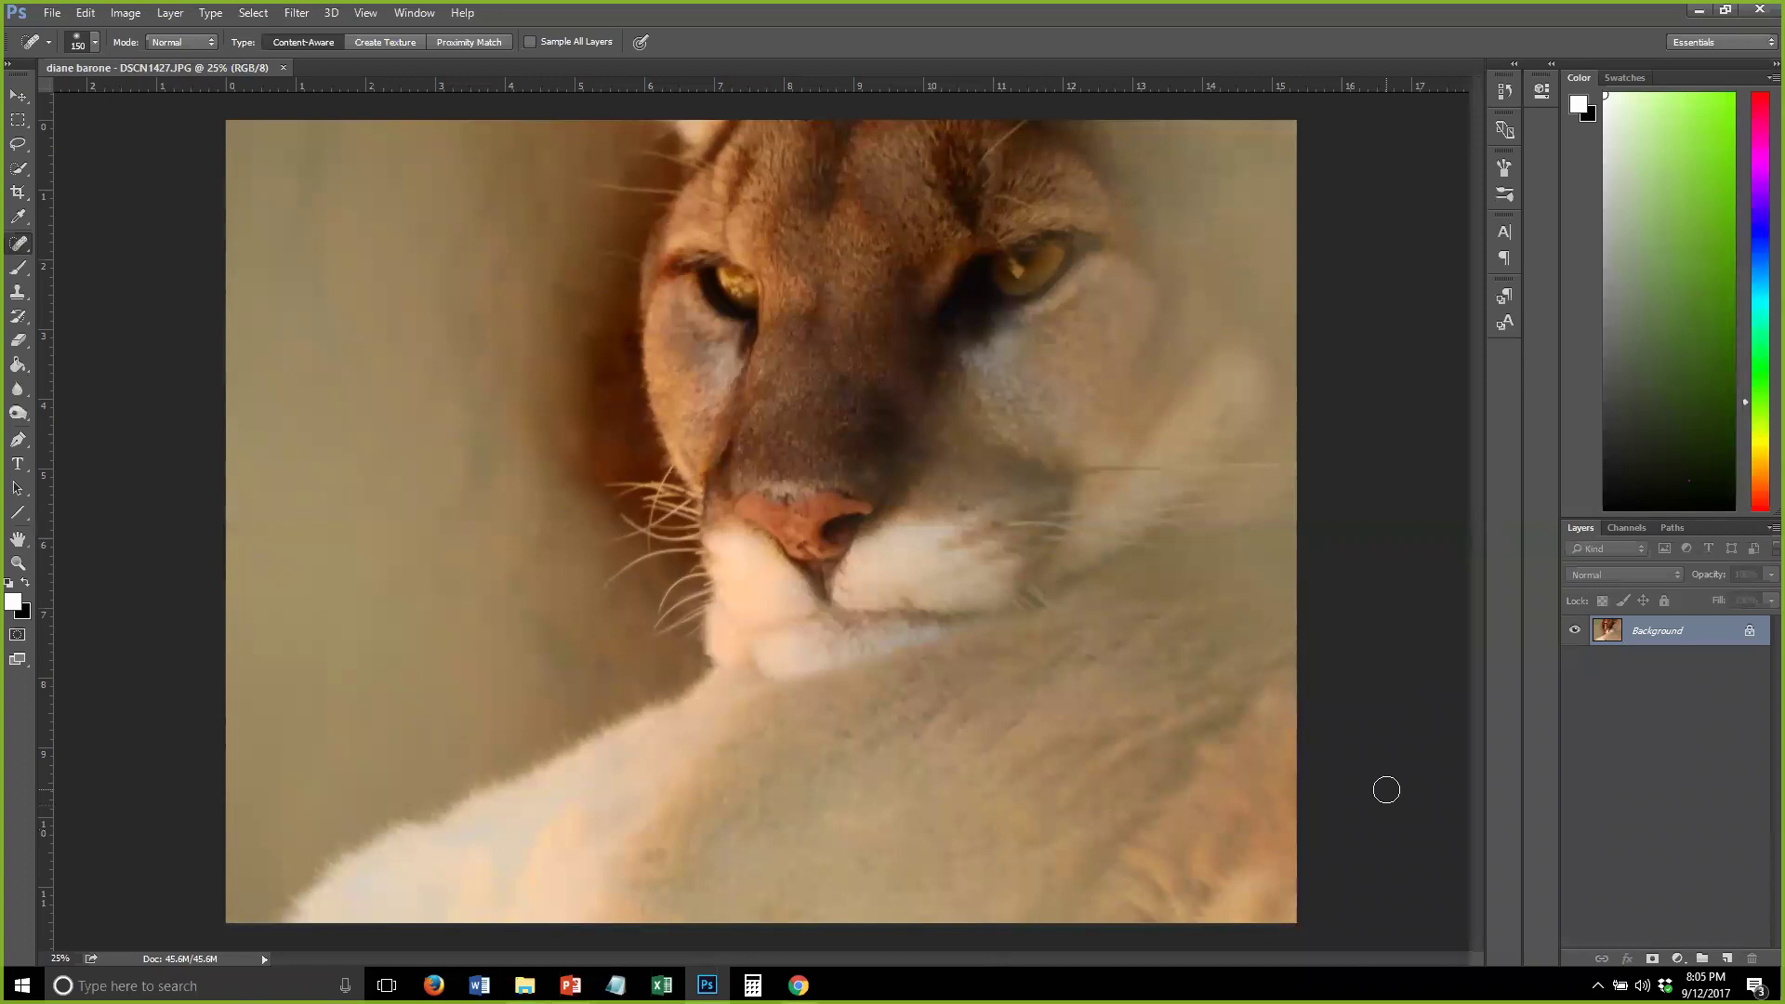
Duplicate the cougar photo's Background layer and display the crop thirds grid over the uncropped image to check its composition
drag(1650, 630, 1726, 958)
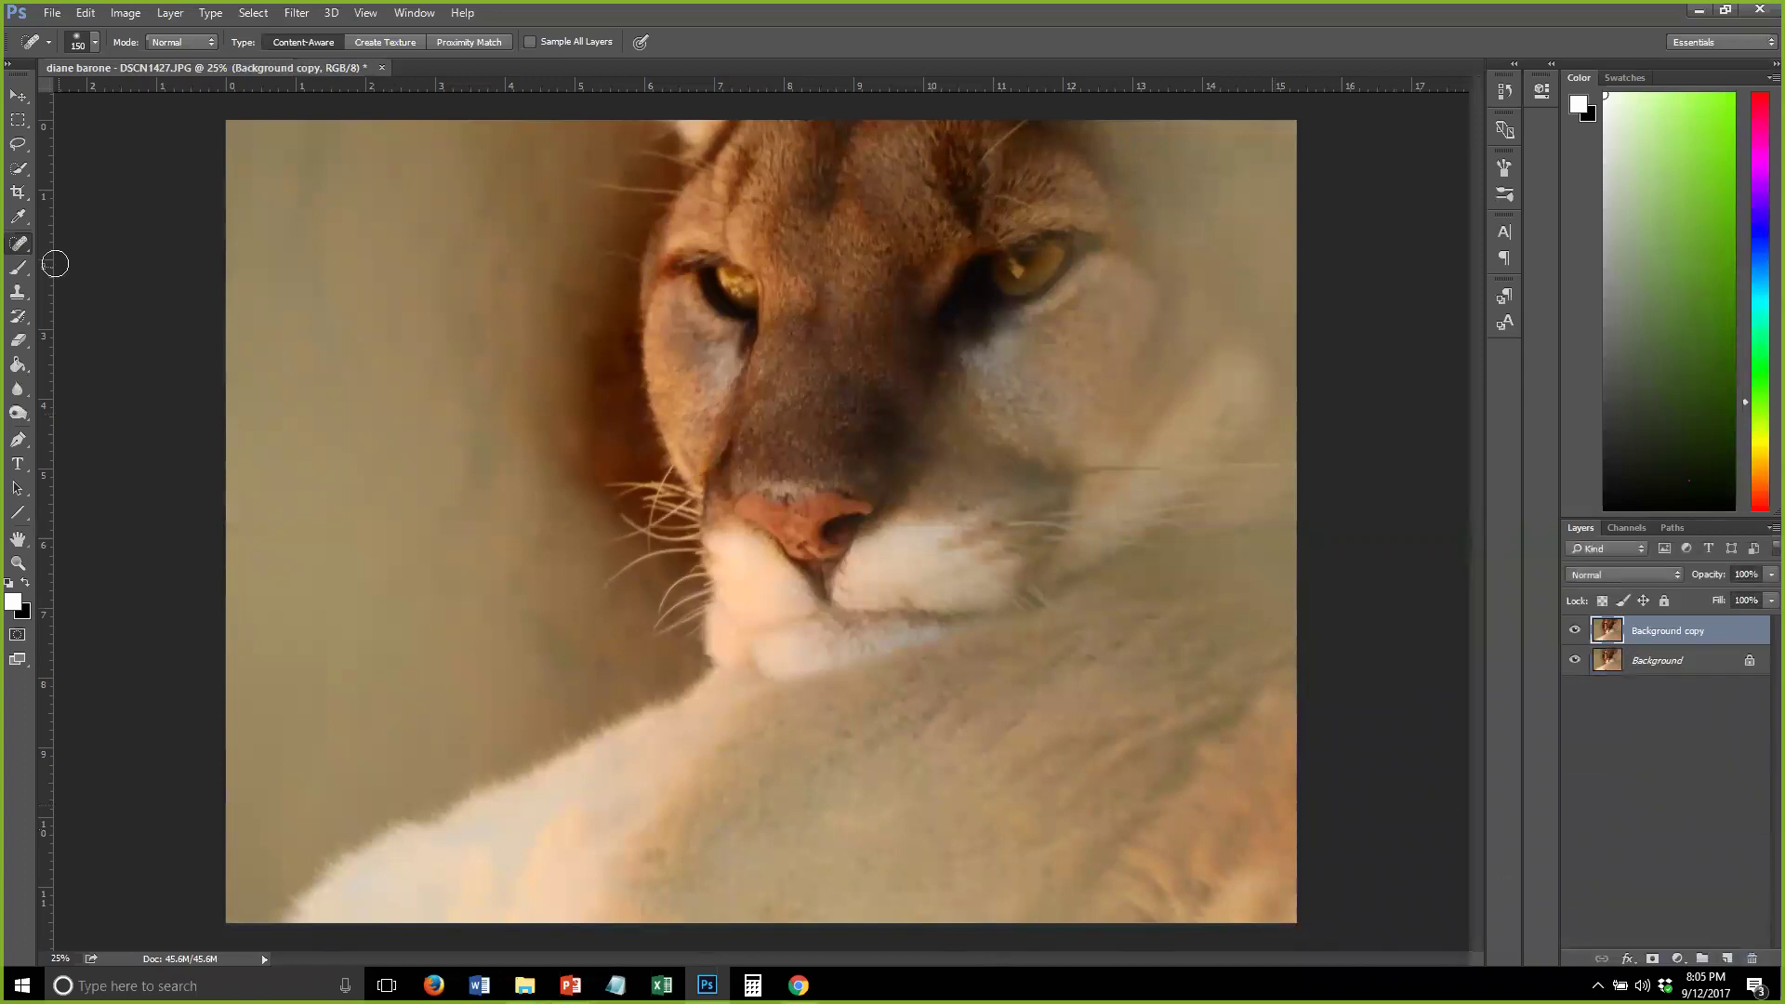
click(17, 192)
click(320, 163)
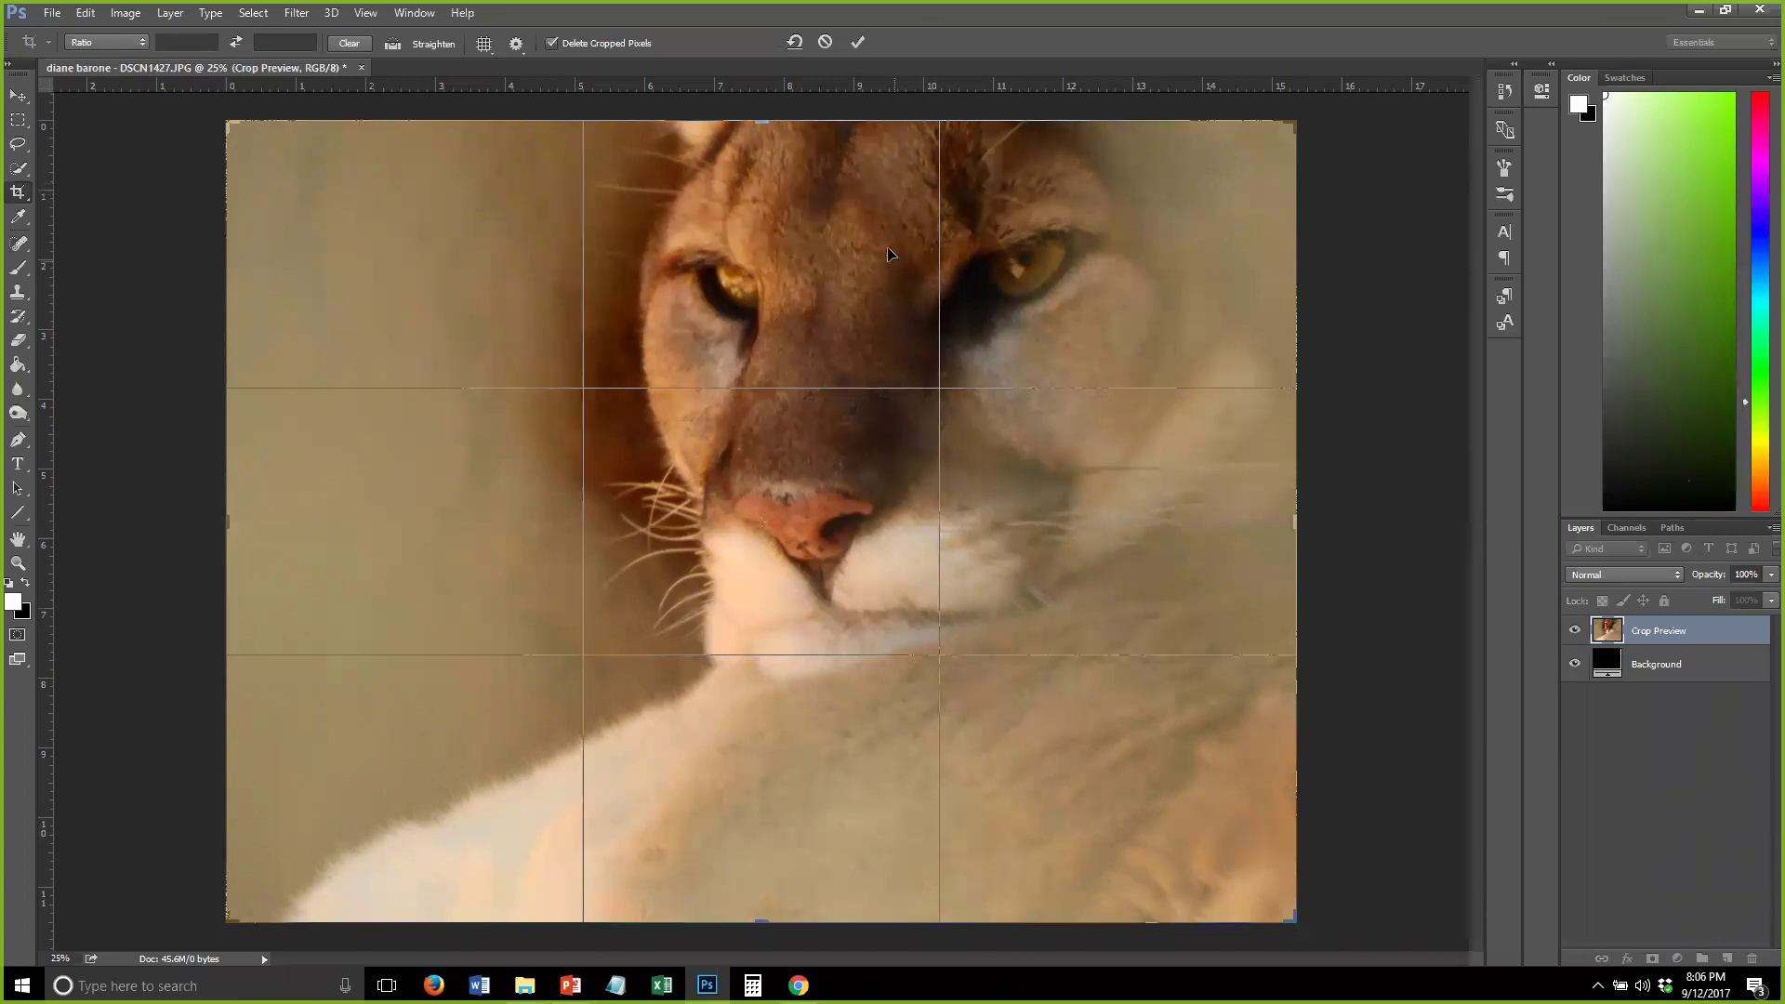
key(Return)
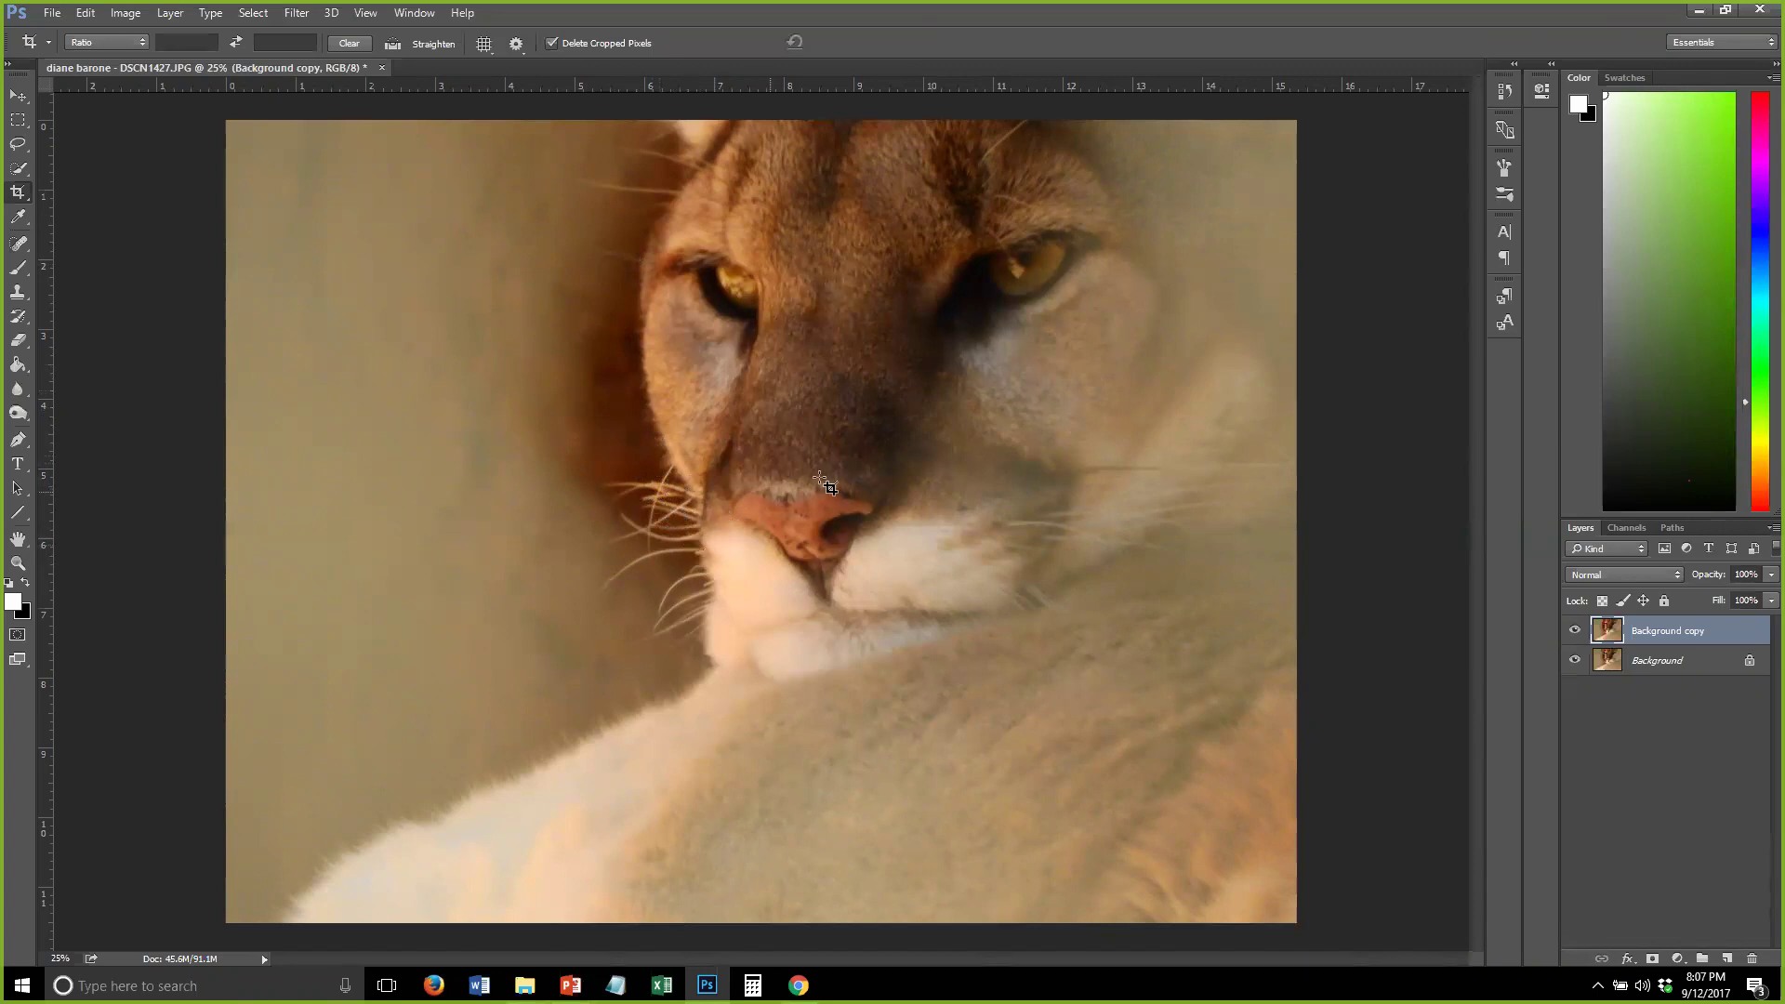
Add a new empty layer above the Background copy and set its blend mode to Overlay in the cougar photo
click(1716, 958)
click(1617, 573)
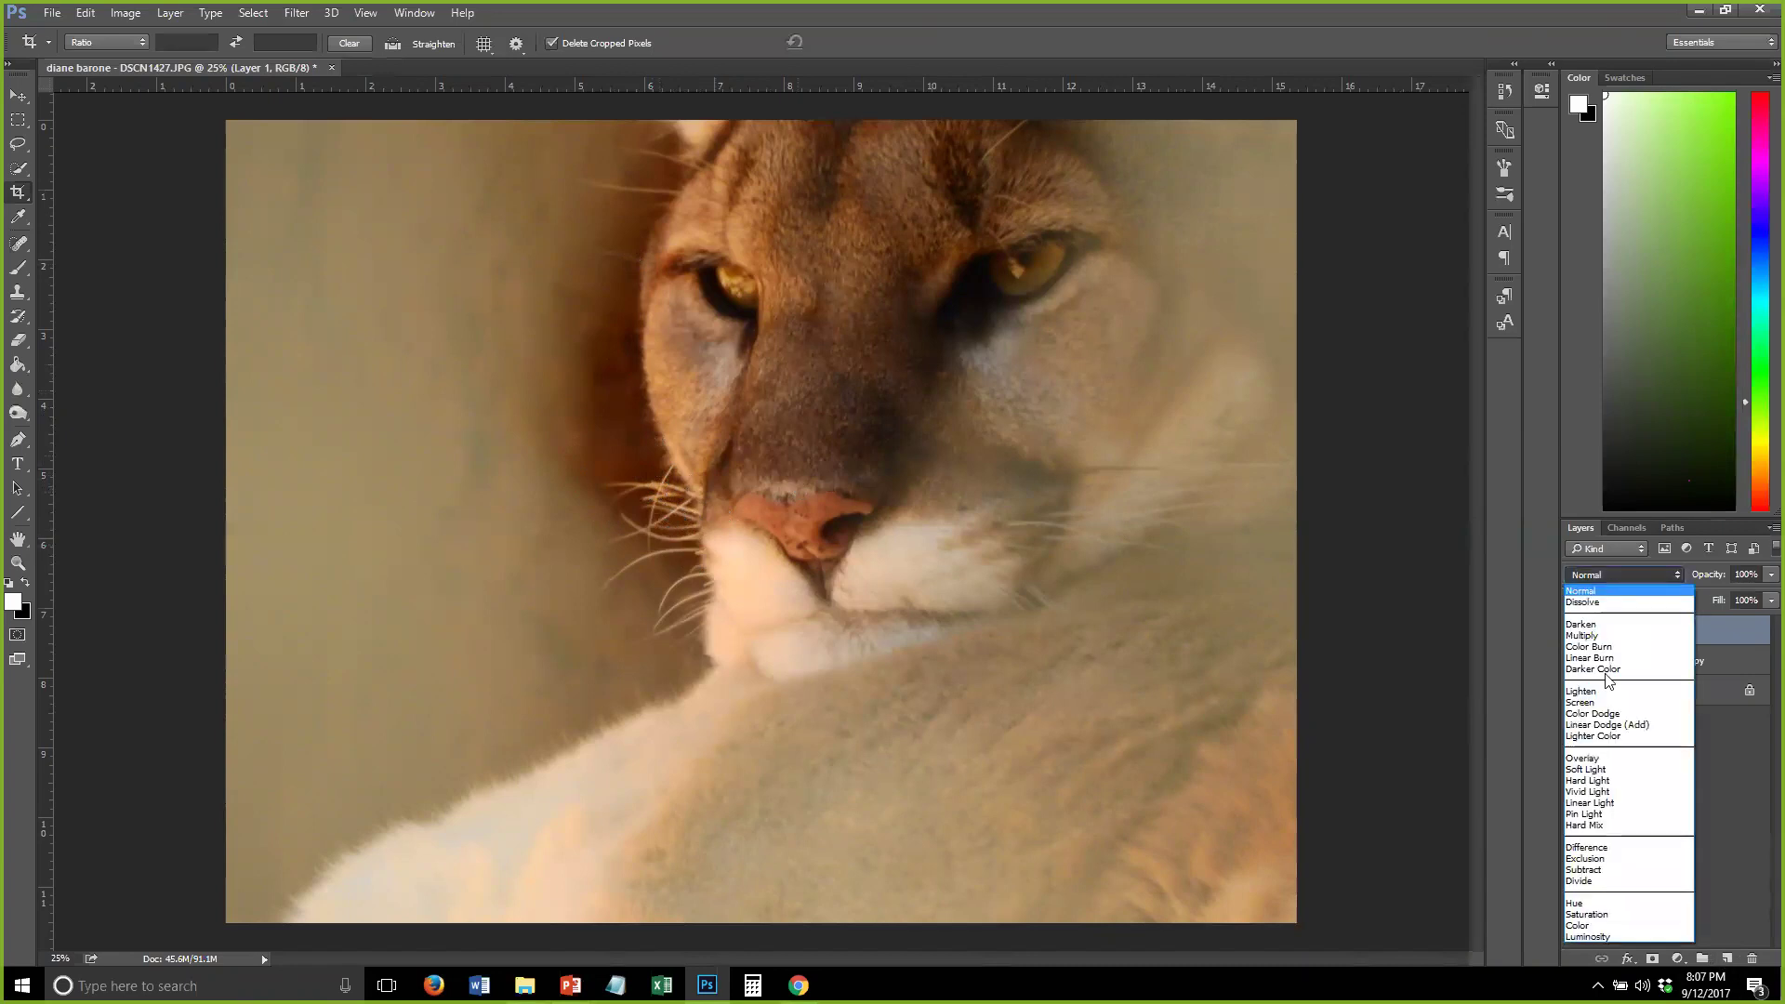
click(1604, 758)
Brighten the iris of the cougar's eye on the image's right side with a 50 px white brush at 10% opacity
click(18, 267)
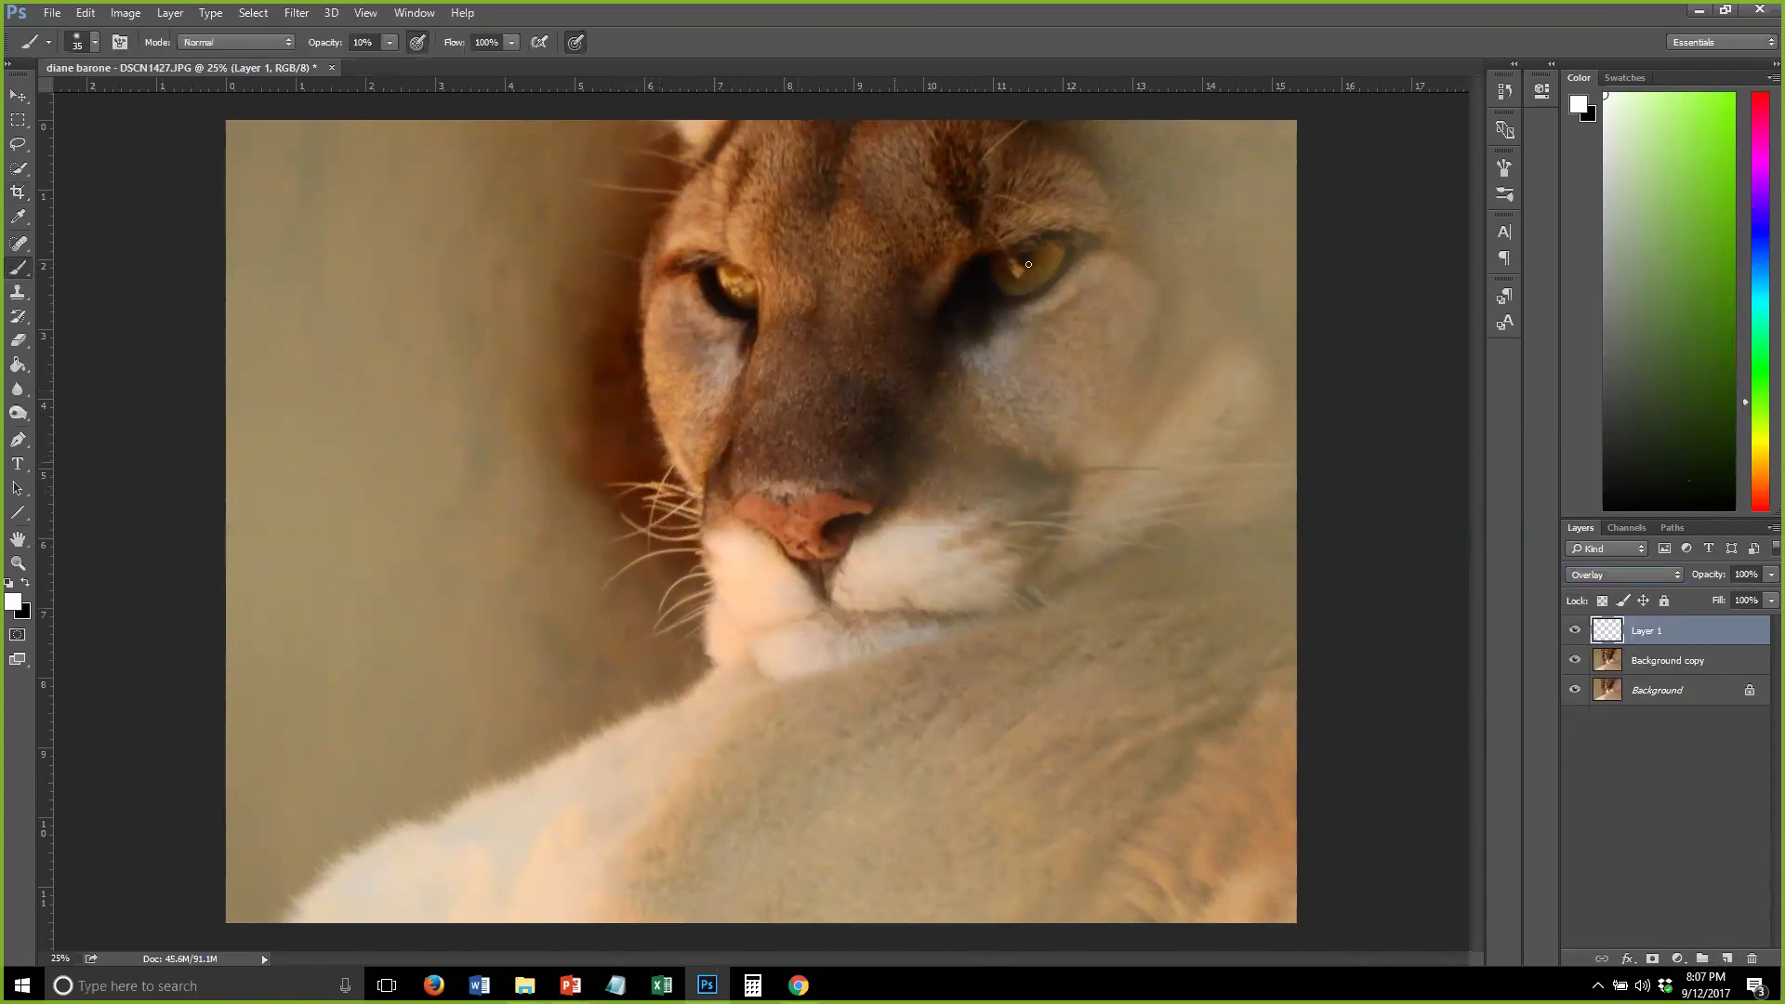
scroll(992, 299, up, 4)
key(bracketright)
key(bracketright)
key(bracketright)
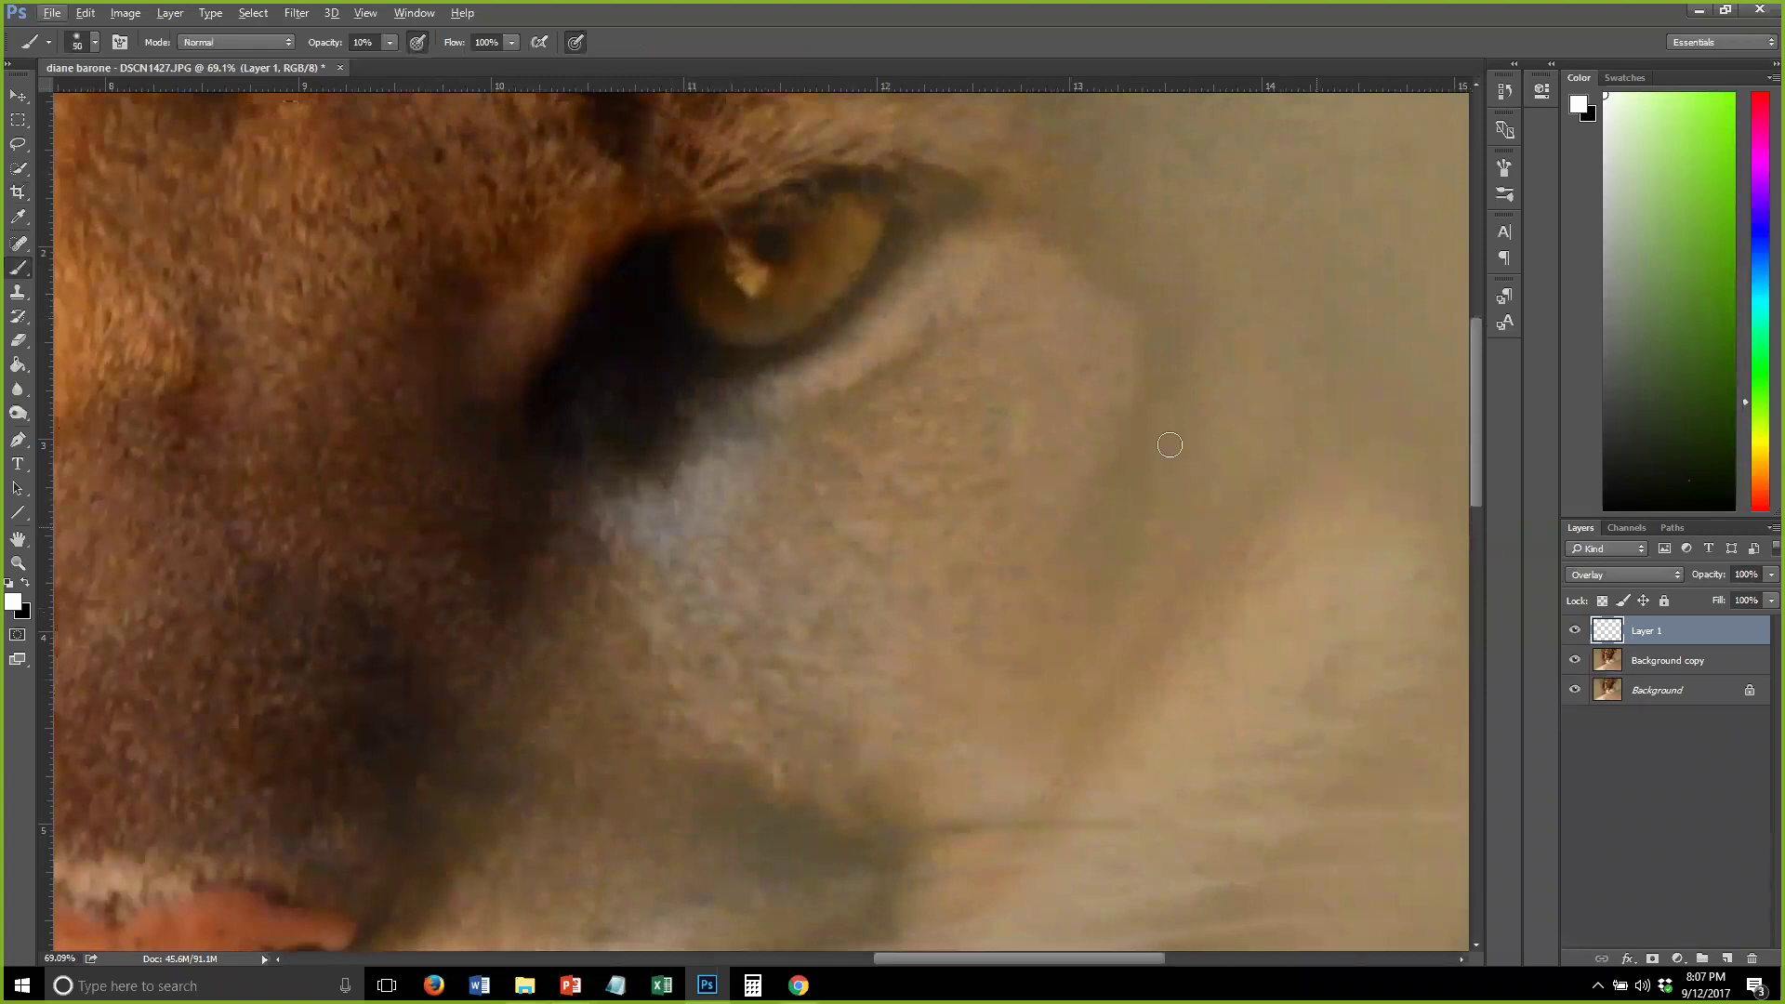
mouse_move(845, 207)
mouse_down()
mouse_move(838, 251)
mouse_move(856, 227)
mouse_move(736, 299)
mouse_move(772, 323)
mouse_move(784, 313)
mouse_move(740, 245)
mouse_move(749, 263)
mouse_move(849, 231)
mouse_move(721, 331)
mouse_move(795, 325)
mouse_move(770, 307)
mouse_move(866, 197)
mouse_move(844, 215)
mouse_move(832, 290)
mouse_move(742, 327)
mouse_move(739, 257)
mouse_move(736, 302)
mouse_move(855, 279)
mouse_move(747, 328)
mouse_move(740, 312)
mouse_move(762, 331)
mouse_move(705, 233)
mouse_move(801, 180)
mouse_move(831, 297)
mouse_move(901, 289)
mouse_move(913, 259)
mouse_move(861, 329)
mouse_move(758, 364)
mouse_up()
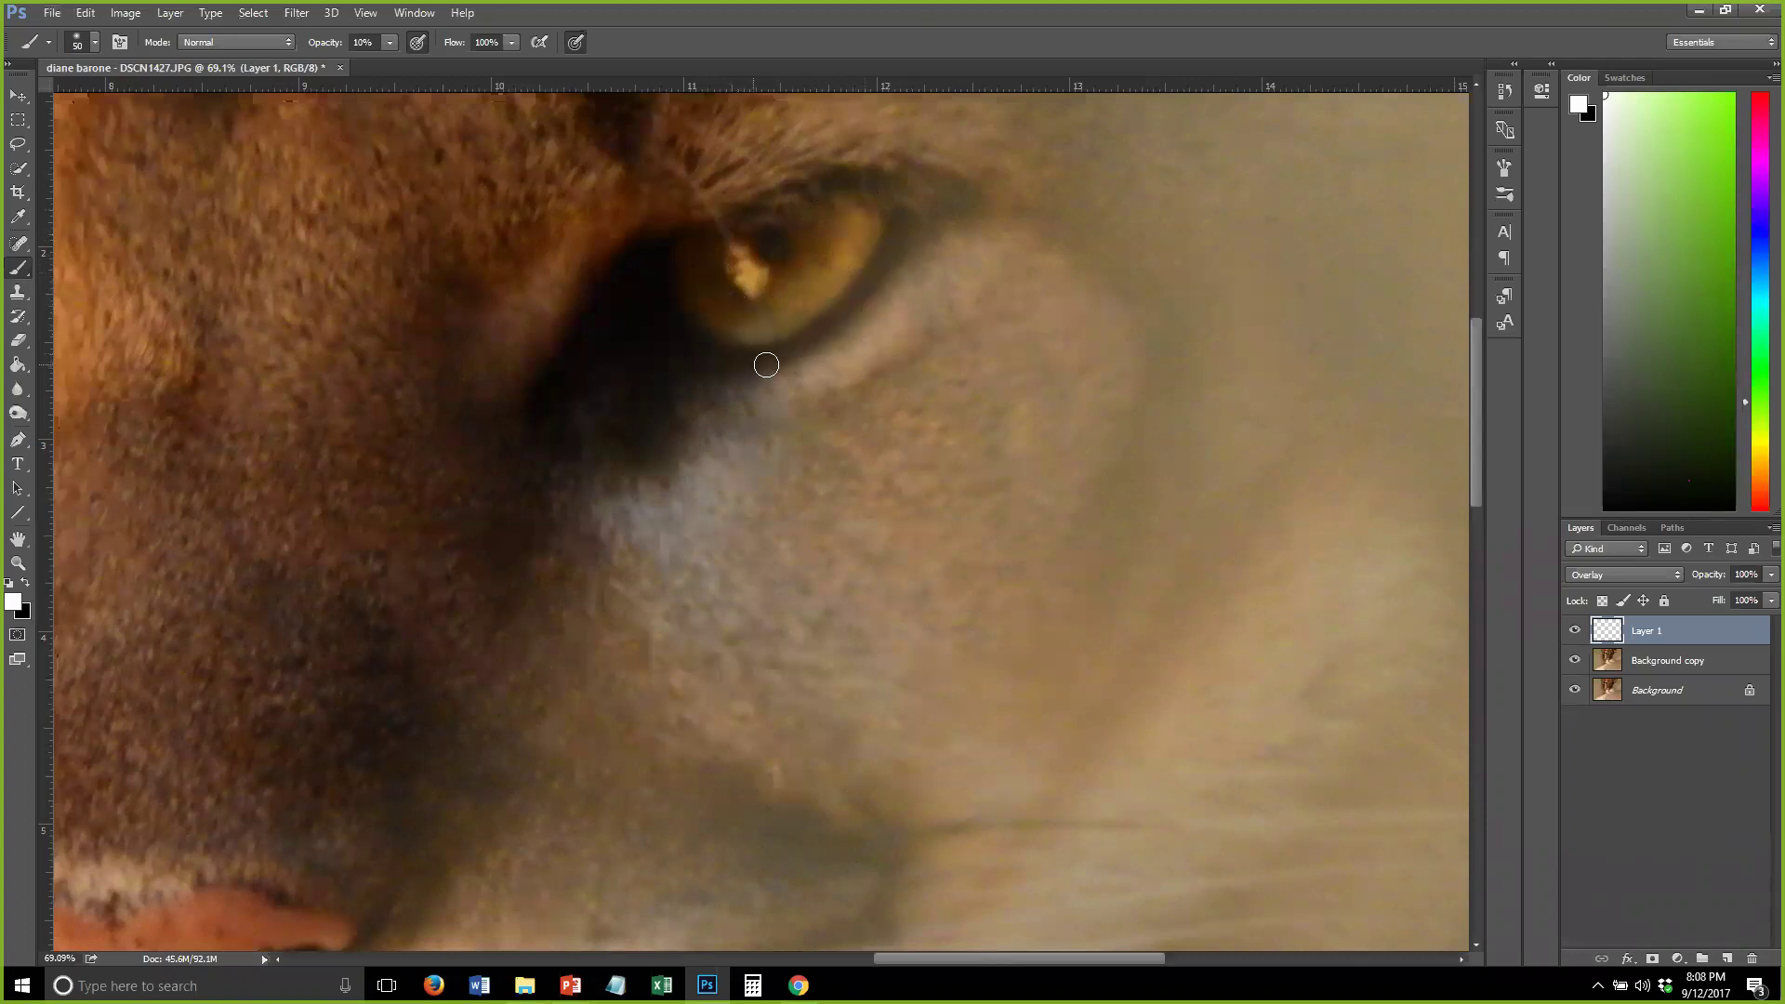
Set the brush opacity to 5% and brighten the iris of the cougar's eye on the image's left side
key(0)
key(5)
mouse_move(889, 310)
mouse_down()
mouse_move(704, 287)
mouse_move(835, 231)
mouse_up()
mouse_move(250, 438)
mouse_down()
mouse_move(637, 447)
mouse_move(298, 373)
mouse_up()
mouse_move(874, 290)
mouse_down()
mouse_move(858, 299)
mouse_move(909, 318)
mouse_move(894, 379)
mouse_move(775, 346)
mouse_move(766, 305)
mouse_move(761, 363)
mouse_move(883, 433)
mouse_move(764, 329)
mouse_move(749, 369)
mouse_move(867, 450)
mouse_move(736, 207)
mouse_move(806, 198)
mouse_move(909, 243)
mouse_up()
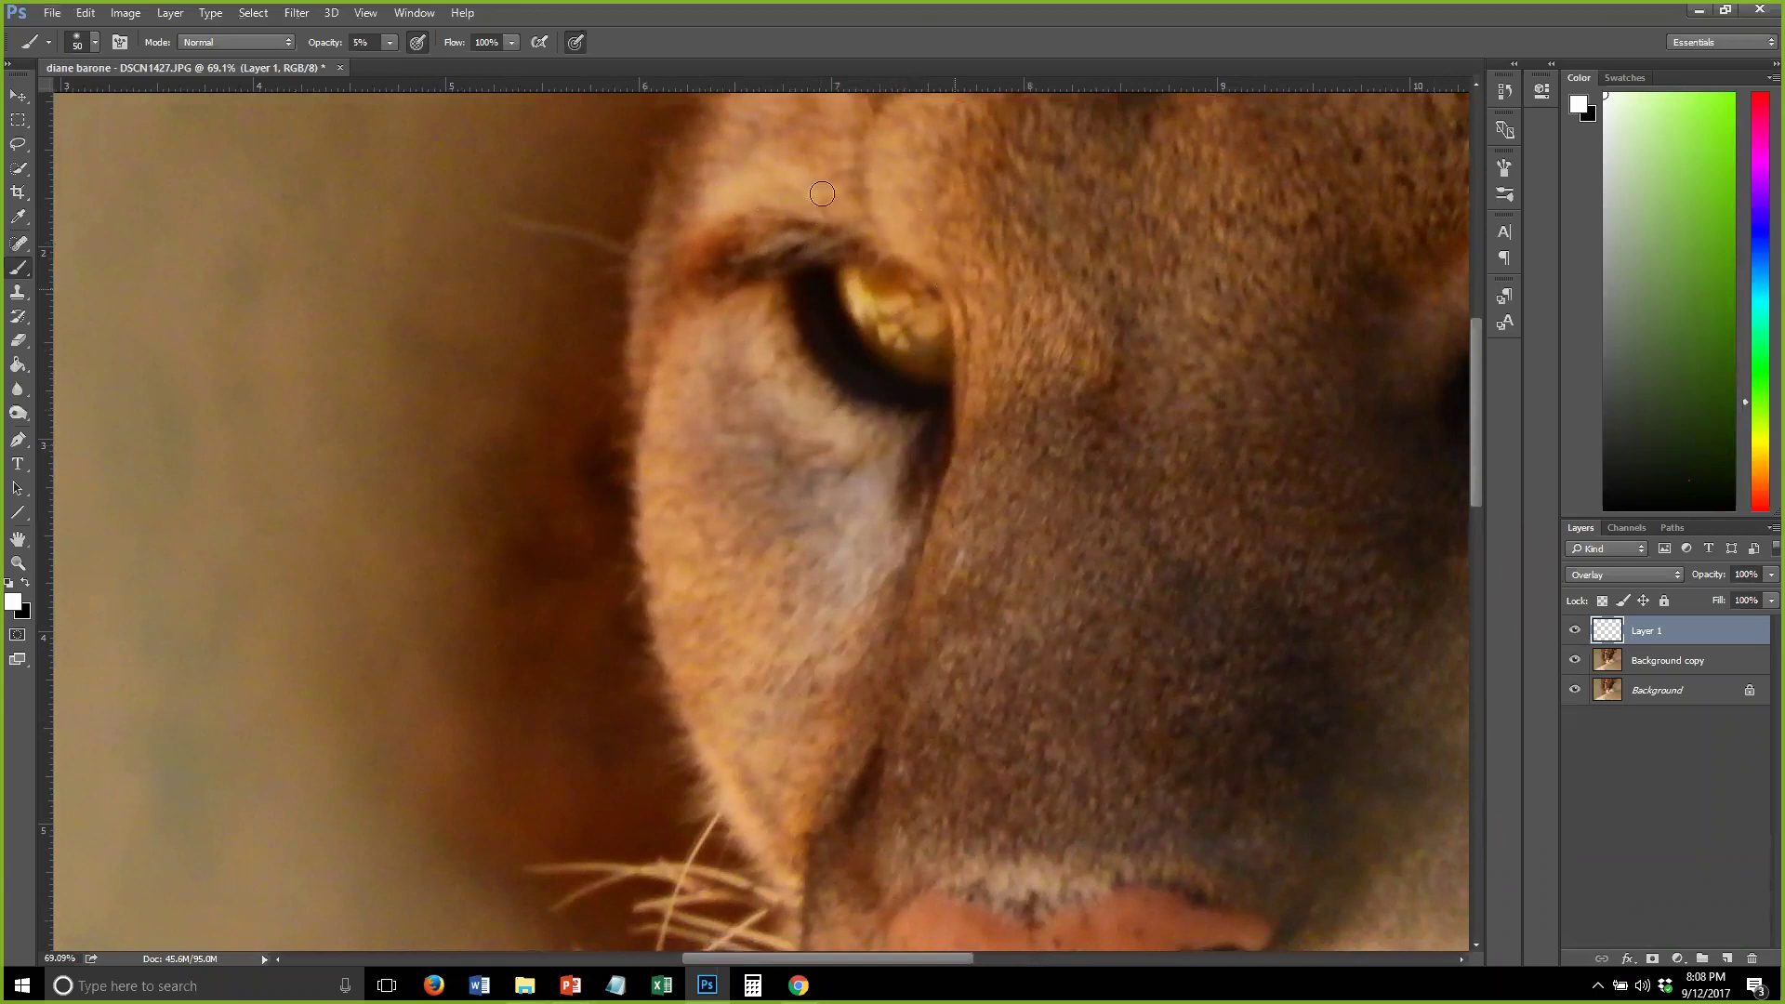
Toggle Layer 1's visibility on the whole cougar photo to compare the eyes before and after brightening
mouse_move(1049, 544)
mouse_down()
mouse_move(1076, 517)
mouse_move(1004, 486)
mouse_move(848, 486)
mouse_move(697, 521)
mouse_up()
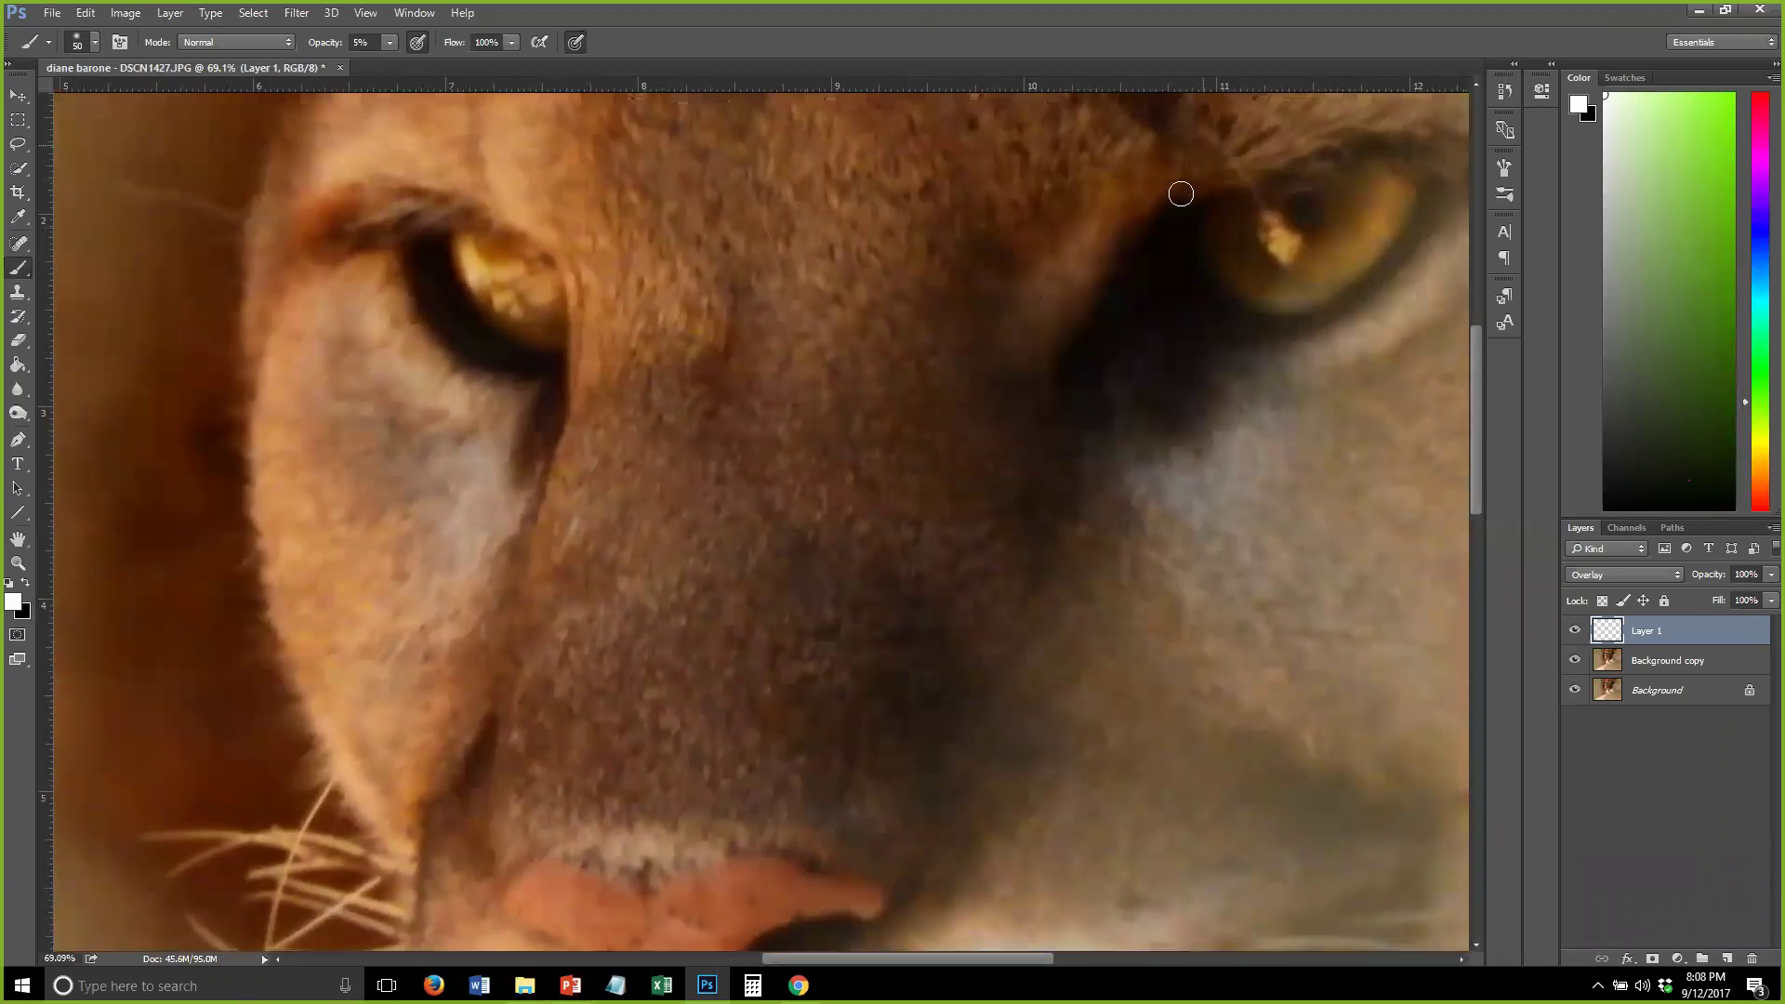
scroll(849, 401, down, 3)
scroll(849, 401, down, 3)
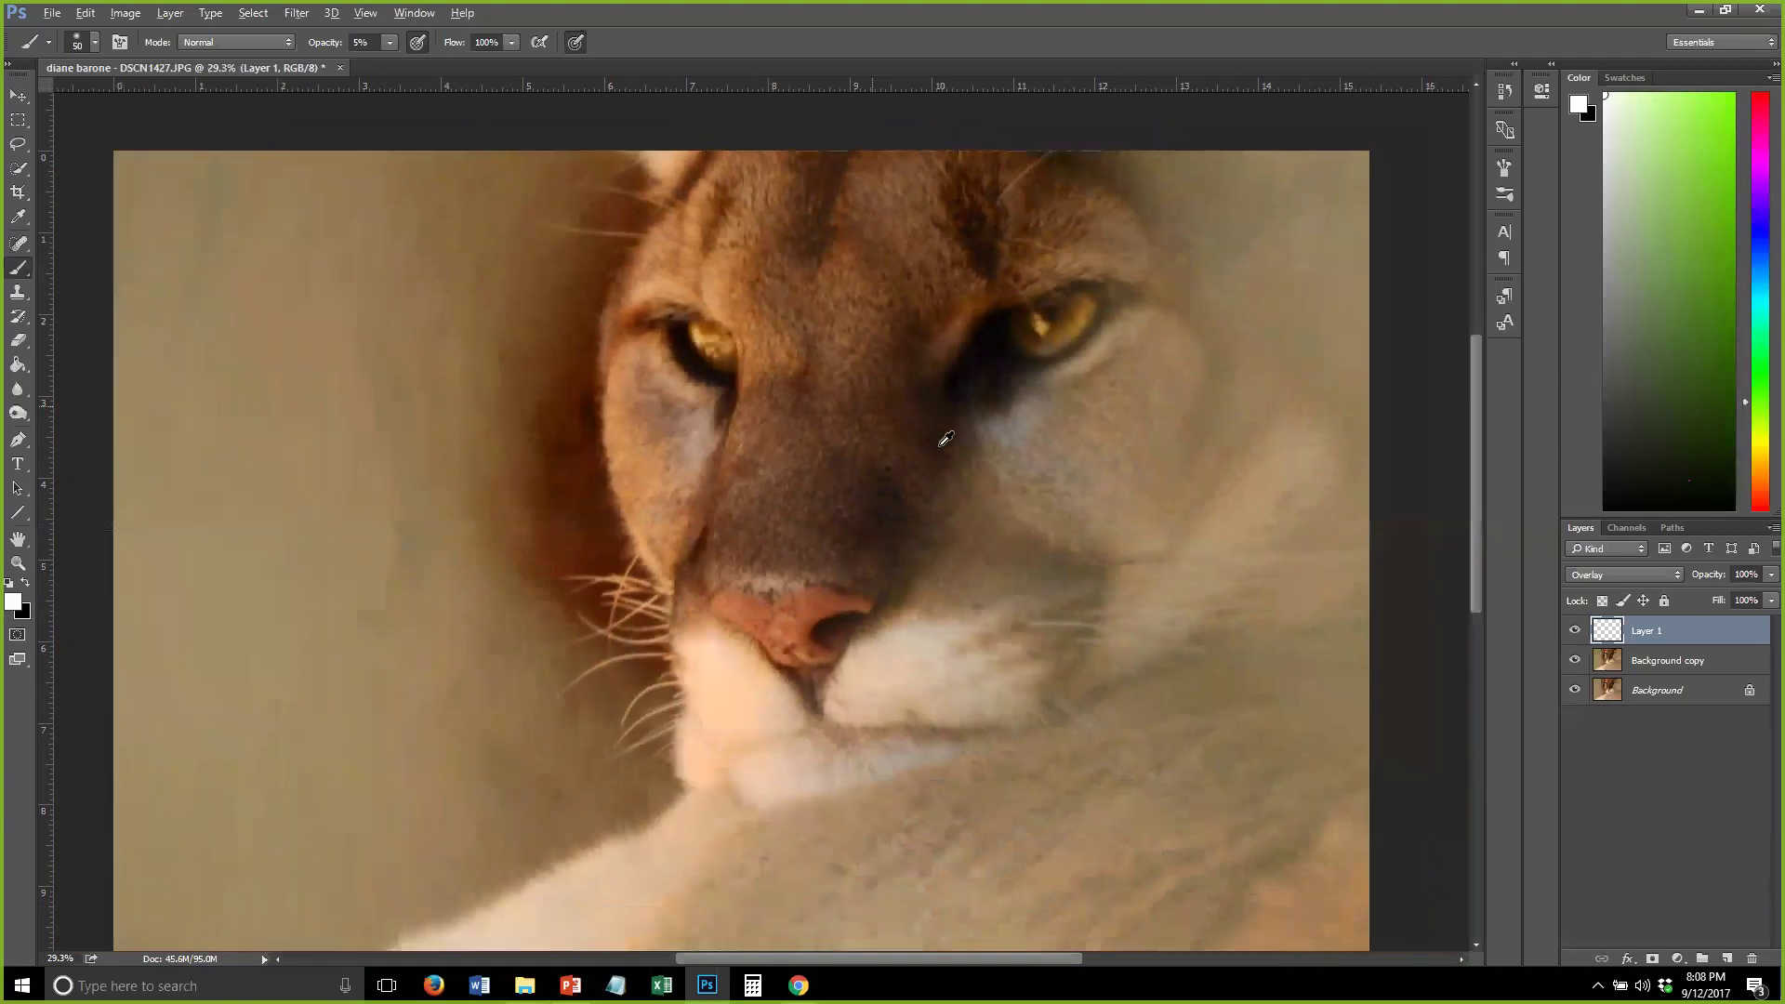
click(1578, 630)
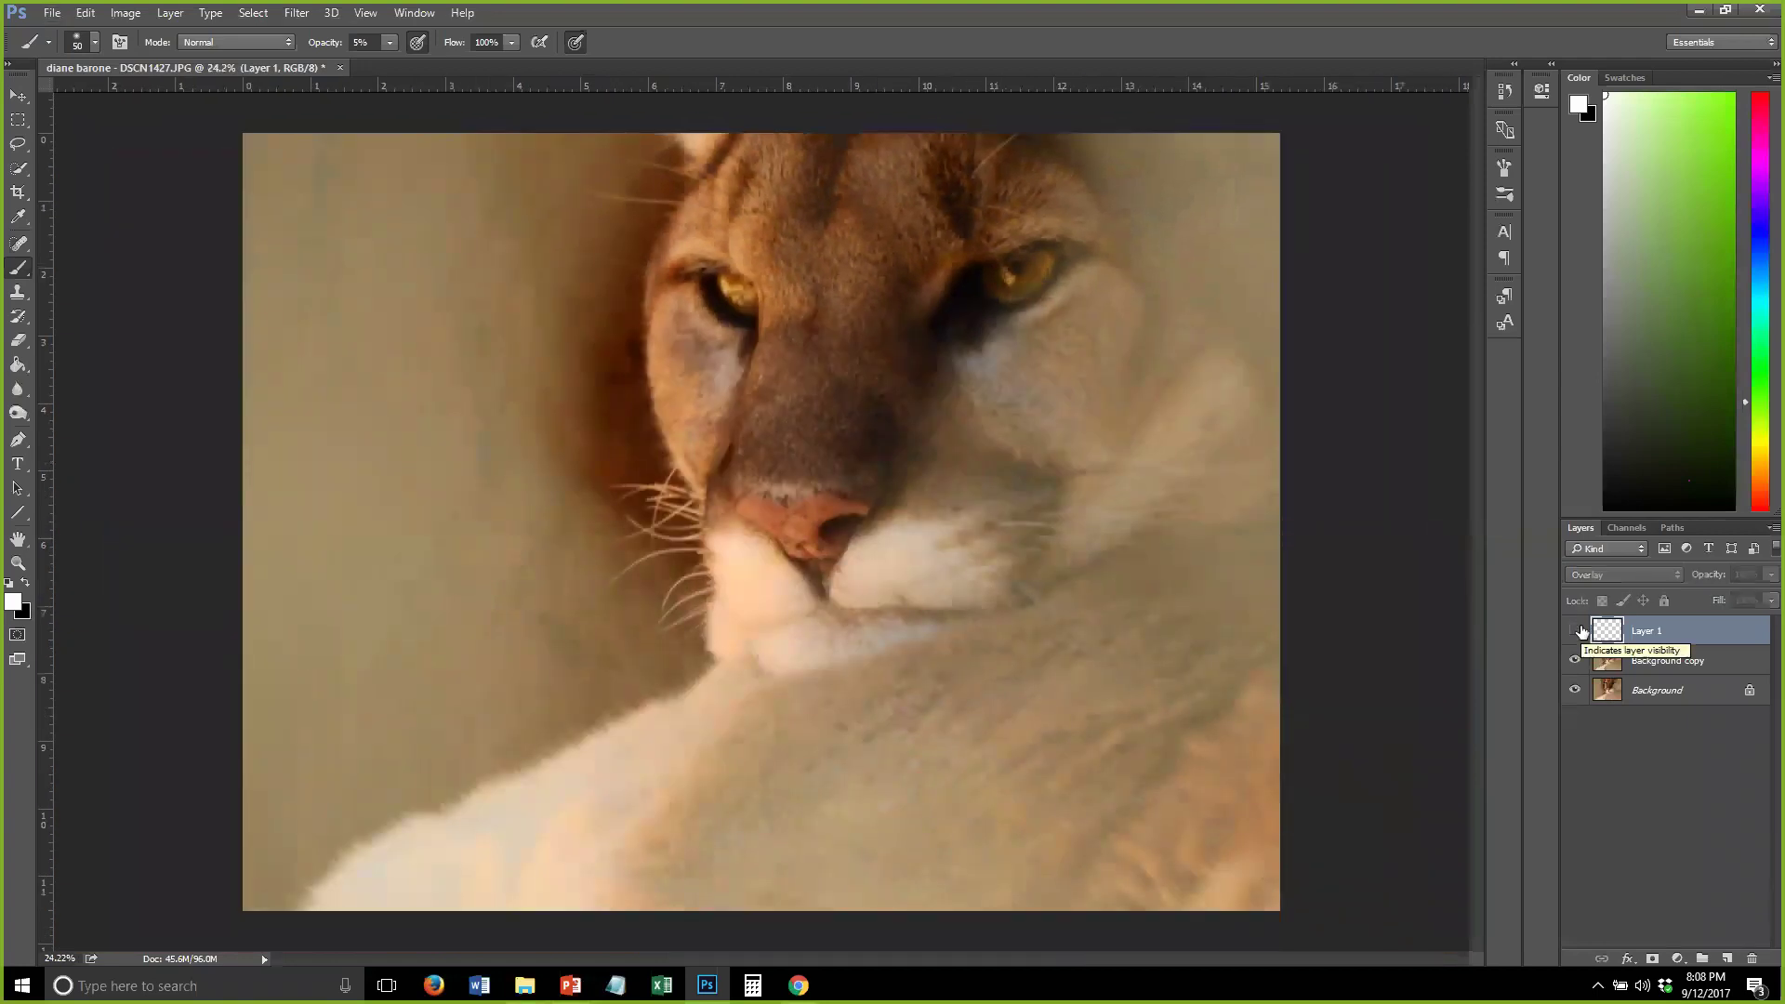
click(1577, 631)
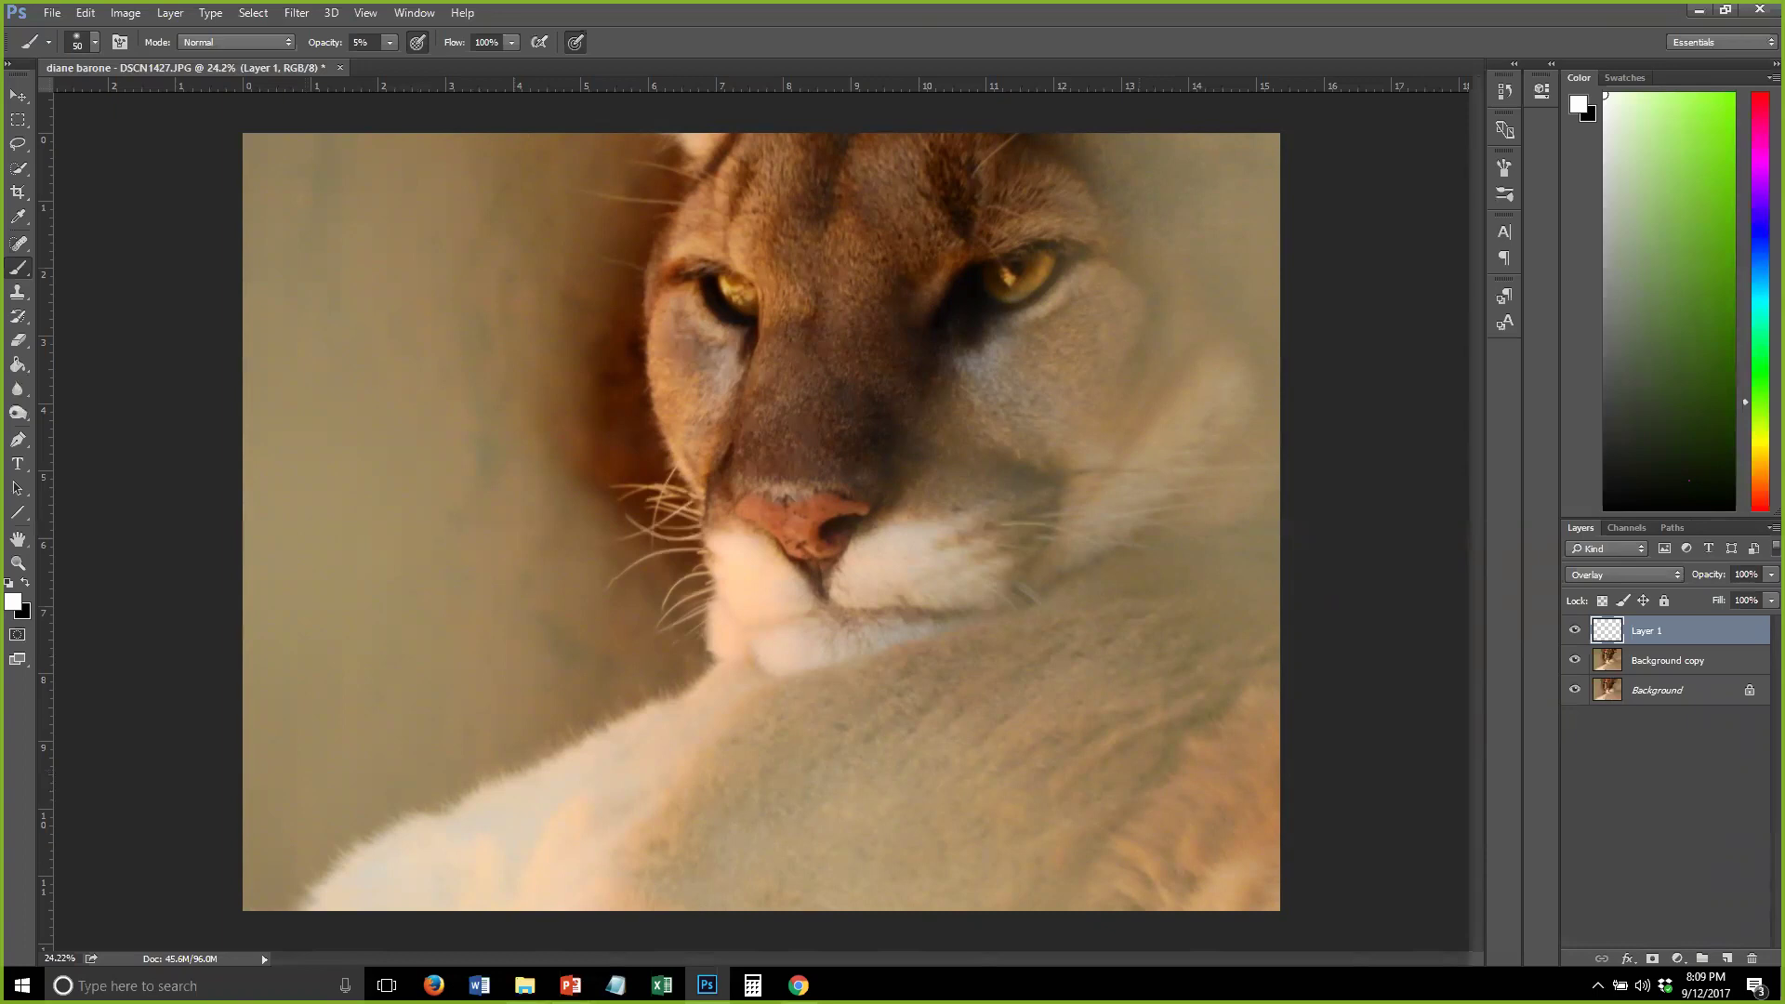
Flatten the cougar image and duplicate the resulting Background layer
click(170, 13)
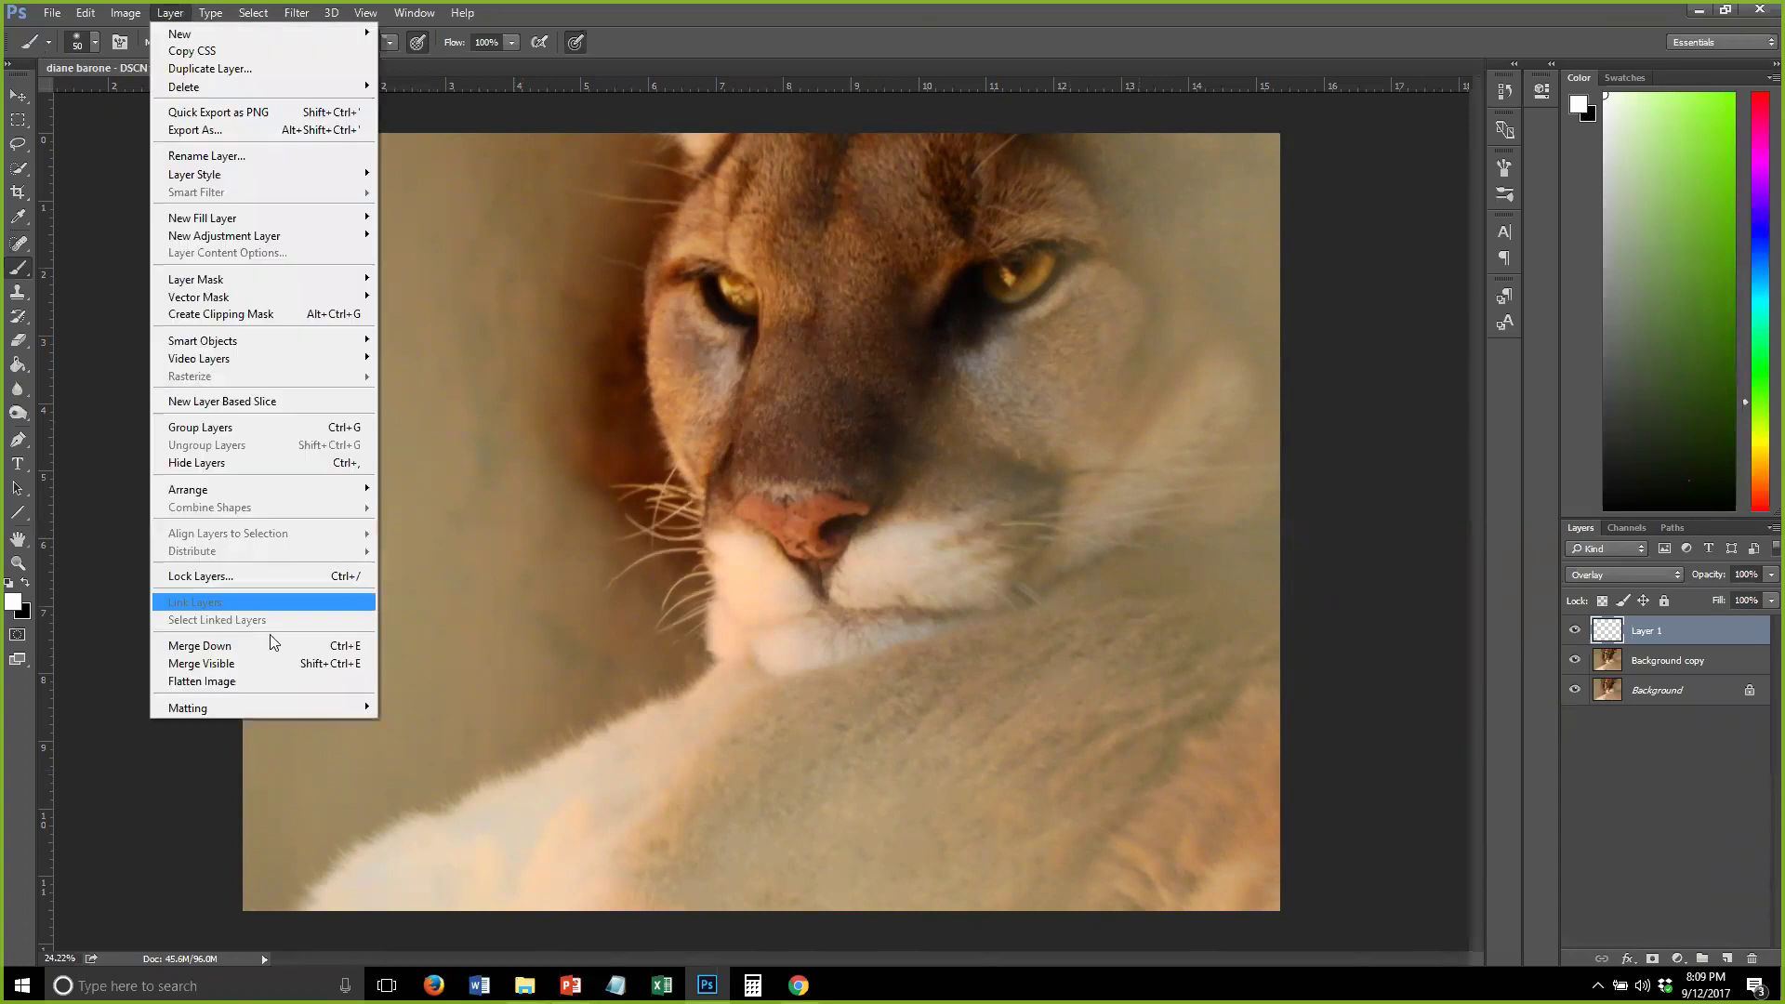
click(262, 681)
drag(1710, 632, 1726, 957)
Add a Black & White adjustment layer above the Background copy and raise its Reds and Yellows values
click(1676, 958)
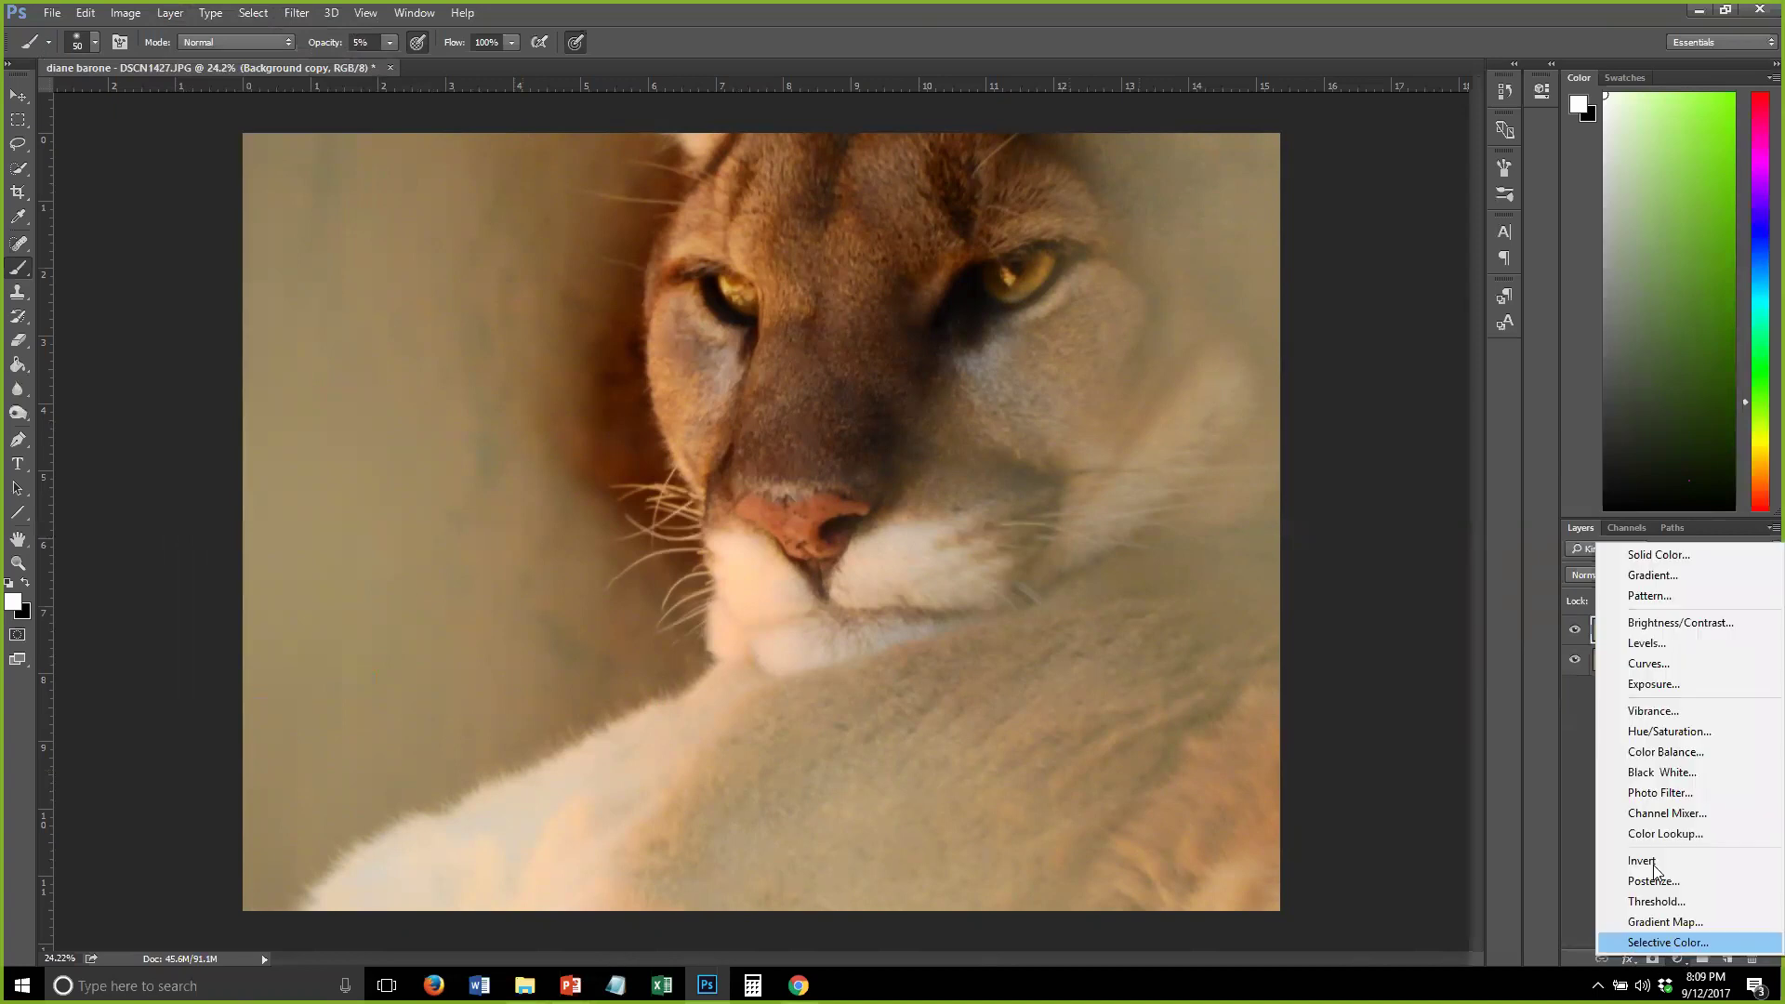
click(1641, 772)
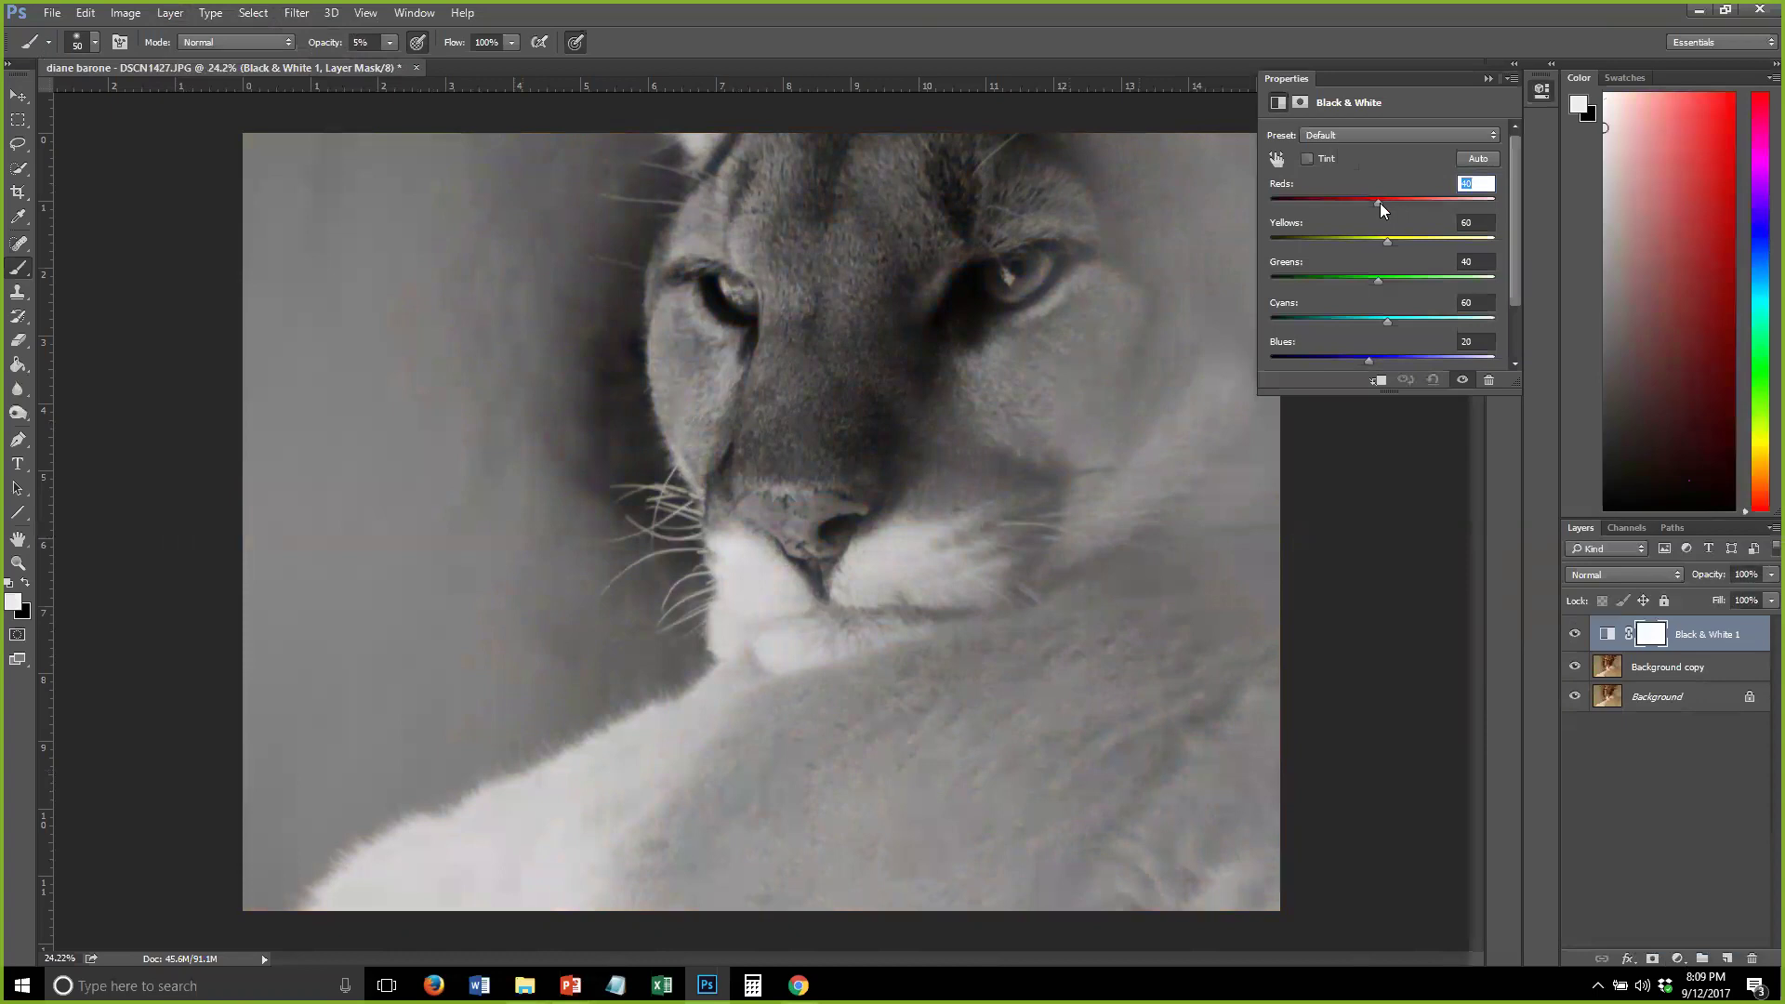
drag(1390, 201, 1394, 238)
click(1485, 80)
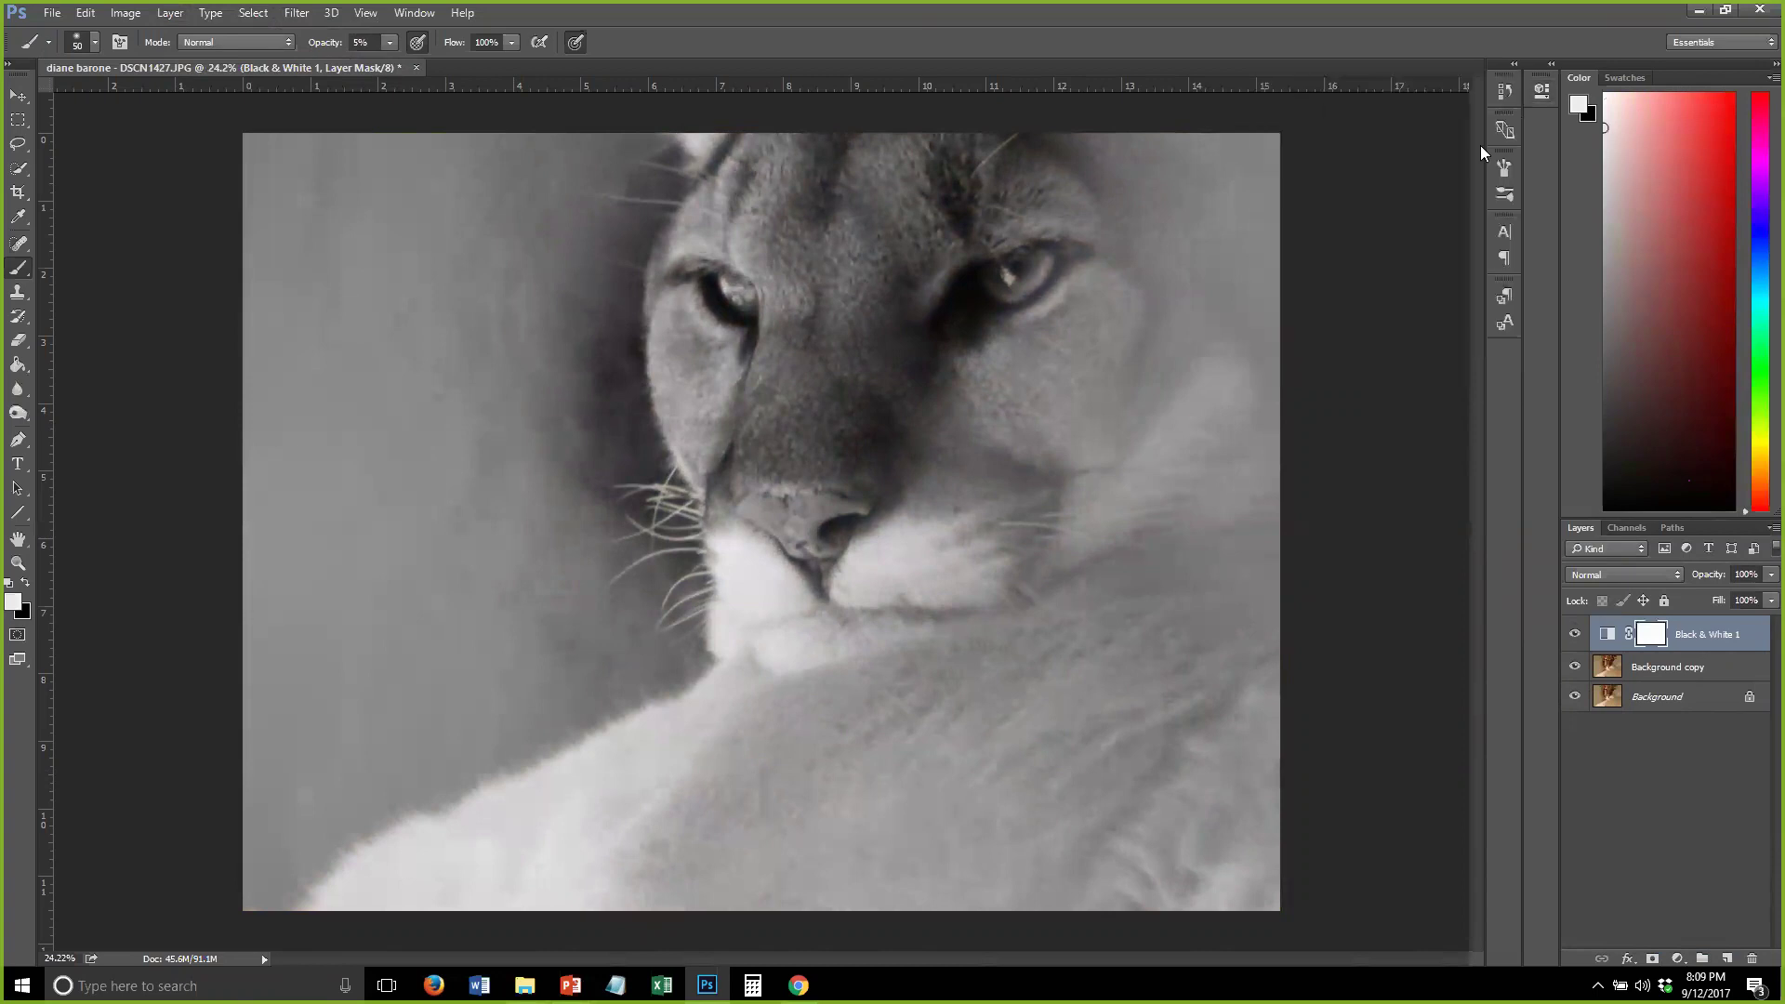
Draw a white composition spiral from the cougar's eye on the image's right side, using a 50 px brush at 100% opacity on the Background copy
click(1621, 808)
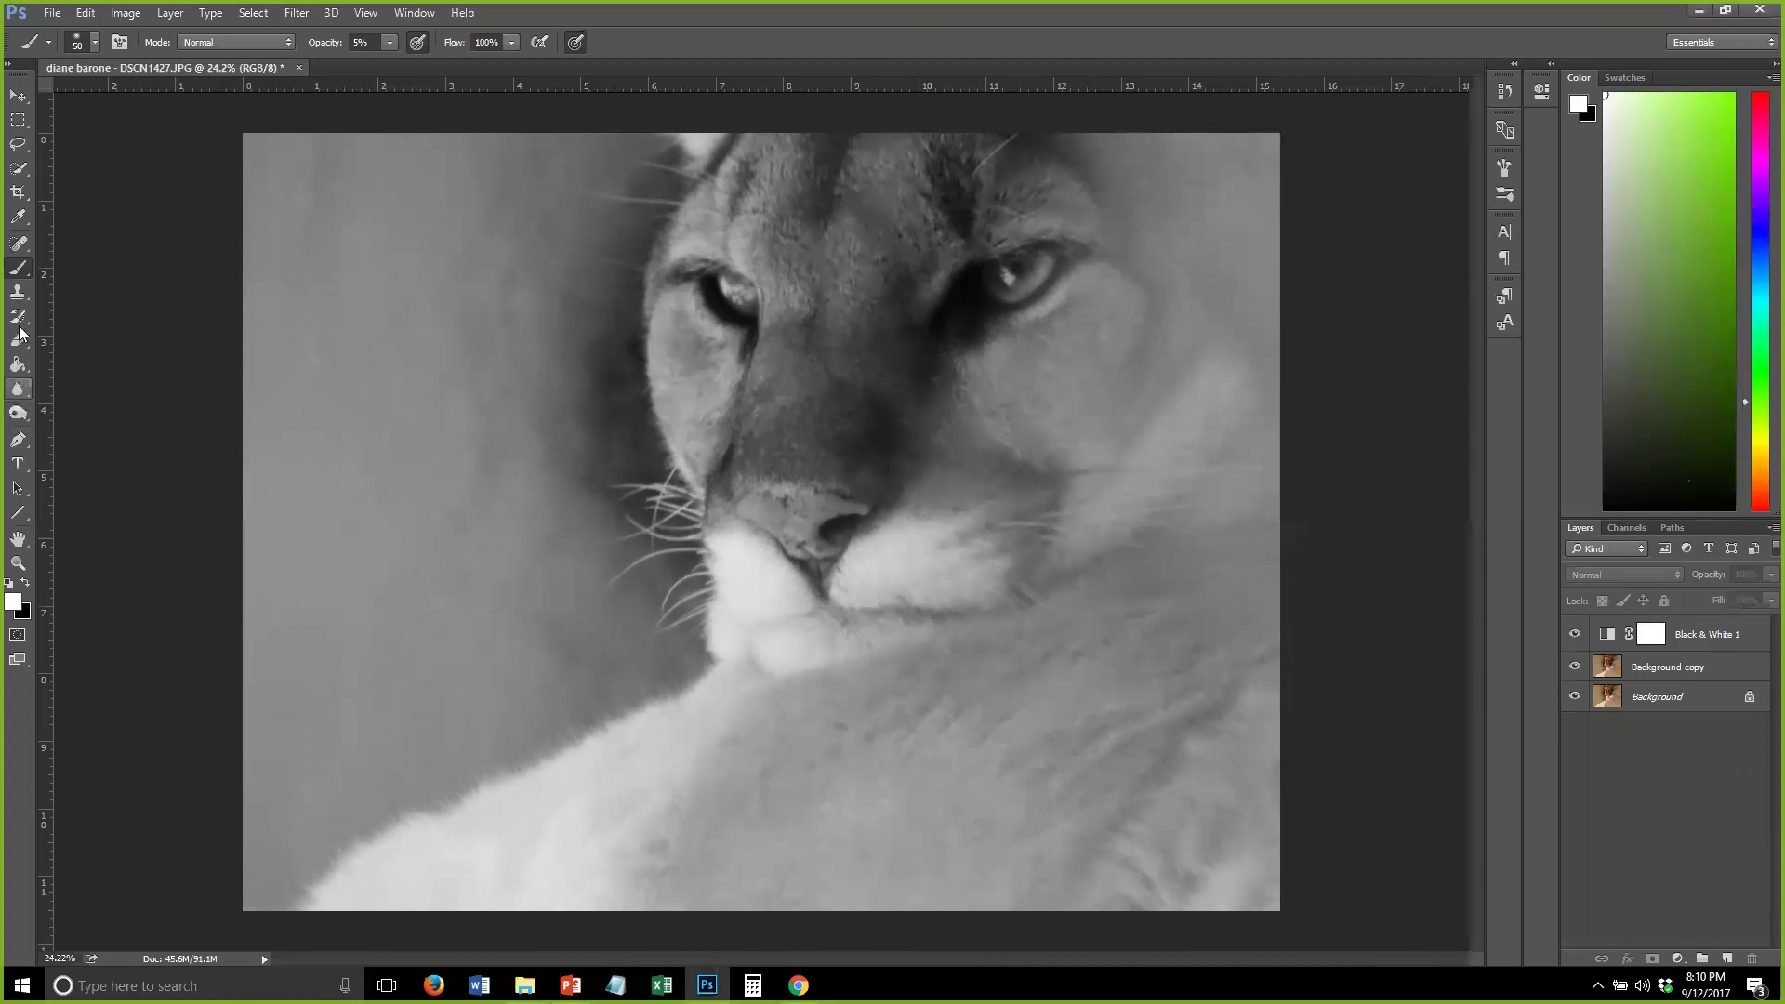
right_click(16, 270)
click(62, 266)
click(1678, 669)
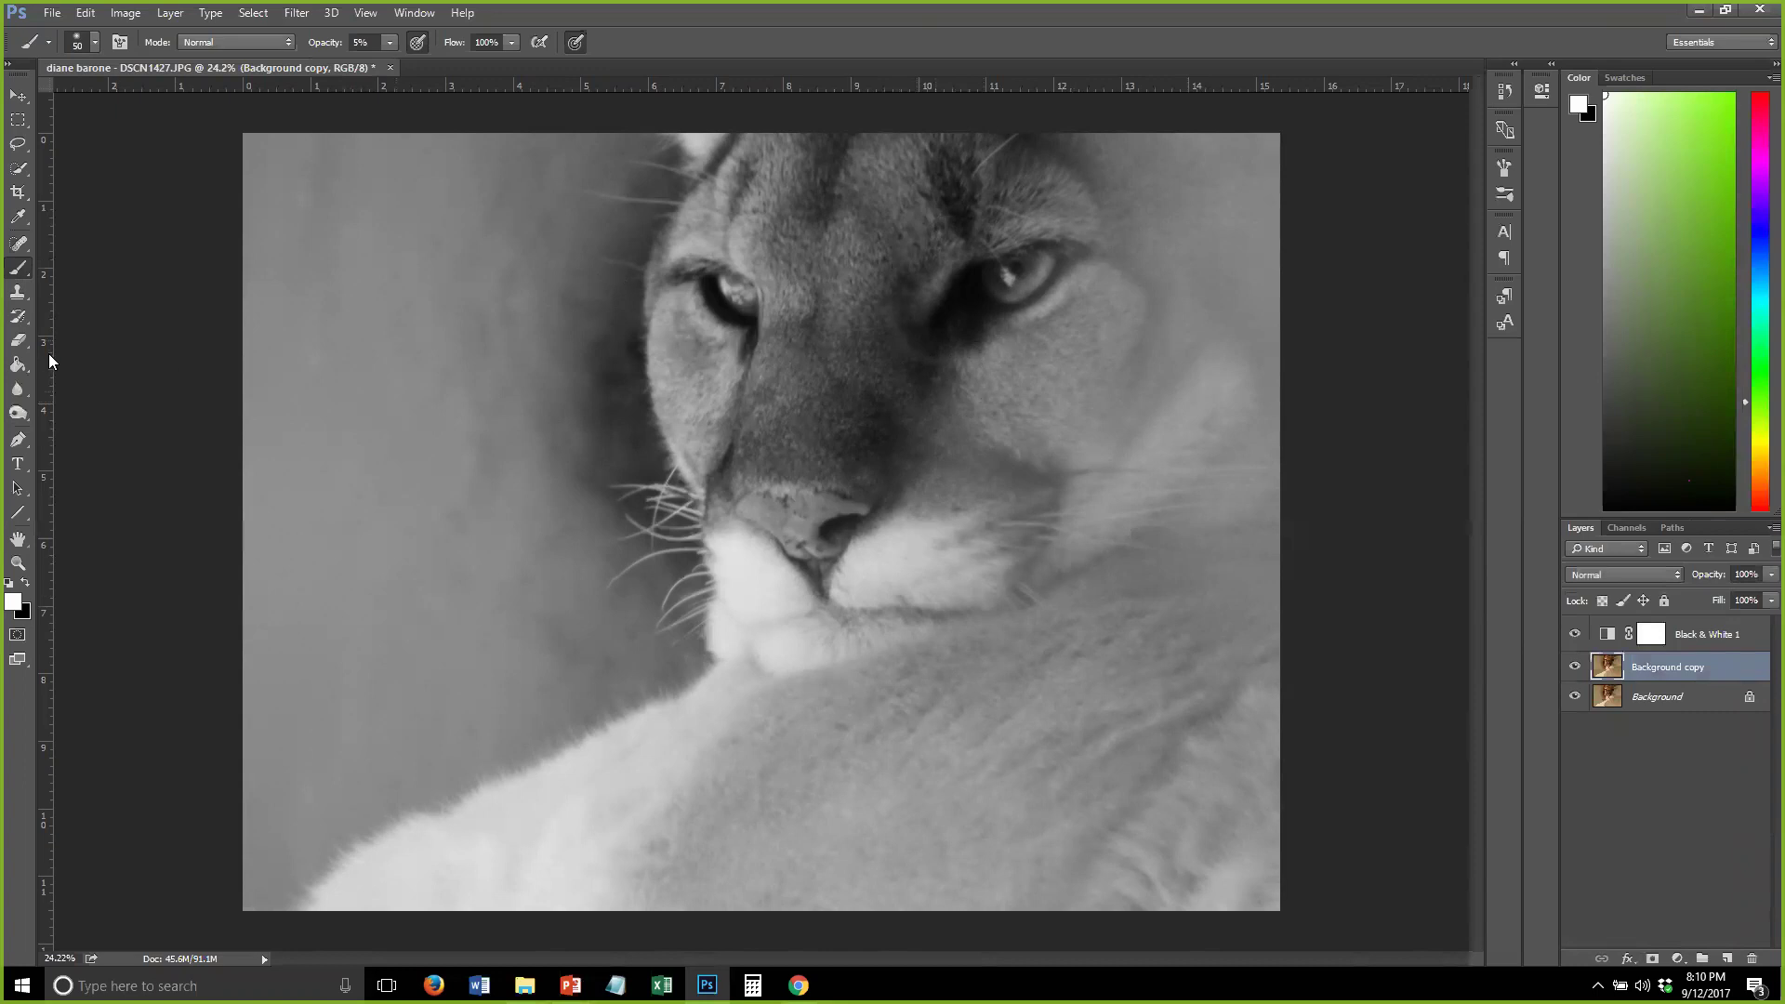
key(0)
mouse_move(959, 369)
mouse_down()
mouse_move(887, 332)
mouse_move(885, 279)
mouse_move(952, 198)
mouse_move(1035, 193)
mouse_up()
mouse_move(1138, 374)
mouse_down()
mouse_move(1110, 549)
mouse_move(1086, 585)
mouse_move(837, 680)
mouse_move(631, 685)
mouse_move(498, 546)
mouse_move(387, 316)
mouse_move(380, 211)
mouse_up()
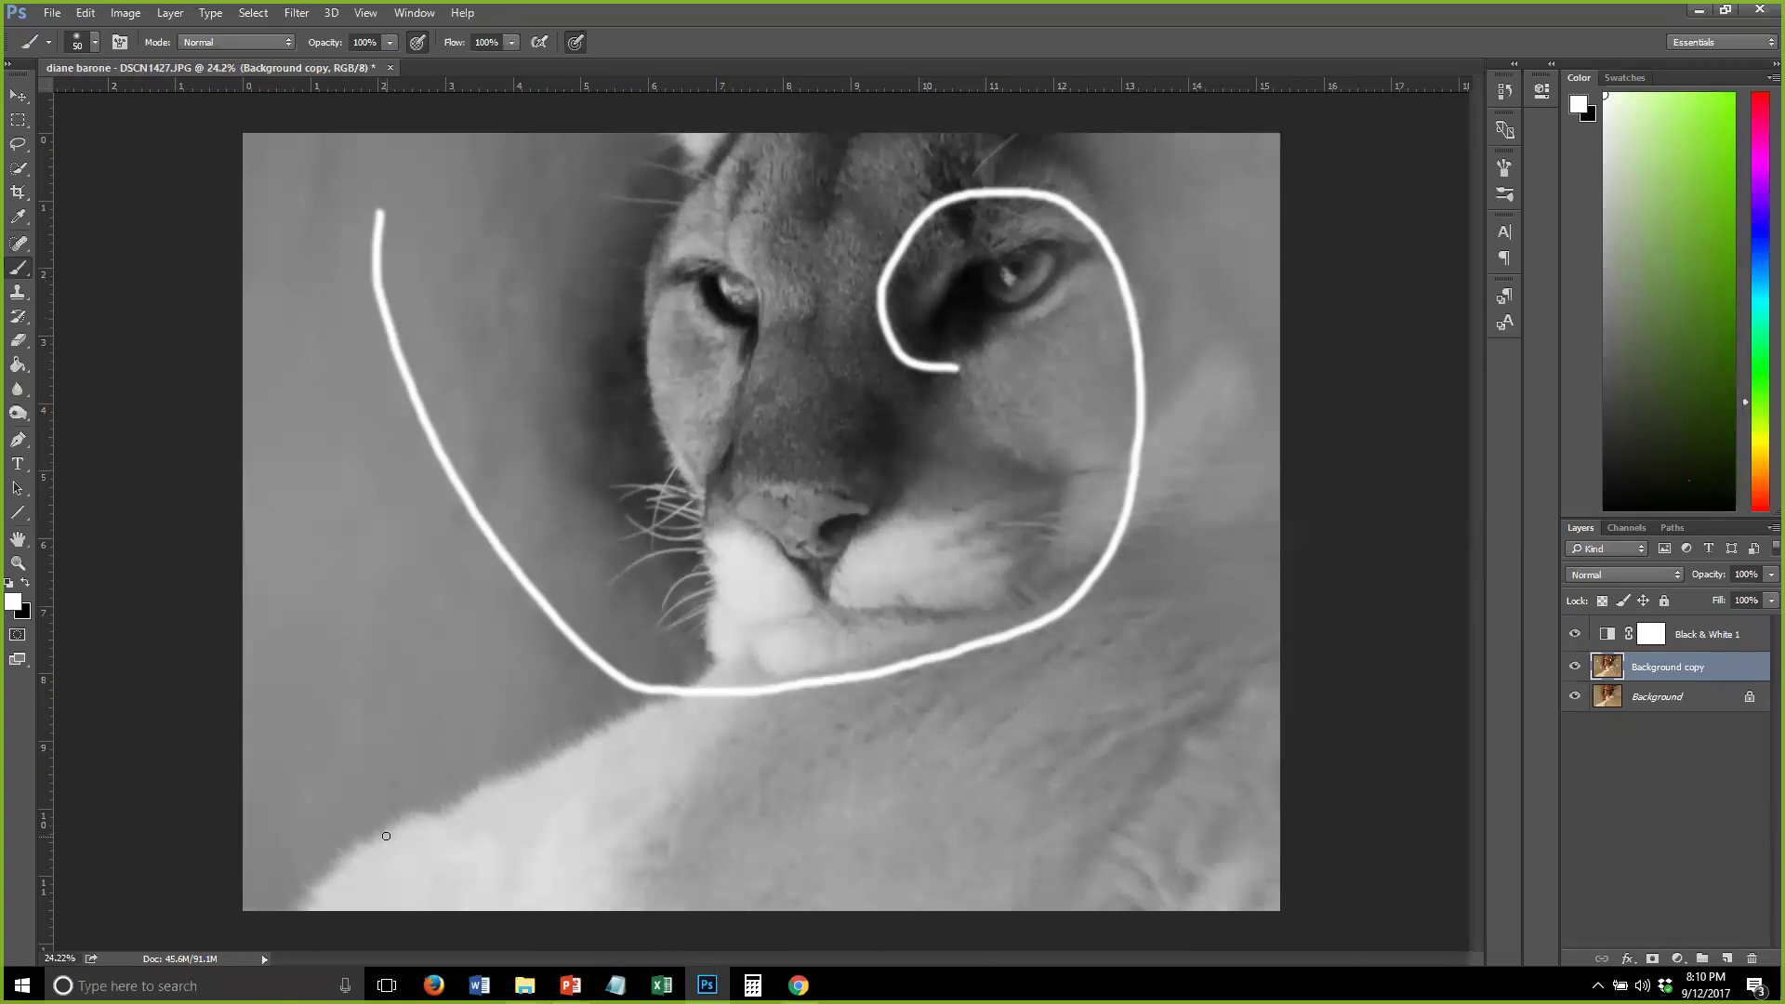
Display the crop thirds grid over the black-and-white cougar to examine its composition, close it, and undo the spiral
click(18, 191)
mouse_move(758, 144)
mouse_down()
mouse_move(760, 112)
mouse_move(763, 135)
mouse_up()
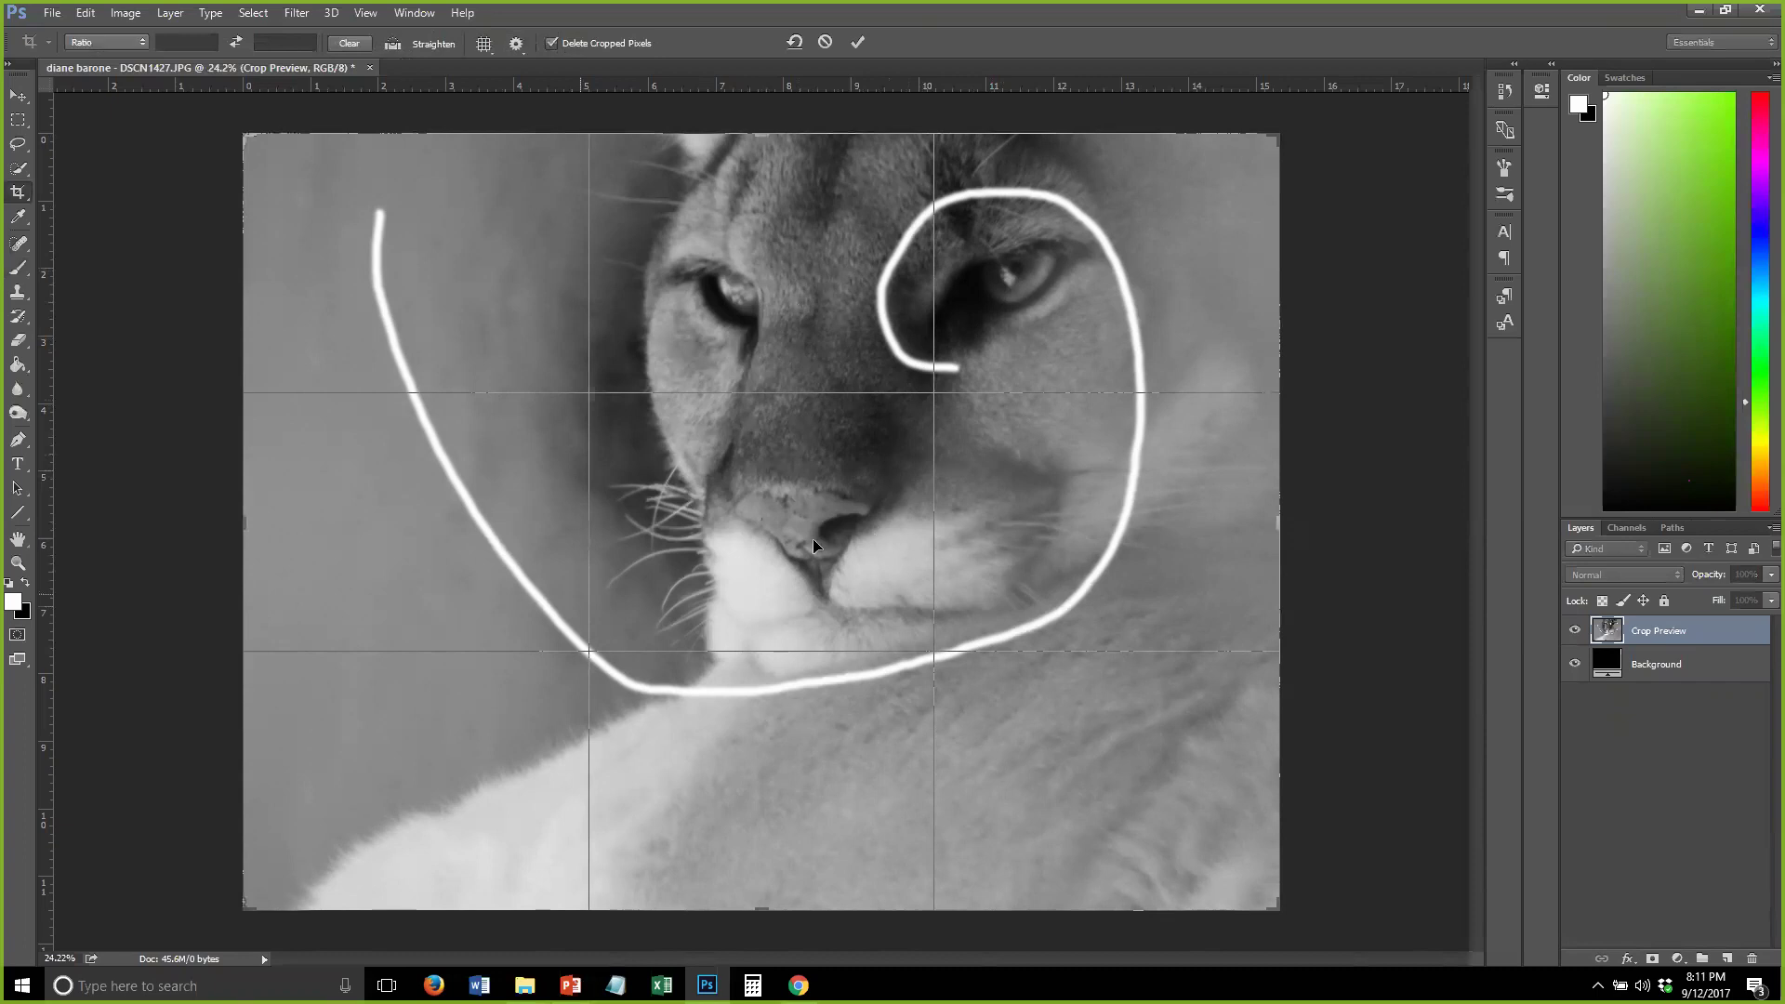
key(Return)
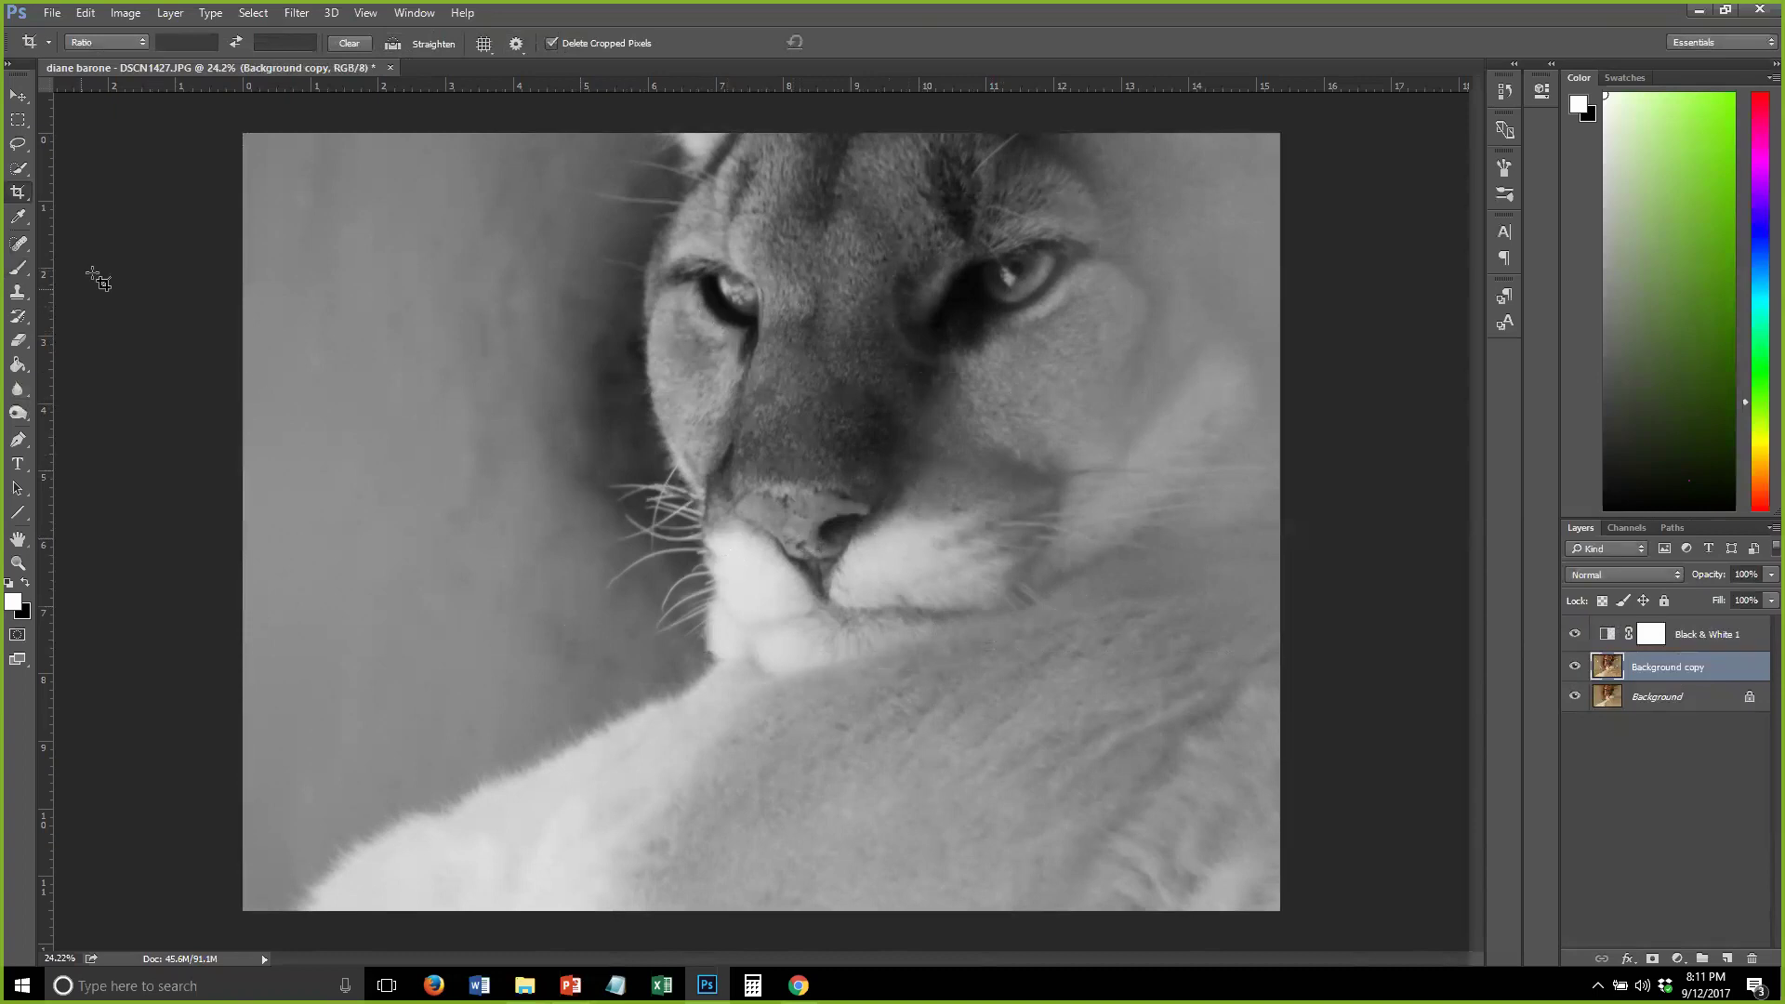
Draw a mirrored white spiral from the cougar's eye on the image's left side out to the left edge, and undo the strokes
click(17, 268)
mouse_move(760, 322)
mouse_down()
mouse_move(734, 349)
mouse_move(669, 248)
mouse_move(1011, 253)
mouse_up()
mouse_move(1046, 320)
mouse_down()
mouse_move(1035, 491)
mouse_move(867, 636)
mouse_move(739, 709)
mouse_move(457, 775)
mouse_move(233, 782)
mouse_up()
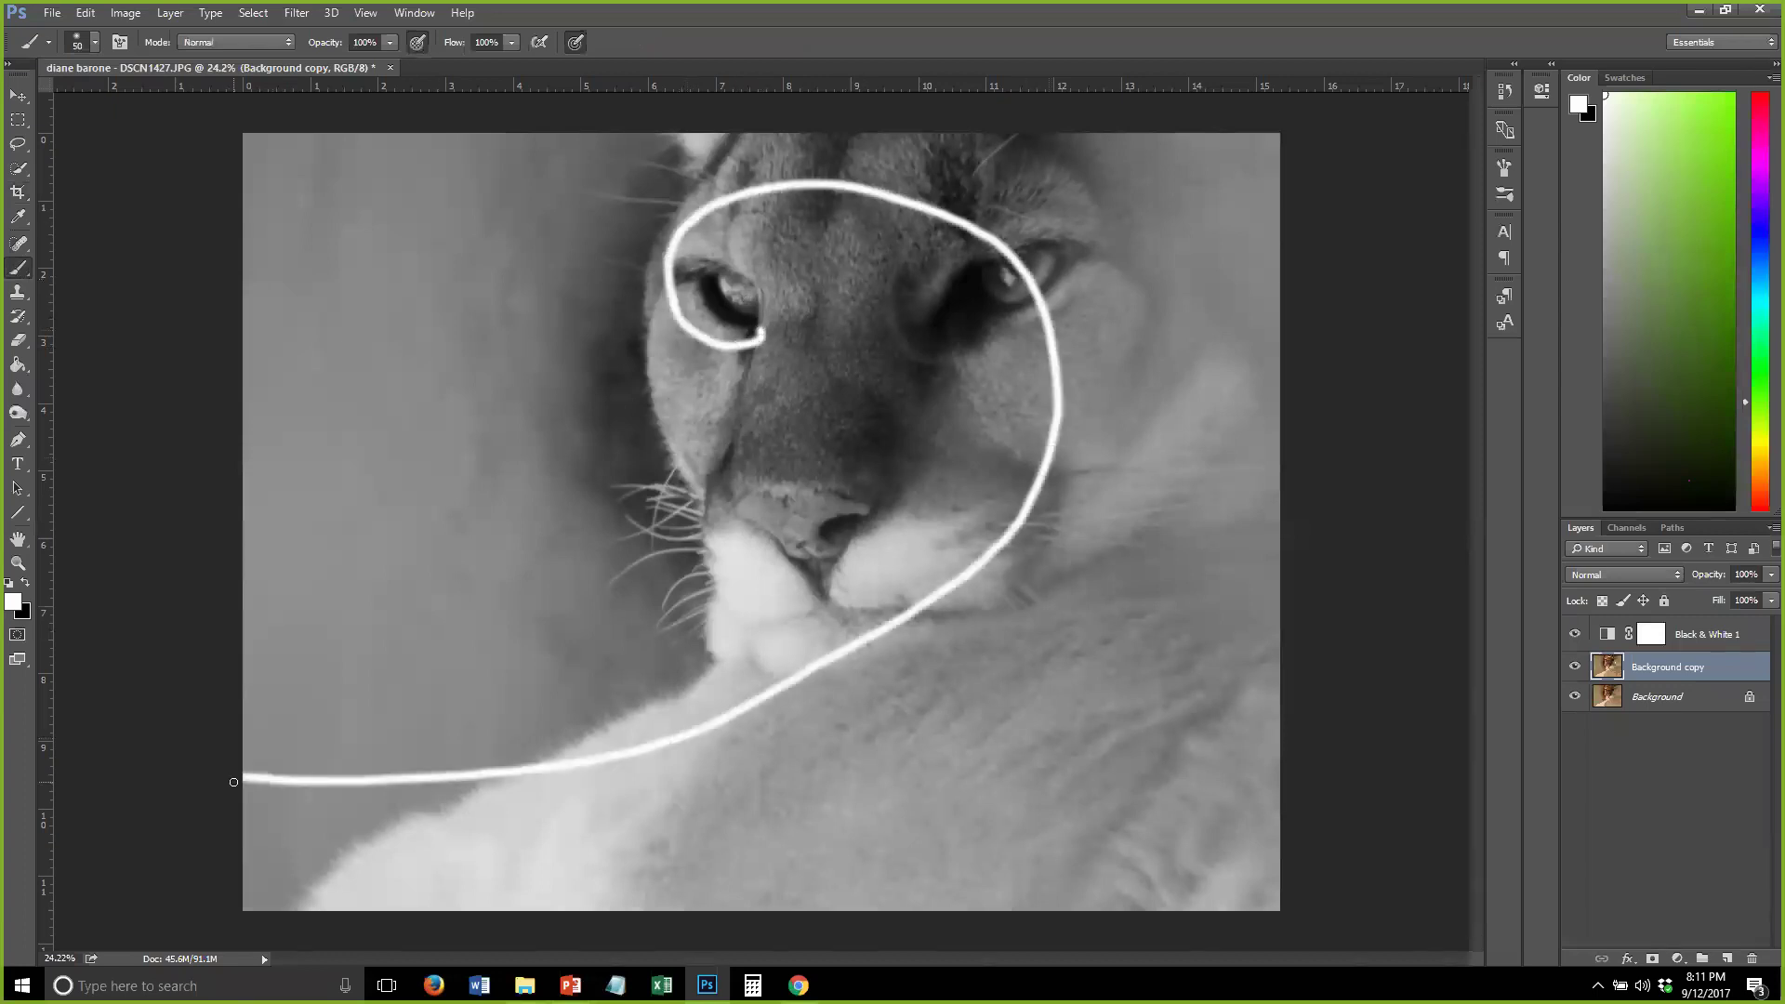
mouse_move(1065, 256)
mouse_down()
mouse_move(976, 240)
mouse_move(1041, 223)
mouse_move(1065, 279)
mouse_up()
key(ctrl+alt+z)
key(ctrl+alt+z)
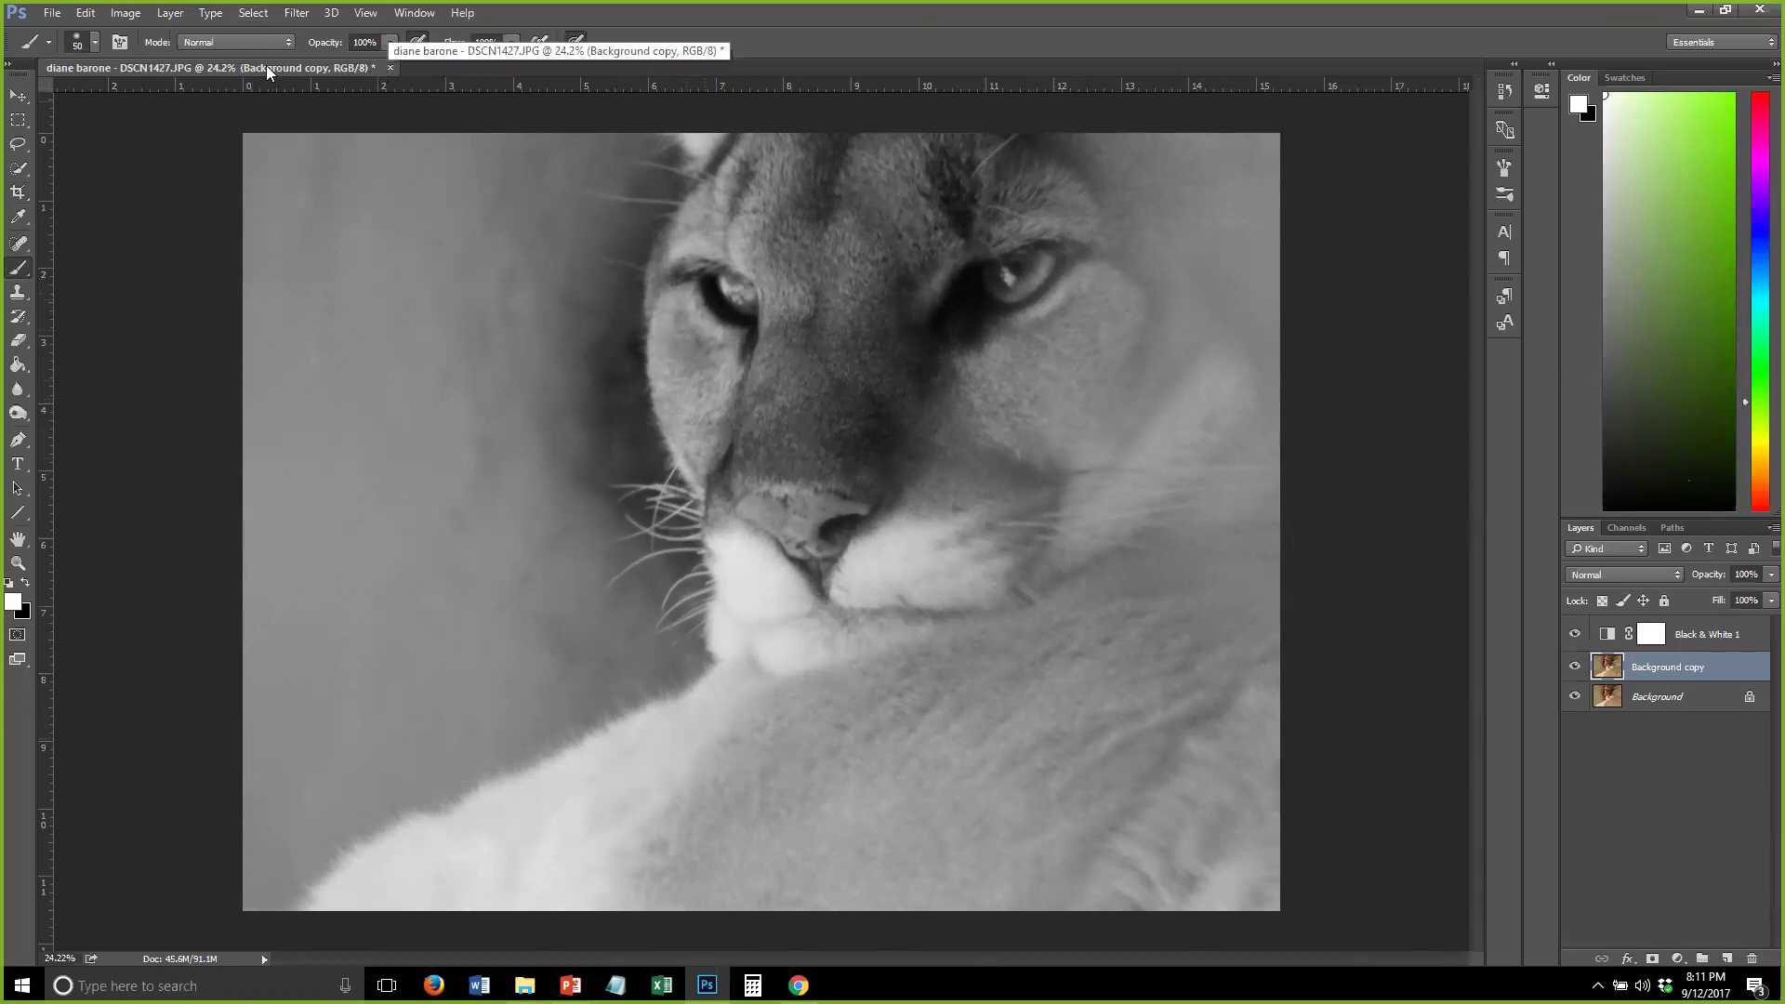
Close the cougar photo without saving its changes
click(390, 67)
click(901, 373)
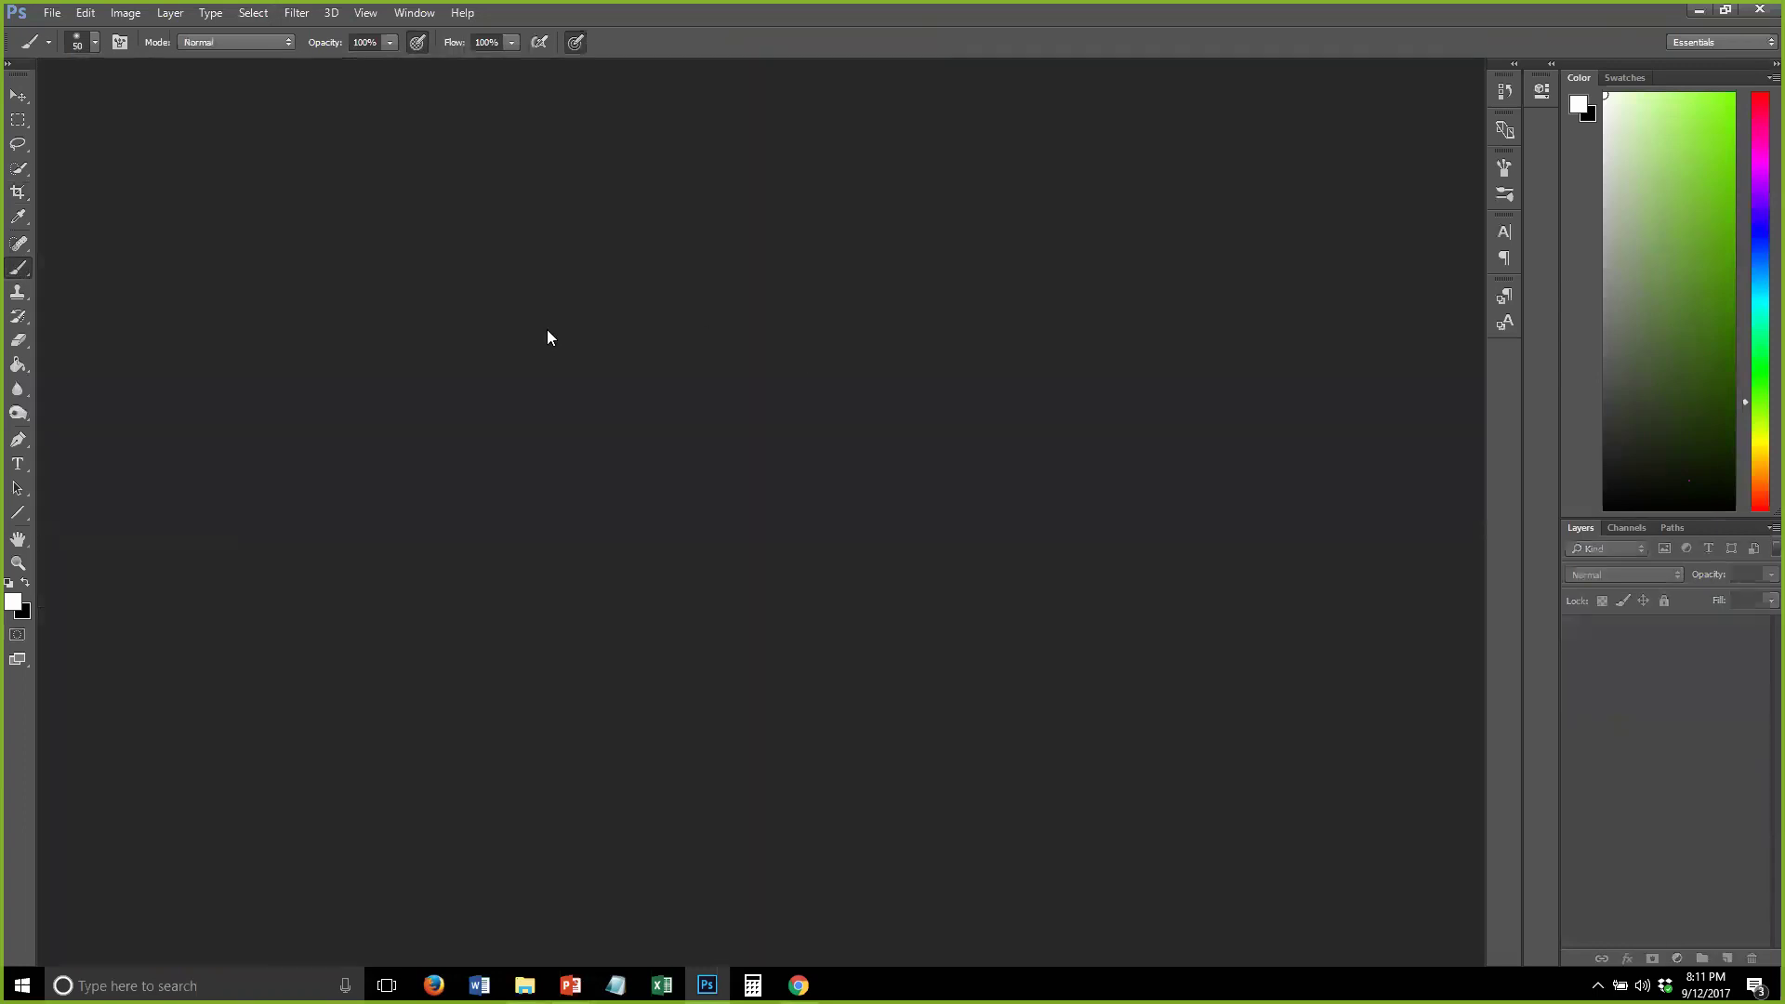